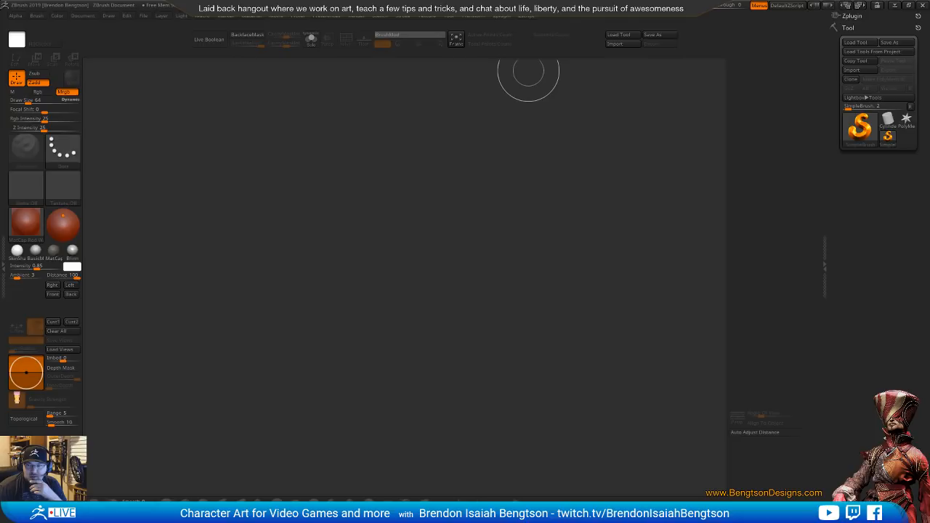
{"action": "key", "text": "XF86AudioRaiseVolume"}
{"action": "key", "text": "XF86AudioRaiseVolume"}
{"action": "key", "text": "XF86AudioRaiseVolume"}
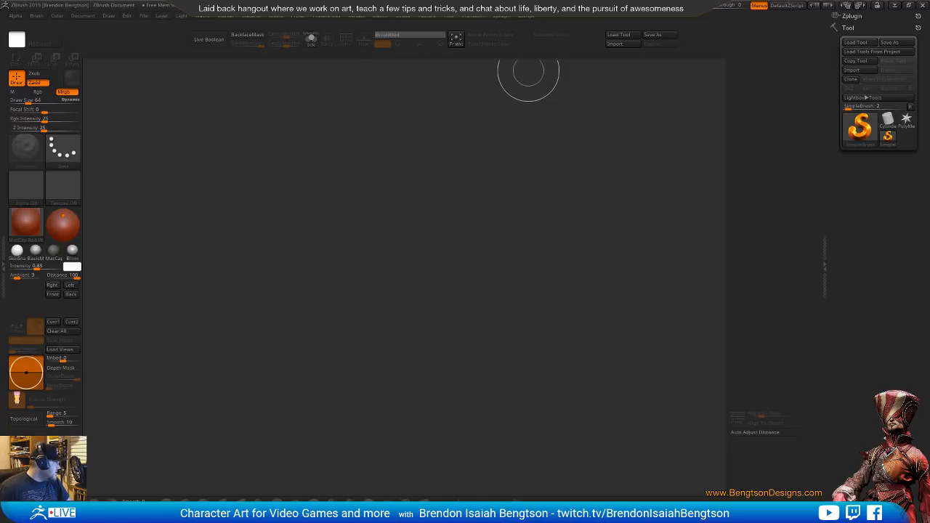
Switch to the browser and examine the Imperial Knight Crusader from the front, side and back in its rotatable product view
{"action": "key", "text": "alt+Tab"}
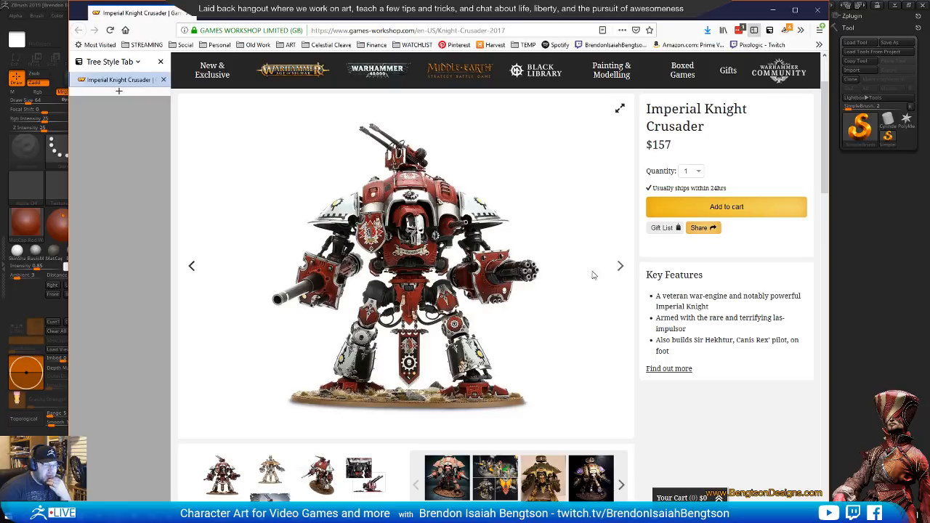
{"action": "left_click", "coordinate": [620, 267]}
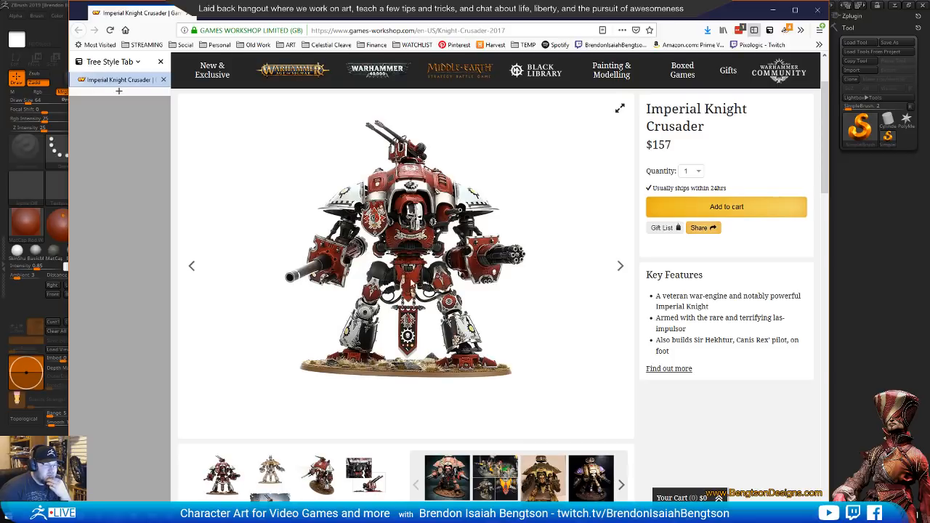
{"action": "left_click_drag", "start_coordinate": [408, 300], "coordinate": [471, 325]}
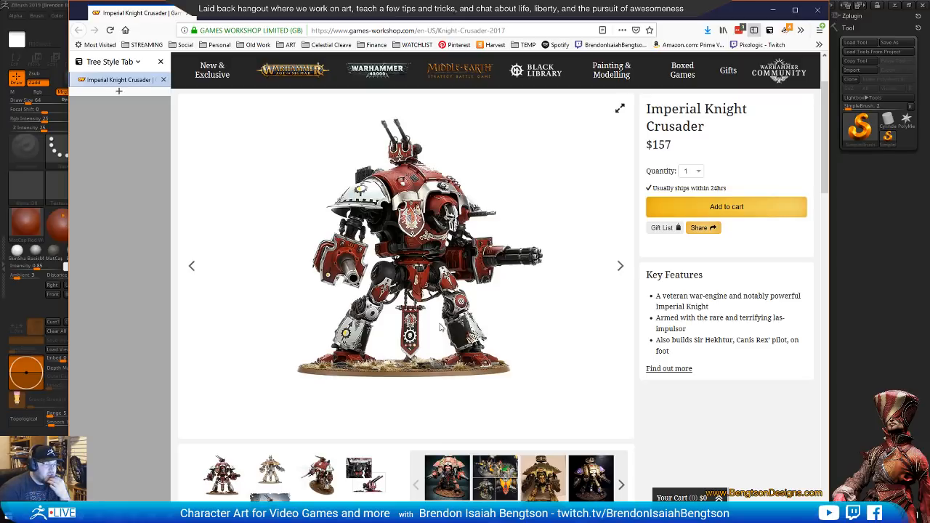
{"action": "left_click_drag", "start_coordinate": [440, 328], "coordinate": [334, 326]}
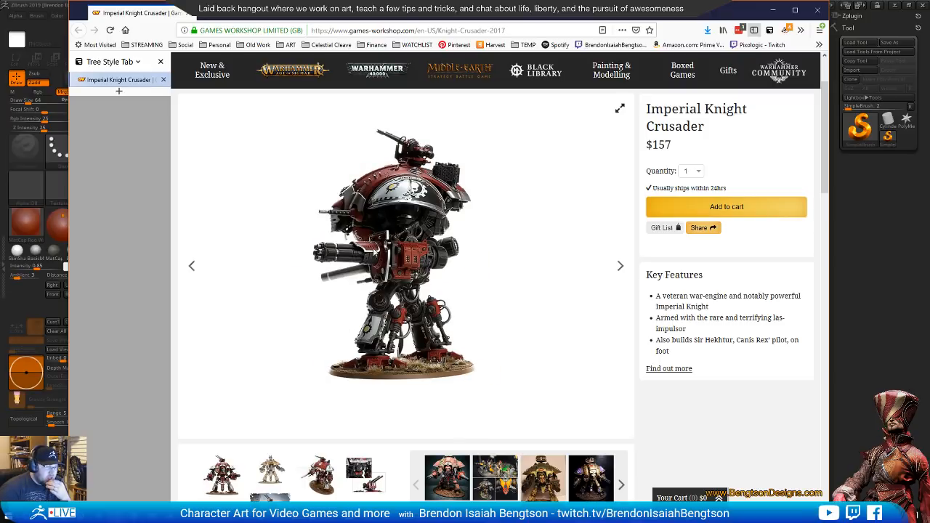
{"action": "left_click_drag", "start_coordinate": [389, 338], "coordinate": [396, 385]}
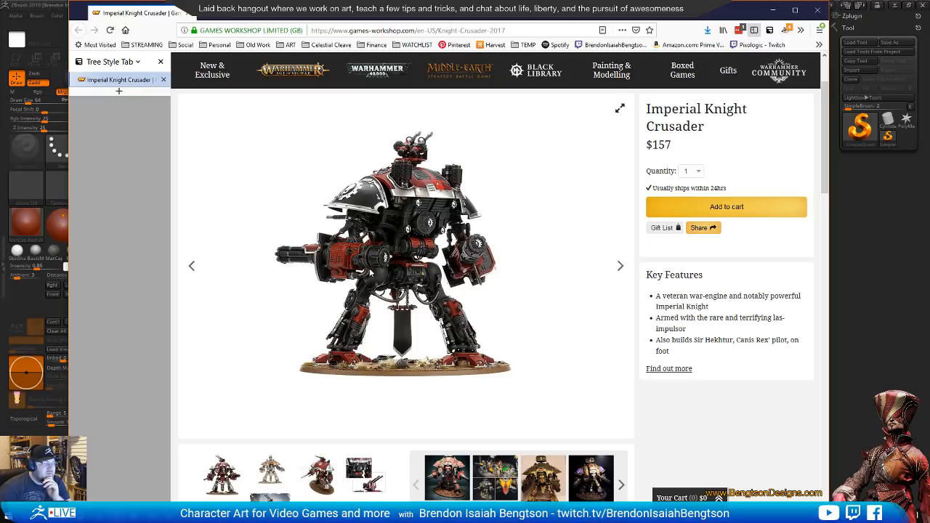
{"action": "left_click_drag", "start_coordinate": [384, 325], "coordinate": [507, 332]}
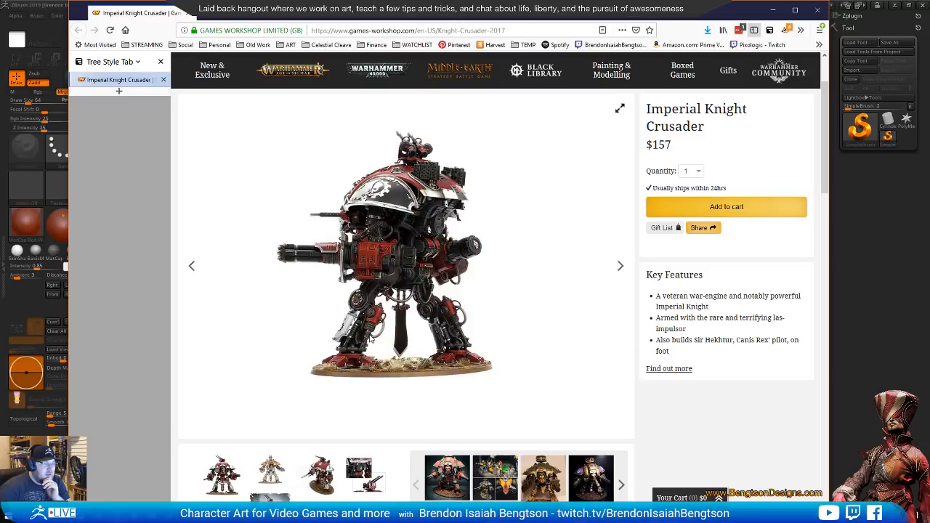
{"action": "left_click_drag", "start_coordinate": [399, 367], "coordinate": [387, 306]}
{"action": "left_click_drag", "start_coordinate": [447, 296], "coordinate": [506, 277]}
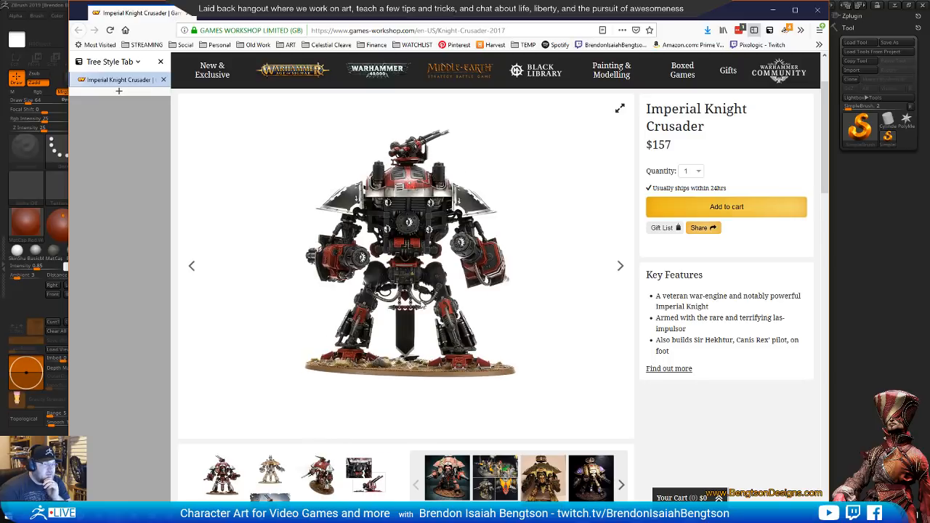
{"action": "left_click_drag", "start_coordinate": [412, 305], "coordinate": [489, 318]}
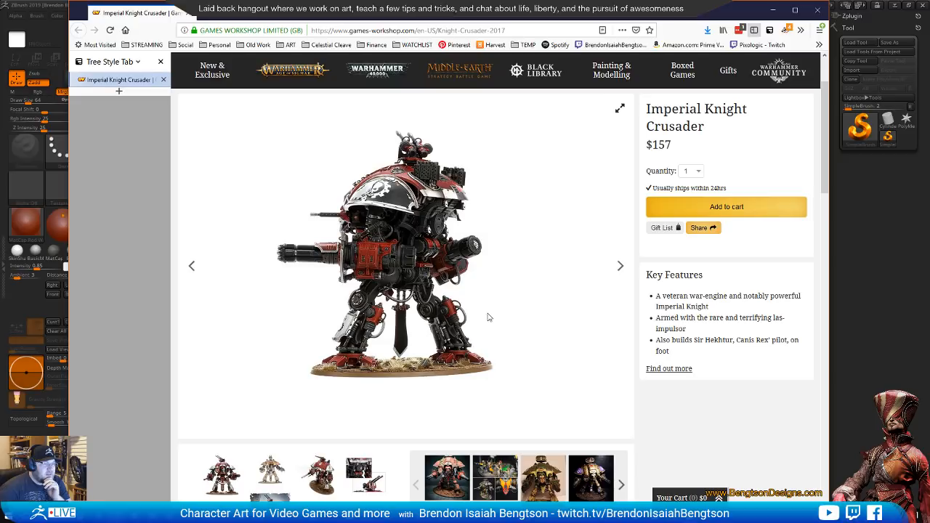
{"action": "left_click_drag", "start_coordinate": [488, 318], "coordinate": [455, 324]}
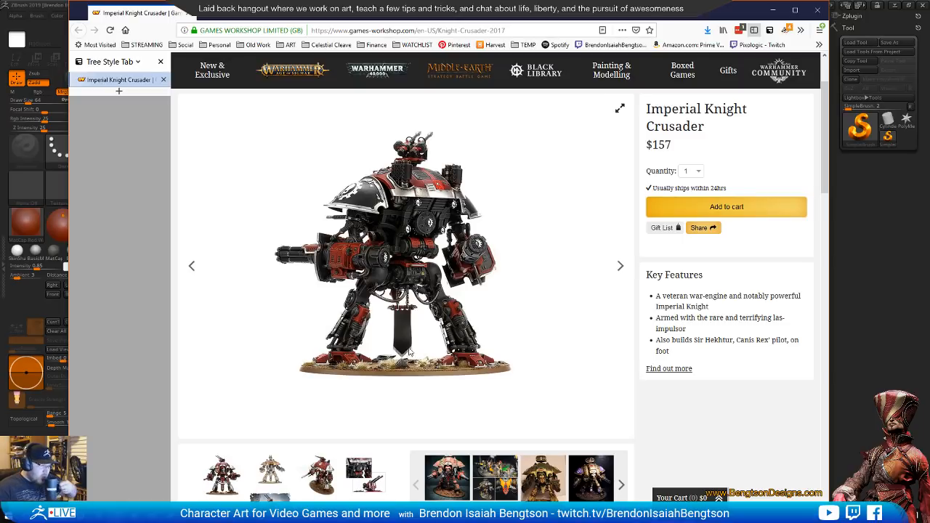
{"action": "left_click_drag", "start_coordinate": [426, 309], "coordinate": [413, 309]}
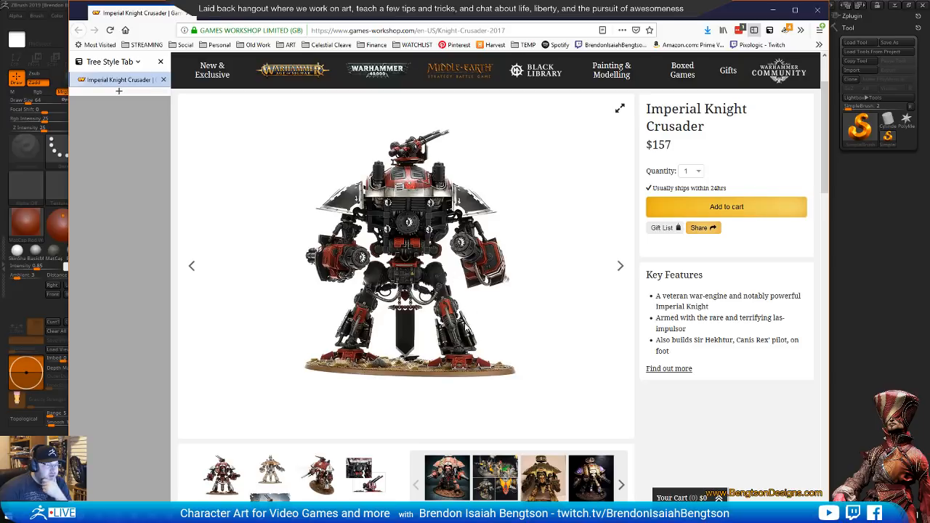
{"action": "mouse_move", "coordinate": [453, 327]}
{"action": "left_mouse_down"}
{"action": "mouse_move", "coordinate": [439, 327]}
{"action": "mouse_move", "coordinate": [559, 336]}
{"action": "mouse_move", "coordinate": [455, 337]}
{"action": "left_mouse_up"}
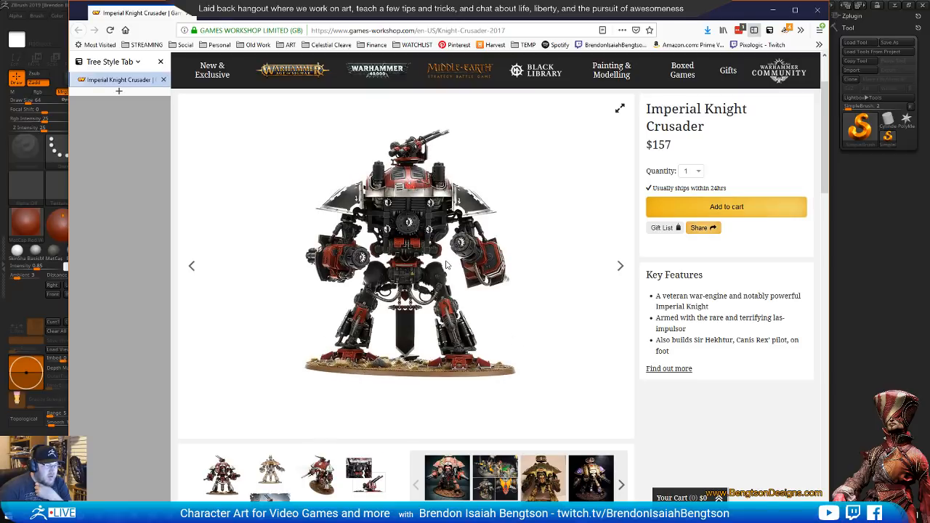
{"action": "left_click_drag", "start_coordinate": [438, 314], "coordinate": [392, 322]}
{"action": "left_click_drag", "start_coordinate": [385, 267], "coordinate": [511, 282]}
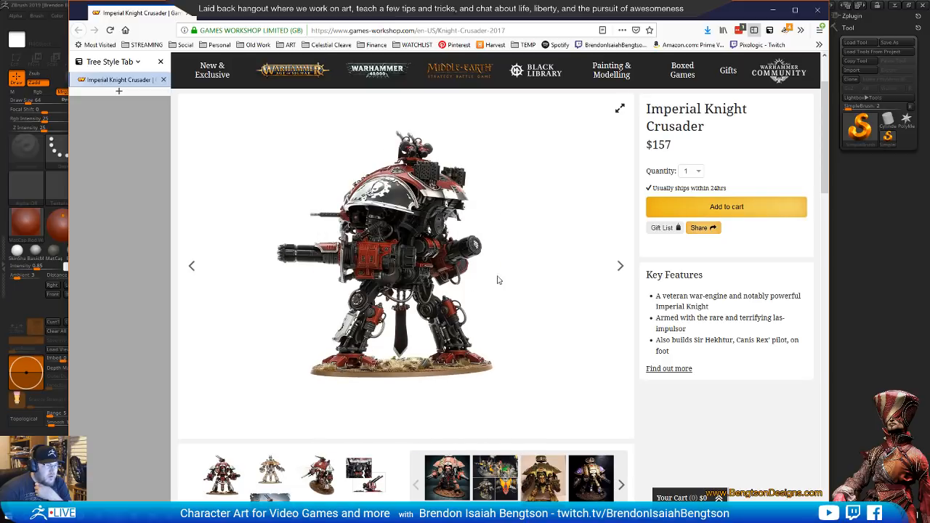
{"action": "left_click_drag", "start_coordinate": [390, 259], "coordinate": [488, 261]}
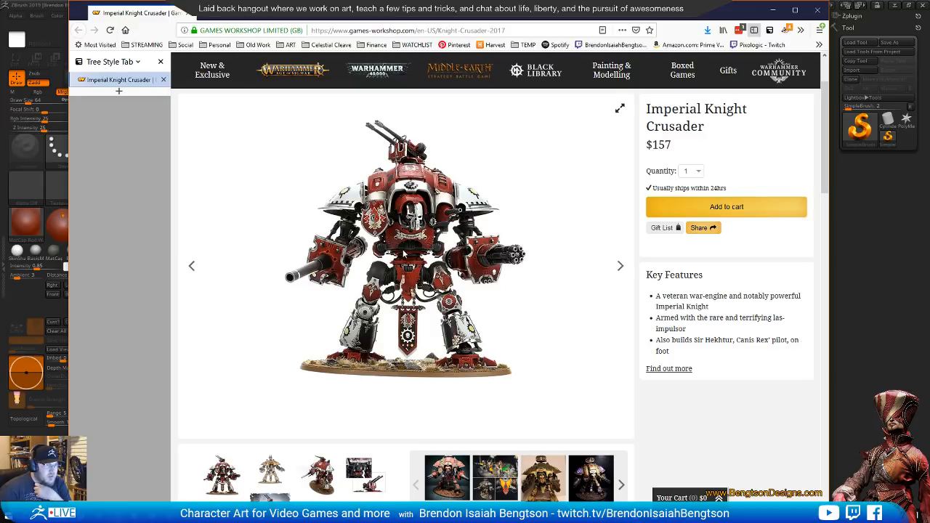
{"action": "left_click_drag", "start_coordinate": [404, 252], "coordinate": [412, 252]}
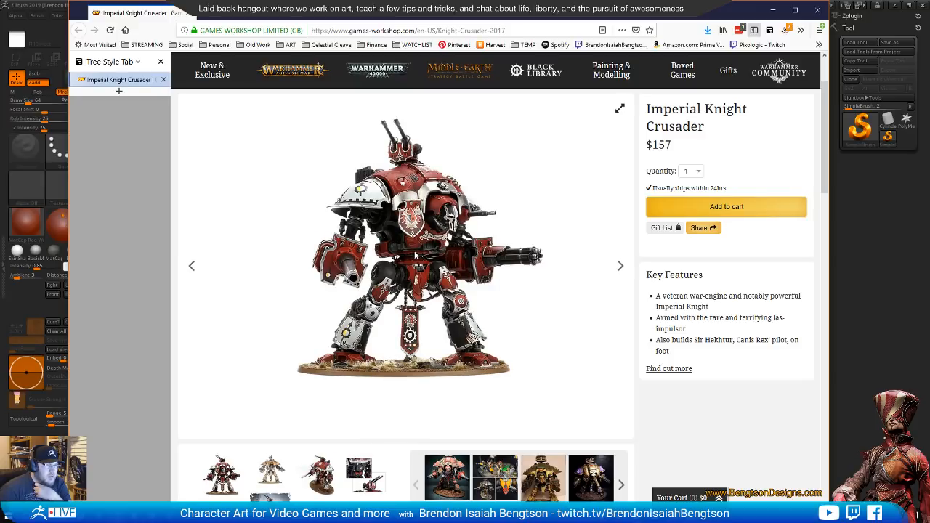
{"action": "left_click_drag", "start_coordinate": [379, 286], "coordinate": [361, 309]}
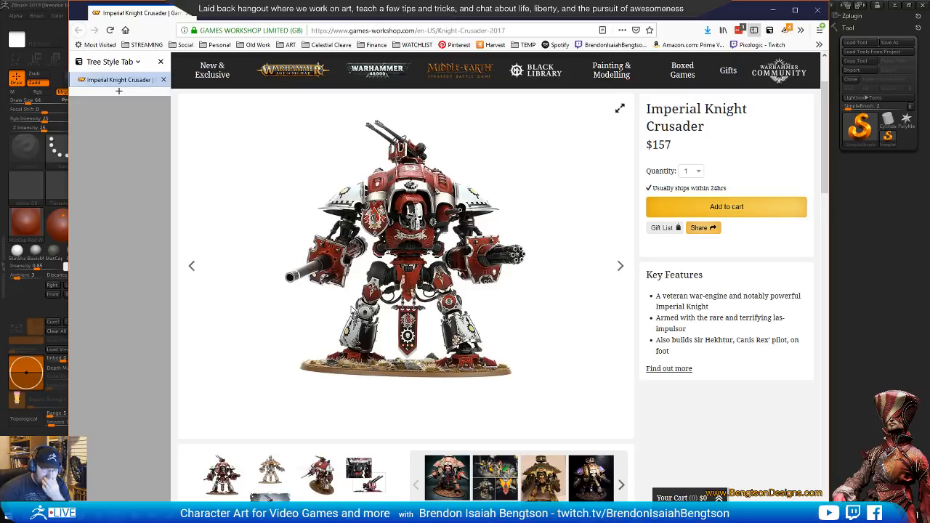
{"action": "mouse_move", "coordinate": [349, 311]}
{"action": "left_mouse_down"}
{"action": "mouse_move", "coordinate": [323, 314]}
{"action": "mouse_move", "coordinate": [352, 316]}
{"action": "left_mouse_up"}
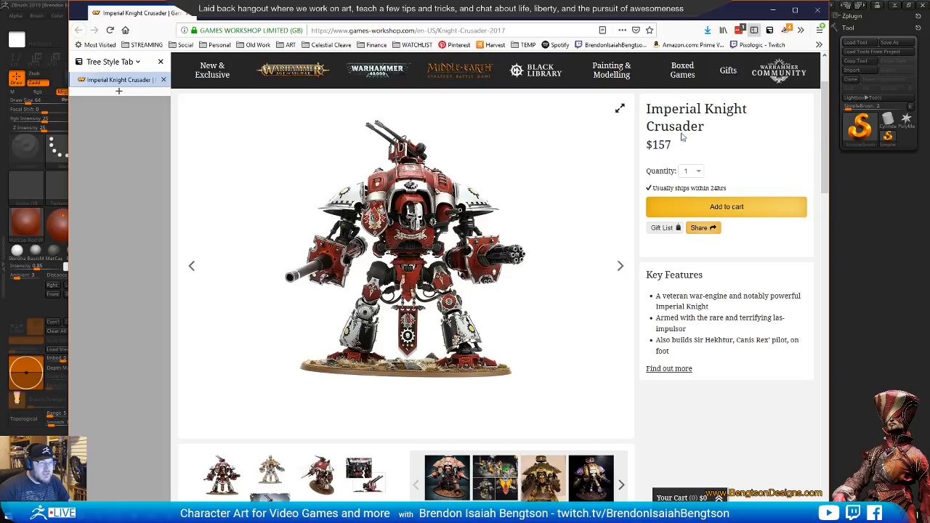
Switch back to ZBrush and raise the window's see-through amount to overlay the canvas on the Knight reference
{"action": "left_click", "coordinate": [872, 197]}
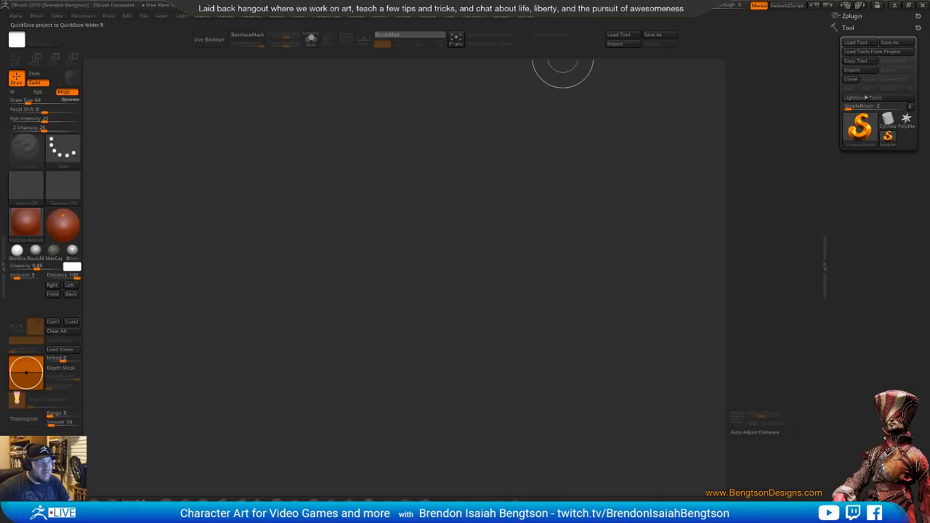
{"action": "left_click_drag", "start_coordinate": [712, 6], "coordinate": [709, 10]}
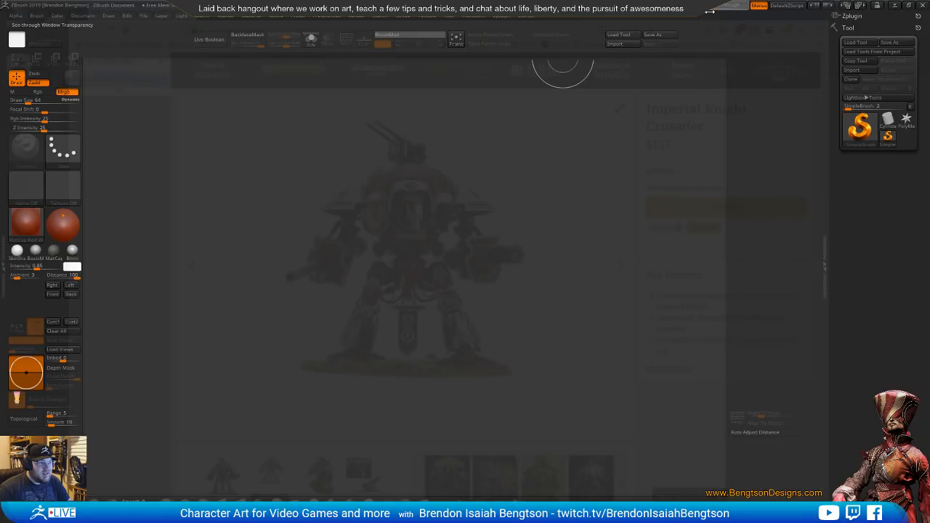
Draw a Sphere3D over the Knight's torso, enter Edit mode and align the sphere with the reference
{"action": "left_click", "coordinate": [856, 142]}
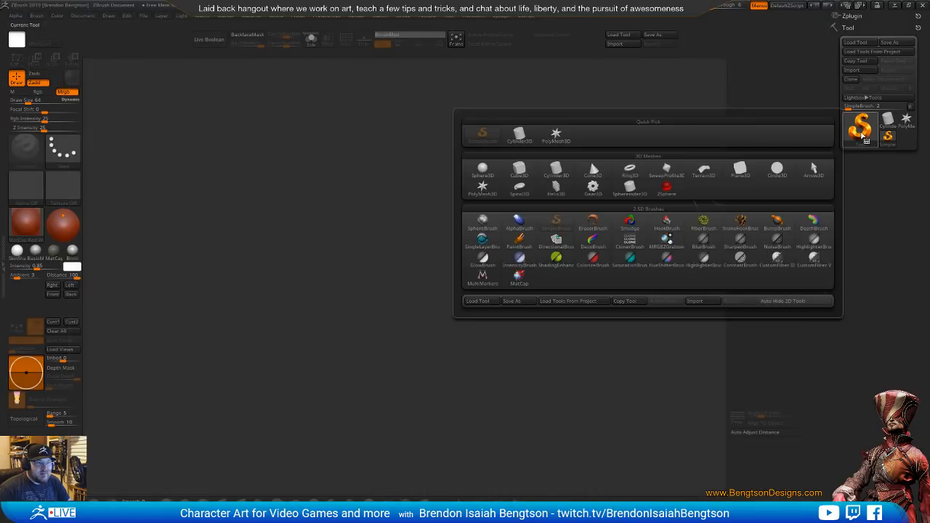
{"action": "left_click", "coordinate": [482, 169]}
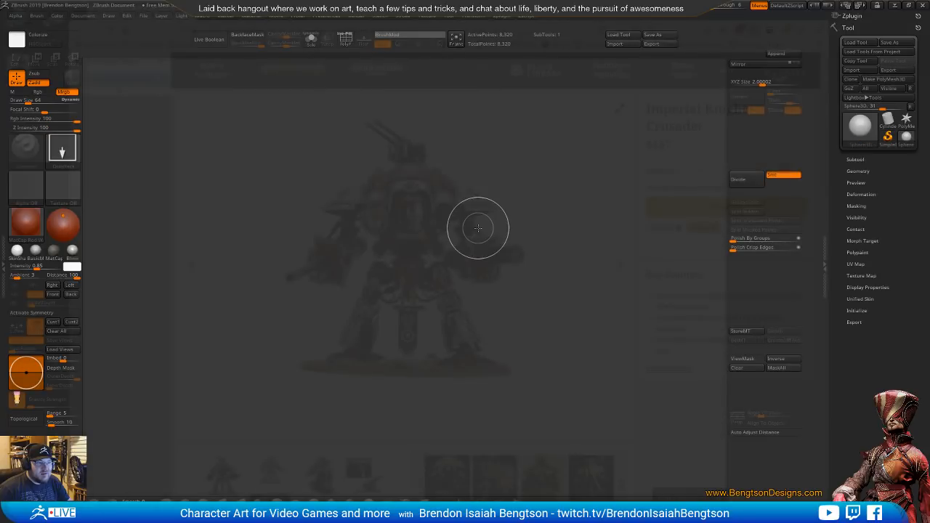
{"action": "left_click_drag", "start_coordinate": [404, 226], "coordinate": [408, 321]}
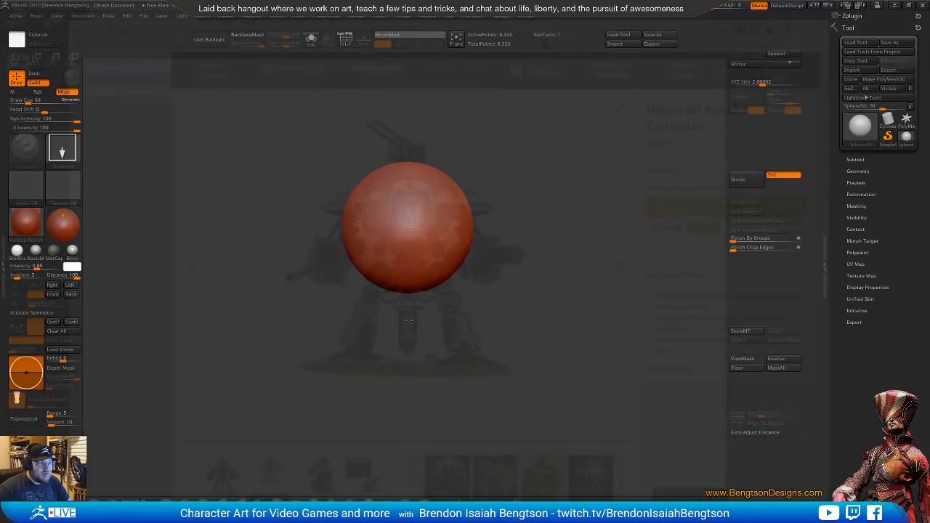
{"action": "key", "text": "t"}
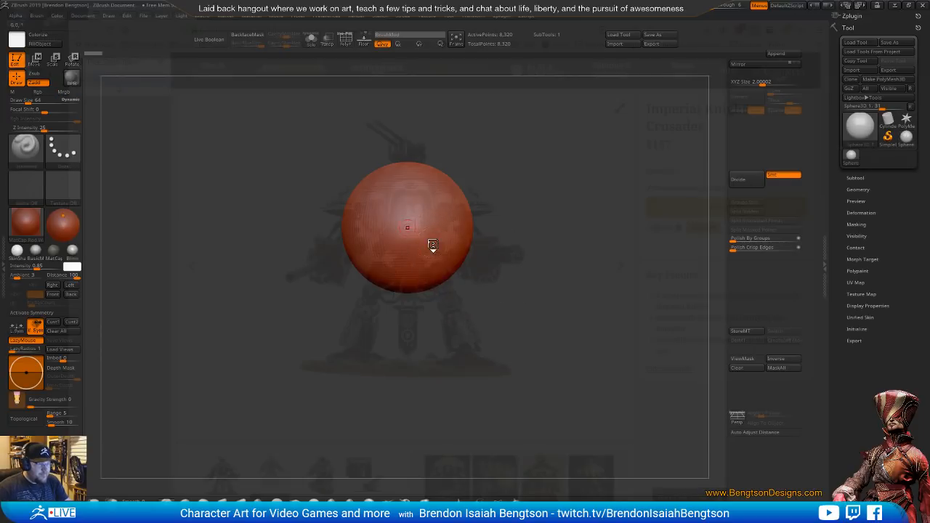
{"action": "left_click_drag", "start_coordinate": [546, 246], "coordinate": [550, 252], "text": "alt"}
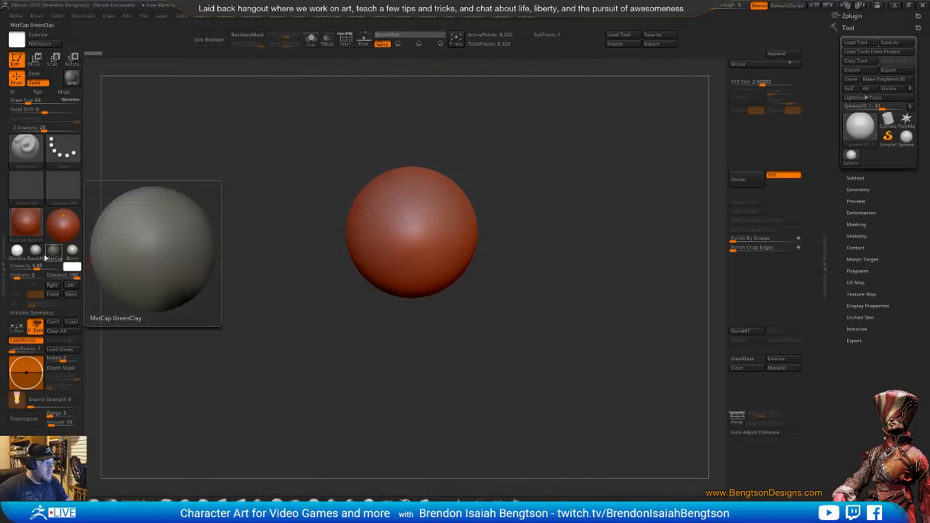
Apply the BasicMaterial to the sphere and convert it to a PolyMesh3D
{"action": "left_click", "coordinate": [36, 250]}
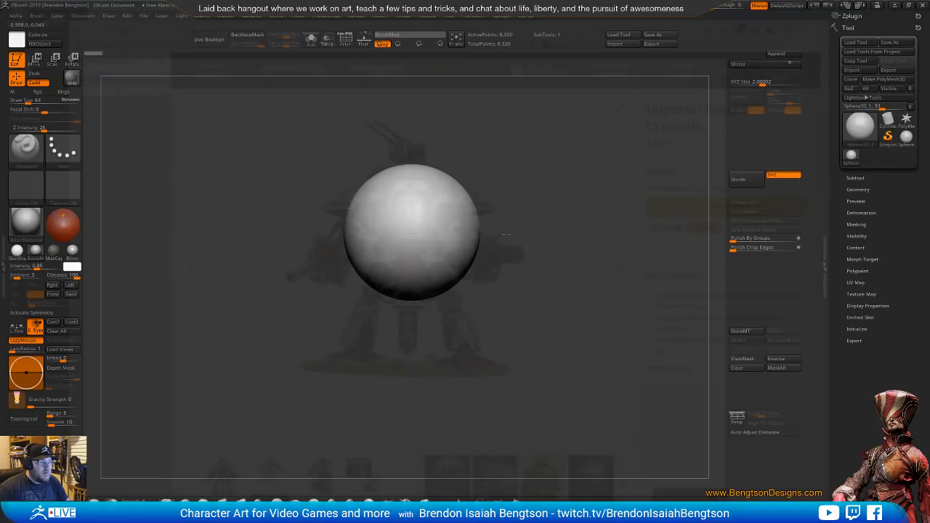
{"action": "left_click_drag", "start_coordinate": [507, 233], "coordinate": [521, 239]}
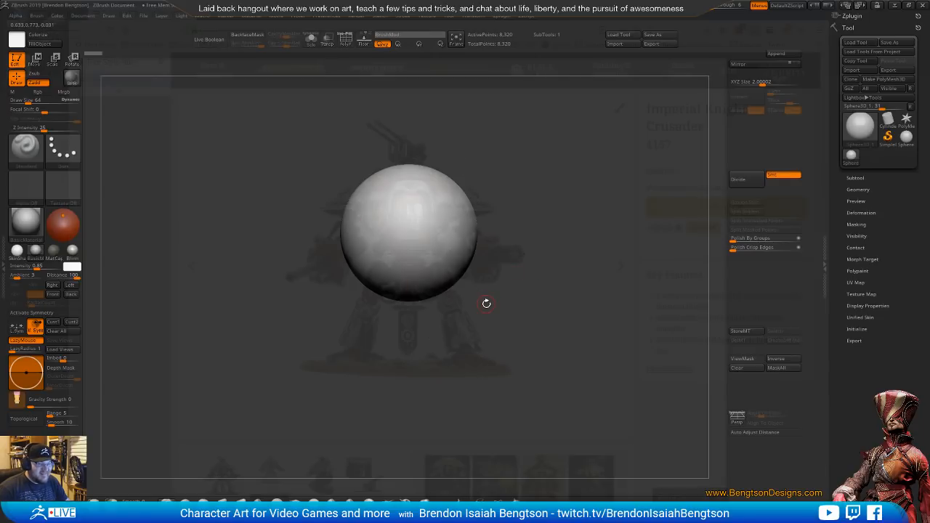
{"action": "left_click", "coordinate": [888, 78]}
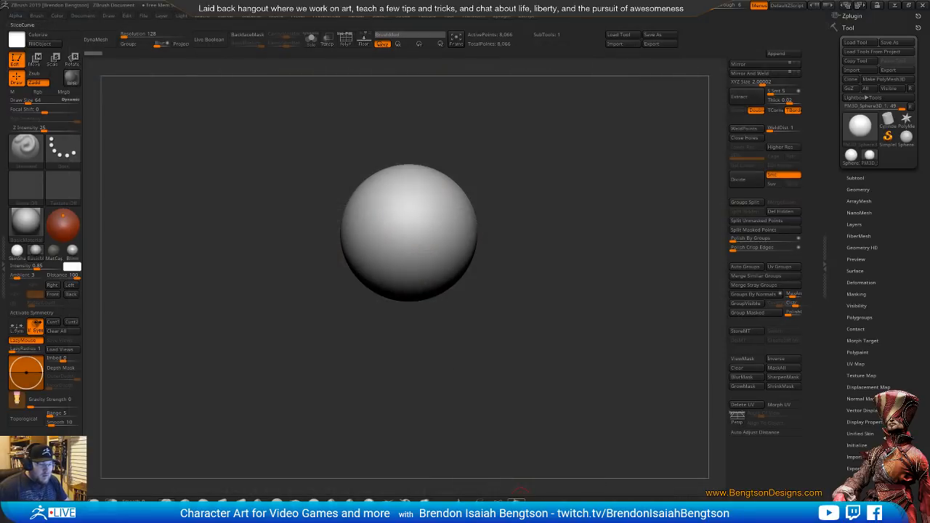
Cut off the sphere's lower half and its outer sides with the TrimCurve brush, leaving a straight-sided dome for the upper carapace
{"action": "key", "text": "ctrl+shift"}
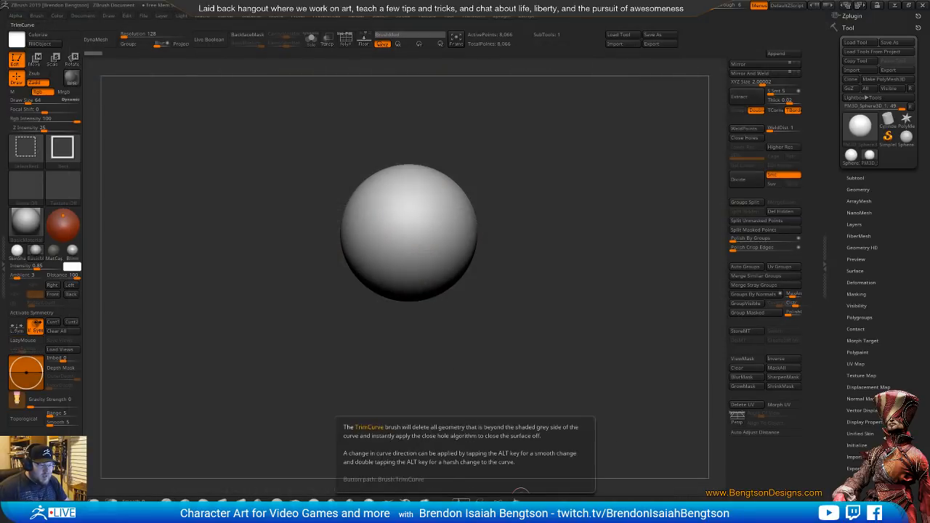
{"action": "left_click", "coordinate": [464, 500], "text": "ctrl+shift"}
{"action": "left_click_drag", "start_coordinate": [558, 216], "coordinate": [266, 216], "text": "ctrl+shift"}
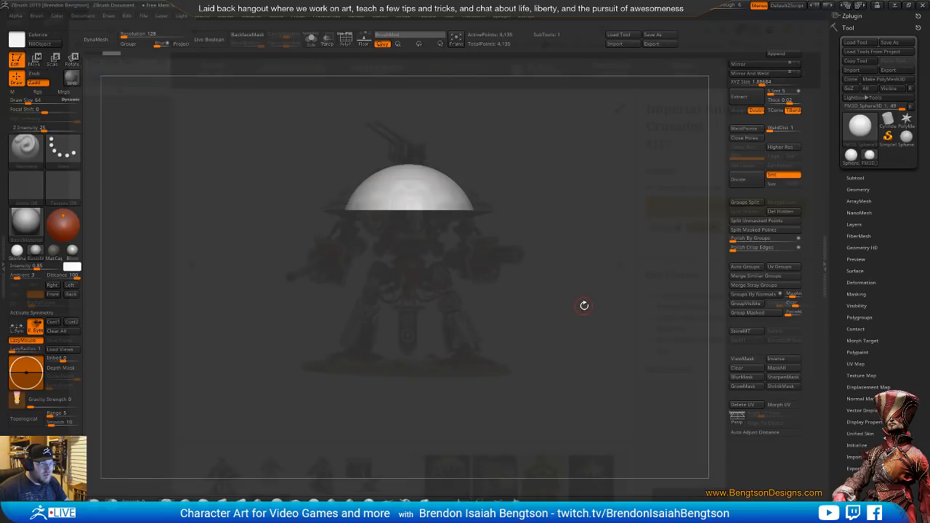
{"action": "key", "text": "ctrl+shift"}
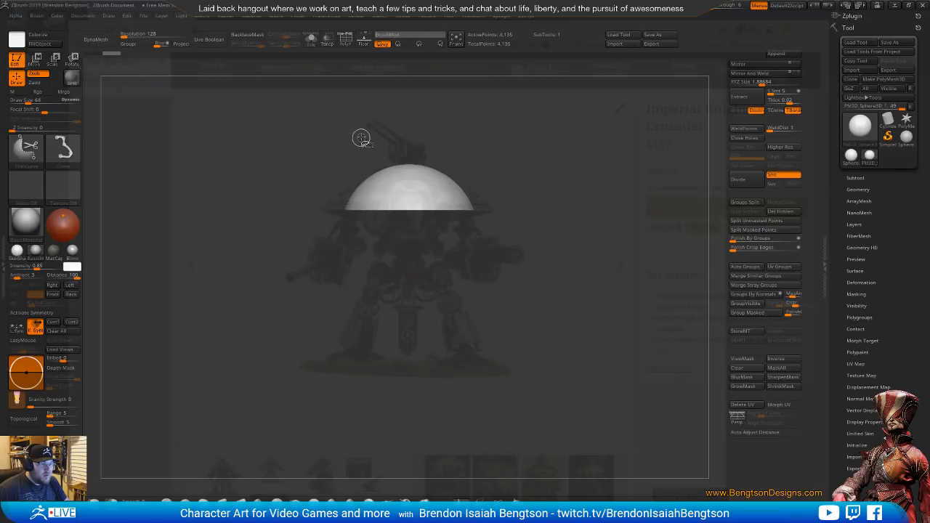
{"action": "mouse_move", "coordinate": [365, 264]}
{"action": "left_mouse_down", "text": "ctrl+shift"}
{"action": "mouse_move", "coordinate": [354, 113]}
{"action": "mouse_move", "coordinate": [362, 109]}
{"action": "left_mouse_up", "text": "ctrl+shift"}
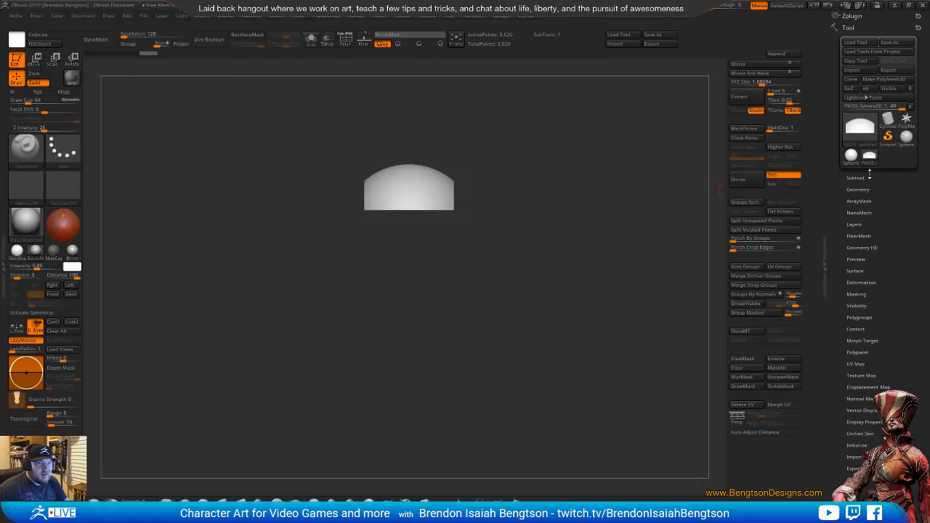
Duplicate the straight-sided dome subtool
{"action": "left_click", "coordinate": [858, 178]}
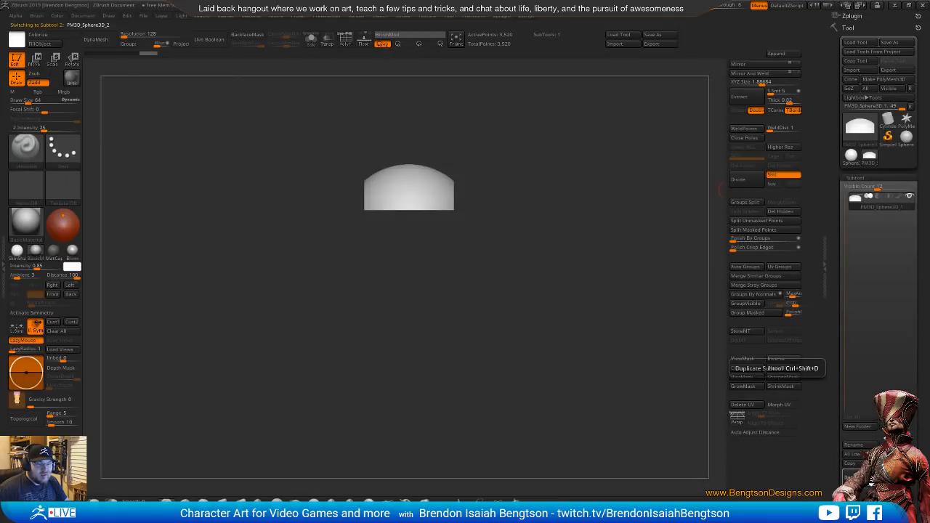
{"action": "left_click", "coordinate": [870, 477]}
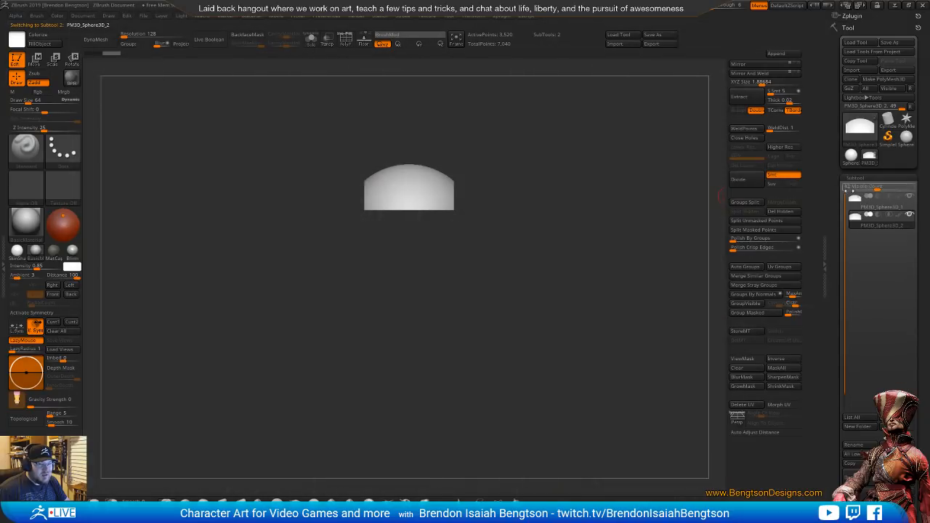
Revert the first subtool to the full half-dome and trim away its centre with TrimCurve, keeping only the outer side section
{"action": "left_click", "coordinate": [856, 210]}
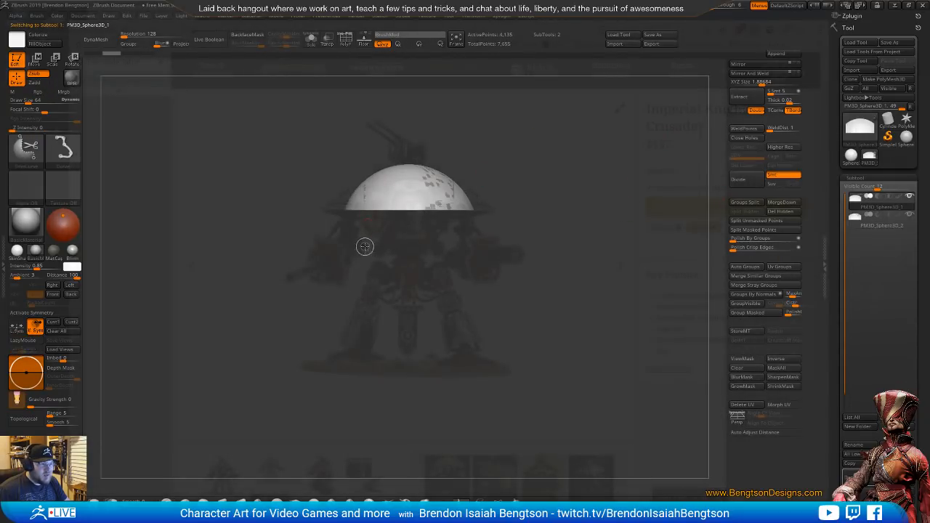
{"action": "mouse_move", "coordinate": [365, 248]}
{"action": "left_mouse_down", "text": "ctrl+shift"}
{"action": "mouse_move", "coordinate": [361, 98]}
{"action": "mouse_move", "coordinate": [369, 343]}
{"action": "mouse_move", "coordinate": [365, 254]}
{"action": "left_mouse_up", "text": "ctrl+shift"}
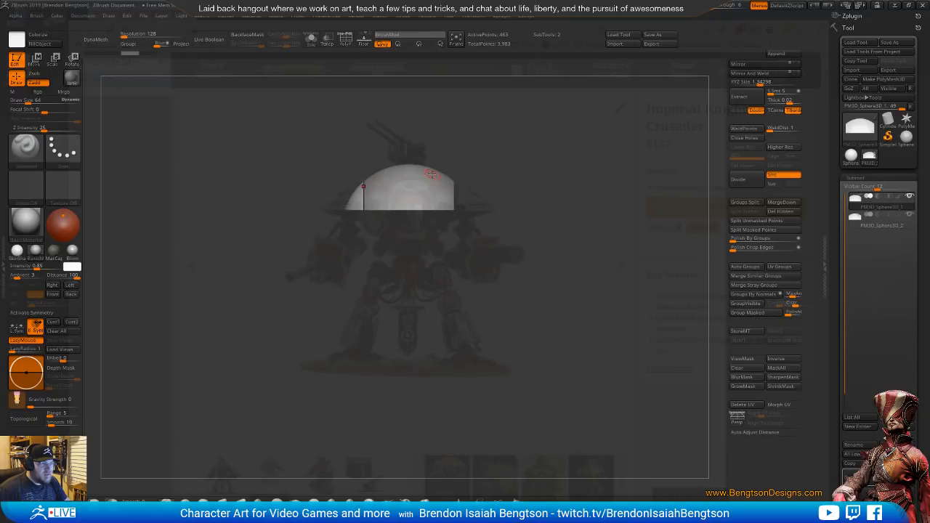
Move the carapace side piece slightly outward from the dome and mirror and weld it across to the opposite side
{"action": "key", "text": "w"}
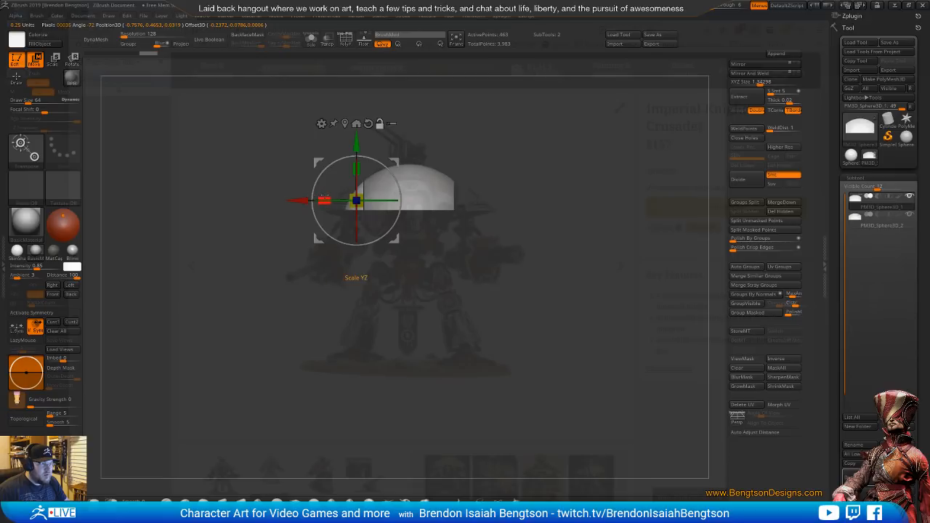
{"action": "left_click_drag", "start_coordinate": [306, 196], "coordinate": [297, 198]}
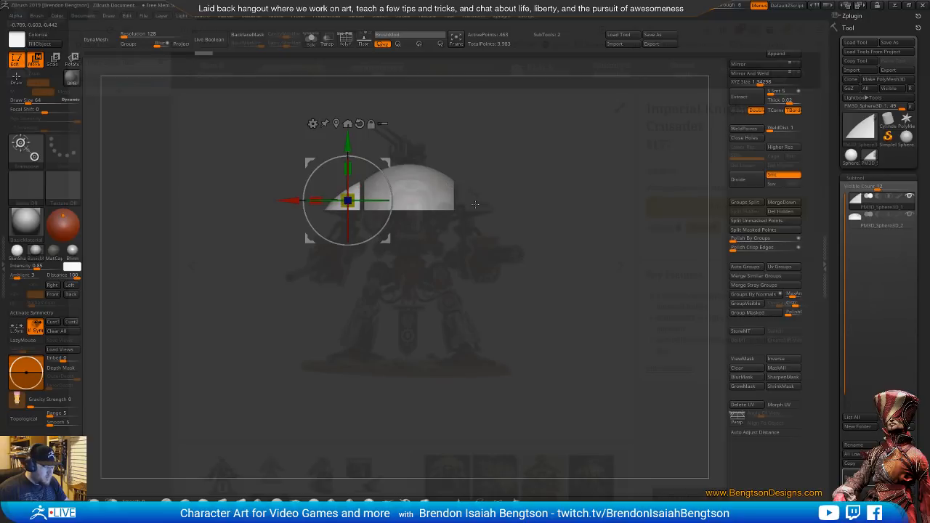
{"action": "key", "text": "q"}
{"action": "left_click", "coordinate": [754, 75]}
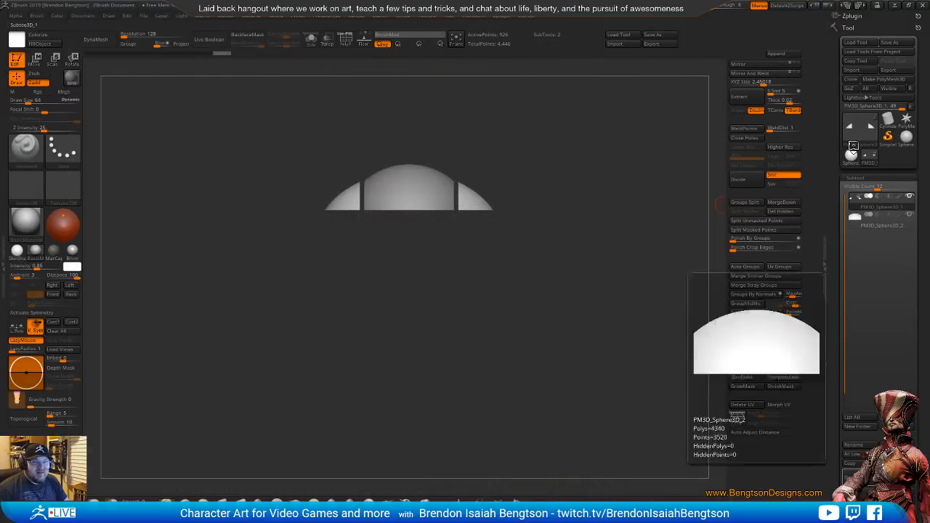
Append a Cube3D subtool, scale it down and position it as a flattened torso block directly beneath the dome
{"action": "left_click", "coordinate": [871, 142]}
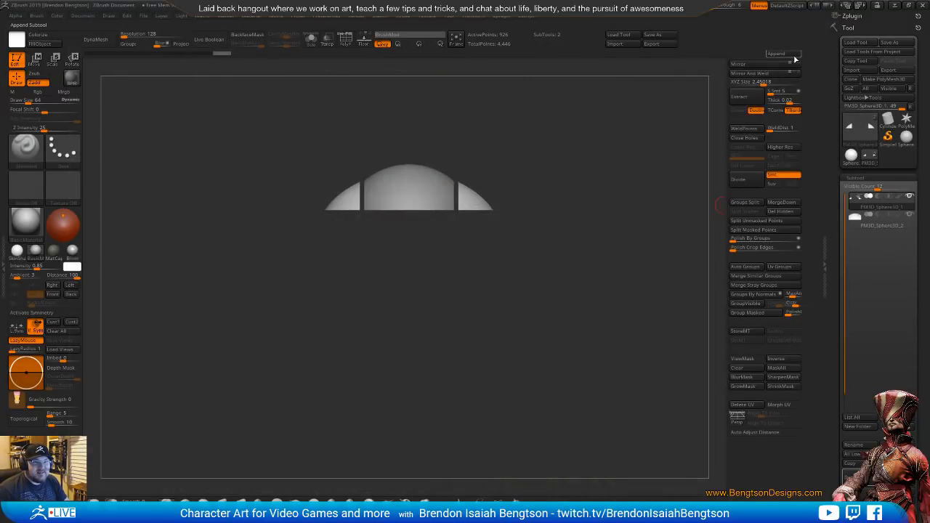
{"action": "left_click", "coordinate": [793, 56]}
{"action": "left_click", "coordinate": [475, 110]}
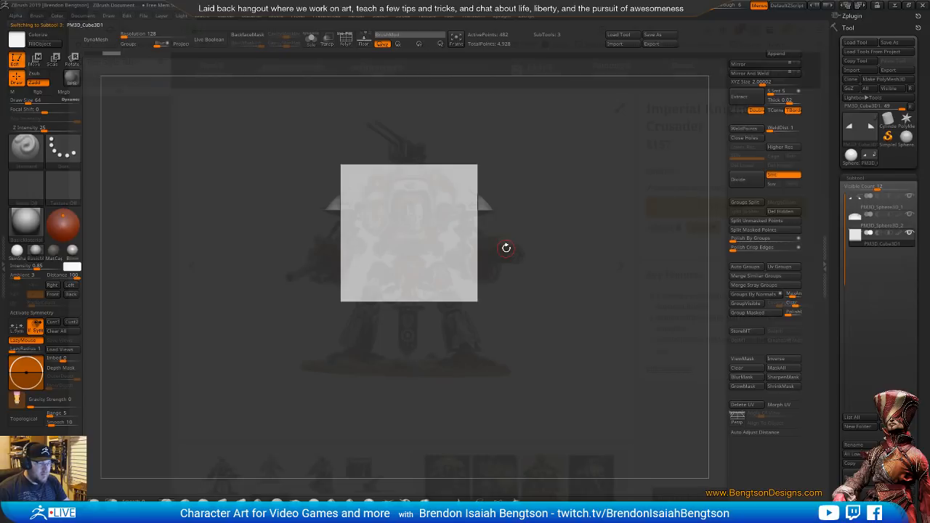
{"action": "key", "text": "w"}
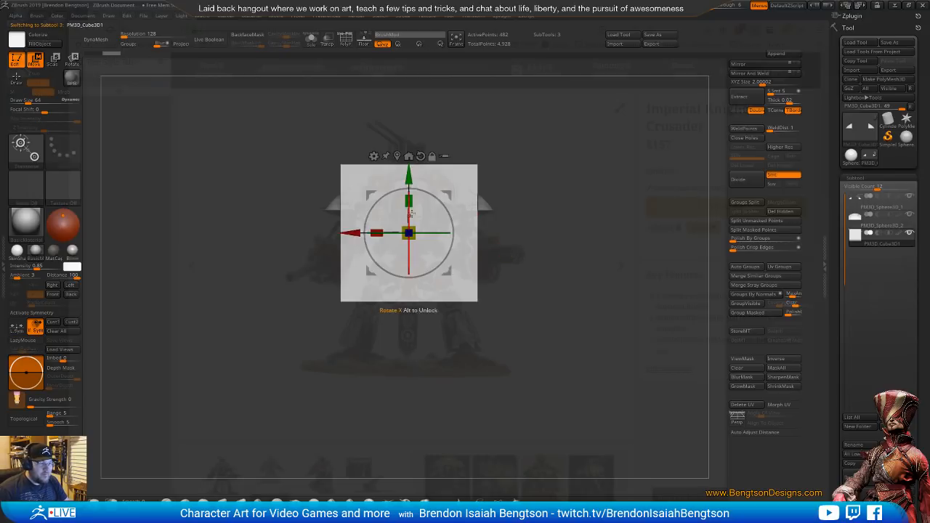
{"action": "left_click_drag", "start_coordinate": [408, 233], "coordinate": [380, 247]}
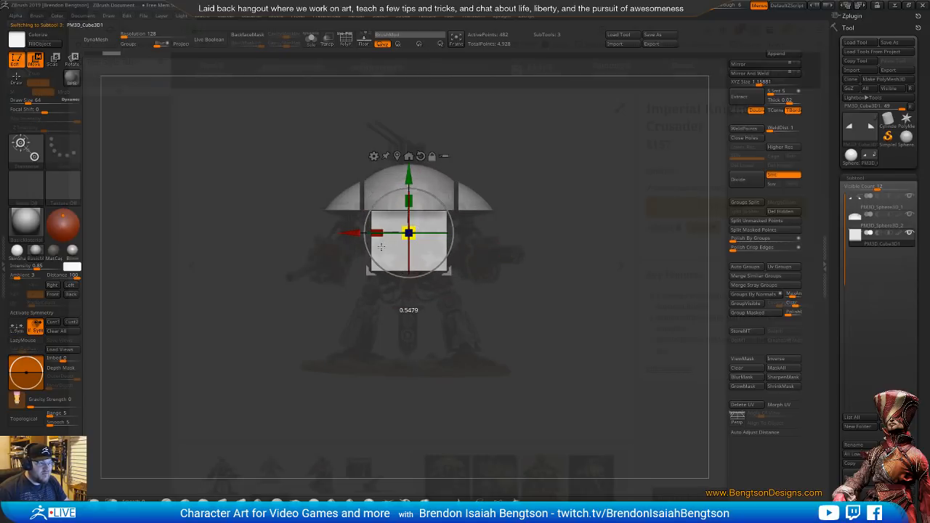
{"action": "left_click_drag", "start_coordinate": [409, 176], "coordinate": [409, 196]}
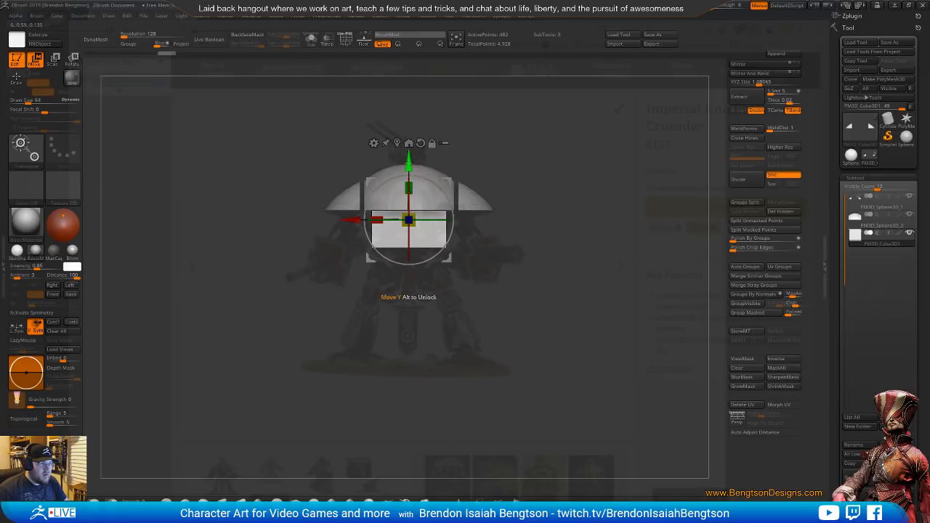
{"action": "left_click_drag", "start_coordinate": [408, 154], "coordinate": [408, 164]}
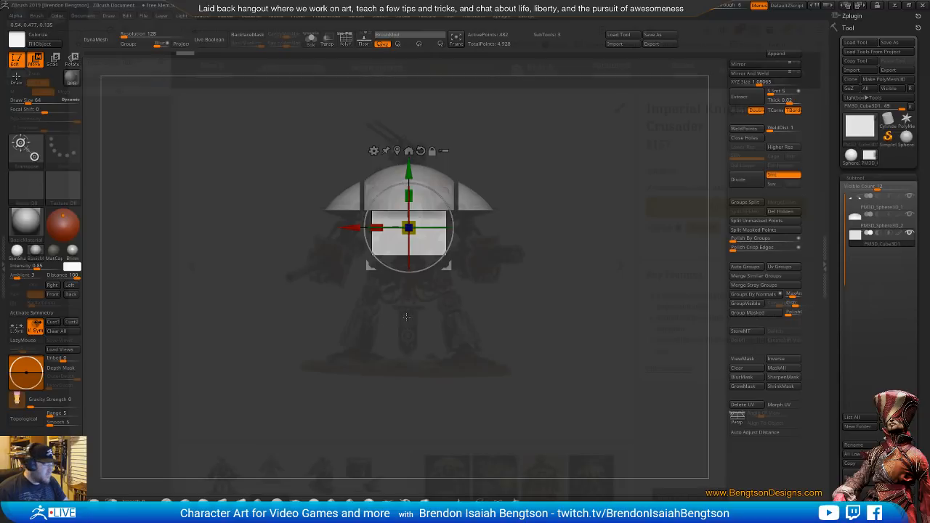
Switch to the browser's Knight Crusader page and spin the 360° miniature view around to its side
{"action": "key", "text": "alt+Tab"}
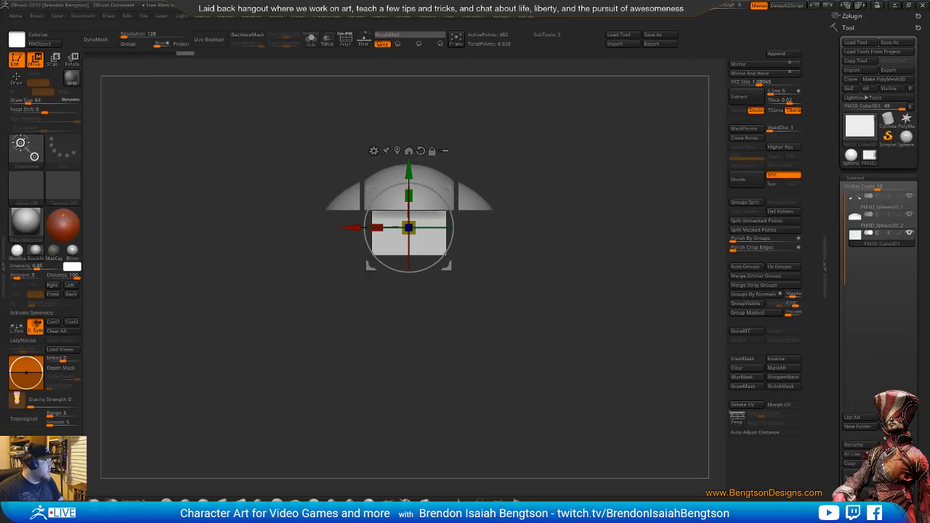
{"action": "left_click_drag", "start_coordinate": [0, 157], "coordinate": [438, 33]}
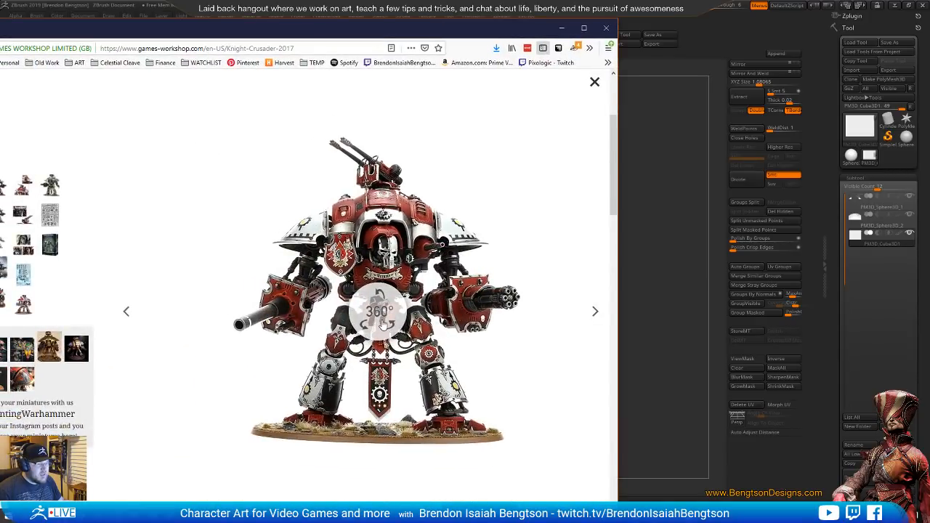
{"action": "left_click", "coordinate": [371, 317]}
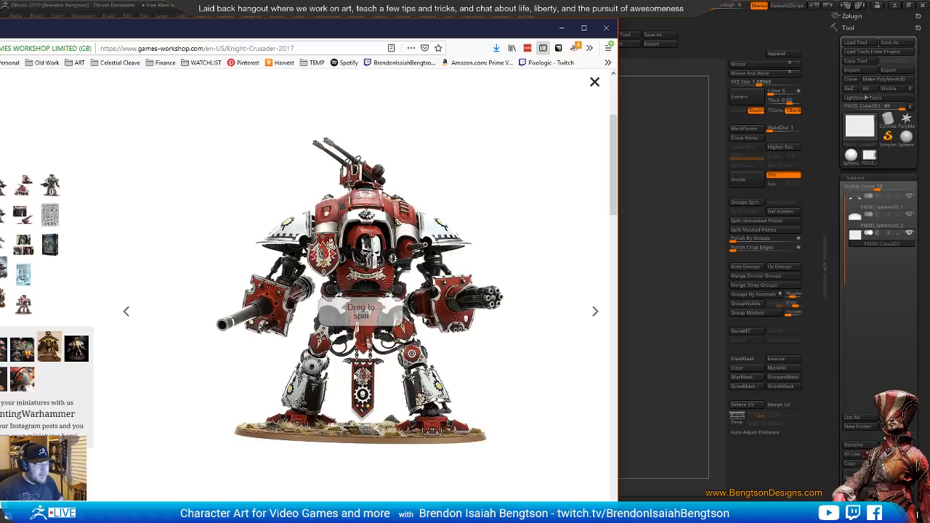
{"action": "left_click_drag", "start_coordinate": [338, 347], "coordinate": [300, 360]}
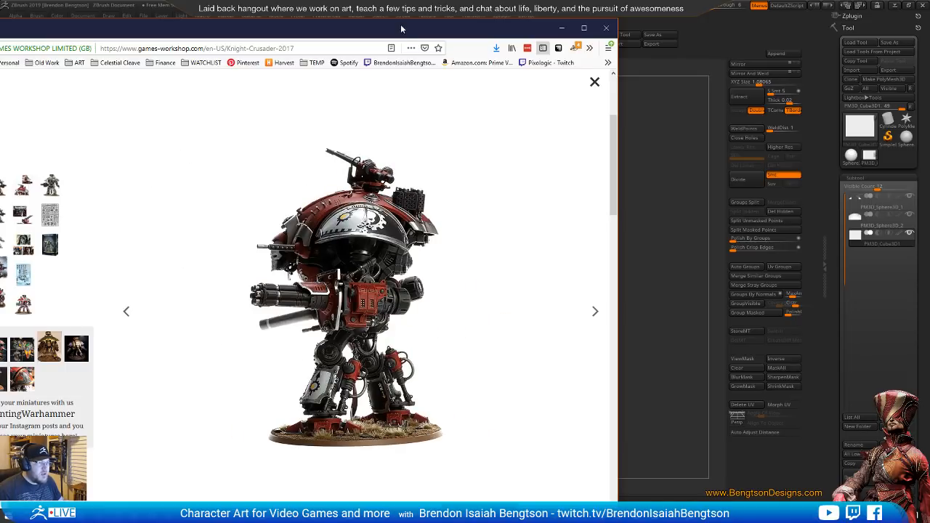
Place the side-view browser window at the screen's far left and set ZBrush's see-through to 27
{"action": "left_click_drag", "start_coordinate": [400, 28], "coordinate": [321, 4]}
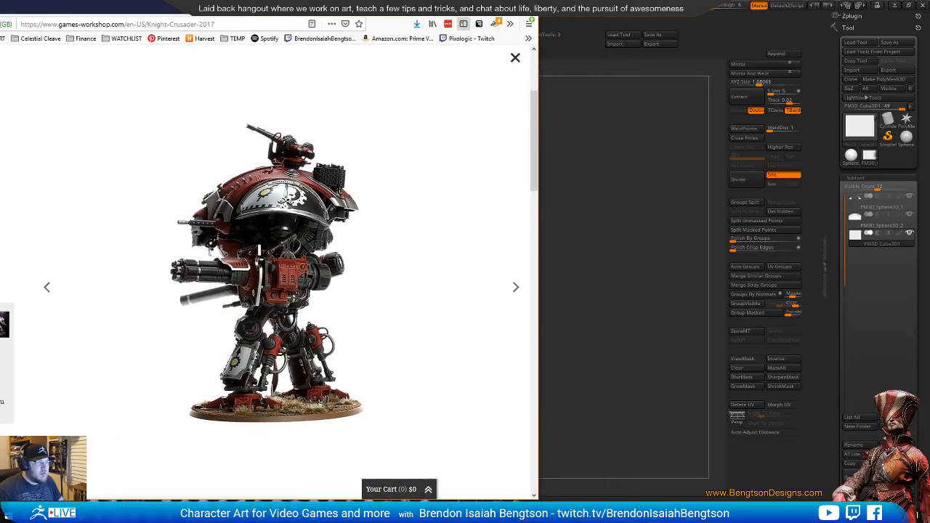
{"action": "left_click_drag", "start_coordinate": [321, 3], "coordinate": [320, 10]}
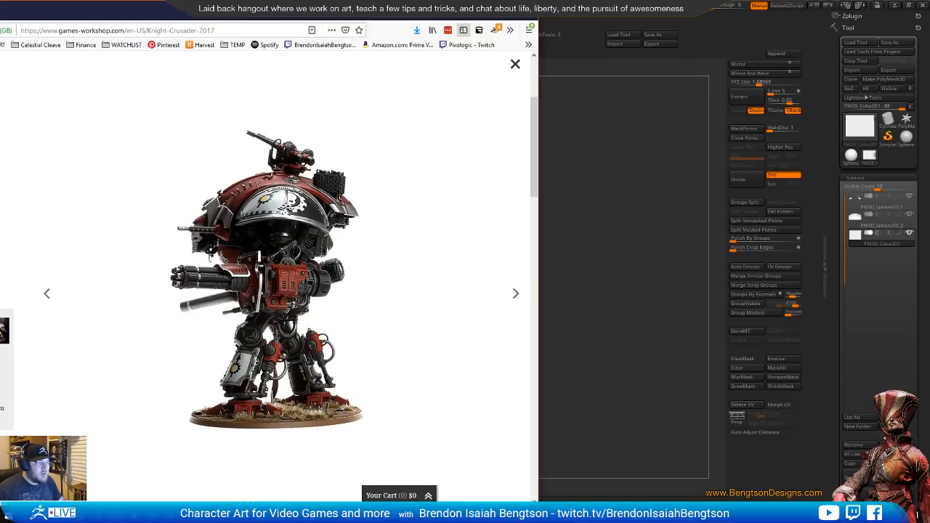
{"action": "left_click", "coordinate": [553, 7]}
{"action": "mouse_move", "coordinate": [730, 6]}
{"action": "left_mouse_down"}
{"action": "mouse_move", "coordinate": [740, 11]}
{"action": "mouse_move", "coordinate": [718, 7]}
{"action": "left_mouse_up"}
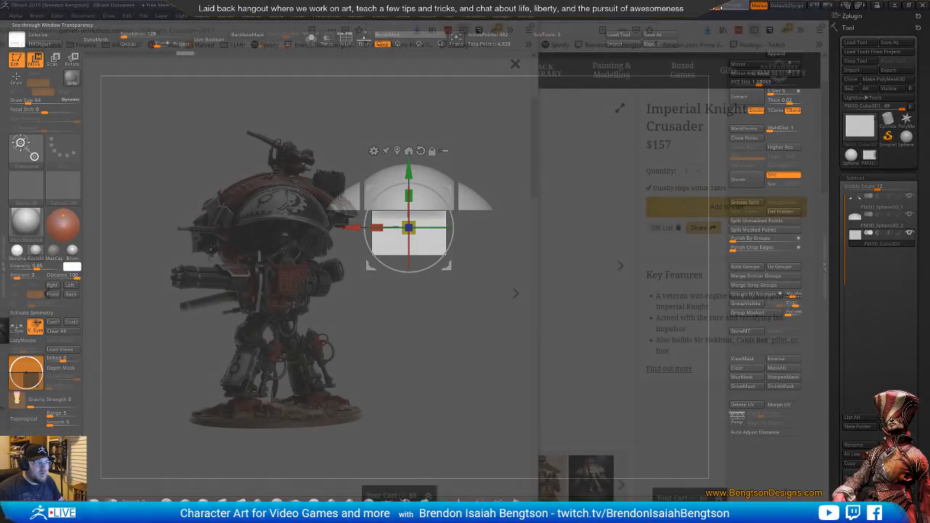
{"action": "left_click", "coordinate": [894, 7]}
{"action": "left_click_drag", "start_coordinate": [393, 16], "coordinate": [327, 17]}
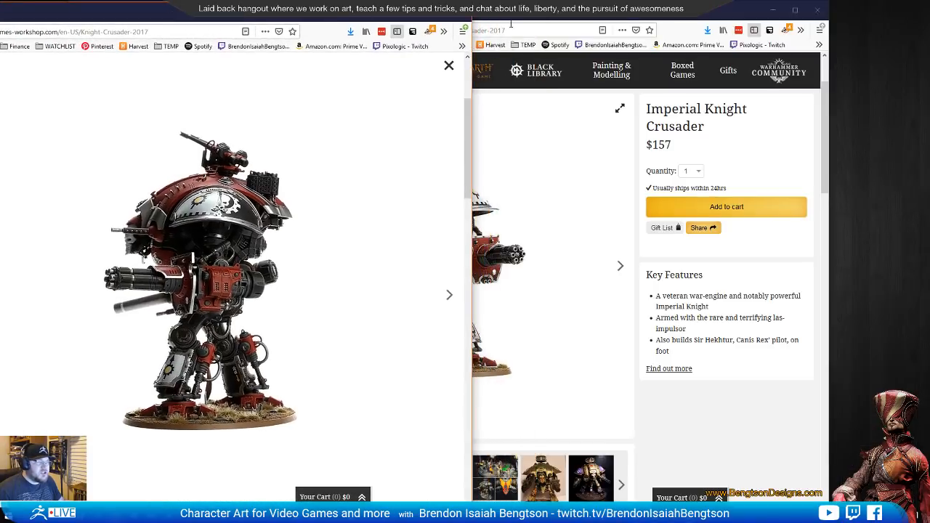
{"action": "left_click_drag", "start_coordinate": [511, 24], "coordinate": [566, 24]}
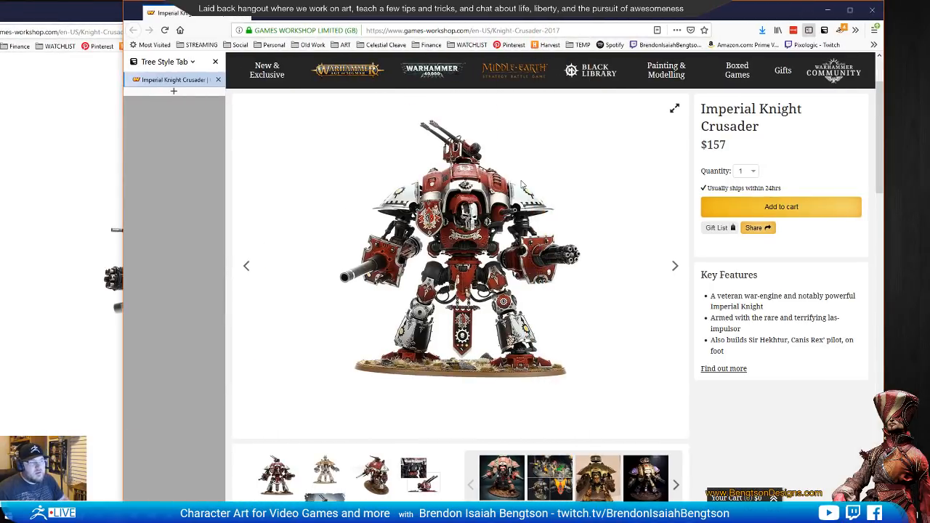
{"action": "right_click", "coordinate": [475, 253]}
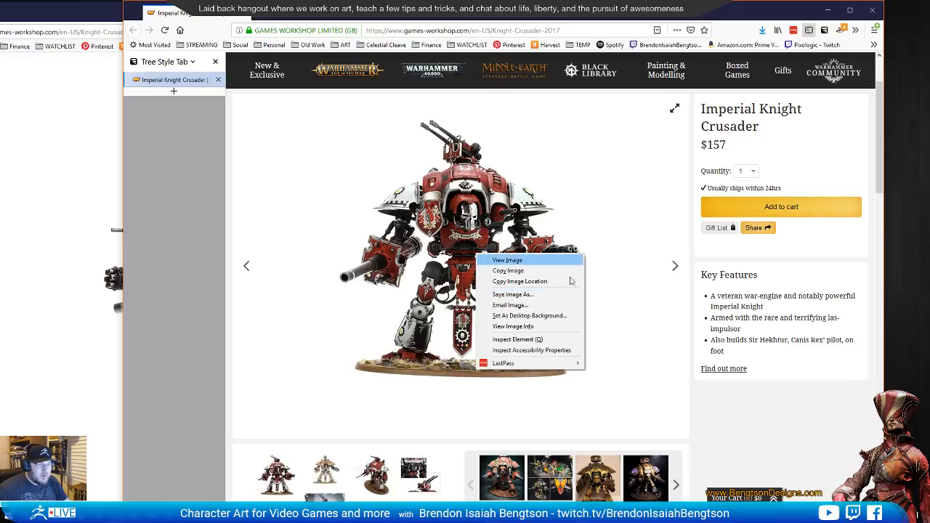
{"action": "left_click", "coordinate": [519, 295]}
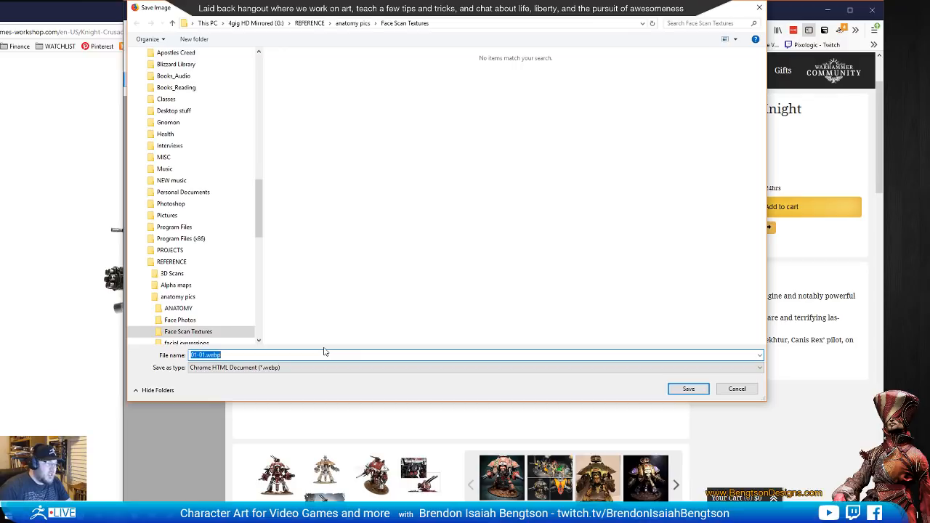
{"action": "left_click", "coordinate": [737, 390]}
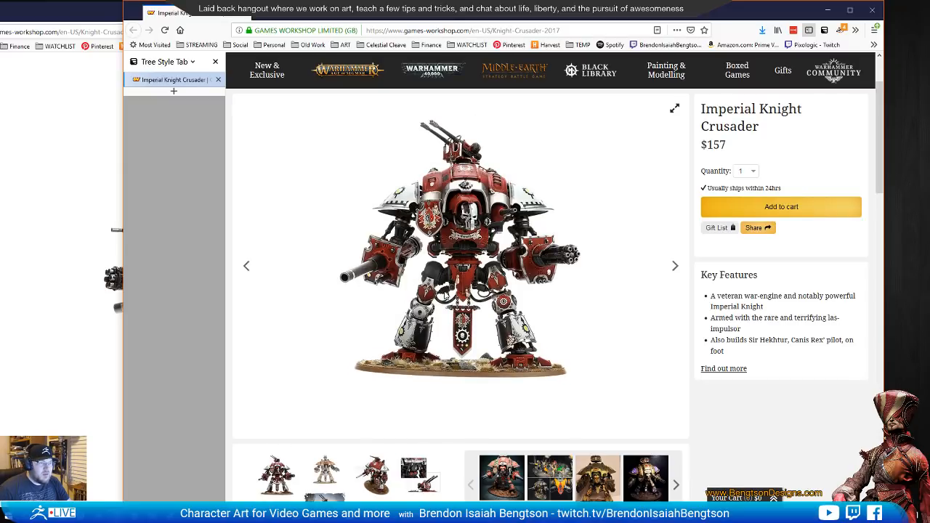
{"action": "scroll", "coordinate": [767, 258], "scroll_direction": "up", "scroll_amount": 2}
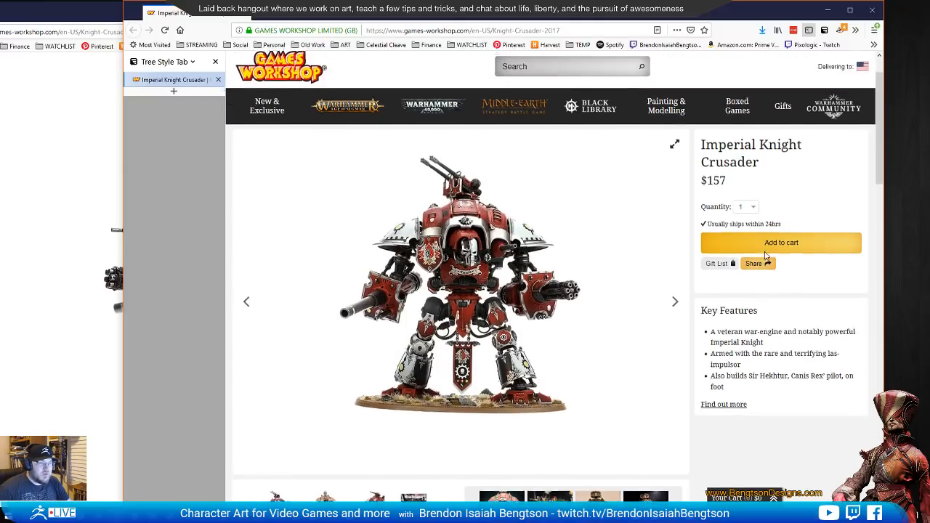
{"action": "scroll", "coordinate": [767, 258], "scroll_direction": "down", "scroll_amount": 2}
Bring up the Snipping Tool front view, minimize the browser window behind it, and resize and place the snip beside the side view
{"action": "key", "text": "alt+Tab"}
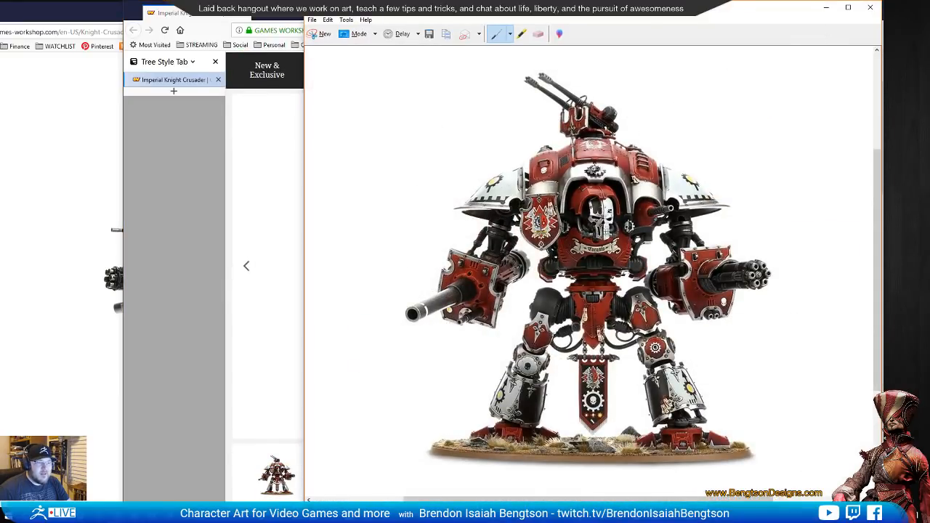
{"action": "left_click", "coordinate": [292, 21]}
{"action": "left_click", "coordinate": [827, 10]}
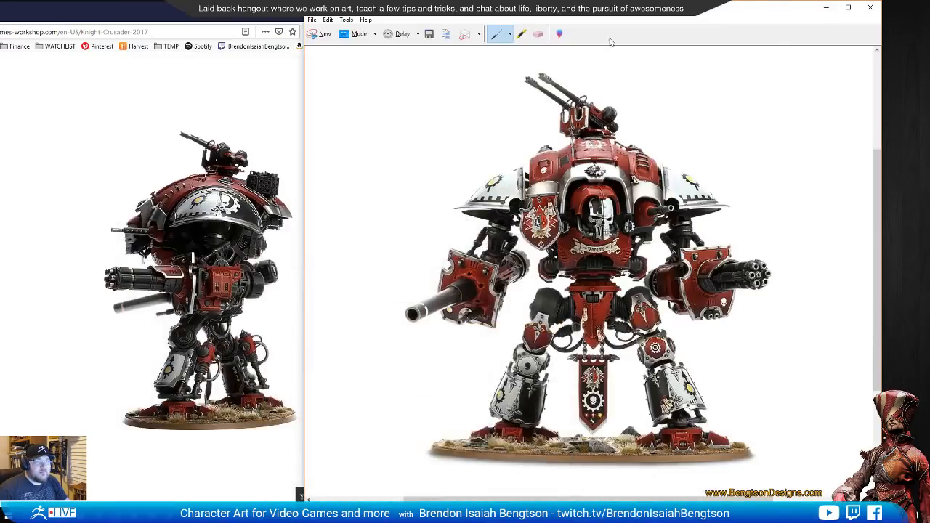
{"action": "left_click", "coordinate": [848, 7]}
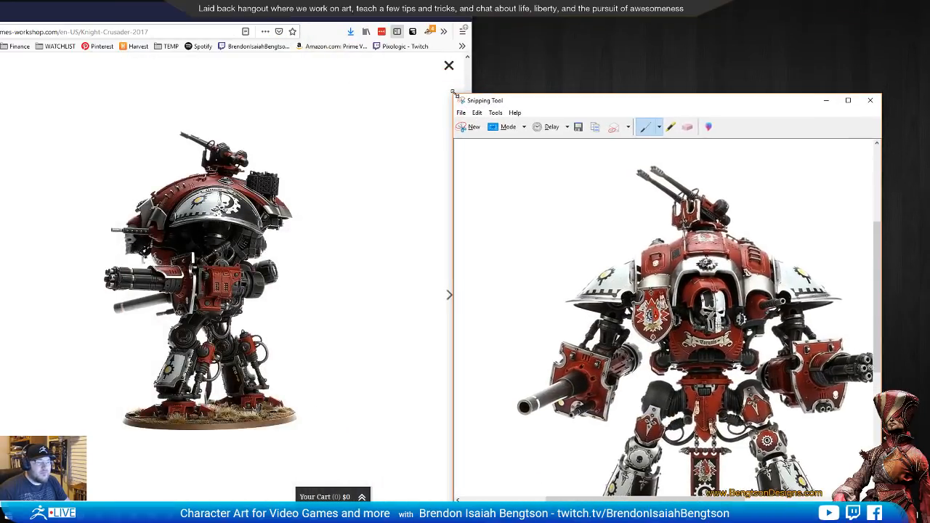
{"action": "left_click_drag", "start_coordinate": [541, 102], "coordinate": [396, 56]}
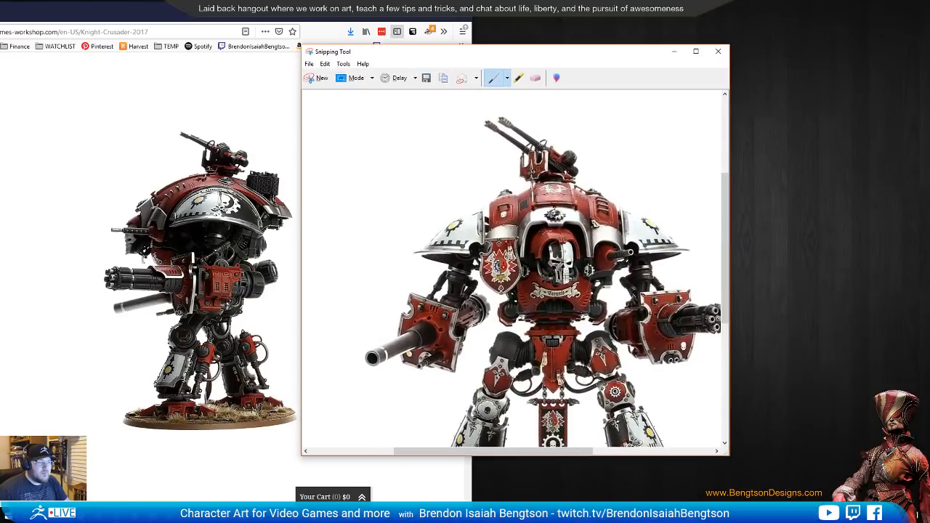
{"action": "scroll", "coordinate": [629, 321], "scroll_direction": "down", "scroll_amount": 2}
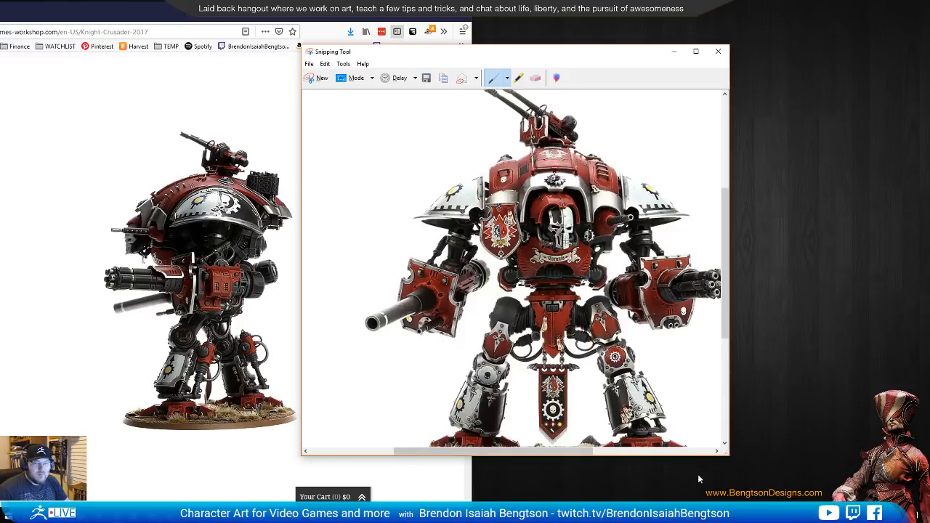
{"action": "left_click_drag", "start_coordinate": [731, 459], "coordinate": [805, 498]}
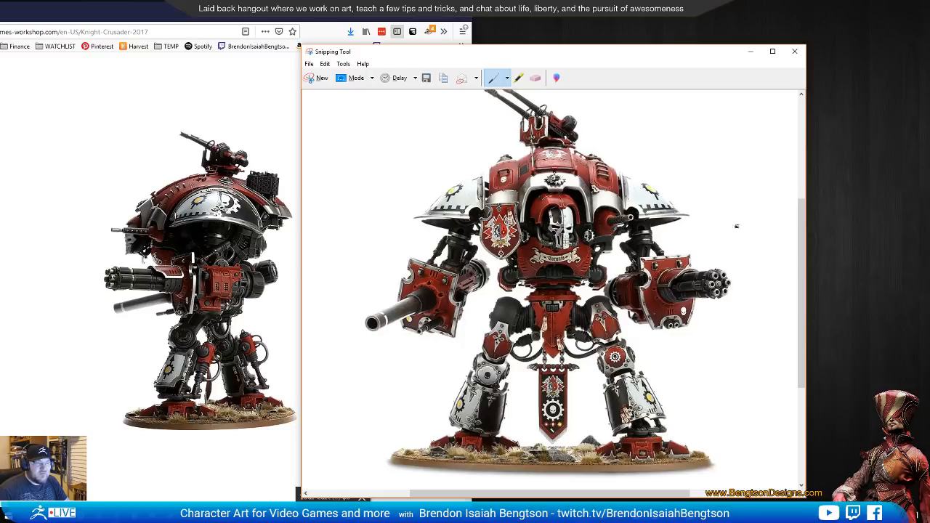
{"action": "left_click_drag", "start_coordinate": [598, 59], "coordinate": [585, 42]}
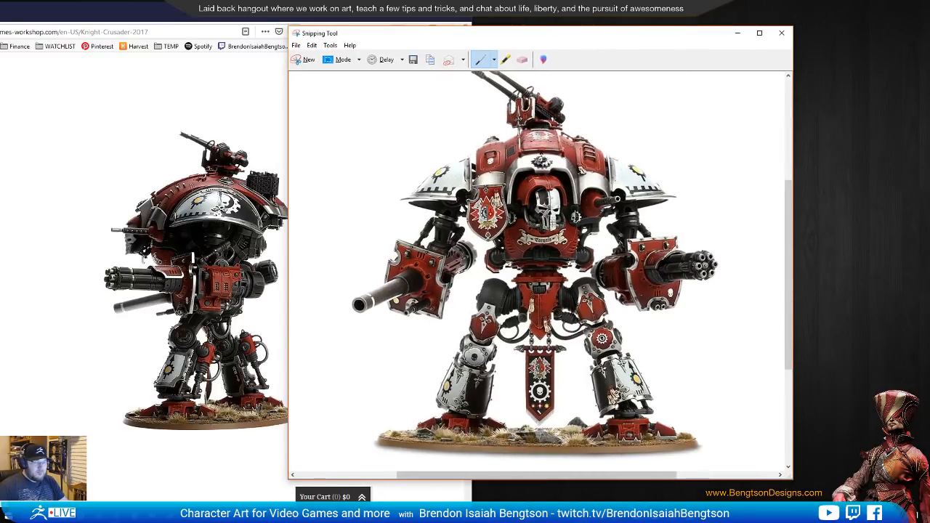
Return to ZBrush and fit the blockout over the front-view reference, matching the torso block to the knight's torso
{"action": "key", "text": "alt+Tab"}
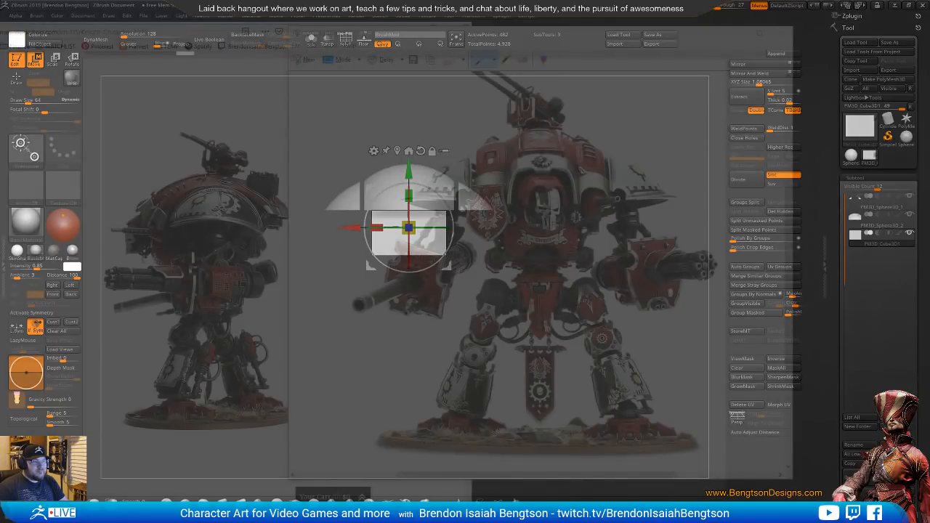
{"action": "left_click_drag", "start_coordinate": [504, 308], "coordinate": [623, 313], "text": "alt"}
{"action": "mouse_move", "coordinate": [625, 277]}
{"action": "left_mouse_down", "text": "alt"}
{"action": "mouse_move", "coordinate": [631, 292]}
{"action": "mouse_move", "coordinate": [632, 263]}
{"action": "left_mouse_up", "text": "alt"}
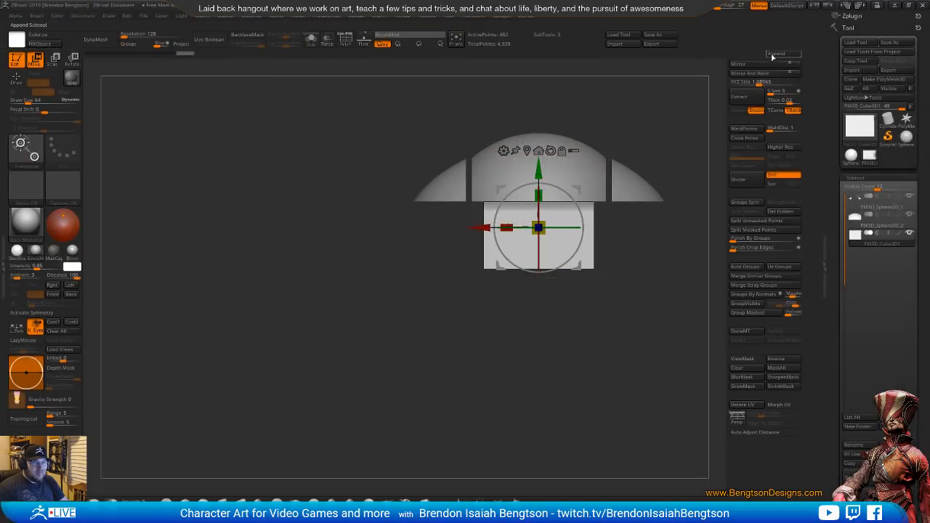
Append another Cube3D subtool, scale it down and place it below the torso block for the pelvis
{"action": "left_click", "coordinate": [773, 55]}
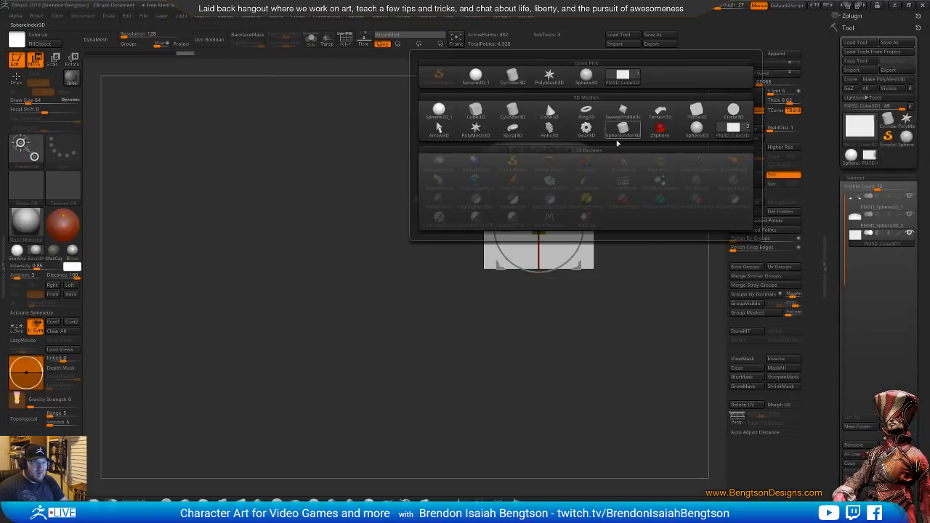
{"action": "left_click", "coordinate": [476, 111]}
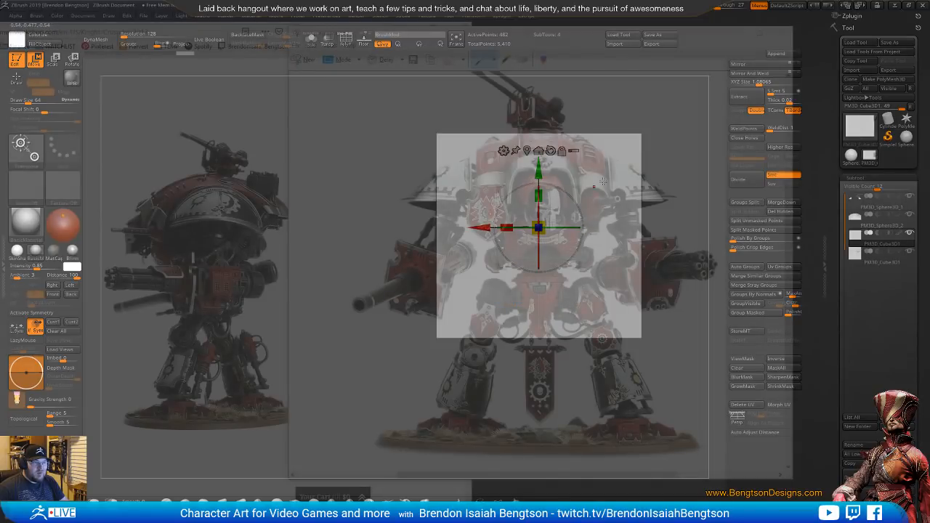
{"action": "left_click_drag", "start_coordinate": [543, 231], "coordinate": [461, 345]}
{"action": "left_click_drag", "start_coordinate": [539, 274], "coordinate": [542, 238]}
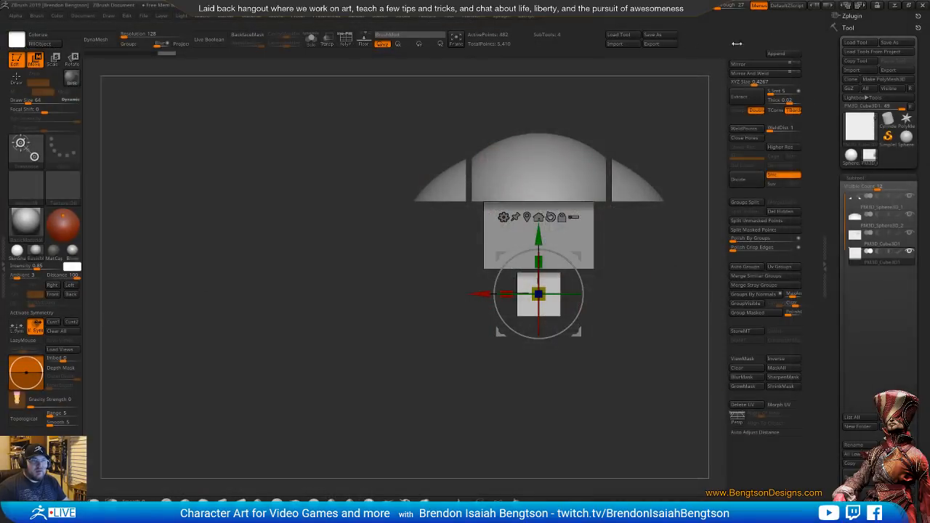
Append a Cylinder3D subtool, scale it down, place it beside the pelvis block at the knight's hip, and show the polyframe
{"action": "left_click", "coordinate": [776, 54]}
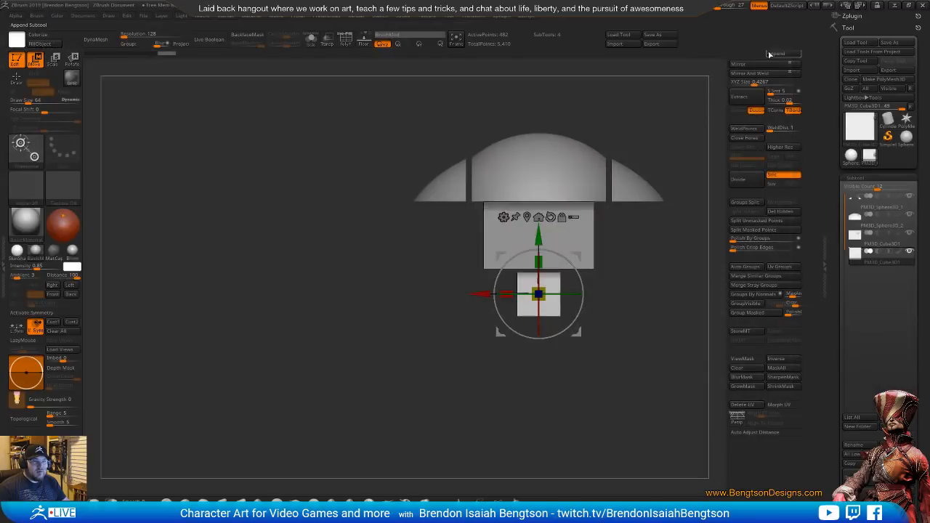
{"action": "left_click", "coordinate": [777, 55]}
{"action": "left_click", "coordinate": [511, 111]}
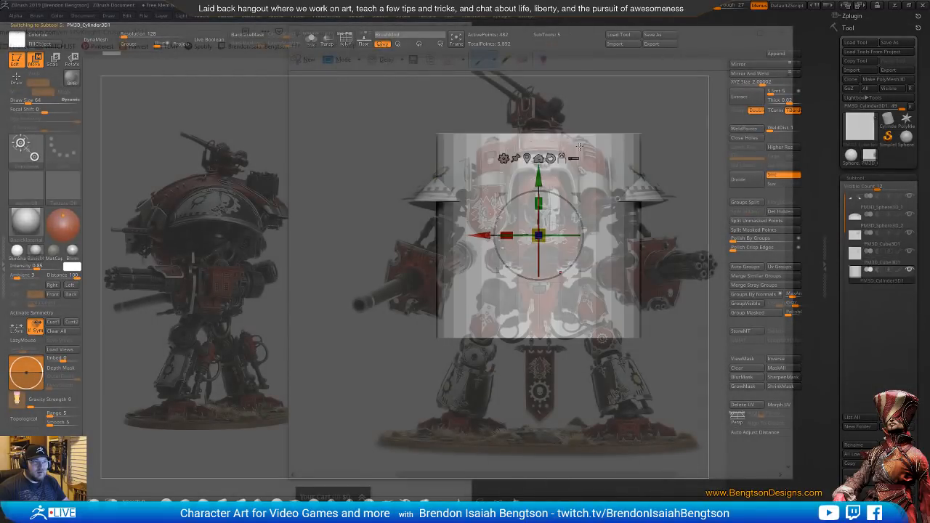
{"action": "left_click_drag", "start_coordinate": [536, 186], "coordinate": [524, 312]}
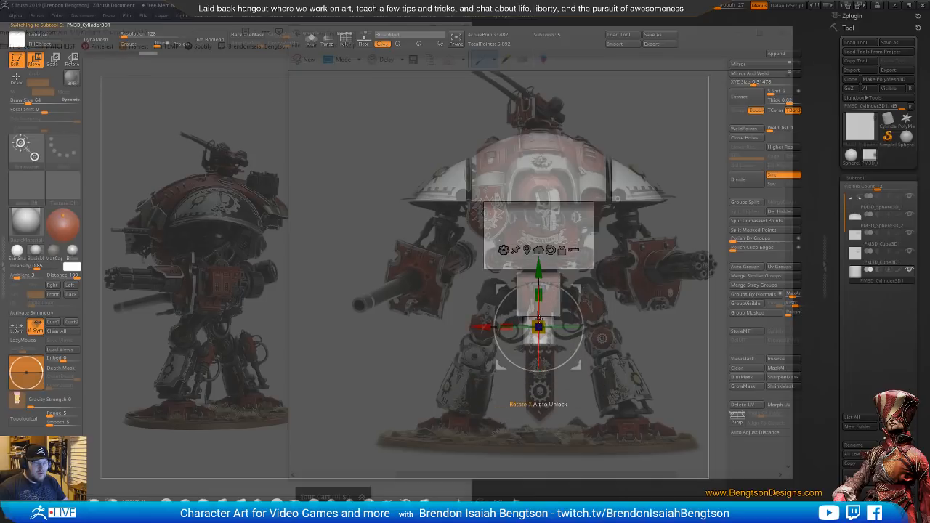
{"action": "left_click_drag", "start_coordinate": [576, 288], "coordinate": [528, 260]}
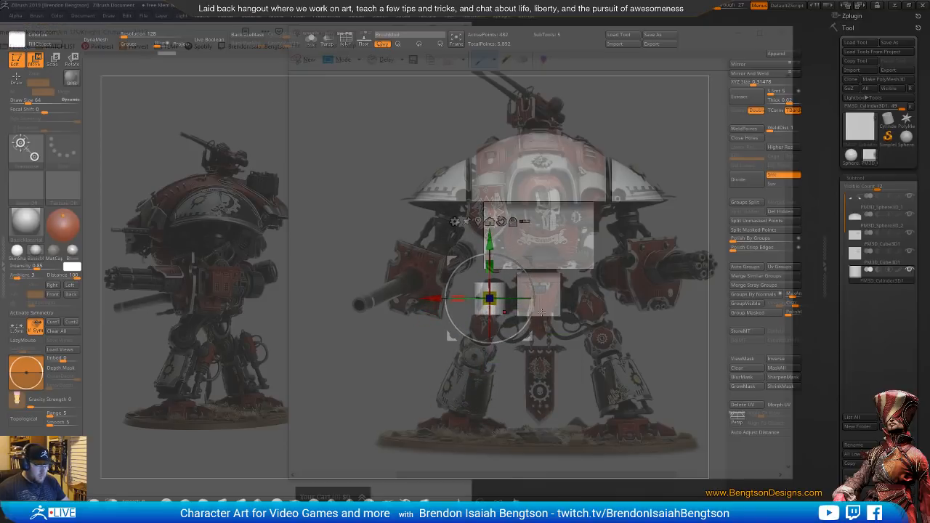
{"action": "key", "text": "shift+f"}
{"action": "mouse_move", "coordinate": [549, 337]}
{"action": "left_mouse_down", "text": "alt"}
{"action": "mouse_move", "coordinate": [604, 470]}
{"action": "mouse_move", "coordinate": [561, 340]}
{"action": "left_mouse_up", "text": "alt"}
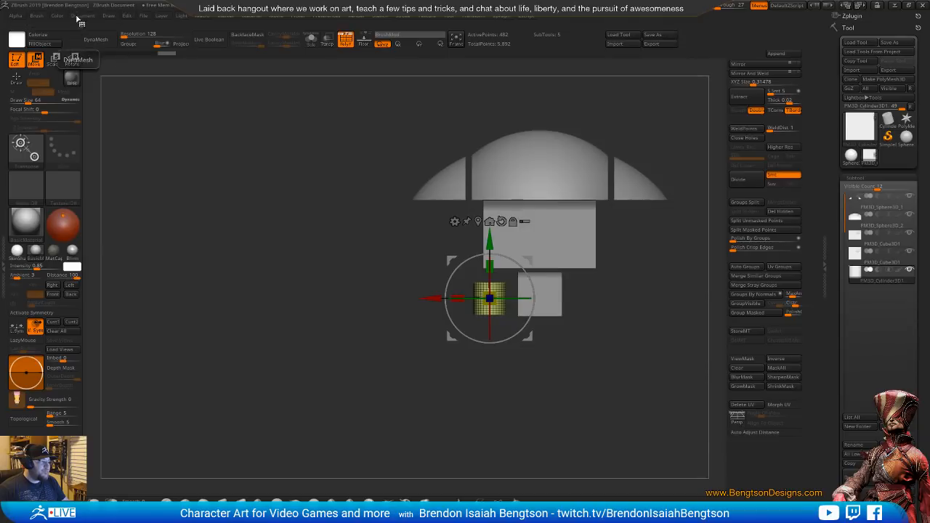
Try to select a stored camera and to save the current view as a camera
{"action": "left_click", "coordinate": [108, 15]}
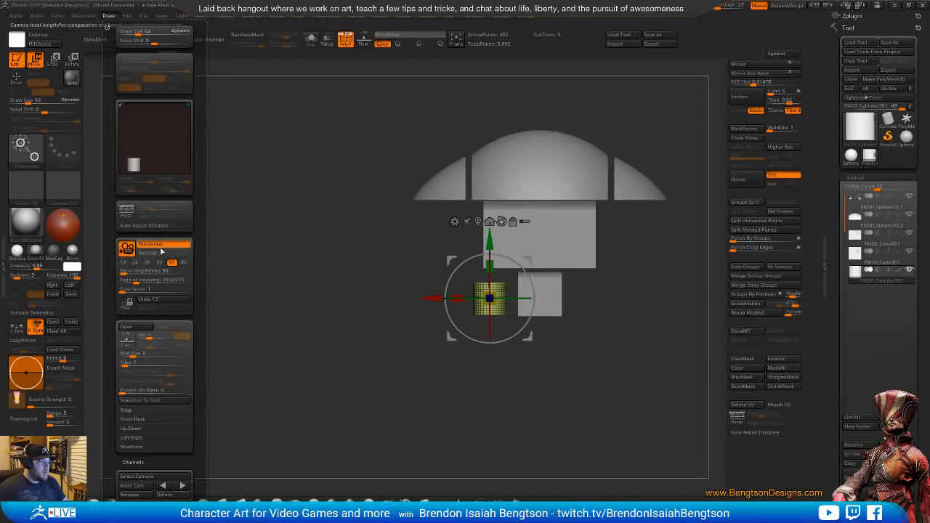
{"action": "left_click", "coordinate": [144, 476]}
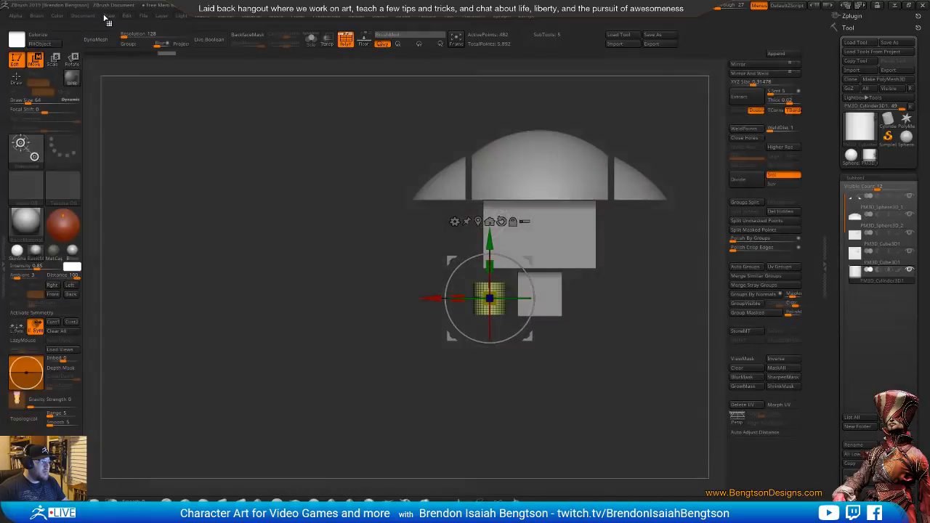
{"action": "left_click", "coordinate": [109, 16]}
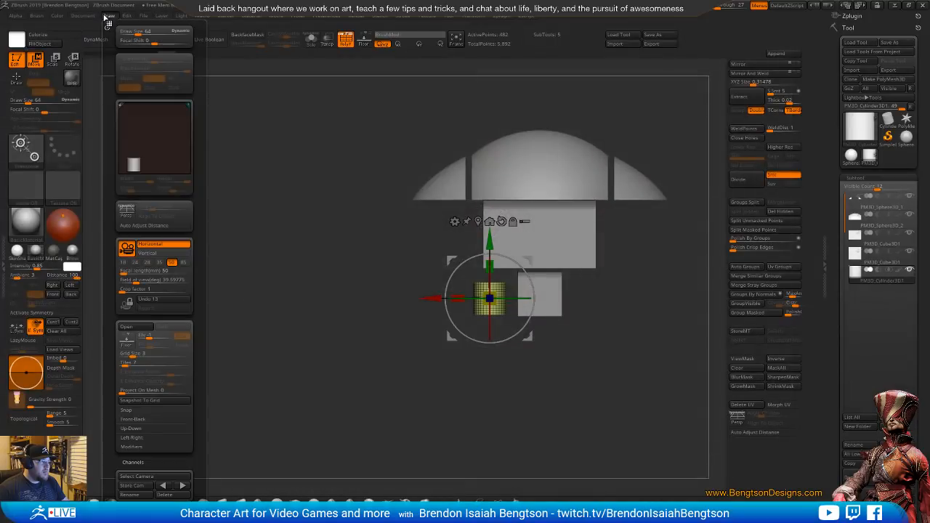
{"action": "left_click", "coordinate": [130, 485]}
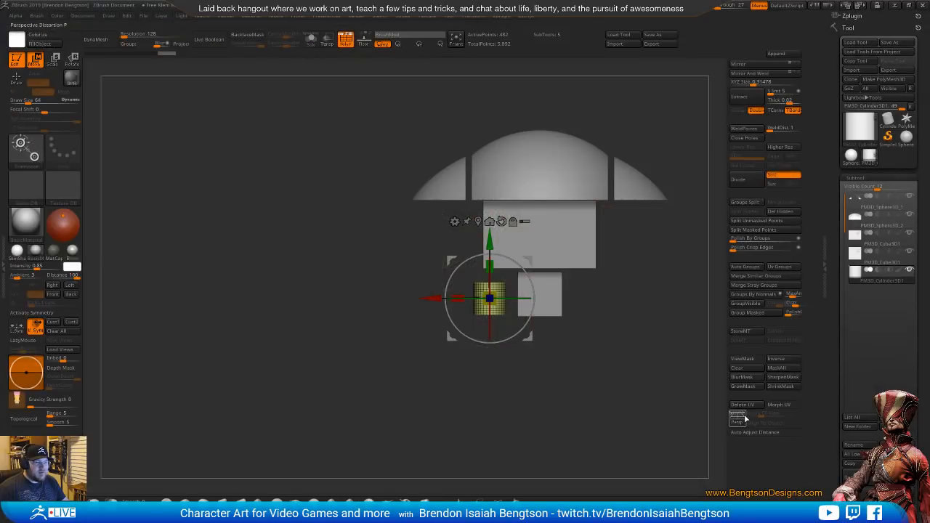
Try perspective mode on the blockout, switch it off again, and realign the model with the front-view reference
{"action": "left_click", "coordinate": [738, 419]}
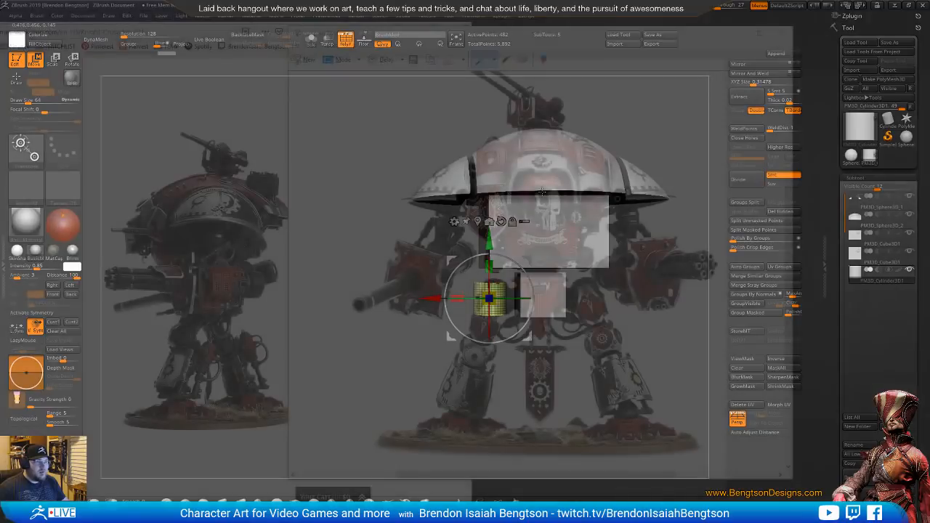
{"action": "left_click_drag", "start_coordinate": [540, 191], "coordinate": [541, 196]}
{"action": "right_click_drag", "start_coordinate": [513, 221], "coordinate": [517, 226]}
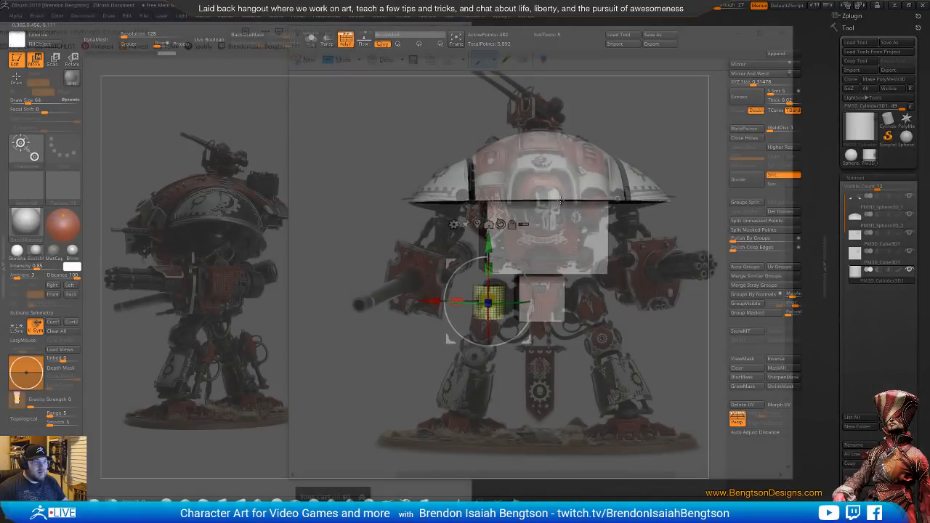
{"action": "right_click", "coordinate": [531, 250]}
{"action": "left_click", "coordinate": [563, 226]}
{"action": "right_click_drag", "start_coordinate": [564, 183], "coordinate": [560, 183]}
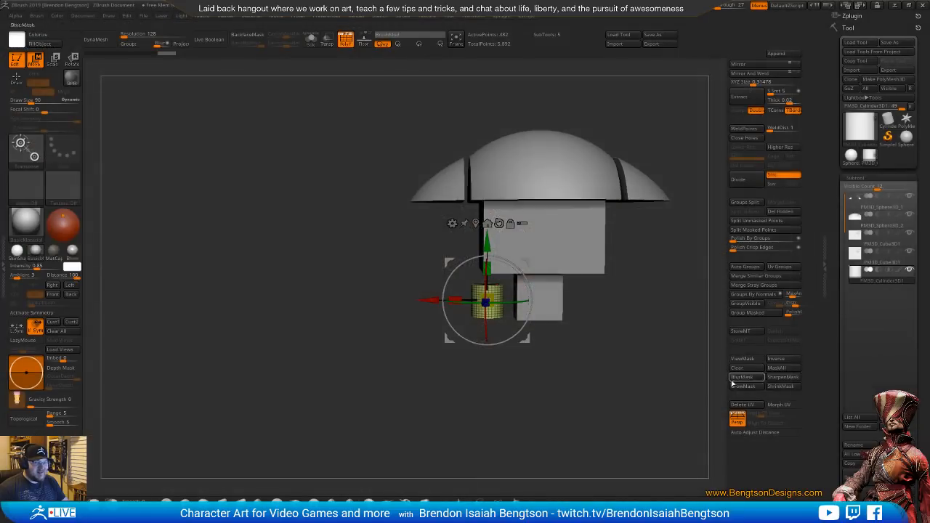
{"action": "left_click", "coordinate": [737, 419]}
{"action": "right_click_drag", "start_coordinate": [610, 234], "coordinate": [610, 211]}
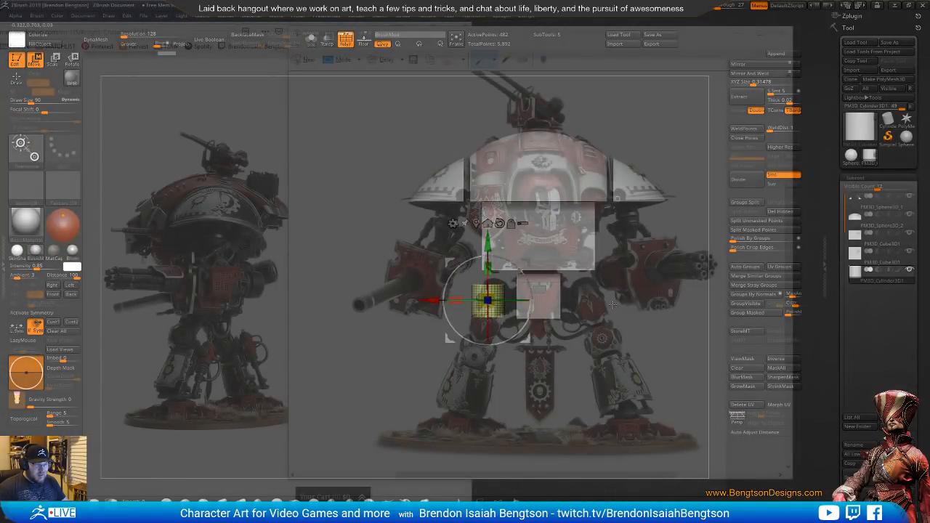
Activate the ZModeler brush in Draw mode and look through its polygon actions for the hip cylinder
{"action": "right_click_drag", "start_coordinate": [543, 296], "coordinate": [545, 341], "text": "ctrl"}
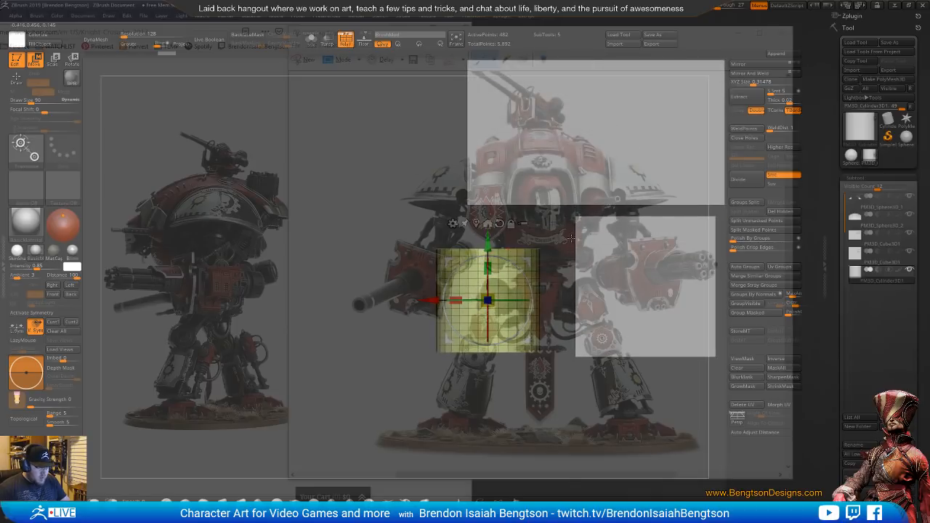
{"action": "key", "text": "q"}
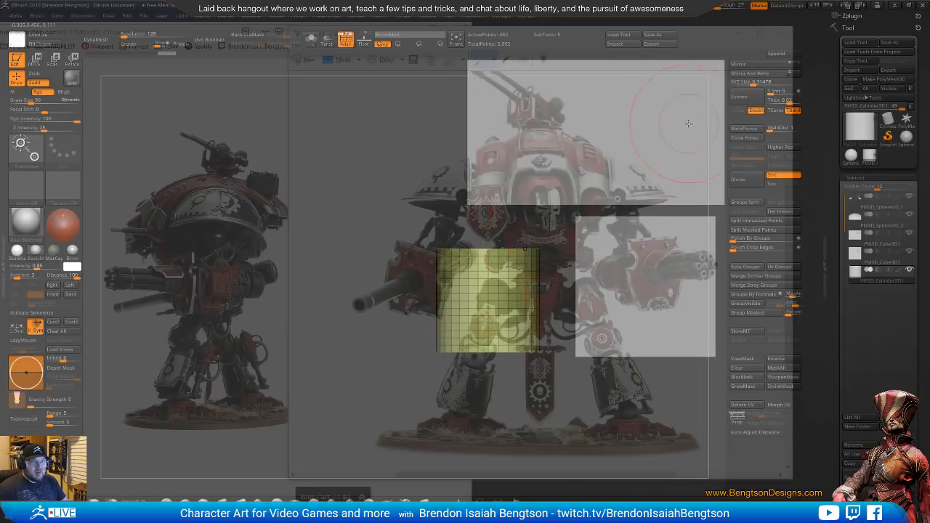
{"action": "right_click_drag", "start_coordinate": [609, 228], "coordinate": [486, 234], "text": "alt"}
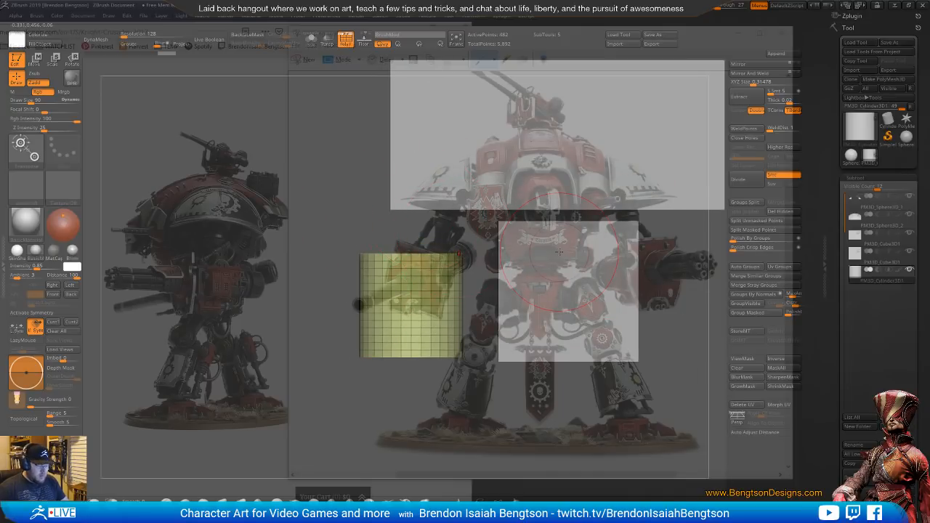
{"action": "key", "text": "b"}
{"action": "key", "text": "z"}
{"action": "key", "text": "m"}
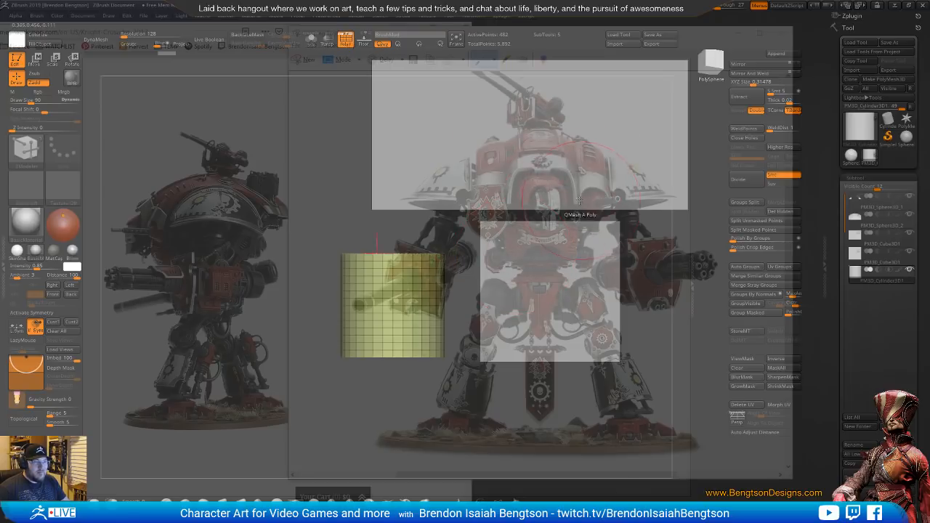
{"action": "key", "text": "space"}
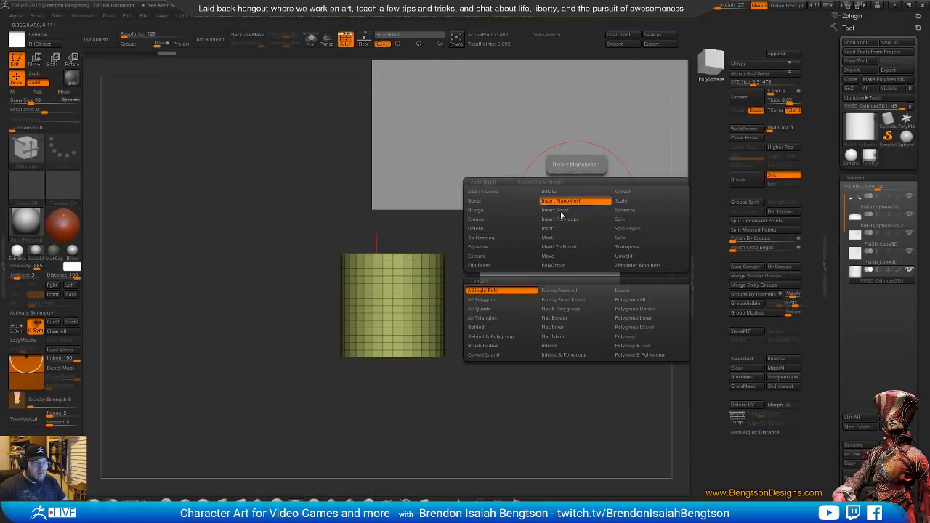
{"action": "left_click", "coordinate": [565, 265]}
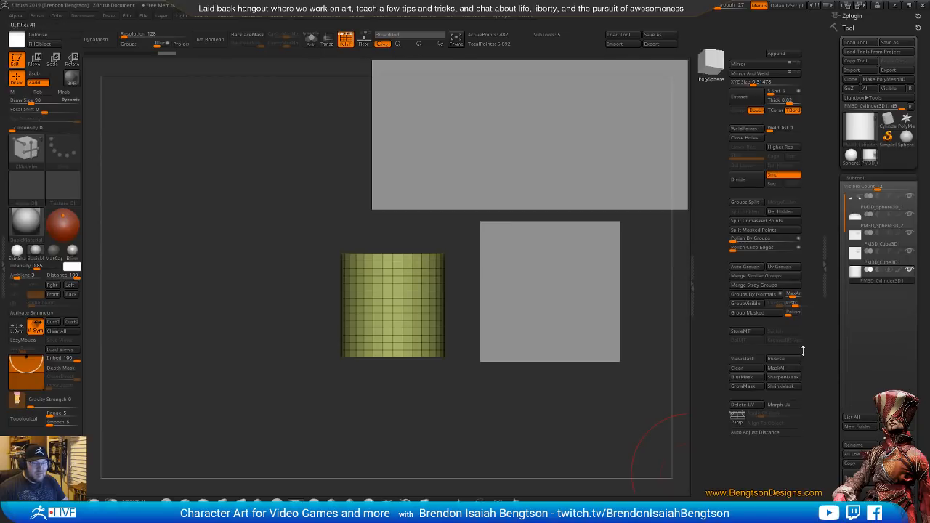
{"action": "left_click_drag", "start_coordinate": [834, 382], "coordinate": [851, 269]}
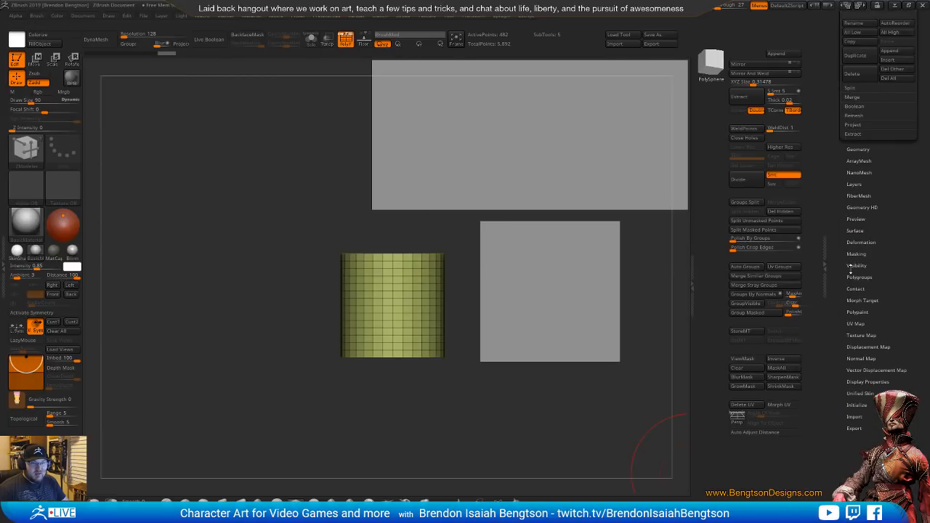
{"action": "left_click_drag", "start_coordinate": [437, 244], "coordinate": [486, 246]}
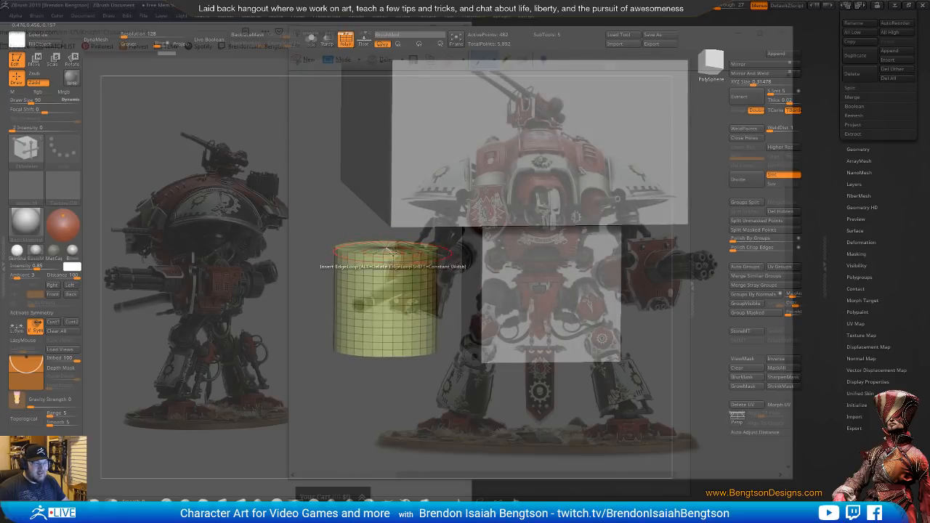
Set the ZModeler edge action to Delete with the EdgeLoop Complete target
{"action": "key", "text": "p"}
{"action": "key", "text": "b"}
{"action": "key", "text": "m"}
{"action": "key", "text": "v"}
{"action": "mouse_move", "coordinate": [449, 285]}
{"action": "left_mouse_down"}
{"action": "mouse_move", "coordinate": [468, 336]}
{"action": "mouse_move", "coordinate": [444, 307]}
{"action": "left_mouse_up"}
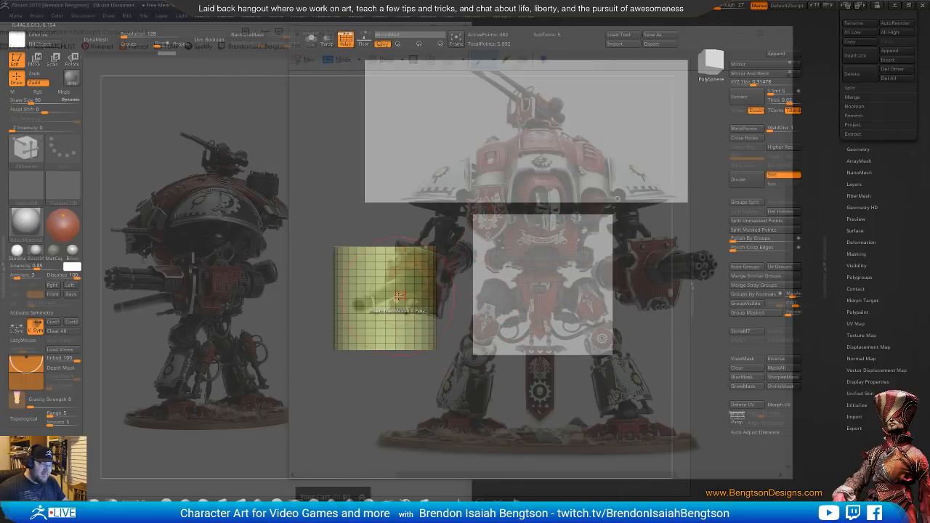
{"action": "key", "text": "space"}
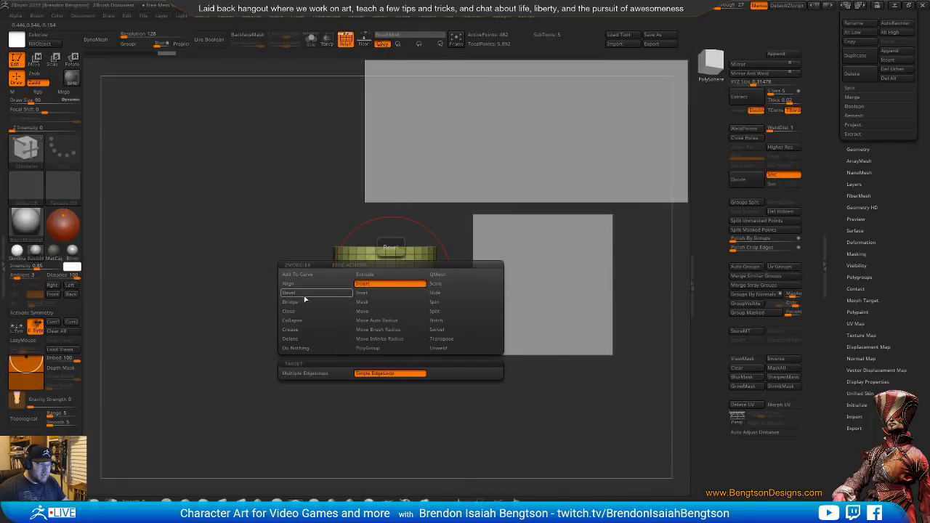
{"action": "left_click", "coordinate": [322, 340]}
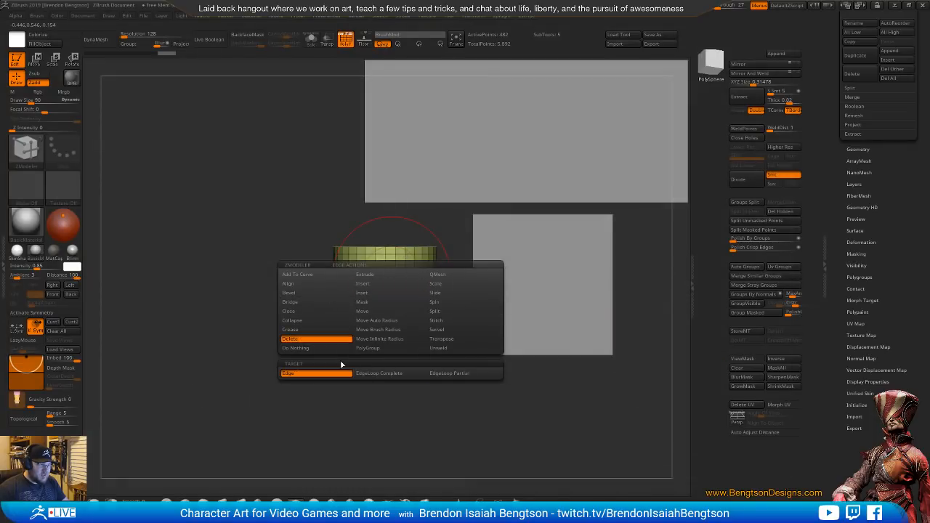
{"action": "left_click", "coordinate": [377, 374]}
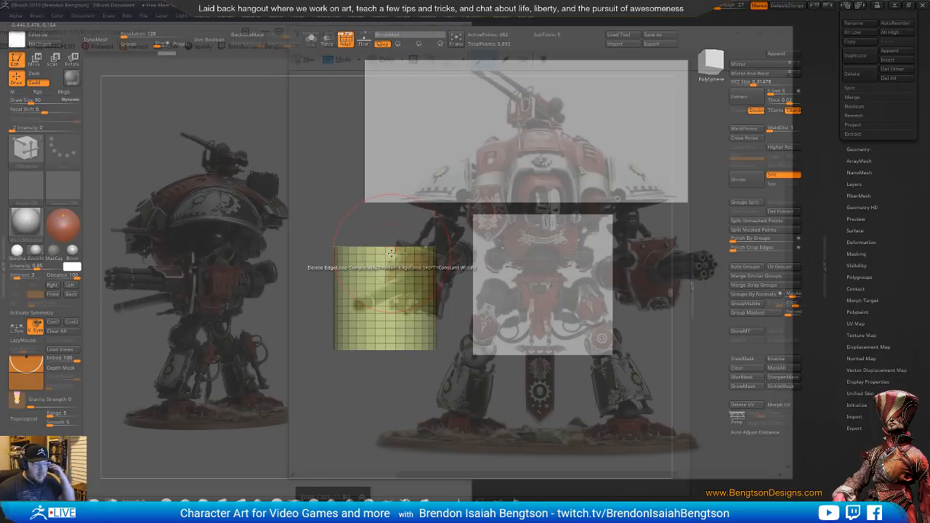
Delete the horizontal edge loops around the cylinder's side, leaving only its vertical edges between the two caps
{"action": "left_click", "coordinate": [393, 253]}
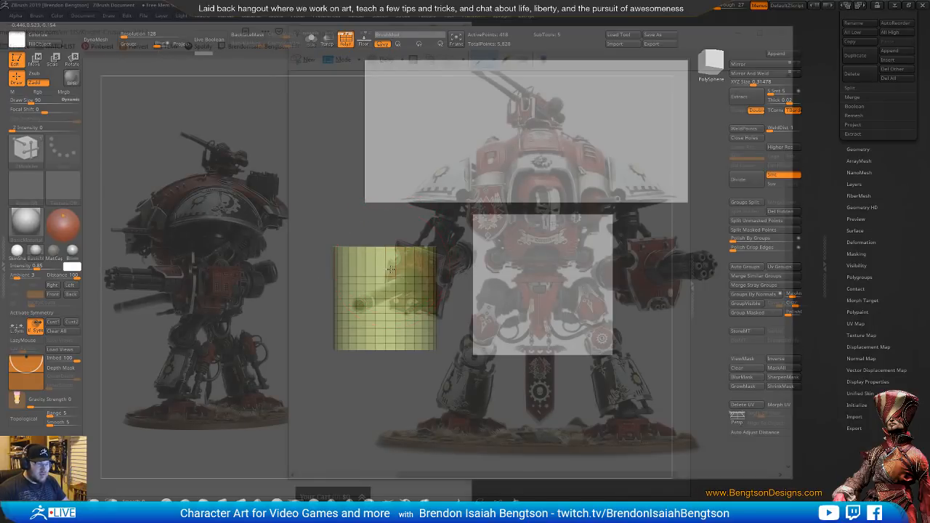
{"action": "left_click", "coordinate": [390, 278]}
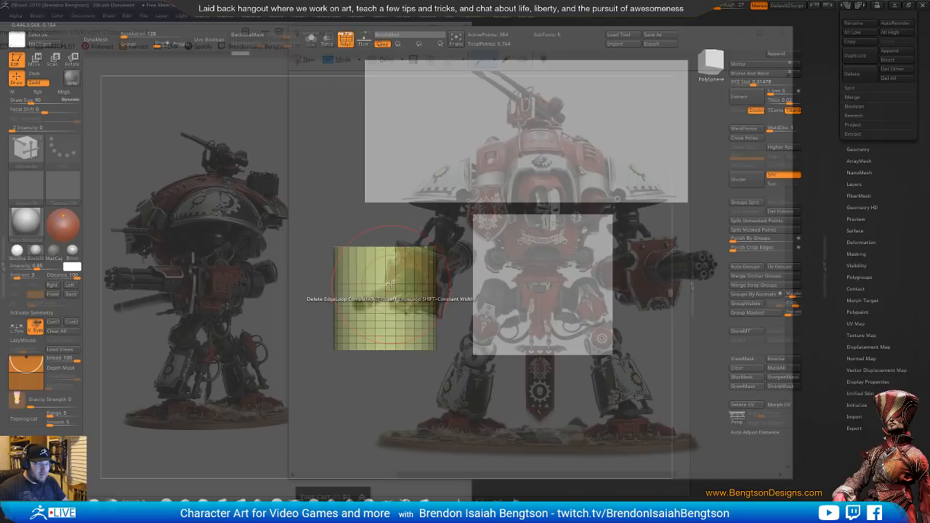
{"action": "left_click", "coordinate": [391, 291]}
{"action": "left_click", "coordinate": [391, 299]}
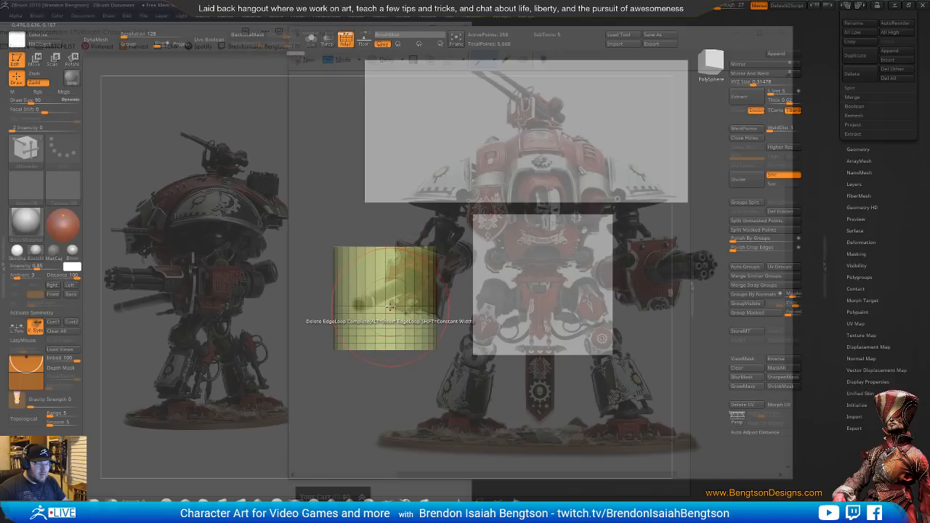
{"action": "left_click", "coordinate": [391, 306]}
{"action": "left_click", "coordinate": [390, 314]}
{"action": "left_click", "coordinate": [391, 322]}
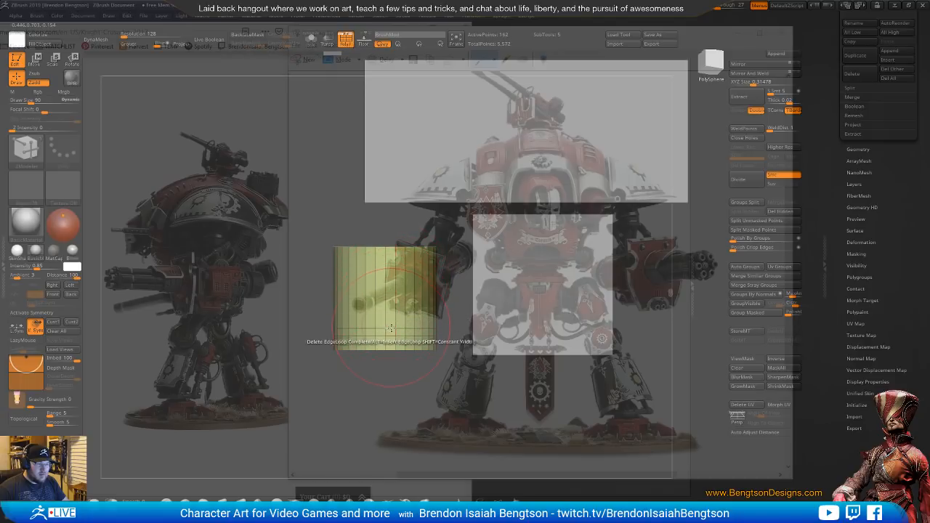
{"action": "left_click", "coordinate": [391, 329]}
{"action": "left_click", "coordinate": [391, 336]}
{"action": "left_click", "coordinate": [390, 343]}
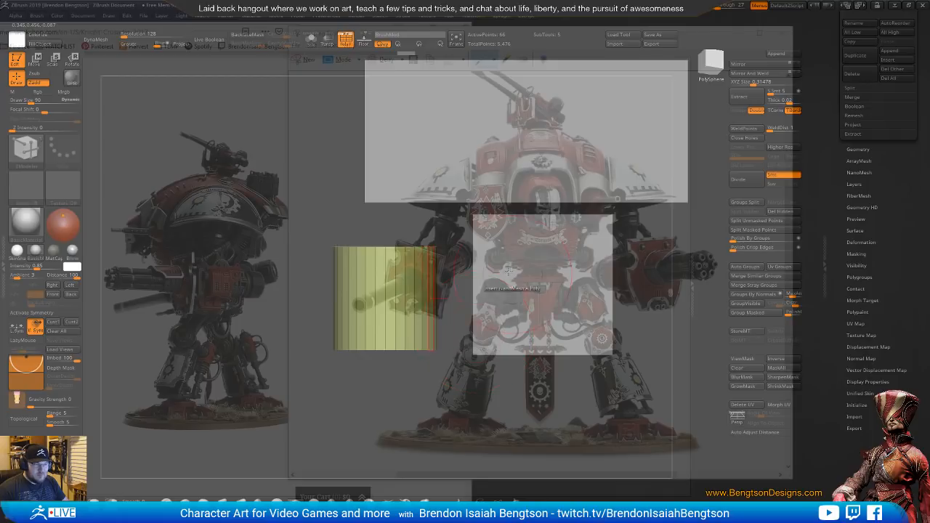
Stretch the cylinder vertically down the knight's leg from the hip to near the foot, and return to Draw mode
{"action": "key", "text": "w"}
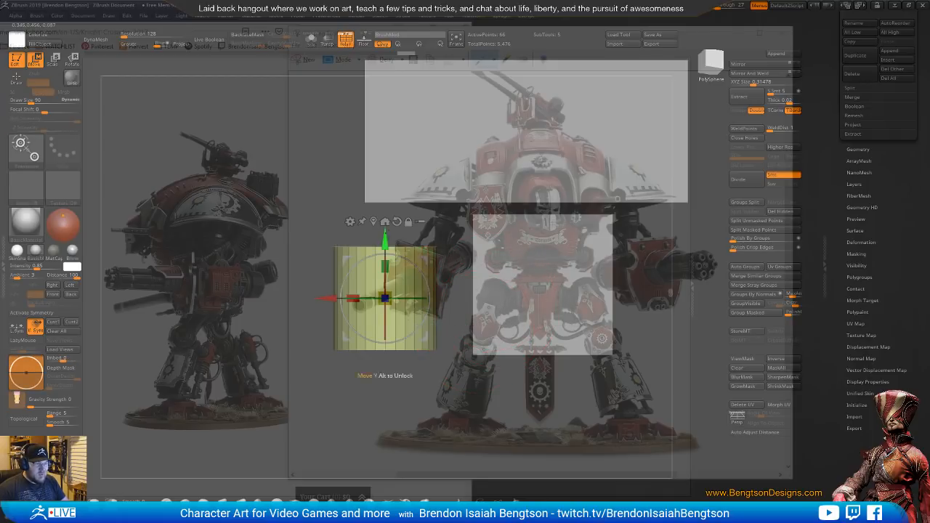
{"action": "left_click_drag", "start_coordinate": [663, 364], "coordinate": [631, 218], "text": "alt"}
{"action": "left_click_drag", "start_coordinate": [517, 277], "coordinate": [614, 280], "text": "alt"}
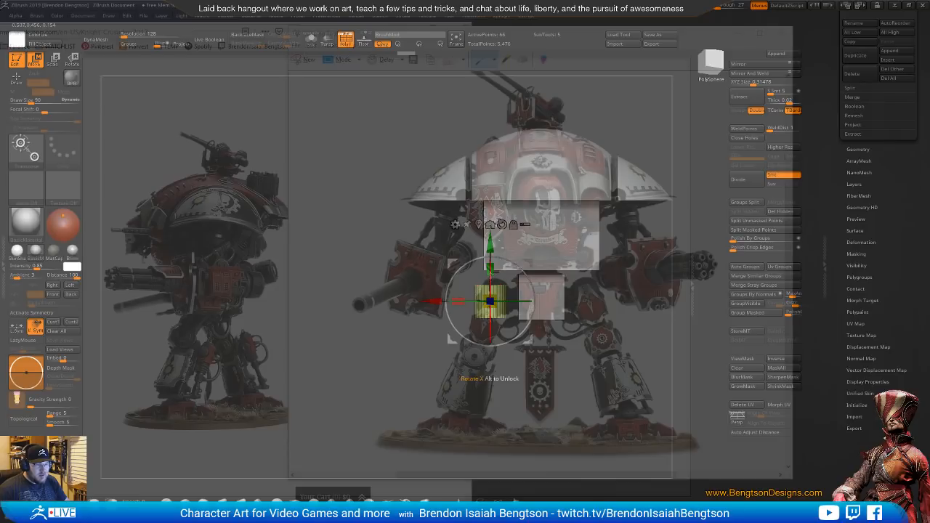
{"action": "left_click_drag", "start_coordinate": [491, 269], "coordinate": [491, 318]}
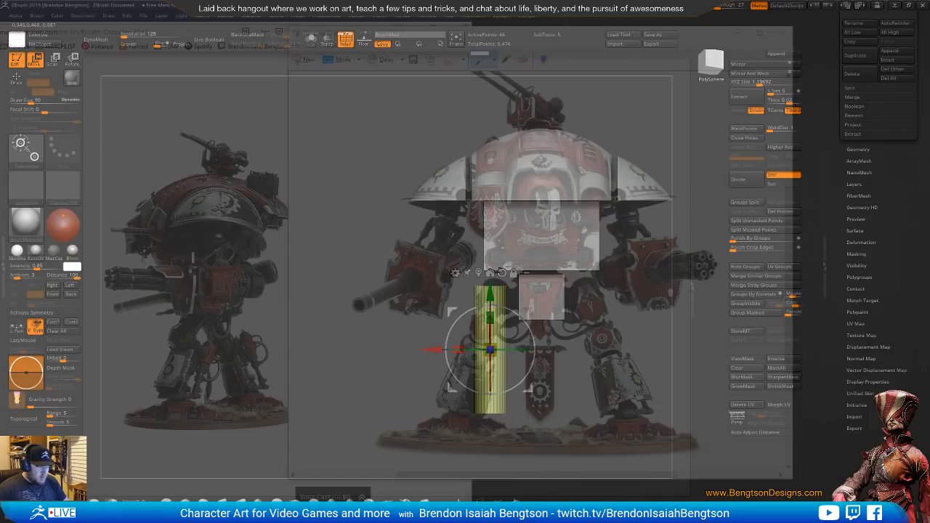
{"action": "key", "text": "q"}
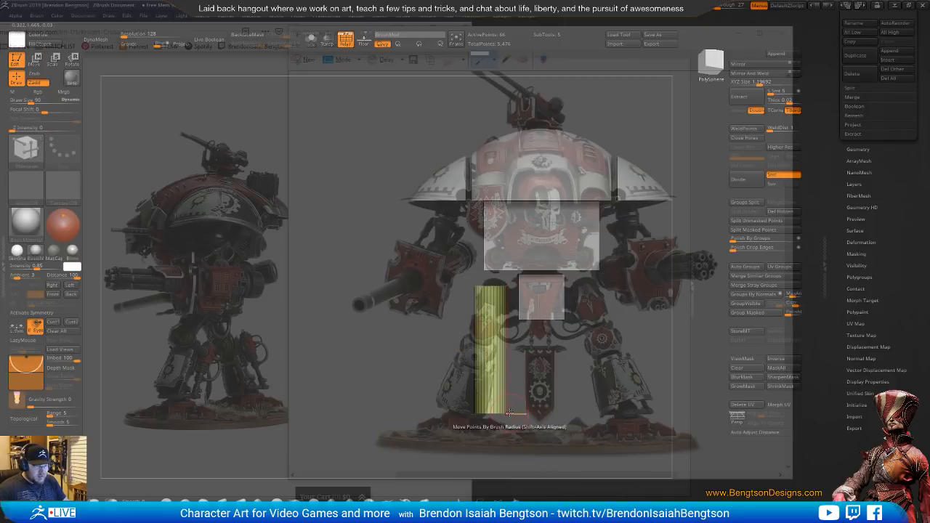
{"action": "mouse_move", "coordinate": [452, 403]}
{"action": "left_mouse_down", "text": "ctrl+shift"}
{"action": "mouse_move", "coordinate": [535, 451]}
{"action": "mouse_move", "coordinate": [436, 424]}
{"action": "left_mouse_up", "text": "ctrl+shift"}
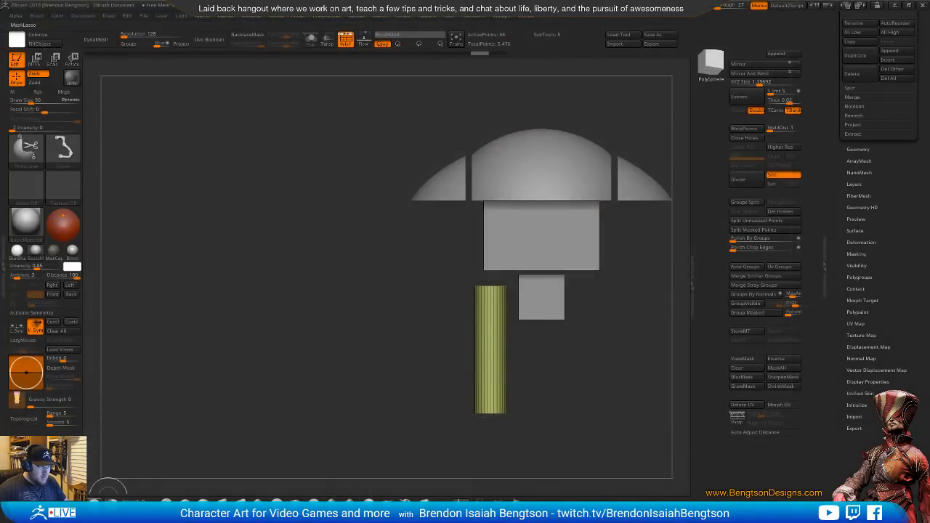
Taper the leg cylinder by masking its upper part and scaling the unmasked bottom end wider
{"action": "left_click", "coordinate": [113, 500], "text": "ctrl+shift"}
{"action": "mouse_move", "coordinate": [456, 377]}
{"action": "left_mouse_down", "text": "ctrl"}
{"action": "mouse_move", "coordinate": [569, 381]}
{"action": "mouse_move", "coordinate": [564, 372]}
{"action": "left_mouse_up", "text": "ctrl"}
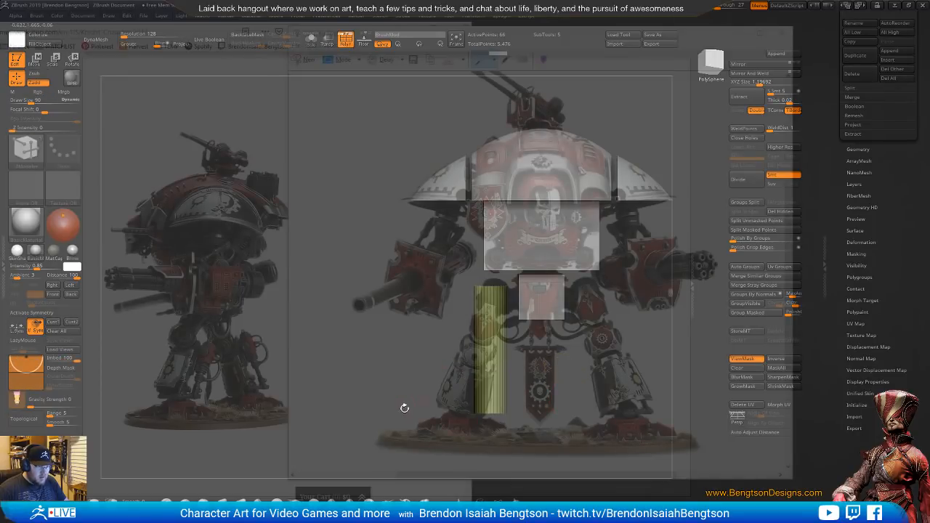
{"action": "mouse_move", "coordinate": [421, 399]}
{"action": "left_mouse_down", "text": "ctrl"}
{"action": "mouse_move", "coordinate": [436, 388]}
{"action": "mouse_move", "coordinate": [458, 461]}
{"action": "mouse_move", "coordinate": [549, 393]}
{"action": "mouse_move", "coordinate": [542, 389]}
{"action": "left_mouse_up", "text": "ctrl"}
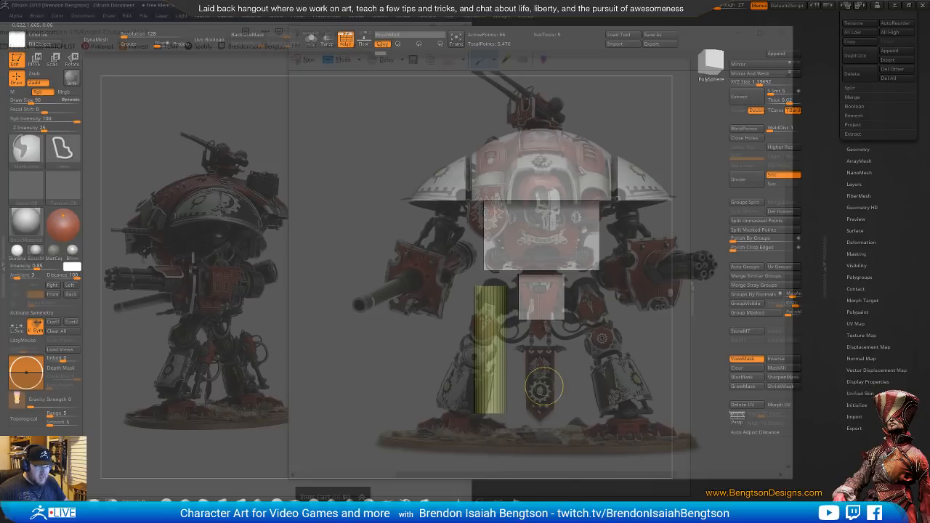
{"action": "key", "text": "w"}
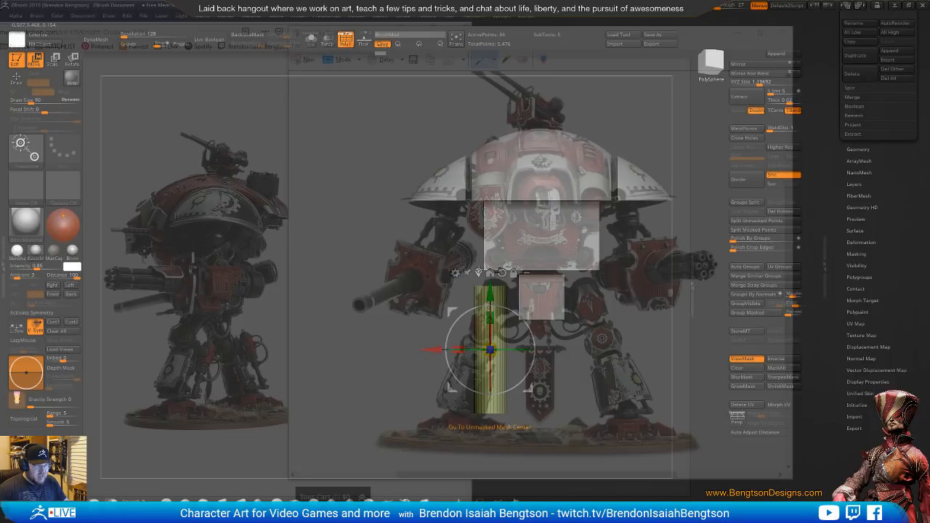
{"action": "left_click", "coordinate": [478, 273]}
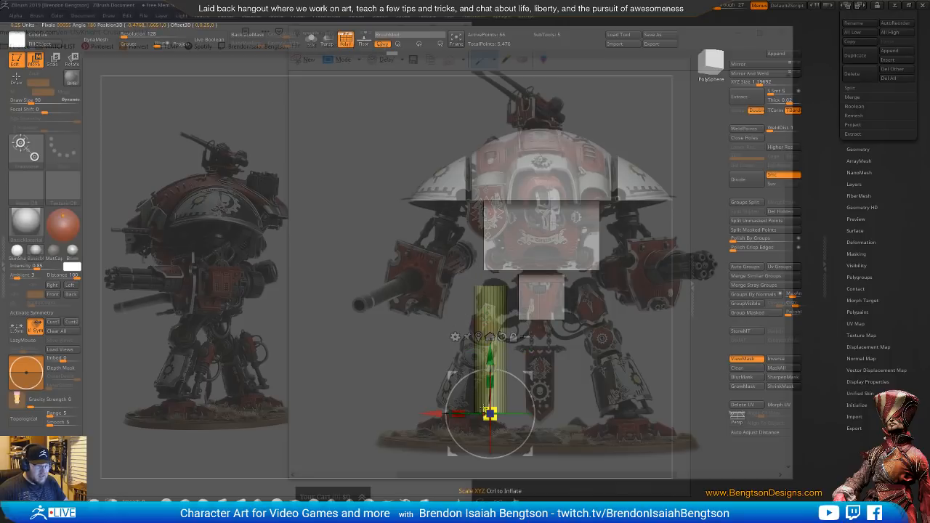
{"action": "mouse_move", "coordinate": [489, 413]}
{"action": "left_mouse_down"}
{"action": "mouse_move", "coordinate": [474, 415]}
{"action": "mouse_move", "coordinate": [484, 397]}
{"action": "left_mouse_up"}
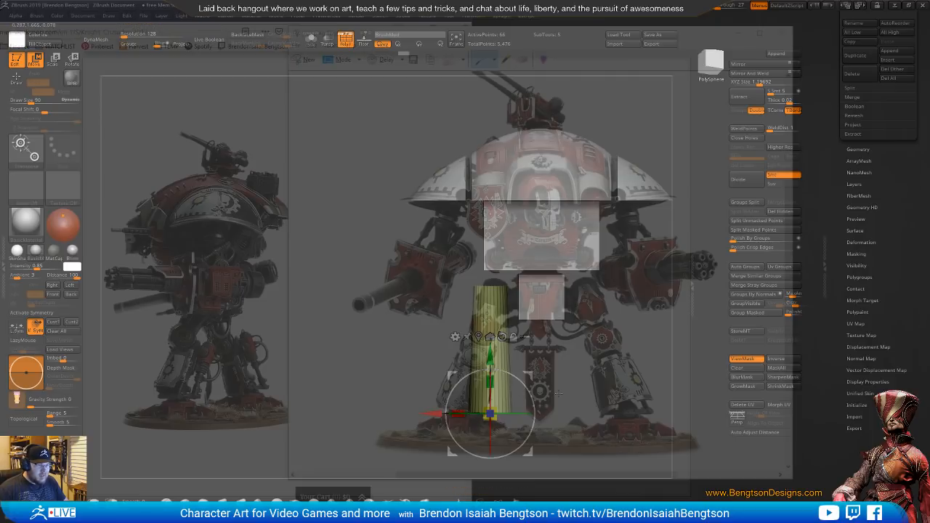
{"action": "key", "text": "q"}
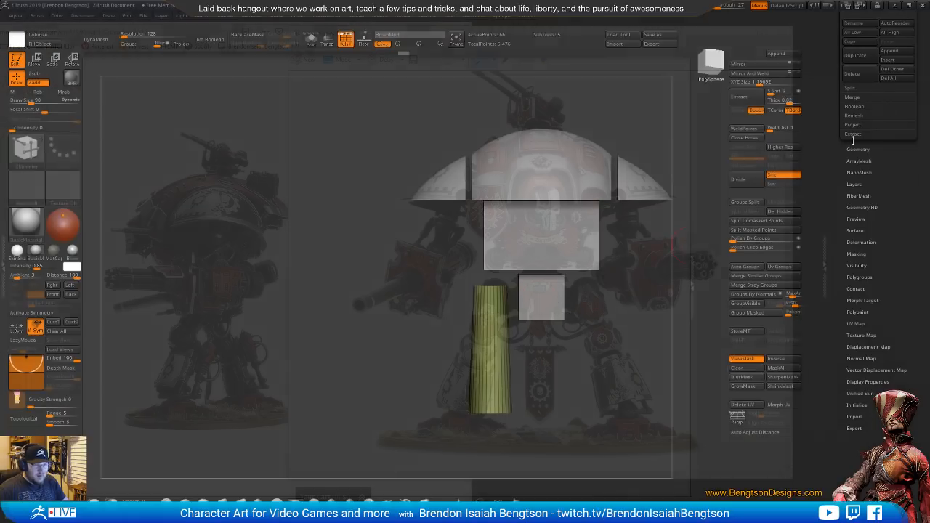
Duplicate the tapered leg cylinder as a new subtool and activate Move mode on the copy
{"action": "left_click_drag", "start_coordinate": [878, 156], "coordinate": [877, 257]}
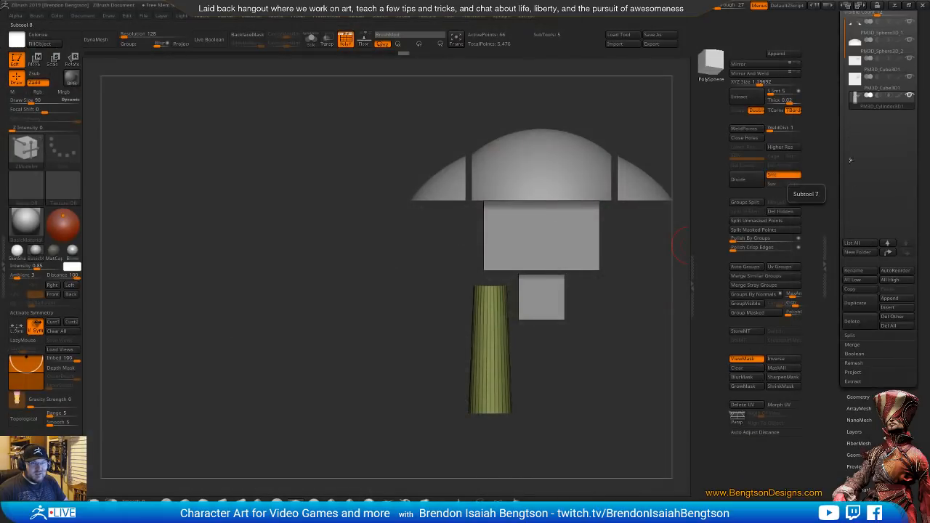
{"action": "left_click", "coordinate": [857, 305]}
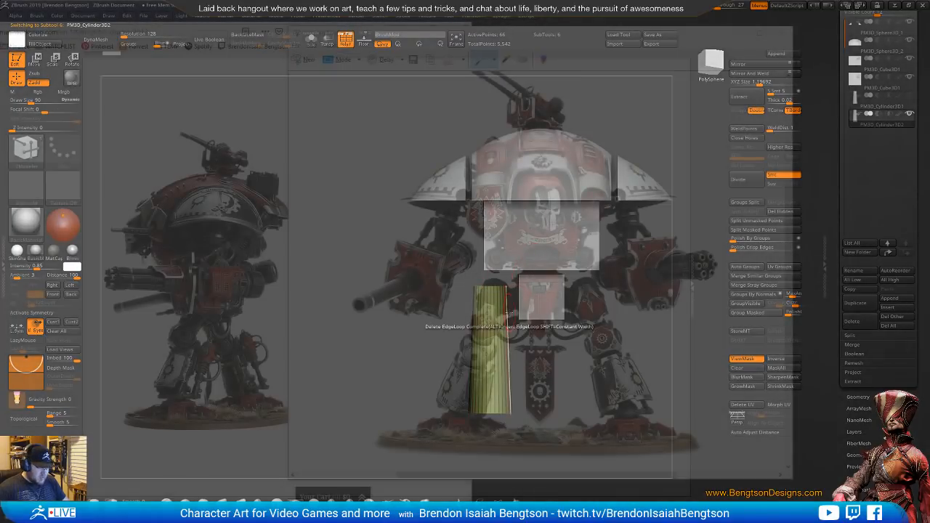
{"action": "key", "text": "w"}
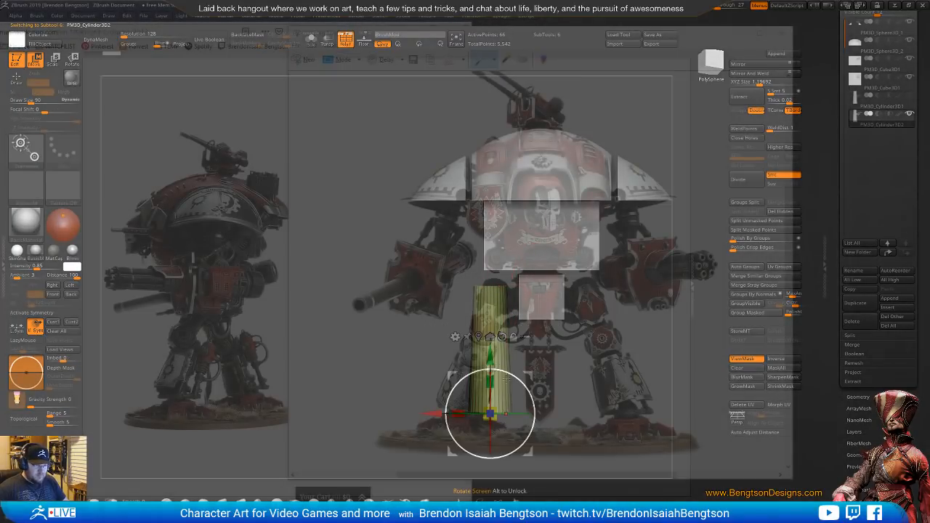
Shift and tilt the duplicated cylinder to follow the knight's splayed leg, and mirror and weld it to the other side
{"action": "left_click_drag", "start_coordinate": [436, 413], "coordinate": [403, 414]}
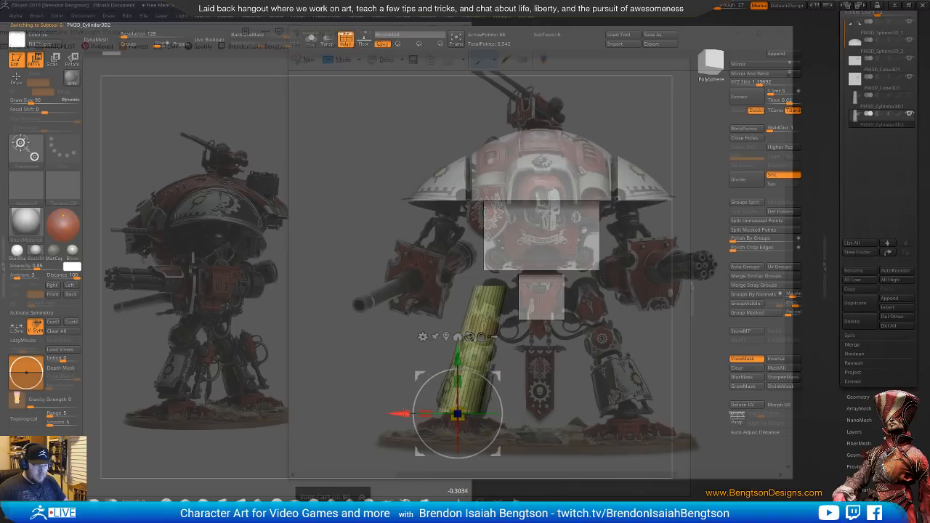
{"action": "key", "text": "ctrl+z"}
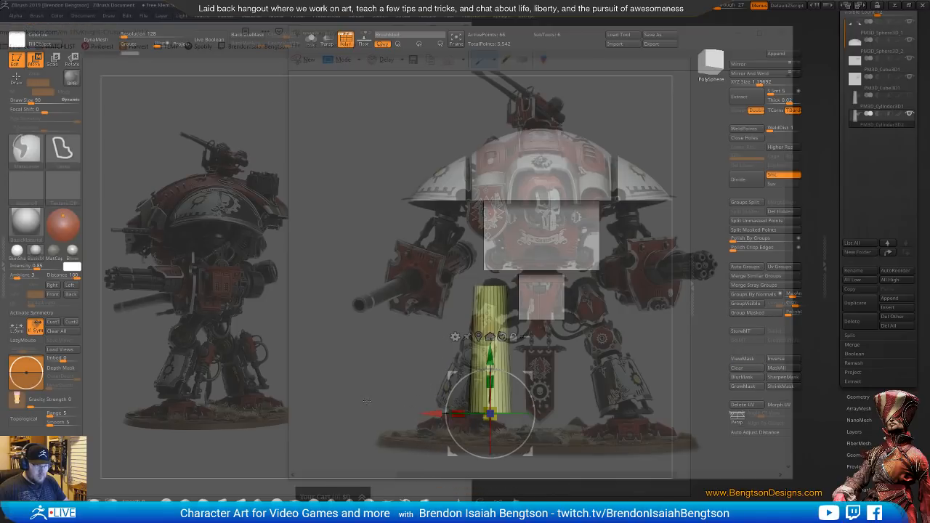
{"action": "left_click_drag", "start_coordinate": [432, 414], "coordinate": [409, 414]}
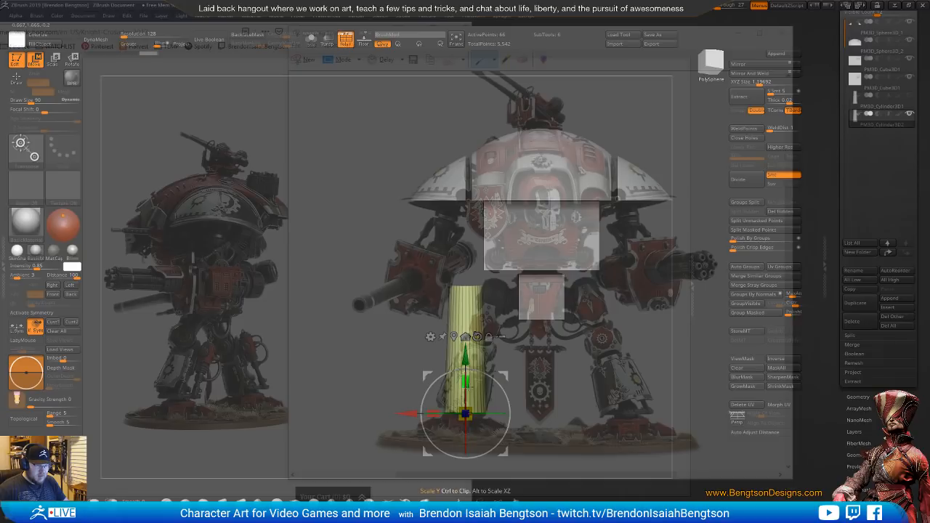
{"action": "left_click_drag", "start_coordinate": [490, 373], "coordinate": [497, 374]}
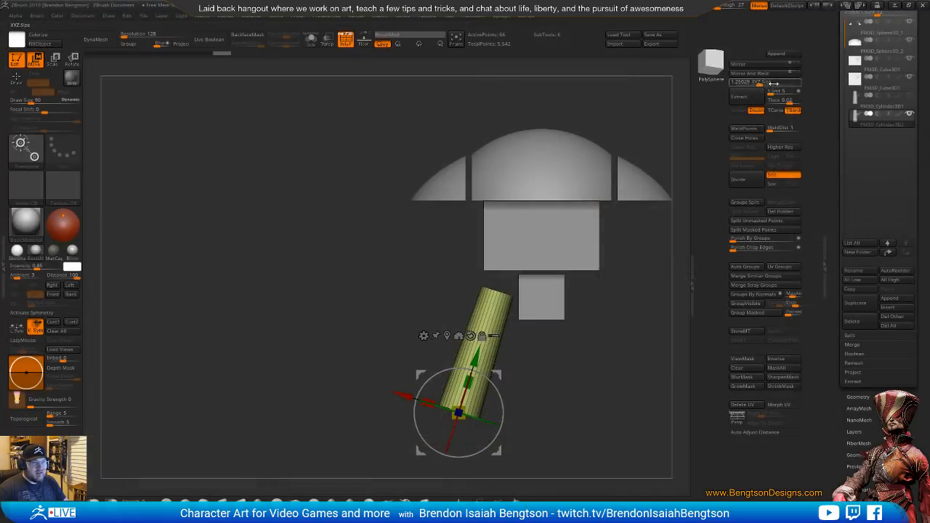
{"action": "left_click", "coordinate": [756, 73]}
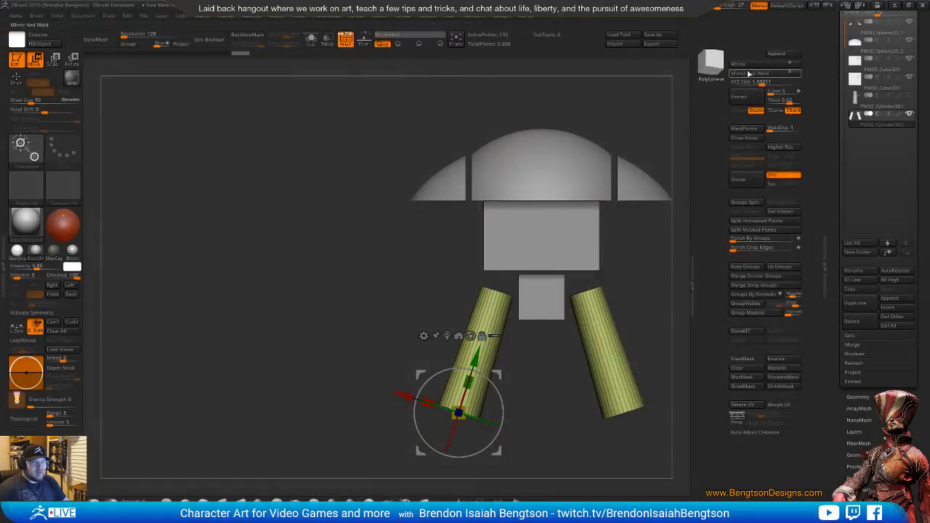
Append a Cylinder3D subtool, turn off the polyframe display and select the new cylinder
{"action": "left_click", "coordinate": [773, 56]}
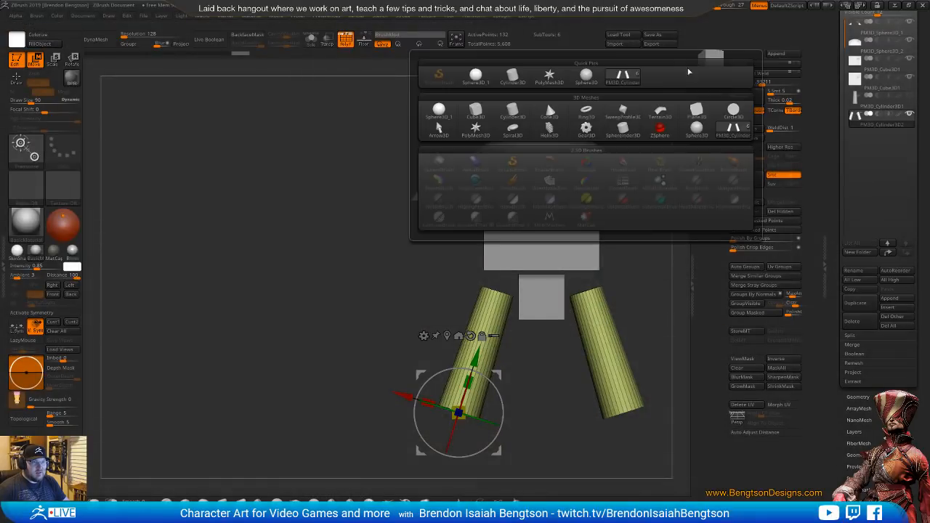
{"action": "left_click", "coordinate": [515, 111]}
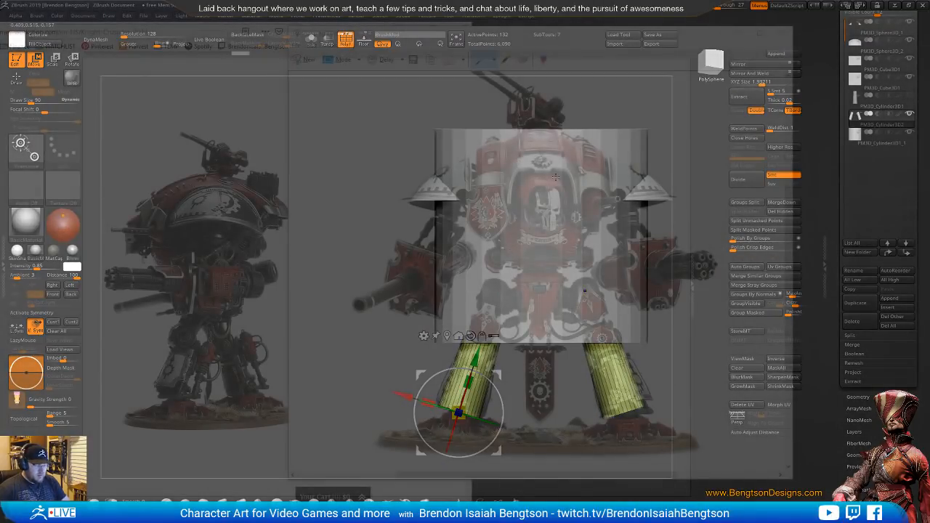
{"action": "key", "text": "shift+f"}
{"action": "left_click", "coordinate": [564, 150], "text": "alt"}
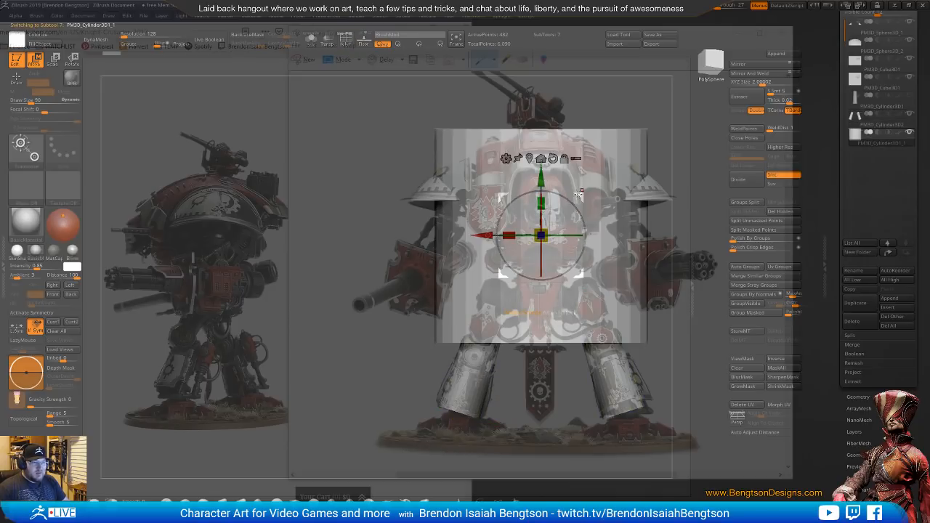
Shrink the cylinder into an upper arm beneath the shoulder pad, and mirror and weld it to the opposite side
{"action": "left_click_drag", "start_coordinate": [544, 217], "coordinate": [300, 283]}
{"action": "left_click_drag", "start_coordinate": [479, 203], "coordinate": [485, 179]}
{"action": "left_click", "coordinate": [750, 74]}
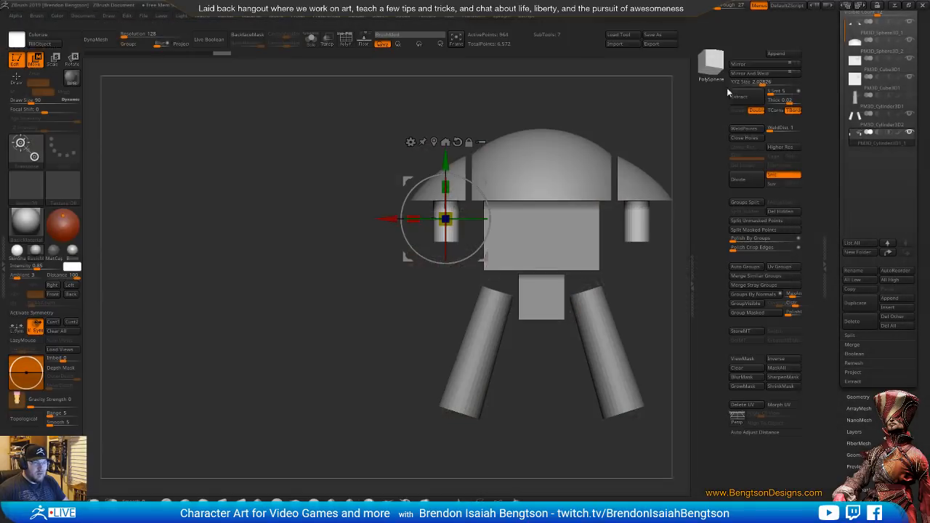
Append another Cylinder3D subtool for the arm weapons and select it
{"action": "left_click", "coordinate": [710, 62]}
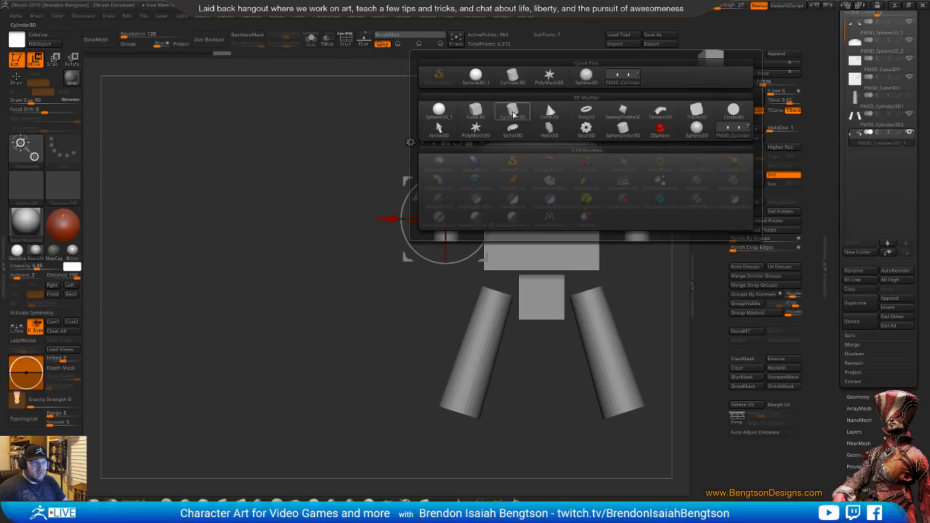
{"action": "left_click", "coordinate": [513, 114]}
{"action": "left_click", "coordinate": [528, 173], "text": "alt"}
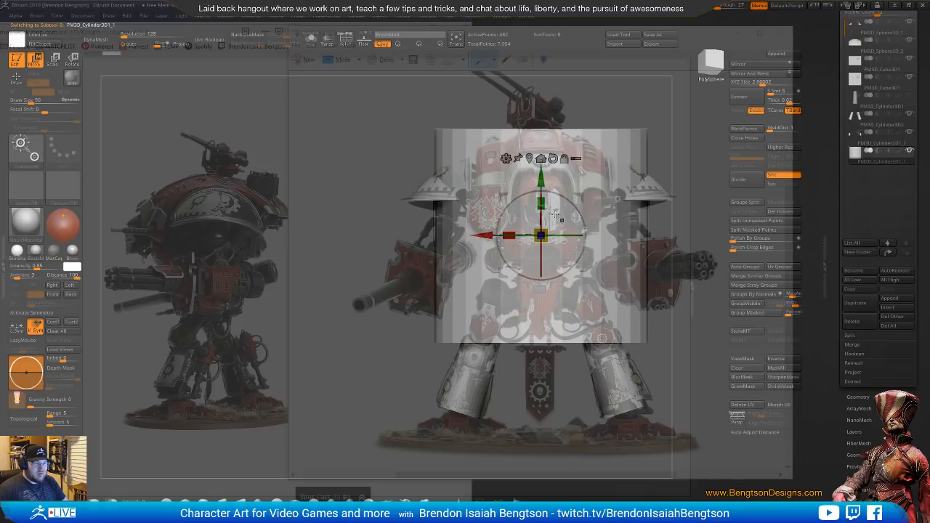
Move the cylinder onto the knight's arm weapon, rotate its round cap to face forward and scale it down to barrel thickness
{"action": "left_click_drag", "start_coordinate": [540, 234], "coordinate": [469, 271]}
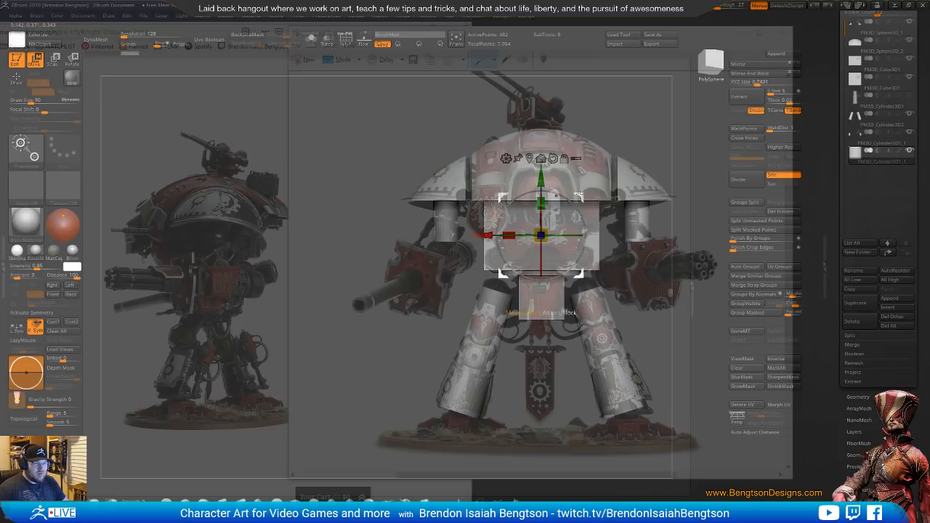
{"action": "left_click_drag", "start_coordinate": [580, 195], "coordinate": [466, 234]}
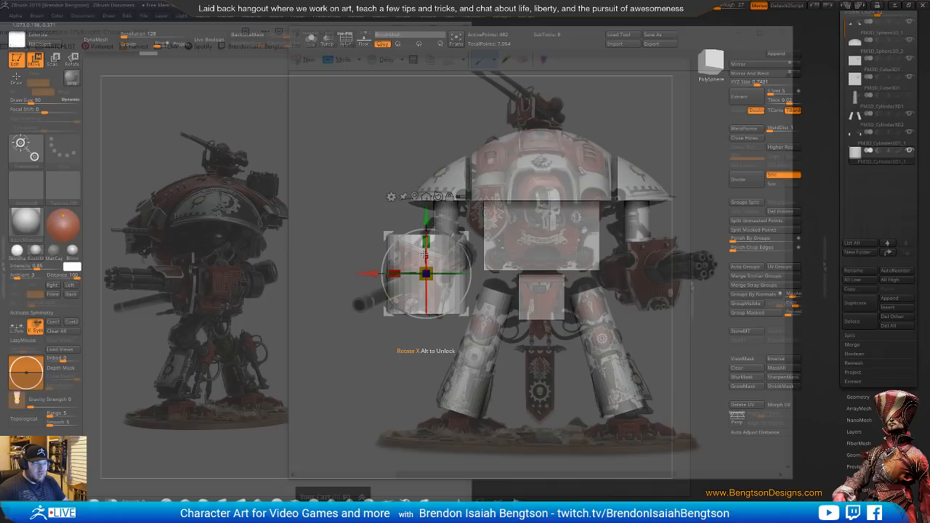
{"action": "left_click_drag", "start_coordinate": [425, 254], "coordinate": [425, 331]}
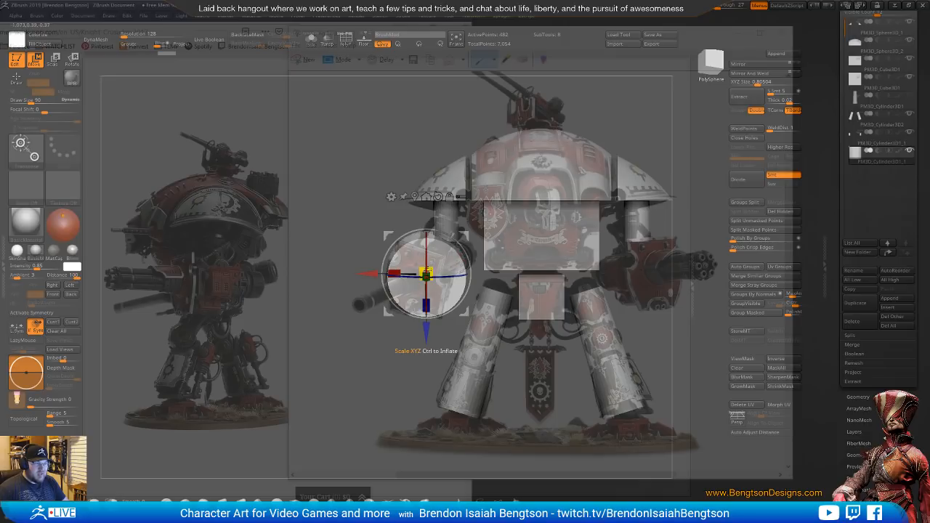
{"action": "left_click_drag", "start_coordinate": [427, 260], "coordinate": [399, 282], "text": "shift"}
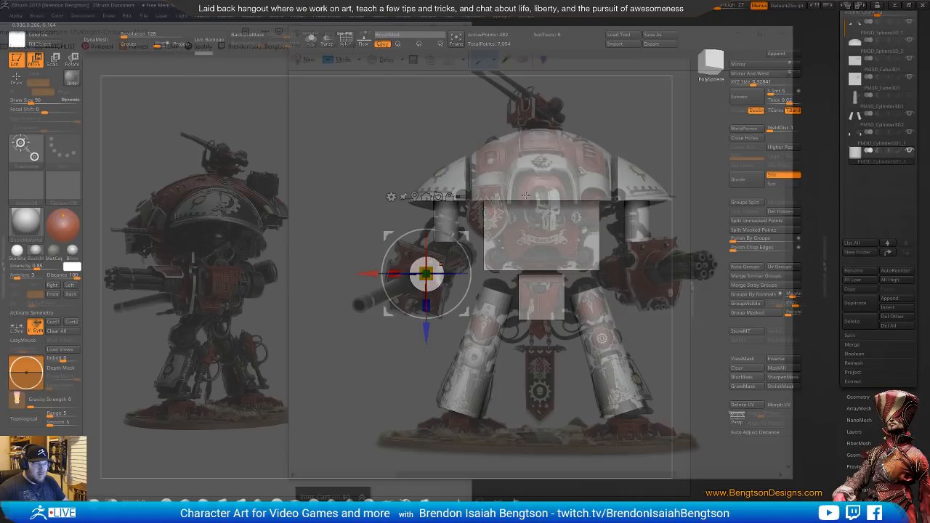
Lengthen the weapon cylinder and shift it forward in side view, and mirror and weld it to the other arm
{"action": "right_click_drag", "start_coordinate": [563, 212], "coordinate": [602, 205], "text": "shift"}
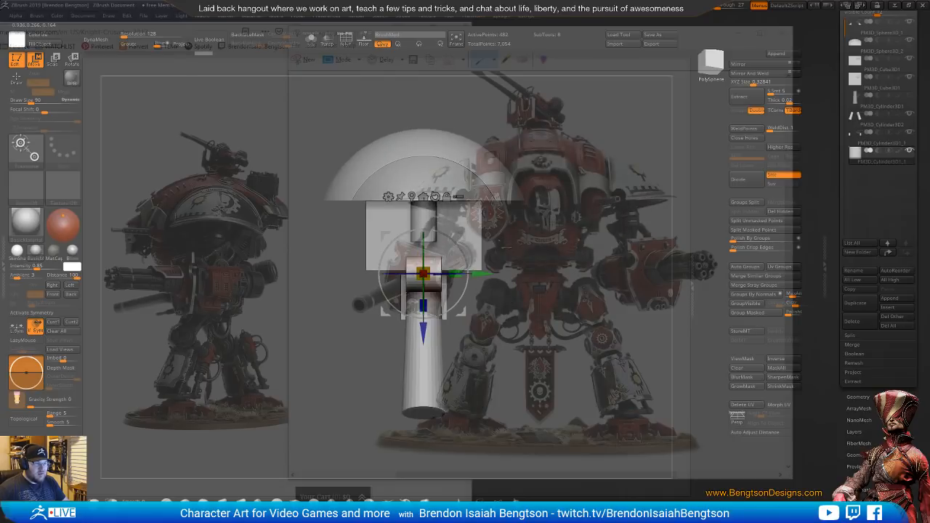
{"action": "left_click_drag", "start_coordinate": [456, 273], "coordinate": [546, 272]}
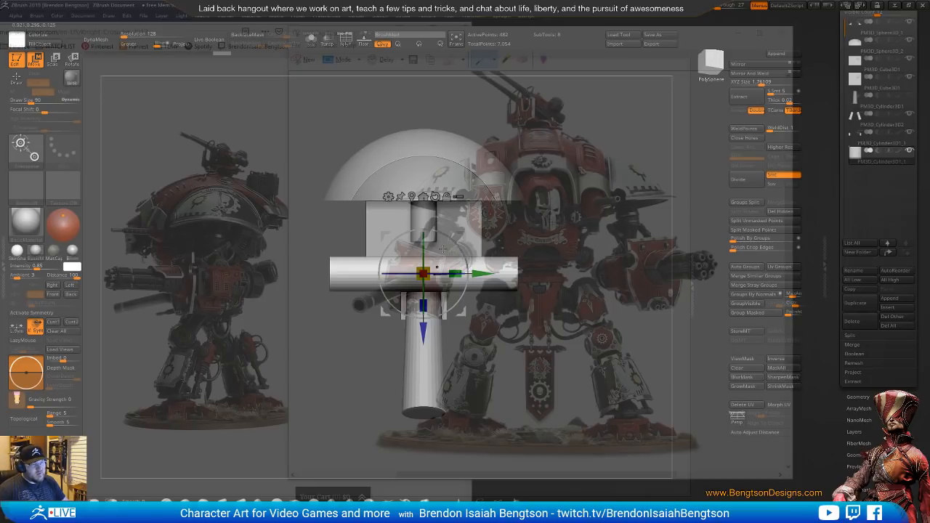
{"action": "left_click_drag", "start_coordinate": [481, 273], "coordinate": [533, 269]}
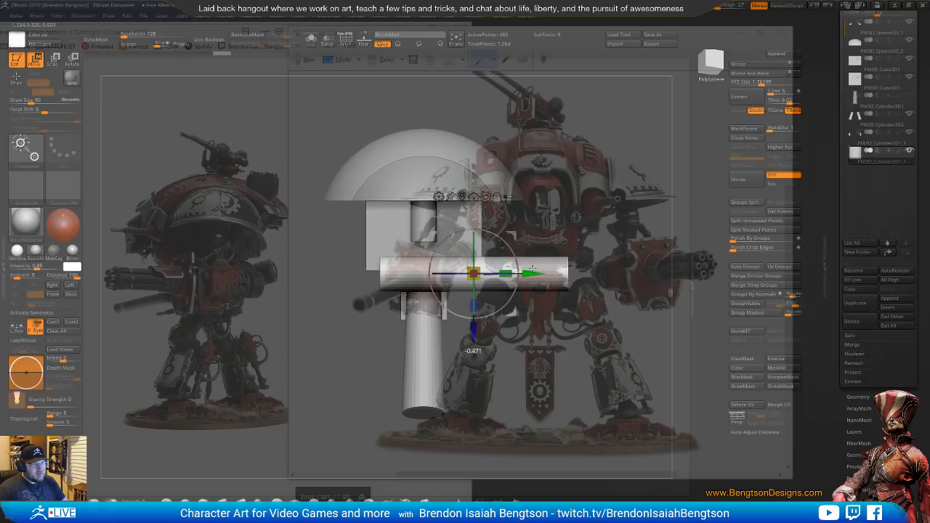
{"action": "left_click_drag", "start_coordinate": [628, 314], "coordinate": [534, 309]}
{"action": "left_click_drag", "start_coordinate": [571, 232], "coordinate": [524, 231], "text": "alt"}
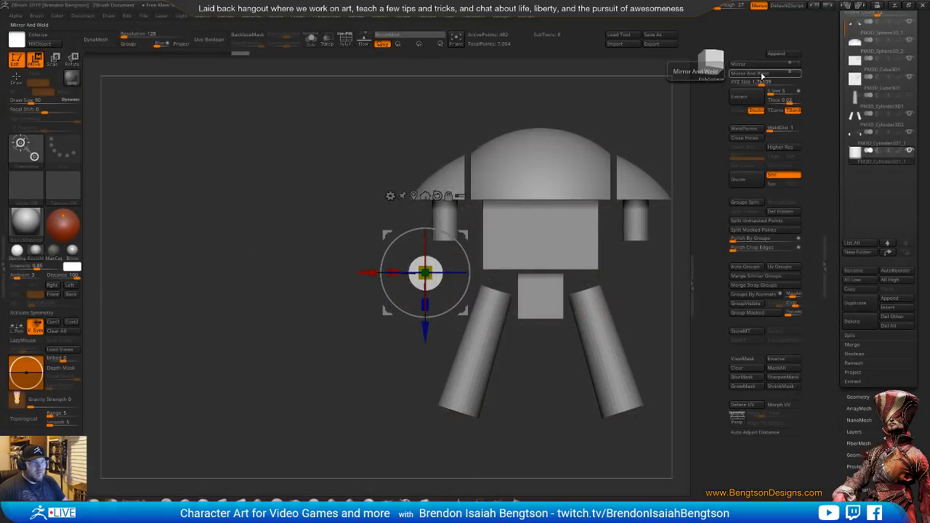
{"action": "left_click", "coordinate": [749, 74]}
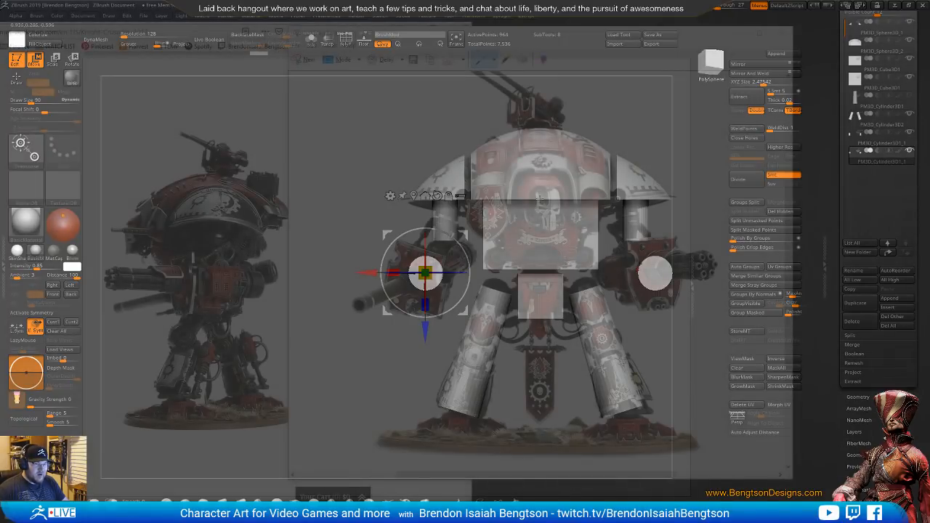
Append a Sphere3D_1 subtool for the head and select it
{"action": "left_click_drag", "start_coordinate": [534, 196], "coordinate": [537, 195], "text": "alt"}
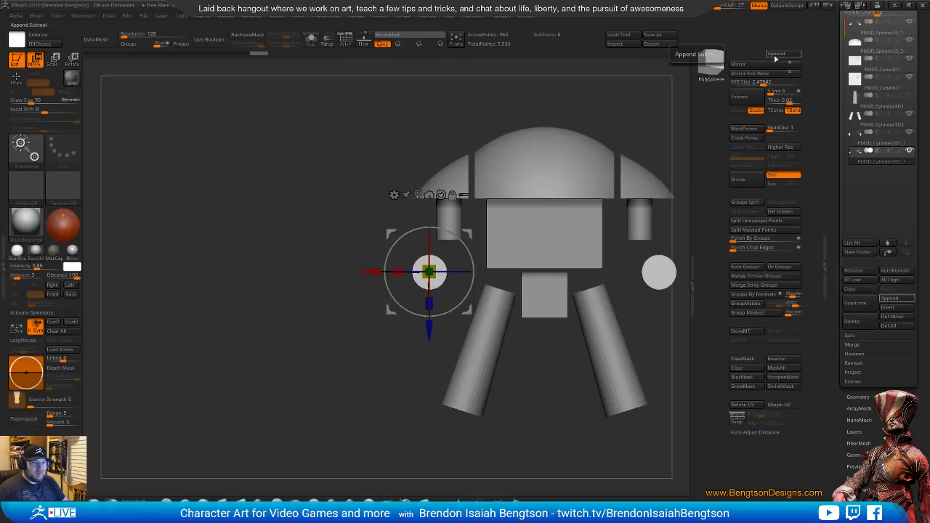
{"action": "left_click", "coordinate": [776, 58]}
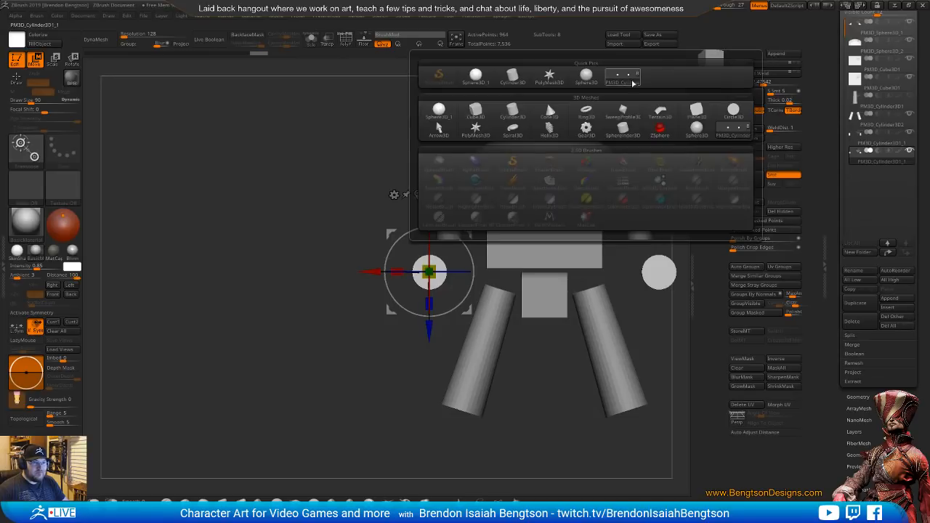
{"action": "left_click", "coordinate": [443, 114]}
{"action": "left_click", "coordinate": [581, 193]}
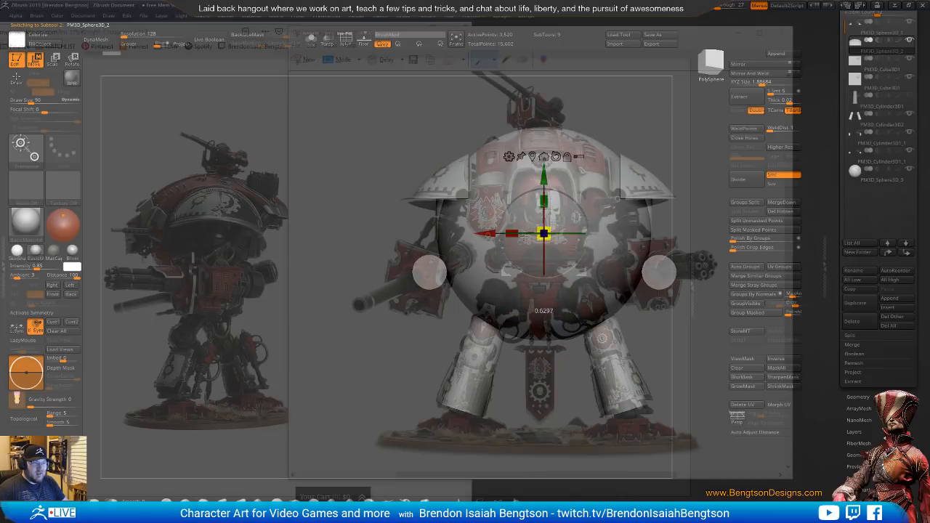
{"action": "left_click", "coordinate": [550, 224]}
Scale the sphere down to head size and place it in front of the upper torso, at the dome's lower edge
{"action": "left_click_drag", "start_coordinate": [549, 224], "coordinate": [473, 260]}
{"action": "left_click_drag", "start_coordinate": [610, 116], "coordinate": [666, 116]}
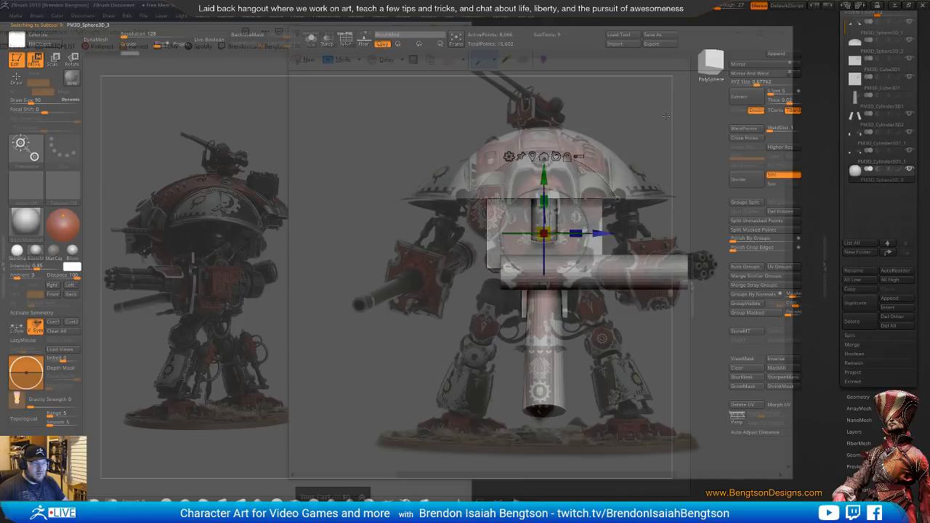
{"action": "left_click_drag", "start_coordinate": [544, 232], "coordinate": [639, 233]}
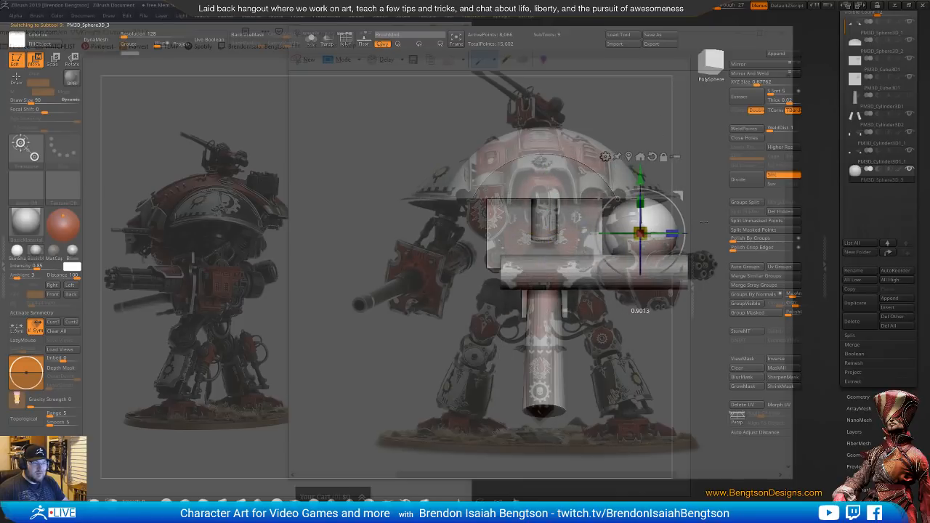
{"action": "left_click_drag", "start_coordinate": [641, 176], "coordinate": [641, 147]}
{"action": "left_click_drag", "start_coordinate": [640, 200], "coordinate": [631, 204]}
{"action": "left_click_drag", "start_coordinate": [616, 136], "coordinate": [501, 129]}
{"action": "left_click_drag", "start_coordinate": [551, 154], "coordinate": [451, 157], "text": "alt"}
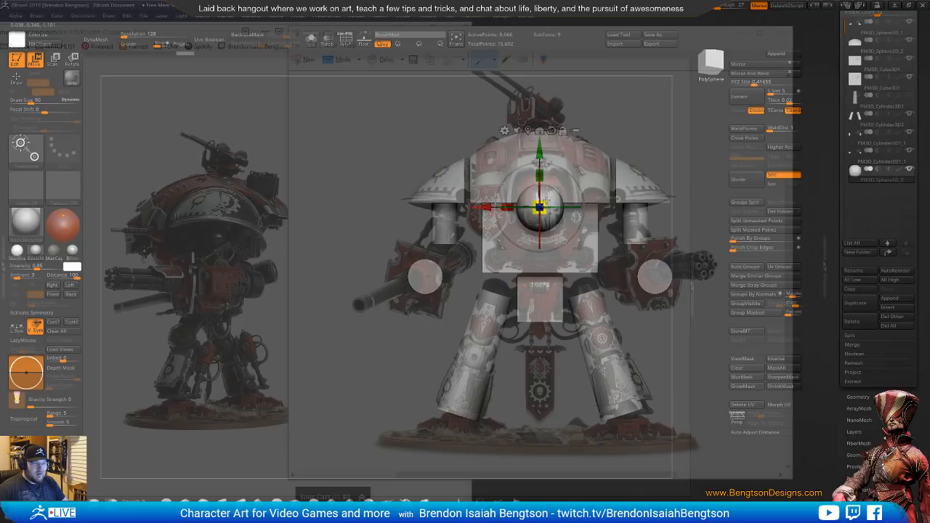
Enlarge the head sphere slightly and raise it to line up with the head in the front reference
{"action": "left_click_drag", "start_coordinate": [550, 199], "coordinate": [553, 201]}
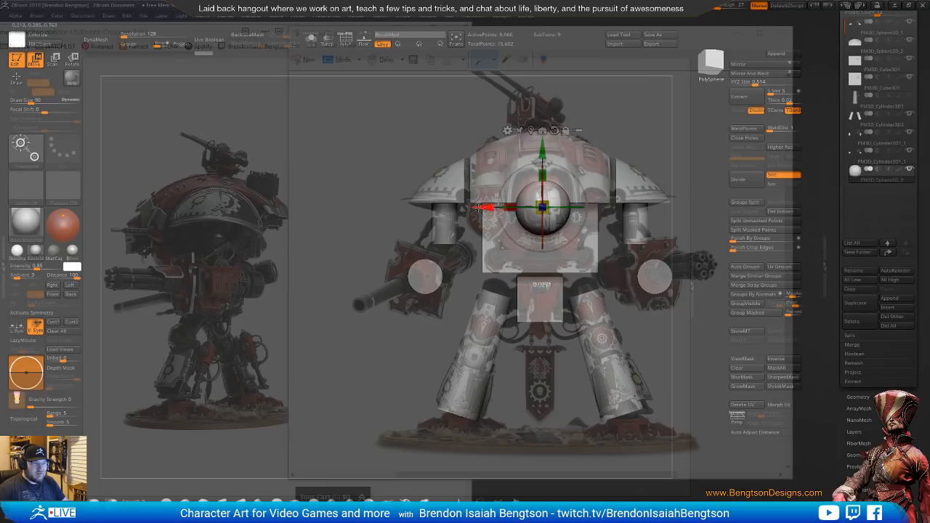
{"action": "left_click_drag", "start_coordinate": [481, 208], "coordinate": [480, 200]}
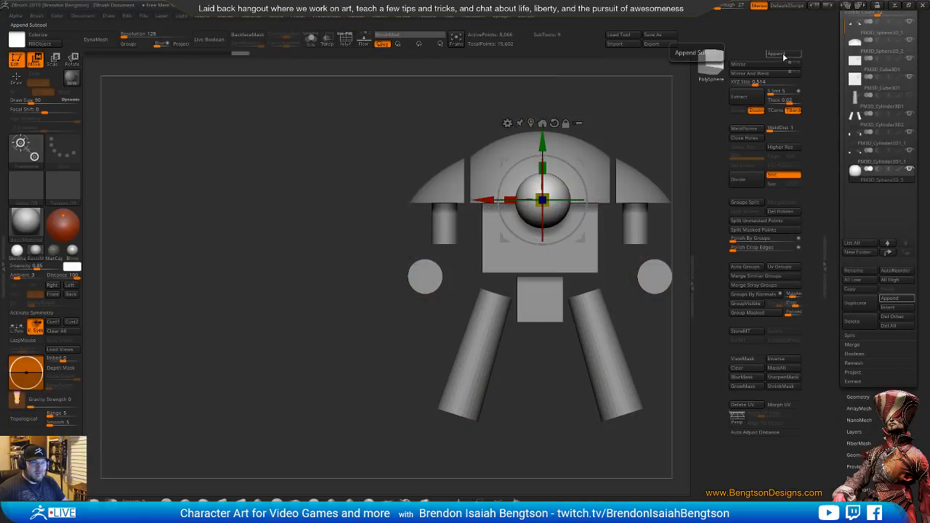
Append a Sphere3D_1 subtool for the hip joints and select it
{"action": "left_click", "coordinate": [784, 57]}
{"action": "left_click", "coordinate": [438, 110]}
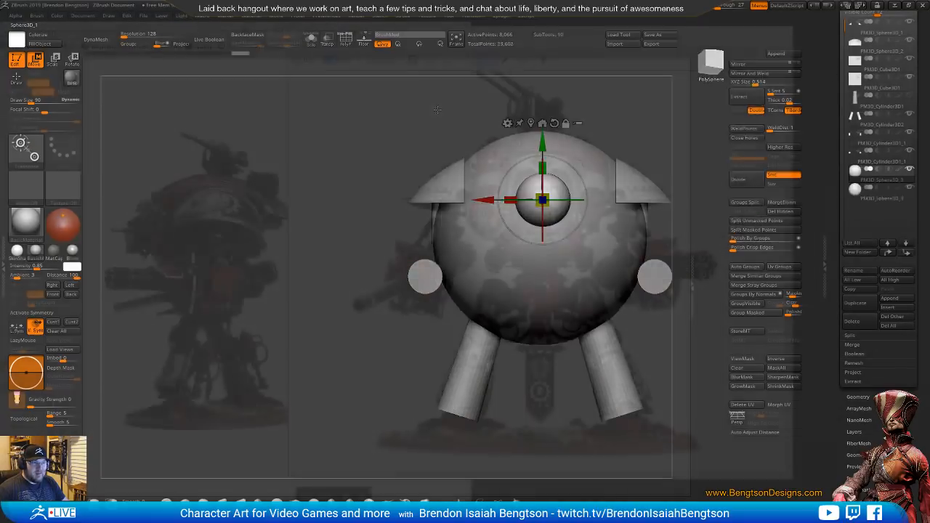
{"action": "left_click", "coordinate": [571, 279], "text": "alt"}
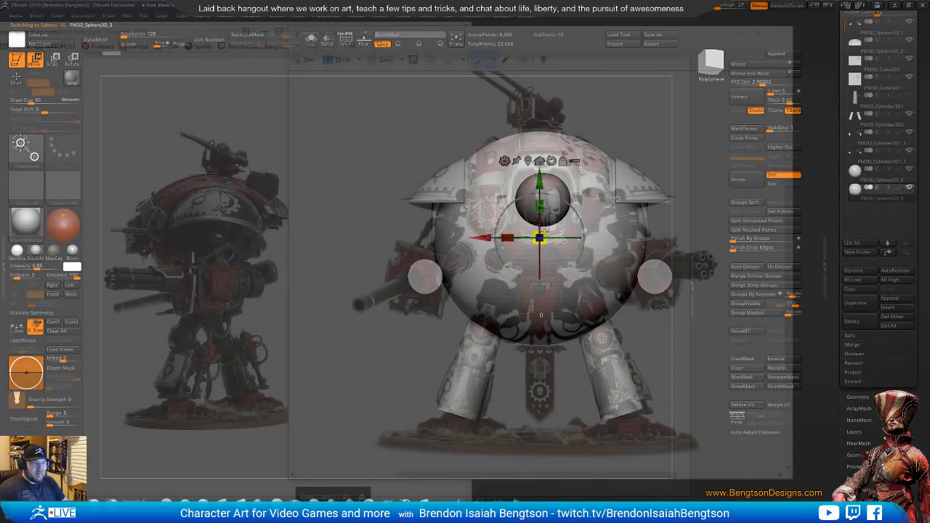
Scale the new sphere down to hip-joint size, place it on top of one leg cylinder, and mirror and weld it
{"action": "left_click_drag", "start_coordinate": [539, 236], "coordinate": [496, 268]}
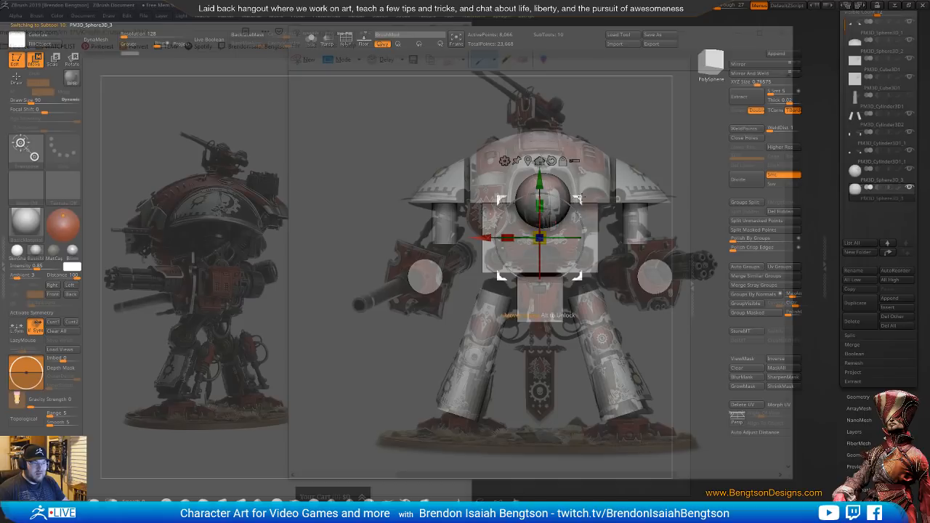
{"action": "left_click_drag", "start_coordinate": [580, 198], "coordinate": [536, 250]}
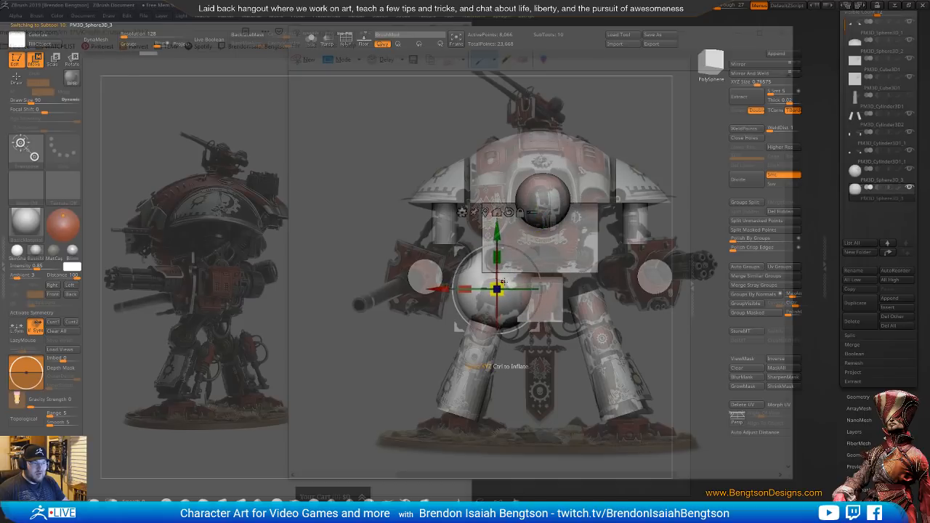
{"action": "left_click_drag", "start_coordinate": [502, 284], "coordinate": [485, 295]}
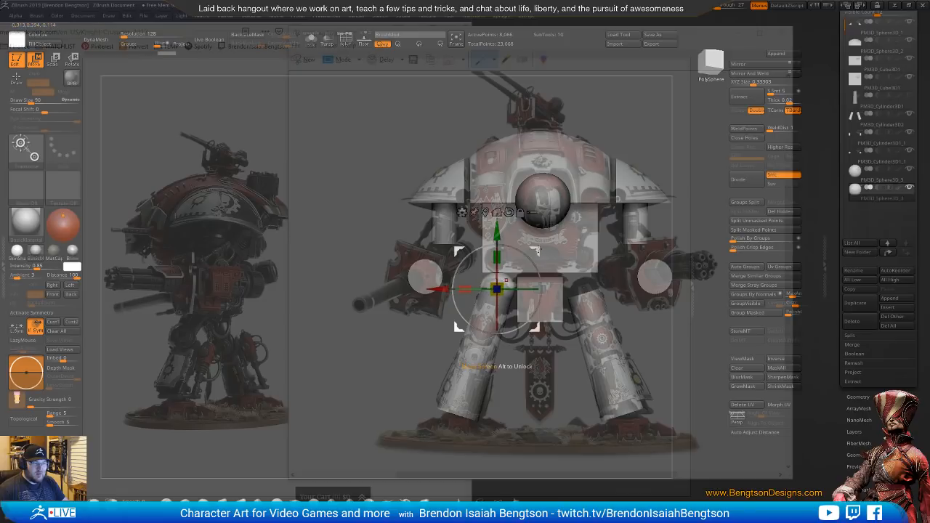
{"action": "left_click_drag", "start_coordinate": [540, 250], "coordinate": [538, 254]}
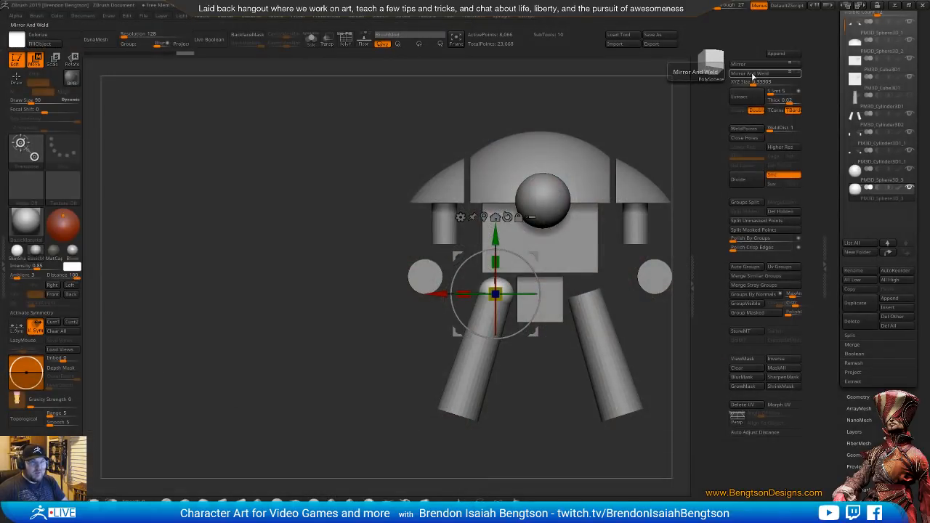
{"action": "left_click", "coordinate": [752, 74]}
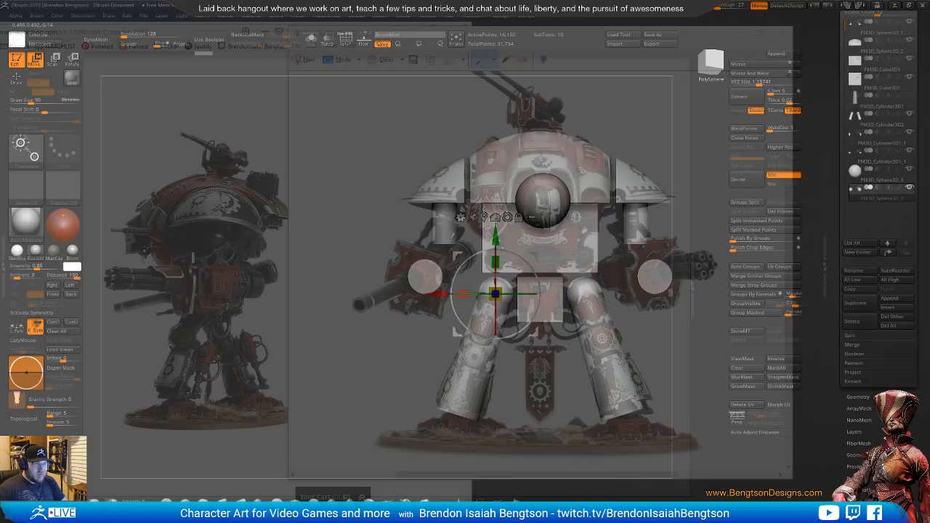
{"action": "key", "text": "q"}
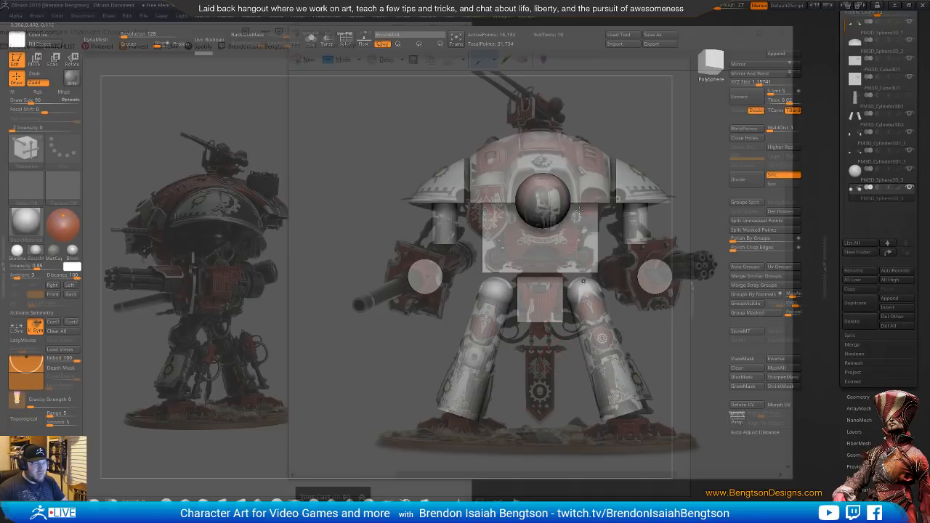
Switch to the browser, reposition its window with the knight's side-view photo behind the canvas, and return to ZBrush
{"action": "left_click_drag", "start_coordinate": [726, 6], "coordinate": [451, 33]}
{"action": "left_click", "coordinate": [895, 5]}
{"action": "left_click", "coordinate": [198, 238]}
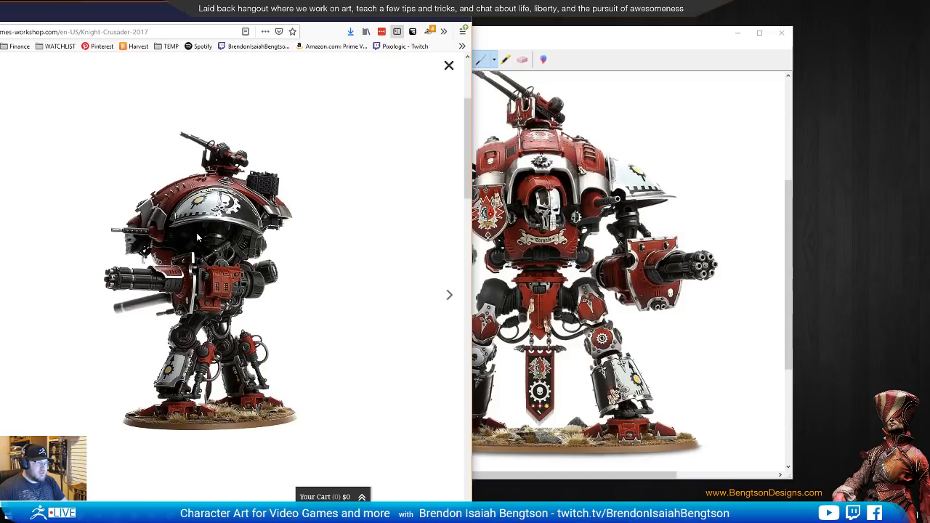
{"action": "left_click_drag", "start_coordinate": [308, 13], "coordinate": [520, 16]}
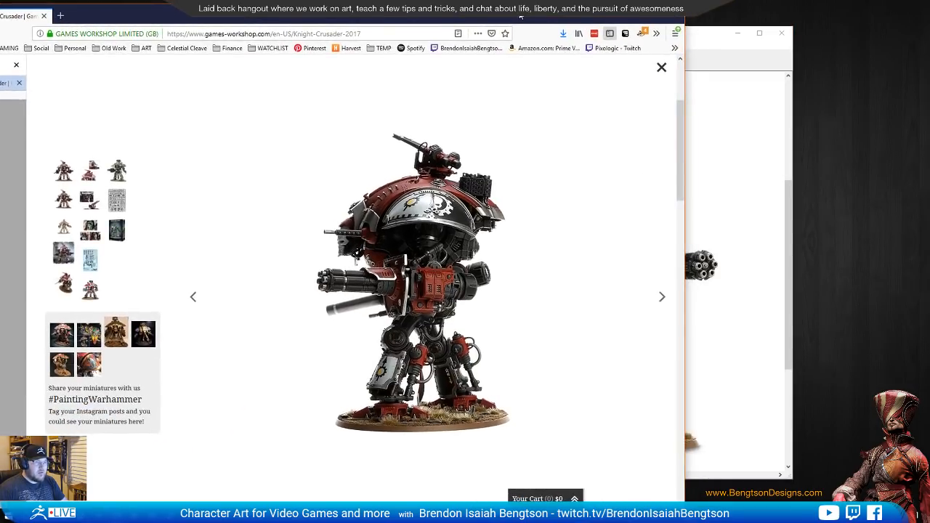
{"action": "scroll", "coordinate": [415, 276], "scroll_direction": "down", "scroll_amount": 4}
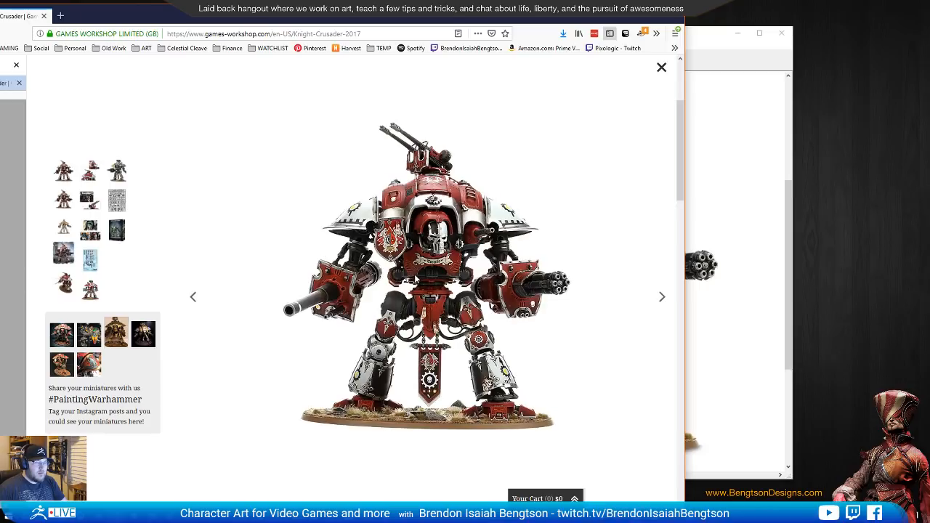
{"action": "scroll", "coordinate": [415, 278], "scroll_direction": "down", "scroll_amount": 3}
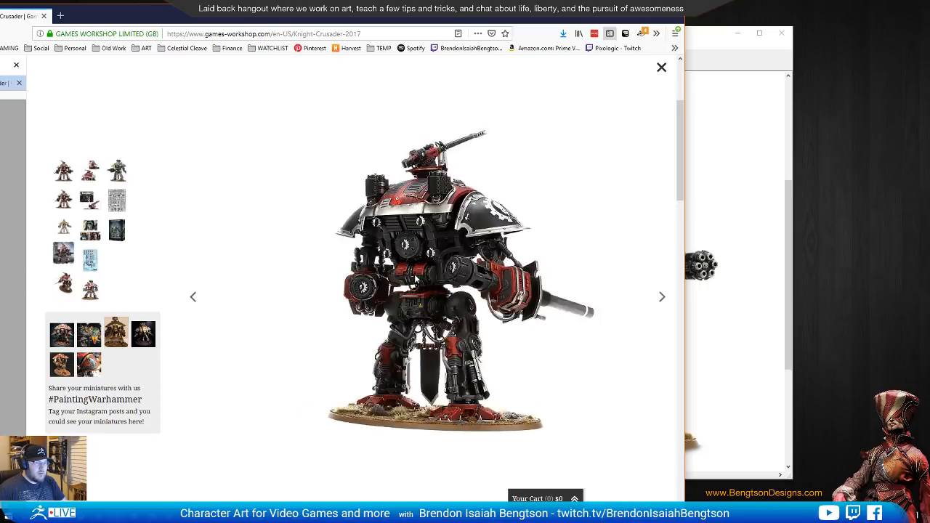
{"action": "scroll", "coordinate": [415, 278], "scroll_direction": "up", "scroll_amount": 3}
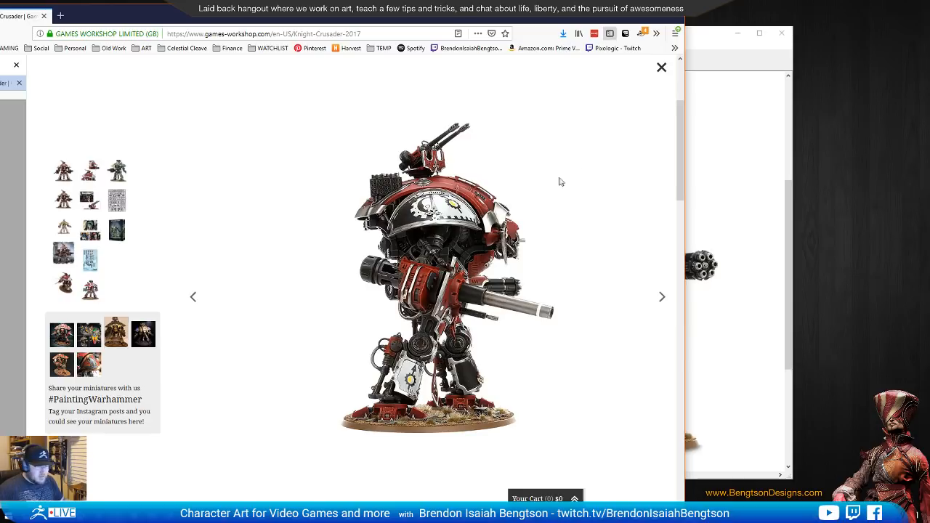
{"action": "key", "text": "alt+Tab"}
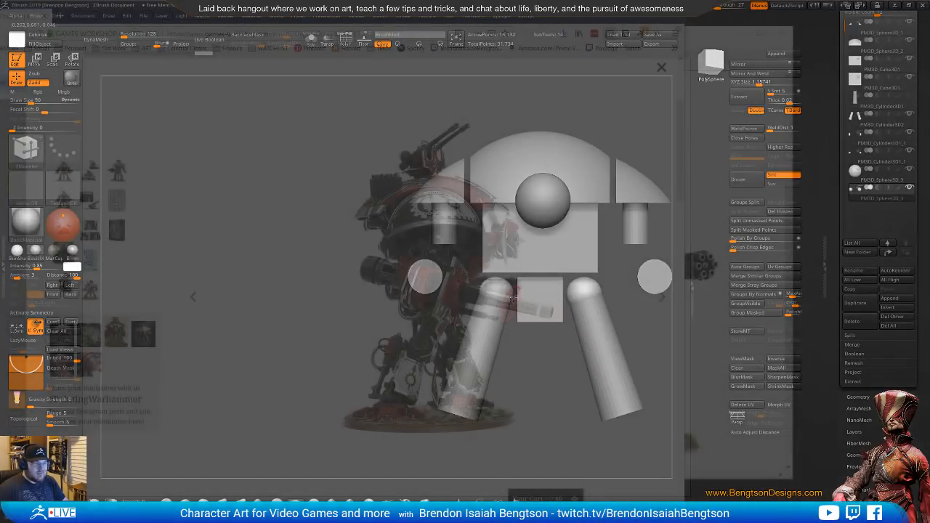
Select the head sphere and, in side view, move it back and down under the dome's front edge
{"action": "right_click_drag", "start_coordinate": [510, 303], "coordinate": [493, 286]}
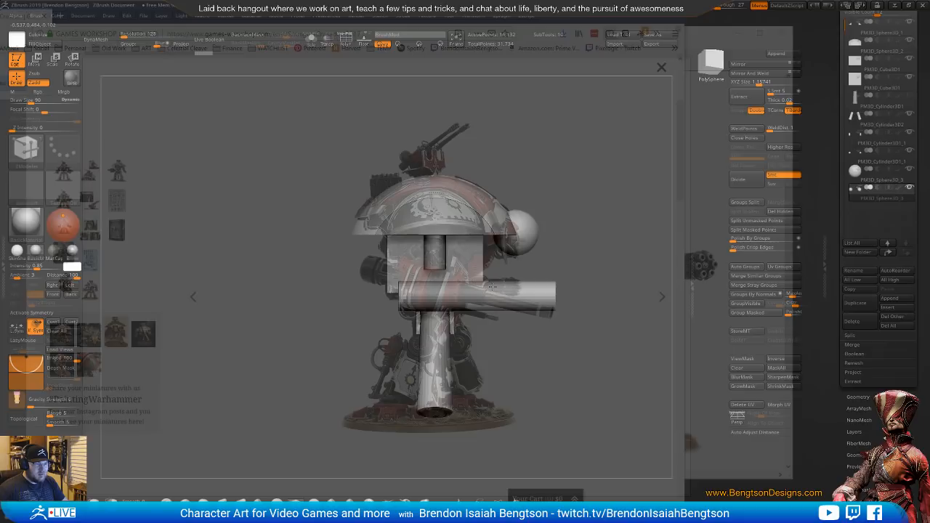
{"action": "left_click", "coordinate": [528, 228], "text": "alt"}
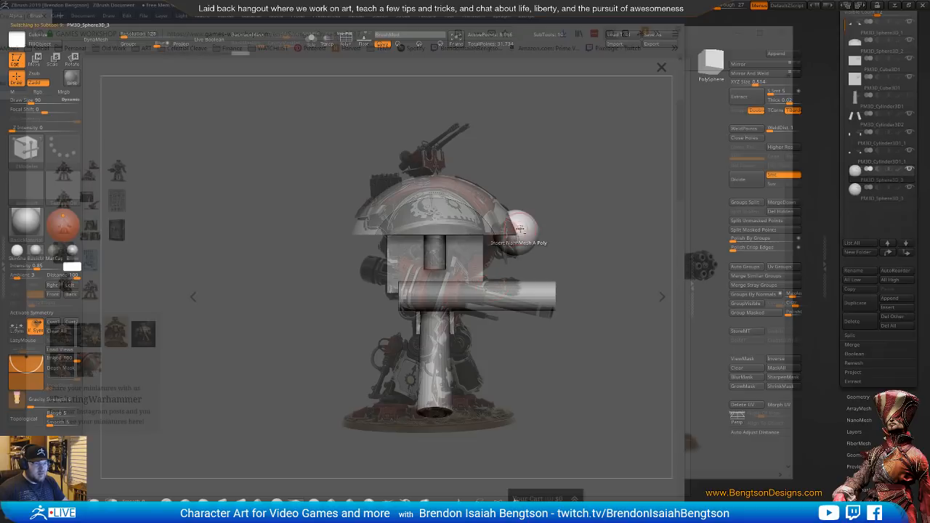
{"action": "key", "text": "w"}
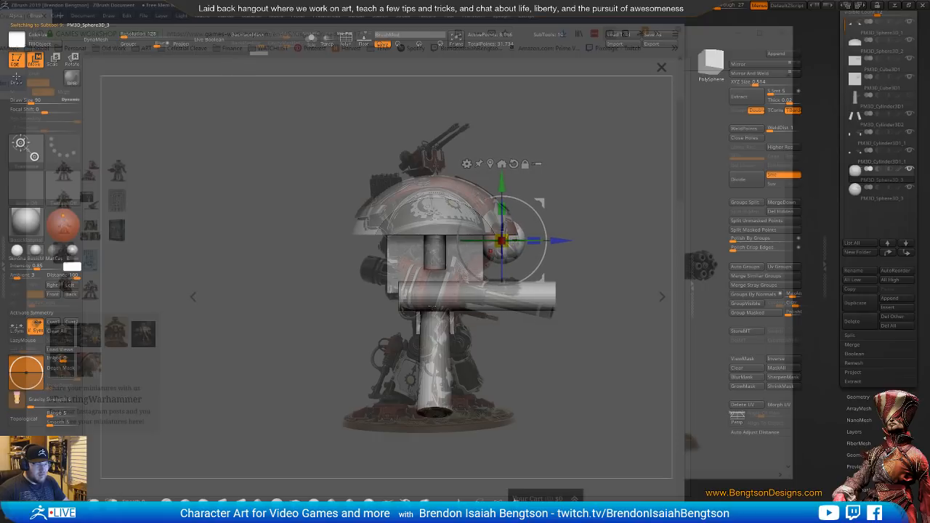
Lengthen the arm weapon cylinders and shift them backward and up in side view to match the reference
{"action": "left_click", "coordinate": [445, 298], "text": "alt"}
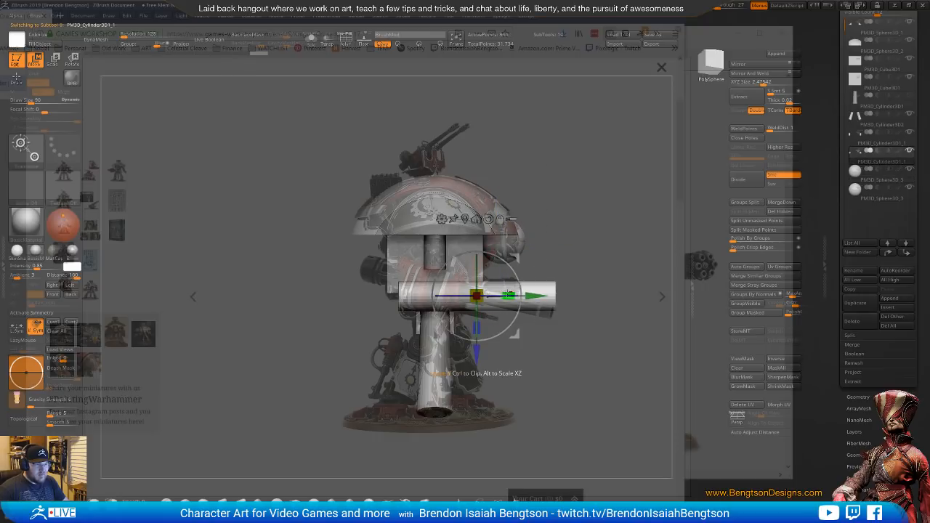
{"action": "left_click_drag", "start_coordinate": [509, 295], "coordinate": [516, 297]}
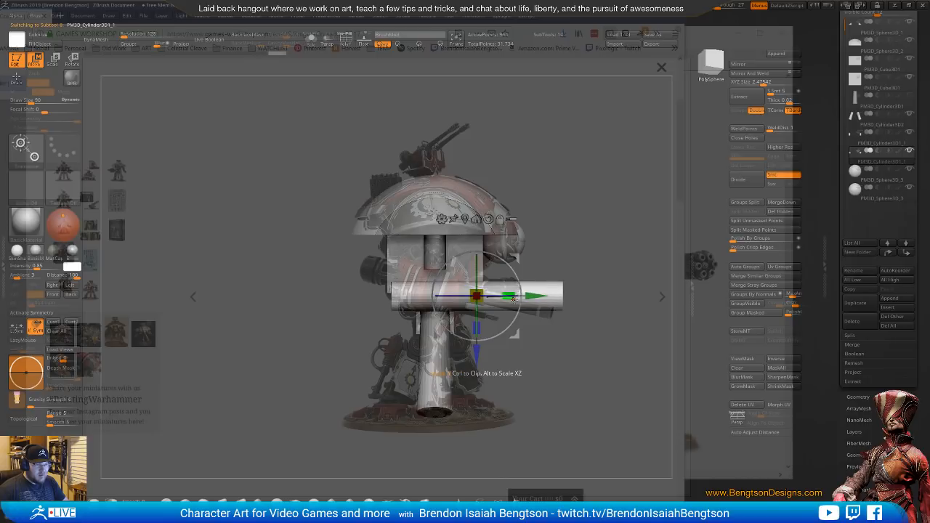
{"action": "left_click_drag", "start_coordinate": [513, 338], "coordinate": [489, 325]}
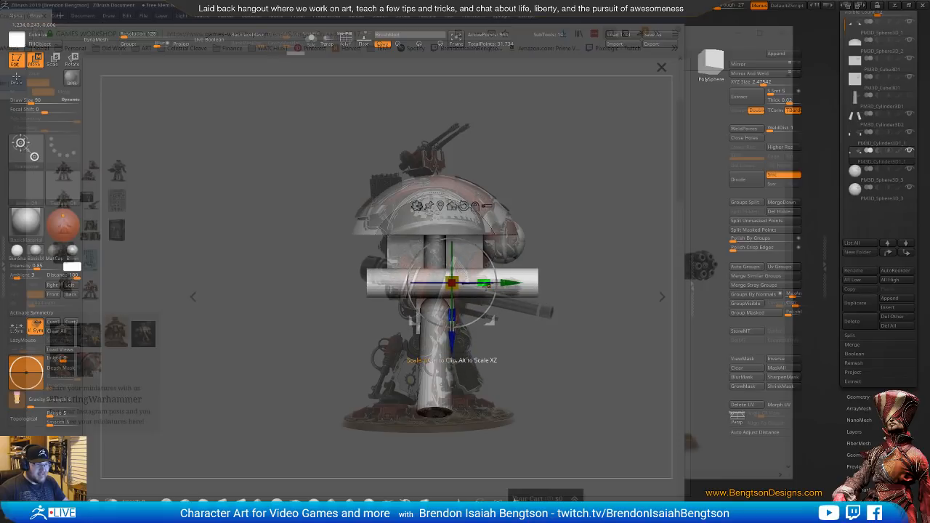
{"action": "left_click_drag", "start_coordinate": [484, 283], "coordinate": [494, 283]}
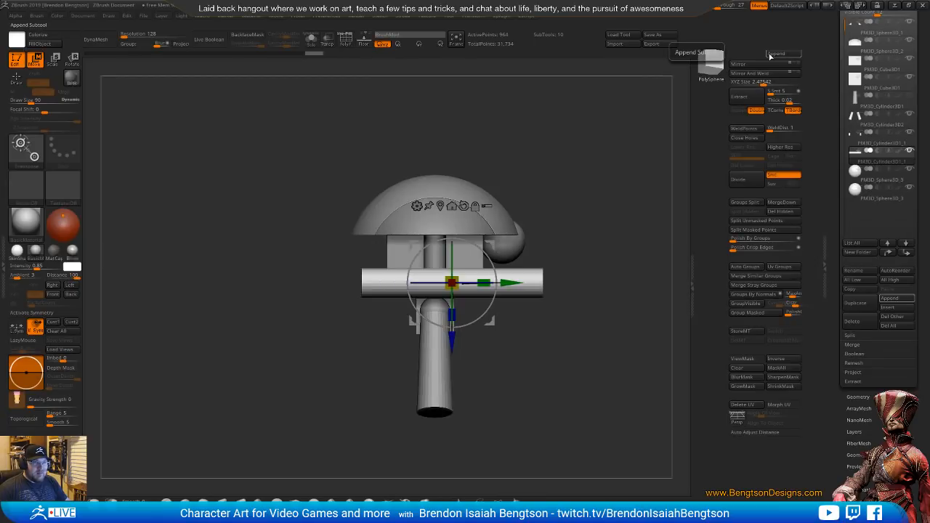
Append a Cube3D subtool, scale it down to a small block and place it above the dome's rear in side view
{"action": "left_click", "coordinate": [771, 56]}
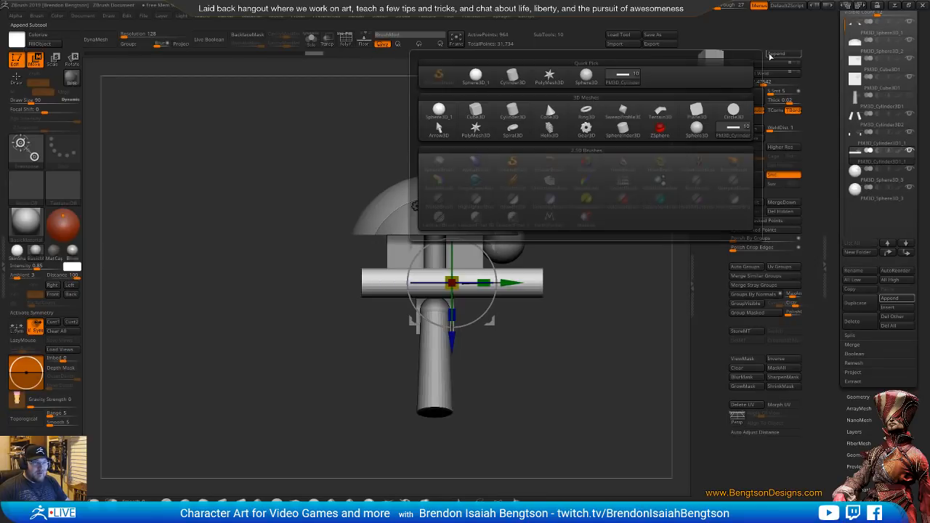
{"action": "left_click", "coordinate": [475, 110]}
{"action": "left_click", "coordinate": [501, 189], "text": "alt"}
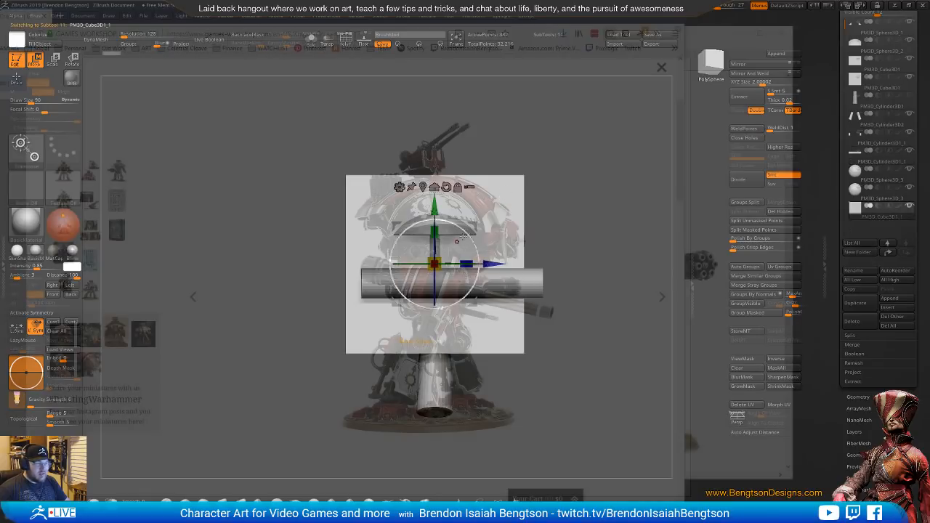
{"action": "left_click_drag", "start_coordinate": [439, 257], "coordinate": [379, 182]}
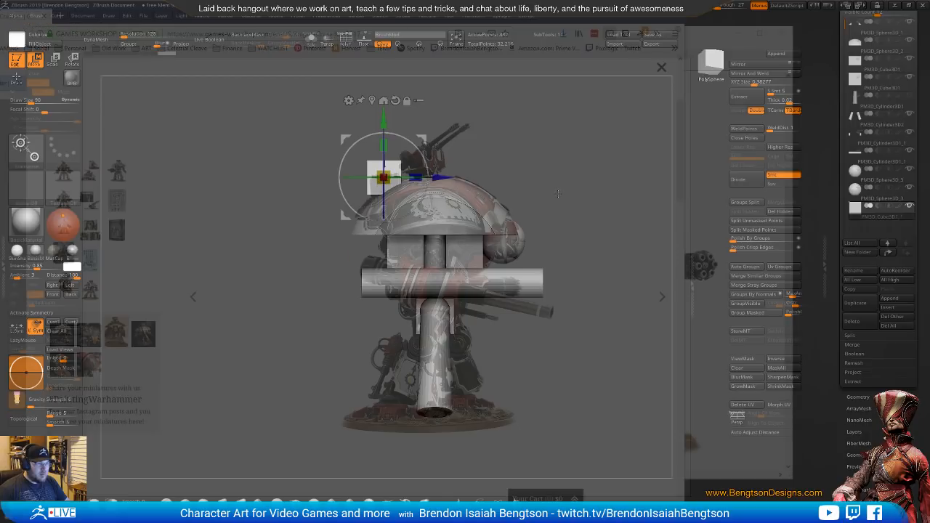
Turn the see-through to 0, offset the block to one side of the dome, stretch it taller, and mirror and weld it
{"action": "left_click_drag", "start_coordinate": [531, 182], "coordinate": [592, 183]}
{"action": "left_click_drag", "start_coordinate": [718, 5], "coordinate": [690, 6]}
{"action": "left_click_drag", "start_coordinate": [500, 186], "coordinate": [536, 186]}
{"action": "left_click_drag", "start_coordinate": [436, 176], "coordinate": [471, 177]}
{"action": "left_click_drag", "start_coordinate": [479, 177], "coordinate": [480, 177]}
{"action": "left_click_drag", "start_coordinate": [423, 143], "coordinate": [431, 115]}
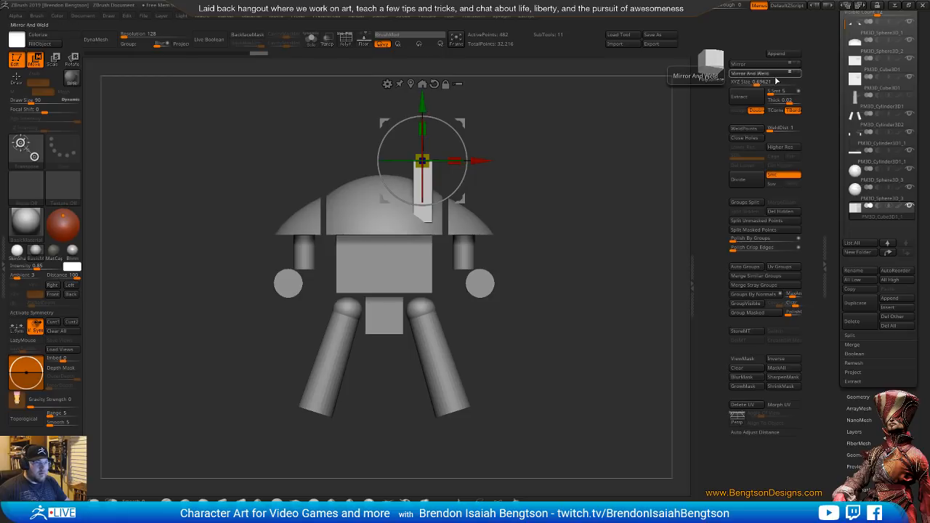
{"action": "left_click", "coordinate": [748, 73]}
Select the weapon cylinders, activate X symmetry and move both cylinders inward so they sit directly below the arms
{"action": "left_click_drag", "start_coordinate": [497, 146], "coordinate": [496, 277]}
{"action": "right_click_drag", "start_coordinate": [496, 278], "coordinate": [481, 277]}
{"action": "right_click_drag", "start_coordinate": [555, 279], "coordinate": [453, 275], "text": "alt"}
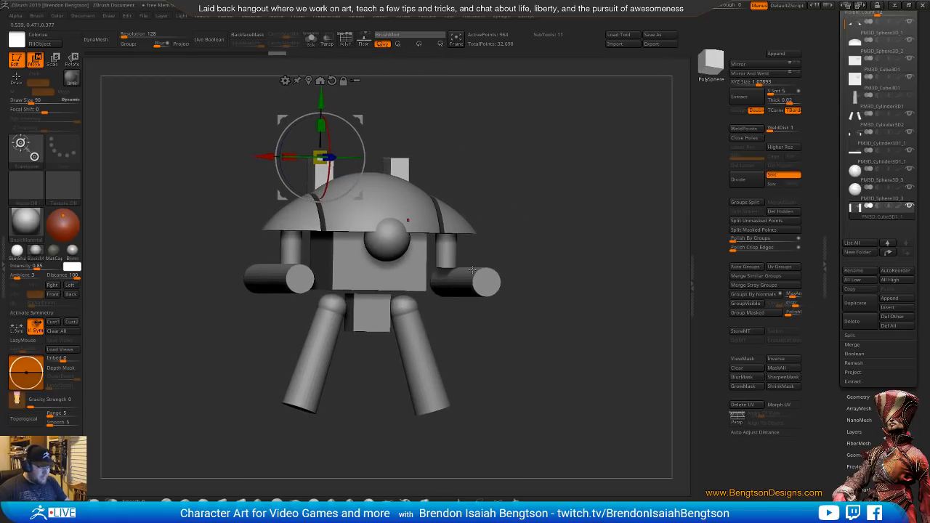
{"action": "key", "text": "q"}
{"action": "left_click_drag", "start_coordinate": [455, 309], "coordinate": [426, 334]}
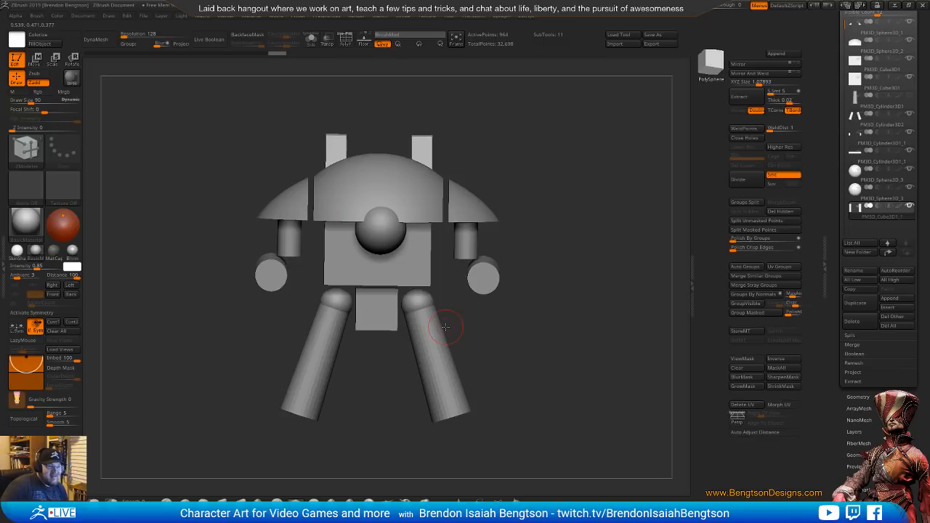
{"action": "left_click", "coordinate": [487, 279], "text": "alt"}
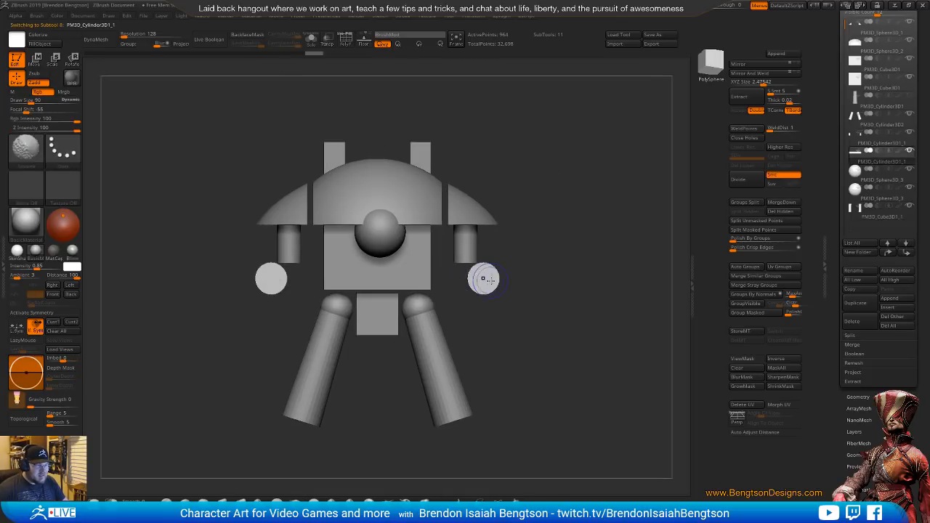
{"action": "key", "text": "w"}
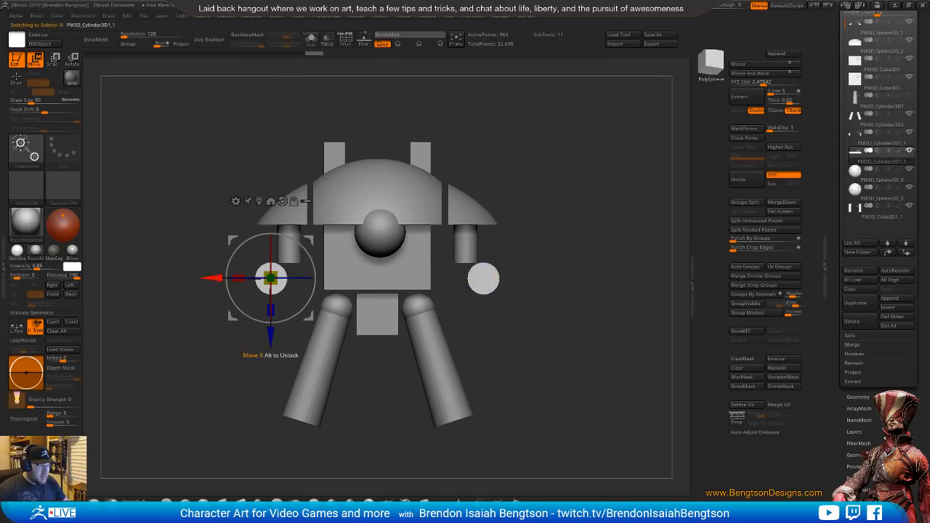
{"action": "mouse_move", "coordinate": [215, 279]}
{"action": "left_mouse_down"}
{"action": "mouse_move", "coordinate": [227, 278]}
{"action": "mouse_move", "coordinate": [214, 279]}
{"action": "left_mouse_up"}
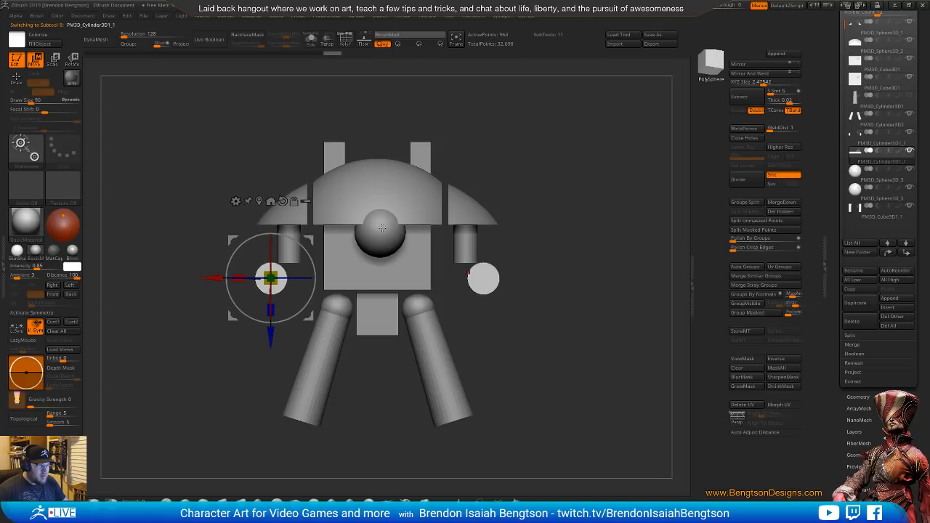
{"action": "key", "text": "x"}
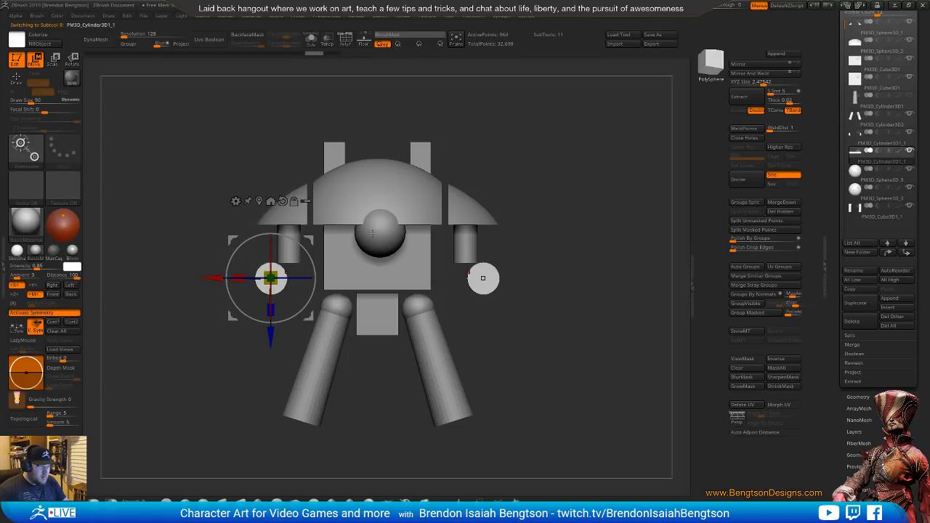
{"action": "left_click_drag", "start_coordinate": [213, 279], "coordinate": [229, 284]}
{"action": "left_click", "coordinate": [467, 278]}
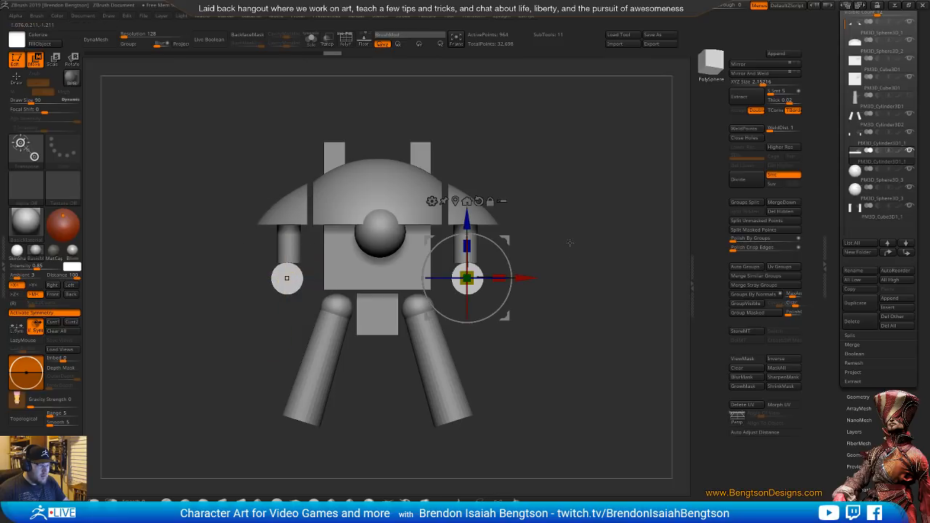
{"action": "left_click_drag", "start_coordinate": [569, 243], "coordinate": [574, 210]}
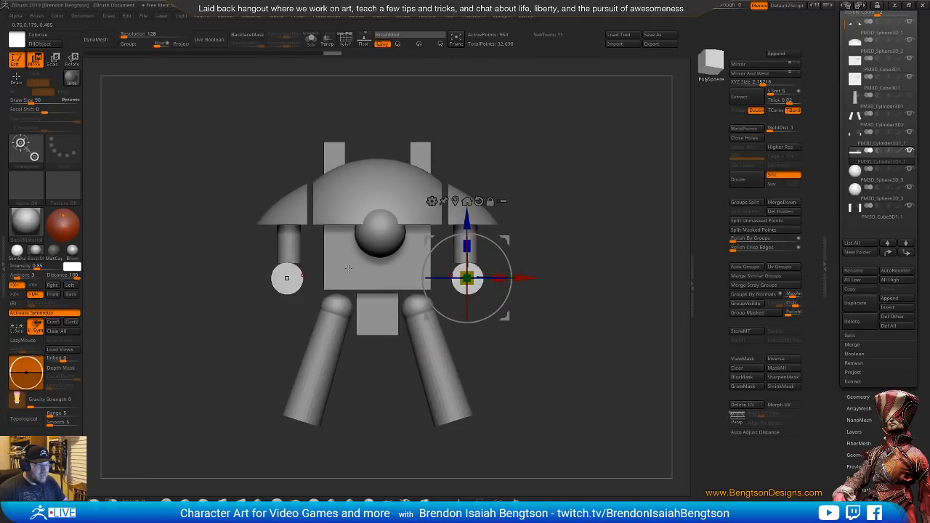
Rotate the weapon cylinders so their front ends splay outward and shift them sideways under the arms
{"action": "left_click_drag", "start_coordinate": [555, 170], "coordinate": [544, 238]}
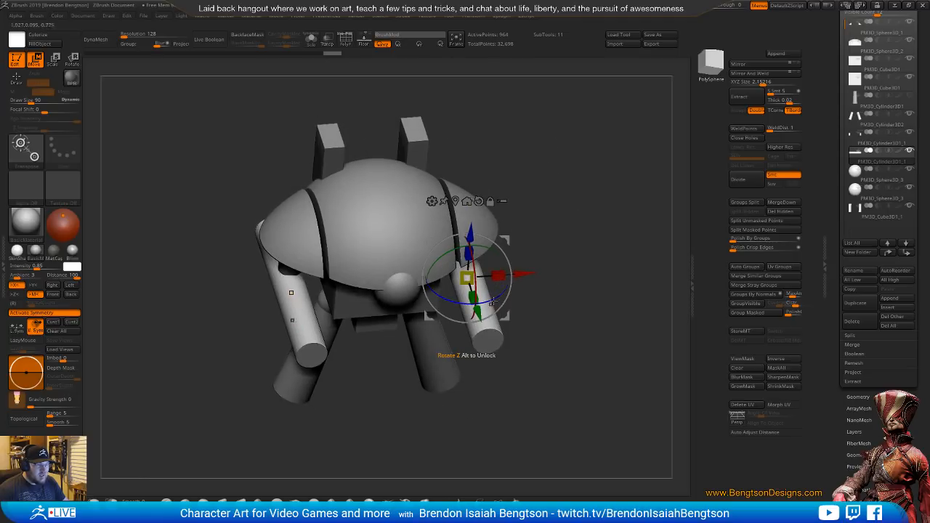
{"action": "left_click_drag", "start_coordinate": [501, 297], "coordinate": [519, 289]}
{"action": "left_click_drag", "start_coordinate": [597, 276], "coordinate": [591, 231]}
{"action": "left_click_drag", "start_coordinate": [520, 278], "coordinate": [491, 280]}
{"action": "left_click_drag", "start_coordinate": [515, 239], "coordinate": [513, 240]}
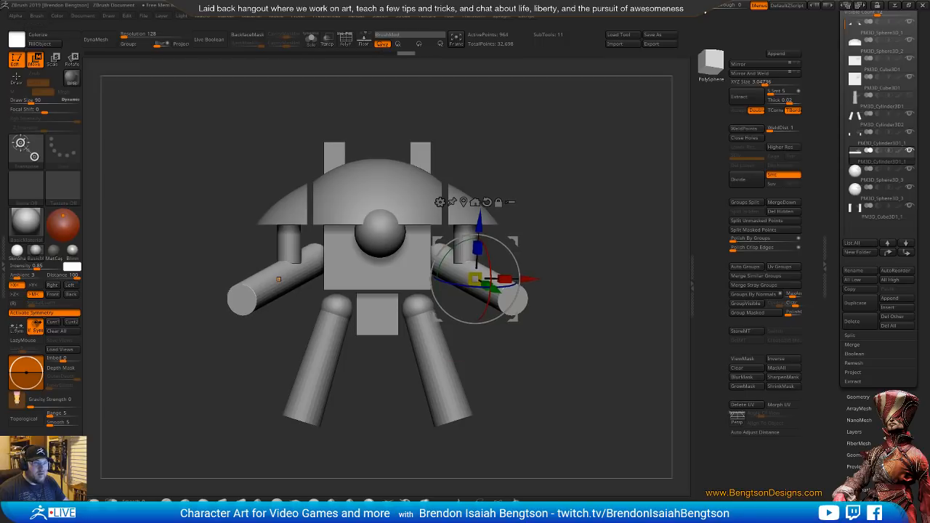
Set the see-through to 27, compare the weapons with the side reference, and switch the reference page to the Knight's front photo
{"action": "left_click_drag", "start_coordinate": [705, 8], "coordinate": [717, 8]}
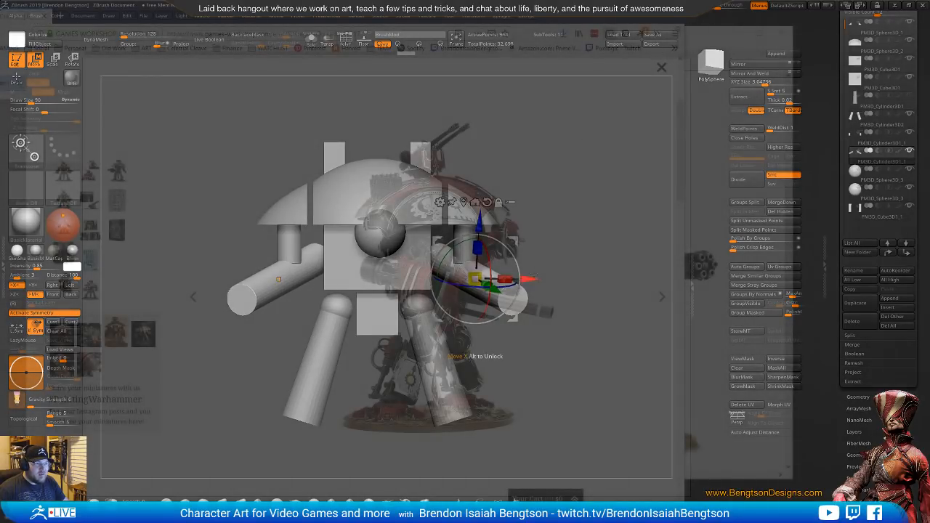
{"action": "left_click_drag", "start_coordinate": [576, 200], "coordinate": [574, 245]}
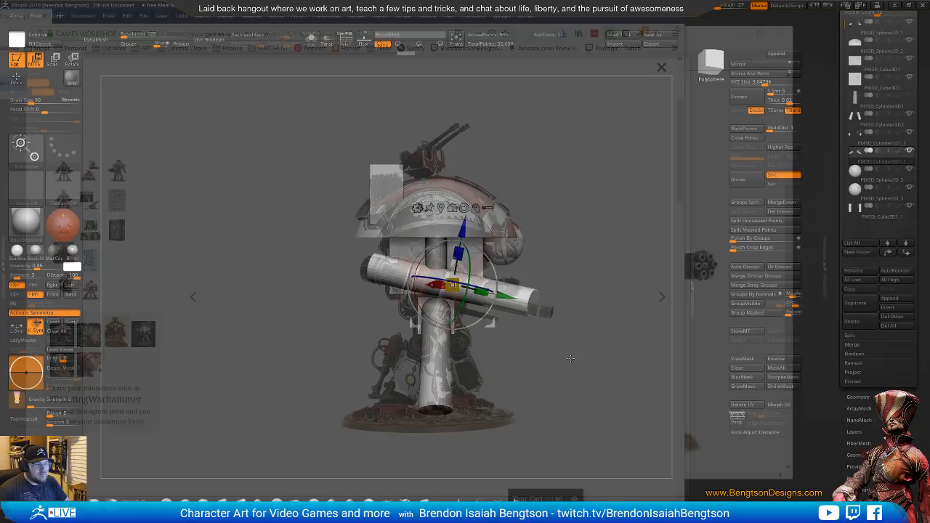
{"action": "left_click_drag", "start_coordinate": [566, 391], "coordinate": [521, 394]}
{"action": "left_click_drag", "start_coordinate": [718, 6], "coordinate": [698, 6]}
{"action": "left_click", "coordinate": [897, 7]}
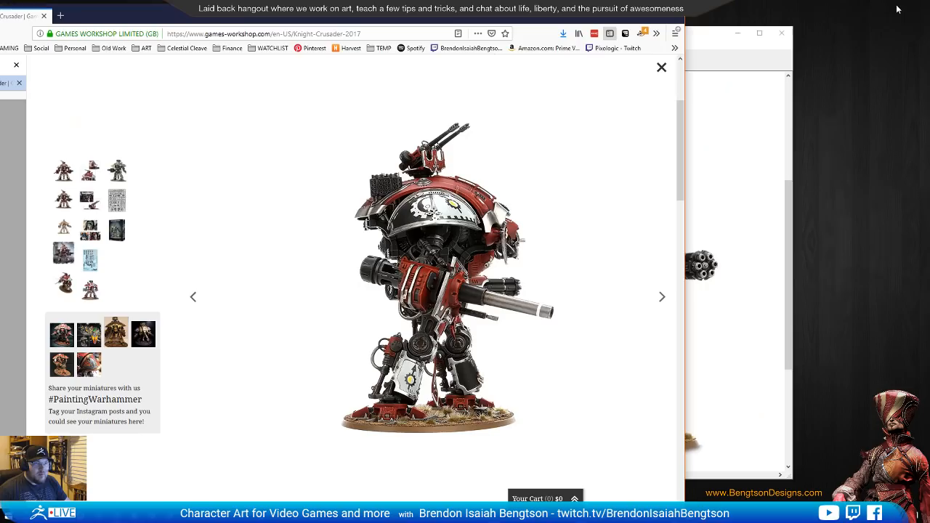
{"action": "key", "text": "Right"}
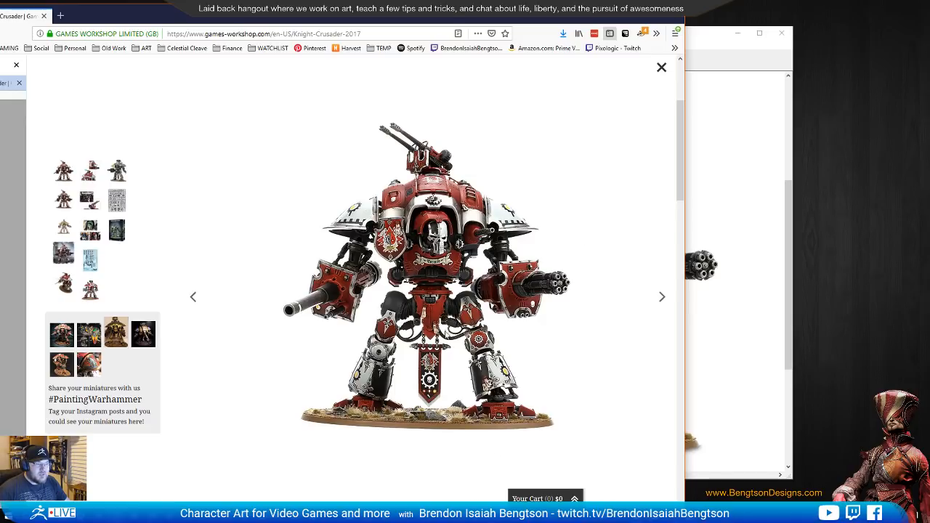
Return to ZBrush, align the model in front view over the reference and lower the weapon cylinders slightly
{"action": "key", "text": "alt+Tab"}
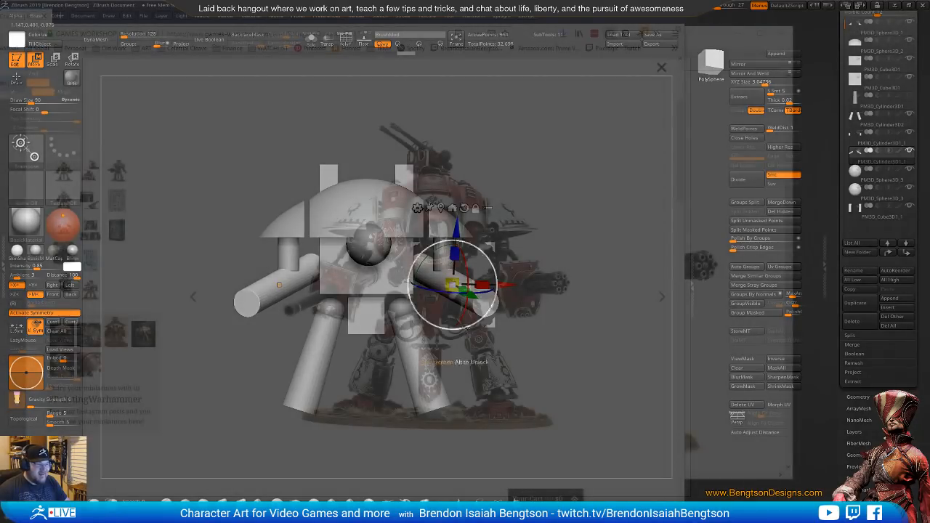
{"action": "left_click_drag", "start_coordinate": [567, 361], "coordinate": [582, 349], "text": "alt"}
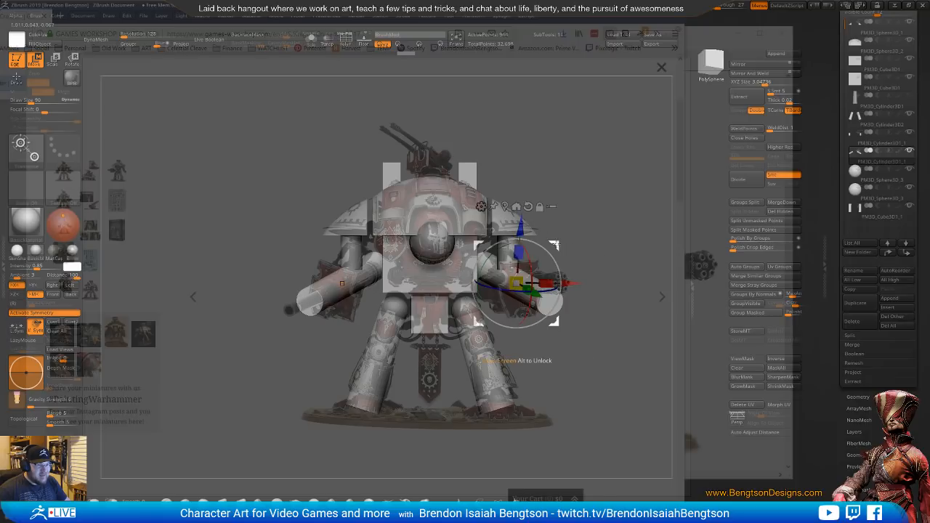
{"action": "left_click_drag", "start_coordinate": [555, 245], "coordinate": [553, 254]}
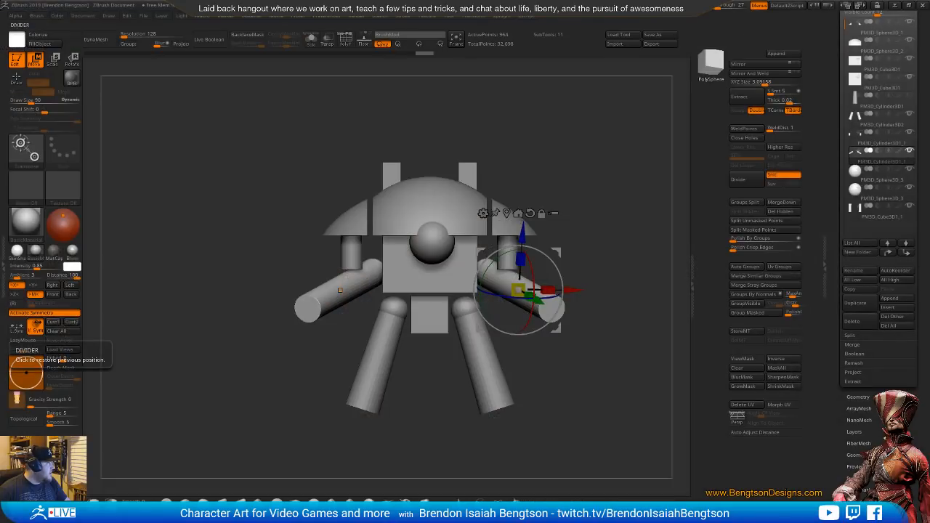
Examine the Imperial Knight Crusader photos on the Games Workshop page and return to ZBrush
{"action": "key", "text": "alt+Tab"}
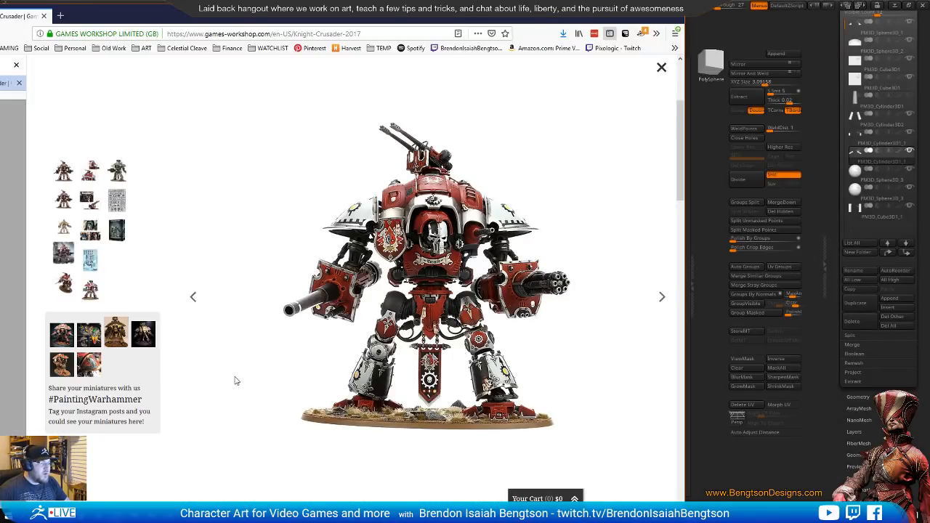
{"action": "key", "text": "Right"}
{"action": "key", "text": "Right"}
{"action": "key", "text": "Right"}
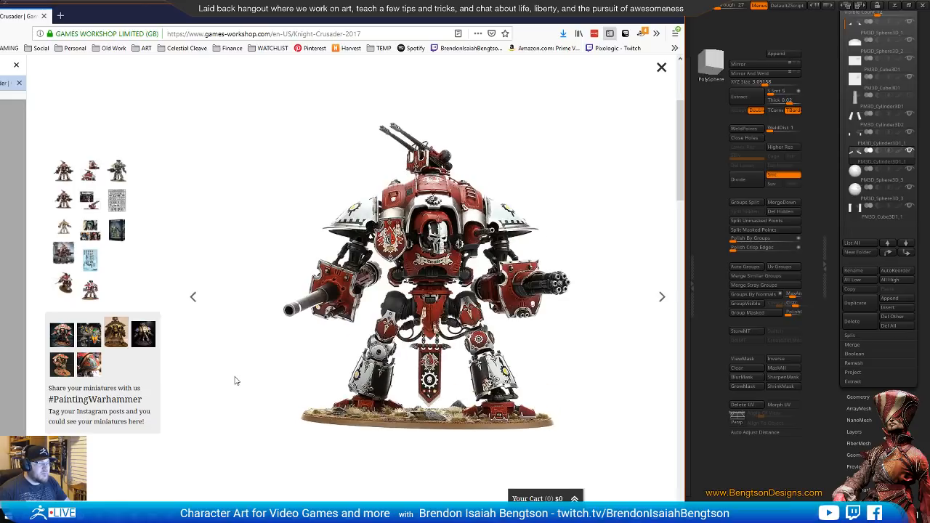
{"action": "scroll", "coordinate": [123, 364], "scroll_direction": "up", "scroll_amount": 3}
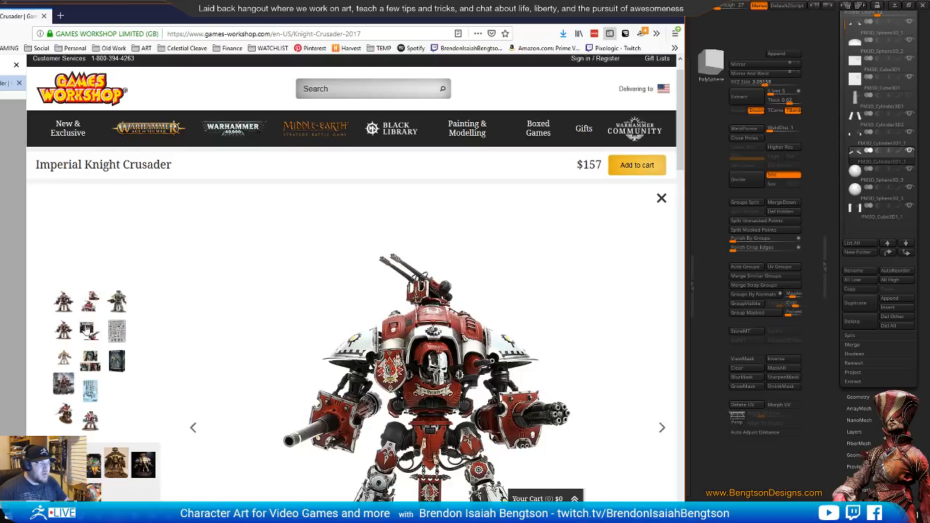
{"action": "scroll", "coordinate": [86, 331], "scroll_direction": "down", "scroll_amount": 3}
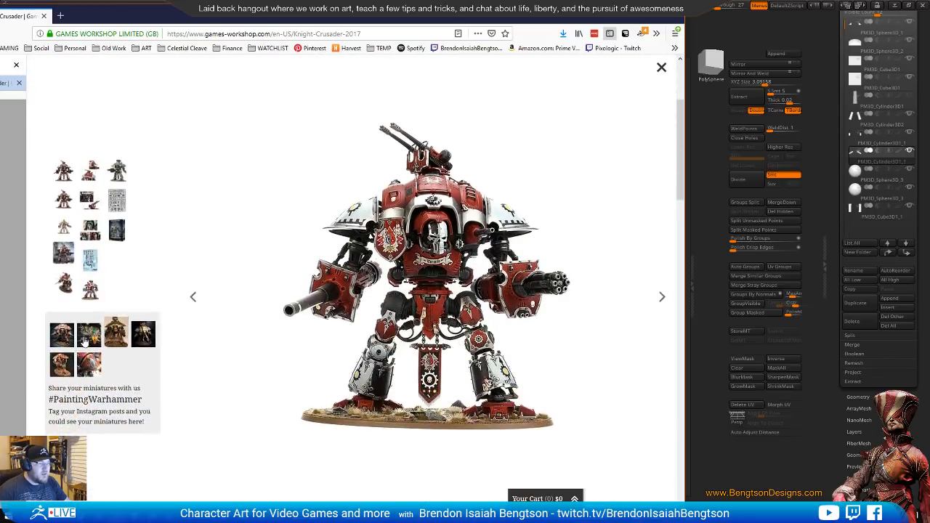
{"action": "left_click", "coordinate": [755, 29]}
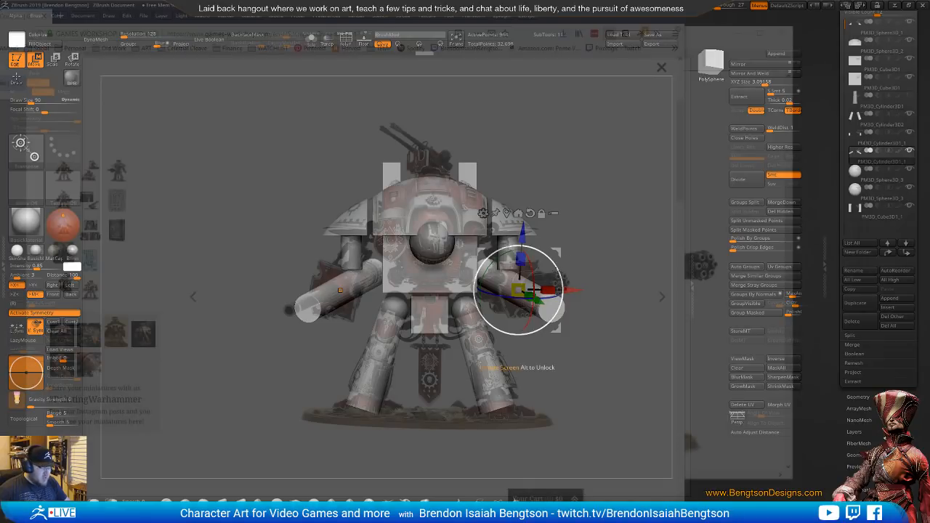
Activate the Move Topological brush and refit the model over the front reference photo
{"action": "key", "text": "q"}
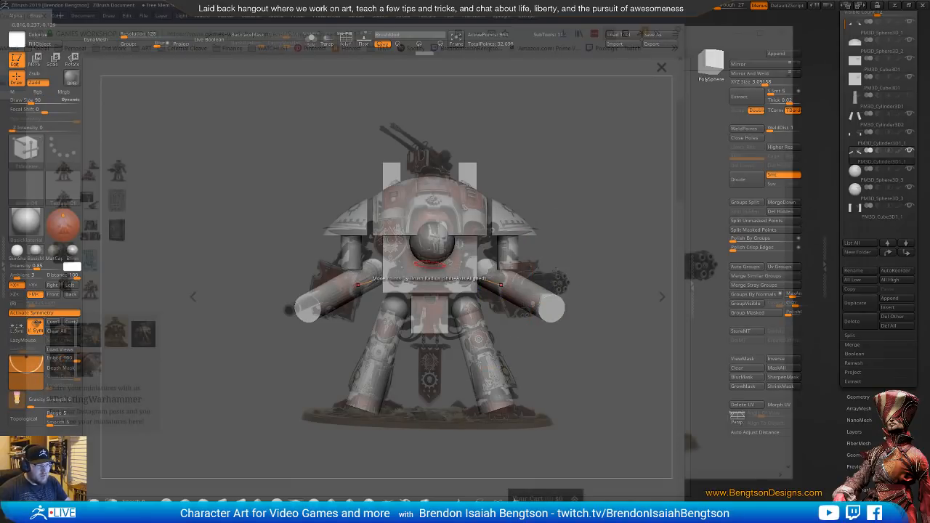
{"action": "key", "text": "b"}
{"action": "key", "text": "m"}
{"action": "key", "text": "t"}
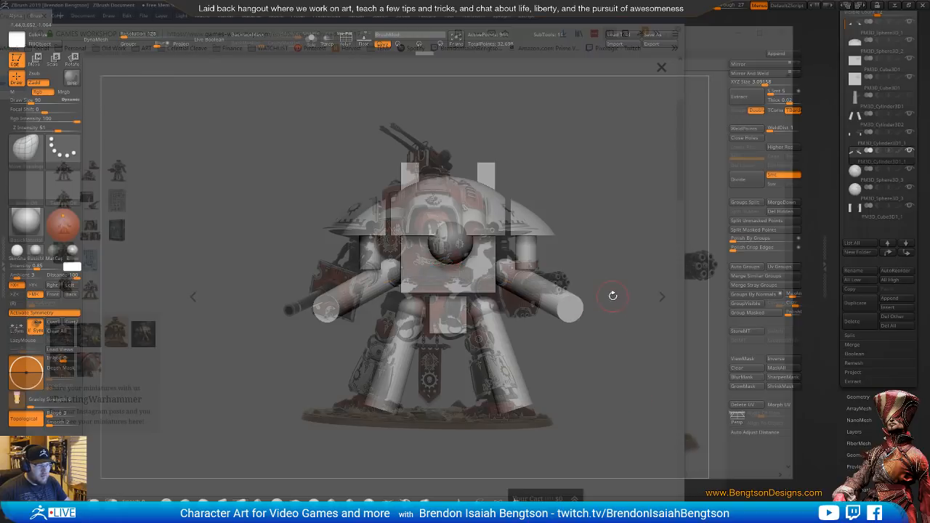
{"action": "left_click_drag", "start_coordinate": [612, 296], "coordinate": [587, 366]}
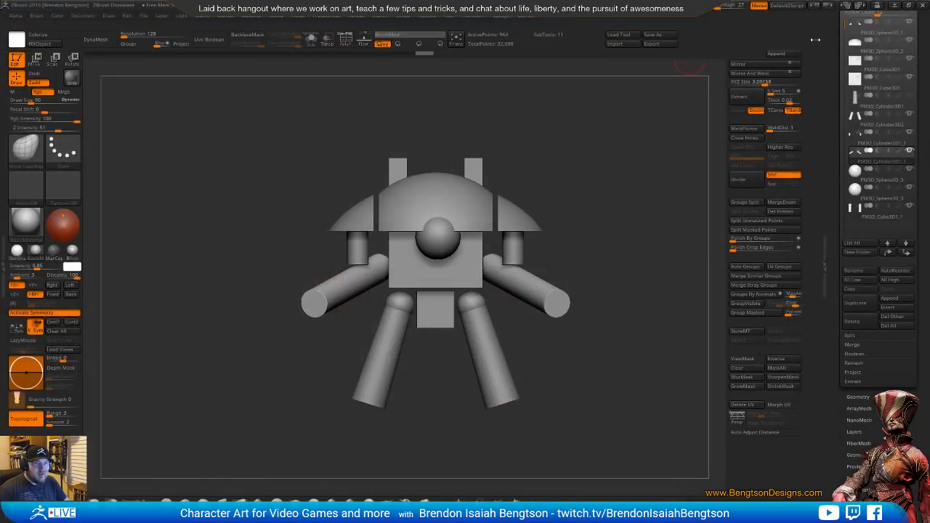
Append a Cylinder3D subtool and make it the active subtool with the transform gizmo on
{"action": "left_click", "coordinate": [786, 56]}
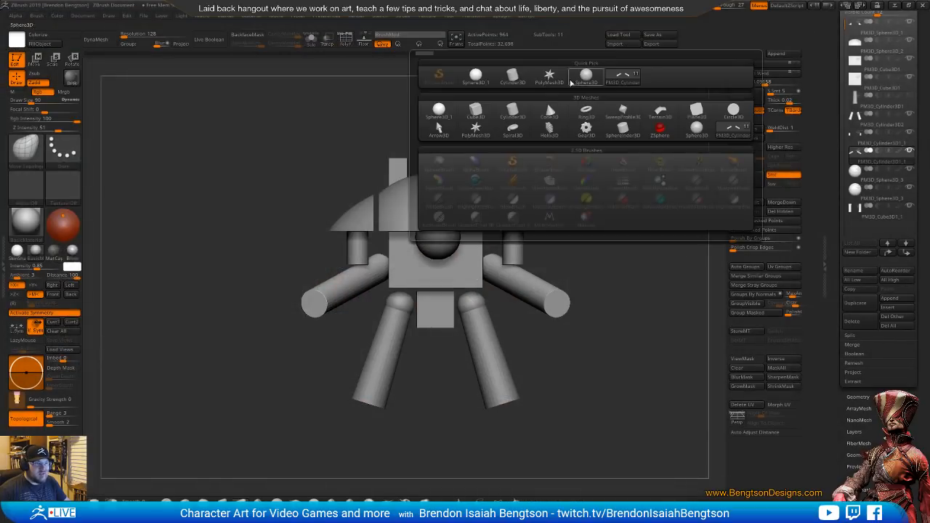
{"action": "left_click", "coordinate": [477, 110]}
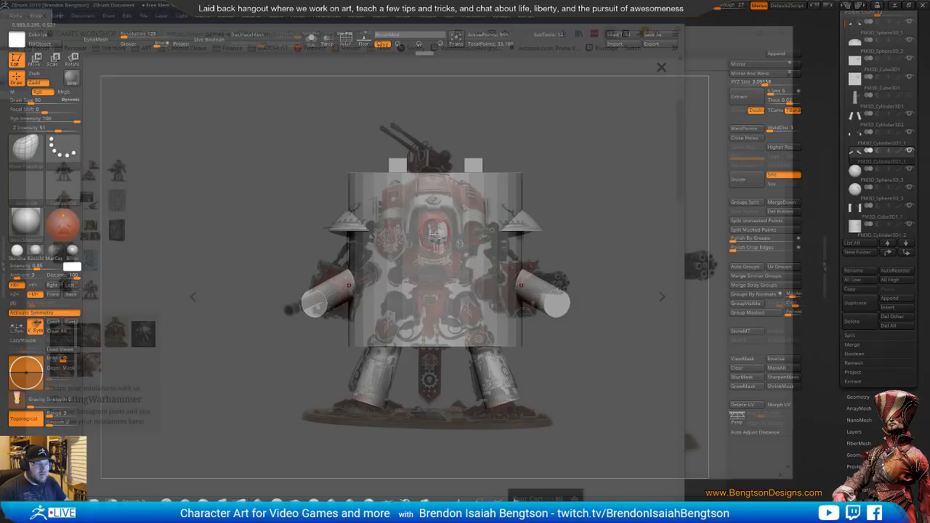
{"action": "key", "text": "w"}
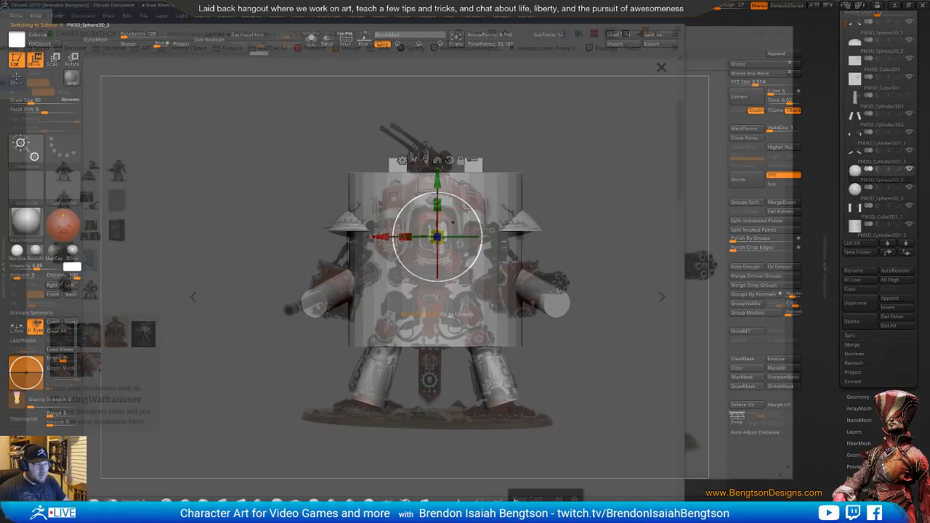
{"action": "left_click_drag", "start_coordinate": [480, 197], "coordinate": [407, 358]}
{"action": "key", "text": "ctrl+z"}
{"action": "left_click", "coordinate": [457, 182], "text": "alt"}
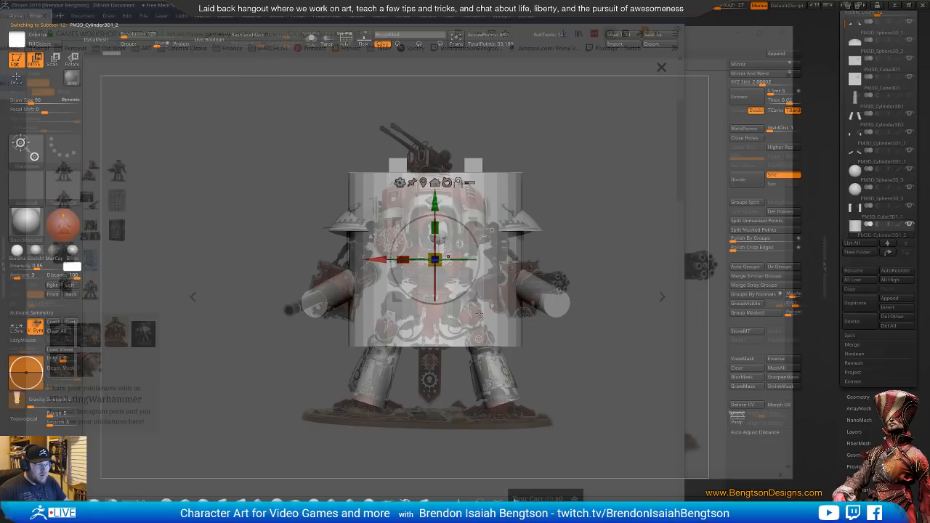
Scale the new cylinder down to a small flat disc and place it as the ankle base at one leg's lower end
{"action": "left_click_drag", "start_coordinate": [435, 259], "coordinate": [388, 282]}
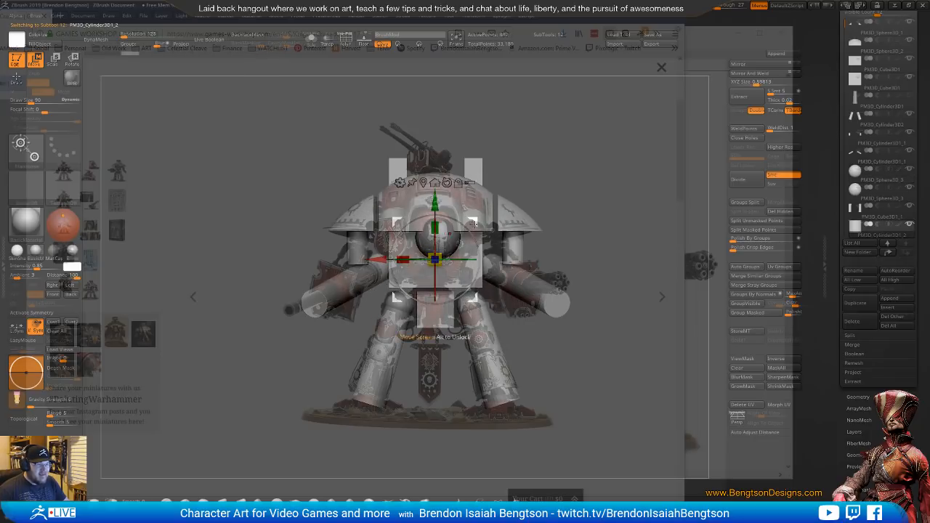
{"action": "left_click_drag", "start_coordinate": [473, 224], "coordinate": [373, 386]}
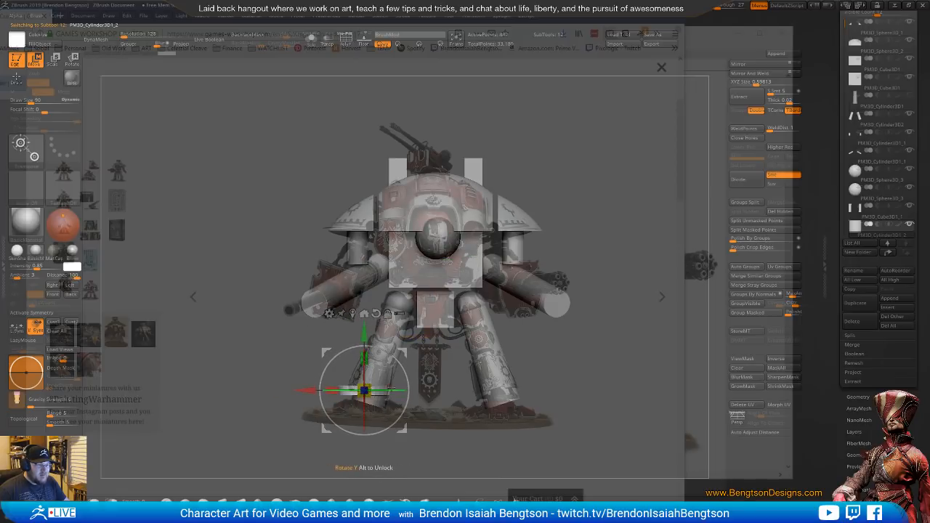
{"action": "left_click_drag", "start_coordinate": [364, 334], "coordinate": [366, 315]}
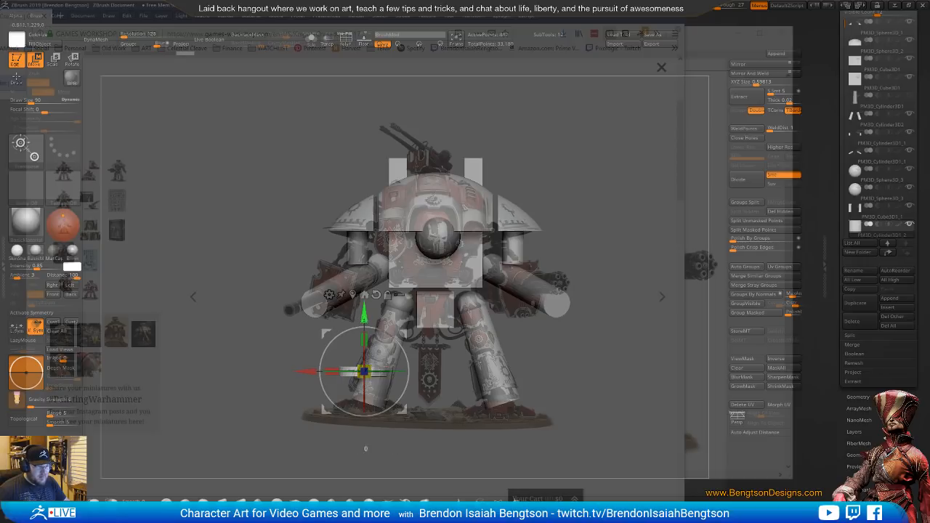
{"action": "left_click_drag", "start_coordinate": [364, 320], "coordinate": [365, 350]}
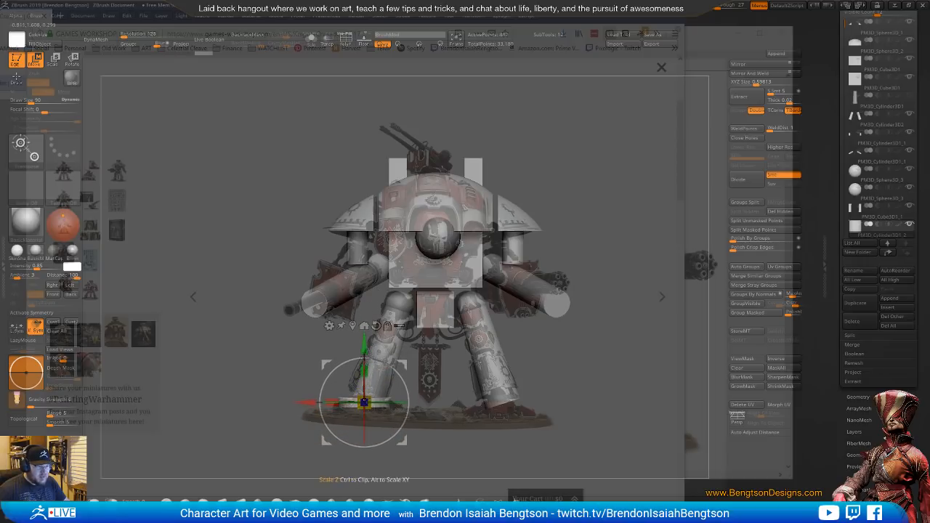
{"action": "left_click_drag", "start_coordinate": [367, 399], "coordinate": [364, 407]}
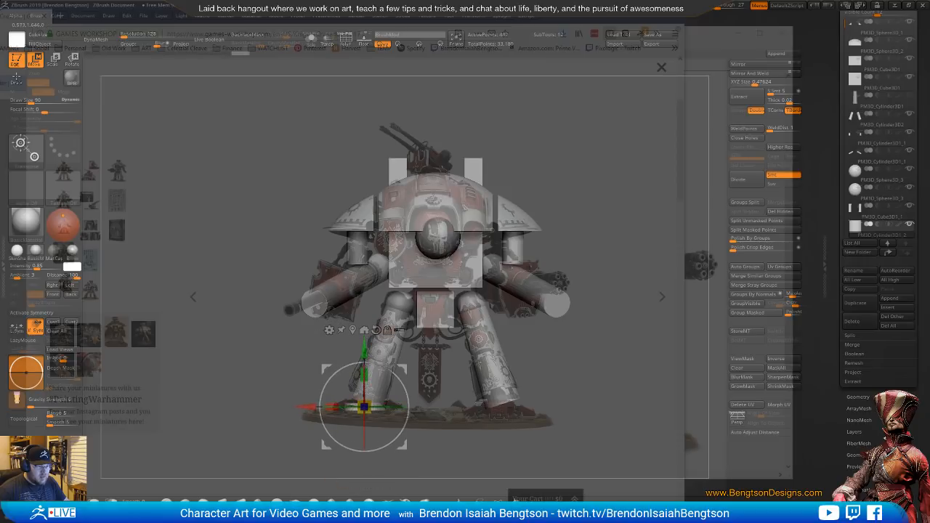
{"action": "left_click_drag", "start_coordinate": [374, 404], "coordinate": [378, 405]}
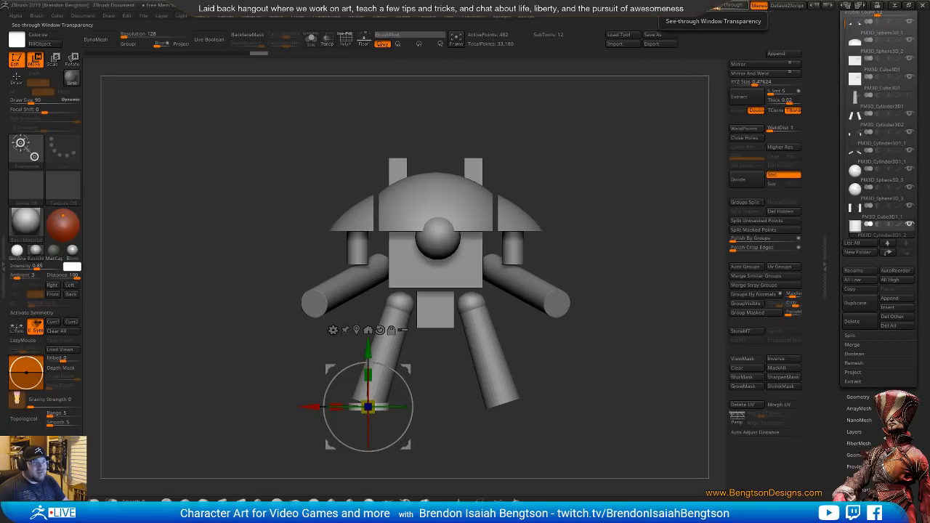
Set the see-through to 0, append a Cube3D subtool, and shrink it to a small block over the lower leg above the disc
{"action": "mouse_move", "coordinate": [719, 6]}
{"action": "left_mouse_down"}
{"action": "mouse_move", "coordinate": [736, 9]}
{"action": "mouse_move", "coordinate": [705, 13]}
{"action": "mouse_move", "coordinate": [714, 14]}
{"action": "left_mouse_up"}
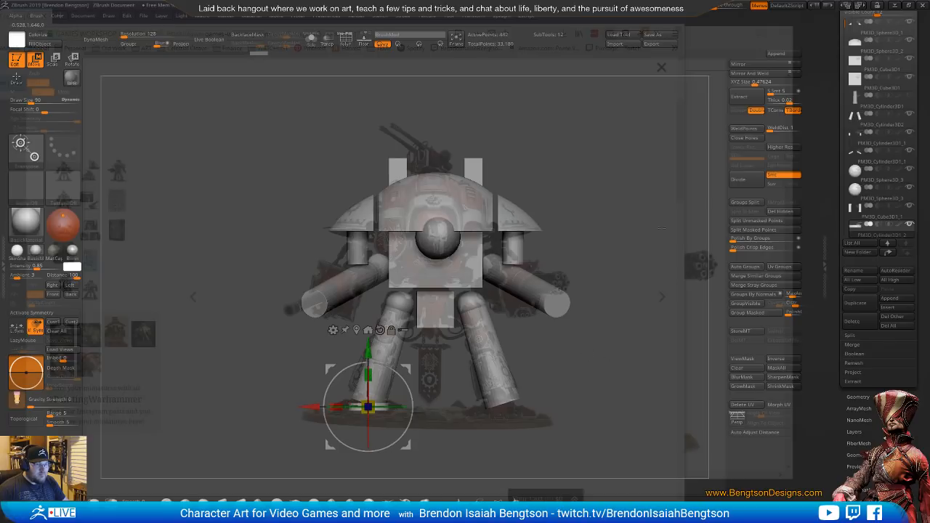
{"action": "left_click_drag", "start_coordinate": [716, 7], "coordinate": [708, 8]}
{"action": "left_click_drag", "start_coordinate": [454, 352], "coordinate": [499, 289]}
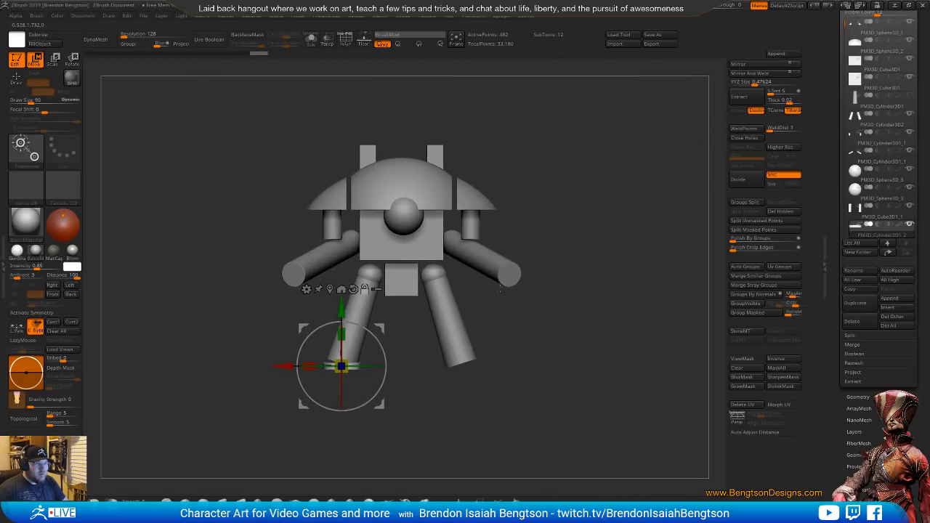
{"action": "left_click", "coordinate": [776, 53]}
{"action": "left_click", "coordinate": [476, 111]}
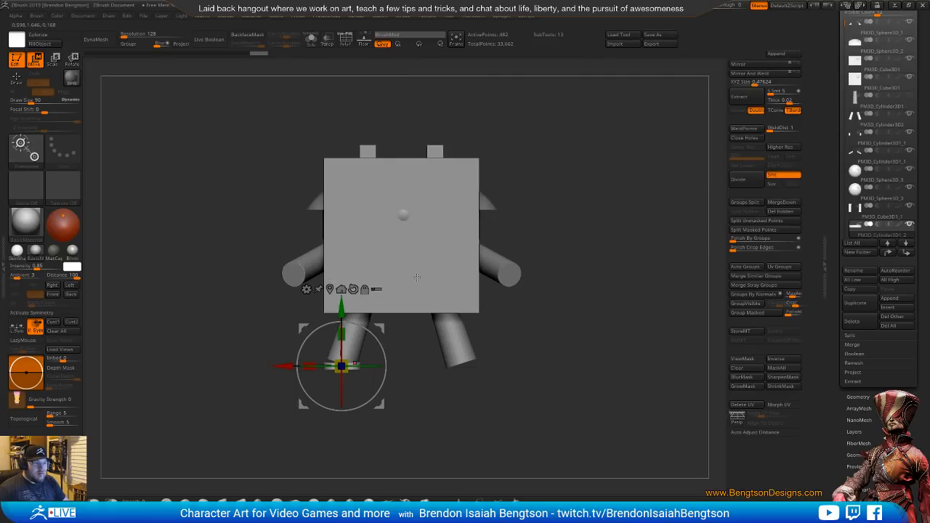
{"action": "left_click", "coordinate": [445, 228]}
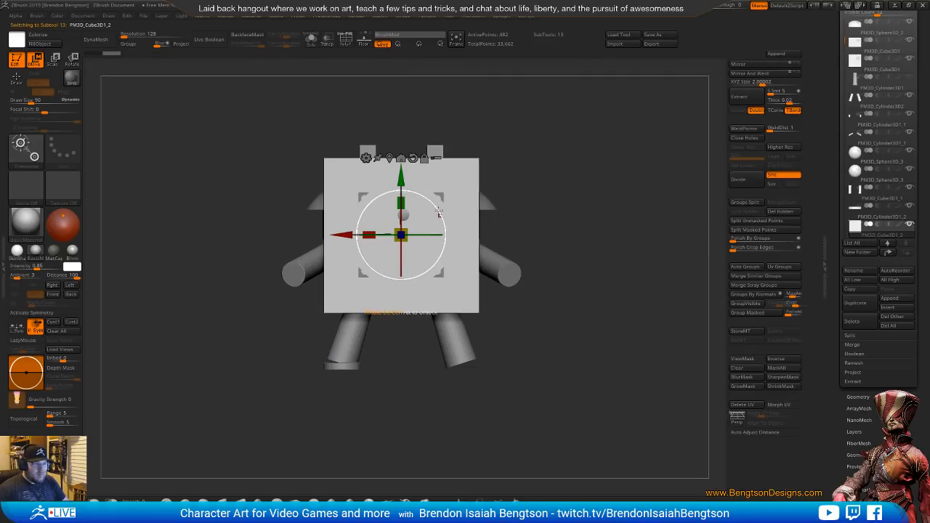
{"action": "left_click_drag", "start_coordinate": [440, 196], "coordinate": [386, 299]}
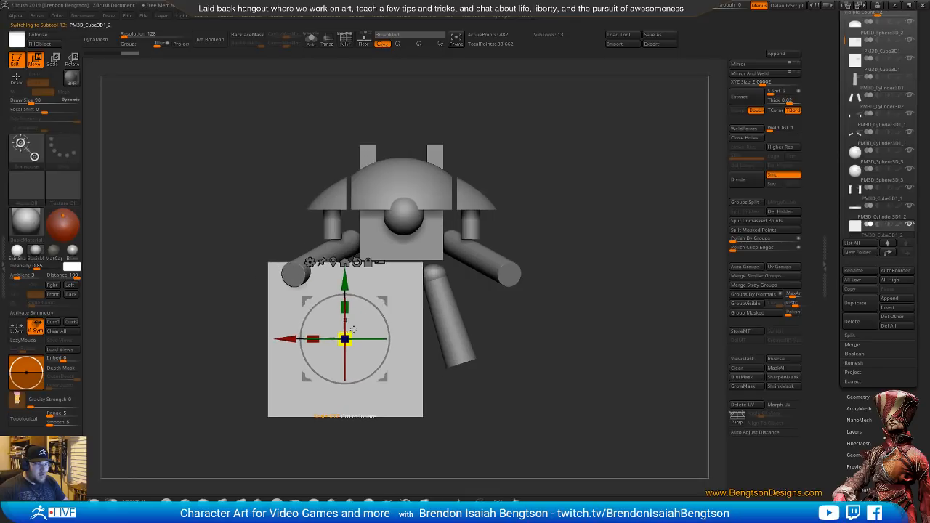
{"action": "left_click_drag", "start_coordinate": [347, 336], "coordinate": [295, 377]}
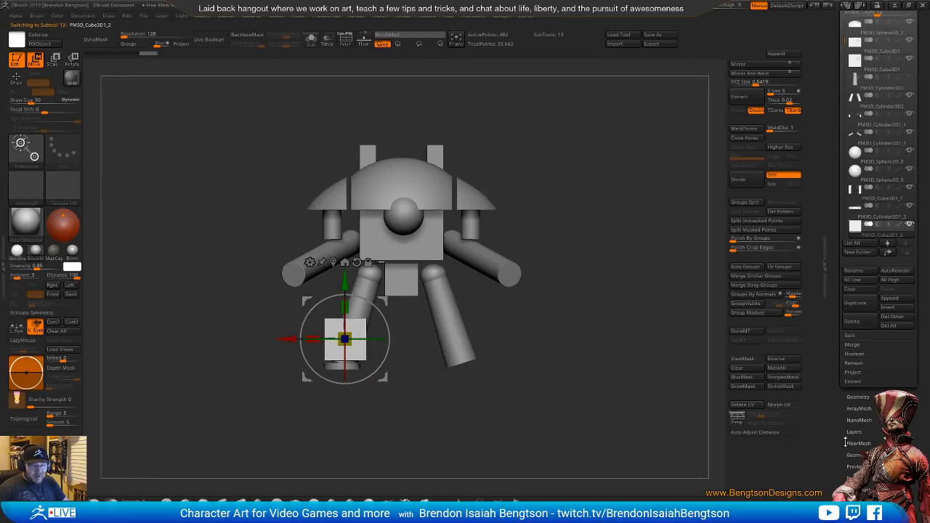
Reinitialize the lower-leg block as a QCube with X, Y and Z resolution 1 and move it beside the ankle disc
{"action": "scroll", "coordinate": [846, 436], "scroll_direction": "down", "scroll_amount": 5}
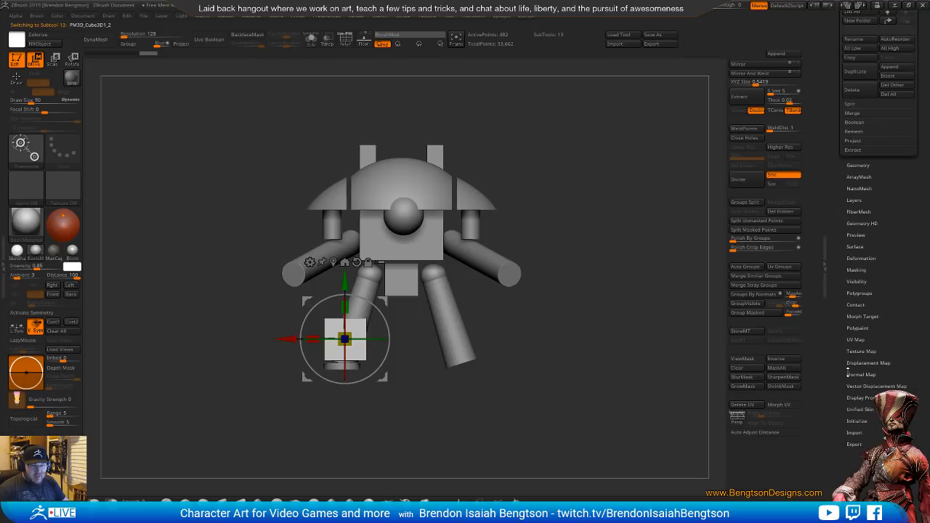
{"action": "left_click", "coordinate": [860, 420]}
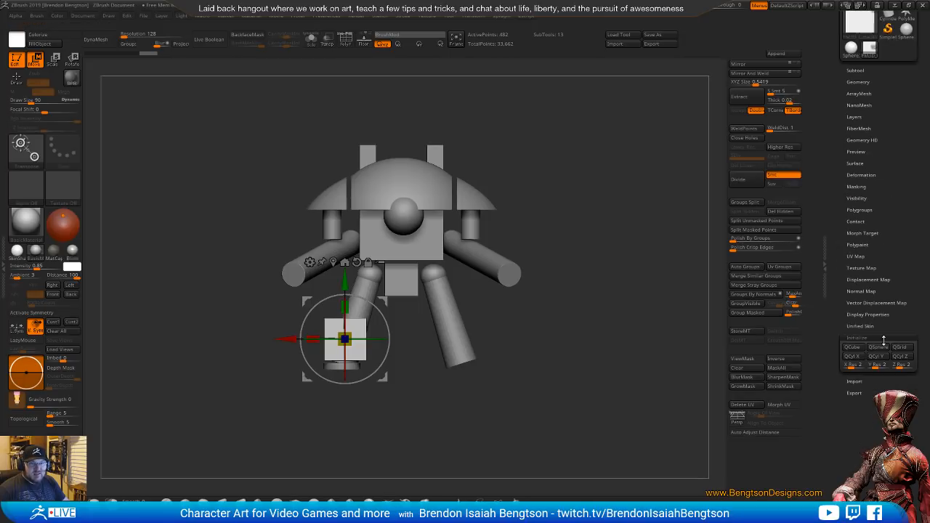
{"action": "key", "text": "shift+f"}
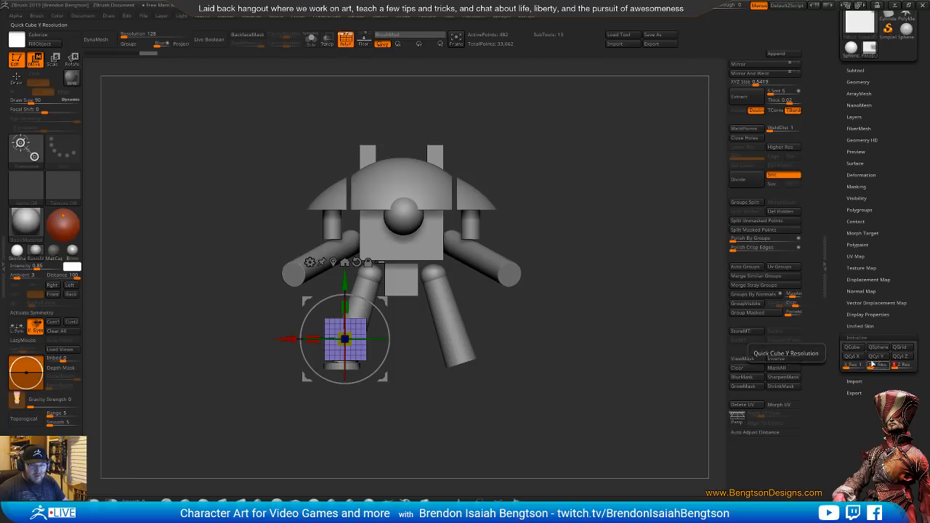
{"action": "left_click", "coordinate": [856, 348]}
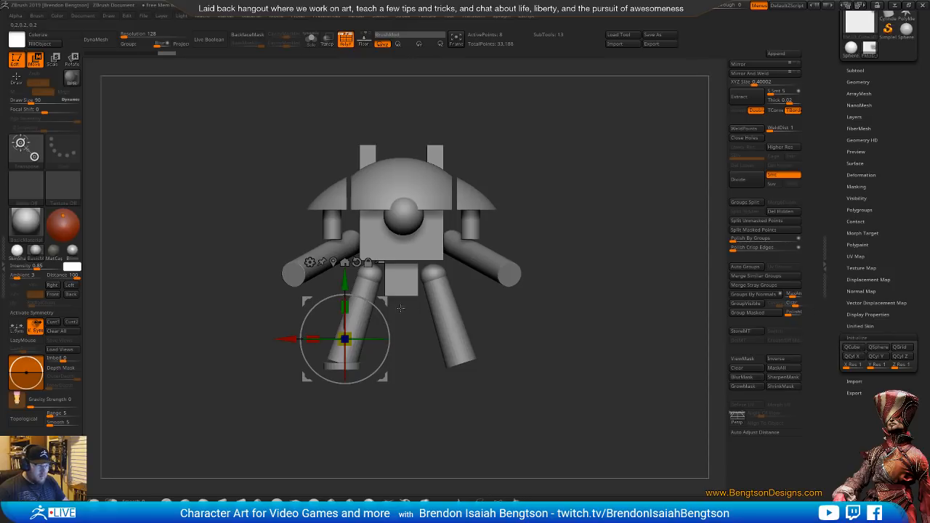
{"action": "left_click_drag", "start_coordinate": [400, 308], "coordinate": [612, 309]}
{"action": "left_click_drag", "start_coordinate": [581, 281], "coordinate": [601, 255]}
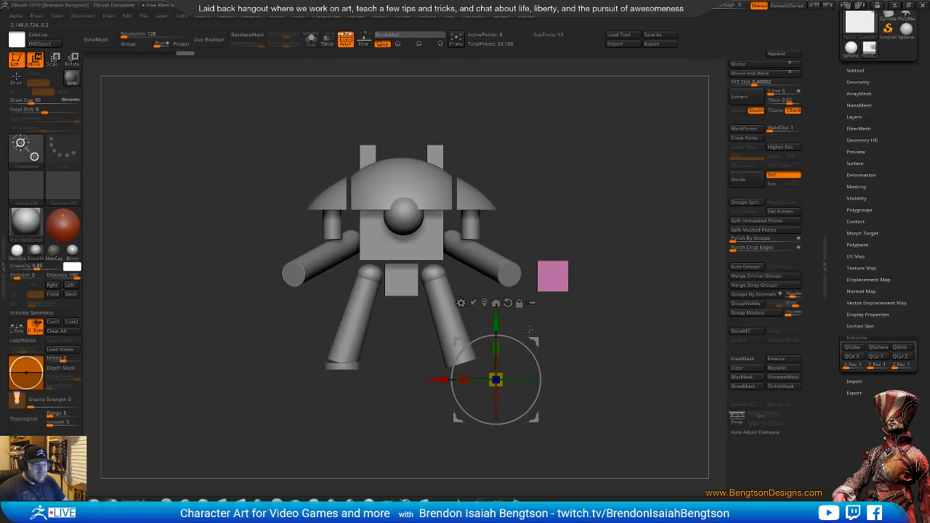
{"action": "left_click_drag", "start_coordinate": [534, 341], "coordinate": [410, 333], "text": "alt"}
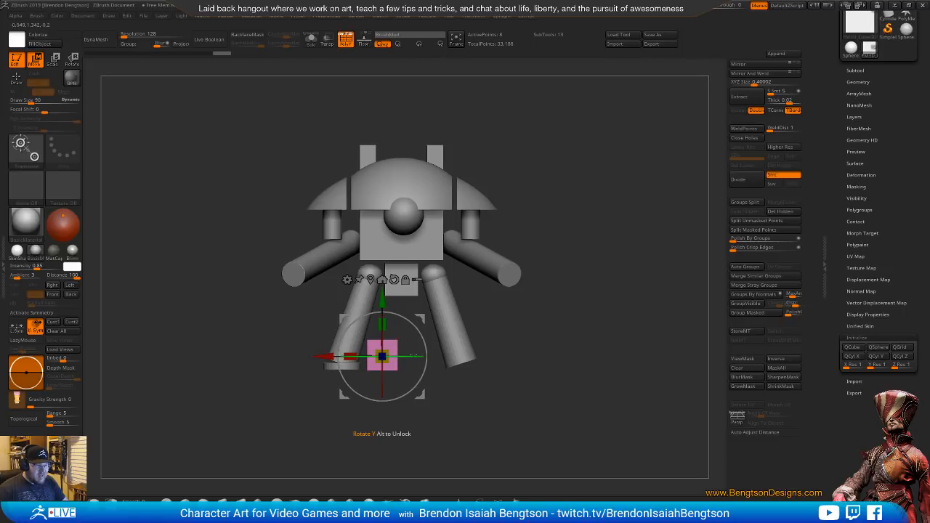
Mask the cube's inner side, lower the outer upper edge so the top slopes like a wedge, and clear the mask
{"action": "key", "text": "q"}
{"action": "mouse_move", "coordinate": [415, 339]}
{"action": "left_mouse_down", "text": "ctrl"}
{"action": "mouse_move", "coordinate": [388, 330]}
{"action": "mouse_move", "coordinate": [403, 404]}
{"action": "mouse_move", "coordinate": [424, 390]}
{"action": "left_mouse_up", "text": "ctrl"}
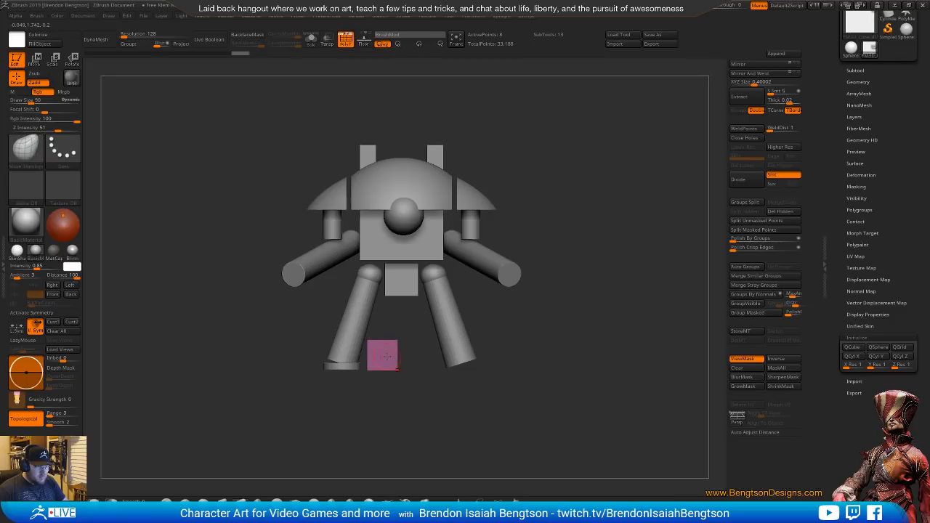
{"action": "key", "text": "w"}
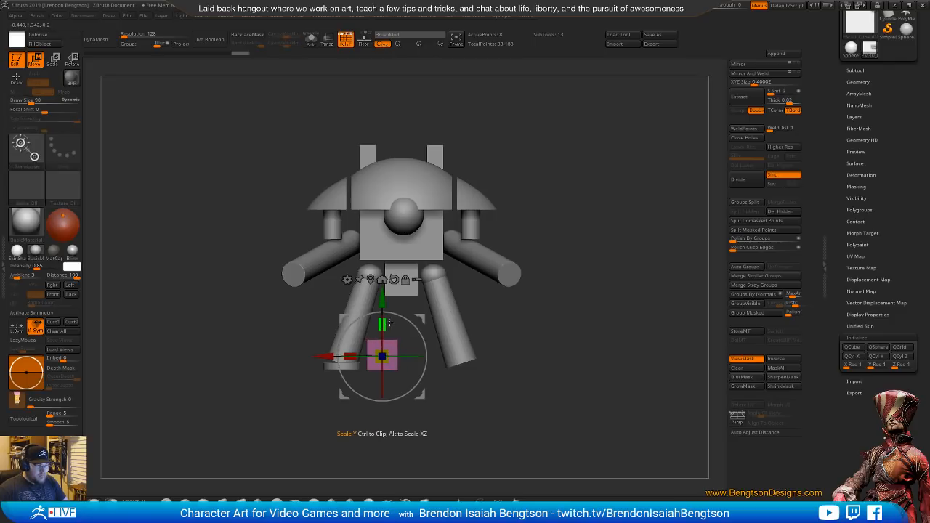
{"action": "left_click_drag", "start_coordinate": [420, 318], "coordinate": [371, 349], "text": "alt"}
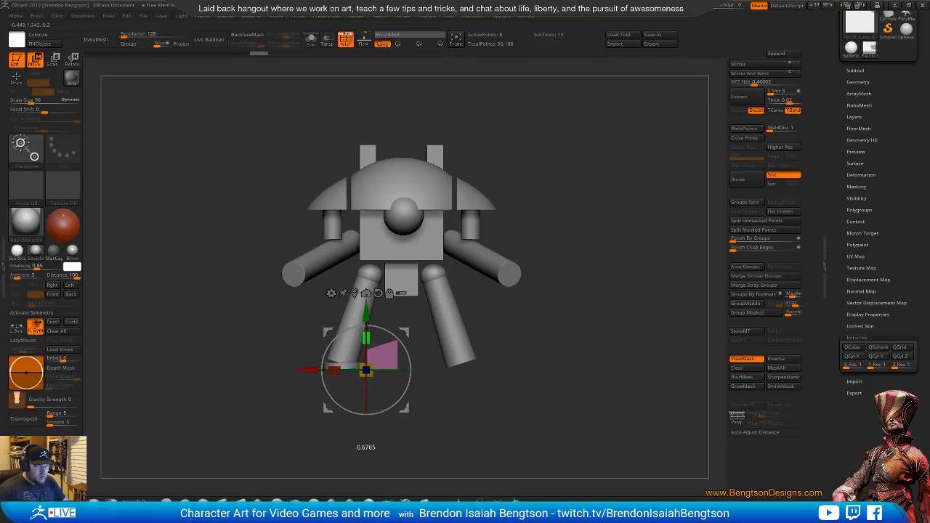
{"action": "left_click_drag", "start_coordinate": [503, 378], "coordinate": [522, 393], "text": "ctrl"}
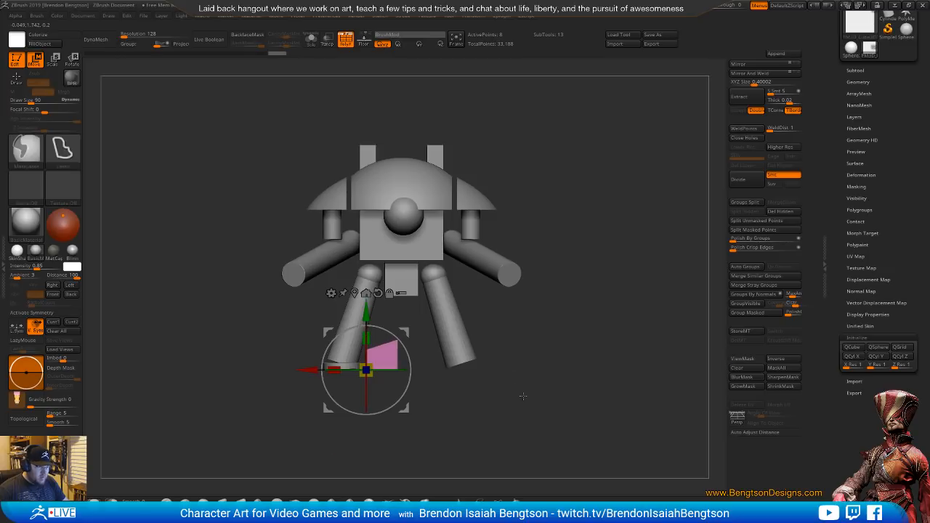
Mask the wedge's base, lower its sloped top about 0.17 in Y, clear the mask and return to the Move Topological brush
{"action": "key", "text": "q"}
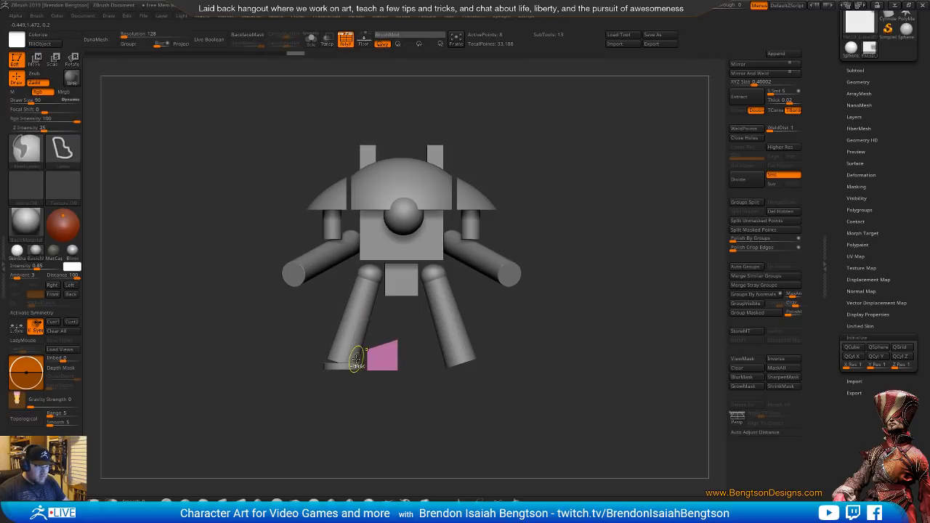
{"action": "mouse_move", "coordinate": [356, 359]}
{"action": "left_mouse_down", "text": "ctrl"}
{"action": "mouse_move", "coordinate": [413, 313]}
{"action": "mouse_move", "coordinate": [426, 346]}
{"action": "left_mouse_up", "text": "ctrl"}
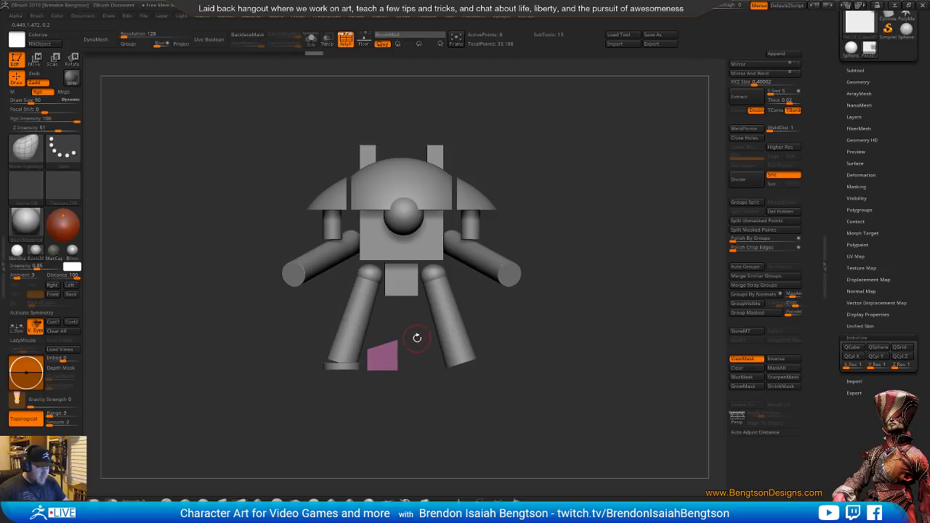
{"action": "key", "text": "w"}
{"action": "left_click_drag", "start_coordinate": [367, 320], "coordinate": [369, 334]}
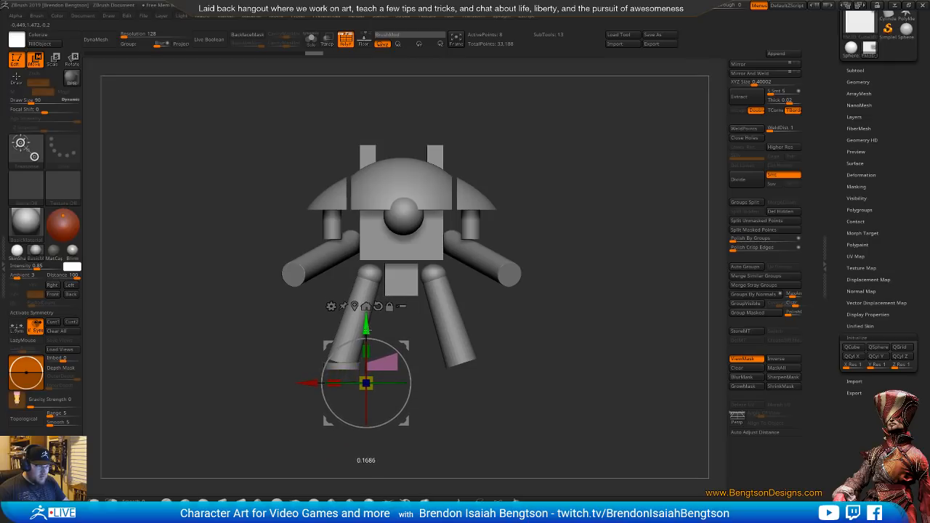
{"action": "key", "text": "q"}
{"action": "mouse_move", "coordinate": [522, 330]}
{"action": "left_mouse_down"}
{"action": "mouse_move", "coordinate": [531, 376]}
{"action": "mouse_move", "coordinate": [512, 377]}
{"action": "left_mouse_up"}
{"action": "key", "text": "b"}
{"action": "key", "text": "m"}
{"action": "key", "text": "t"}
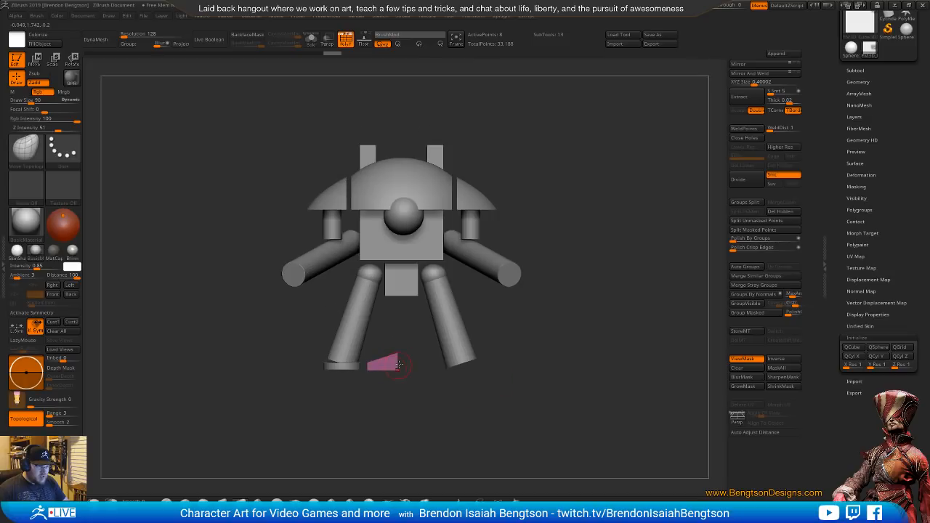
Move the wedge to the ankle disc's outer side, center the gizmo on it, and scale it down into a small toe
{"action": "key", "text": "w"}
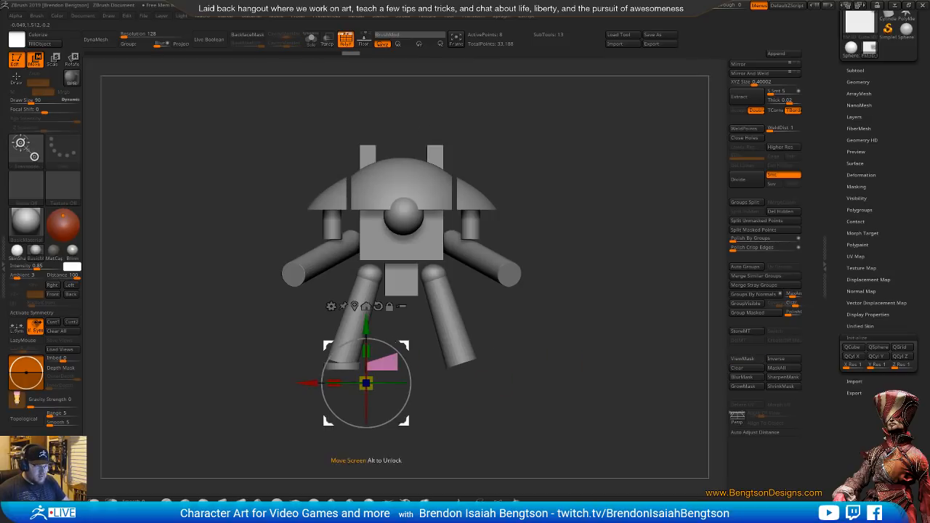
{"action": "left_click_drag", "start_coordinate": [402, 343], "coordinate": [328, 343]}
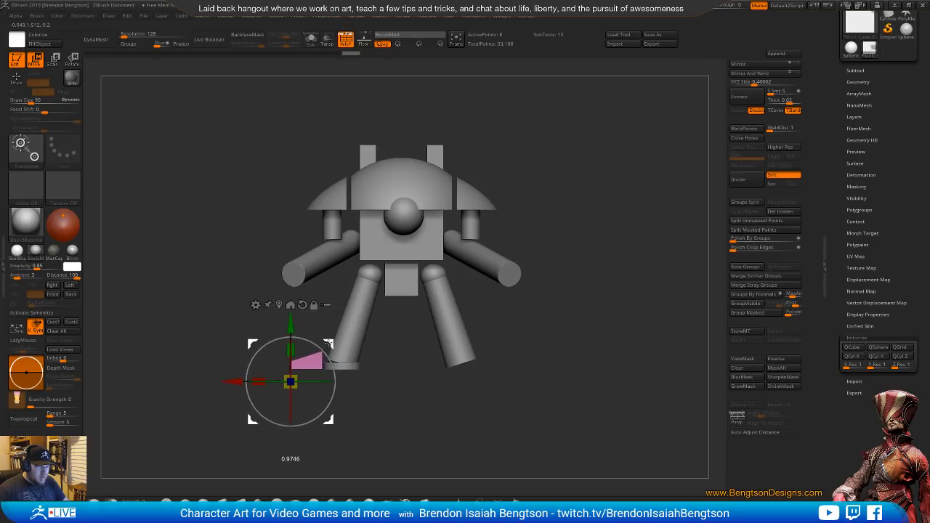
{"action": "left_click", "coordinate": [289, 305]}
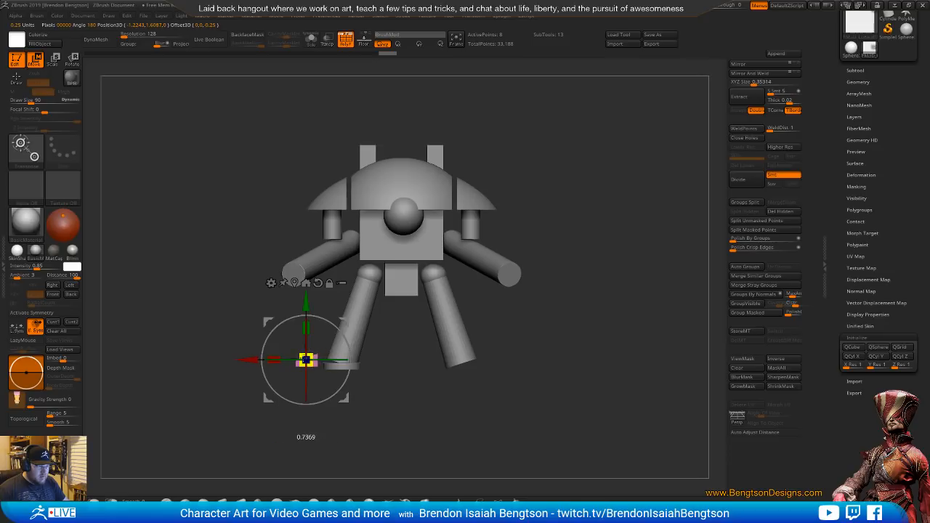
{"action": "left_click_drag", "start_coordinate": [418, 317], "coordinate": [415, 339]}
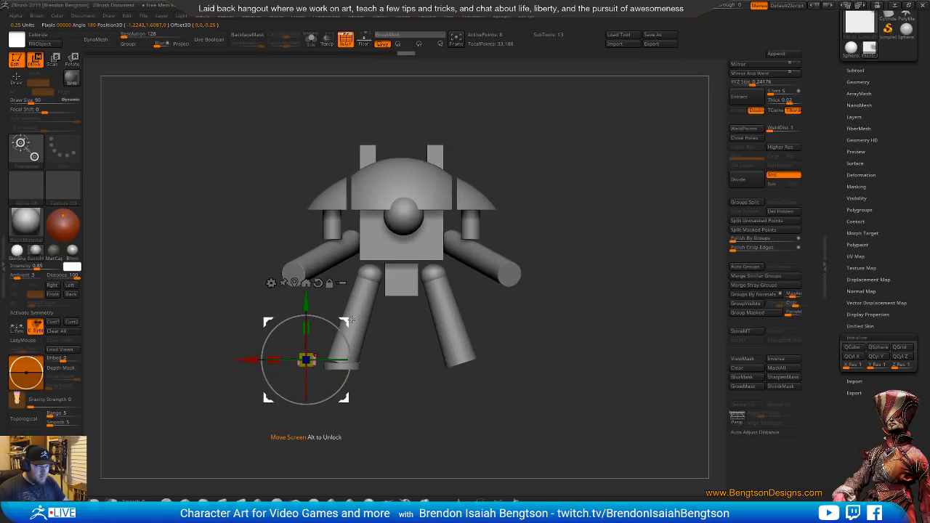
{"action": "left_click_drag", "start_coordinate": [351, 321], "coordinate": [356, 324]}
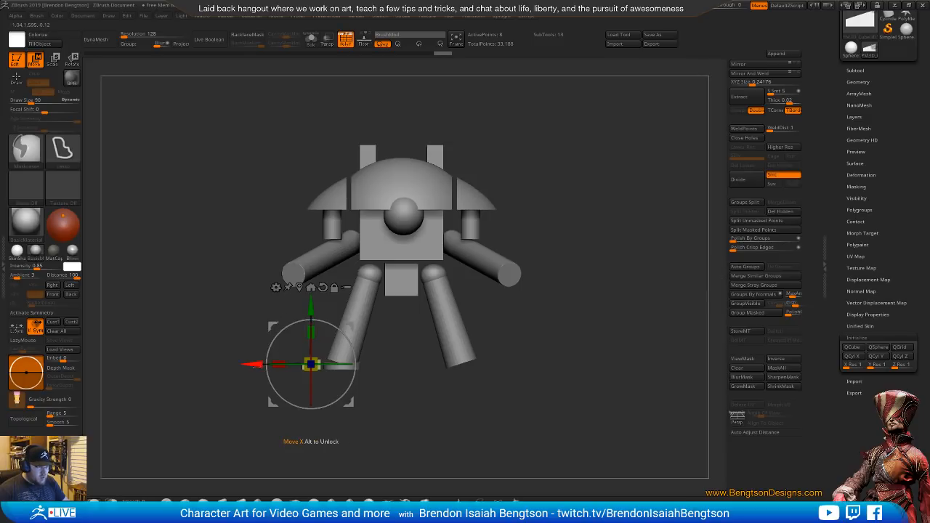
Duplicate the toe to the ankle disc's inner side and to its front, rotating each copy to point outward
{"action": "left_click_drag", "start_coordinate": [252, 364], "coordinate": [315, 365], "text": "ctrl"}
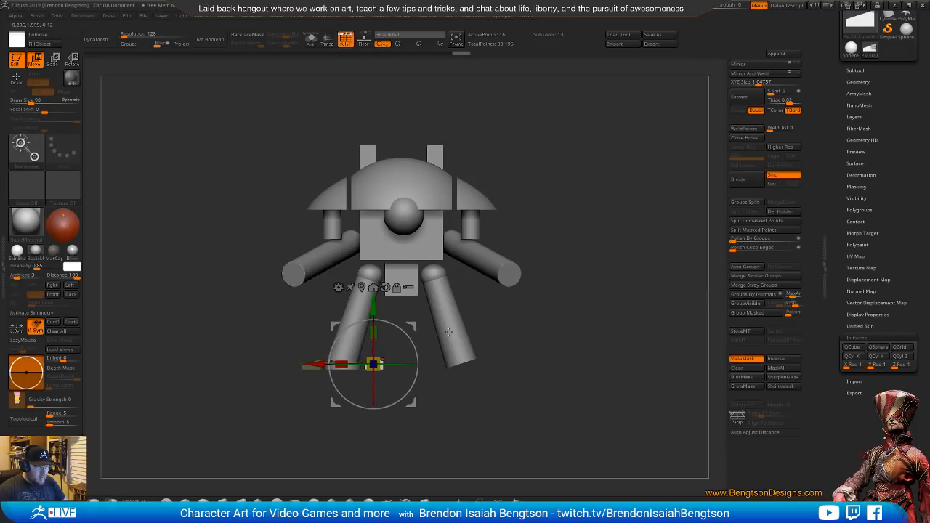
{"action": "left_click_drag", "start_coordinate": [518, 320], "coordinate": [525, 243]}
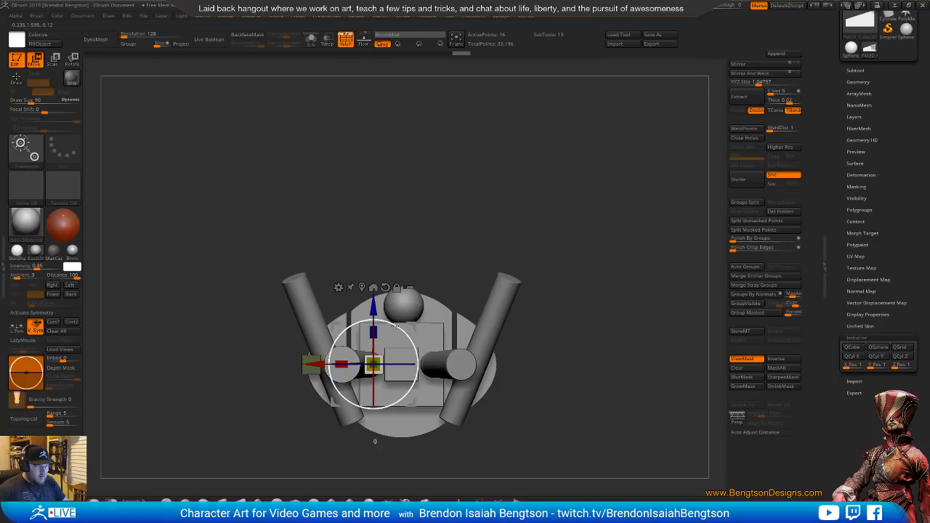
{"action": "left_click_drag", "start_coordinate": [394, 325], "coordinate": [359, 393]}
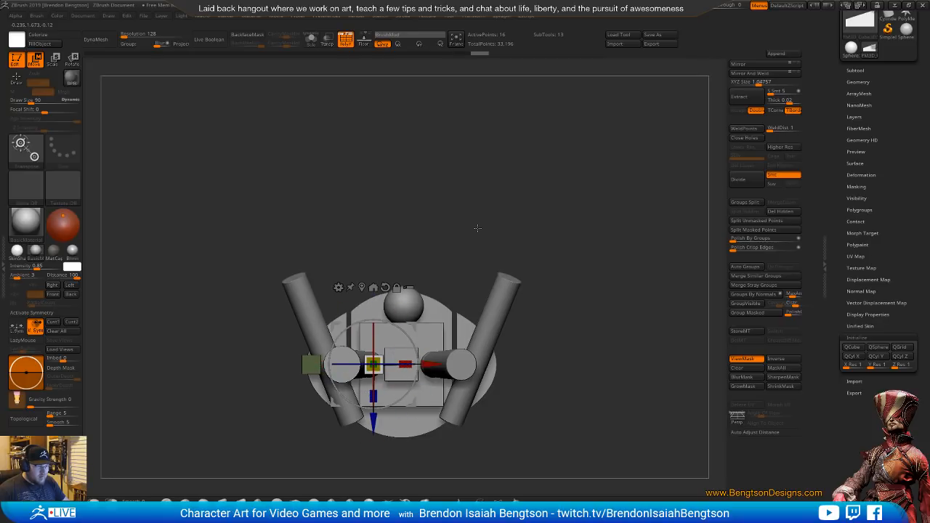
{"action": "left_click_drag", "start_coordinate": [430, 364], "coordinate": [429, 364]}
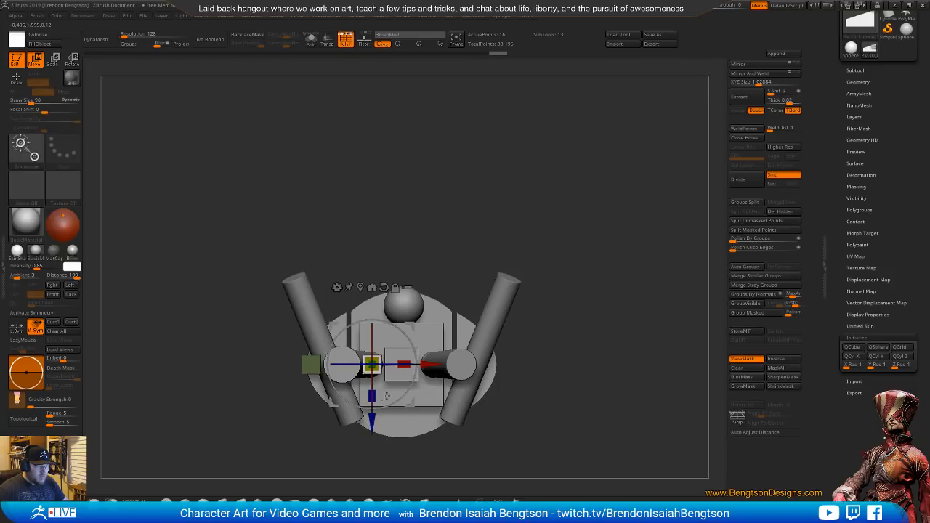
{"action": "left_click_drag", "start_coordinate": [410, 402], "coordinate": [380, 372], "text": "ctrl"}
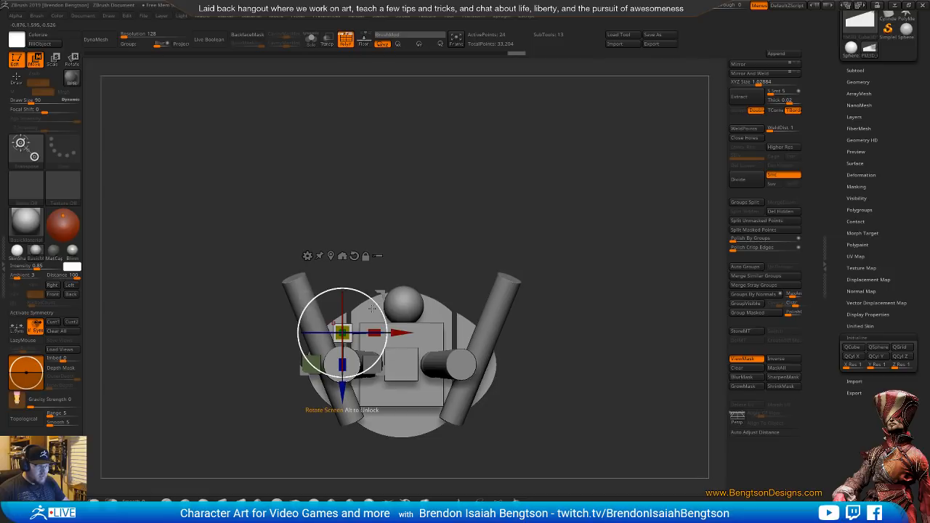
{"action": "left_click_drag", "start_coordinate": [374, 303], "coordinate": [311, 296]}
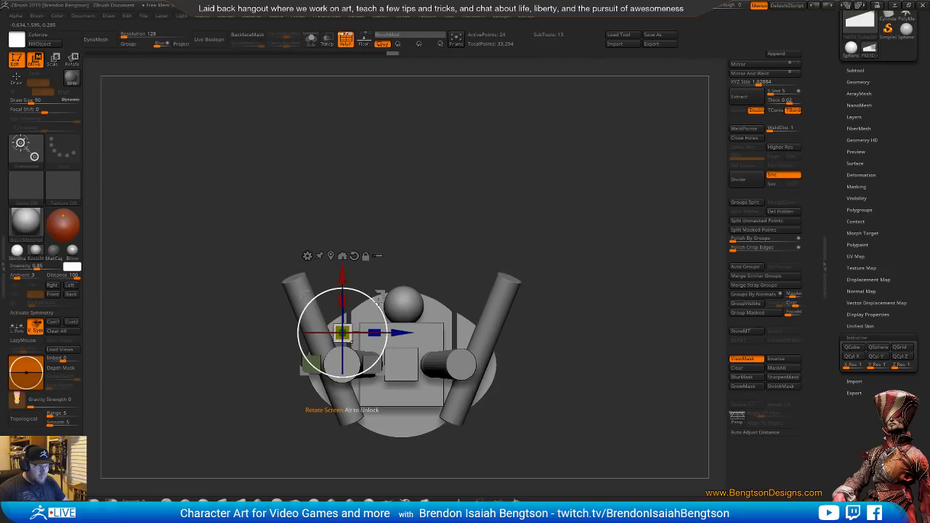
Duplicate the front toe to the back of the ankle disc and adjust its position to complete the foot
{"action": "left_click_drag", "start_coordinate": [381, 293], "coordinate": [380, 357], "text": "ctrl"}
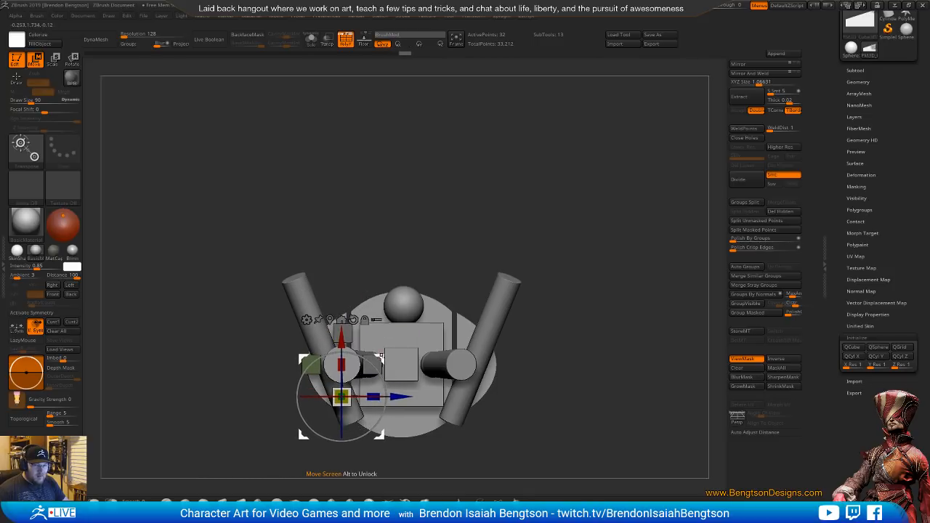
{"action": "key", "text": "ctrl+z"}
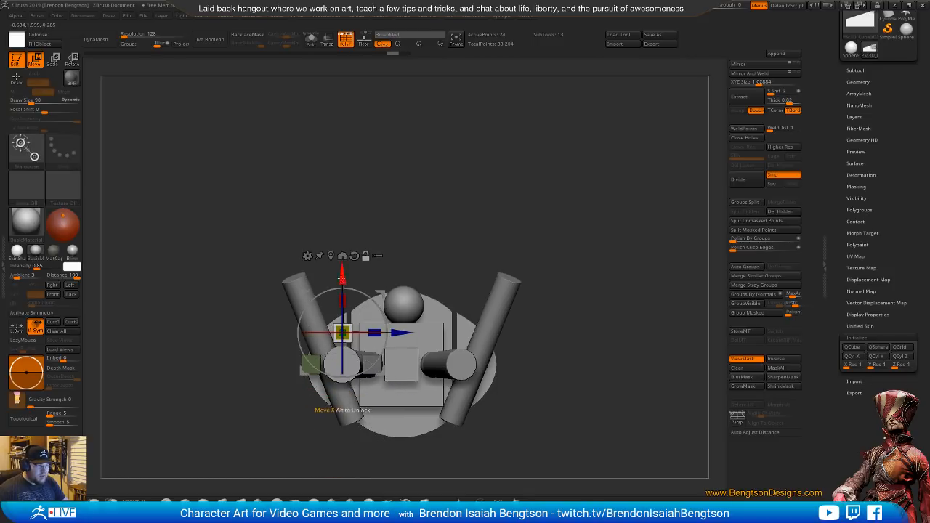
{"action": "left_click_drag", "start_coordinate": [343, 275], "coordinate": [342, 337], "text": "ctrl"}
{"action": "mouse_move", "coordinate": [341, 434]}
{"action": "left_mouse_down"}
{"action": "mouse_move", "coordinate": [331, 423]}
{"action": "mouse_move", "coordinate": [341, 420]}
{"action": "left_mouse_up"}
{"action": "mouse_move", "coordinate": [587, 262]}
{"action": "left_mouse_down"}
{"action": "mouse_move", "coordinate": [596, 404]}
{"action": "mouse_move", "coordinate": [586, 428]}
{"action": "mouse_move", "coordinate": [676, 419]}
{"action": "mouse_move", "coordinate": [611, 407]}
{"action": "mouse_move", "coordinate": [660, 286]}
{"action": "left_mouse_up"}
{"action": "key", "text": "q"}
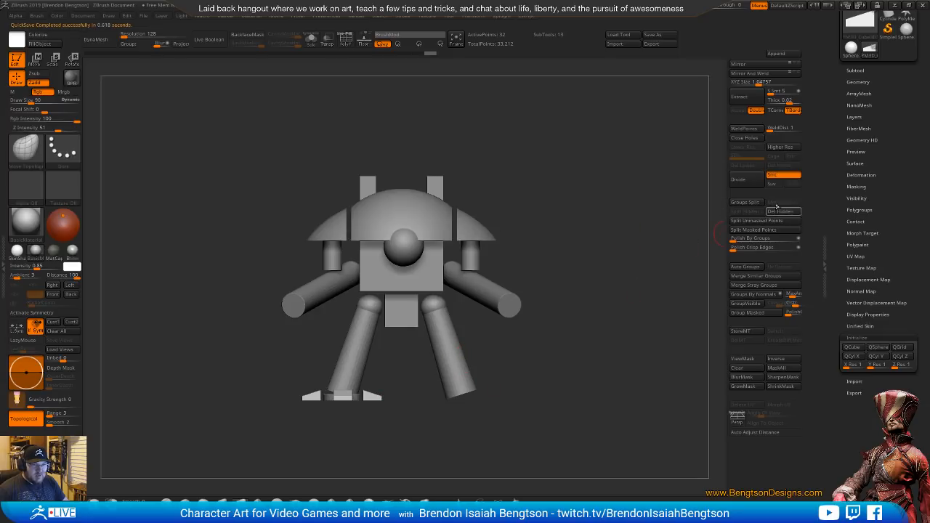
Mirror and weld the toes, and the ankle disc subtool, across to the opposite leg
{"action": "left_click", "coordinate": [771, 74]}
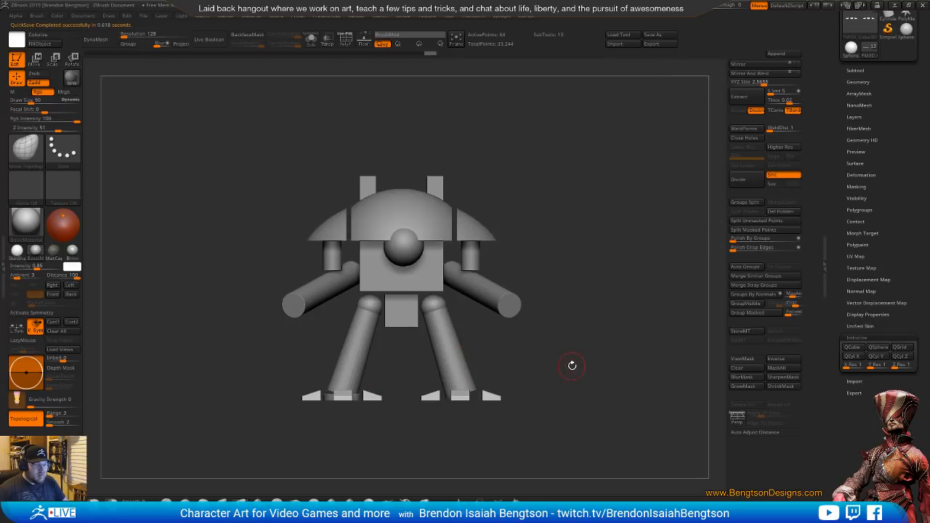
{"action": "left_click", "coordinate": [358, 397], "text": "alt"}
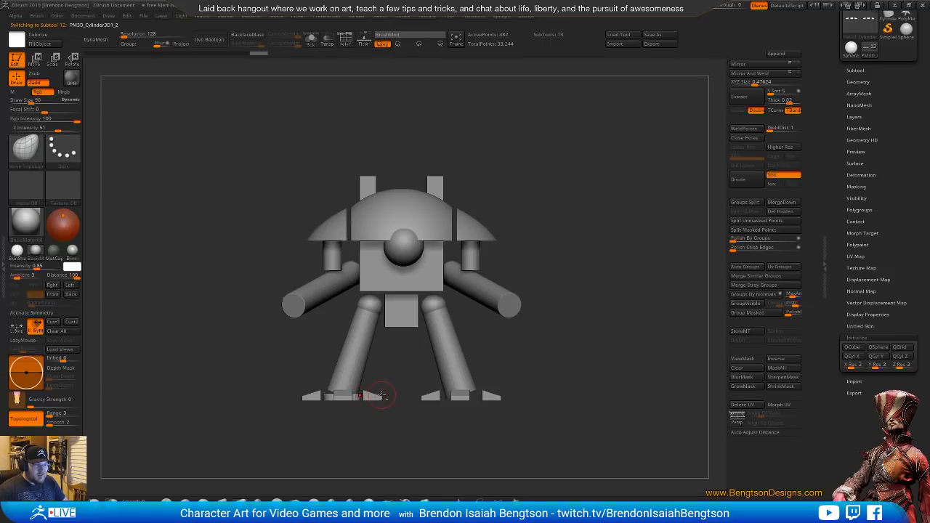
{"action": "left_click", "coordinate": [763, 73]}
Raise the see-through over the Imperial Knight photo, turn on perspective, and reposition the model beside it for comparison
{"action": "left_click_drag", "start_coordinate": [536, 388], "coordinate": [511, 361]}
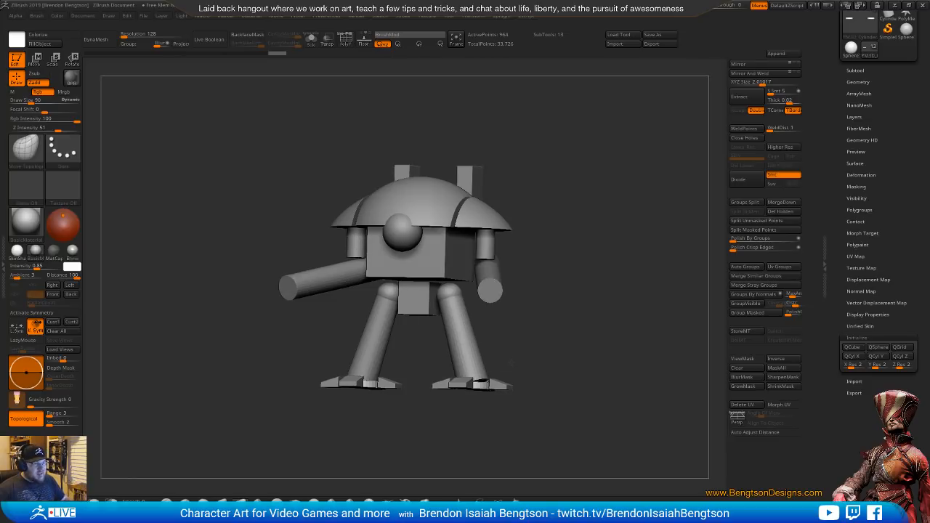
{"action": "left_click_drag", "start_coordinate": [512, 362], "coordinate": [576, 316]}
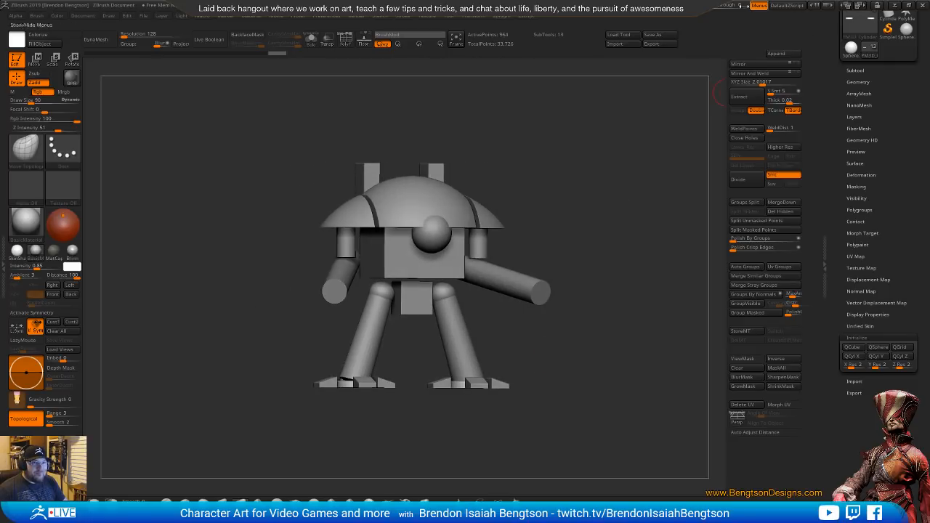
{"action": "left_click_drag", "start_coordinate": [711, 7], "coordinate": [720, 6]}
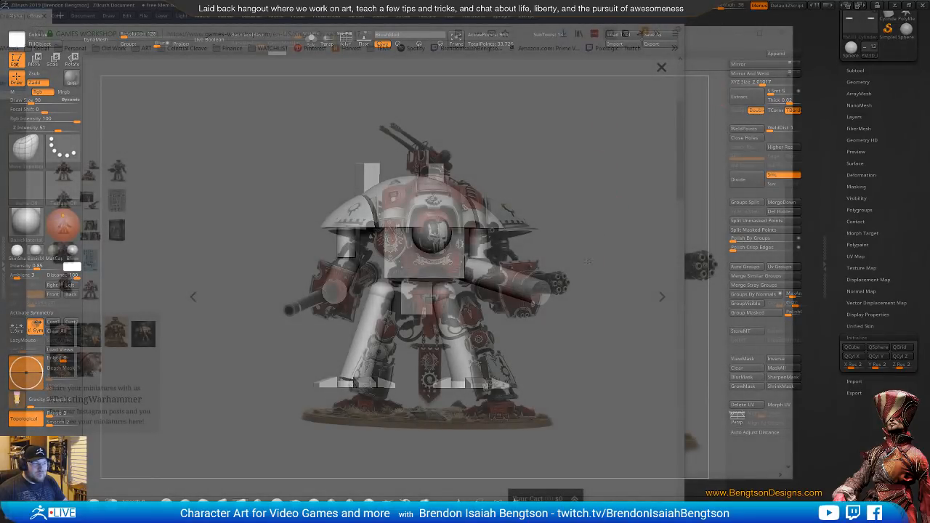
{"action": "left_click_drag", "start_coordinate": [587, 261], "coordinate": [426, 286]}
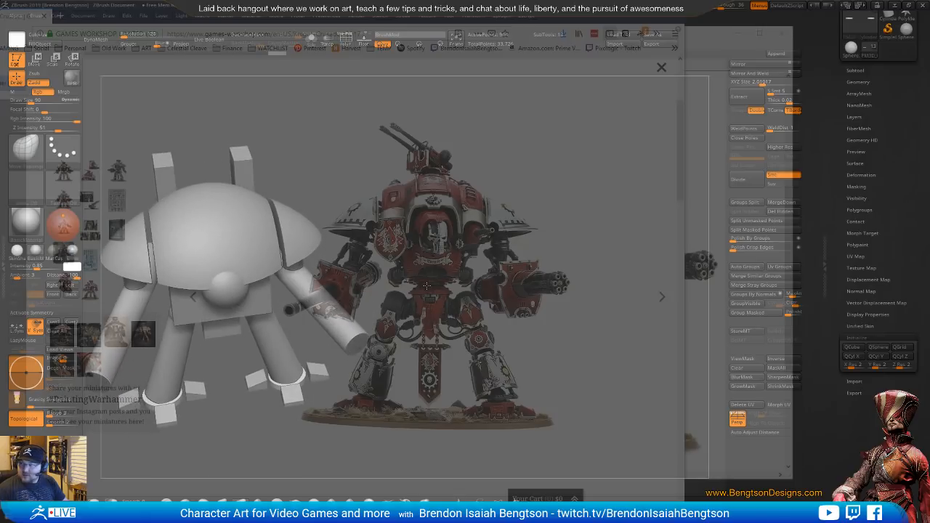
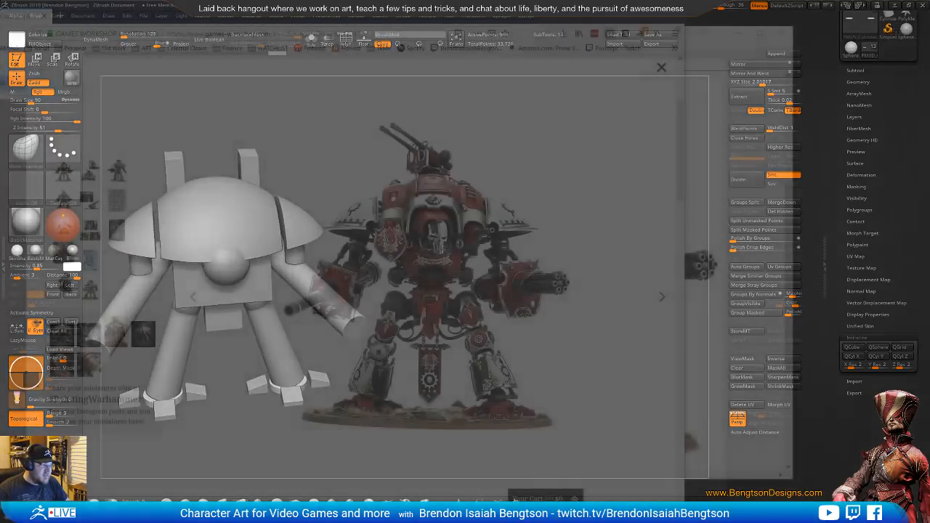
Compare the blockout's proportions with the Knight Crusader photo, viewing the model from the front, side and back
{"action": "left_click_drag", "start_coordinate": [441, 250], "coordinate": [499, 261]}
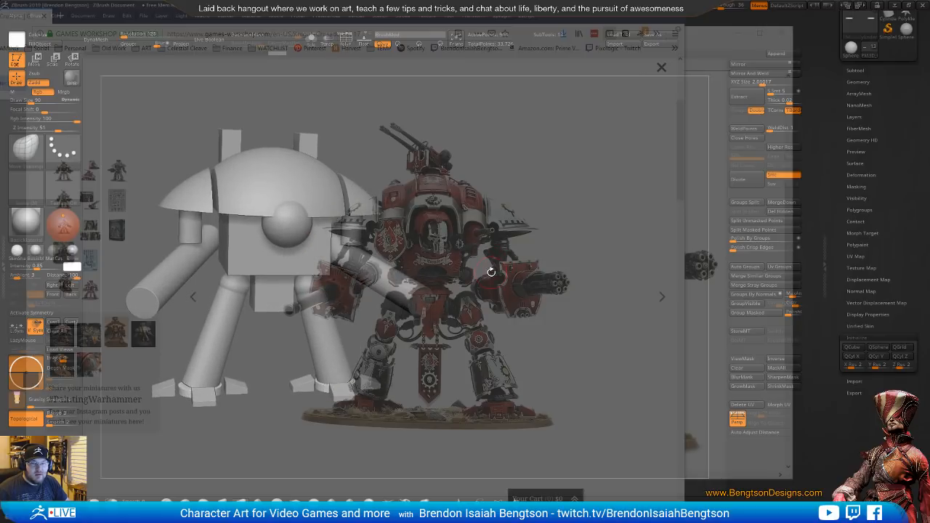
{"action": "left_click_drag", "start_coordinate": [491, 271], "coordinate": [513, 242]}
{"action": "left_click_drag", "start_coordinate": [484, 280], "coordinate": [513, 284]}
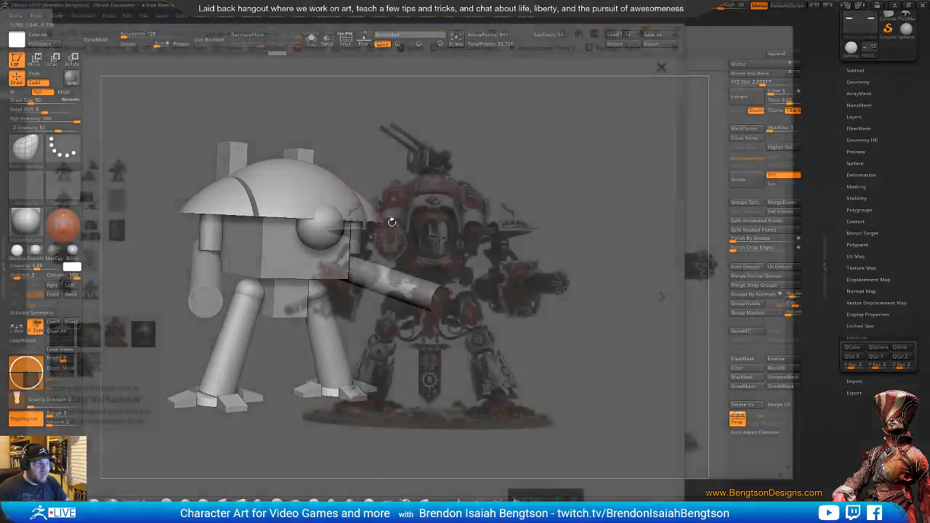
{"action": "left_click_drag", "start_coordinate": [392, 220], "coordinate": [455, 204]}
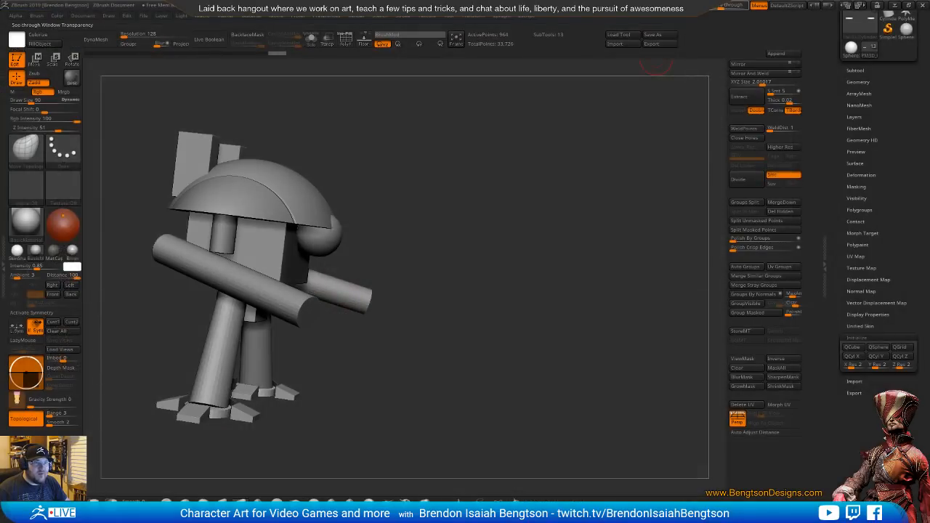
{"action": "left_click_drag", "start_coordinate": [423, 297], "coordinate": [485, 312]}
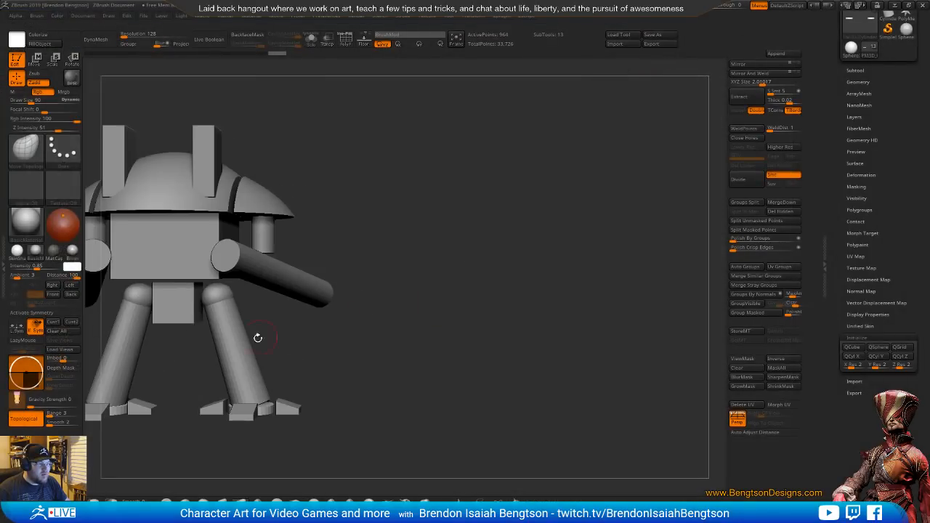
{"action": "left_click_drag", "start_coordinate": [257, 336], "coordinate": [415, 327], "text": "alt"}
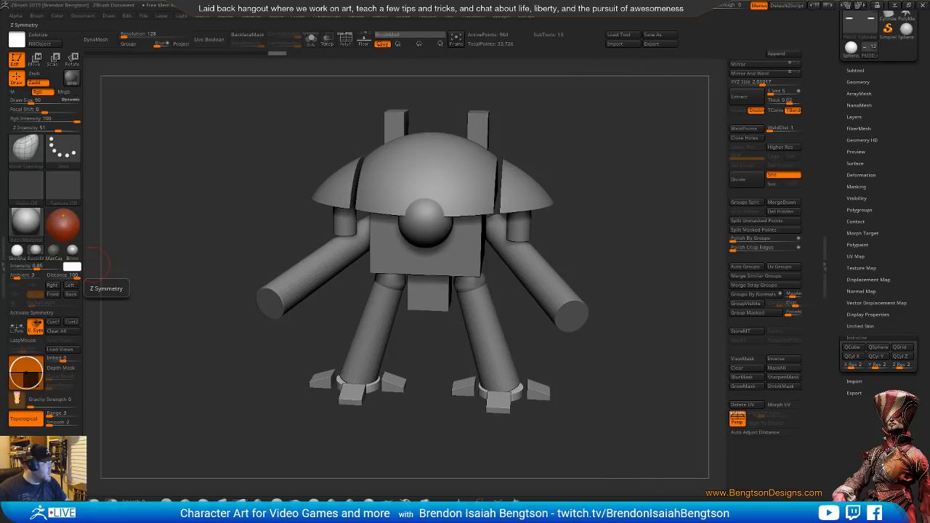
{"action": "left_click_drag", "start_coordinate": [0, 33], "coordinate": [17, 24]}
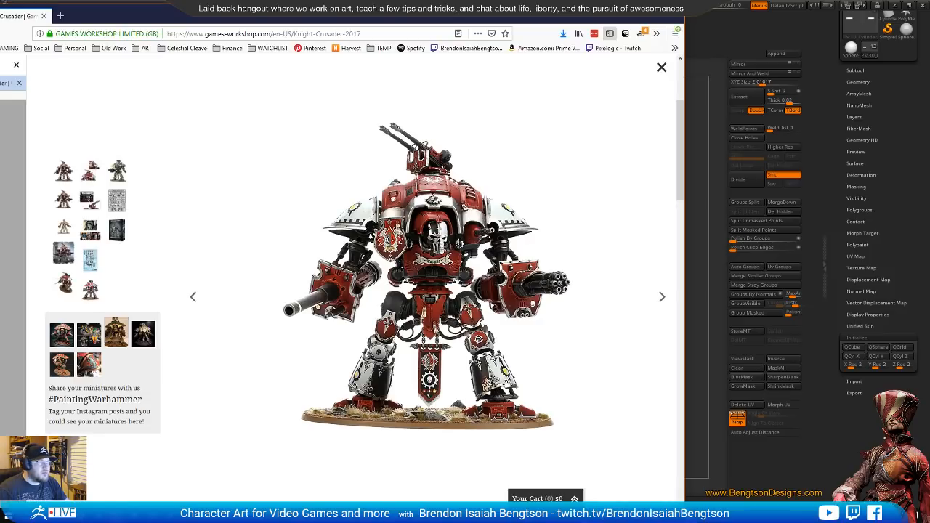
{"action": "left_click_drag", "start_coordinate": [363, 13], "coordinate": [0, 21]}
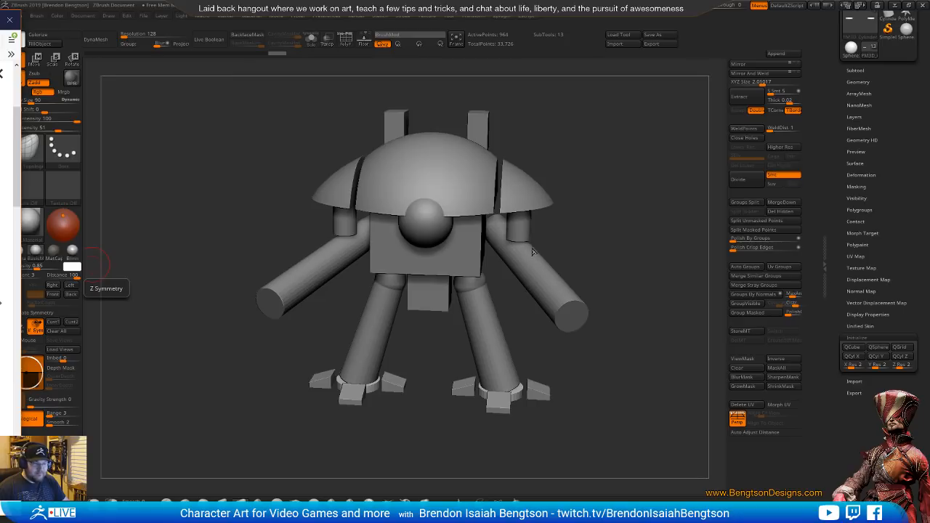
{"action": "right_click_drag", "start_coordinate": [535, 252], "coordinate": [445, 329]}
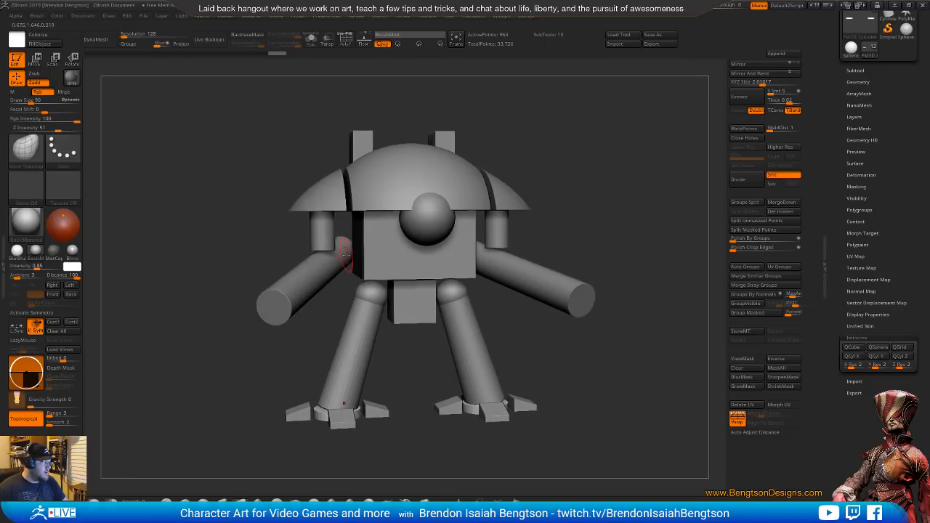
Select the central dome subtool and display its polyframe to inspect the topology
{"action": "left_click", "coordinate": [385, 174], "text": "alt"}
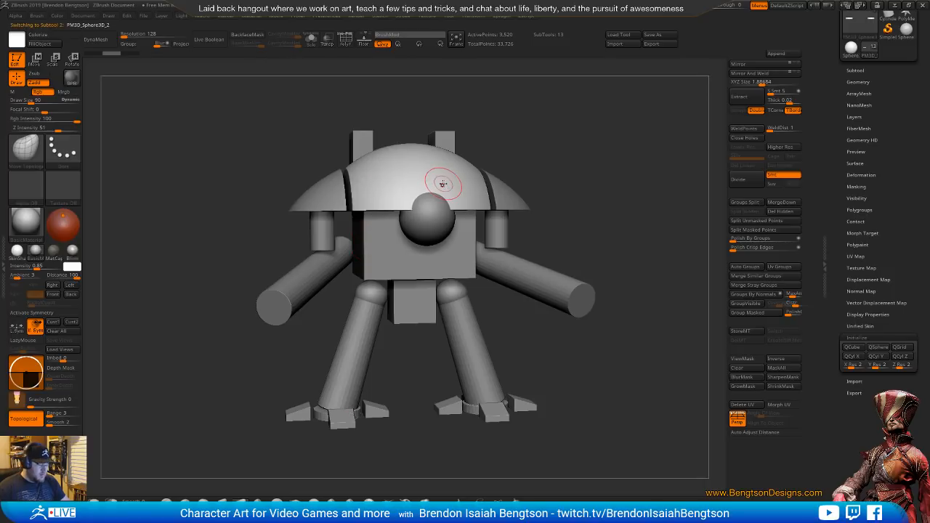
{"action": "key", "text": "shift+f"}
{"action": "right_click_drag", "start_coordinate": [442, 186], "coordinate": [478, 306]}
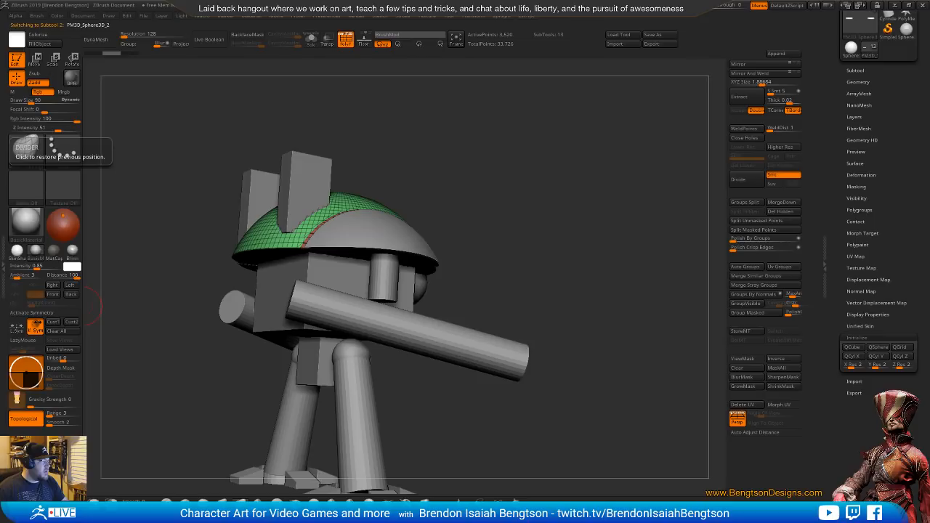
Examine the Knight Crusader gallery photos in the browser from the front, side and back, focusing on the carapace shape
{"action": "left_click_drag", "start_coordinate": [0, 51], "coordinate": [397, 24]}
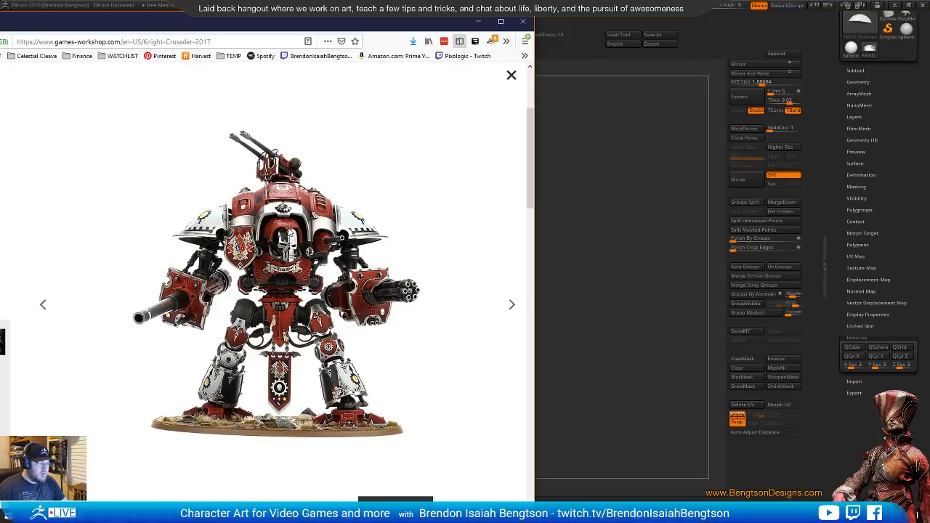
{"action": "left_click_drag", "start_coordinate": [289, 230], "coordinate": [312, 267]}
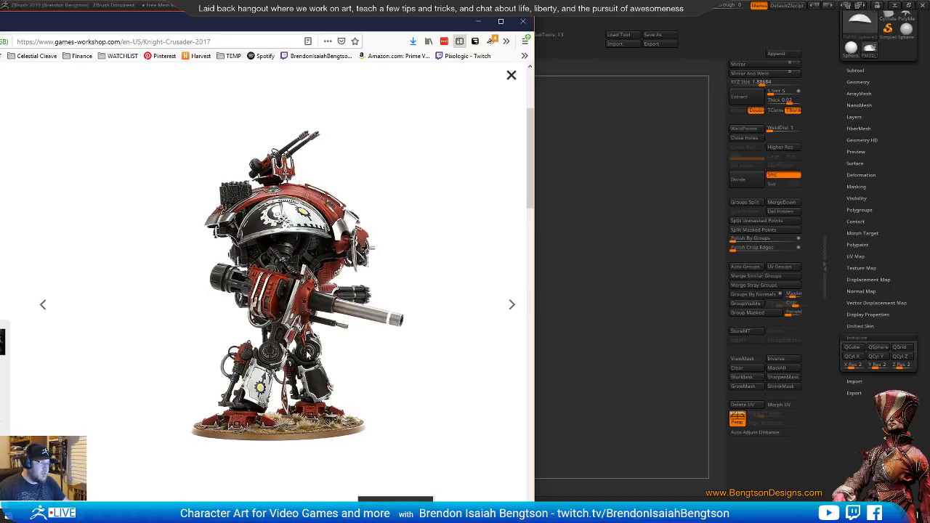
{"action": "key", "text": "Right"}
{"action": "key", "text": "Right"}
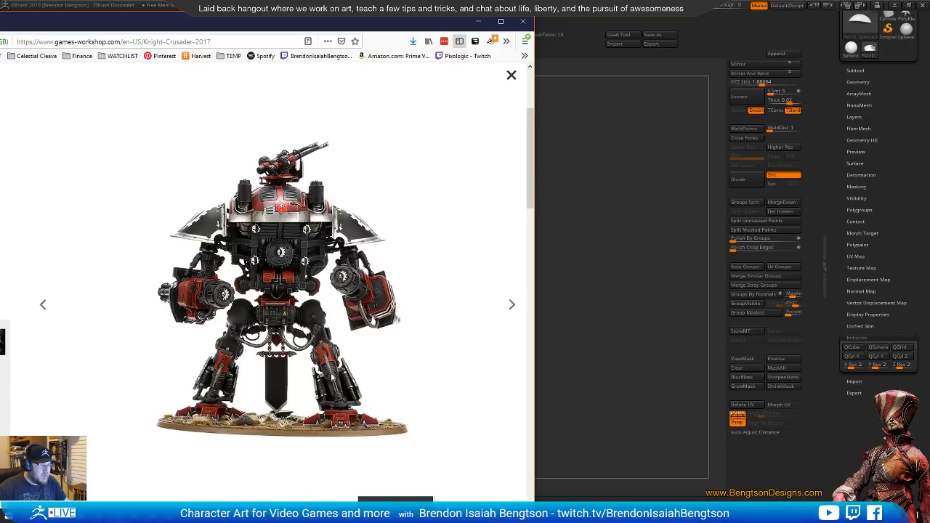
{"action": "key", "text": "Right"}
{"action": "key", "text": "Right"}
{"action": "key", "text": "Right"}
{"action": "key", "text": "Right"}
{"action": "key", "text": "Right"}
{"action": "key", "text": "Right"}
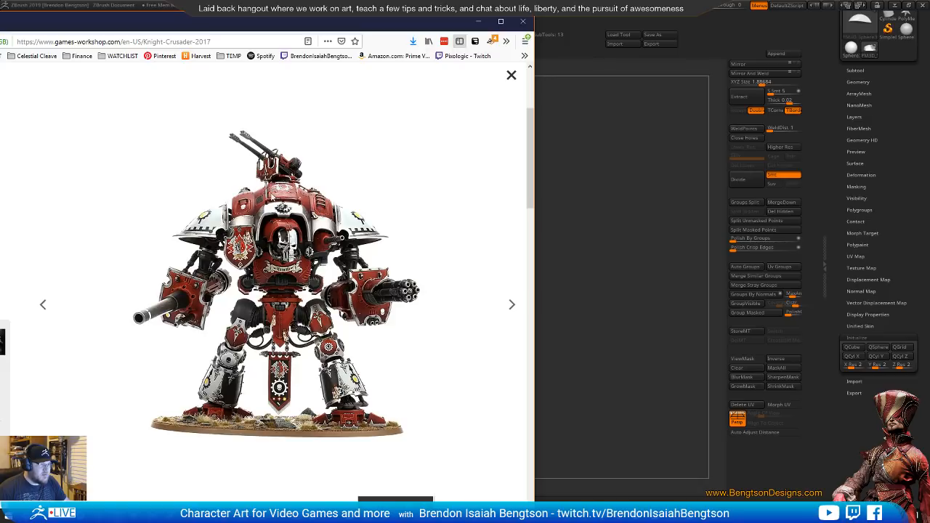
{"action": "key", "text": "Right"}
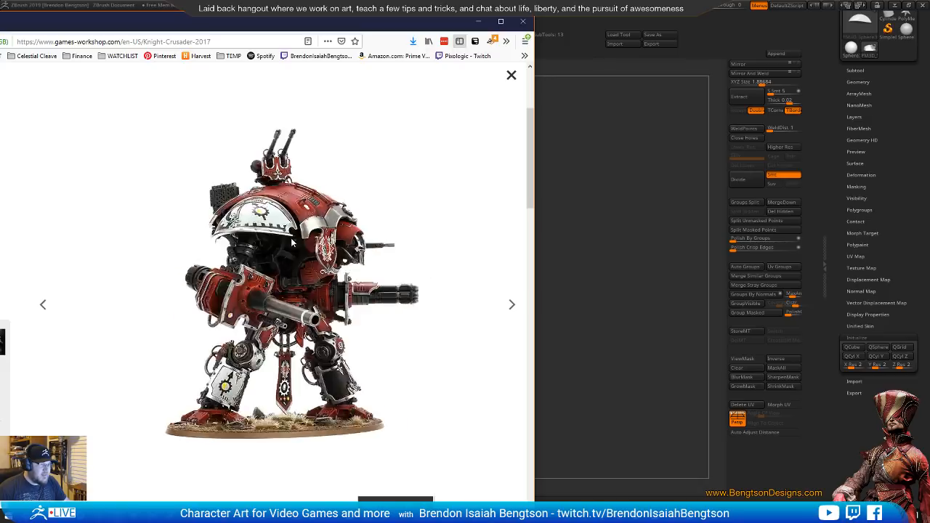
{"action": "key", "text": "Right"}
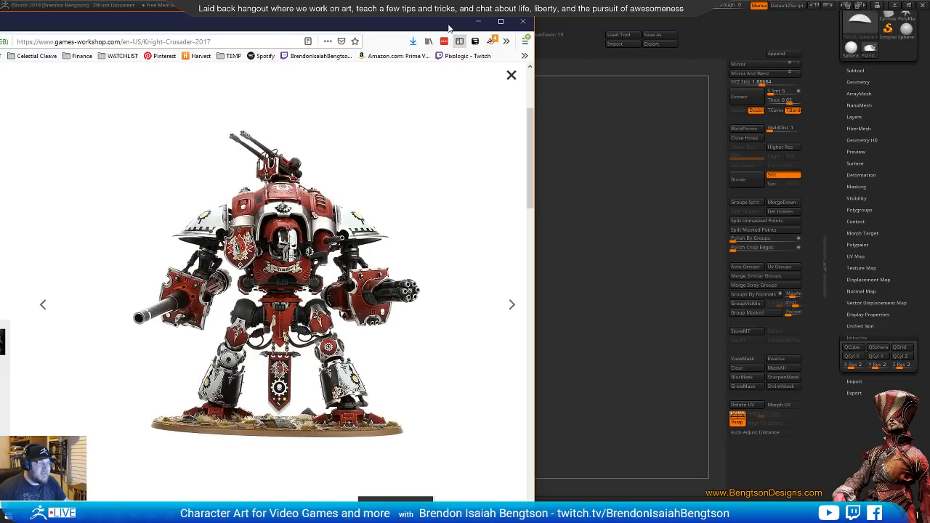
{"action": "left_click", "coordinate": [478, 21]}
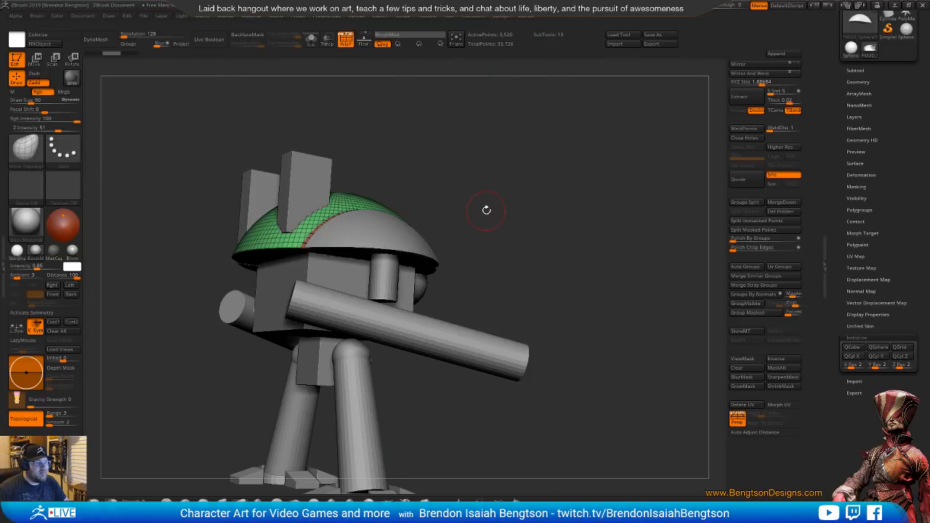
Try ZRemeshing the central dome with the default settings
{"action": "left_click_drag", "start_coordinate": [565, 283], "coordinate": [443, 300]}
{"action": "right_click_drag", "start_coordinate": [443, 300], "coordinate": [446, 273], "text": "alt"}
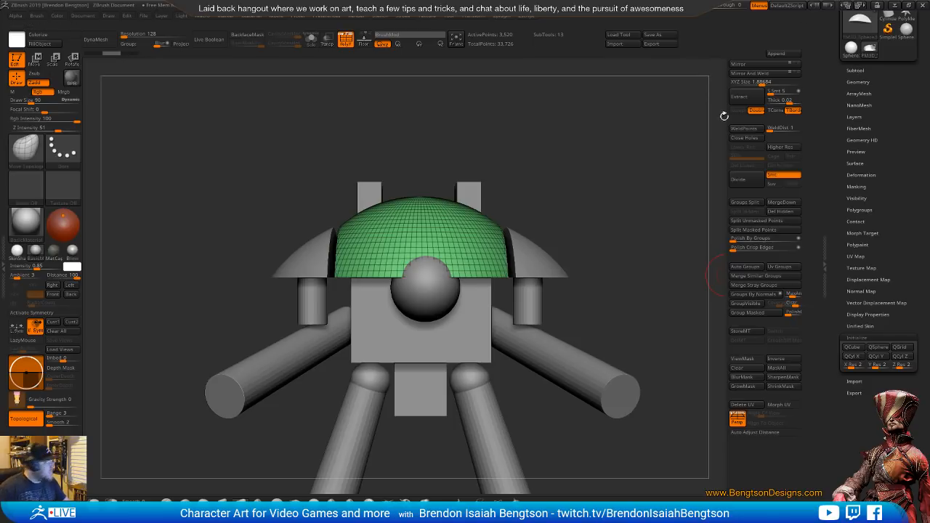
{"action": "left_click", "coordinate": [857, 82]}
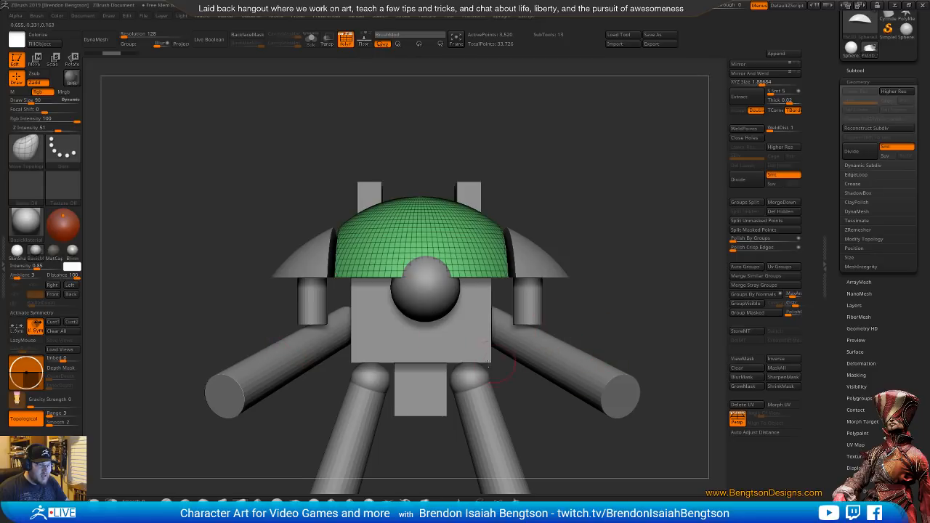
{"action": "left_click_drag", "start_coordinate": [571, 391], "coordinate": [547, 332], "text": "alt"}
{"action": "mouse_move", "coordinate": [532, 364]}
{"action": "left_mouse_down", "text": "alt"}
{"action": "mouse_move", "coordinate": [524, 350]}
{"action": "mouse_move", "coordinate": [533, 362]}
{"action": "left_mouse_up", "text": "alt"}
{"action": "left_click_drag", "start_coordinate": [571, 390], "coordinate": [480, 392]}
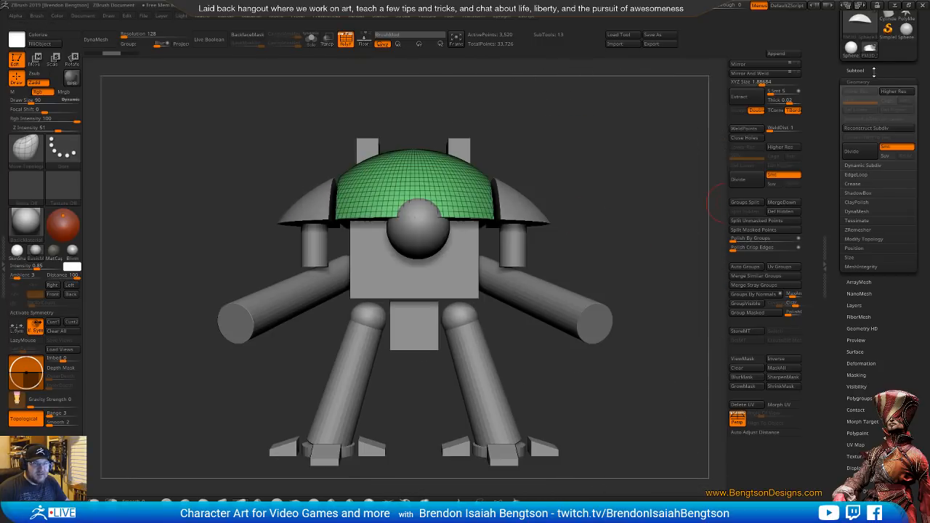
{"action": "left_click", "coordinate": [857, 231]}
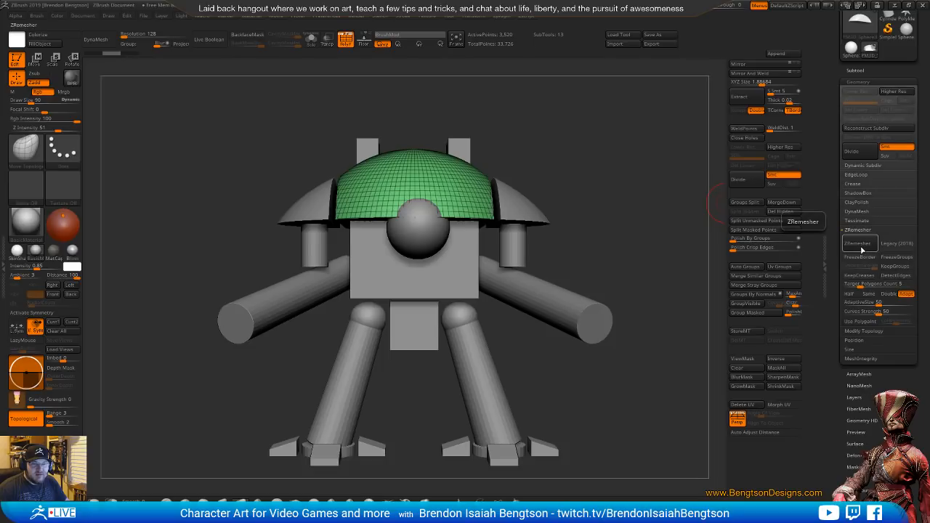
{"action": "left_click", "coordinate": [857, 242]}
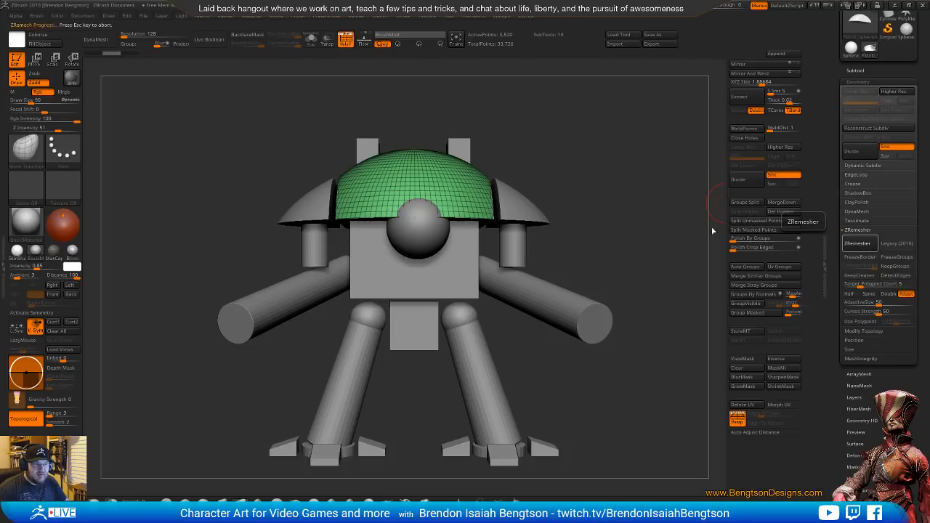
{"action": "right_click_drag", "start_coordinate": [442, 189], "coordinate": [517, 228]}
{"action": "key", "text": "ctrl+z"}
Turn on DetectEdges and try ZRemeshing the central dome with it
{"action": "left_click", "coordinate": [897, 276]}
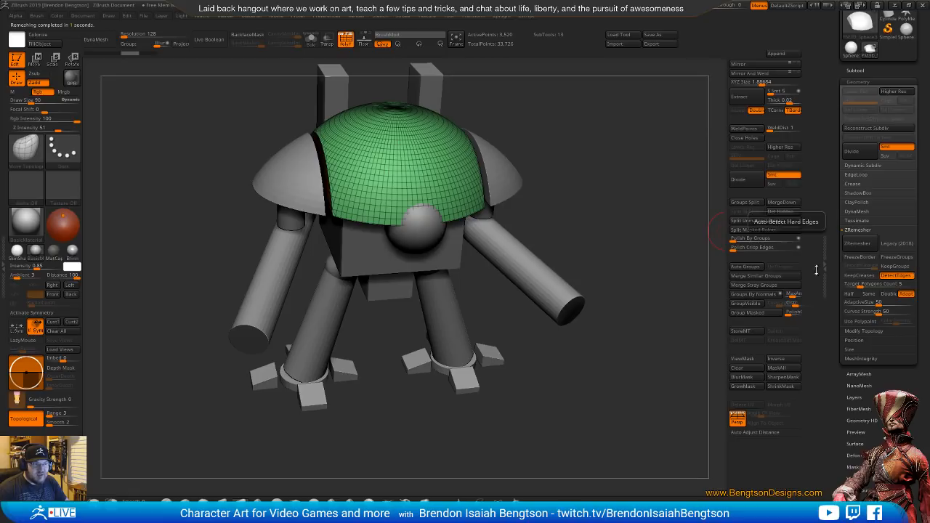
{"action": "right_click_drag", "start_coordinate": [280, 95], "coordinate": [267, 184], "text": "alt"}
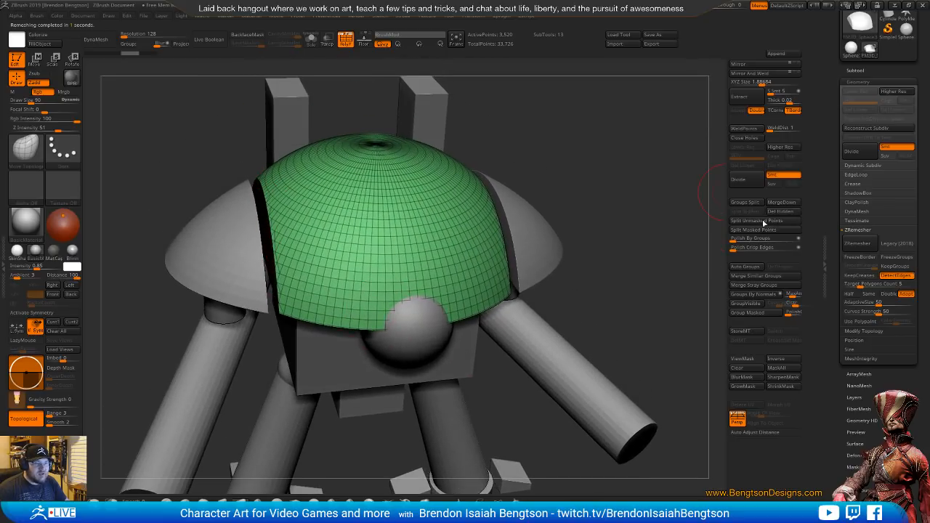
{"action": "left_click", "coordinate": [857, 243]}
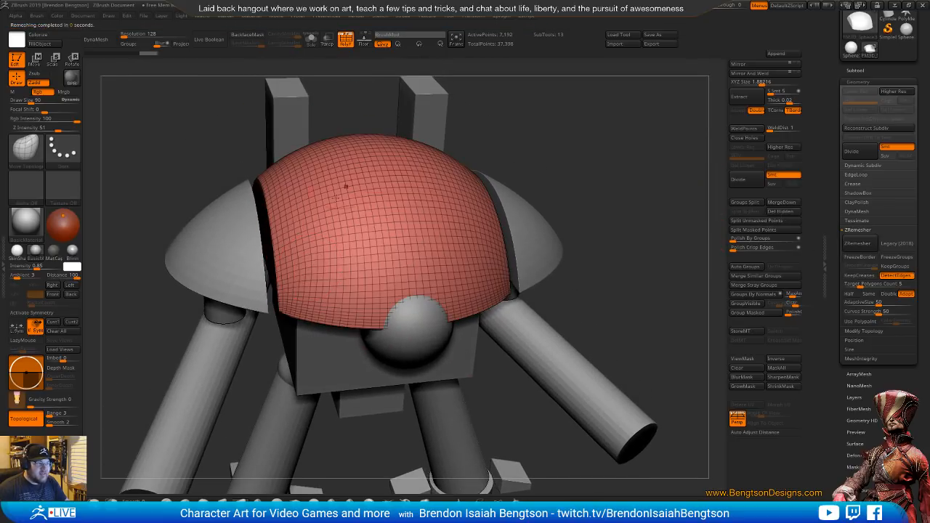
{"action": "right_click_drag", "start_coordinate": [399, 269], "coordinate": [501, 299]}
{"action": "key", "text": "ctrl+z"}
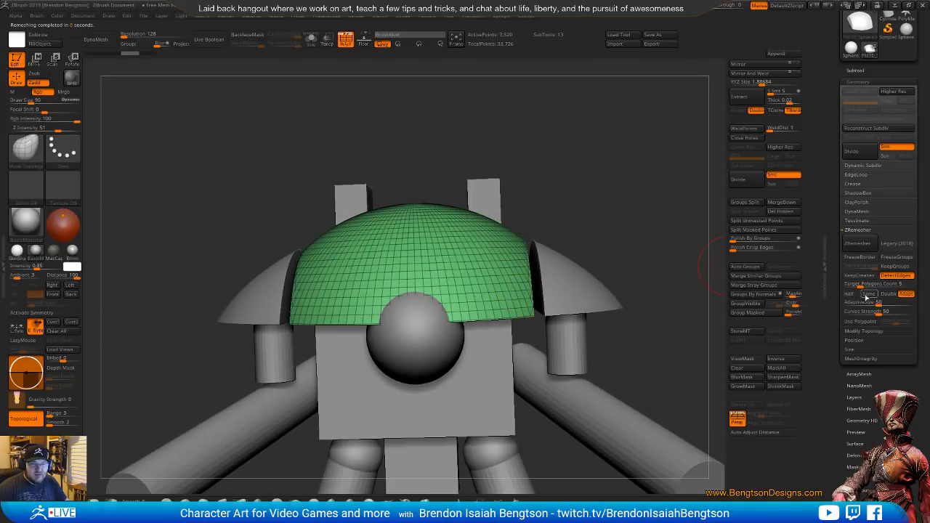
ZRemesh the central dome with AdaptiveSize 20, Curves Strength 20 and the polygon count set to Same
{"action": "key", "text": "Tab"}
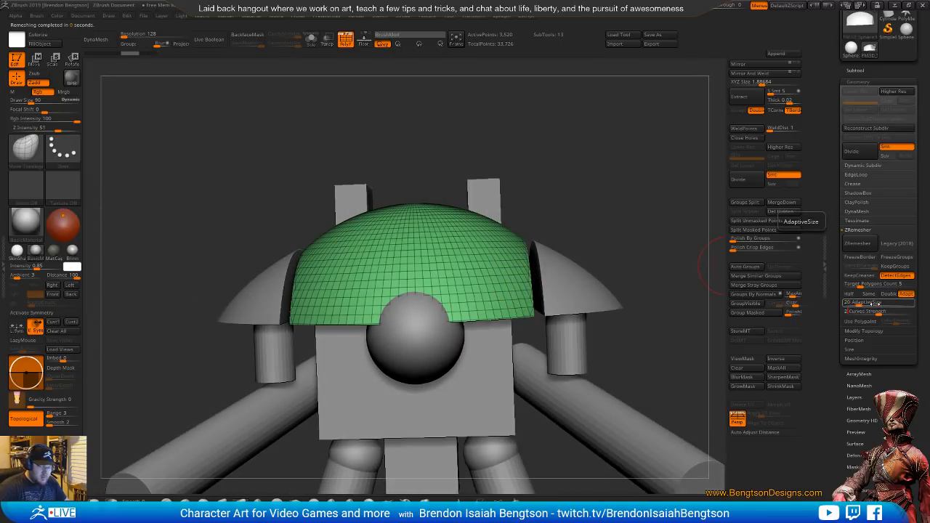
{"action": "type", "text": "20"}
{"action": "key", "text": "Tab"}
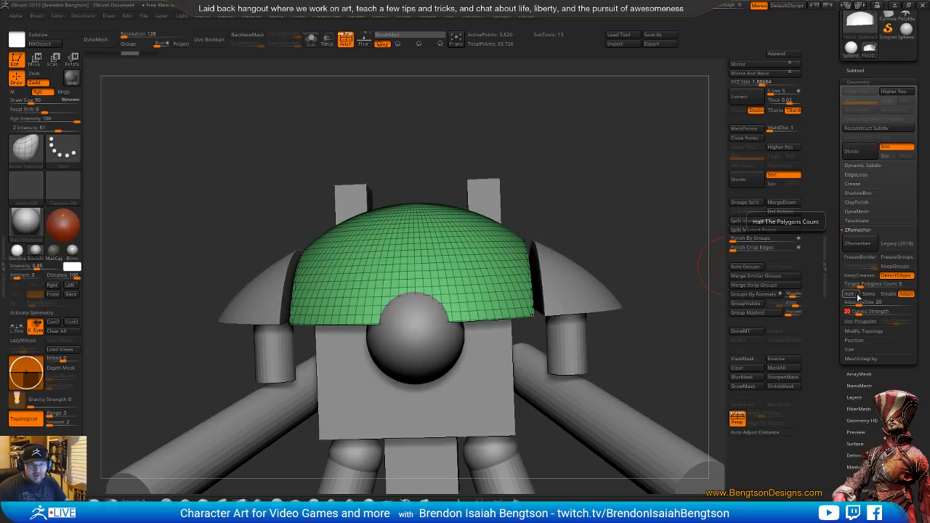
{"action": "left_click", "coordinate": [869, 294]}
{"action": "left_click", "coordinate": [864, 245]}
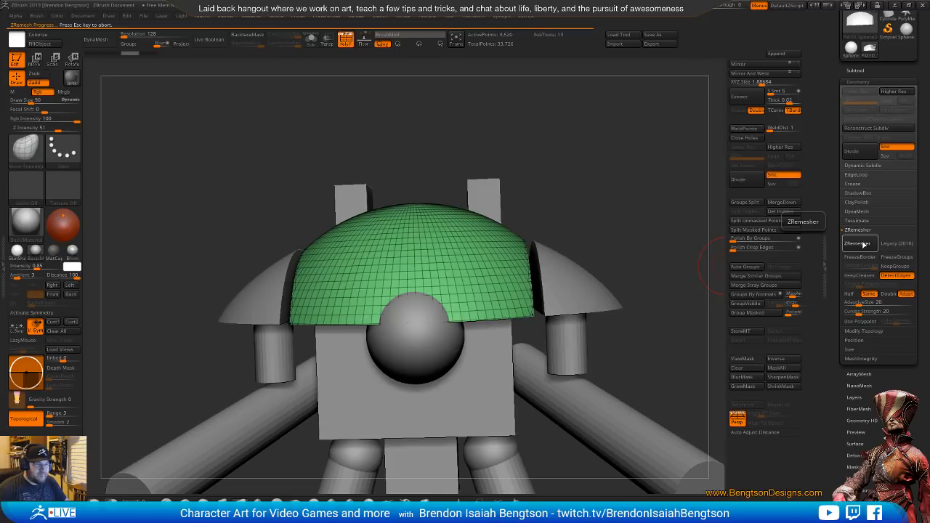
{"action": "left_click_drag", "start_coordinate": [624, 265], "coordinate": [529, 302]}
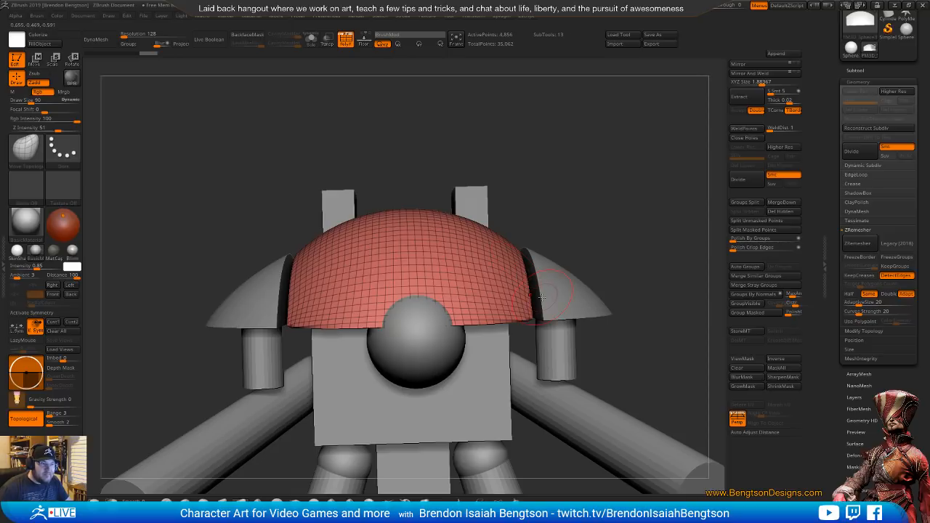
{"action": "right_click_drag", "start_coordinate": [523, 313], "coordinate": [513, 343]}
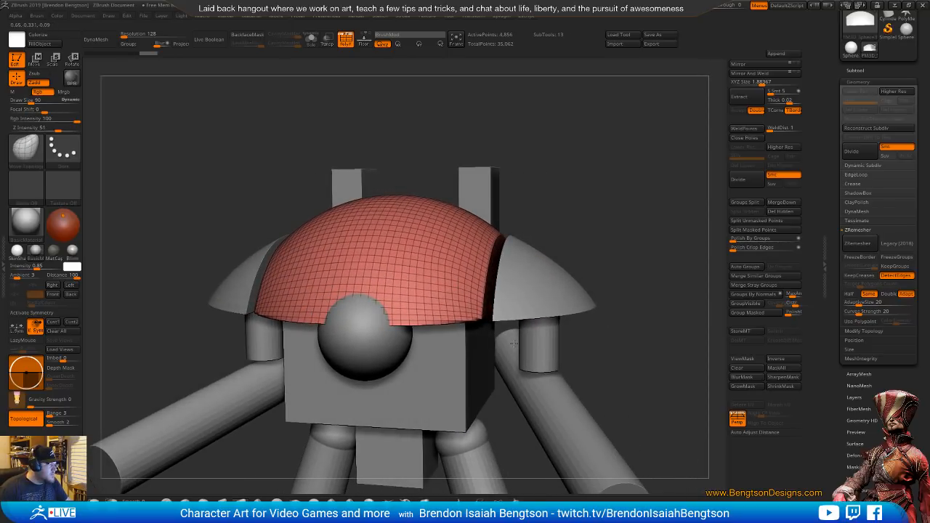
Bring back the Knight Crusader photos and study how the carapace curves in the front, three-quarter and side views
{"action": "left_click_drag", "start_coordinate": [0, 36], "coordinate": [295, 44]}
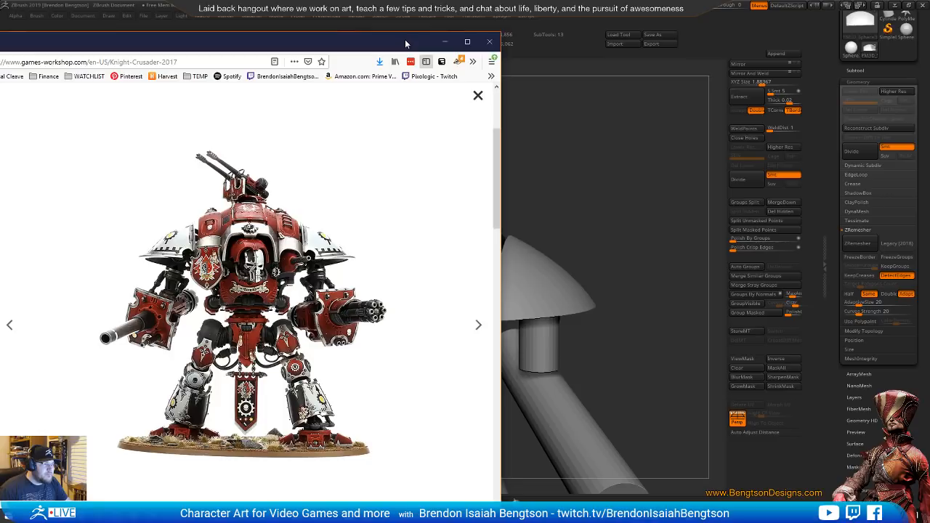
{"action": "key", "text": "Right"}
{"action": "key", "text": "Right"}
{"action": "key", "text": "Right"}
{"action": "key", "text": "Right"}
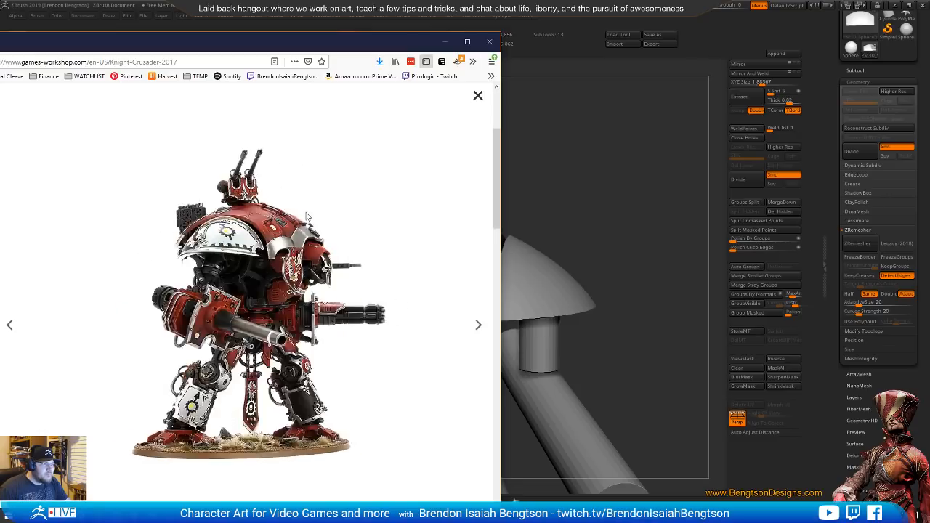
{"action": "key", "text": "Right"}
{"action": "key", "text": "Right"}
{"action": "key", "text": "Right"}
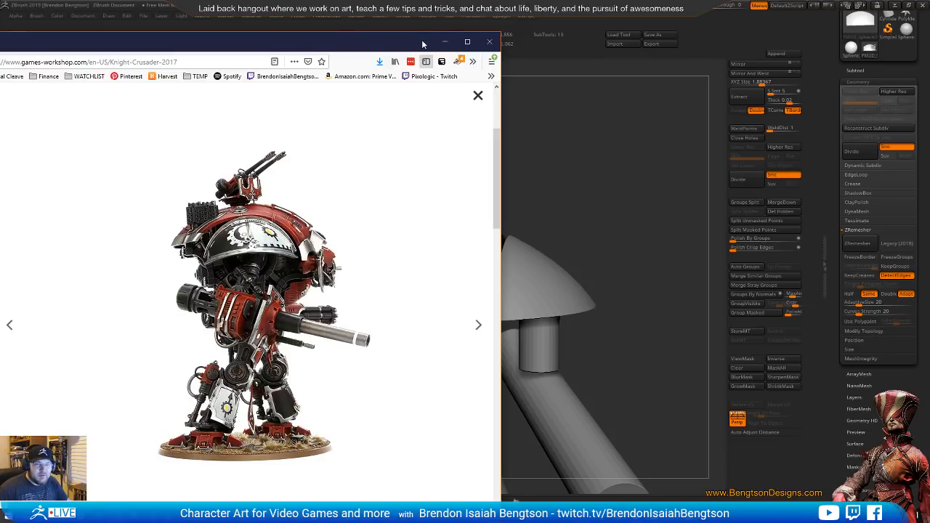
{"action": "left_click_drag", "start_coordinate": [419, 47], "coordinate": [4, 16]}
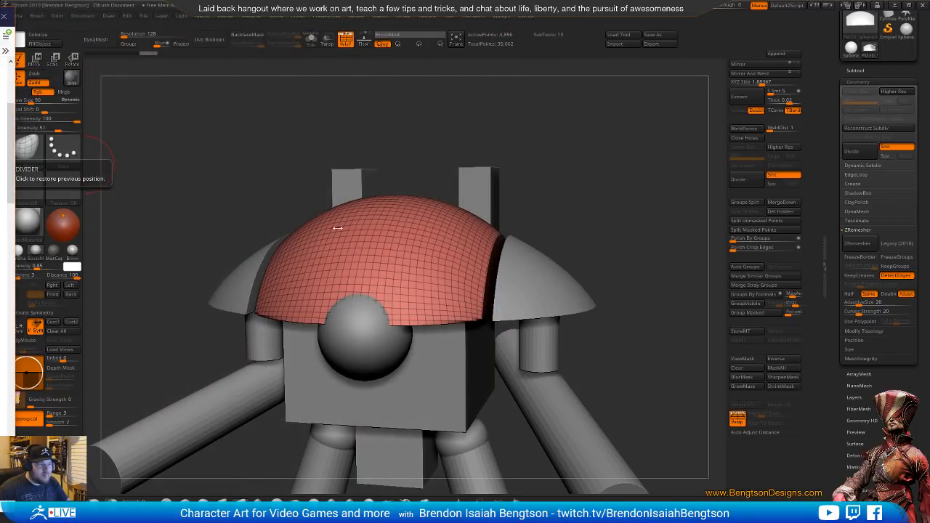
Place the Knight Crusader front photo behind the ZBrush window, make the window see-through and align the model's front view over it
{"action": "right_click_drag", "start_coordinate": [440, 265], "coordinate": [419, 280]}
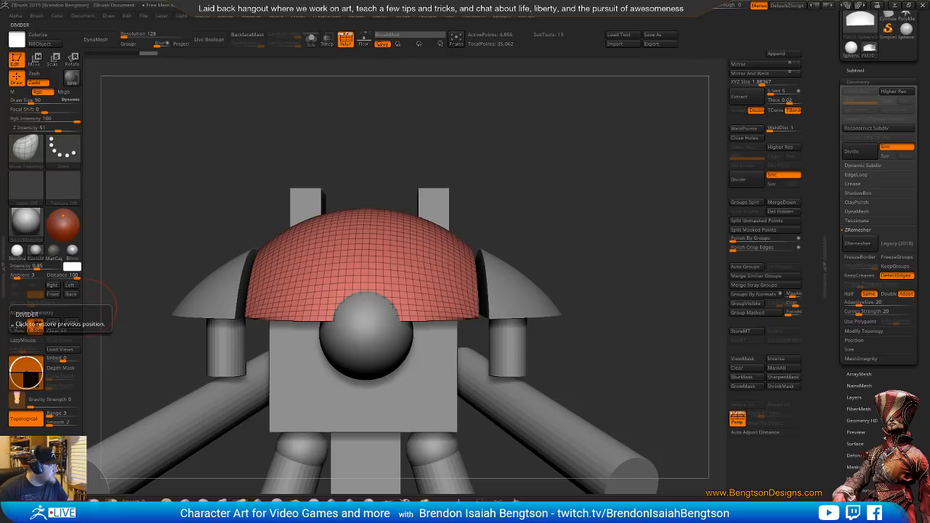
{"action": "left_click_drag", "start_coordinate": [0, 109], "coordinate": [513, 64]}
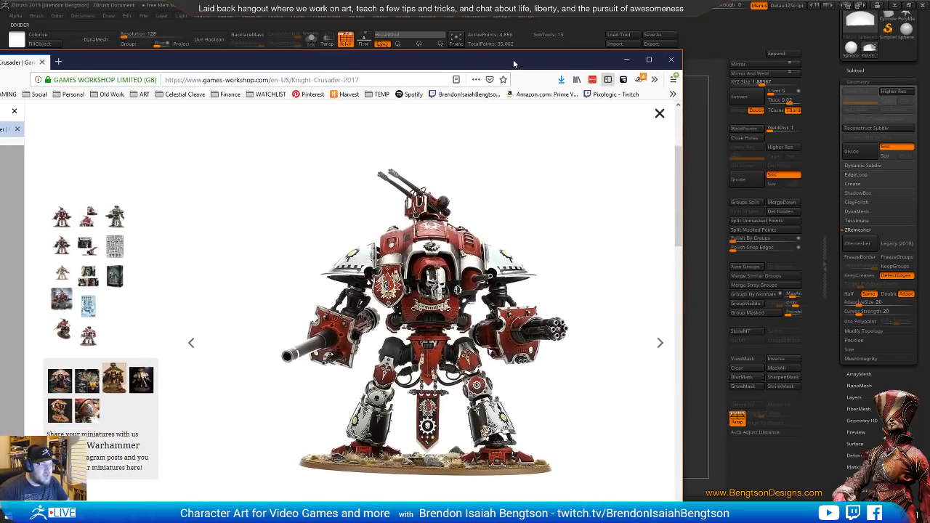
{"action": "left_click", "coordinate": [614, 25]}
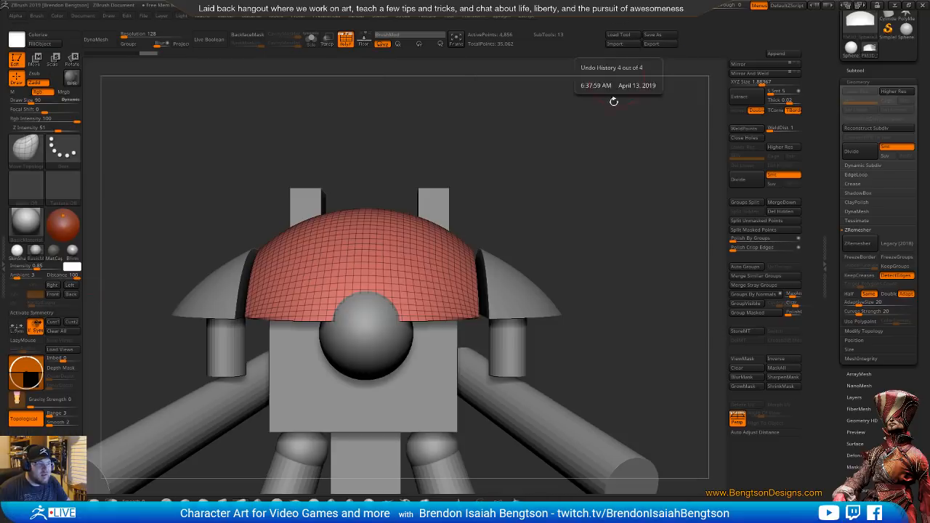
{"action": "left_click_drag", "start_coordinate": [557, 293], "coordinate": [559, 198]}
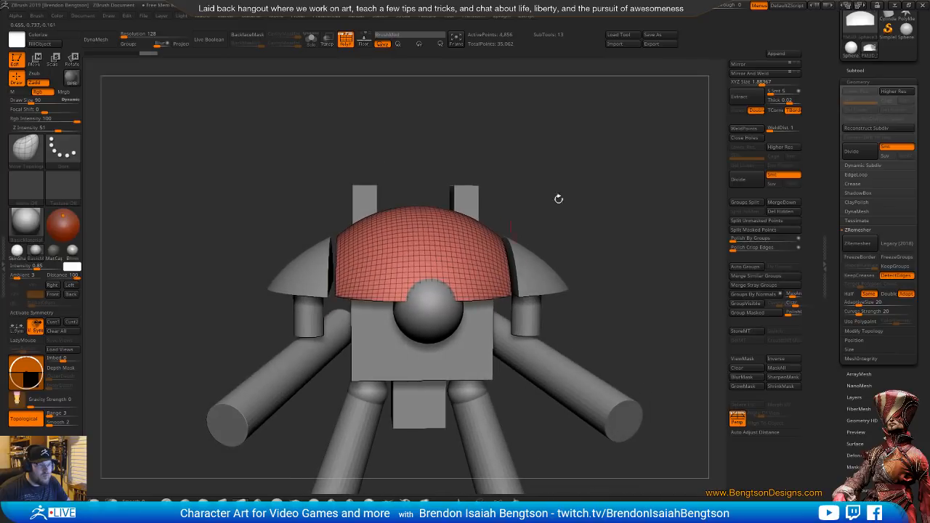
{"action": "left_click_drag", "start_coordinate": [727, 5], "coordinate": [736, 5]}
{"action": "left_click_drag", "start_coordinate": [536, 198], "coordinate": [520, 244], "text": "alt"}
{"action": "left_click_drag", "start_coordinate": [533, 295], "coordinate": [517, 284], "text": "alt"}
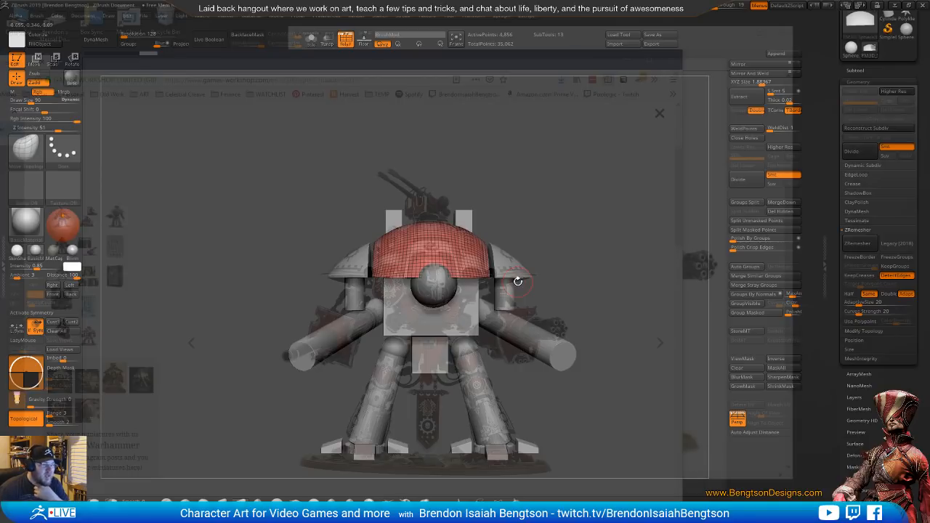
{"action": "mouse_move", "coordinate": [517, 281]}
{"action": "left_mouse_down", "text": "alt"}
{"action": "mouse_move", "coordinate": [511, 266]}
{"action": "mouse_move", "coordinate": [515, 283]}
{"action": "left_mouse_up", "text": "alt"}
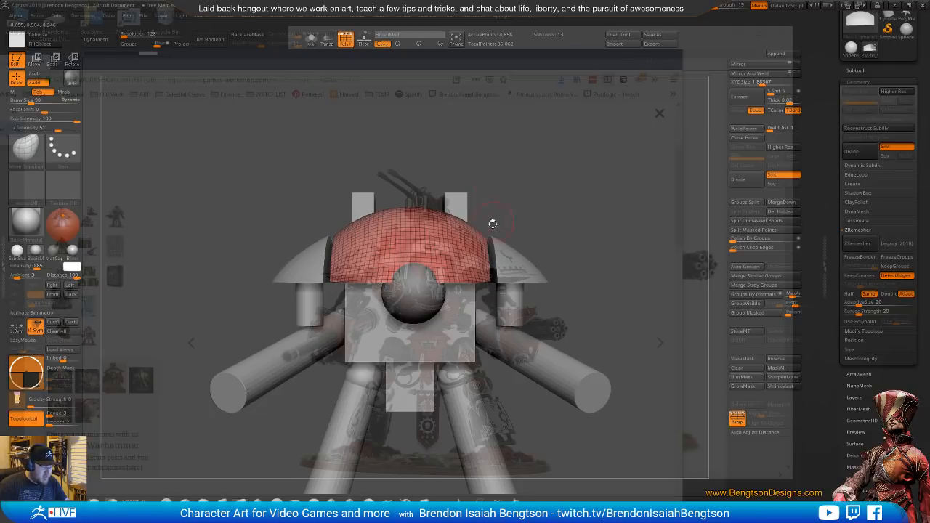
Turn off perspective and refit the front view of the model over the Knight Crusader photo
{"action": "key", "text": "w"}
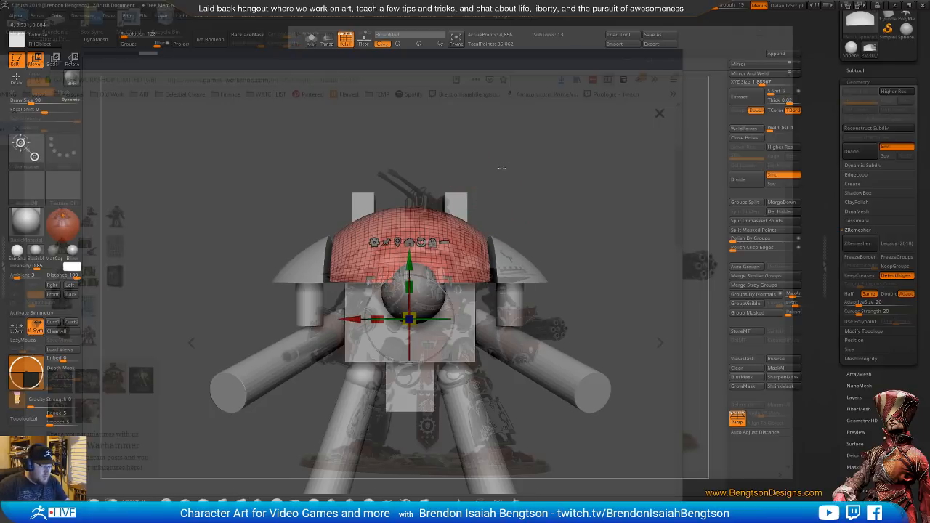
{"action": "key", "text": "q"}
{"action": "mouse_move", "coordinate": [507, 163]}
{"action": "left_mouse_down"}
{"action": "mouse_move", "coordinate": [492, 202]}
{"action": "mouse_move", "coordinate": [523, 177]}
{"action": "mouse_move", "coordinate": [518, 157]}
{"action": "mouse_move", "coordinate": [513, 209]}
{"action": "mouse_move", "coordinate": [547, 198]}
{"action": "mouse_move", "coordinate": [537, 198]}
{"action": "mouse_move", "coordinate": [544, 226]}
{"action": "mouse_move", "coordinate": [495, 205]}
{"action": "left_mouse_up"}
{"action": "key", "text": "p"}
Select the two upright blocks behind the carapace and, with X symmetry on, adjust their sideways spacing to the photo
{"action": "left_click", "coordinate": [465, 216], "text": "alt"}
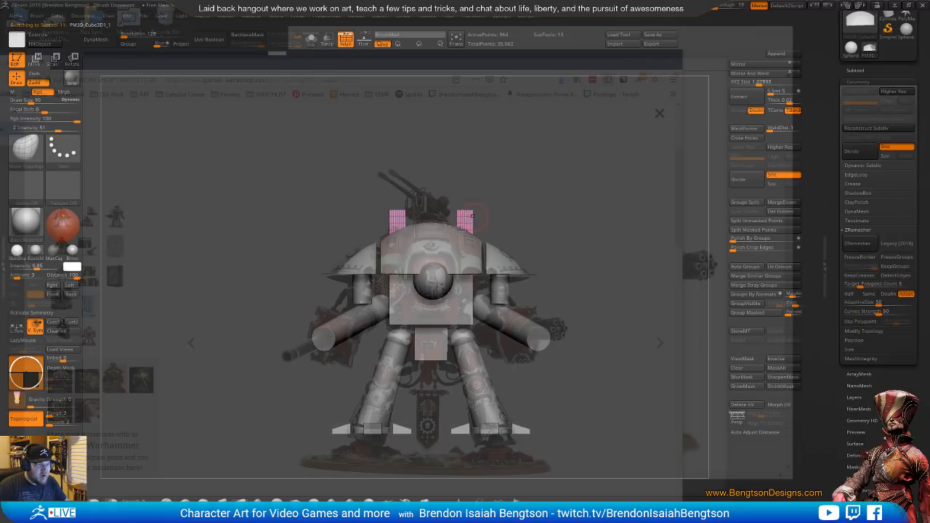
{"action": "key", "text": "w"}
{"action": "key", "text": "x"}
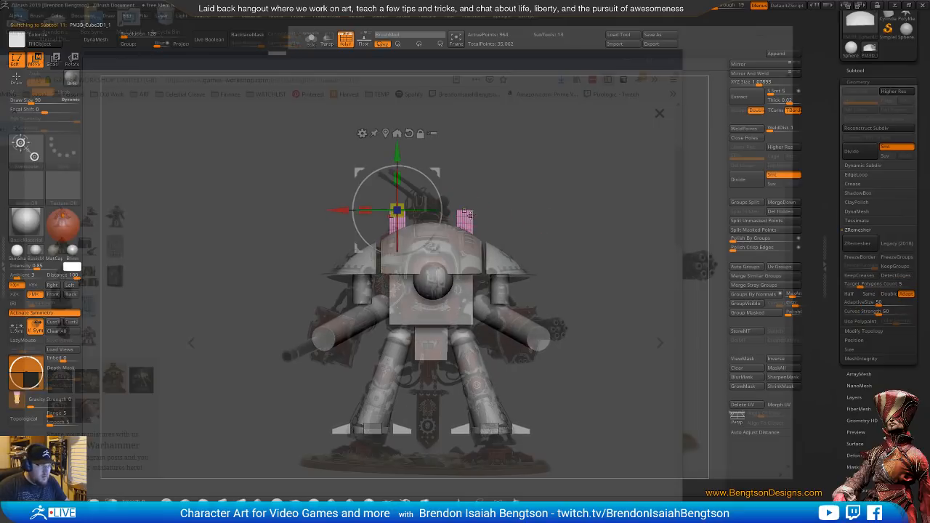
{"action": "left_click", "coordinate": [465, 217]}
{"action": "mouse_move", "coordinate": [534, 212]}
{"action": "left_mouse_down"}
{"action": "mouse_move", "coordinate": [543, 211]}
{"action": "mouse_move", "coordinate": [523, 210]}
{"action": "left_mouse_up"}
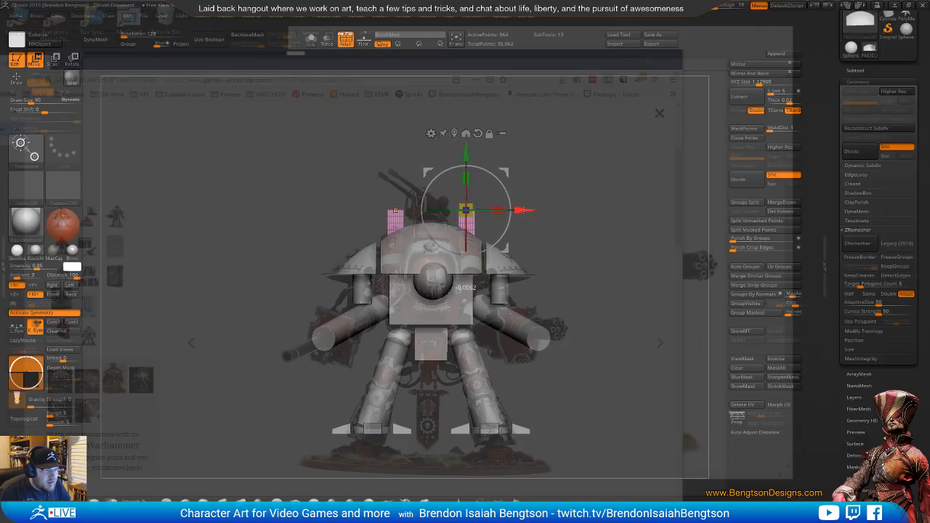
{"action": "key", "text": "q"}
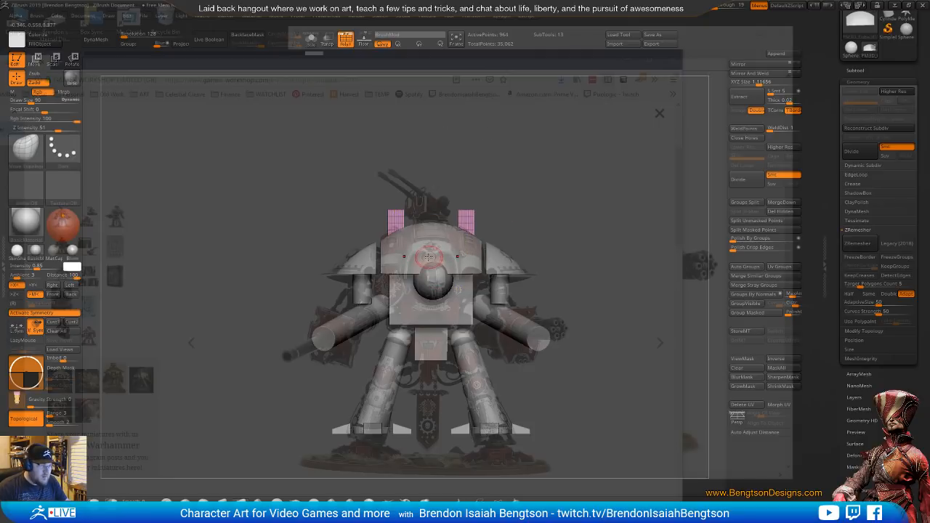
Carve mirrored front-to-back grooves into the central dome using the ClayBuildup brush with X symmetry on
{"action": "left_click", "coordinate": [438, 237], "text": "alt"}
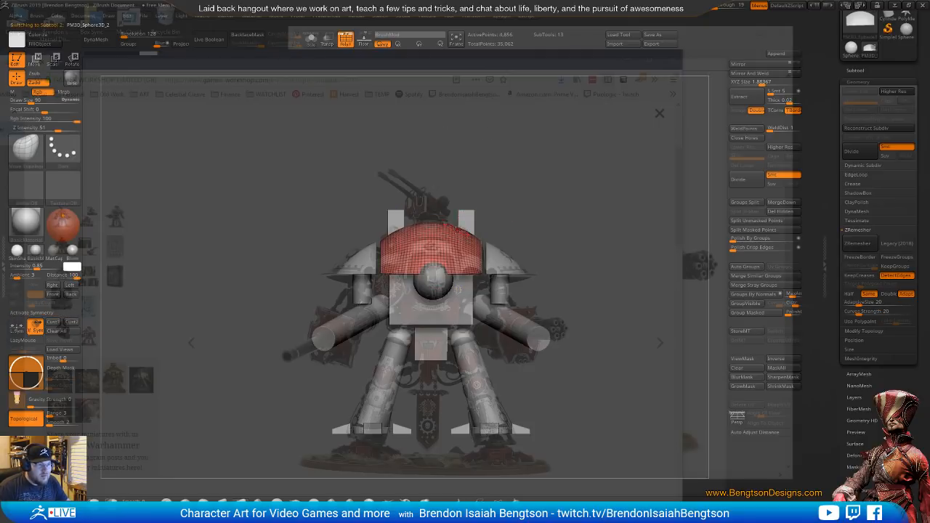
{"action": "right_click_drag", "start_coordinate": [457, 230], "coordinate": [463, 272]}
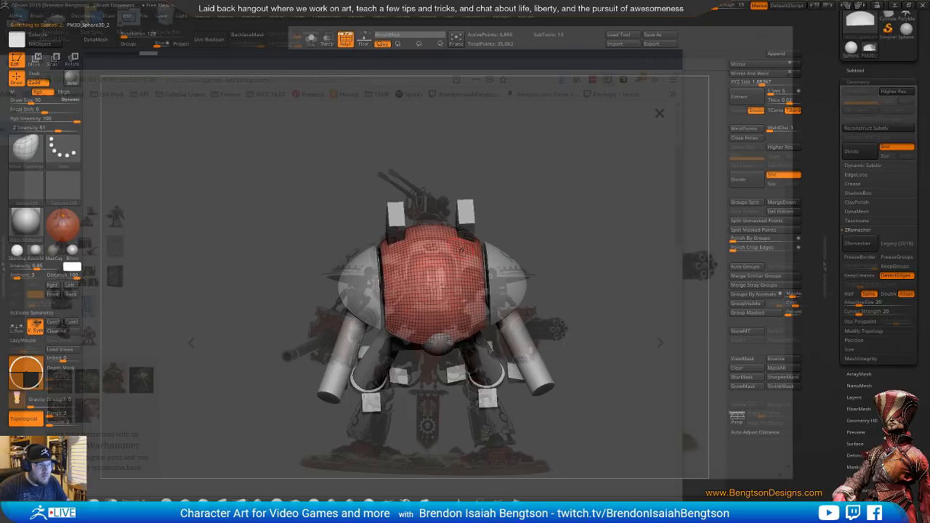
{"action": "key", "text": "b"}
{"action": "key", "text": "c"}
{"action": "key", "text": "b"}
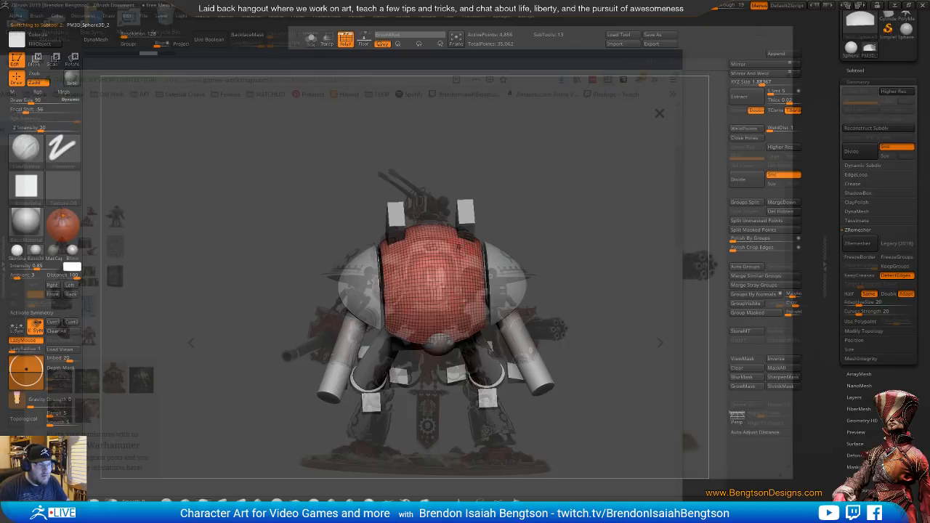
{"action": "left_click", "coordinate": [466, 224], "text": "alt"}
{"action": "left_click", "coordinate": [462, 268], "text": "alt"}
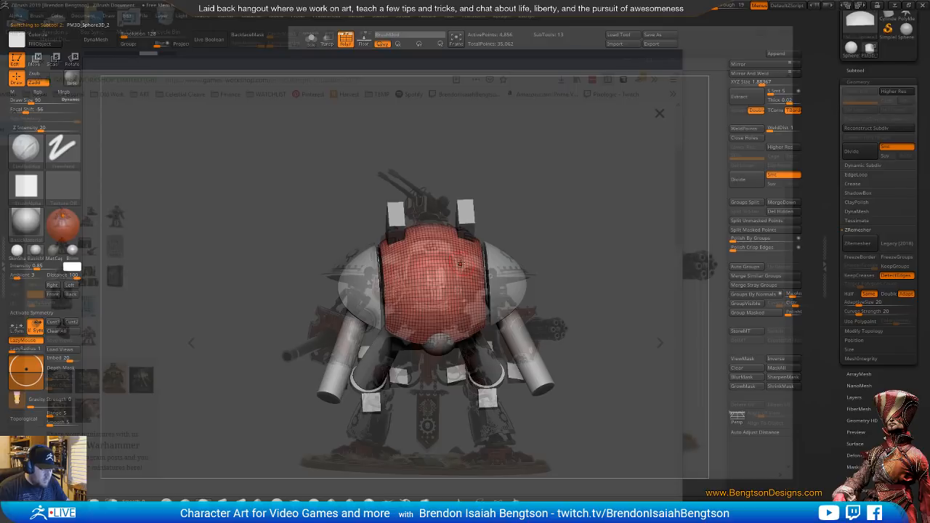
{"action": "key", "text": "x"}
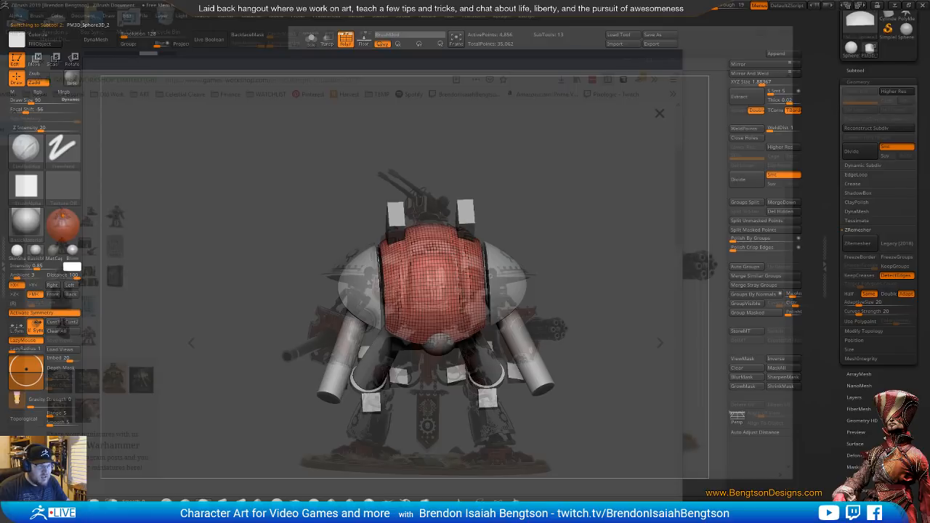
{"action": "mouse_move", "coordinate": [522, 210]}
{"action": "left_mouse_down", "text": "shift"}
{"action": "mouse_move", "coordinate": [522, 169]}
{"action": "mouse_move", "coordinate": [544, 191]}
{"action": "left_mouse_up", "text": "shift"}
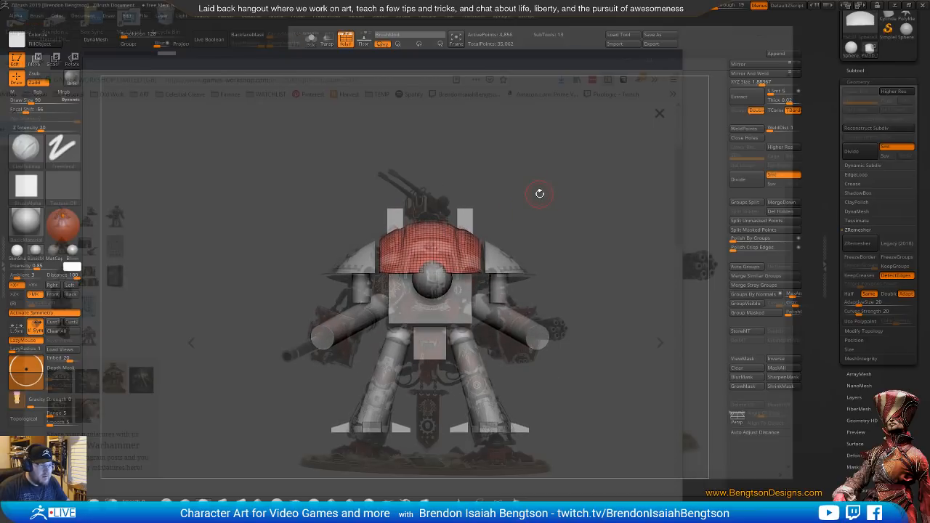
{"action": "left_click_drag", "start_coordinate": [520, 149], "coordinate": [516, 229]}
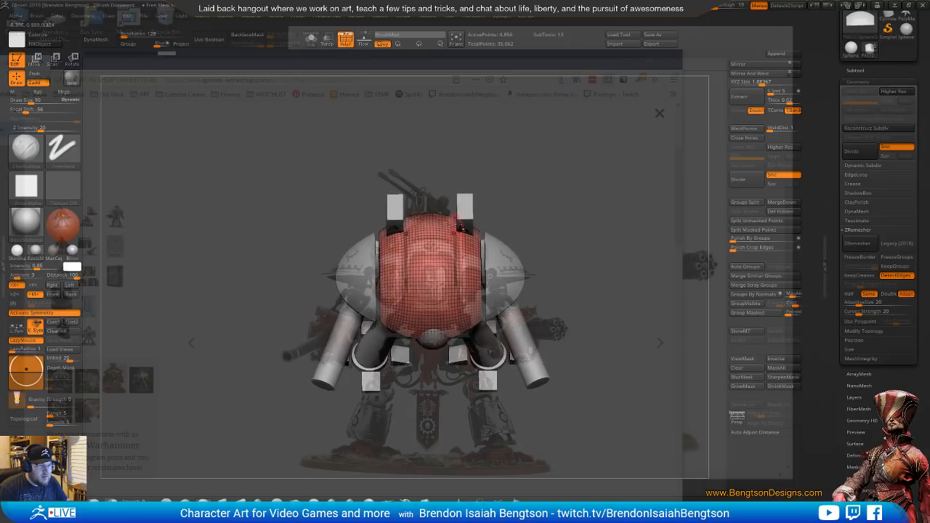
Make the other subtools transparent and lasso-mask the central dome so that only its two outer side bands stay unmasked
{"action": "key", "text": "shift+t"}
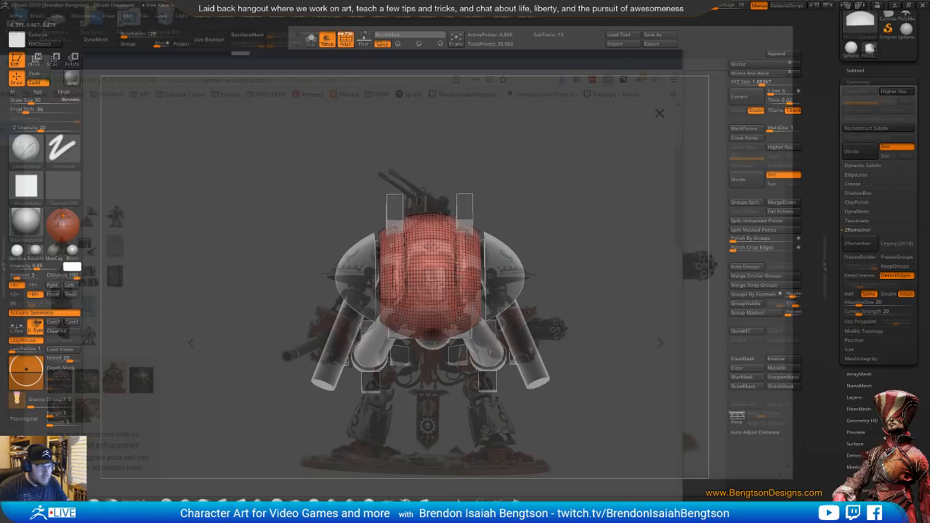
{"action": "left_click_drag", "start_coordinate": [532, 204], "coordinate": [530, 258]}
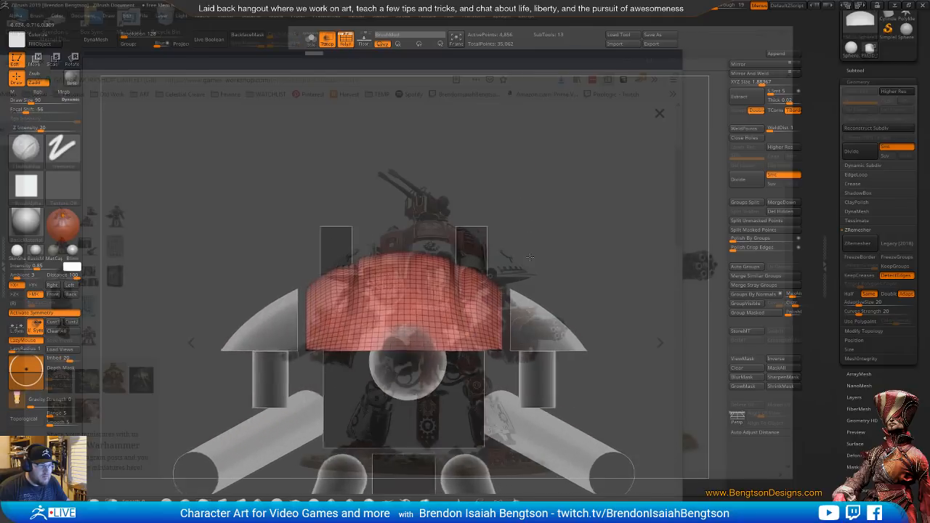
{"action": "left_click_drag", "start_coordinate": [493, 218], "coordinate": [488, 186], "text": "alt"}
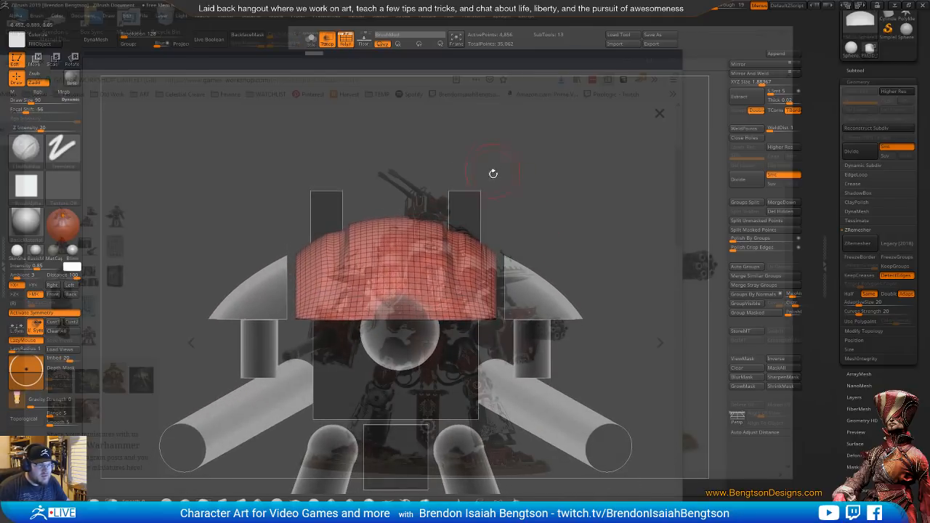
{"action": "key", "text": "ctrl+h"}
{"action": "key", "text": "ctrl+h"}
{"action": "key", "text": "b"}
{"action": "key", "text": "m"}
{"action": "key", "text": "t"}
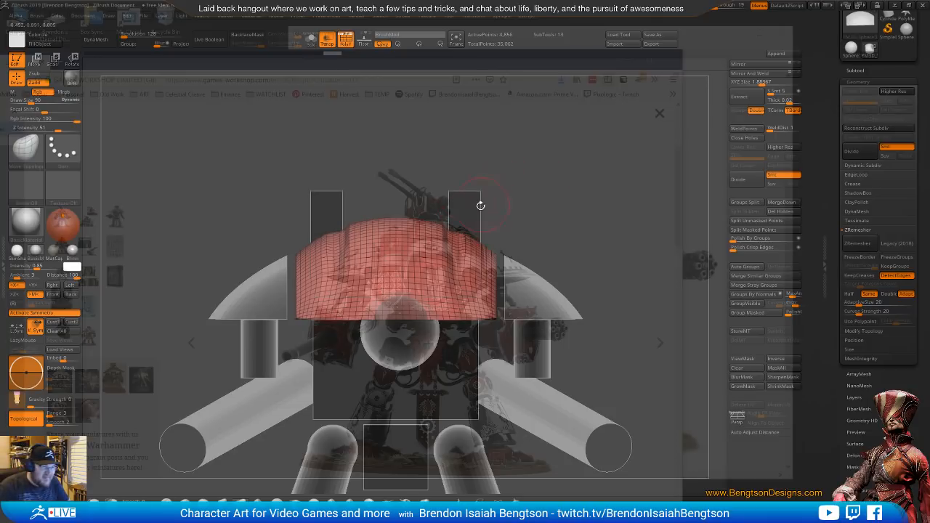
{"action": "mouse_move", "coordinate": [483, 222]}
{"action": "left_mouse_down", "text": "ctrl"}
{"action": "mouse_move", "coordinate": [451, 244]}
{"action": "mouse_move", "coordinate": [456, 280]}
{"action": "mouse_move", "coordinate": [489, 280]}
{"action": "left_mouse_up", "text": "ctrl"}
{"action": "mouse_move", "coordinate": [511, 233]}
{"action": "left_mouse_down", "text": "ctrl"}
{"action": "mouse_move", "coordinate": [456, 227]}
{"action": "mouse_move", "coordinate": [458, 276]}
{"action": "mouse_move", "coordinate": [488, 283]}
{"action": "left_mouse_up", "text": "ctrl"}
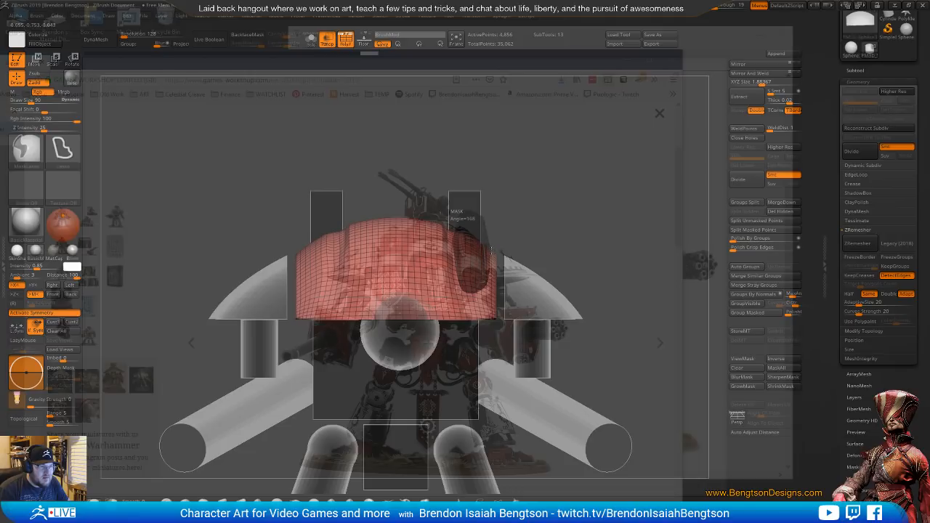
{"action": "key", "text": "ctrl+h"}
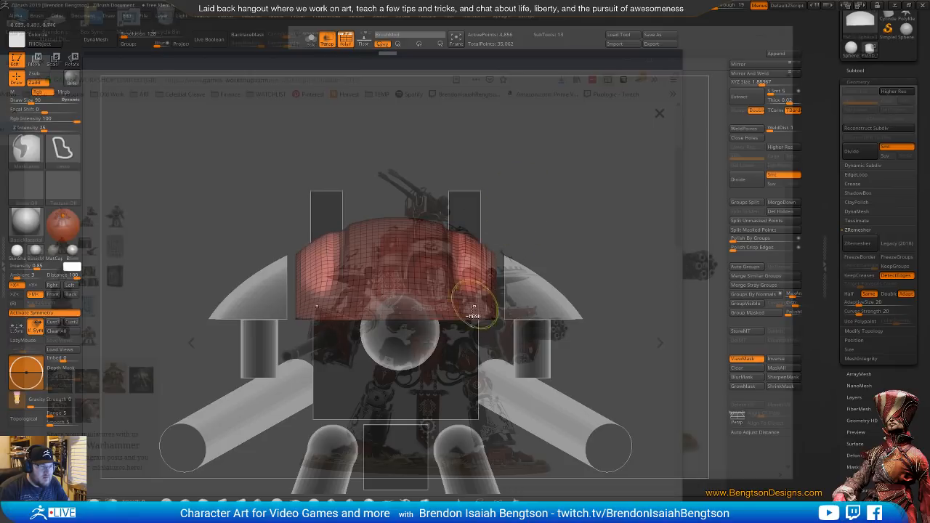
Center the gizmo on the unmasked side bands of the dome and nudge them vertically
{"action": "key", "text": "w"}
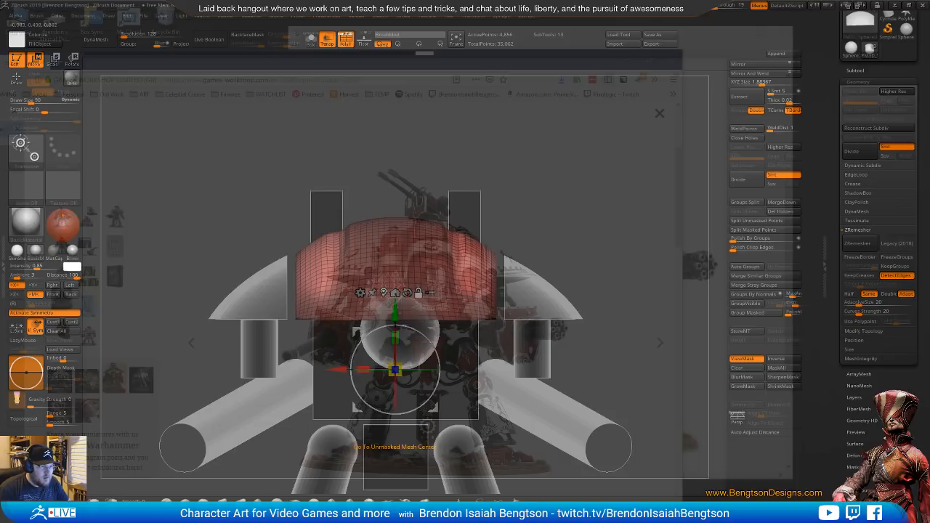
{"action": "left_click", "coordinate": [384, 293], "text": "alt"}
{"action": "left_click_drag", "start_coordinate": [465, 220], "coordinate": [466, 217]}
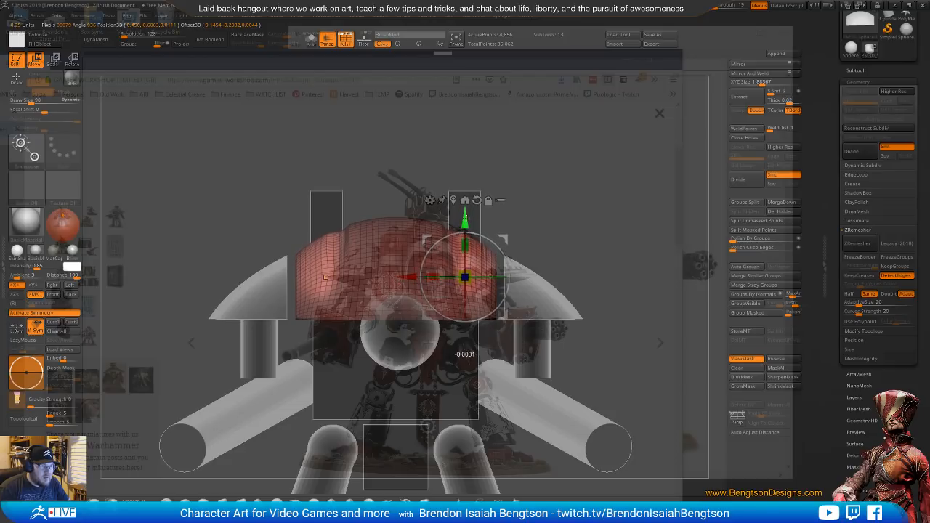
{"action": "key", "text": "q"}
{"action": "mouse_move", "coordinate": [530, 179]}
{"action": "left_mouse_down"}
{"action": "mouse_move", "coordinate": [527, 189]}
{"action": "mouse_move", "coordinate": [518, 184]}
{"action": "left_mouse_up"}
Hide the wireframe and flatten the upper surfaces of the dome's unmasked side bands with the hPolish brush
{"action": "key", "text": "b"}
{"action": "key", "text": "h"}
{"action": "key", "text": "p"}
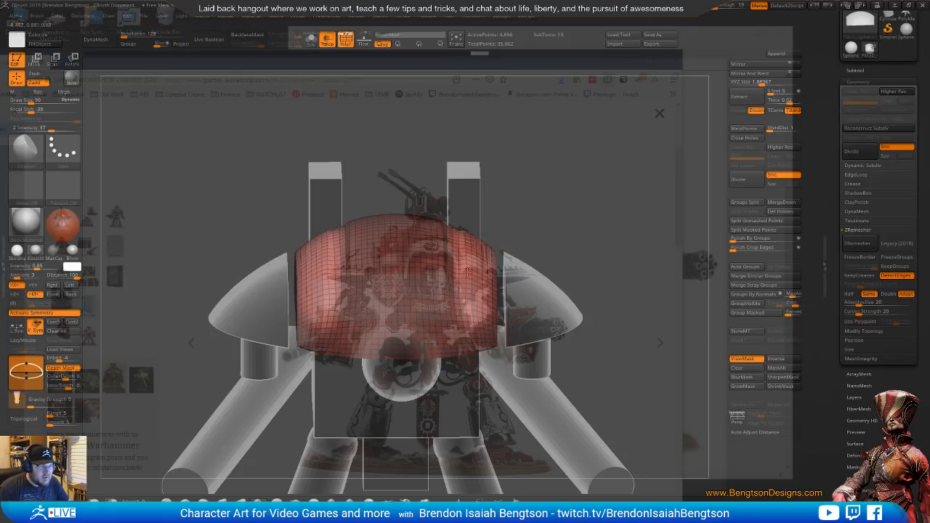
{"action": "key", "text": "shift+f"}
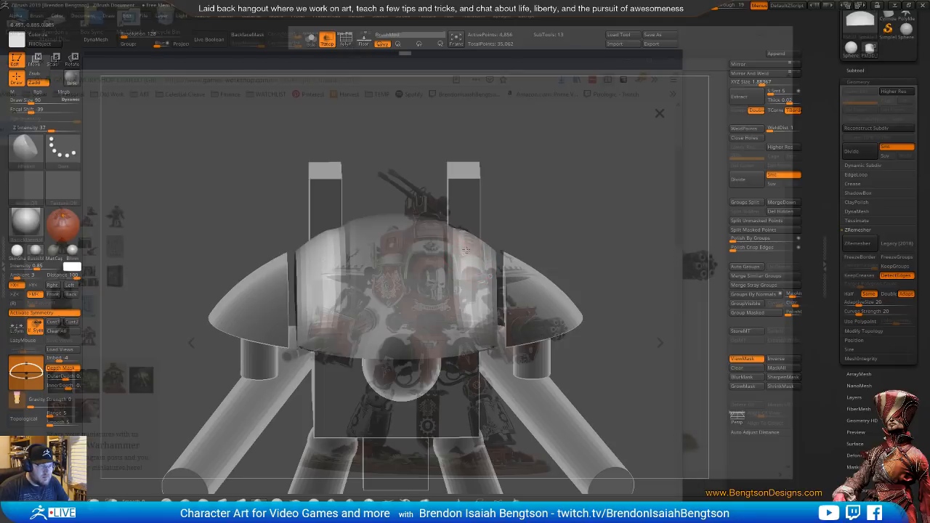
{"action": "left_click_drag", "start_coordinate": [543, 209], "coordinate": [545, 124], "text": "shift"}
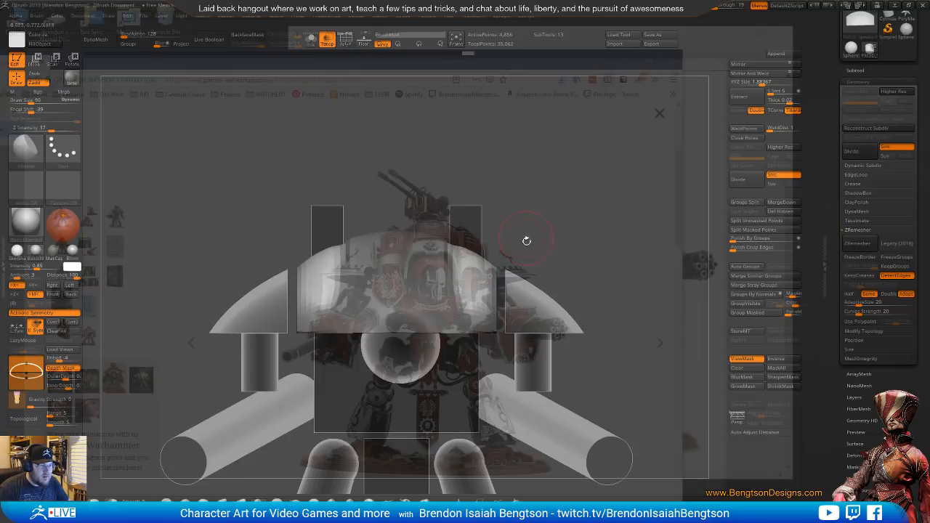
{"action": "mouse_move", "coordinate": [527, 241]}
{"action": "left_mouse_down"}
{"action": "mouse_move", "coordinate": [531, 179]}
{"action": "mouse_move", "coordinate": [533, 248]}
{"action": "left_mouse_up"}
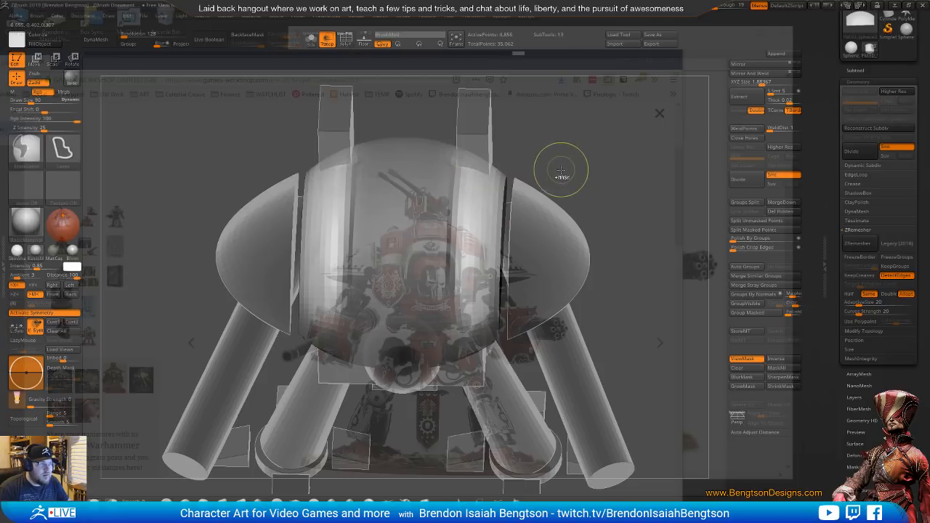
{"action": "mouse_move", "coordinate": [556, 170]}
{"action": "left_mouse_down"}
{"action": "mouse_move", "coordinate": [564, 103]}
{"action": "mouse_move", "coordinate": [471, 181]}
{"action": "left_mouse_up"}
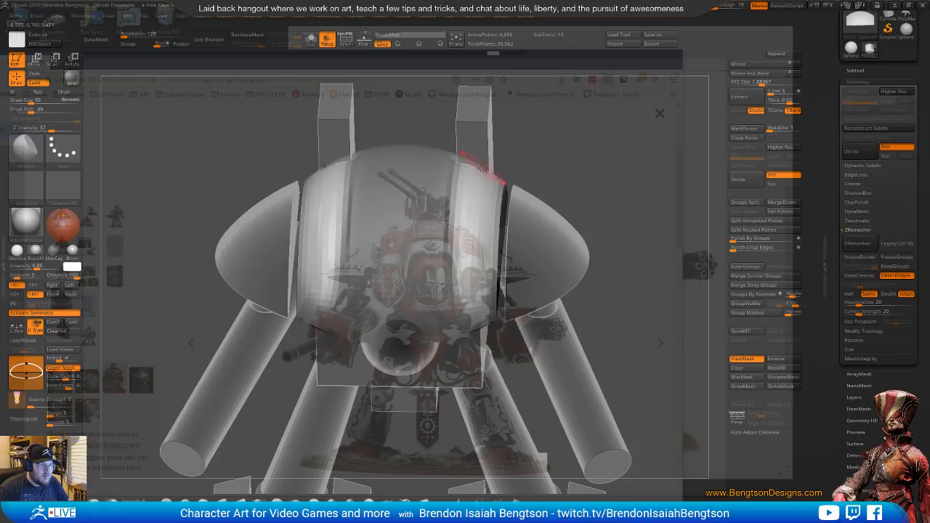
{"action": "left_click_drag", "start_coordinate": [517, 131], "coordinate": [595, 81]}
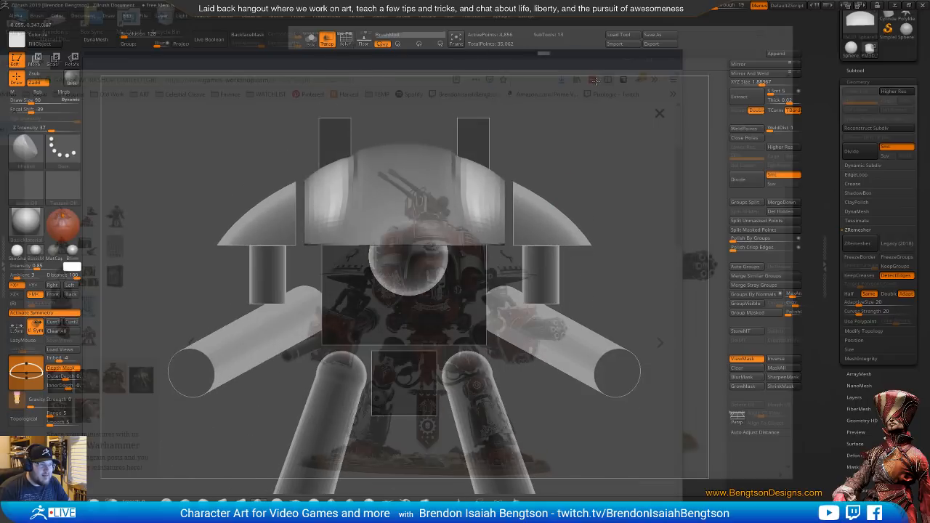
Compare the reshaped carapace with the front photo, make the window opaque again and check the dome from above
{"action": "left_click_drag", "start_coordinate": [553, 175], "coordinate": [521, 206], "text": "alt"}
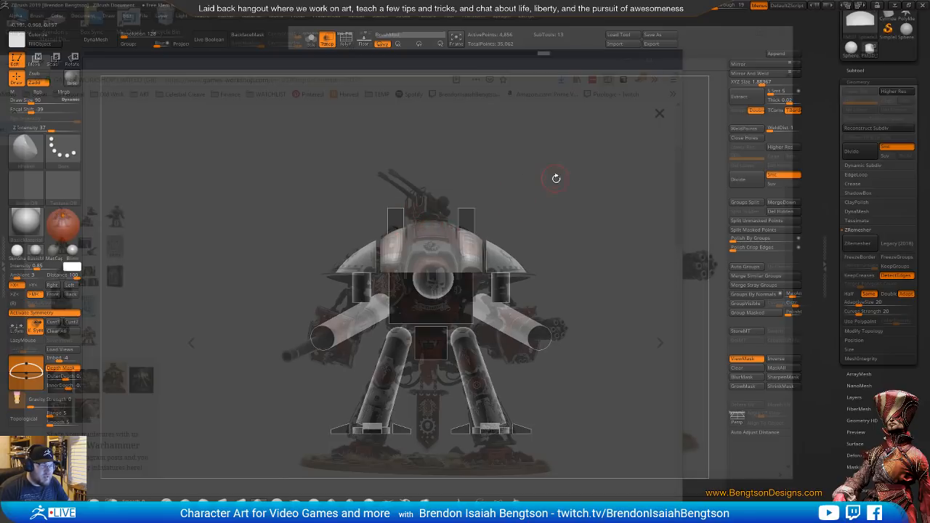
{"action": "left_click_drag", "start_coordinate": [556, 178], "coordinate": [552, 211], "text": "alt"}
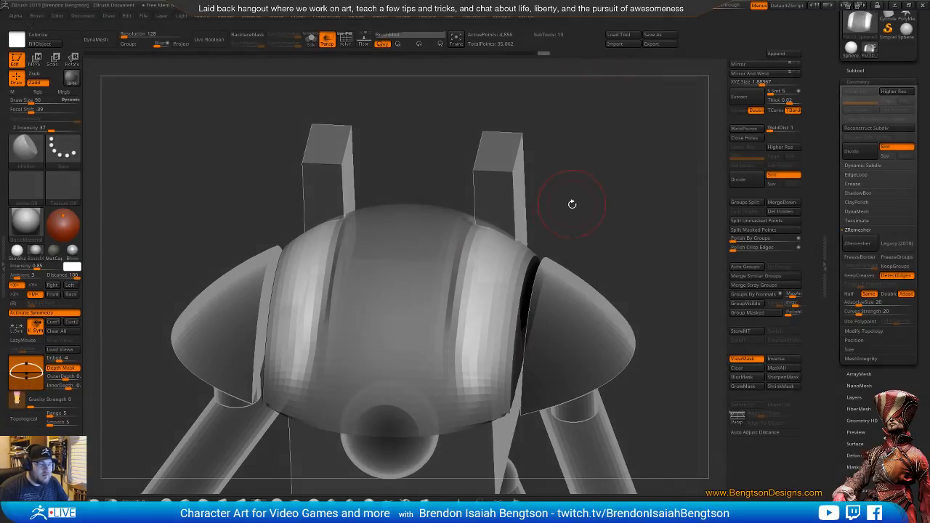
{"action": "left_click_drag", "start_coordinate": [572, 204], "coordinate": [574, 198]}
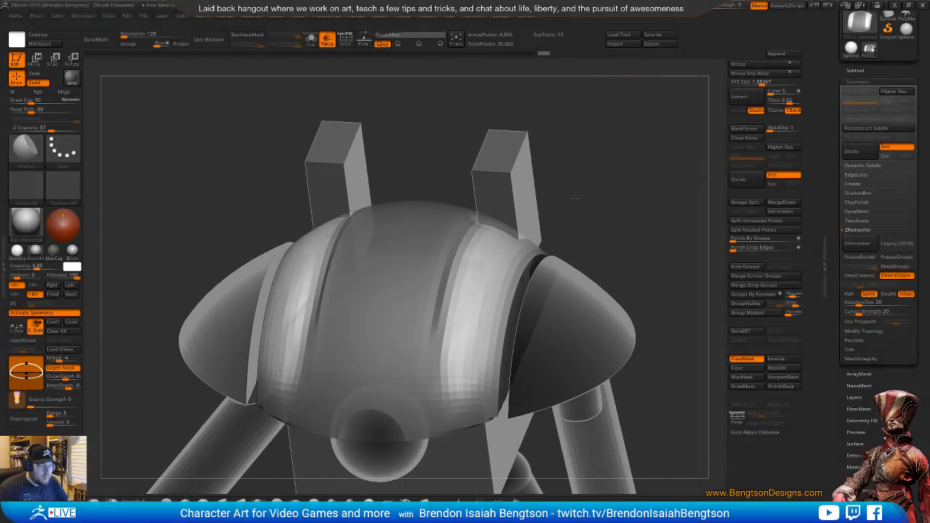
Show the wireframe with solid subtools, invert the dome's mask, and flatten the central band's edge along the side bands with hPolish
{"action": "key", "text": "shift+f"}
{"action": "key", "text": "shift+t"}
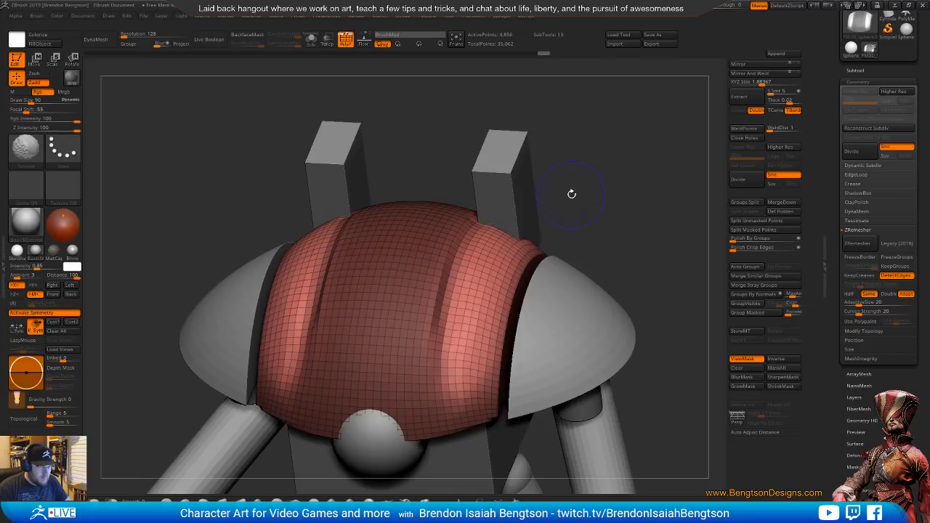
{"action": "mouse_move", "coordinate": [587, 192]}
{"action": "left_mouse_down"}
{"action": "mouse_move", "coordinate": [597, 180]}
{"action": "mouse_move", "coordinate": [497, 202]}
{"action": "left_mouse_up"}
{"action": "left_click", "coordinate": [598, 173], "text": "ctrl"}
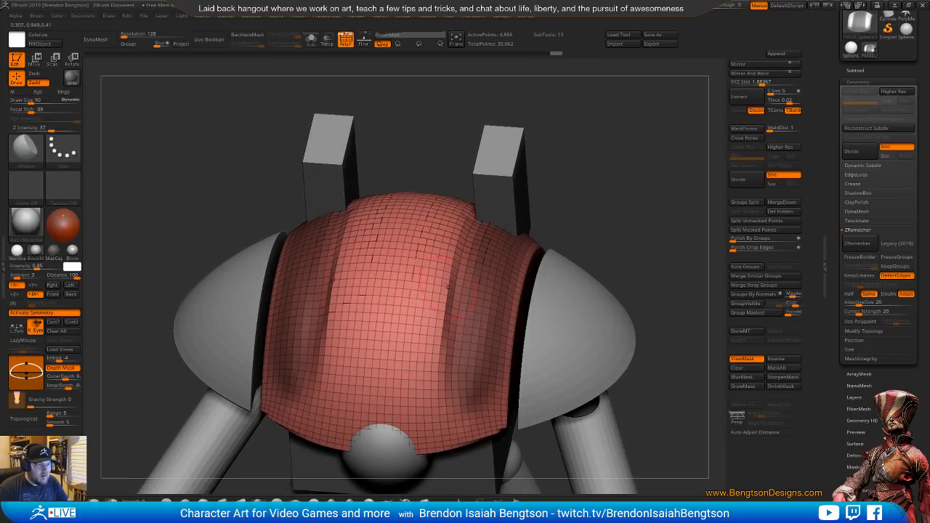
{"action": "left_click_drag", "start_coordinate": [459, 217], "coordinate": [439, 327]}
{"action": "left_click_drag", "start_coordinate": [455, 251], "coordinate": [438, 331]}
{"action": "left_click_drag", "start_coordinate": [444, 295], "coordinate": [444, 392]}
{"action": "left_click_drag", "start_coordinate": [603, 166], "coordinate": [606, 146], "text": "shift"}
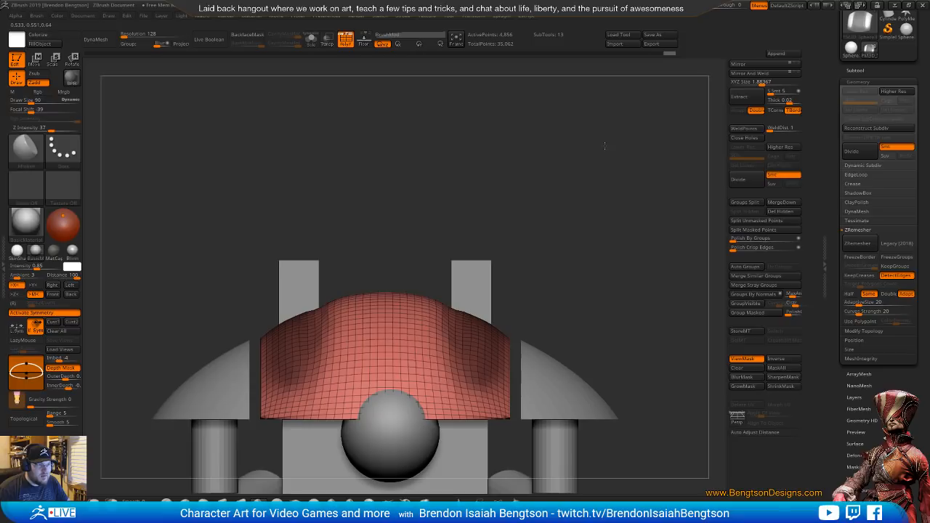
Compare the dome's front outline with the see-through Knight Crusader photo, make the window opaque again, and inspect the dome from above
{"action": "left_click_drag", "start_coordinate": [550, 217], "coordinate": [545, 149], "text": "alt"}
{"action": "left_click", "coordinate": [719, 5]}
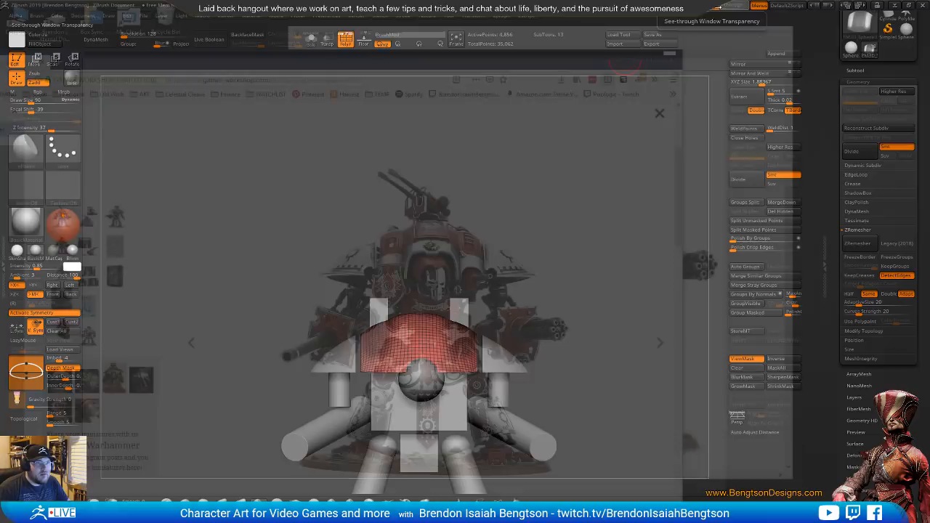
{"action": "left_click_drag", "start_coordinate": [554, 291], "coordinate": [553, 213], "text": "alt"}
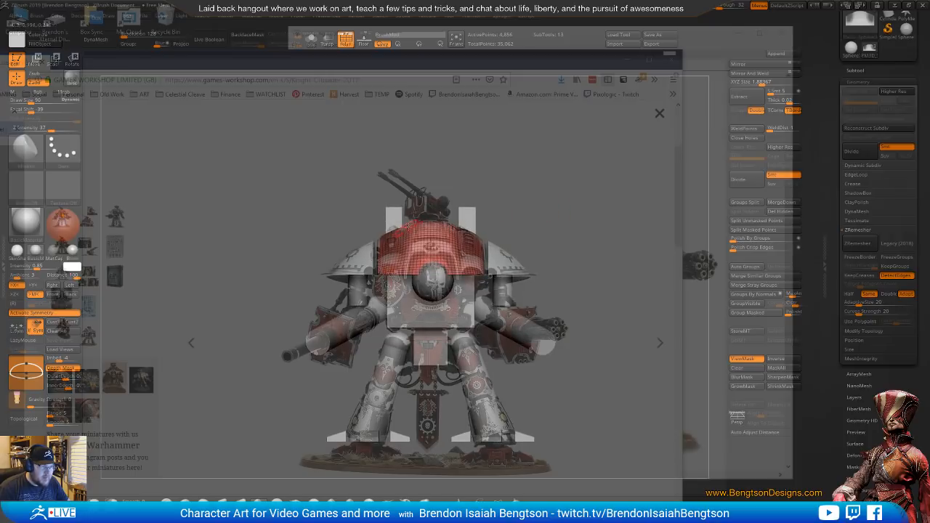
{"action": "key", "text": "space"}
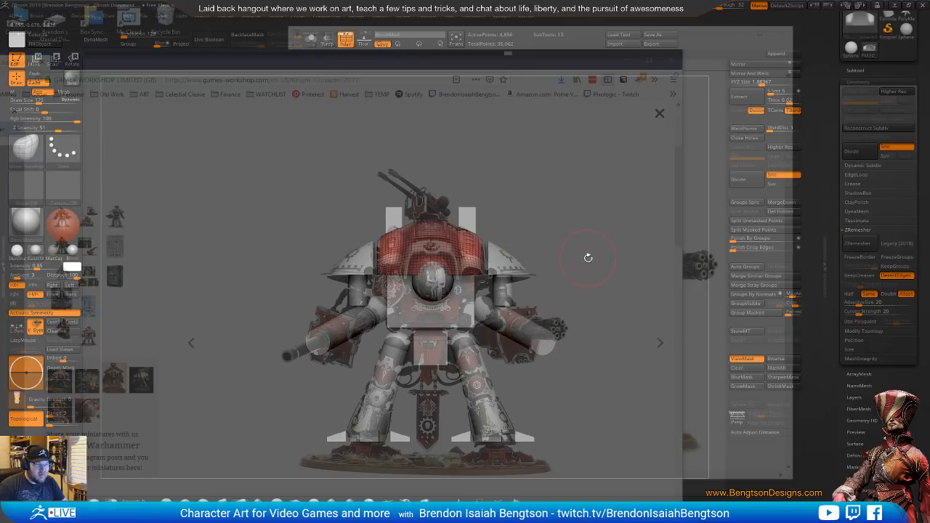
{"action": "left_click_drag", "start_coordinate": [716, 6], "coordinate": [667, 26]}
{"action": "mouse_move", "coordinate": [609, 234]}
{"action": "left_mouse_down", "text": "alt"}
{"action": "mouse_move", "coordinate": [617, 164]}
{"action": "mouse_move", "coordinate": [552, 215]}
{"action": "mouse_move", "coordinate": [570, 301]}
{"action": "left_mouse_up", "text": "alt"}
{"action": "left_click_drag", "start_coordinate": [618, 185], "coordinate": [630, 195], "text": "ctrl"}
{"action": "left_click_drag", "start_coordinate": [631, 190], "coordinate": [626, 174]}
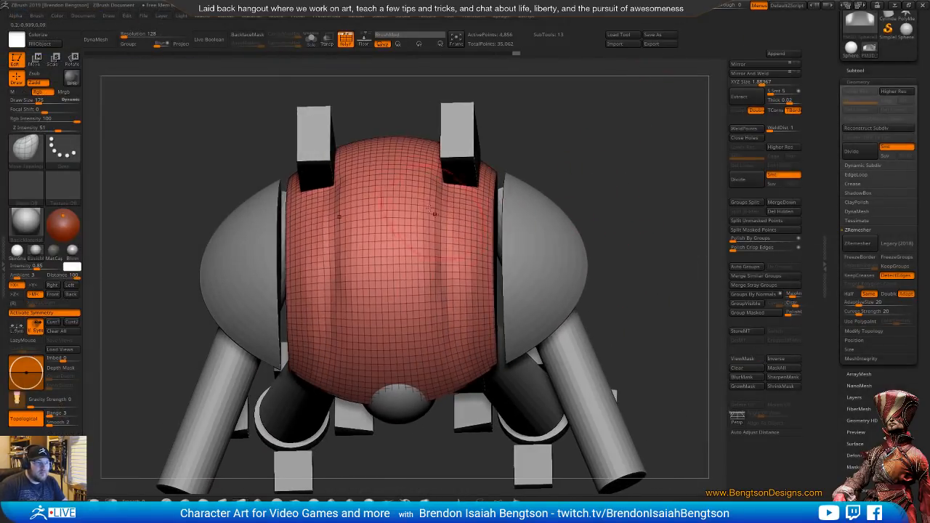
Polish the dome's upper surface across the central band and its transitions to the side bands with the hPolish brush
{"action": "key", "text": "b"}
{"action": "key", "text": "h"}
{"action": "key", "text": "p"}
{"action": "key", "text": "space"}
{"action": "mouse_move", "coordinate": [434, 197]}
{"action": "left_mouse_down"}
{"action": "mouse_move", "coordinate": [425, 195]}
{"action": "mouse_move", "coordinate": [433, 298]}
{"action": "left_mouse_up"}
{"action": "left_click_drag", "start_coordinate": [445, 164], "coordinate": [426, 234]}
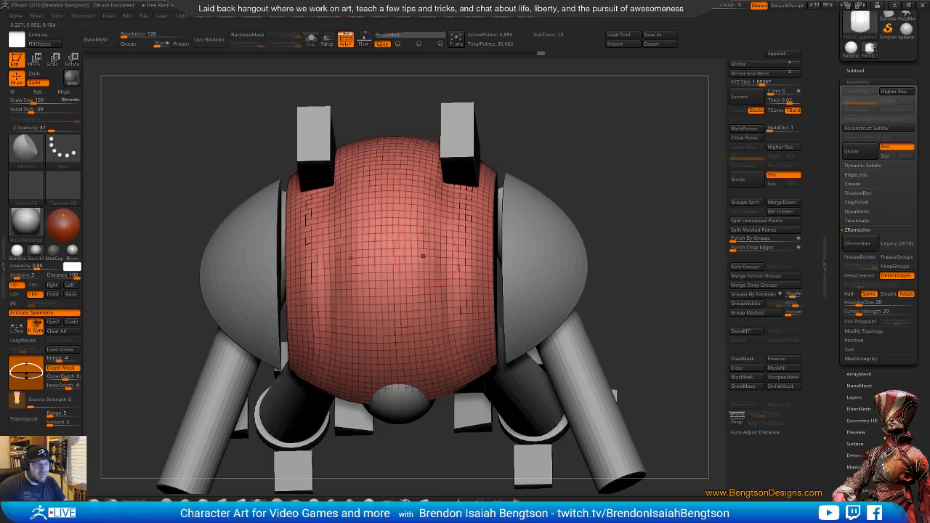
{"action": "left_click_drag", "start_coordinate": [417, 182], "coordinate": [411, 263]}
{"action": "left_click_drag", "start_coordinate": [418, 211], "coordinate": [427, 292]}
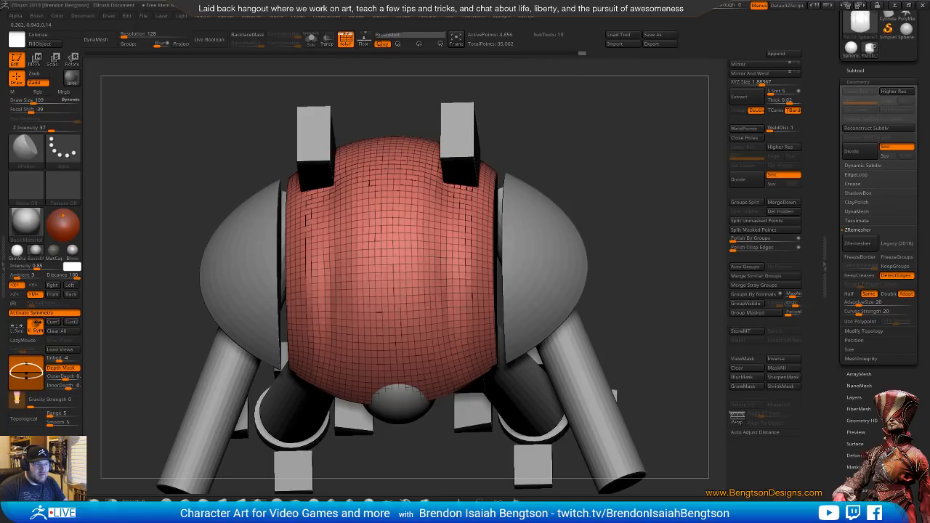
Make the other subtools transparent and carve symmetrical grooves between the dome's central and side bands with the DamStandard brush
{"action": "key", "text": "ctrl+t"}
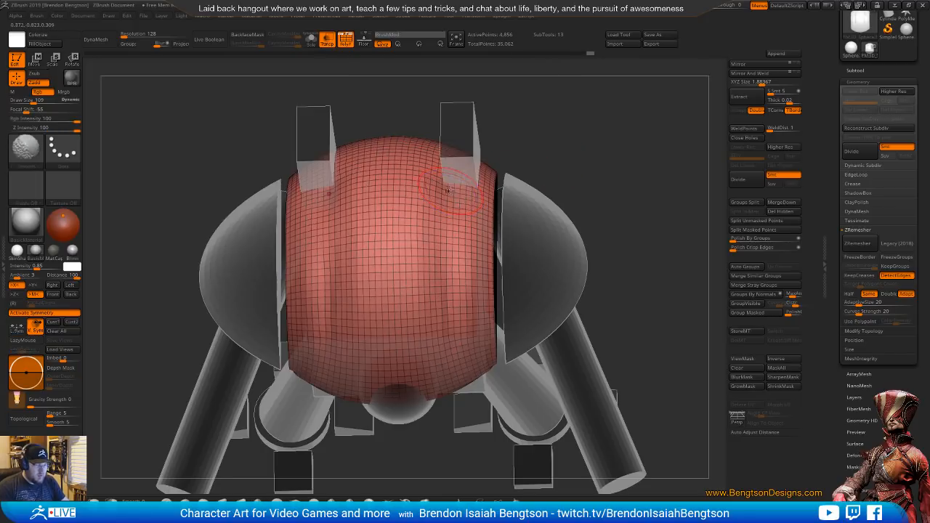
{"action": "key", "text": "space"}
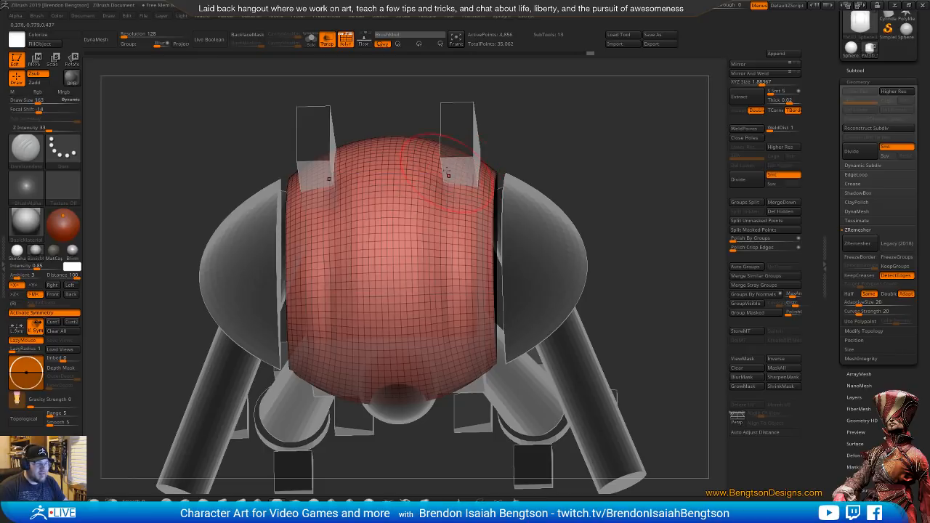
{"action": "left_click_drag", "start_coordinate": [448, 174], "coordinate": [440, 297]}
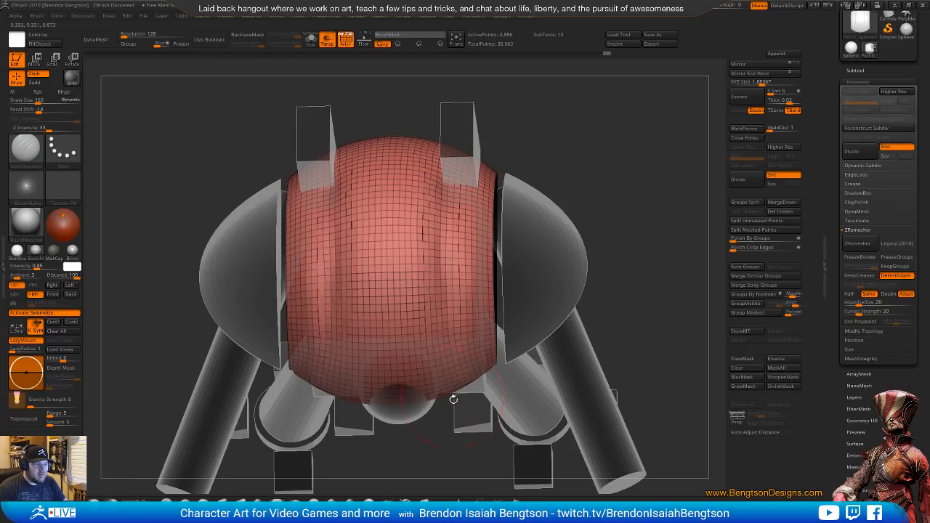
{"action": "left_click_drag", "start_coordinate": [591, 160], "coordinate": [593, 104]}
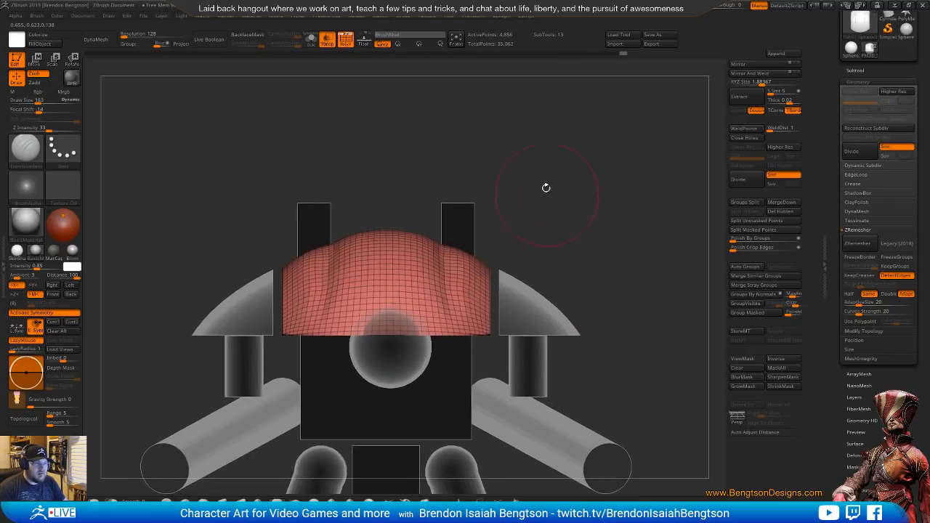
{"action": "left_click_drag", "start_coordinate": [545, 187], "coordinate": [479, 254]}
Hide the wireframe and deepen the seam grooves on the dome's upper front with DamStandard strokes
{"action": "key", "text": "shift+f"}
{"action": "key", "text": "b"}
{"action": "key", "text": "d"}
{"action": "key", "text": "s"}
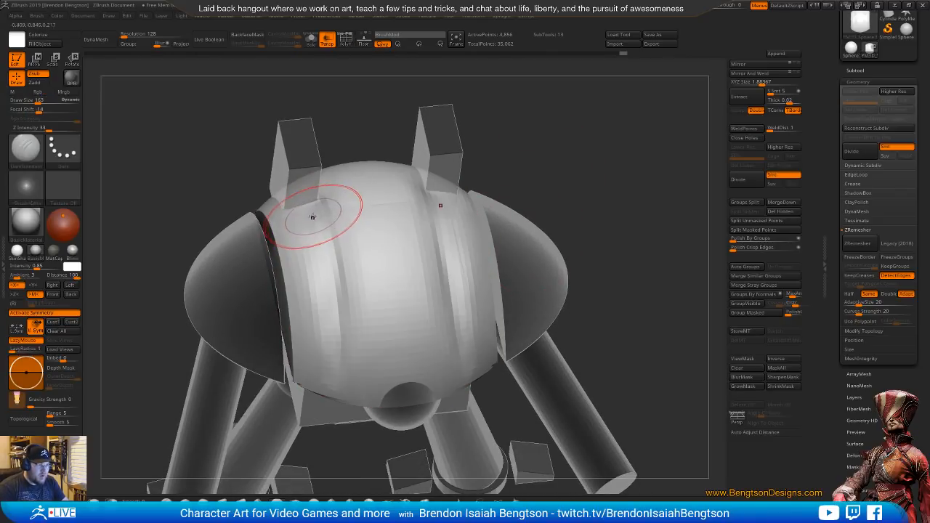
{"action": "left_click_drag", "start_coordinate": [314, 202], "coordinate": [337, 293]}
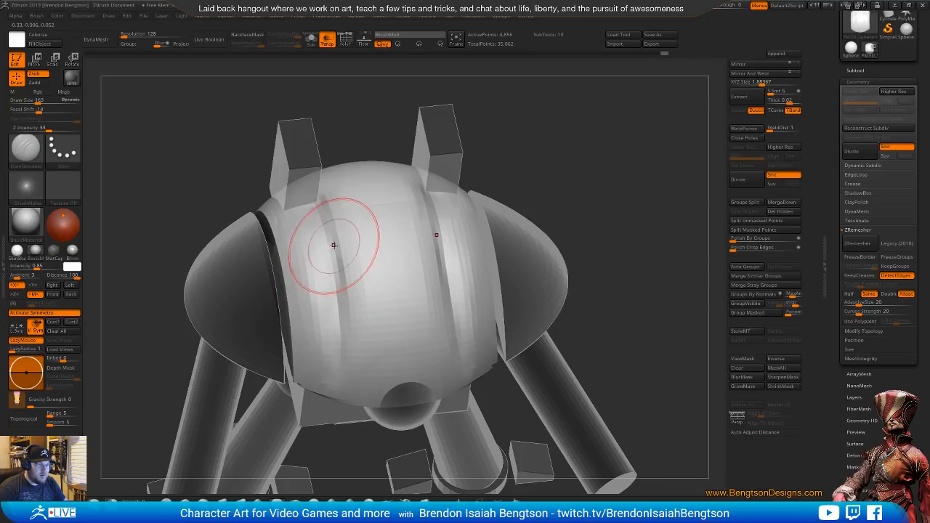
{"action": "left_click_drag", "start_coordinate": [325, 222], "coordinate": [337, 269]}
{"action": "left_click_drag", "start_coordinate": [534, 169], "coordinate": [574, 132]}
{"action": "left_click_drag", "start_coordinate": [379, 143], "coordinate": [380, 178]}
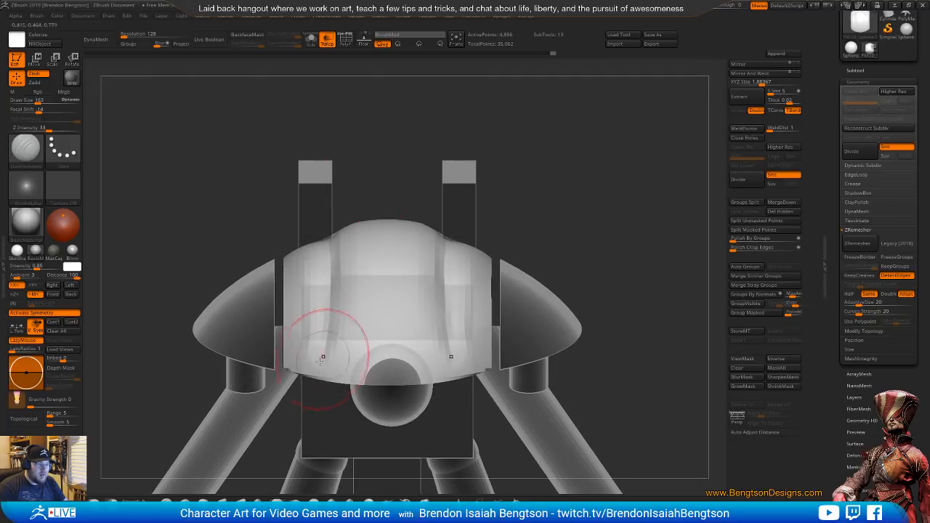
{"action": "mouse_move", "coordinate": [551, 186]}
{"action": "left_mouse_down"}
{"action": "mouse_move", "coordinate": [576, 220]}
{"action": "mouse_move", "coordinate": [429, 210]}
{"action": "mouse_move", "coordinate": [577, 146]}
{"action": "left_mouse_up"}
{"action": "mouse_move", "coordinate": [572, 208]}
{"action": "left_mouse_down"}
{"action": "mouse_move", "coordinate": [563, 193]}
{"action": "mouse_move", "coordinate": [571, 211]}
{"action": "left_mouse_up"}
Isolate the dome, extend its seam grooves along the surface with DamStandard, and bring back the solid subtools and the wireframe
{"action": "key", "text": "alt+s"}
{"action": "left_click_drag", "start_coordinate": [465, 227], "coordinate": [452, 296]}
{"action": "left_click_drag", "start_coordinate": [459, 259], "coordinate": [448, 349]}
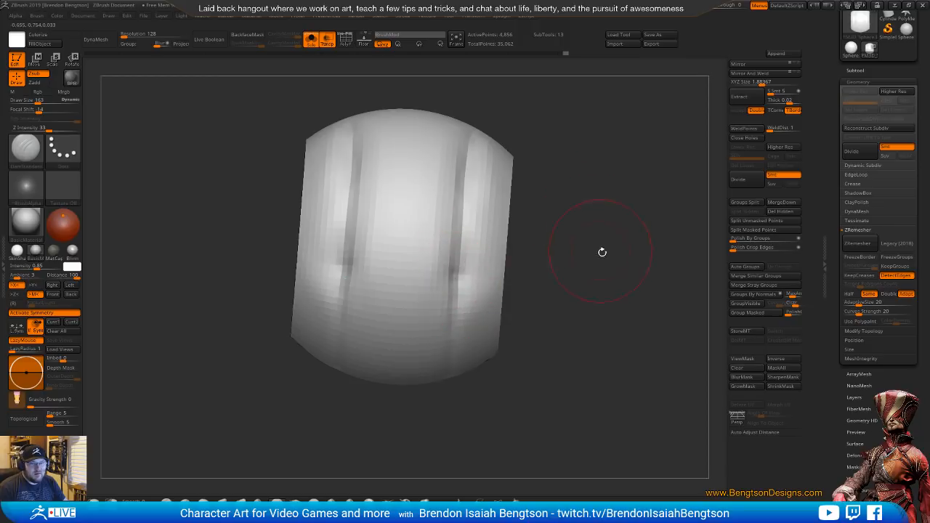
{"action": "mouse_move", "coordinate": [601, 251]}
{"action": "left_mouse_down"}
{"action": "mouse_move", "coordinate": [591, 263]}
{"action": "mouse_move", "coordinate": [586, 202]}
{"action": "mouse_move", "coordinate": [567, 222]}
{"action": "left_mouse_up"}
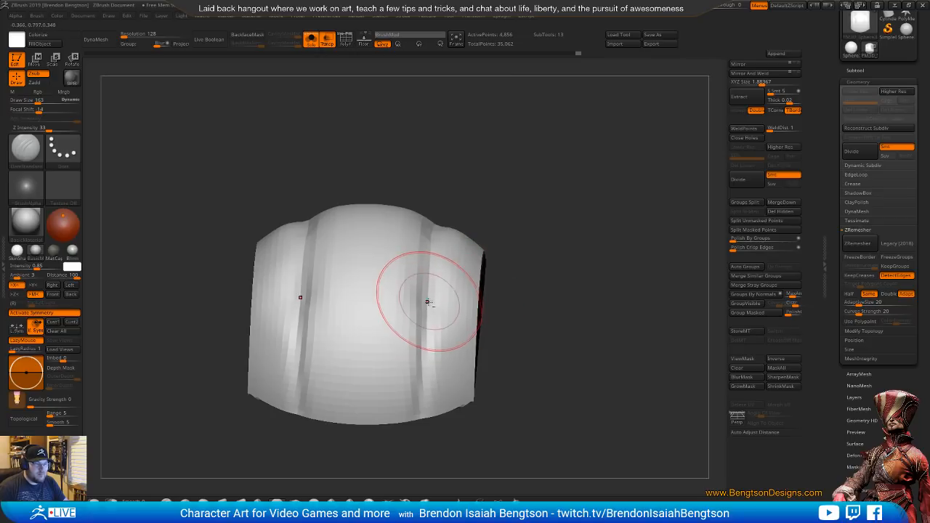
{"action": "mouse_move", "coordinate": [540, 284]}
{"action": "left_mouse_down", "text": "alt"}
{"action": "mouse_move", "coordinate": [550, 184]}
{"action": "mouse_move", "coordinate": [589, 257]}
{"action": "mouse_move", "coordinate": [558, 251]}
{"action": "mouse_move", "coordinate": [590, 220]}
{"action": "mouse_move", "coordinate": [569, 309]}
{"action": "mouse_move", "coordinate": [520, 213]}
{"action": "mouse_move", "coordinate": [570, 218]}
{"action": "mouse_move", "coordinate": [550, 250]}
{"action": "mouse_move", "coordinate": [560, 270]}
{"action": "mouse_move", "coordinate": [574, 207]}
{"action": "mouse_move", "coordinate": [615, 222]}
{"action": "mouse_move", "coordinate": [633, 192]}
{"action": "left_mouse_up", "text": "alt"}
{"action": "key", "text": "s"}
{"action": "key", "text": "shift+t"}
{"action": "key", "text": "shift+f"}
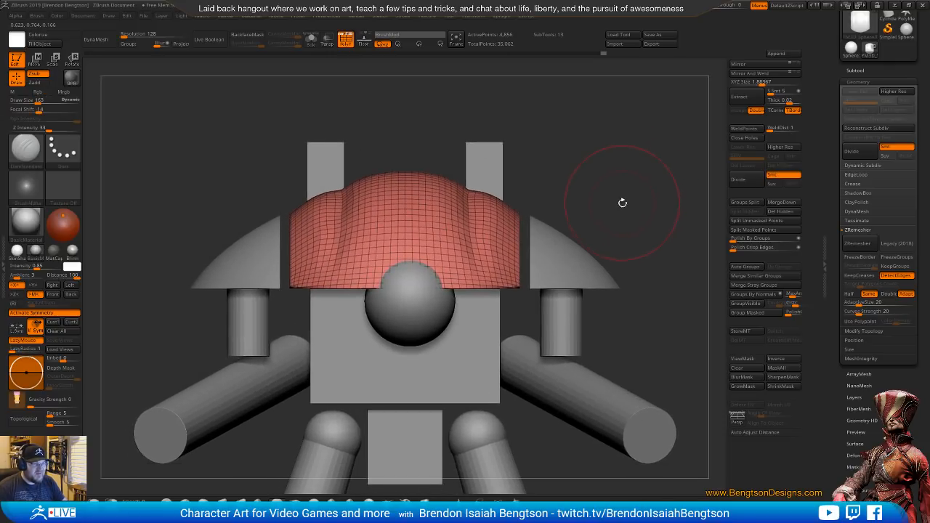
Select the front head sphere and move it slightly sideways and upward with the gizmo, using the see-through photo as reference
{"action": "left_click", "coordinate": [444, 297], "text": "alt"}
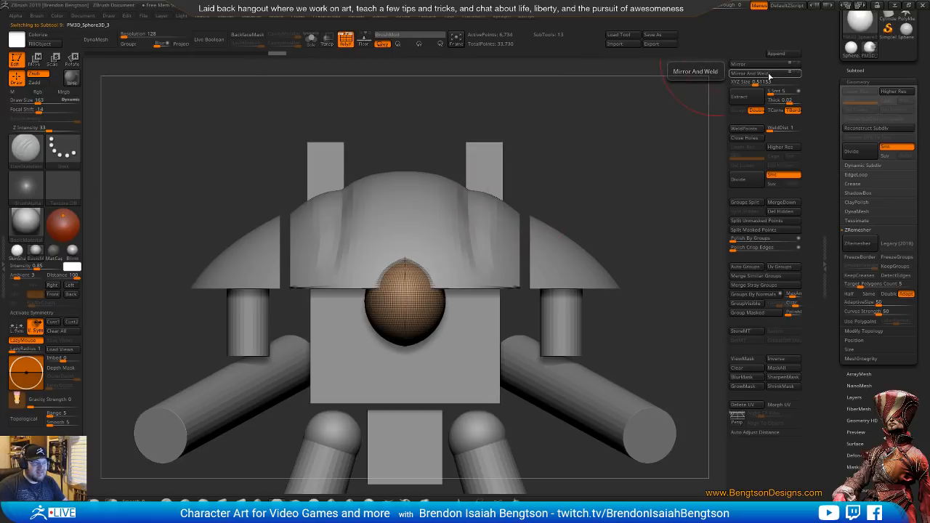
{"action": "key", "text": "w"}
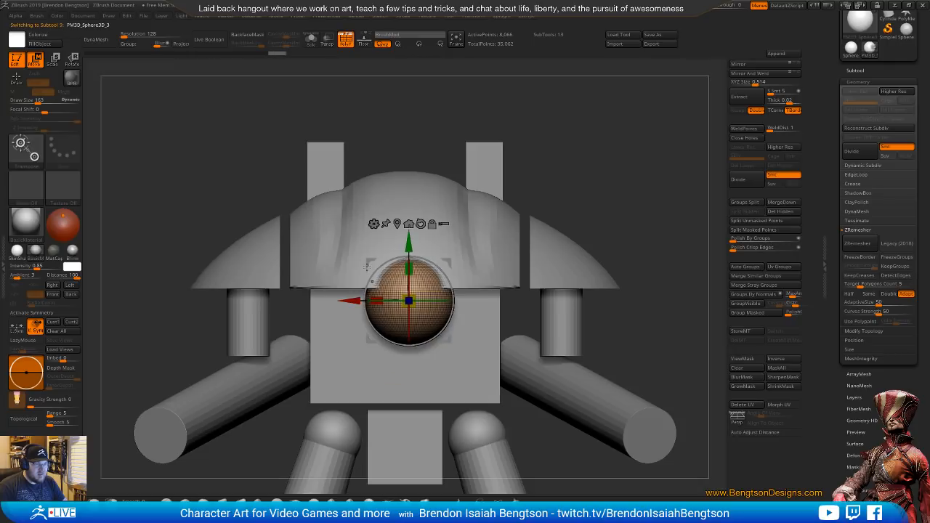
{"action": "left_click_drag", "start_coordinate": [735, 8], "coordinate": [718, 8]}
{"action": "left_click_drag", "start_coordinate": [581, 327], "coordinate": [603, 227], "text": "alt"}
{"action": "left_click_drag", "start_coordinate": [600, 229], "coordinate": [598, 225], "text": "alt"}
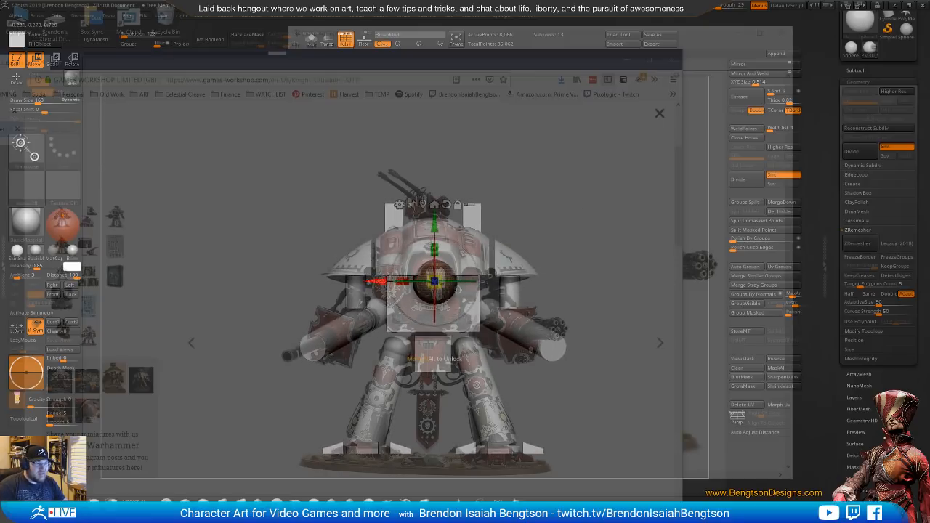
{"action": "left_click_drag", "start_coordinate": [378, 282], "coordinate": [374, 281]}
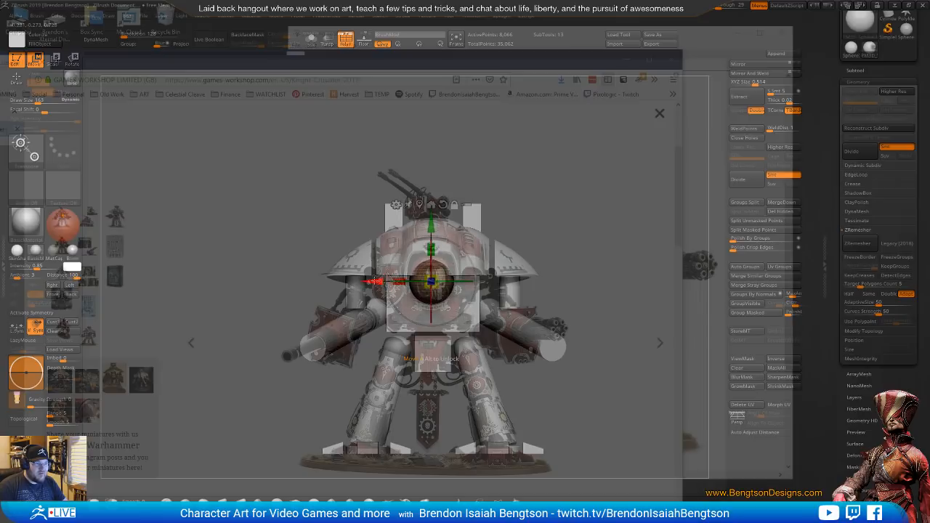
{"action": "left_click_drag", "start_coordinate": [431, 228], "coordinate": [430, 225]}
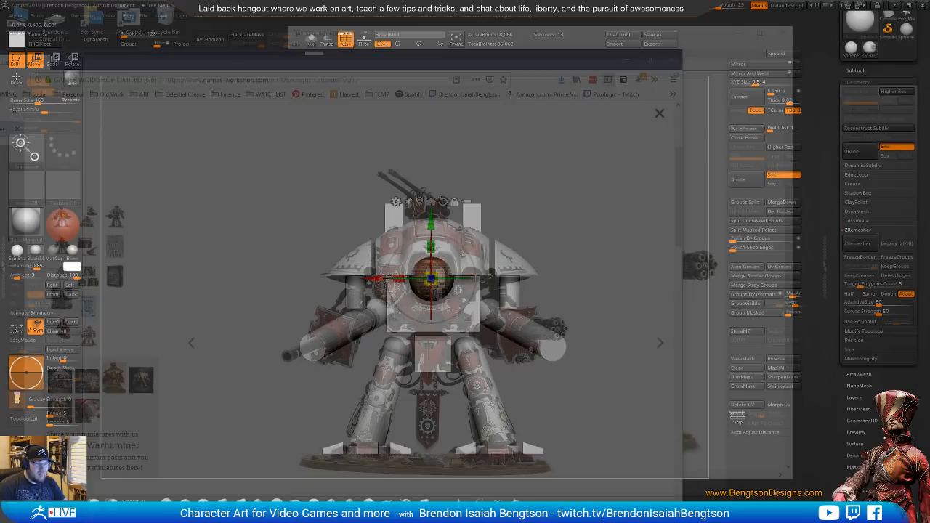
Check the head sphere in isolation, apply Mirror And Weld to it, and return to an opaque window in draw mode
{"action": "left_click_drag", "start_coordinate": [579, 226], "coordinate": [578, 266], "text": "alt"}
{"action": "key", "text": "alt+s"}
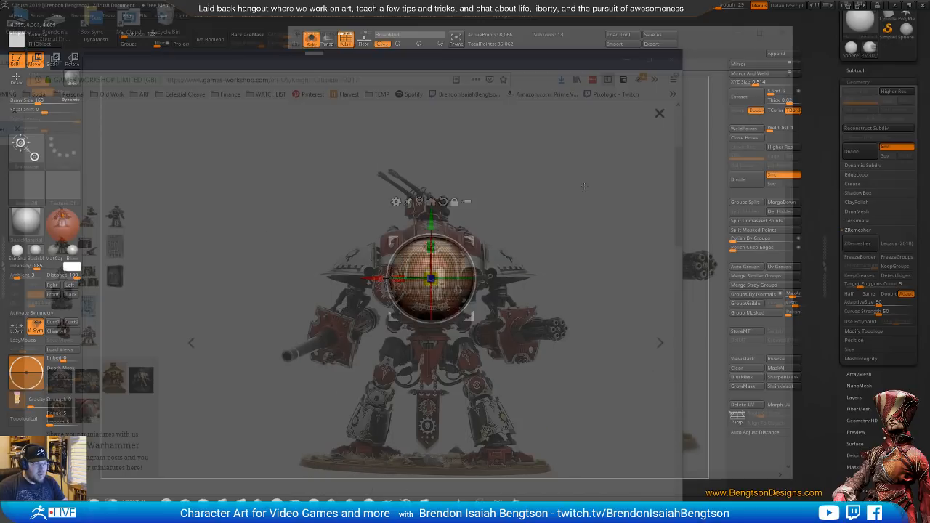
{"action": "key", "text": "alt+s"}
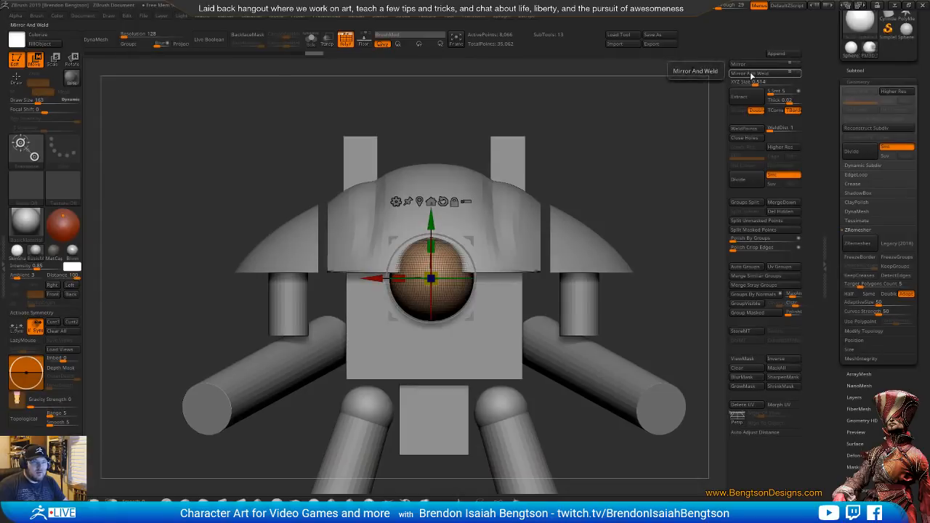
{"action": "left_click", "coordinate": [754, 77]}
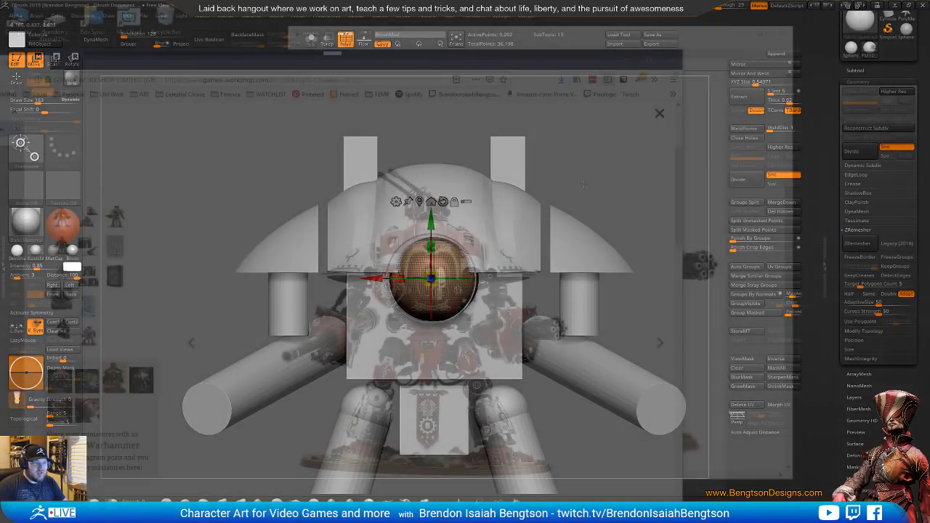
{"action": "mouse_move", "coordinate": [618, 188]}
{"action": "left_mouse_down", "text": "alt"}
{"action": "mouse_move", "coordinate": [627, 162]}
{"action": "mouse_move", "coordinate": [629, 180]}
{"action": "mouse_move", "coordinate": [625, 190]}
{"action": "mouse_move", "coordinate": [617, 178]}
{"action": "mouse_move", "coordinate": [626, 182]}
{"action": "mouse_move", "coordinate": [618, 189]}
{"action": "left_mouse_up", "text": "alt"}
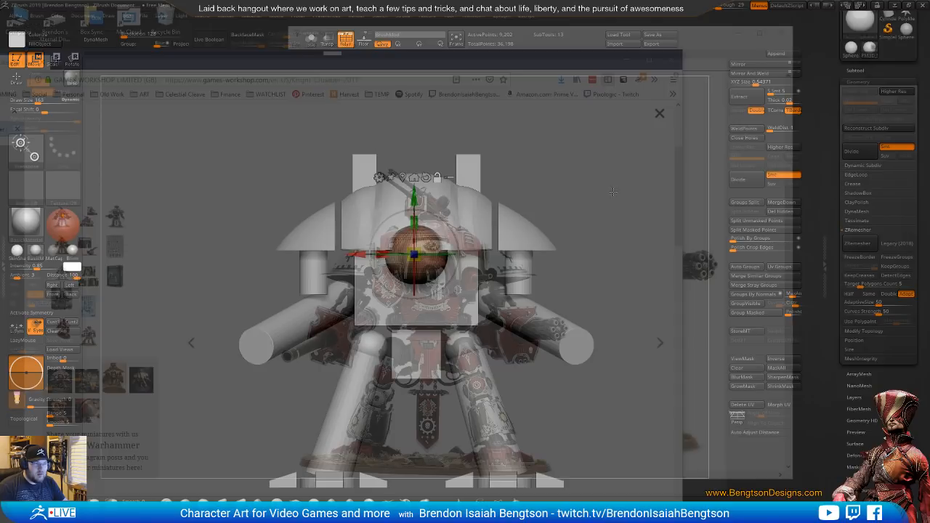
{"action": "key", "text": "q"}
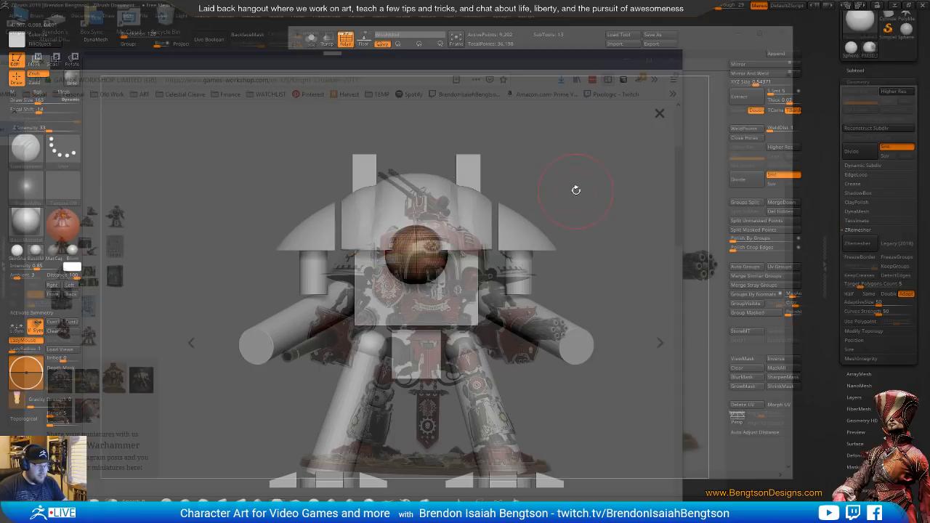
{"action": "left_click_drag", "start_coordinate": [737, 6], "coordinate": [718, 7]}
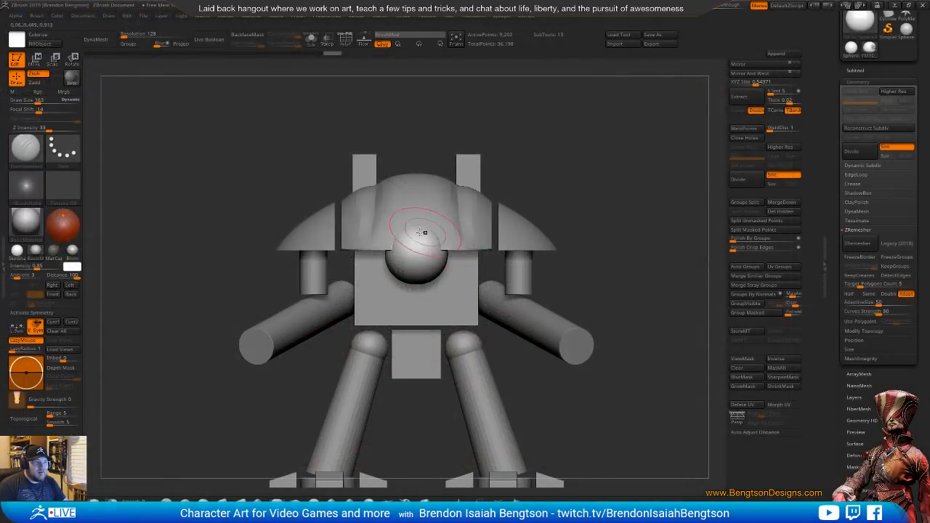
Select the carapace dome and set the window's see-through to 24 to compare the model with the reference photo
{"action": "left_click", "coordinate": [421, 232], "text": "alt"}
{"action": "left_click_drag", "start_coordinate": [614, 203], "coordinate": [632, 177], "text": "alt"}
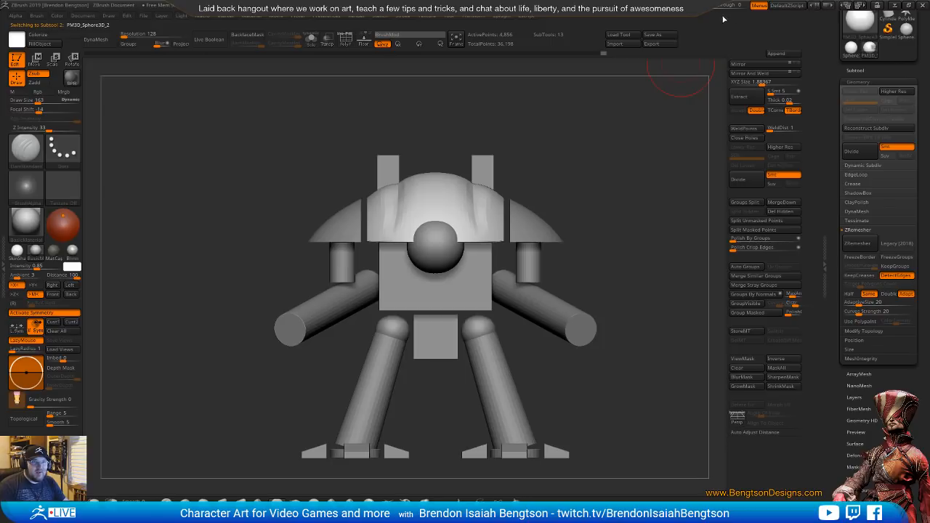
{"action": "left_click_drag", "start_coordinate": [712, 5], "coordinate": [719, 6]}
{"action": "left_click_drag", "start_coordinate": [620, 269], "coordinate": [533, 215], "text": "alt"}
{"action": "left_click_drag", "start_coordinate": [588, 258], "coordinate": [565, 260], "text": "alt"}
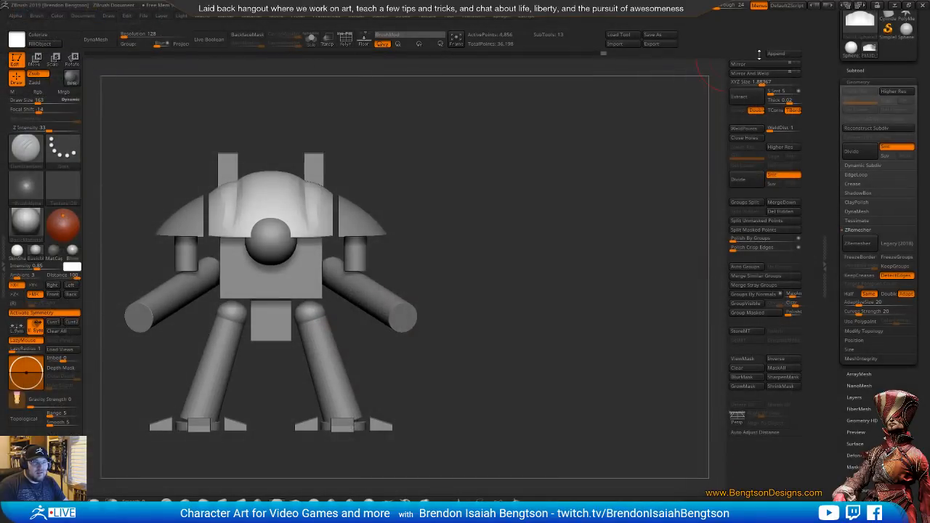
Append a cube, scale it down uniformly, and raise and bring it to the front of the dome
{"action": "left_click", "coordinate": [764, 58]}
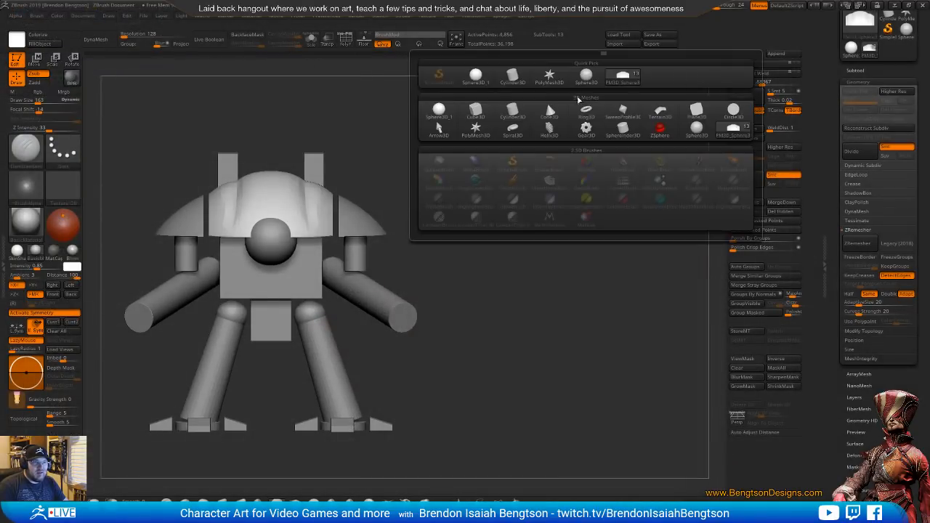
{"action": "left_click", "coordinate": [476, 110]}
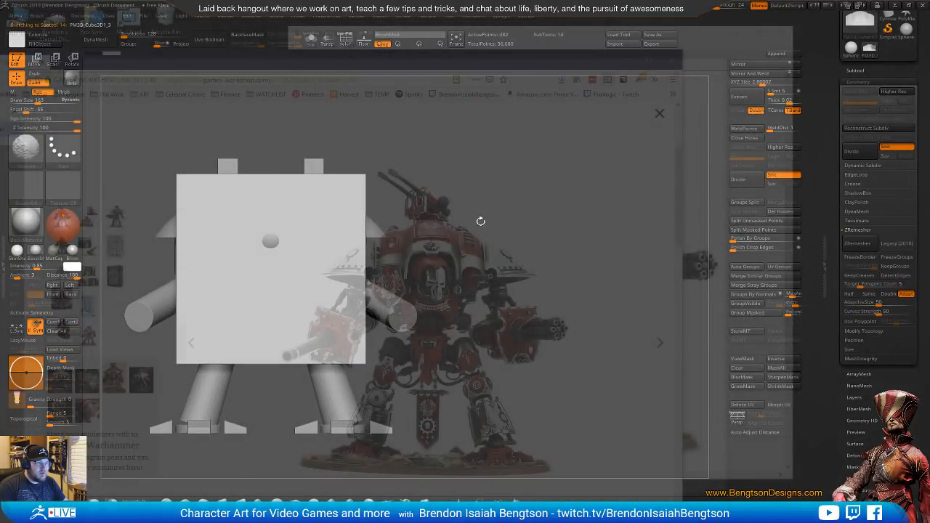
{"action": "key", "text": "w"}
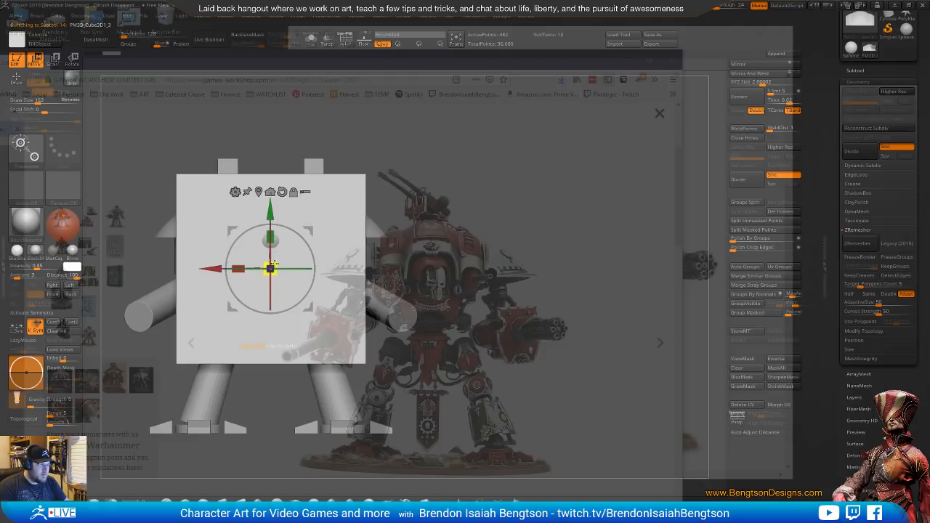
{"action": "left_click_drag", "start_coordinate": [270, 269], "coordinate": [221, 325]}
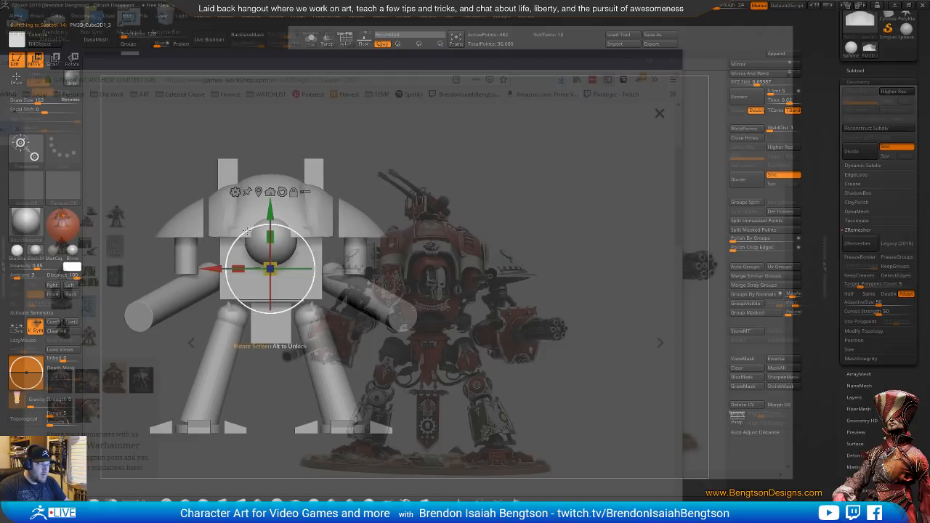
{"action": "left_click_drag", "start_coordinate": [270, 211], "coordinate": [271, 168]}
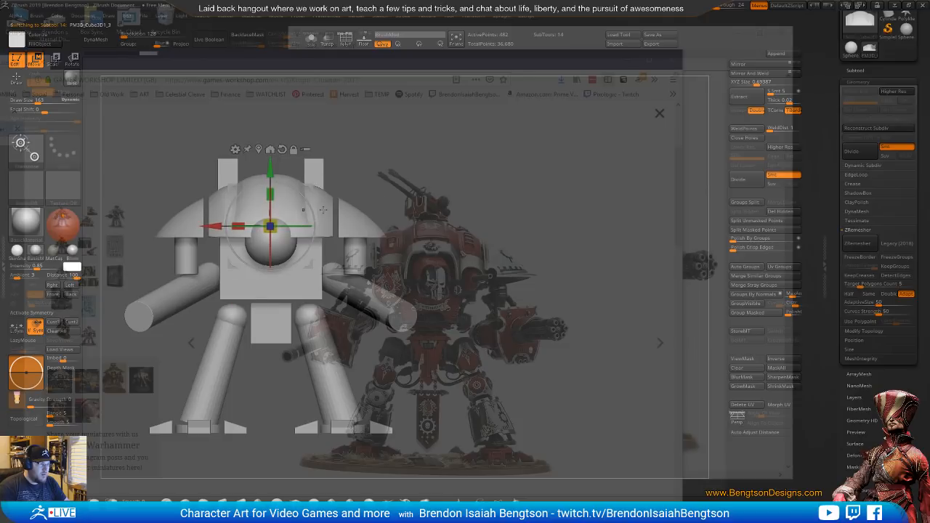
{"action": "left_click_drag", "start_coordinate": [356, 171], "coordinate": [292, 207]}
{"action": "left_click_drag", "start_coordinate": [234, 249], "coordinate": [185, 280]}
{"action": "left_click_drag", "start_coordinate": [469, 216], "coordinate": [495, 199]}
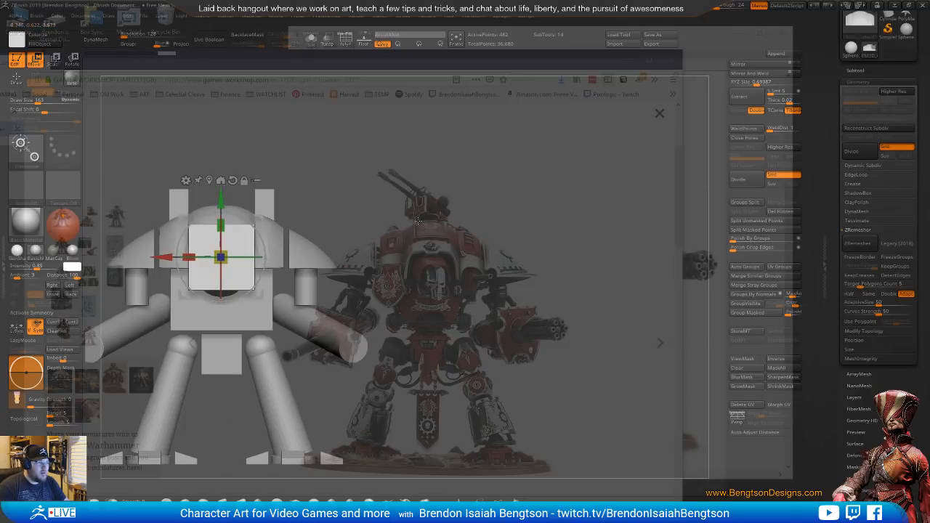
Lower the front cube slightly, narrow it to match the photo's face opening, and apply Mirror And Weld to it
{"action": "left_click_drag", "start_coordinate": [412, 229], "coordinate": [583, 269], "text": "alt"}
{"action": "key", "text": "p"}
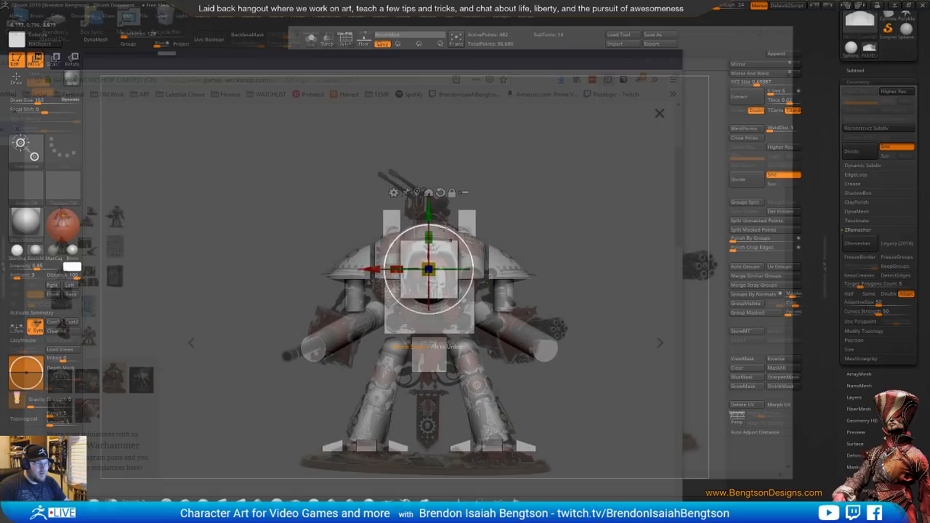
{"action": "mouse_move", "coordinate": [430, 211]}
{"action": "left_mouse_down"}
{"action": "mouse_move", "coordinate": [430, 229]}
{"action": "mouse_move", "coordinate": [431, 218]}
{"action": "left_mouse_up"}
{"action": "left_click_drag", "start_coordinate": [396, 274], "coordinate": [405, 270]}
{"action": "left_click", "coordinate": [737, 75]}
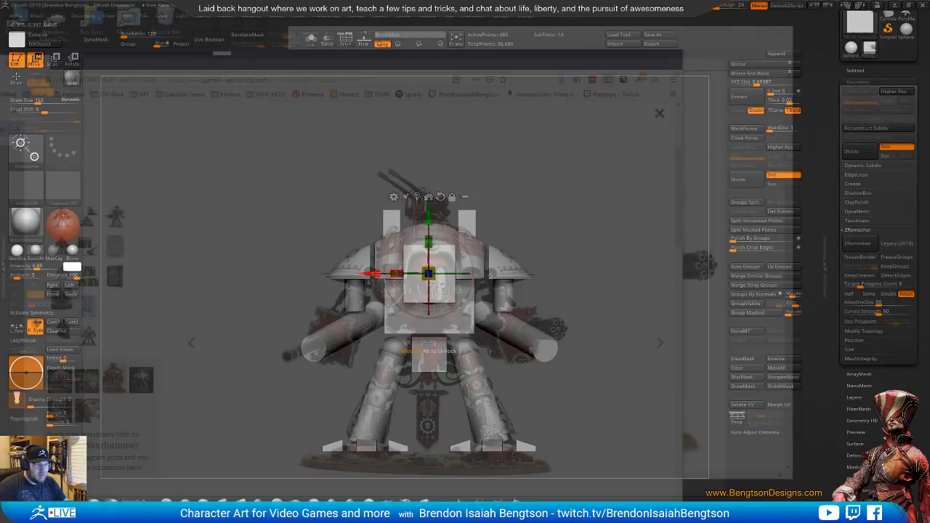
{"action": "key", "text": "x"}
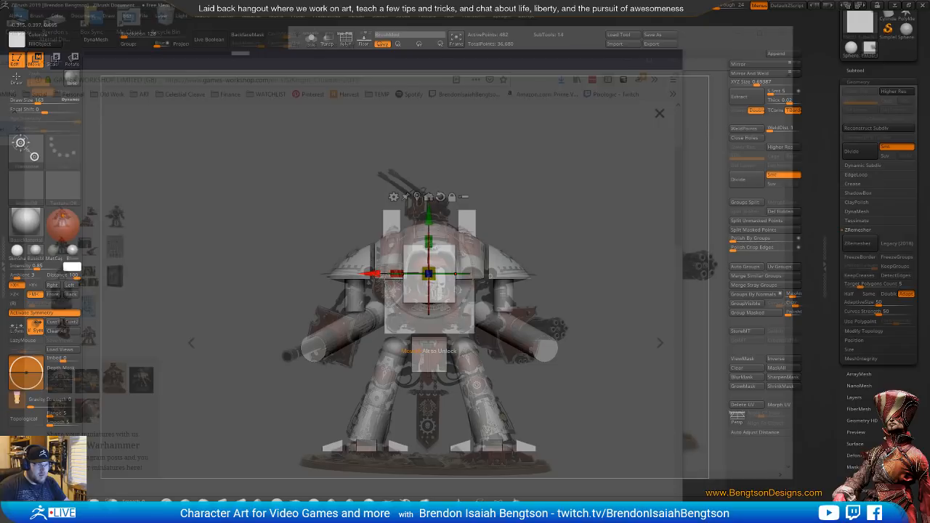
Shift the front cube slightly sideways and reduce its height to fit the face opening in the photo
{"action": "left_click_drag", "start_coordinate": [372, 274], "coordinate": [379, 275]}
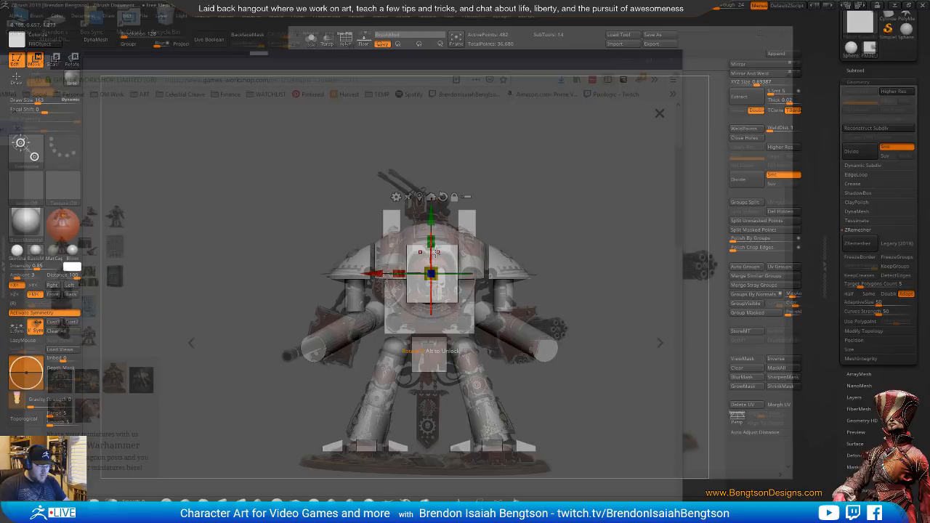
{"action": "key", "text": "x"}
{"action": "left_click_drag", "start_coordinate": [431, 242], "coordinate": [433, 247]}
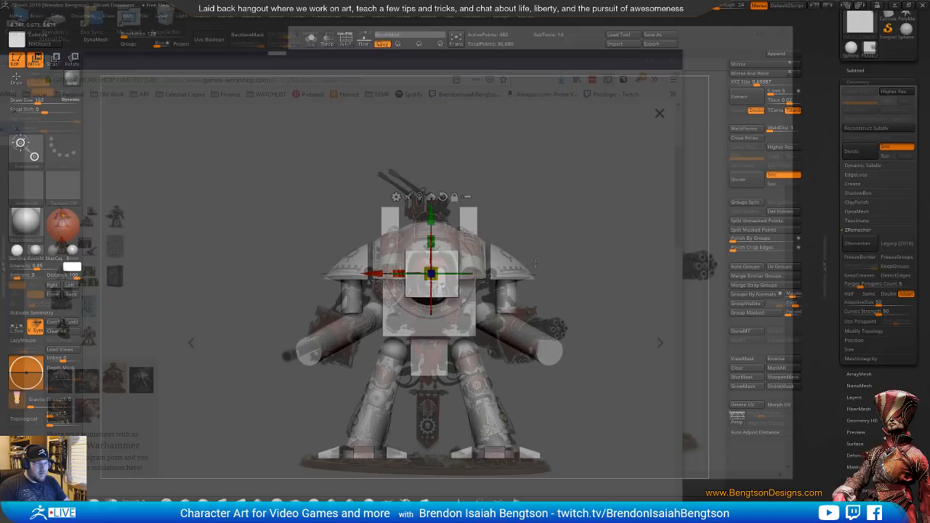
{"action": "left_click_drag", "start_coordinate": [534, 263], "coordinate": [535, 261], "text": "alt"}
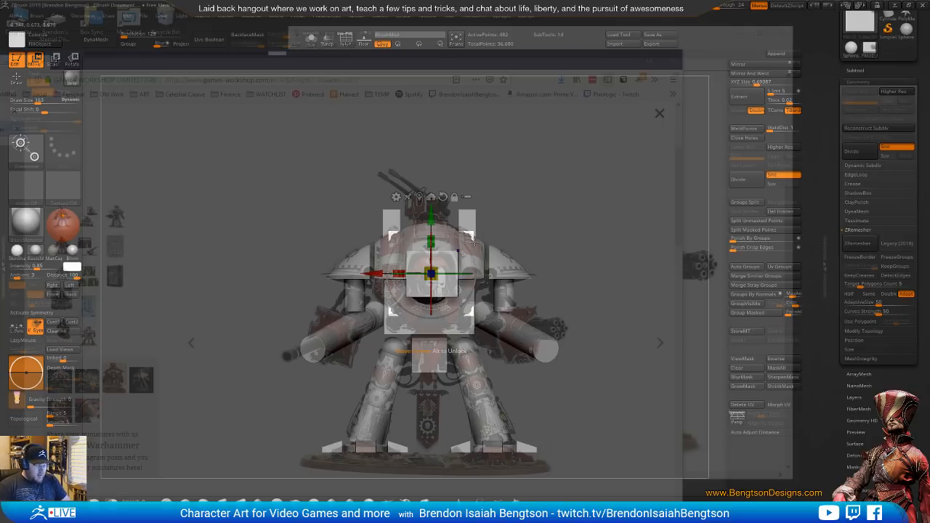
Show the wireframe, cut off the cube's upper corner at an angle with a curve brush, and mirror the cut with Mirror And Weld
{"action": "key", "text": "shift+f"}
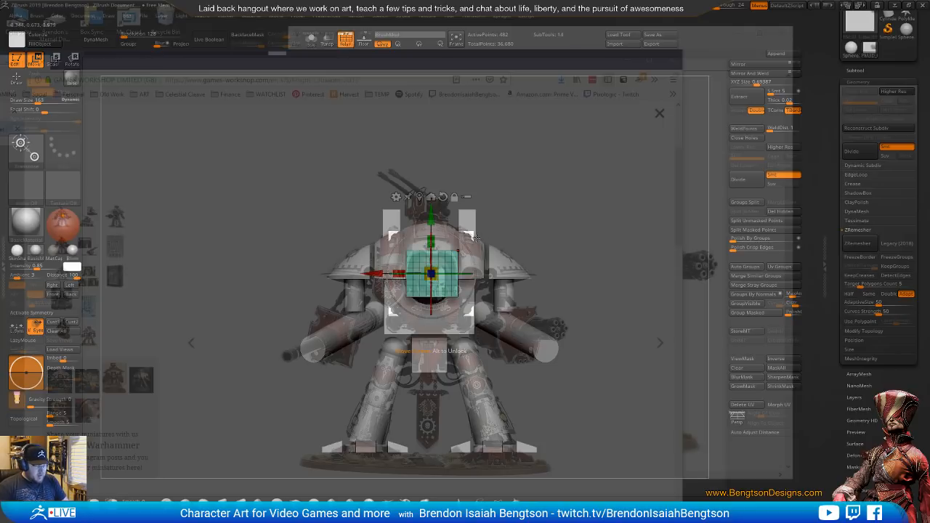
{"action": "key", "text": "q"}
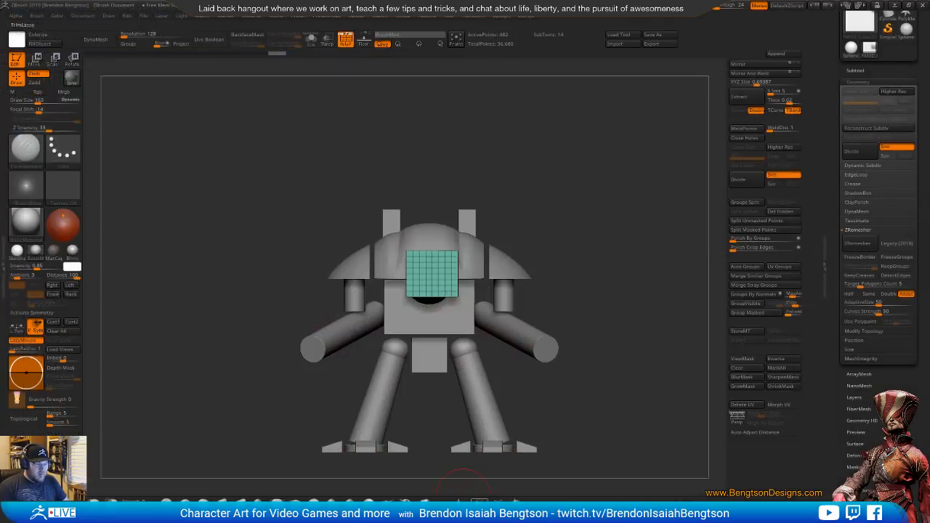
{"action": "left_click", "coordinate": [514, 502]}
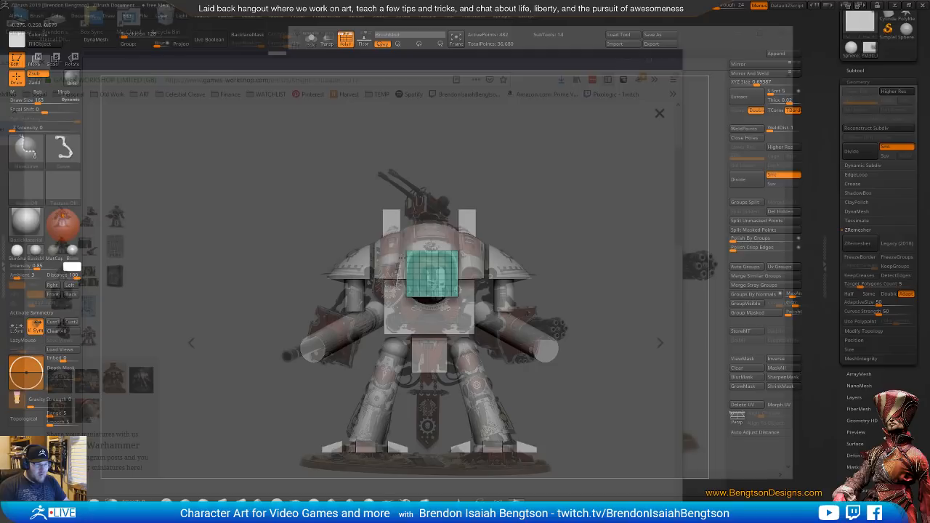
{"action": "left_click_drag", "start_coordinate": [396, 284], "coordinate": [423, 218], "text": "ctrl+shift"}
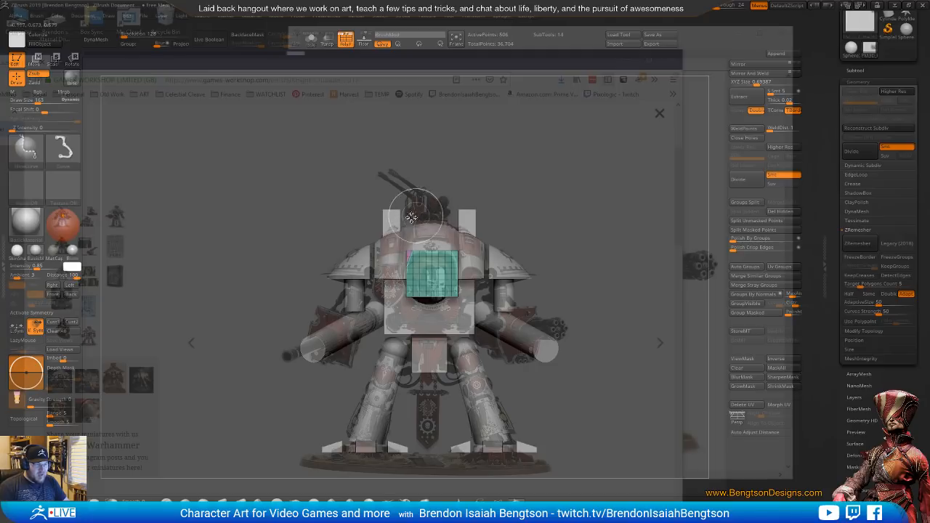
{"action": "left_click", "coordinate": [426, 267], "text": "ctrl+shift"}
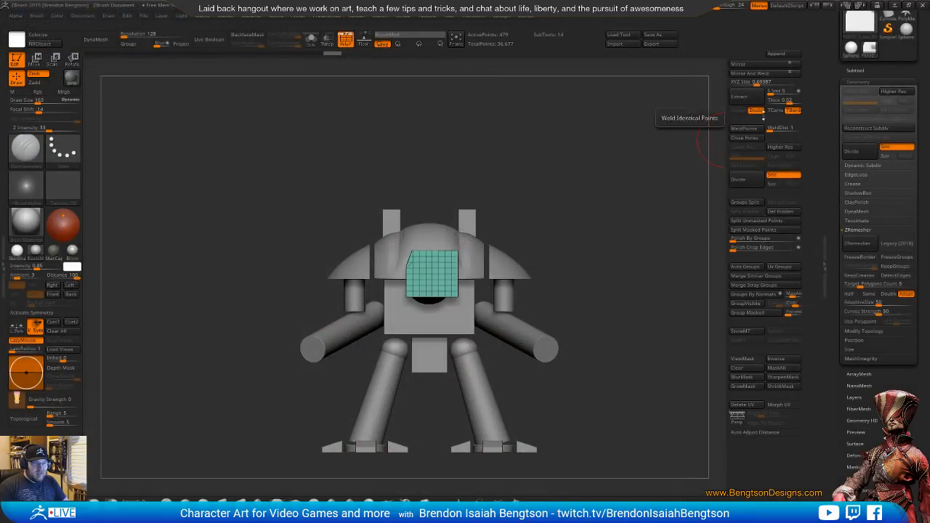
{"action": "left_click", "coordinate": [765, 76]}
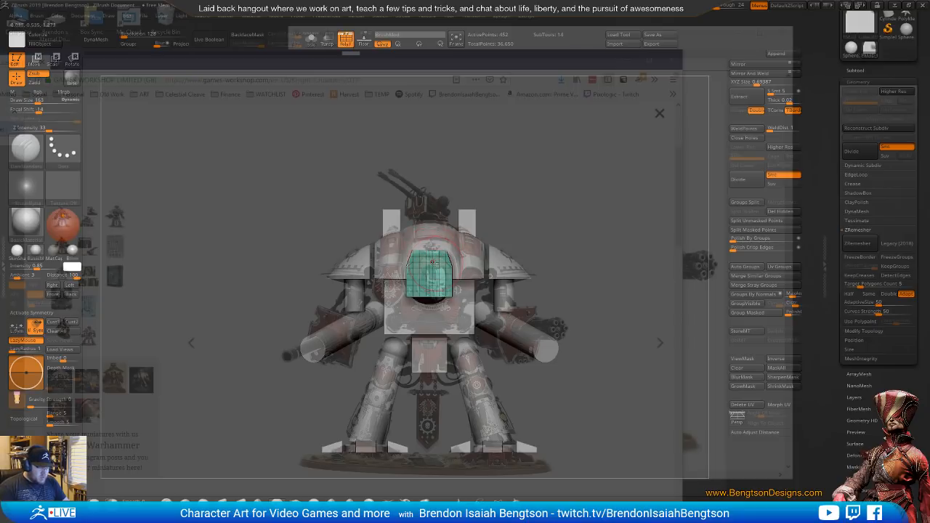
Regroup the front block with Auto Groups, duplicate it sideways within the same subtool, and scale the copy down
{"action": "key", "text": "w"}
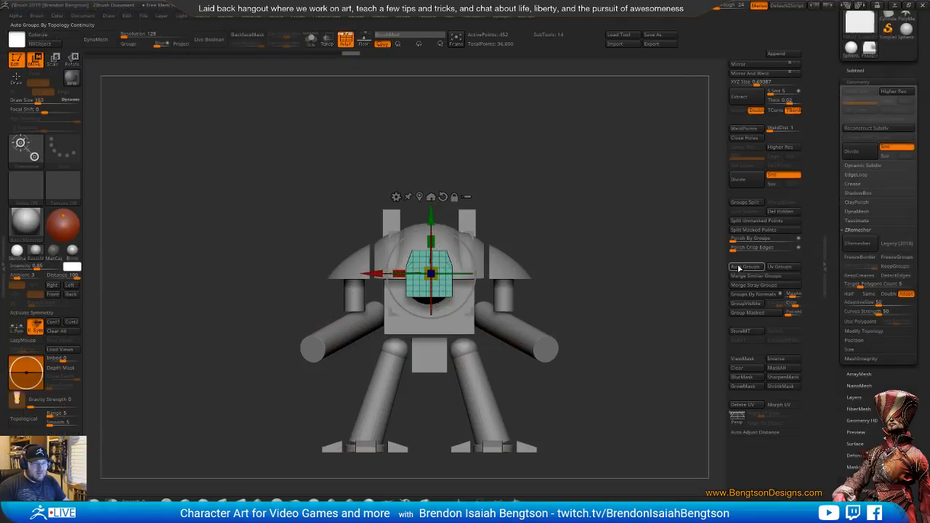
{"action": "left_click", "coordinate": [740, 267]}
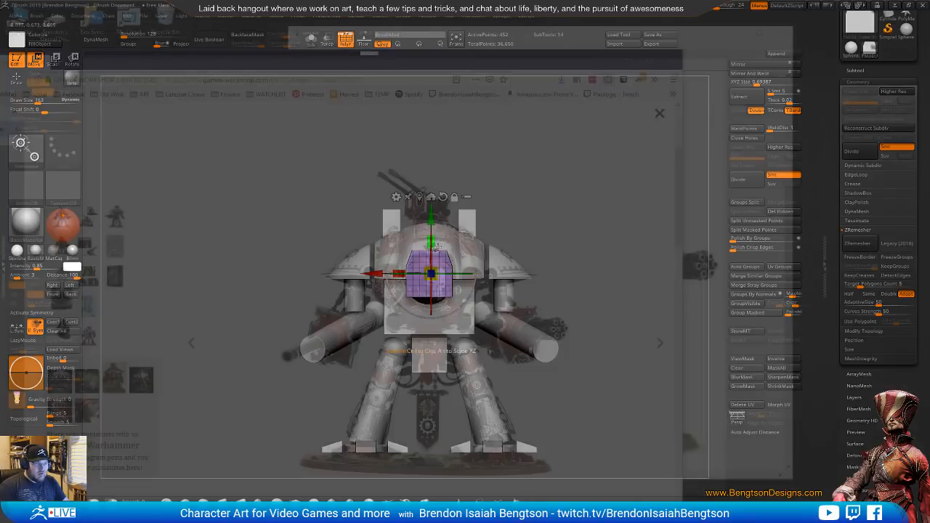
{"action": "left_click_drag", "start_coordinate": [469, 234], "coordinate": [428, 236], "text": "ctrl"}
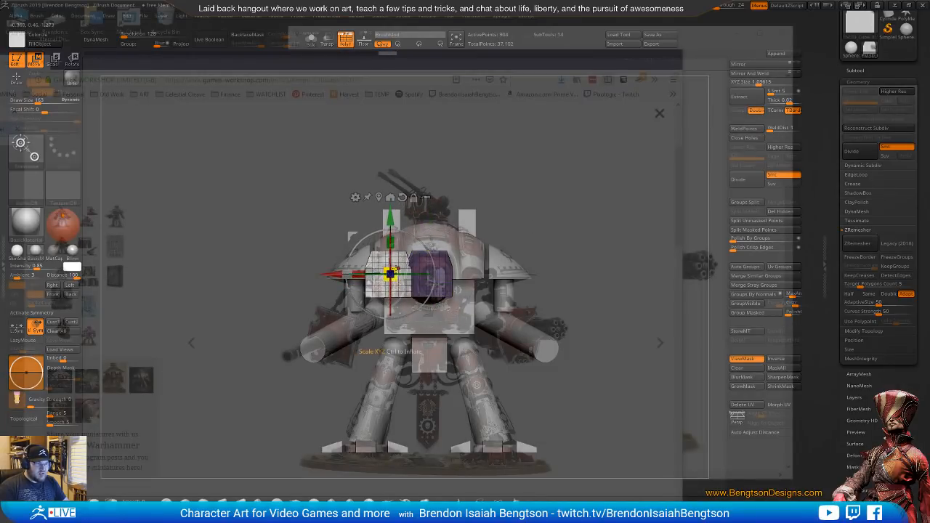
{"action": "left_click_drag", "start_coordinate": [396, 269], "coordinate": [391, 278]}
{"action": "mouse_move", "coordinate": [391, 216]}
{"action": "left_mouse_down"}
{"action": "mouse_move", "coordinate": [391, 228]}
{"action": "mouse_move", "coordinate": [391, 217]}
{"action": "left_mouse_up"}
Fit the small block's height and size to the photo's side opening, keep it beside the main block, and mirror it with Mirror And Weld
{"action": "left_click_drag", "start_coordinate": [332, 270], "coordinate": [416, 271]}
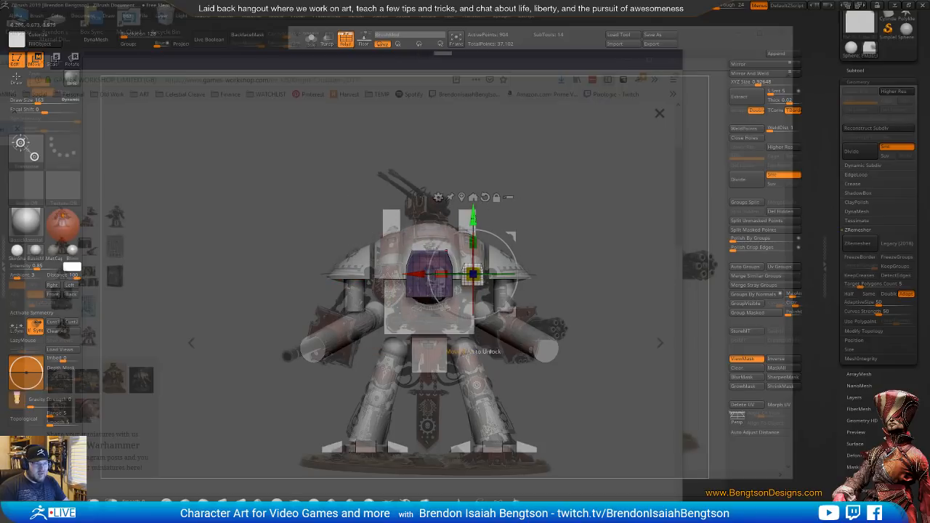
{"action": "left_click_drag", "start_coordinate": [473, 218], "coordinate": [474, 220]}
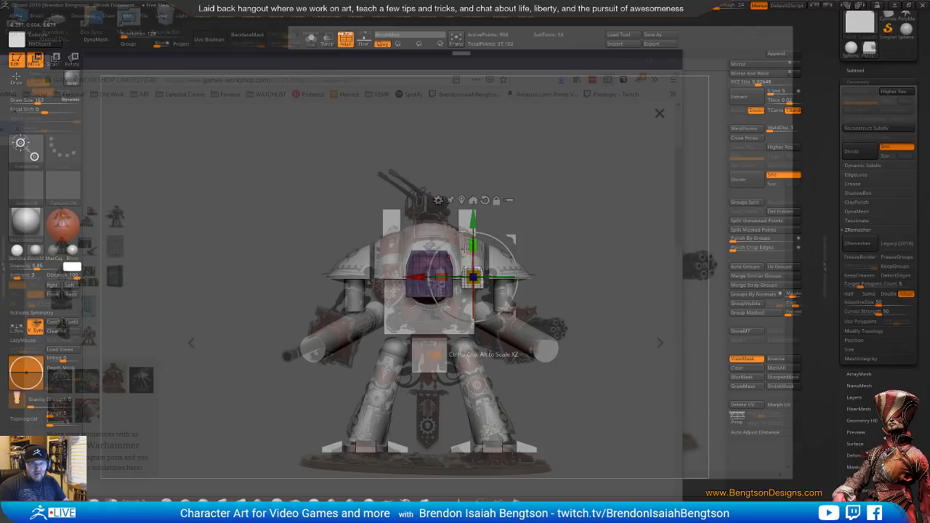
{"action": "left_click_drag", "start_coordinate": [478, 270], "coordinate": [478, 273]}
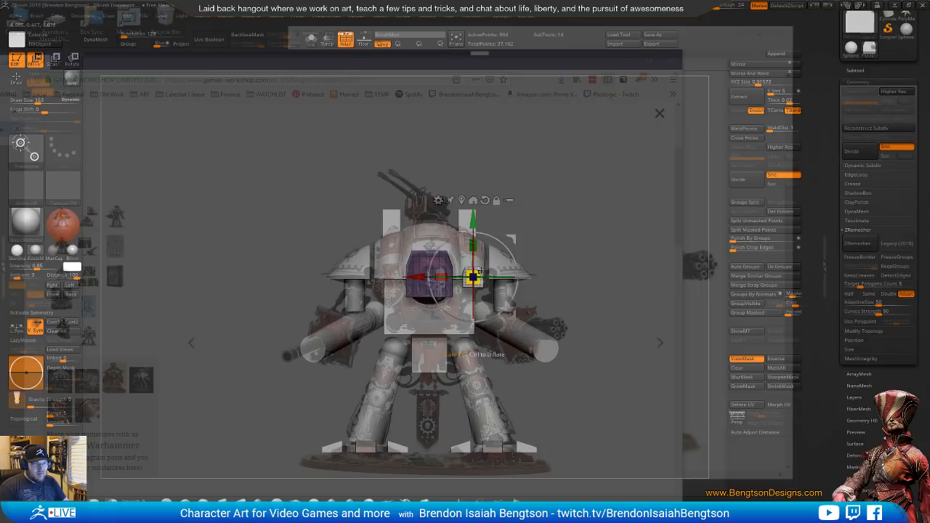
{"action": "left_click_drag", "start_coordinate": [420, 276], "coordinate": [418, 276]}
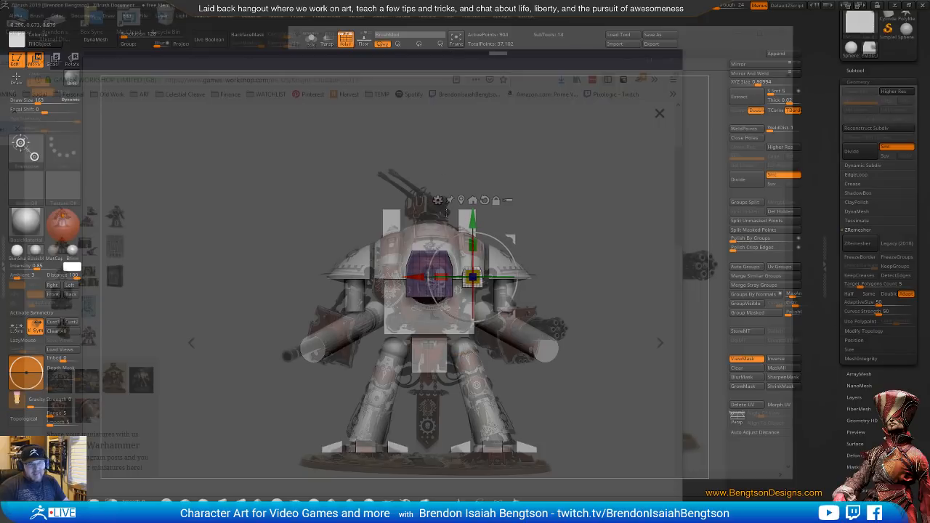
{"action": "left_click_drag", "start_coordinate": [473, 218], "coordinate": [472, 223]}
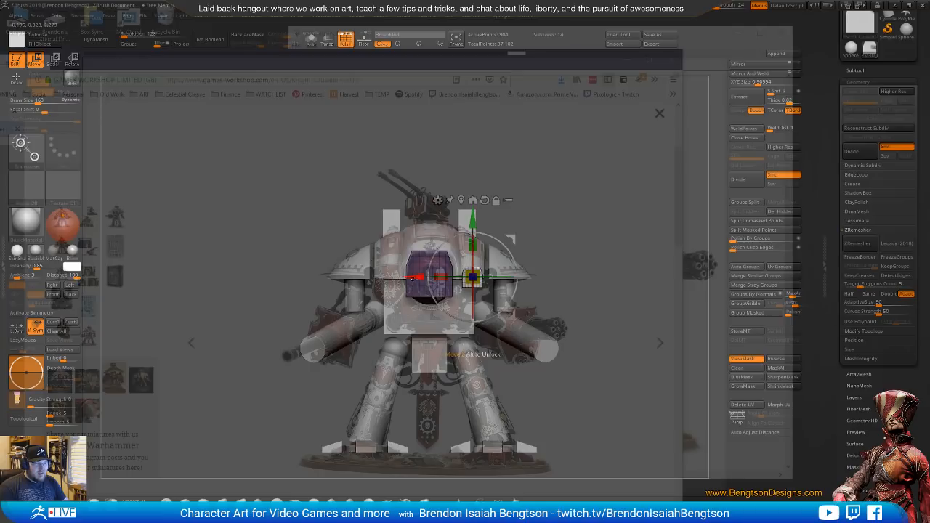
{"action": "left_click_drag", "start_coordinate": [417, 277], "coordinate": [334, 275]}
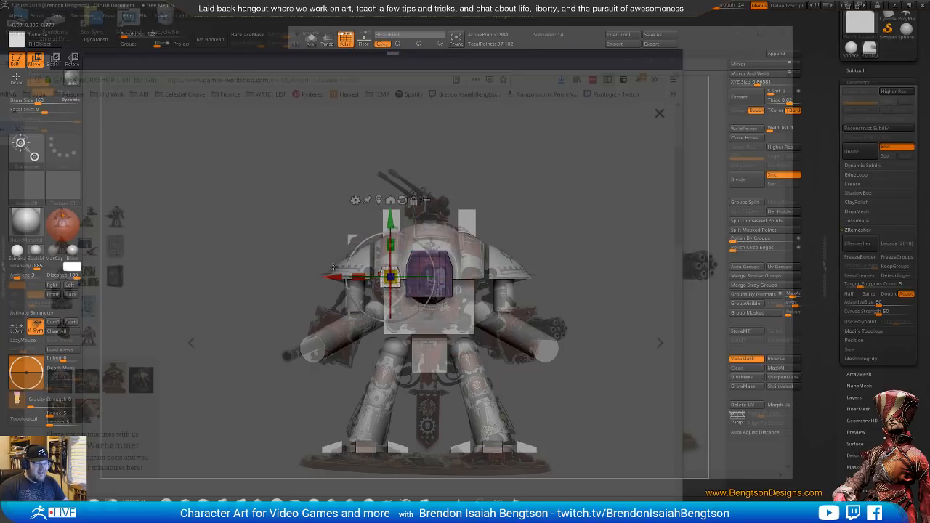
{"action": "key", "text": "q"}
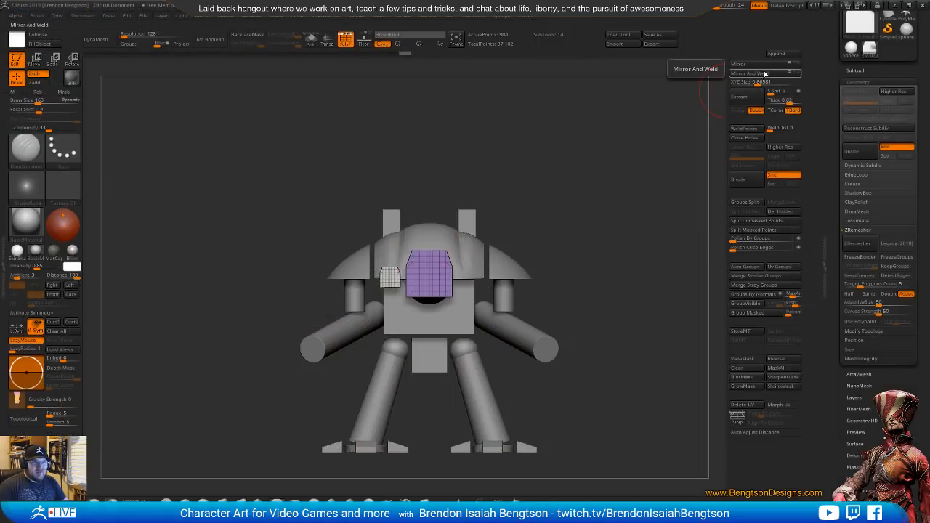
{"action": "left_click", "coordinate": [748, 73]}
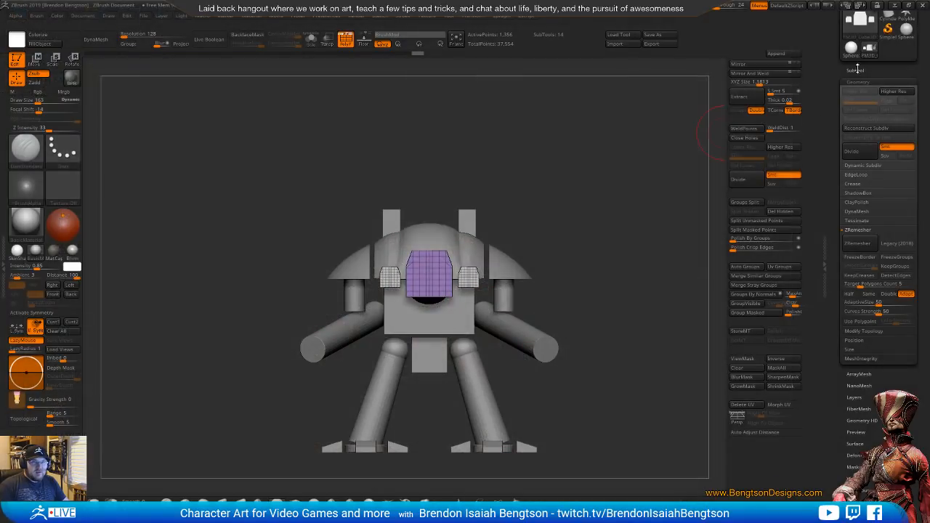
Reorder the subtools so the three-block set sits directly below the dome, select the dome, and turn on Live Boolean
{"action": "left_click", "coordinate": [856, 70]}
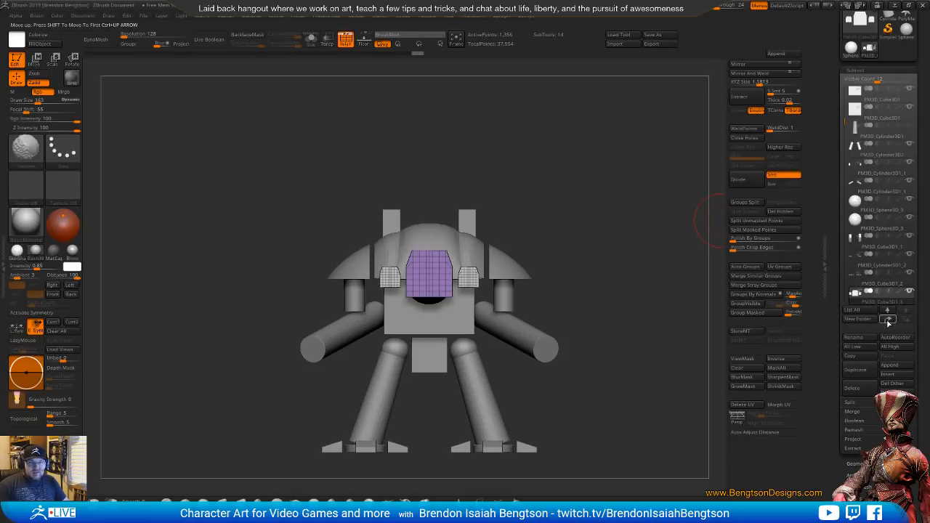
{"action": "left_click", "coordinate": [888, 320], "text": "shift"}
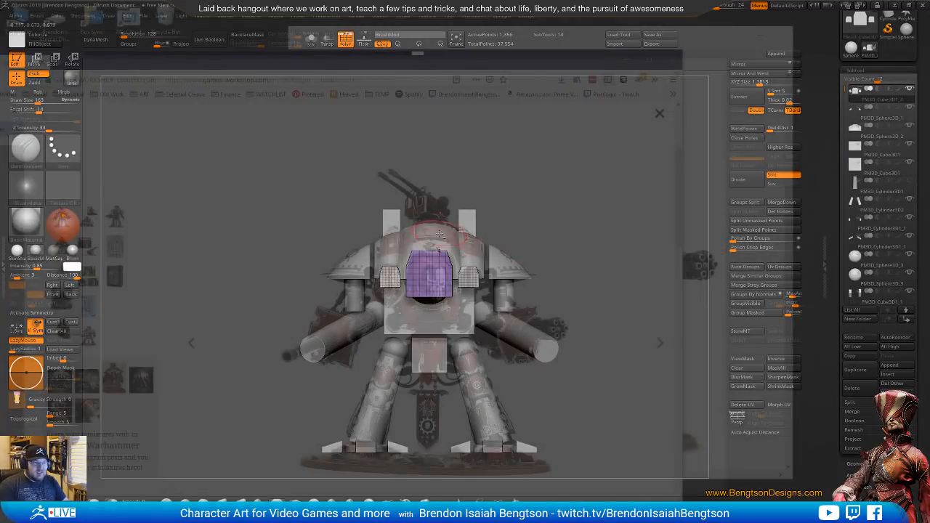
{"action": "left_click", "coordinate": [440, 233], "text": "alt"}
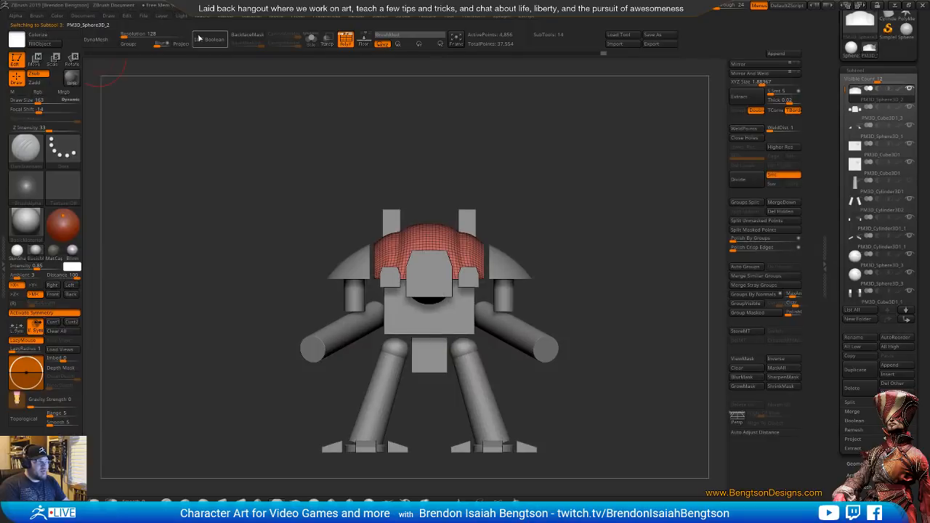
{"action": "left_click", "coordinate": [207, 38]}
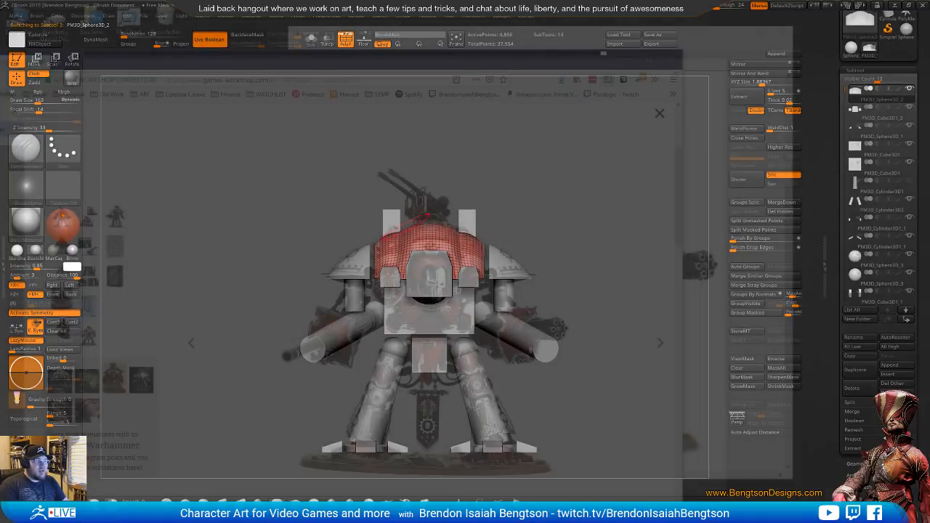
Try the three-block set as a Live Boolean subtraction from the dome, inspect the preview, and restore it to addition
{"action": "left_click", "coordinate": [862, 91]}
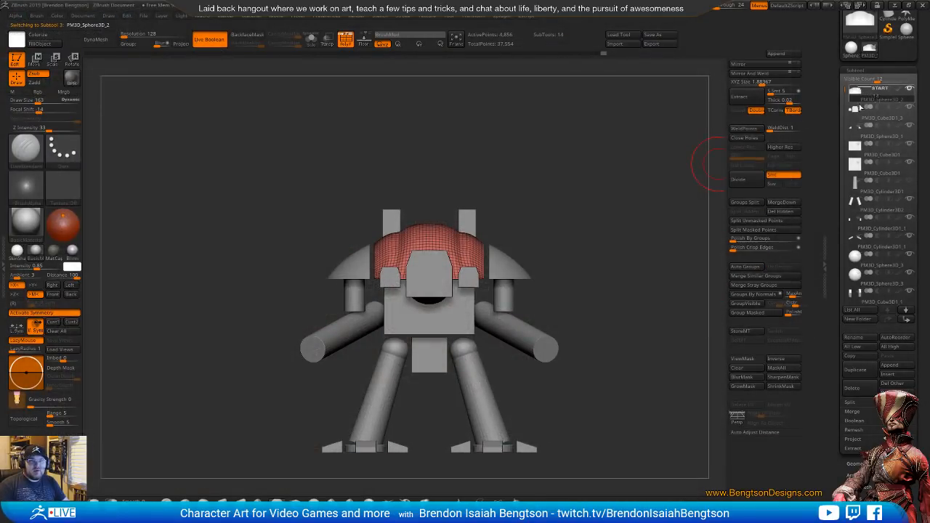
{"action": "left_click", "coordinate": [878, 108]}
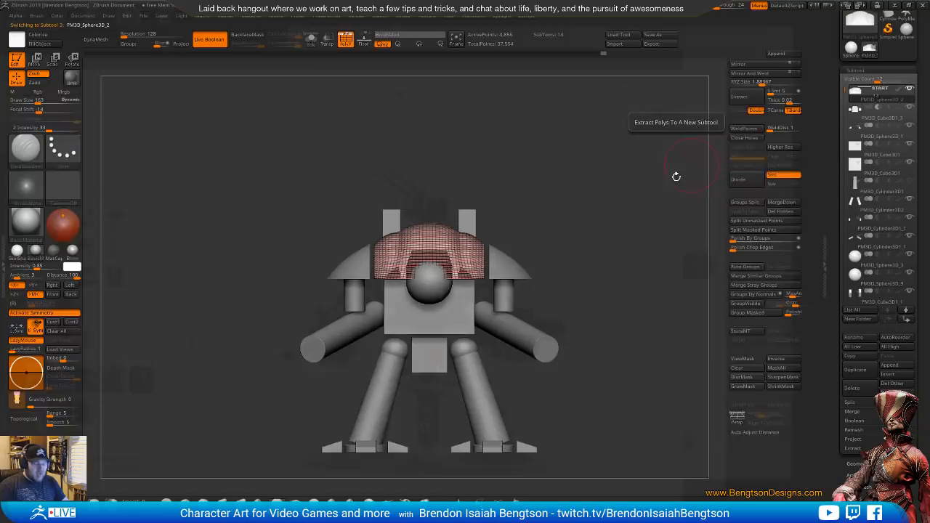
{"action": "key", "text": "shift+f"}
{"action": "key", "text": "shift+f"}
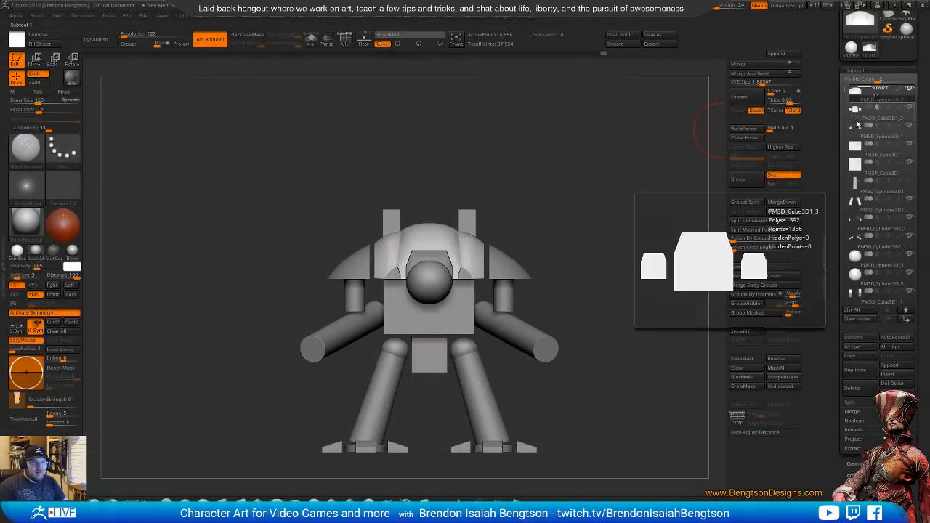
{"action": "left_click", "coordinate": [854, 110]}
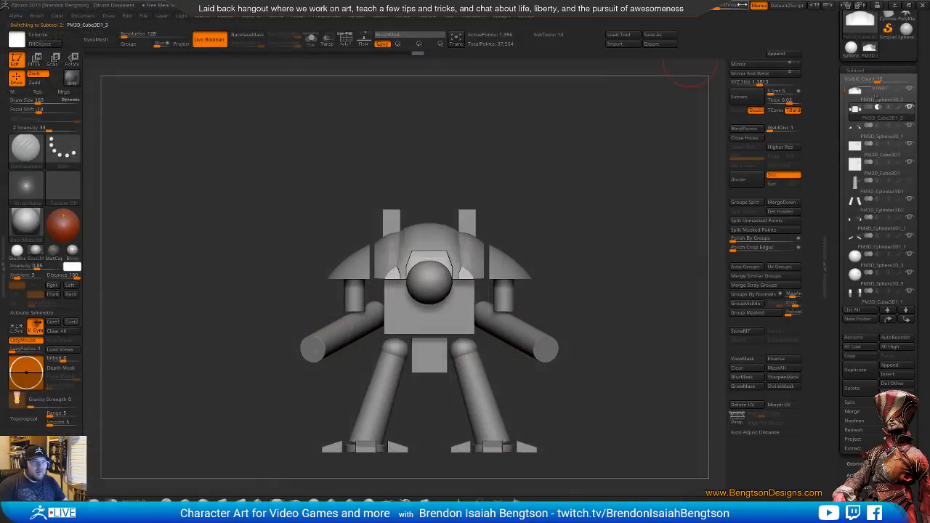
{"action": "mouse_move", "coordinate": [569, 218]}
{"action": "left_mouse_down", "text": "alt"}
{"action": "mouse_move", "coordinate": [581, 251]}
{"action": "mouse_move", "coordinate": [619, 246]}
{"action": "mouse_move", "coordinate": [617, 199]}
{"action": "mouse_move", "coordinate": [544, 244]}
{"action": "mouse_move", "coordinate": [577, 259]}
{"action": "mouse_move", "coordinate": [560, 249]}
{"action": "mouse_move", "coordinate": [557, 231]}
{"action": "left_mouse_up", "text": "alt"}
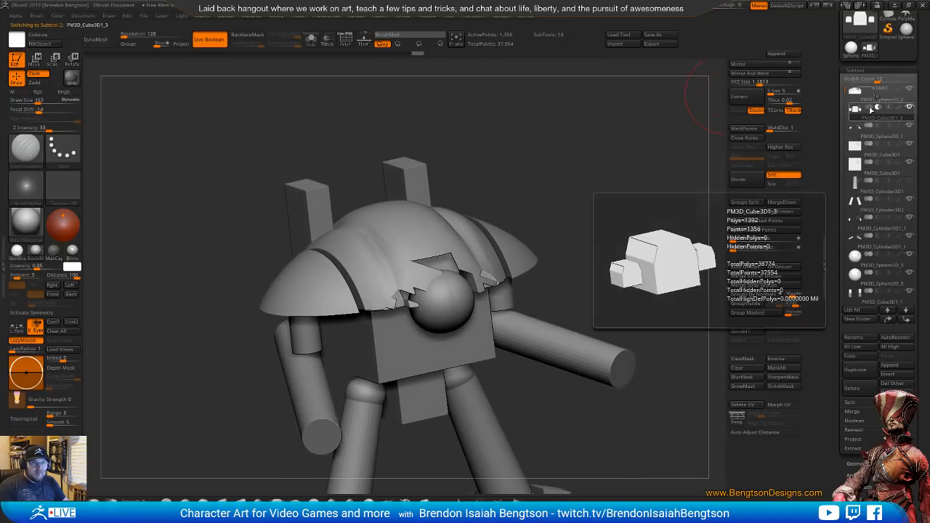
{"action": "left_click", "coordinate": [870, 109]}
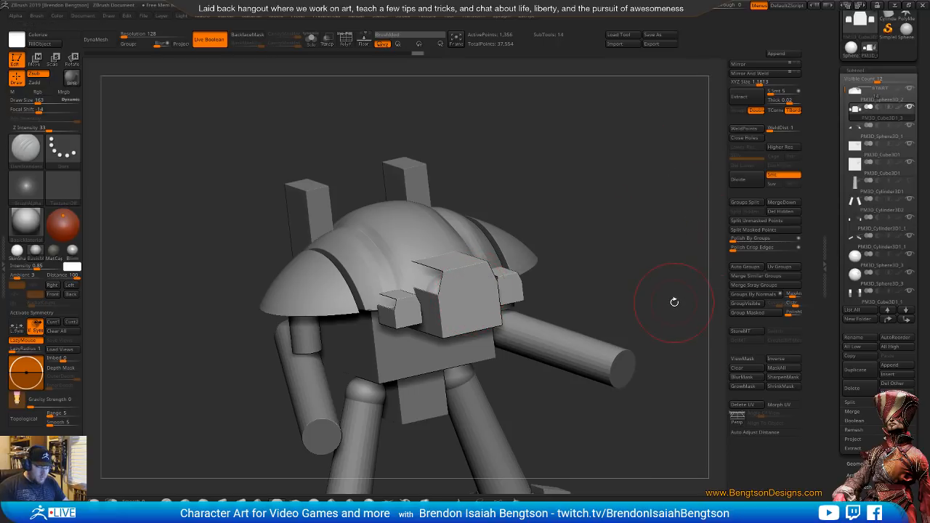
Isolate the three-block set and turn on Double in its Display Properties so both sides of its faces are drawn
{"action": "key", "text": "alt+s"}
{"action": "left_click_drag", "start_coordinate": [646, 313], "coordinate": [638, 241], "text": "alt"}
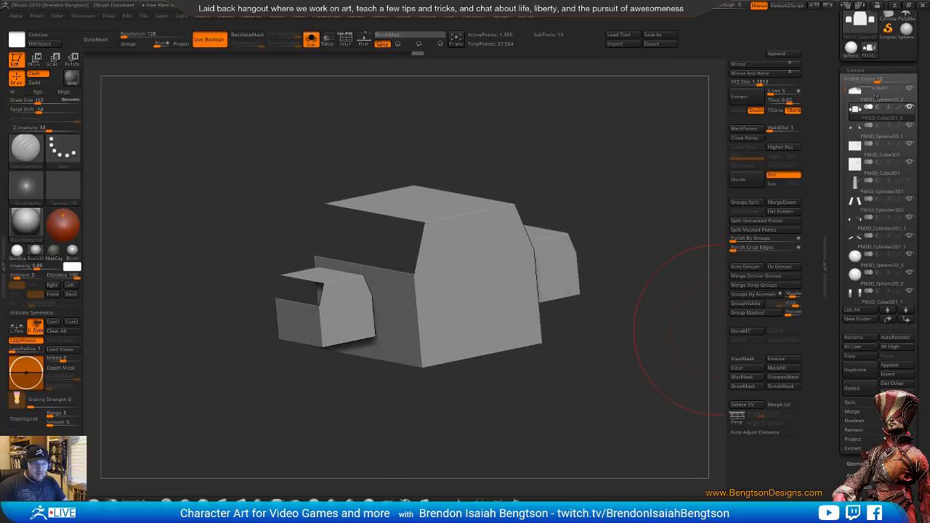
{"action": "left_click", "coordinate": [853, 499]}
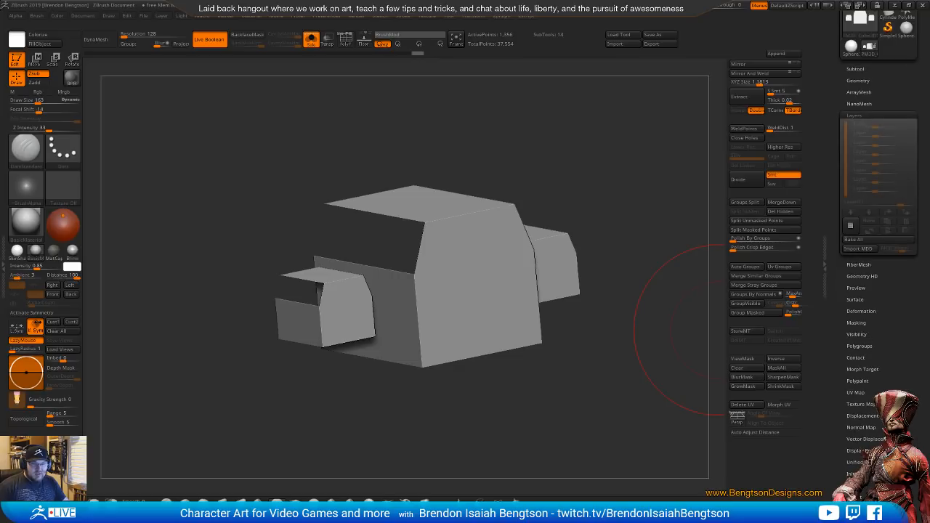
{"action": "left_click", "coordinate": [860, 331]}
{"action": "left_click", "coordinate": [865, 314]}
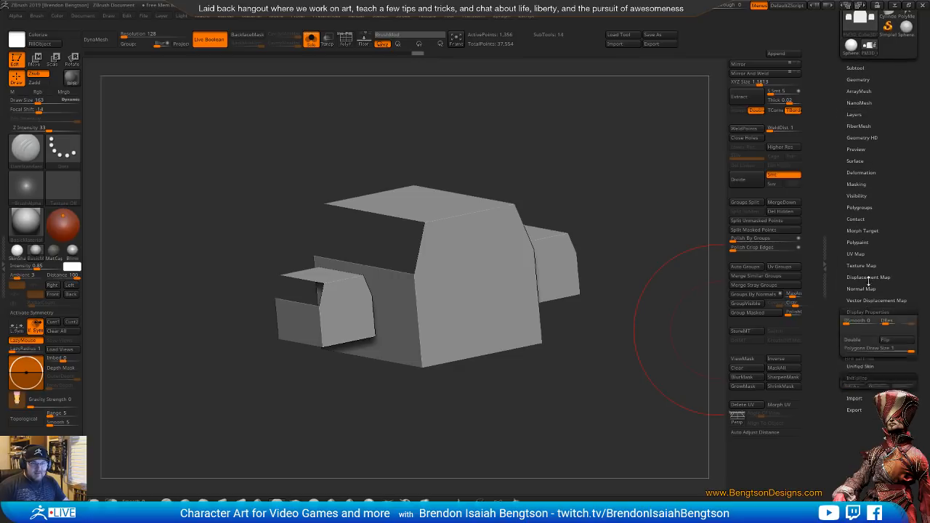
{"action": "left_click", "coordinate": [859, 339]}
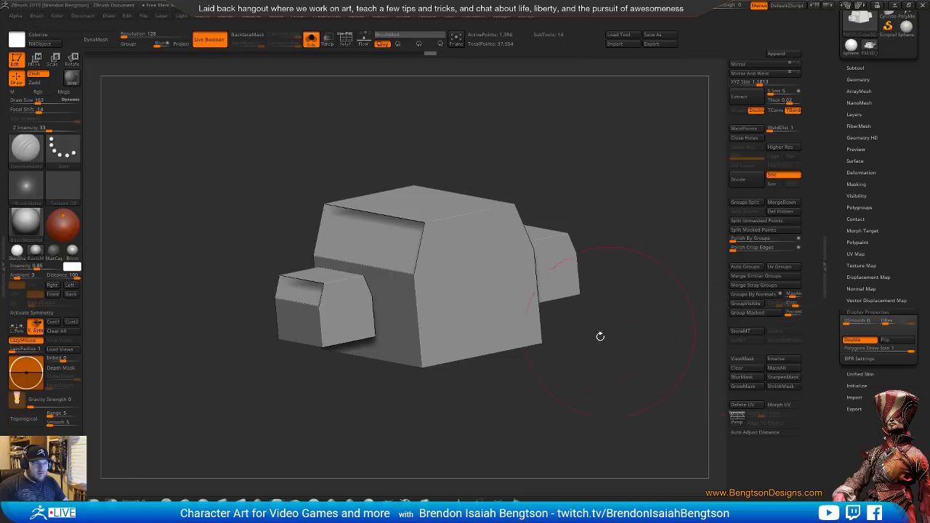
{"action": "left_click_drag", "start_coordinate": [600, 336], "coordinate": [706, 195]}
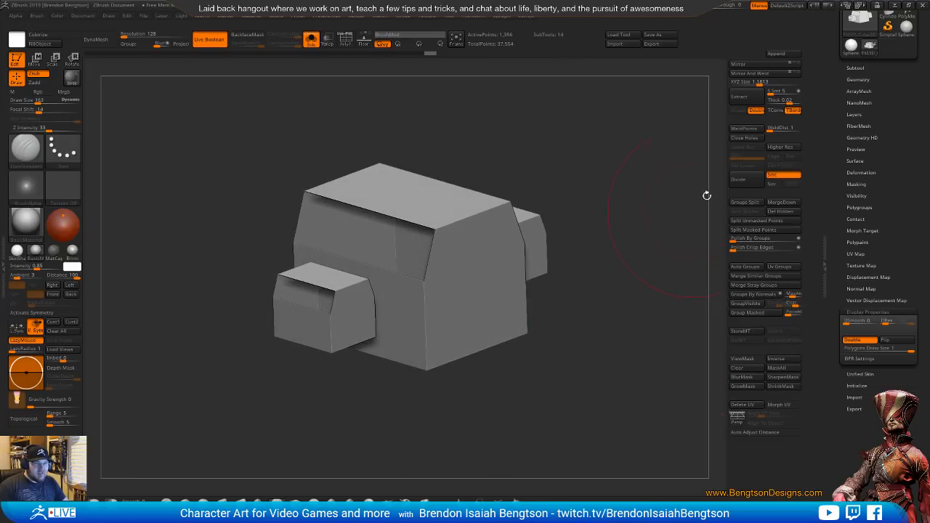
Fill the open faces of the three blocks with Close Holes from the Modify Topology options
{"action": "left_click", "coordinate": [858, 68]}
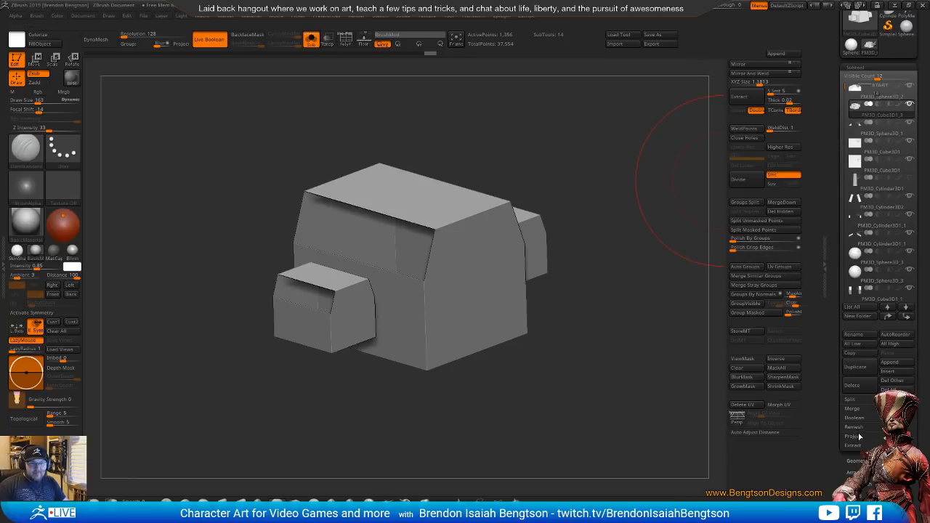
{"action": "left_click", "coordinate": [858, 460]}
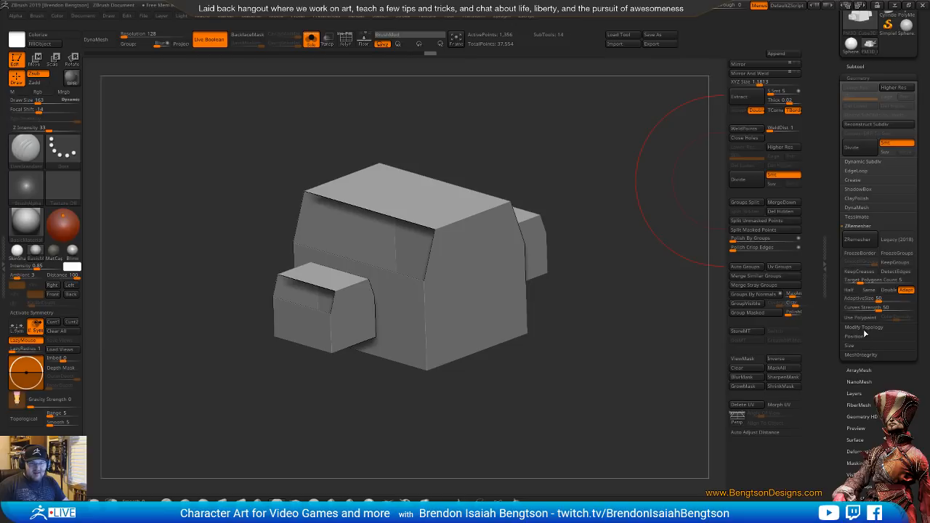
{"action": "left_click", "coordinate": [866, 328]}
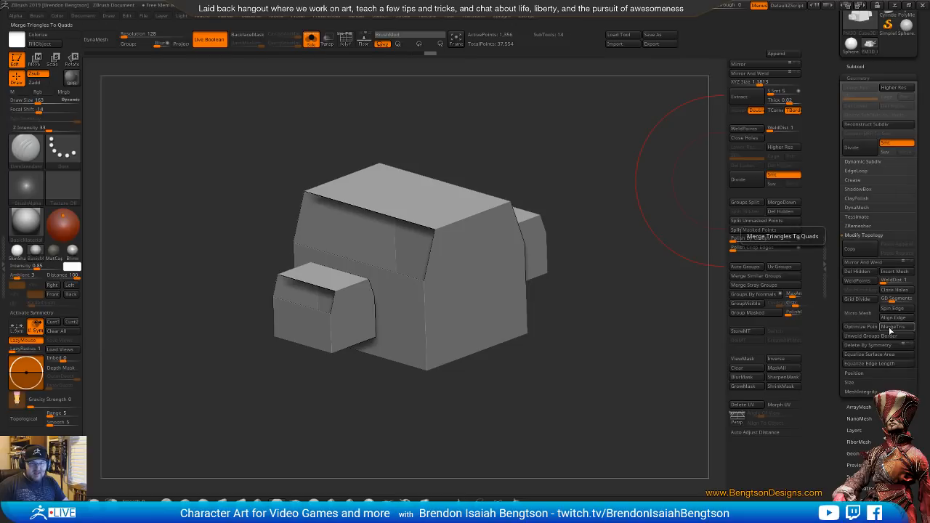
{"action": "left_click", "coordinate": [893, 291]}
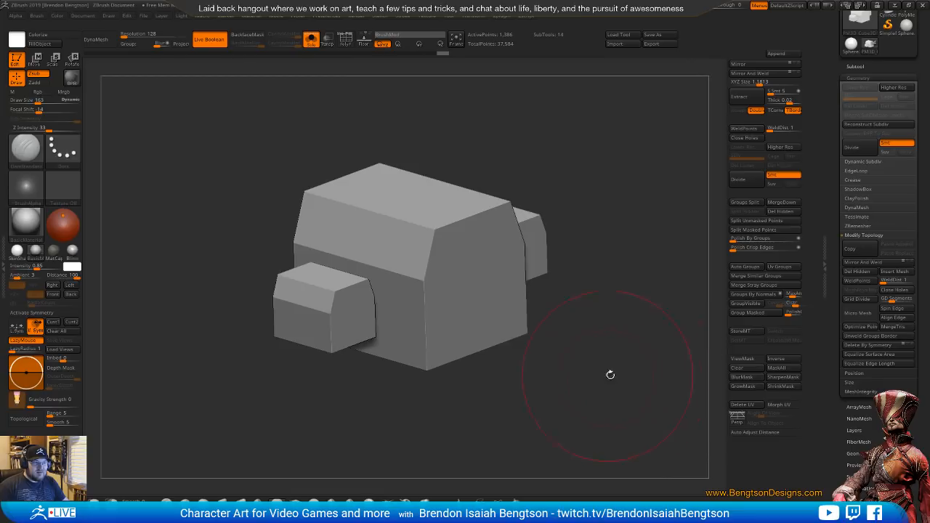
{"action": "left_click_drag", "start_coordinate": [610, 377], "coordinate": [652, 286]}
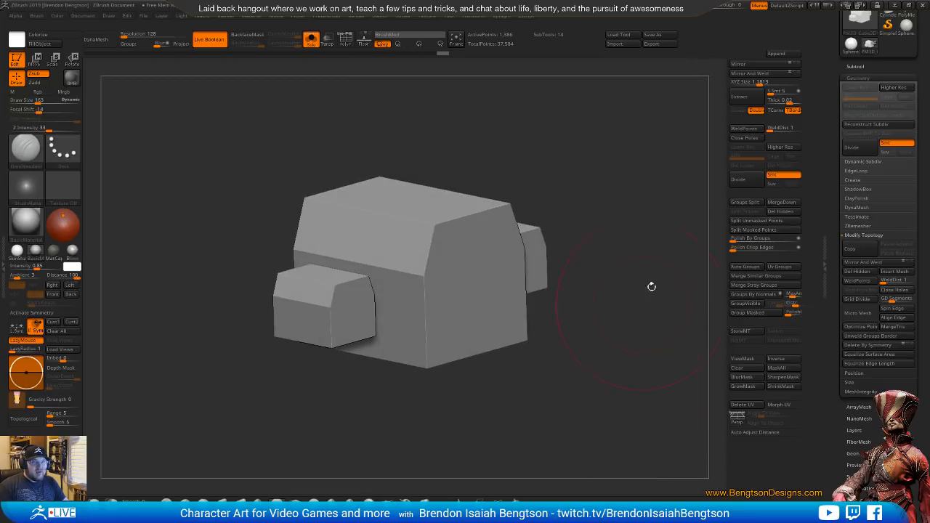
Show all subtools, set the three-block set to subtraction, and move the cutters back toward the dome
{"action": "left_click", "coordinate": [850, 66]}
{"action": "key", "text": "alt+s"}
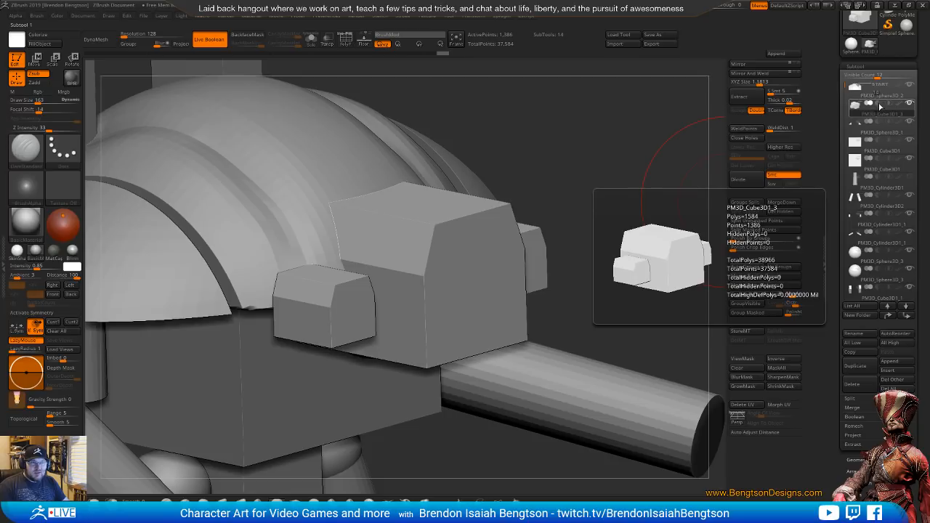
{"action": "left_click", "coordinate": [879, 106]}
{"action": "left_click_drag", "start_coordinate": [647, 273], "coordinate": [499, 262]}
{"action": "key", "text": "w"}
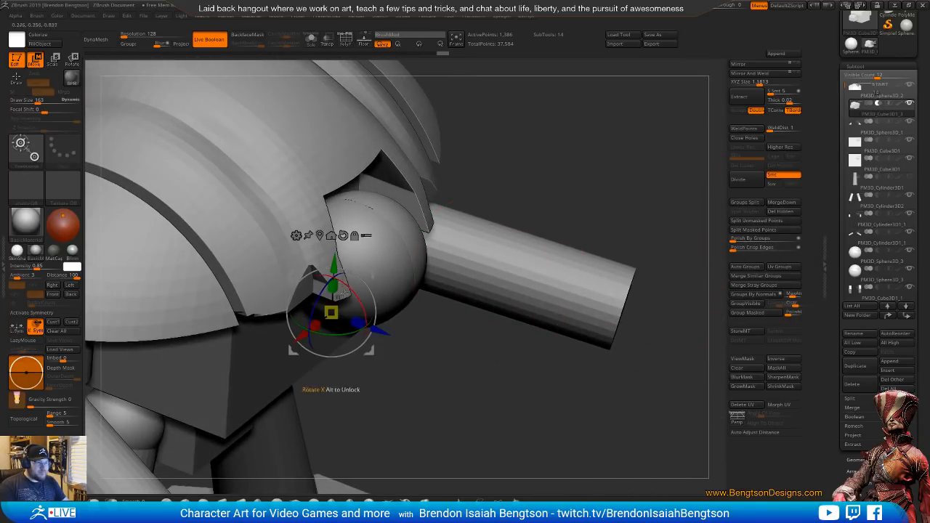
{"action": "left_click_drag", "start_coordinate": [378, 330], "coordinate": [343, 312]}
{"action": "left_click_drag", "start_coordinate": [429, 347], "coordinate": [463, 314]}
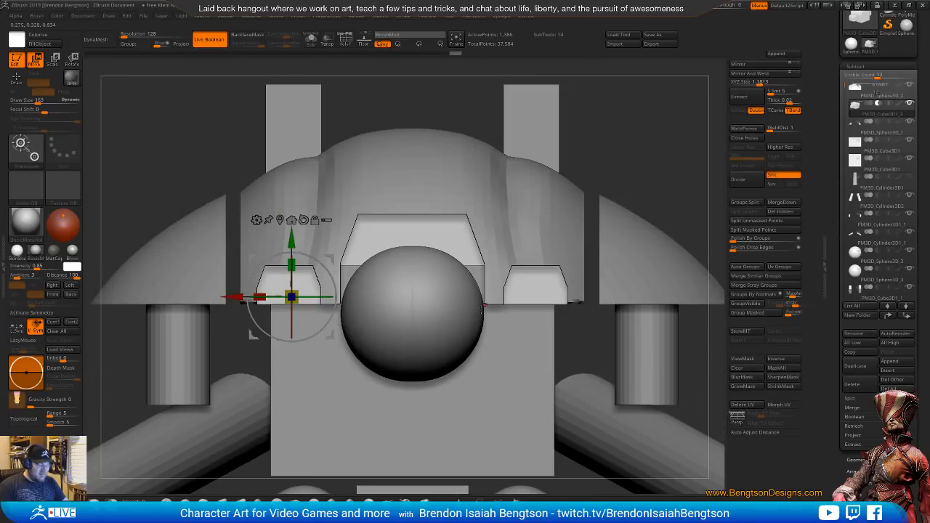
Show the wireframe and regroup the cutter subtool with Auto Groups so each block has its own polygroup
{"action": "key", "text": "shift+f"}
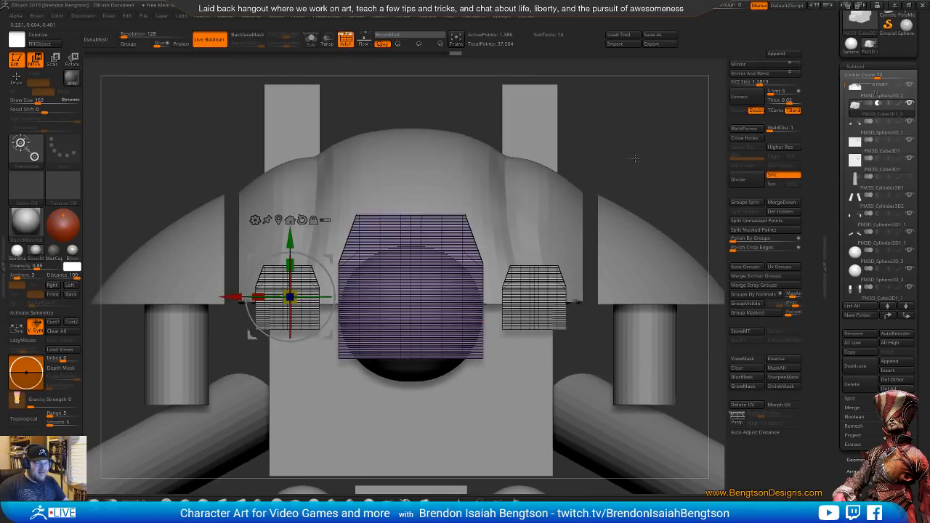
{"action": "left_click_drag", "start_coordinate": [638, 156], "coordinate": [672, 210], "text": "alt"}
{"action": "left_click_drag", "start_coordinate": [553, 223], "coordinate": [558, 248], "text": "alt"}
{"action": "left_click_drag", "start_coordinate": [607, 207], "coordinate": [624, 174], "text": "alt"}
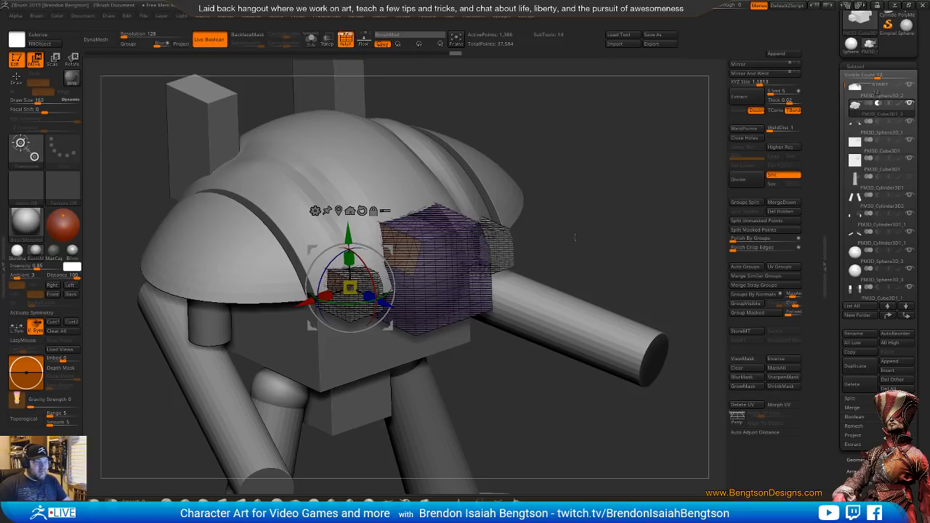
{"action": "mouse_move", "coordinate": [578, 205]}
{"action": "left_mouse_down"}
{"action": "mouse_move", "coordinate": [619, 196]}
{"action": "mouse_move", "coordinate": [587, 211]}
{"action": "mouse_move", "coordinate": [582, 244]}
{"action": "mouse_move", "coordinate": [606, 296]}
{"action": "mouse_move", "coordinate": [583, 197]}
{"action": "left_mouse_up"}
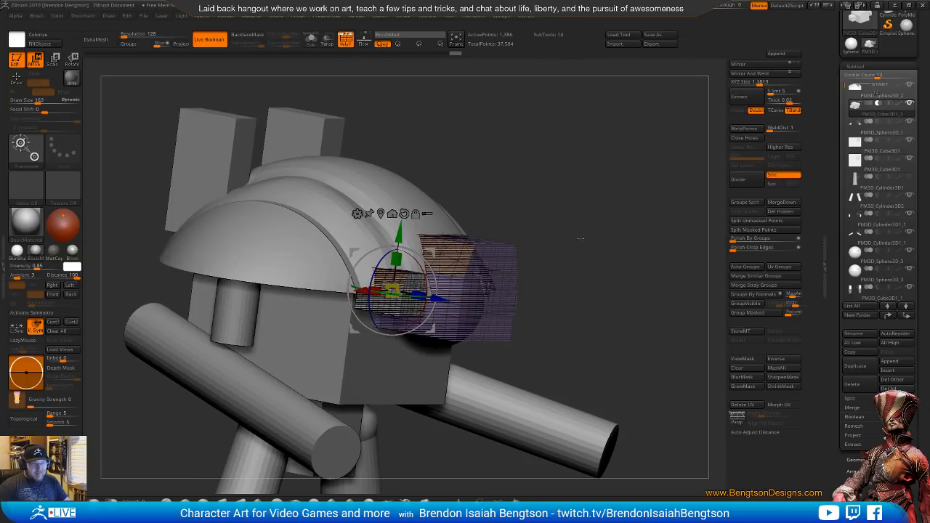
{"action": "left_click_drag", "start_coordinate": [580, 238], "coordinate": [593, 223]}
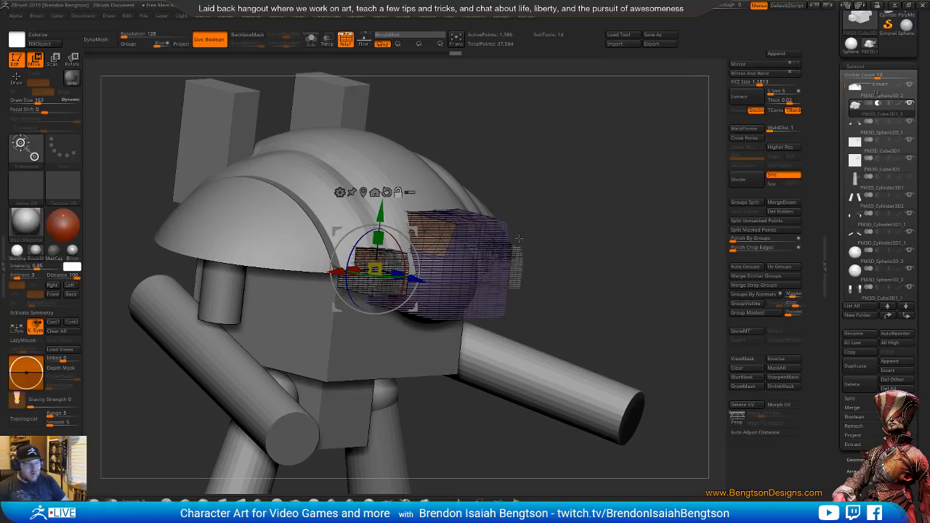
{"action": "left_click", "coordinate": [745, 267]}
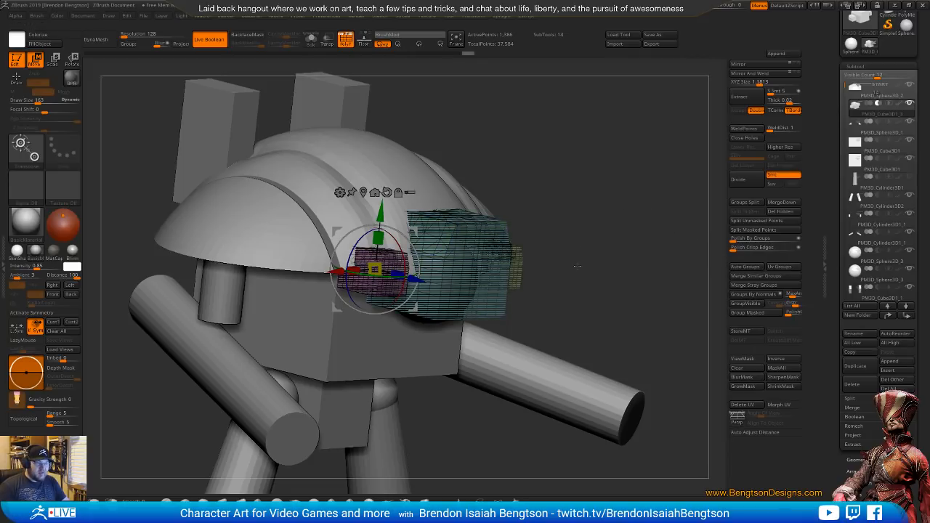
{"action": "left_click_drag", "start_coordinate": [579, 266], "coordinate": [518, 248]}
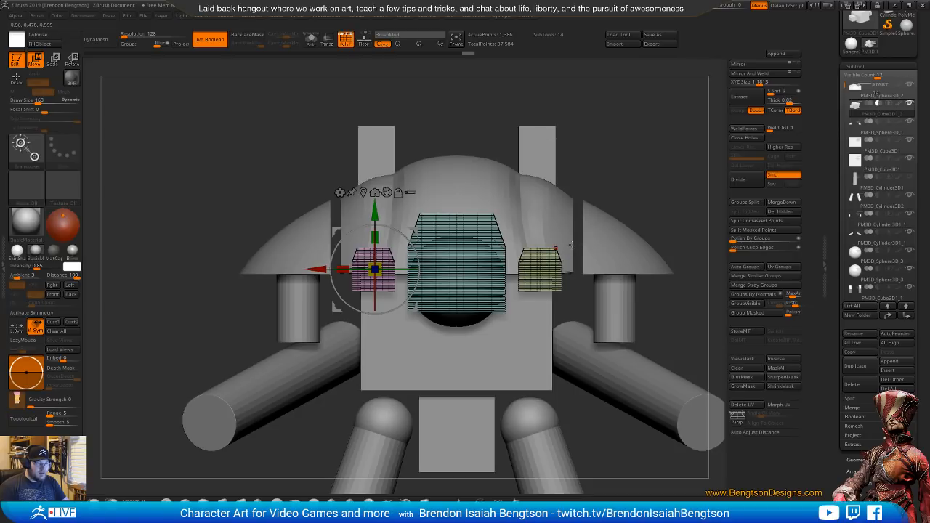
Push the two small side cutters back into the dome, leaving the central block in place
{"action": "left_click_drag", "start_coordinate": [625, 157], "coordinate": [658, 174]}
{"action": "left_click_drag", "start_coordinate": [406, 275], "coordinate": [232, 236]}
{"action": "left_click_drag", "start_coordinate": [306, 254], "coordinate": [367, 269]}
{"action": "left_click_drag", "start_coordinate": [606, 314], "coordinate": [574, 260], "text": "shift"}
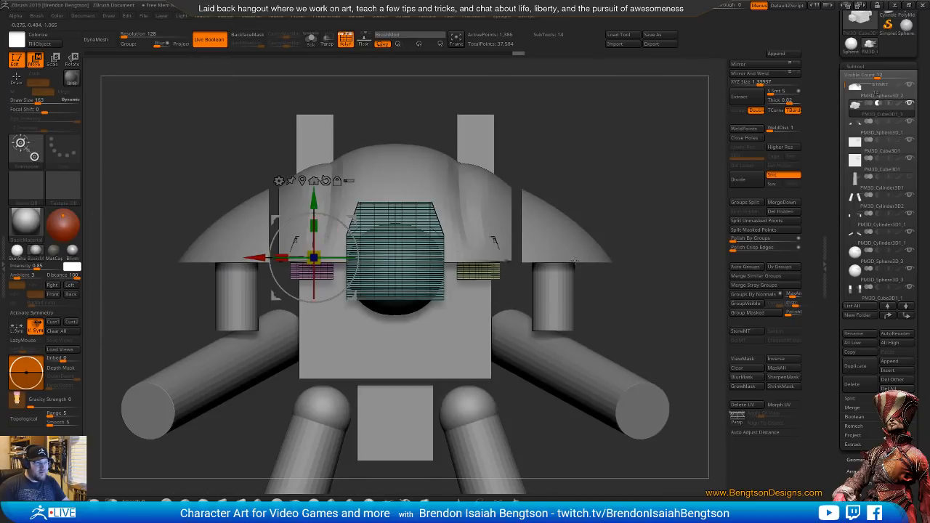
Duplicate the dome, place the copy directly below the cutter blocks in the subtool order, and isolate it with its wireframe
{"action": "left_click", "coordinate": [483, 204], "text": "alt"}
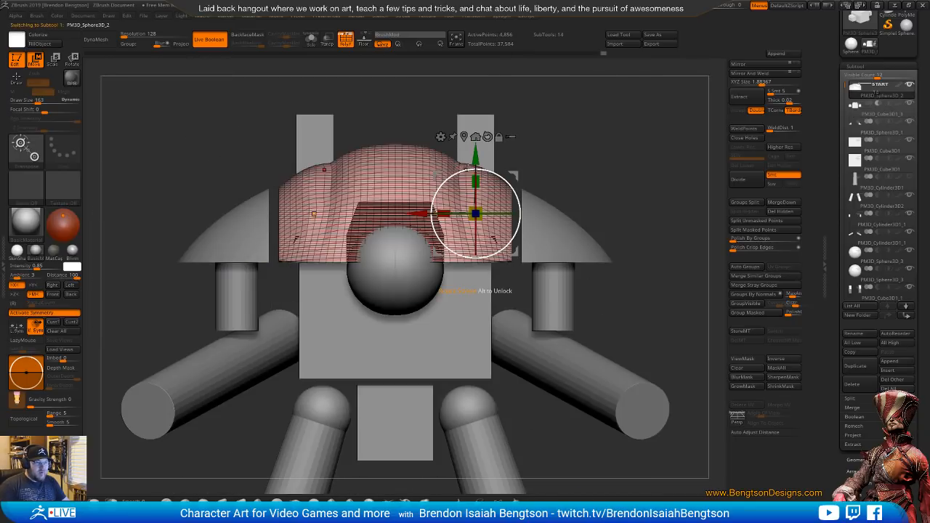
{"action": "left_click_drag", "start_coordinate": [598, 298], "coordinate": [722, 195]}
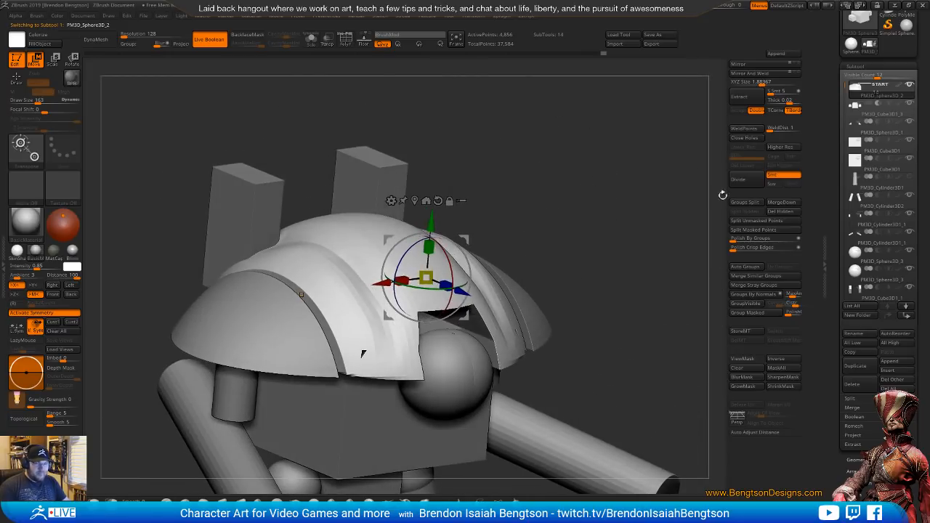
{"action": "left_click", "coordinate": [852, 367]}
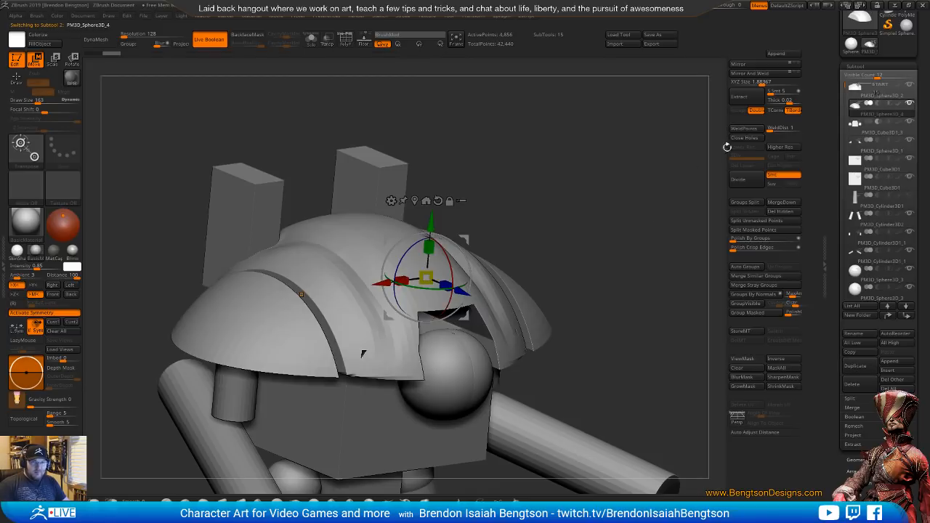
{"action": "left_click", "coordinate": [907, 314]}
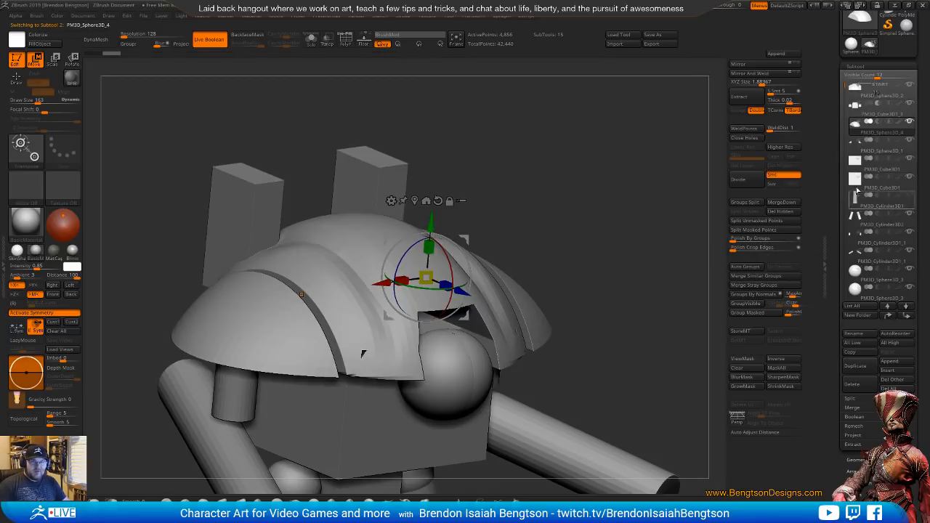
{"action": "left_click", "coordinate": [594, 226]}
{"action": "left_click_drag", "start_coordinate": [593, 225], "coordinate": [616, 243]}
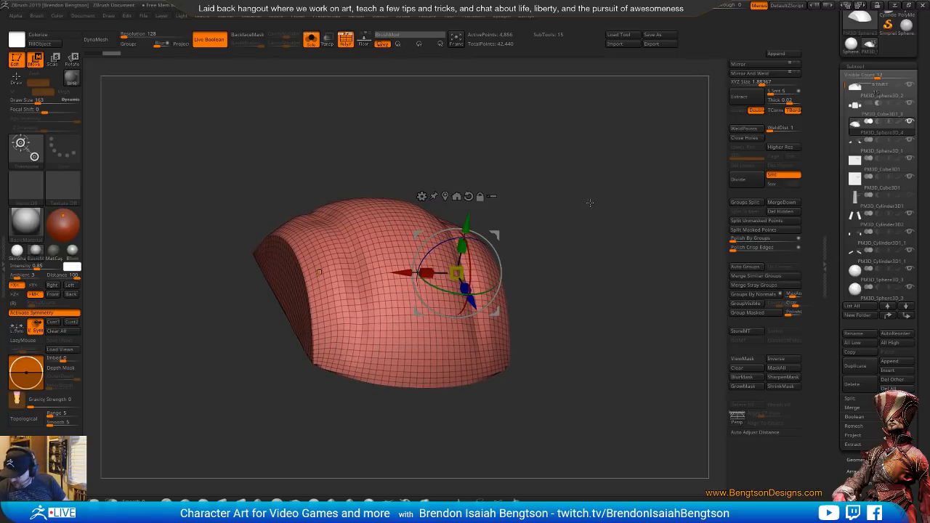
{"action": "mouse_move", "coordinate": [594, 265]}
{"action": "left_mouse_down"}
{"action": "mouse_move", "coordinate": [589, 249]}
{"action": "mouse_move", "coordinate": [608, 253]}
{"action": "mouse_move", "coordinate": [598, 327]}
{"action": "mouse_move", "coordinate": [602, 225]}
{"action": "mouse_move", "coordinate": [600, 272]}
{"action": "mouse_move", "coordinate": [590, 256]}
{"action": "mouse_move", "coordinate": [614, 319]}
{"action": "left_mouse_up"}
Regroup the dome copy with Groups By Normals using an adjusted maximum angle, and show only its outer surface
{"action": "key", "text": "q"}
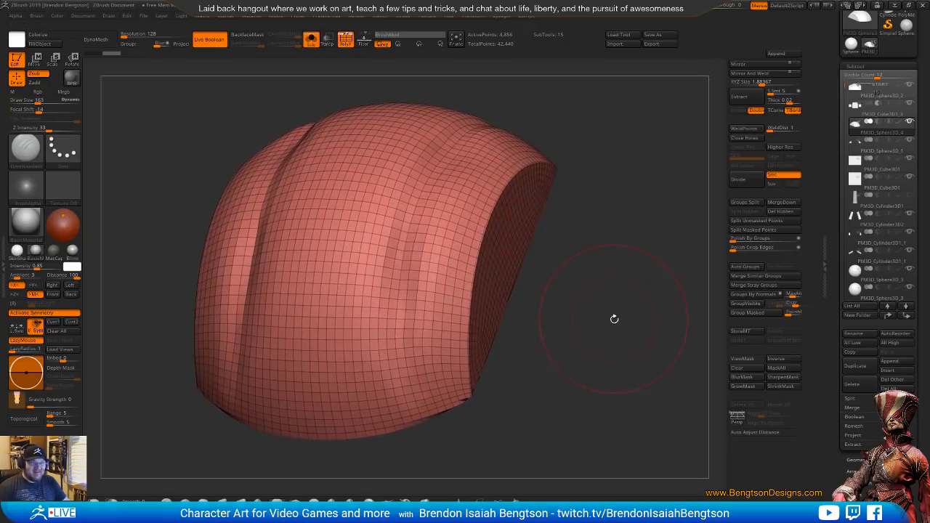
{"action": "left_click", "coordinate": [748, 298]}
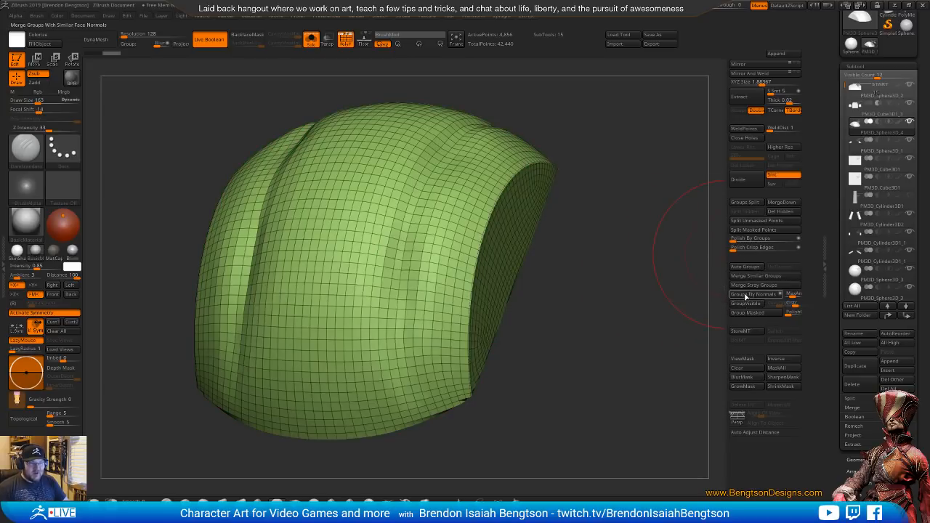
{"action": "left_click_drag", "start_coordinate": [789, 294], "coordinate": [791, 296]}
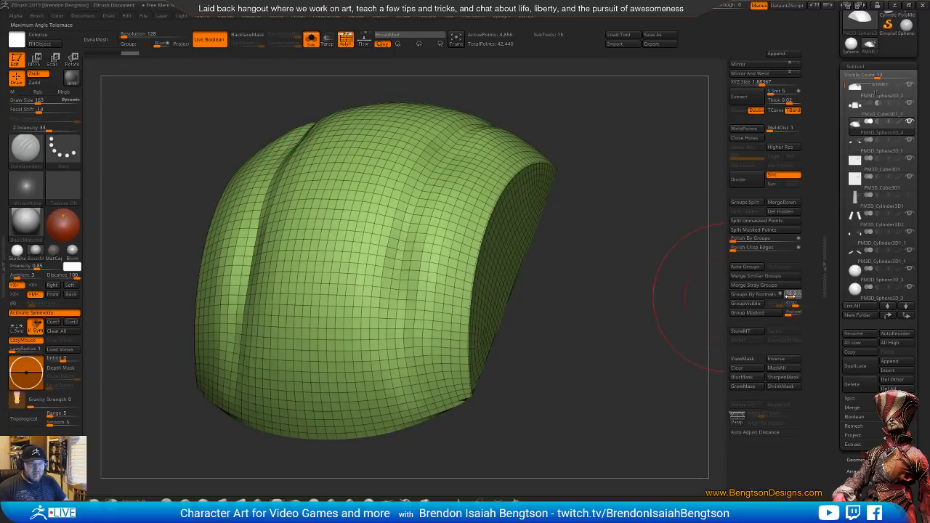
{"action": "left_click", "coordinate": [770, 295]}
{"action": "left_click_drag", "start_coordinate": [640, 276], "coordinate": [498, 230]}
{"action": "mouse_move", "coordinate": [564, 334]}
{"action": "left_mouse_down"}
{"action": "mouse_move", "coordinate": [608, 194]}
{"action": "mouse_move", "coordinate": [610, 315]}
{"action": "mouse_move", "coordinate": [581, 335]}
{"action": "mouse_move", "coordinate": [576, 327]}
{"action": "mouse_move", "coordinate": [604, 275]}
{"action": "mouse_move", "coordinate": [639, 253]}
{"action": "left_mouse_up"}
{"action": "left_click", "coordinate": [412, 237], "text": "ctrl+shift"}
{"action": "left_click_drag", "start_coordinate": [676, 330], "coordinate": [671, 175]}
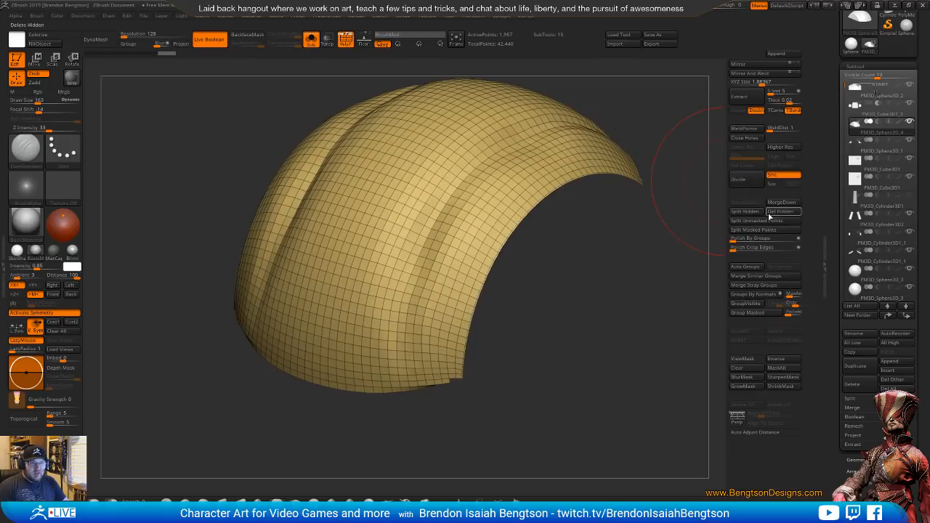
Delete the hidden inner polygons of the dome copy, keeping only its outer shell
{"action": "left_click", "coordinate": [780, 211]}
{"action": "left_click_drag", "start_coordinate": [600, 387], "coordinate": [627, 322], "text": "shift"}
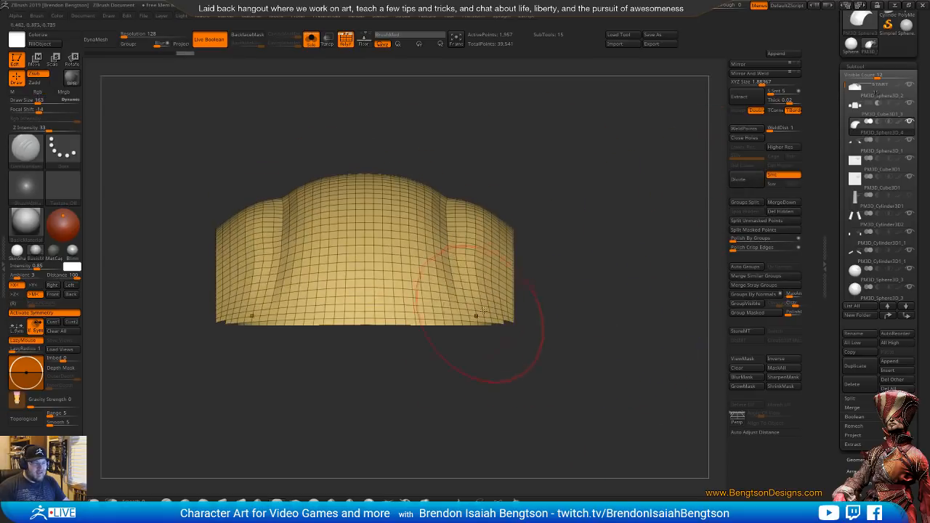
{"action": "mouse_move", "coordinate": [448, 335]}
{"action": "left_mouse_down", "text": "alt"}
{"action": "mouse_move", "coordinate": [484, 384]}
{"action": "mouse_move", "coordinate": [437, 372]}
{"action": "left_mouse_up", "text": "alt"}
Lasso off the leftover polygons along the shell's bottom edge and invert the visibility to isolate them
{"action": "key", "text": "space"}
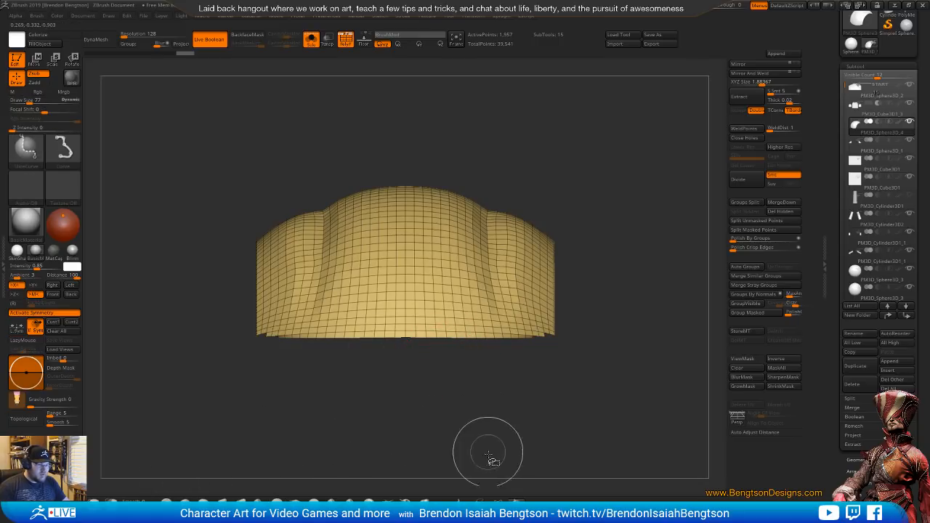
{"action": "left_click", "coordinate": [497, 501], "text": "ctrl+shift"}
{"action": "mouse_move", "coordinate": [253, 340]}
{"action": "left_mouse_down", "text": "ctrl+shift"}
{"action": "mouse_move", "coordinate": [276, 383]}
{"action": "mouse_move", "coordinate": [589, 341]}
{"action": "left_mouse_up", "text": "ctrl+shift"}
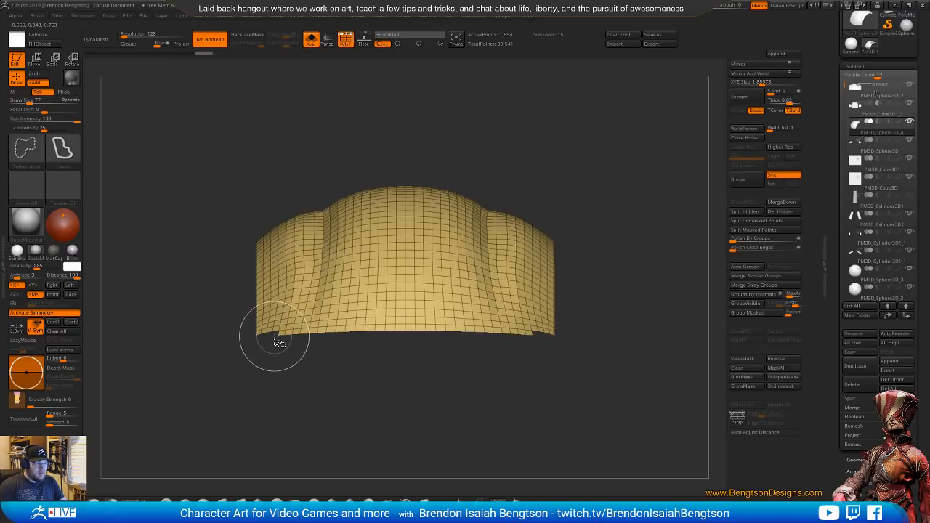
{"action": "mouse_move", "coordinate": [335, 389]}
{"action": "left_mouse_down", "text": "ctrl+alt+shift"}
{"action": "mouse_move", "coordinate": [543, 341]}
{"action": "mouse_move", "coordinate": [537, 334]}
{"action": "left_mouse_up", "text": "ctrl+alt+shift"}
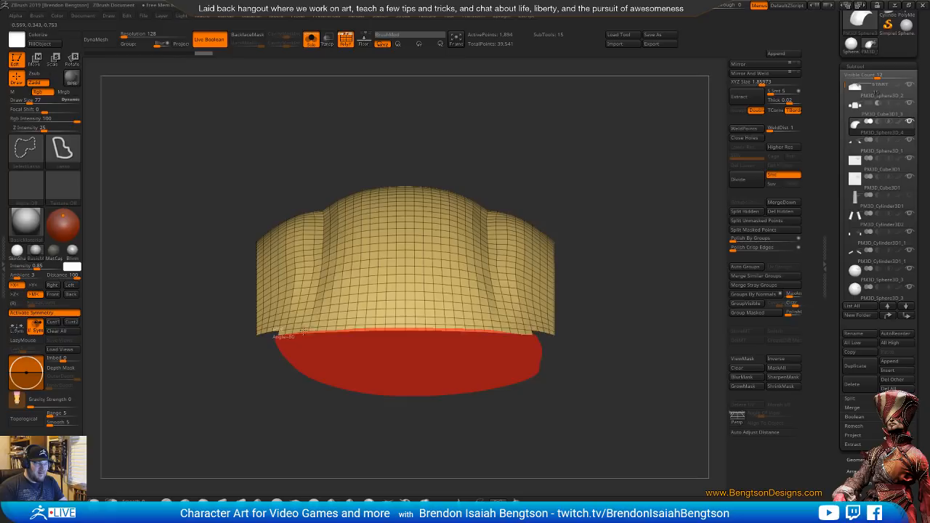
{"action": "left_click_drag", "start_coordinate": [302, 332], "coordinate": [298, 336], "text": "ctrl+alt+shift"}
{"action": "mouse_move", "coordinate": [608, 256]}
{"action": "left_mouse_down"}
{"action": "mouse_move", "coordinate": [656, 244]}
{"action": "mouse_move", "coordinate": [625, 241]}
{"action": "mouse_move", "coordinate": [631, 235]}
{"action": "left_mouse_up"}
{"action": "left_click_drag", "start_coordinate": [633, 217], "coordinate": [612, 187], "text": "ctrl+shift"}
Turn on Double display for the shell so the isolated edge strips show from both sides
{"action": "left_click_drag", "start_coordinate": [856, 488], "coordinate": [856, 250]}
{"action": "left_click", "coordinate": [856, 250]}
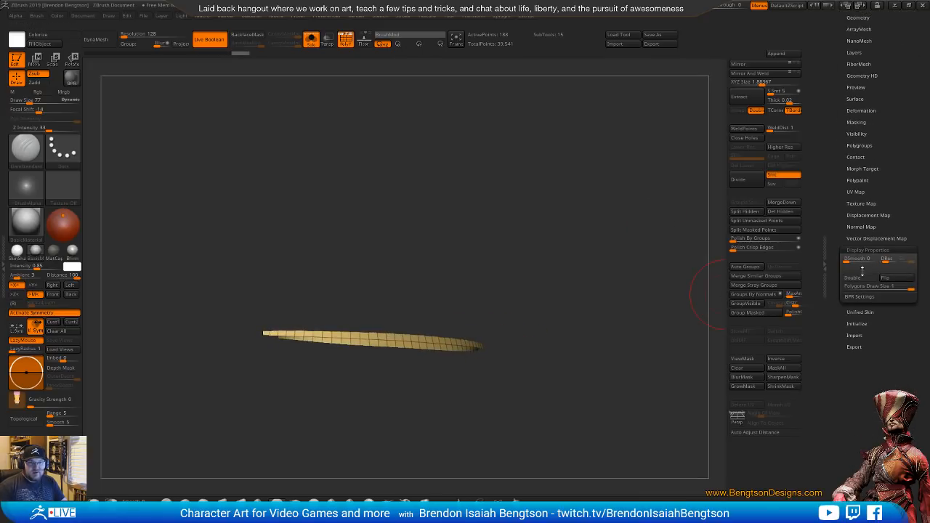
{"action": "left_click", "coordinate": [853, 277]}
{"action": "mouse_move", "coordinate": [549, 302]}
{"action": "left_mouse_down"}
{"action": "mouse_move", "coordinate": [575, 307]}
{"action": "mouse_move", "coordinate": [508, 291]}
{"action": "mouse_move", "coordinate": [508, 274]}
{"action": "mouse_move", "coordinate": [559, 245]}
{"action": "mouse_move", "coordinate": [556, 229]}
{"action": "mouse_move", "coordinate": [583, 266]}
{"action": "mouse_move", "coordinate": [578, 227]}
{"action": "mouse_move", "coordinate": [579, 240]}
{"action": "mouse_move", "coordinate": [603, 197]}
{"action": "mouse_move", "coordinate": [566, 312]}
{"action": "mouse_move", "coordinate": [552, 302]}
{"action": "left_mouse_up"}
{"action": "left_click", "coordinate": [557, 270], "text": "ctrl+shift"}
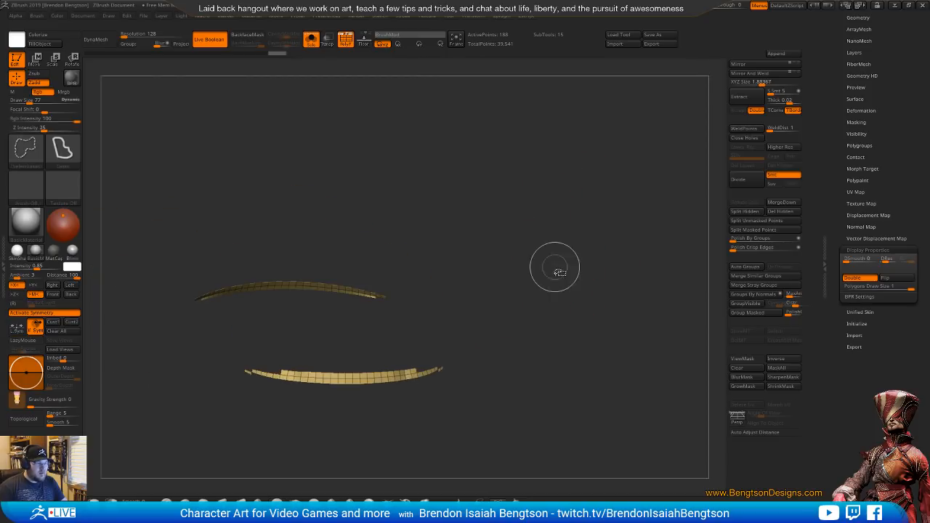
{"action": "left_click_drag", "start_coordinate": [556, 270], "coordinate": [581, 247]}
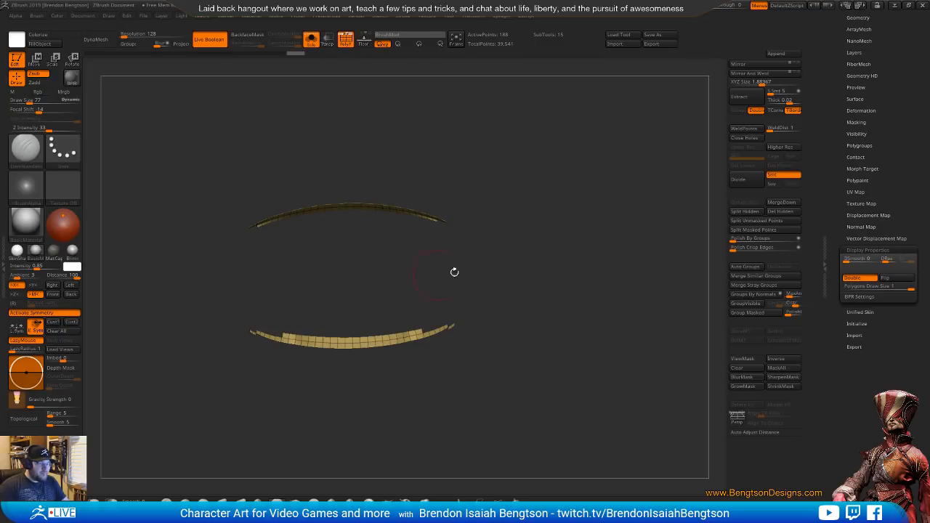
Lasso the central part of the front edge band out of the isolated strips, returning it to the shell's visible part
{"action": "left_click", "coordinate": [564, 249], "text": "ctrl+shift"}
{"action": "left_click", "coordinate": [566, 250], "text": "ctrl+shift"}
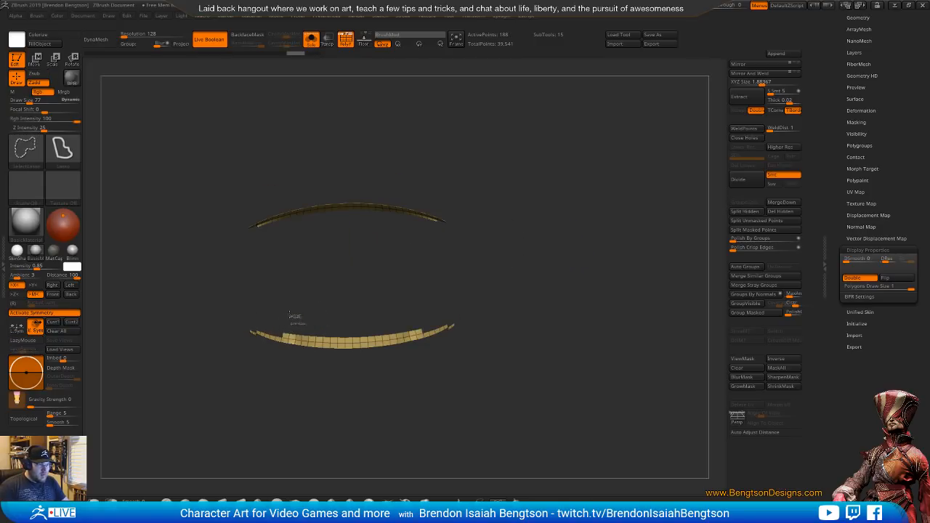
{"action": "mouse_move", "coordinate": [290, 316]}
{"action": "left_mouse_down", "text": "ctrl+alt+shift"}
{"action": "mouse_move", "coordinate": [301, 373]}
{"action": "mouse_move", "coordinate": [384, 385]}
{"action": "mouse_move", "coordinate": [431, 324]}
{"action": "mouse_move", "coordinate": [444, 325]}
{"action": "left_mouse_up", "text": "ctrl+alt+shift"}
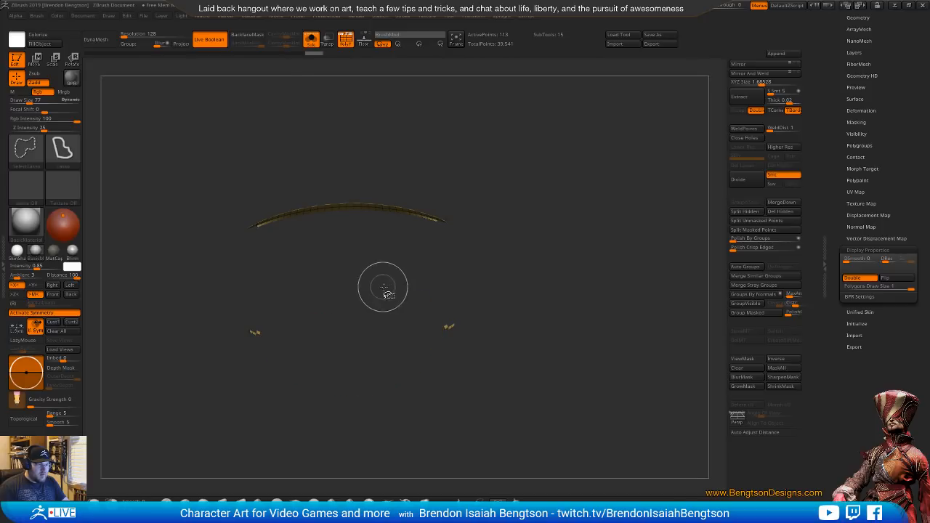
{"action": "left_click", "coordinate": [571, 260], "text": "ctrl+shift"}
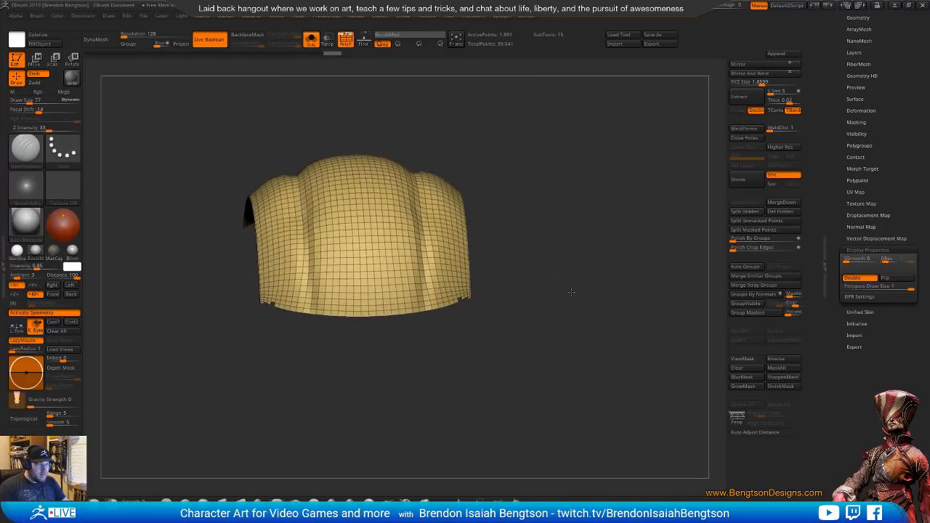
Isolate the stray edge pieces again and lasso out the extra polygons at the shell's front corners
{"action": "left_click_drag", "start_coordinate": [571, 292], "coordinate": [550, 288]}
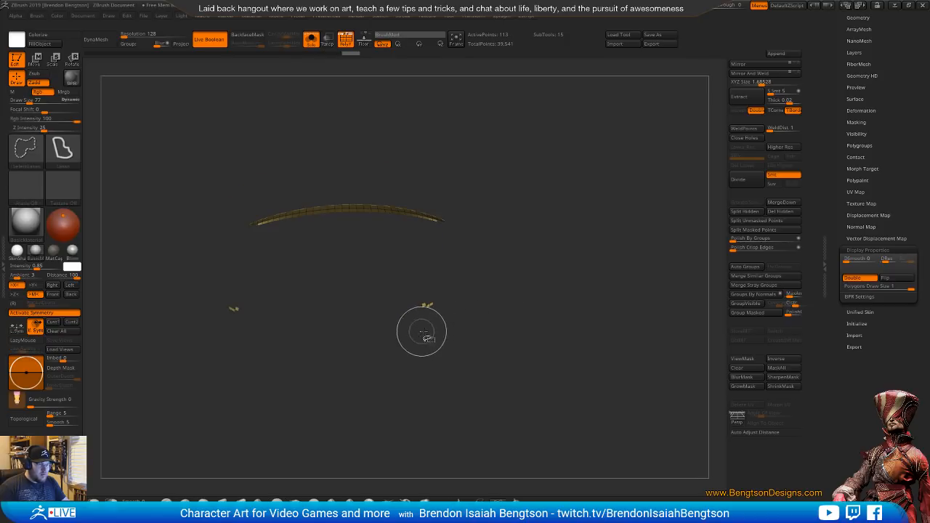
{"action": "left_click_drag", "start_coordinate": [419, 319], "coordinate": [442, 330], "text": "ctrl+alt+shift"}
{"action": "mouse_move", "coordinate": [570, 277]}
{"action": "left_mouse_down", "text": "ctrl+shift"}
{"action": "mouse_move", "coordinate": [535, 301]}
{"action": "mouse_move", "coordinate": [534, 292]}
{"action": "left_mouse_up", "text": "ctrl+shift"}
{"action": "mouse_move", "coordinate": [388, 290]}
{"action": "left_mouse_down", "text": "alt"}
{"action": "mouse_move", "coordinate": [396, 335]}
{"action": "mouse_move", "coordinate": [390, 322]}
{"action": "mouse_move", "coordinate": [418, 306]}
{"action": "left_mouse_up", "text": "alt"}
{"action": "mouse_move", "coordinate": [417, 377]}
{"action": "left_mouse_down", "text": "alt"}
{"action": "mouse_move", "coordinate": [455, 293]}
{"action": "mouse_move", "coordinate": [488, 324]}
{"action": "mouse_move", "coordinate": [476, 291]}
{"action": "mouse_move", "coordinate": [560, 380]}
{"action": "mouse_move", "coordinate": [412, 376]}
{"action": "mouse_move", "coordinate": [548, 388]}
{"action": "mouse_move", "coordinate": [538, 367]}
{"action": "mouse_move", "coordinate": [539, 384]}
{"action": "mouse_move", "coordinate": [566, 338]}
{"action": "left_mouse_up", "text": "alt"}
{"action": "left_click_drag", "start_coordinate": [568, 333], "coordinate": [583, 372], "text": "ctrl+shift"}
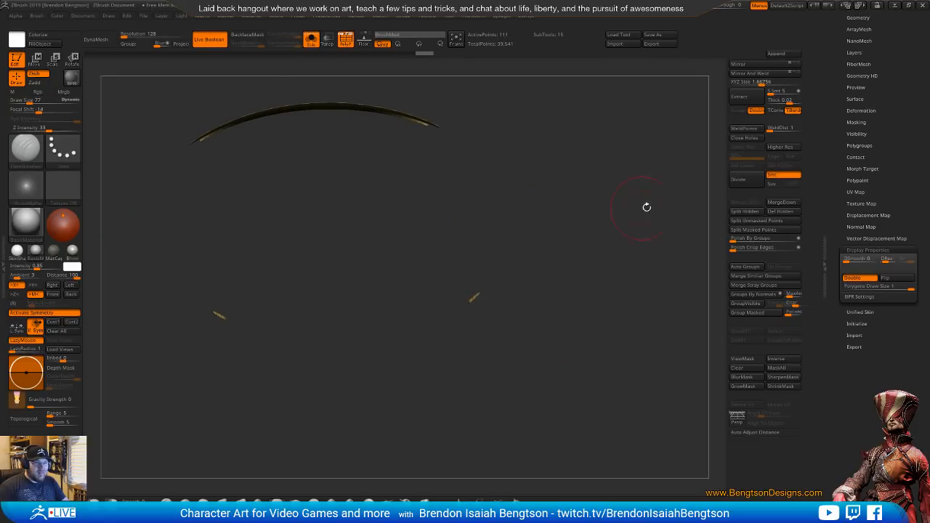
Invert the visibility to show the shell and delete the hidden stray edge polygons
{"action": "left_click_drag", "start_coordinate": [625, 251], "coordinate": [629, 256], "text": "ctrl+shift"}
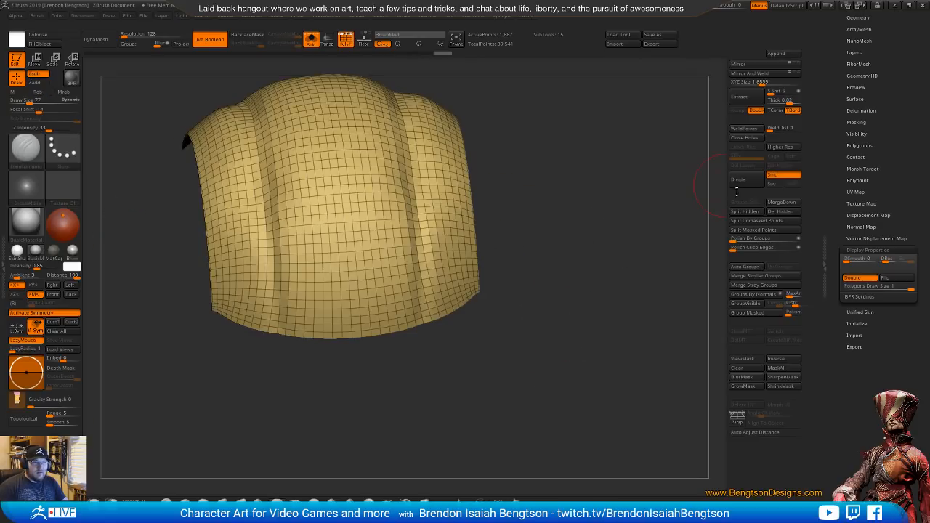
{"action": "left_click", "coordinate": [775, 215]}
{"action": "mouse_move", "coordinate": [602, 292]}
{"action": "left_mouse_down", "text": "shift"}
{"action": "mouse_move", "coordinate": [585, 302]}
{"action": "mouse_move", "coordinate": [595, 309]}
{"action": "mouse_move", "coordinate": [571, 286]}
{"action": "mouse_move", "coordinate": [588, 300]}
{"action": "left_mouse_up", "text": "shift"}
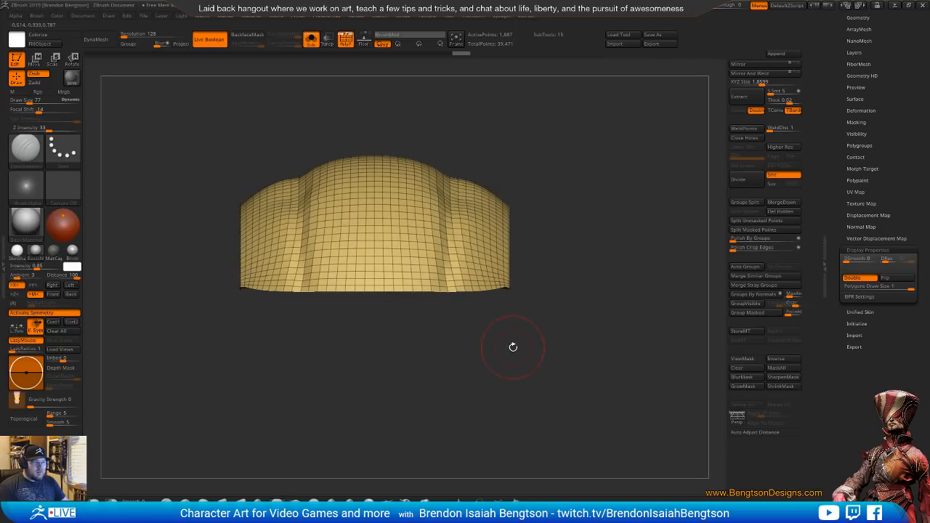
{"action": "mouse_move", "coordinate": [512, 330]}
{"action": "left_mouse_down"}
{"action": "mouse_move", "coordinate": [518, 363]}
{"action": "mouse_move", "coordinate": [514, 316]}
{"action": "mouse_move", "coordinate": [426, 348]}
{"action": "mouse_move", "coordinate": [444, 371]}
{"action": "mouse_move", "coordinate": [306, 390]}
{"action": "left_mouse_up"}
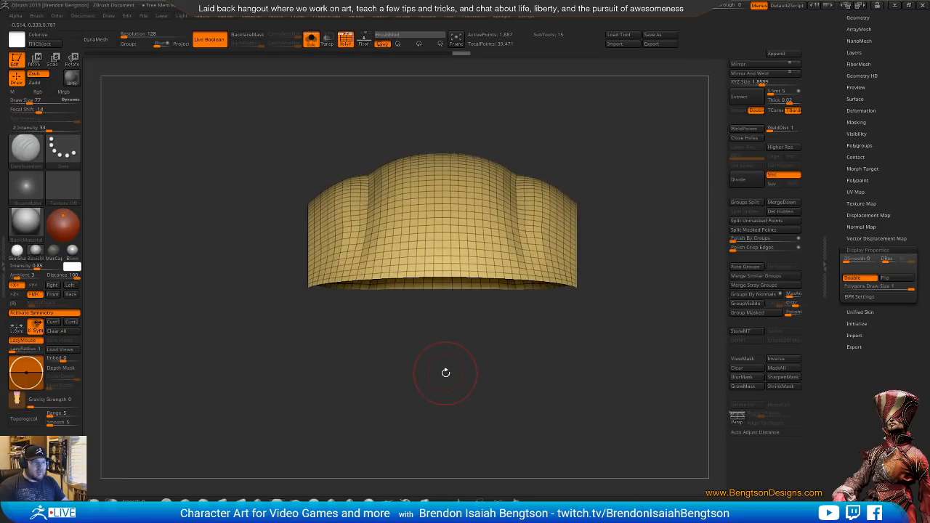
Leave solo display and set up the Move Topological brush with draw size 188 and Rgb turned off
{"action": "key", "text": "alt+shift+s"}
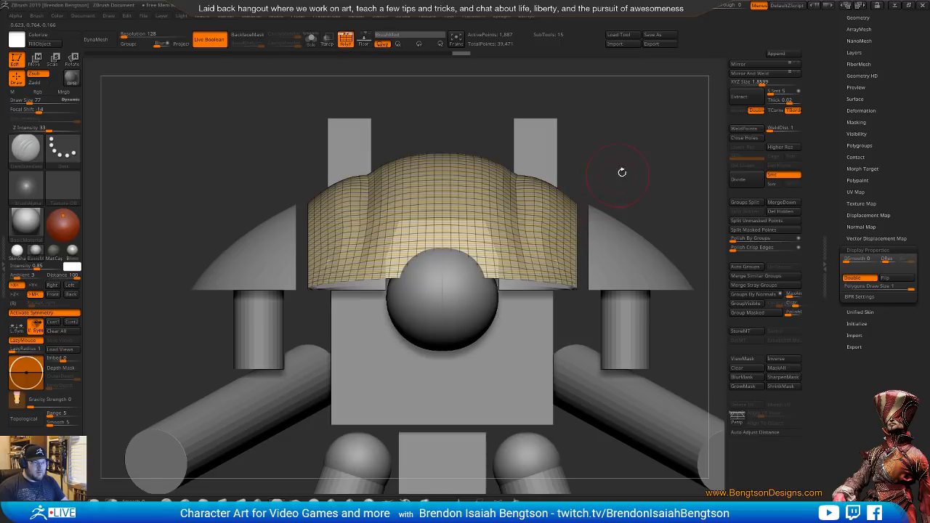
{"action": "left_click_drag", "start_coordinate": [645, 166], "coordinate": [641, 170]}
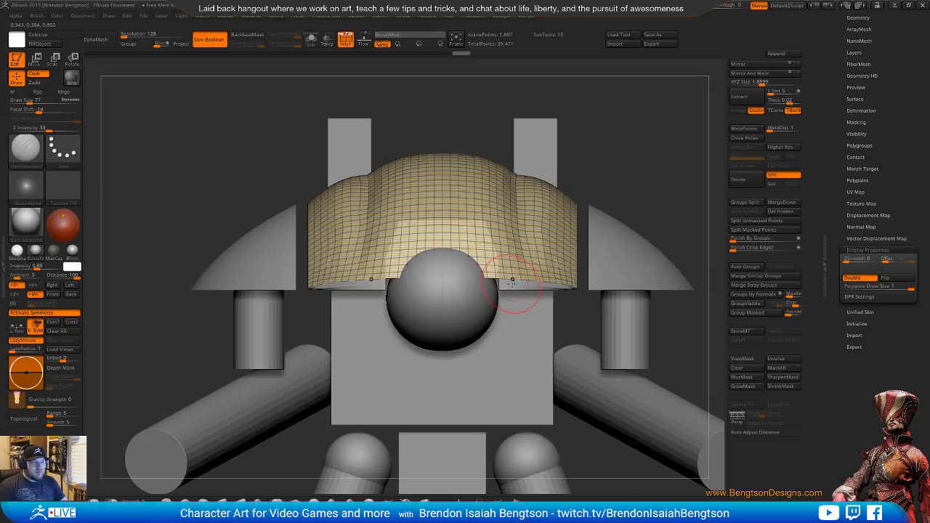
{"action": "key", "text": "b"}
{"action": "key", "text": "m"}
{"action": "key", "text": "t"}
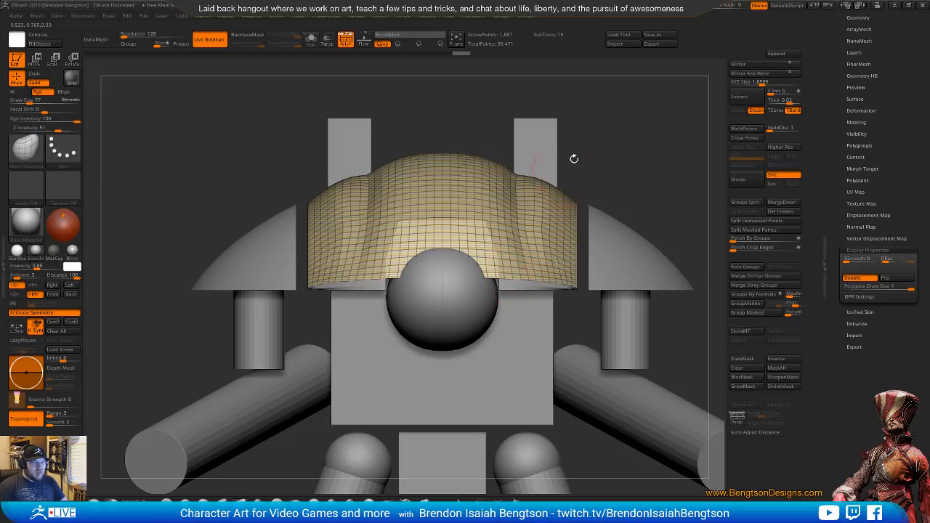
{"action": "left_click_drag", "start_coordinate": [575, 158], "coordinate": [564, 217]}
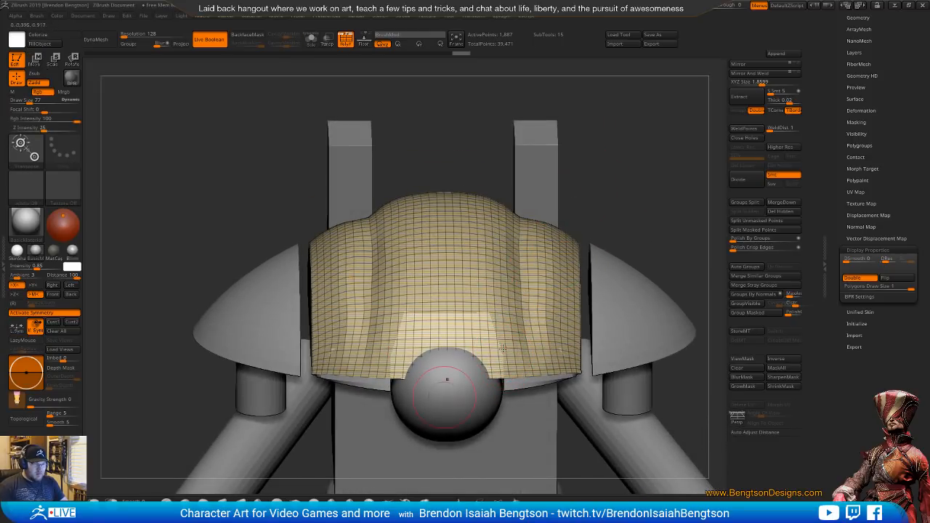
{"action": "key", "text": "space"}
{"action": "left_click_drag", "start_coordinate": [530, 343], "coordinate": [529, 344]}
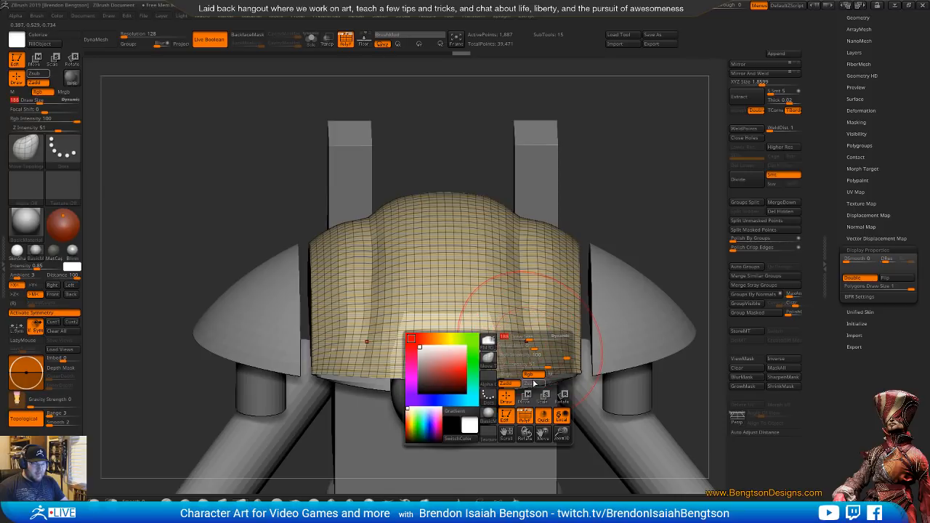
{"action": "left_click", "coordinate": [528, 377]}
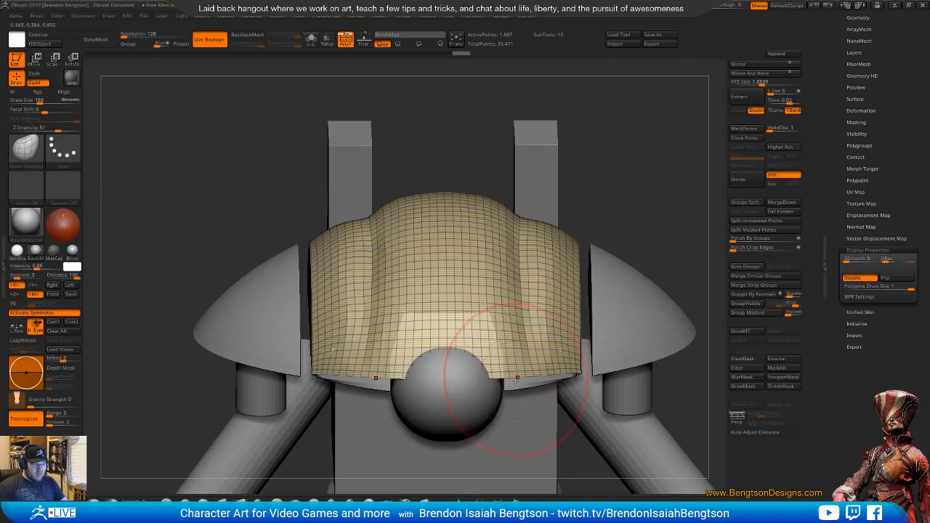
Pull the shell's lower edge down to meet the rim of the dome beneath it
{"action": "mouse_move", "coordinate": [513, 379]}
{"action": "left_mouse_down"}
{"action": "mouse_move", "coordinate": [511, 388]}
{"action": "mouse_move", "coordinate": [562, 372]}
{"action": "left_mouse_up"}
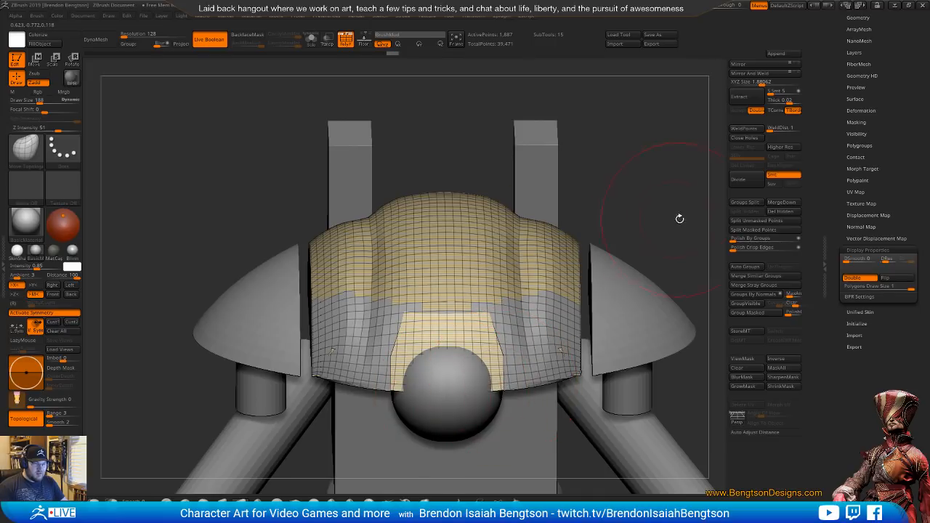
{"action": "mouse_move", "coordinate": [679, 219]}
{"action": "left_mouse_down"}
{"action": "mouse_move", "coordinate": [676, 239]}
{"action": "mouse_move", "coordinate": [669, 193]}
{"action": "mouse_move", "coordinate": [617, 274]}
{"action": "mouse_move", "coordinate": [676, 291]}
{"action": "mouse_move", "coordinate": [603, 166]}
{"action": "mouse_move", "coordinate": [609, 222]}
{"action": "left_mouse_up"}
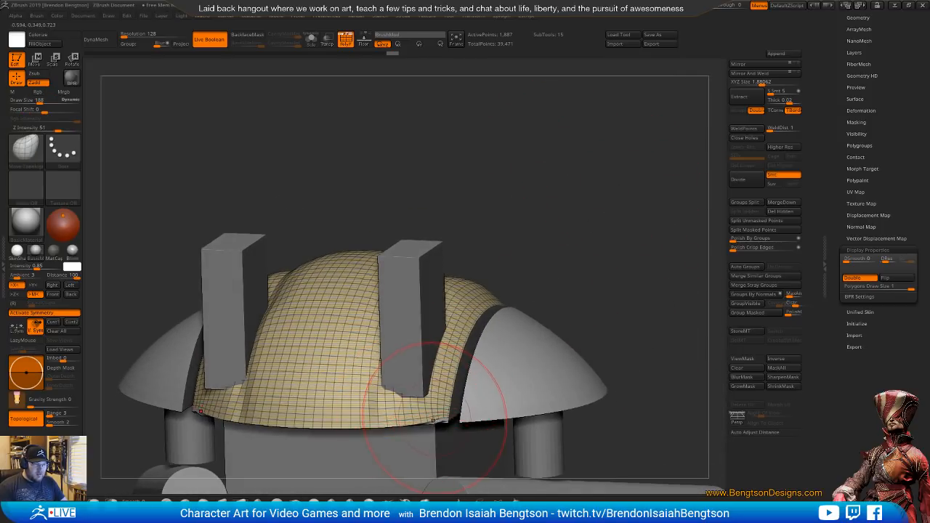
{"action": "left_click_drag", "start_coordinate": [577, 283], "coordinate": [596, 263]}
{"action": "left_click_drag", "start_coordinate": [460, 319], "coordinate": [463, 314]}
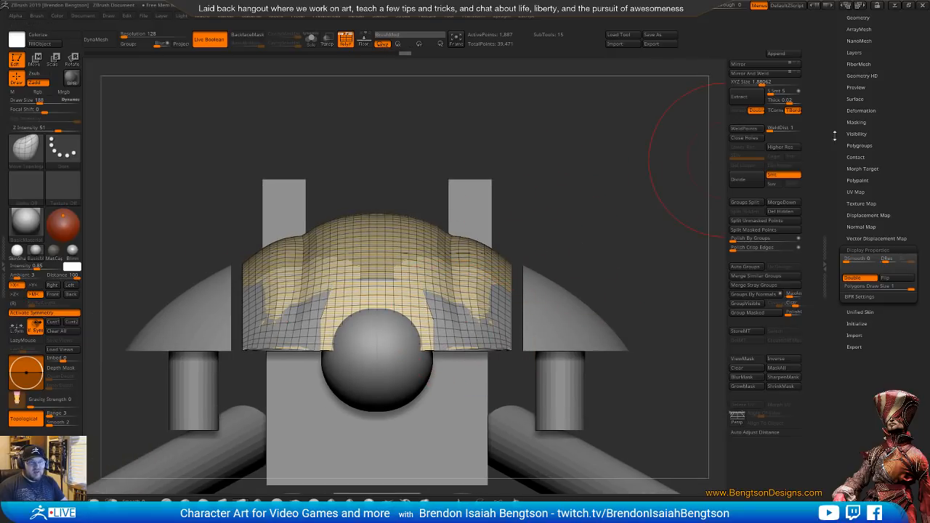
Hide every subtool except the shell, and show the original dome together with it
{"action": "left_click_drag", "start_coordinate": [873, 117], "coordinate": [869, 155]}
{"action": "left_click", "coordinate": [855, 178]}
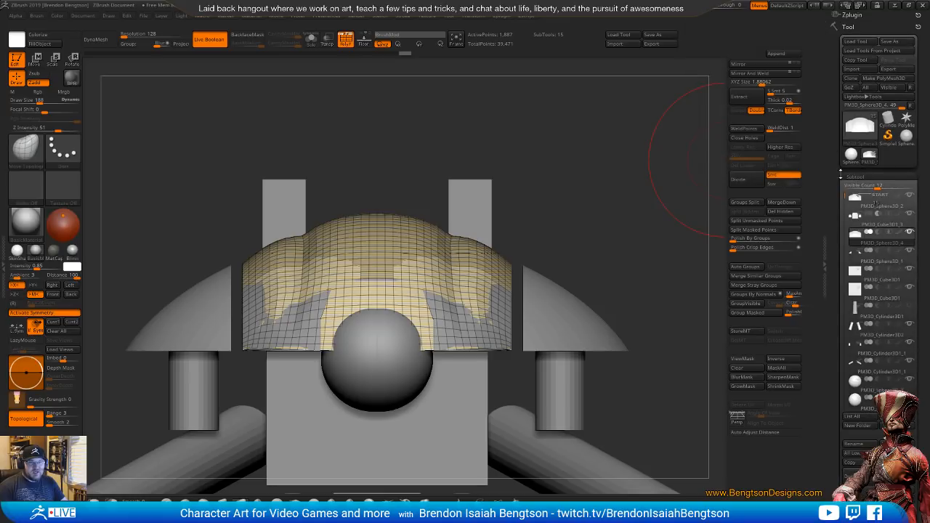
{"action": "mouse_move", "coordinate": [853, 245]}
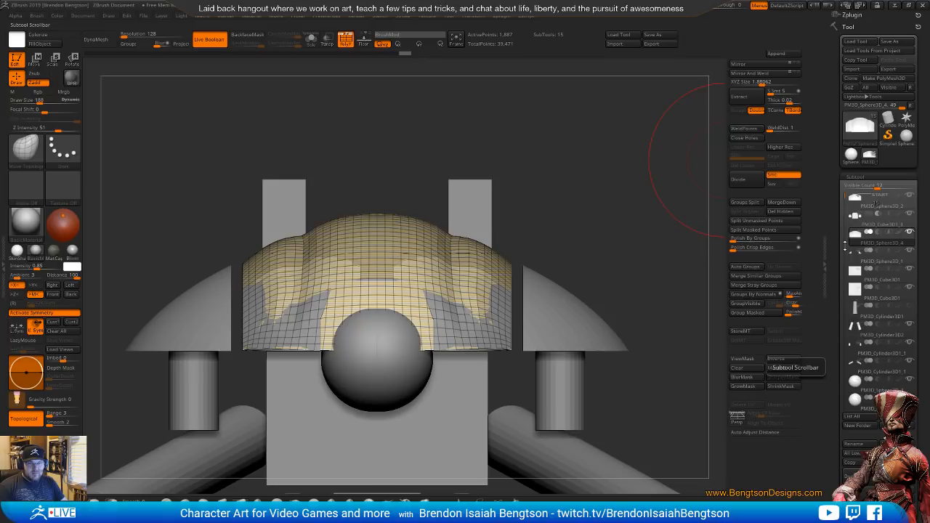
{"action": "left_click_drag", "start_coordinate": [629, 310], "coordinate": [709, 167]}
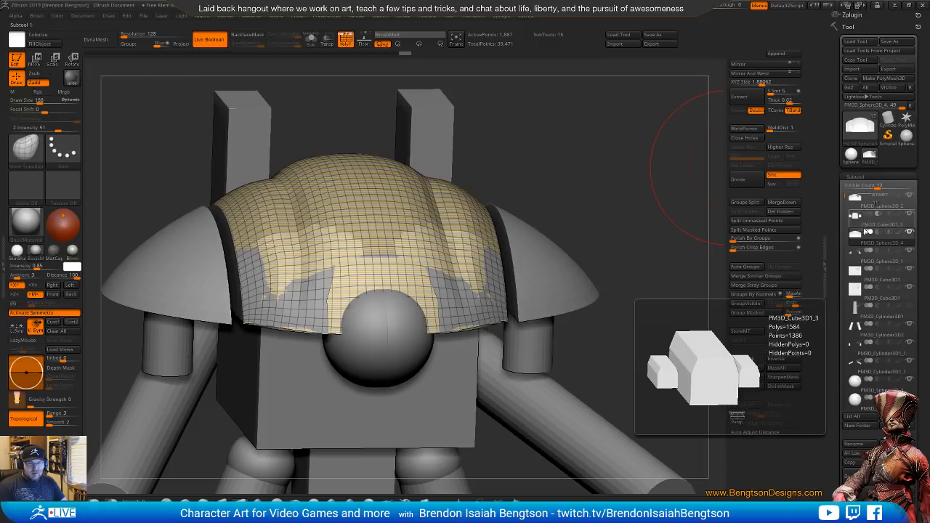
{"action": "left_click", "coordinate": [909, 232], "text": "shift"}
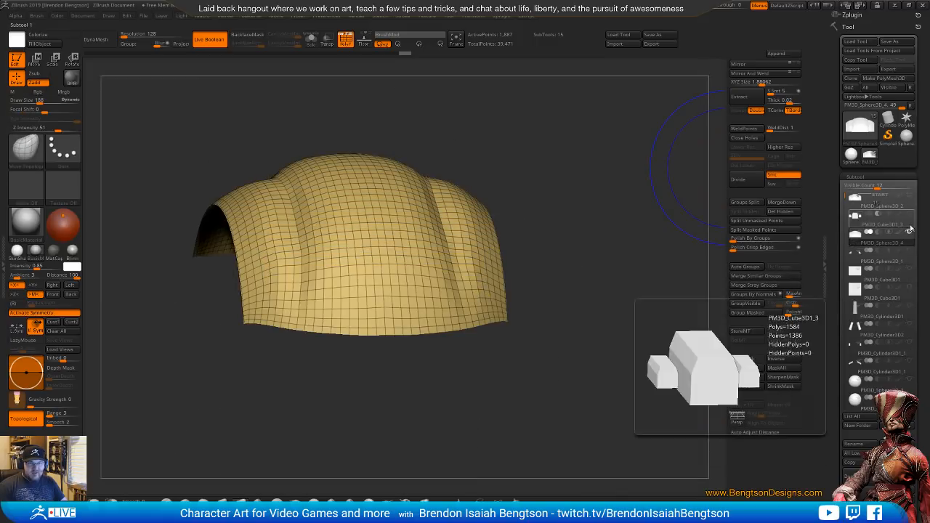
{"action": "left_click", "coordinate": [910, 200], "text": "shift"}
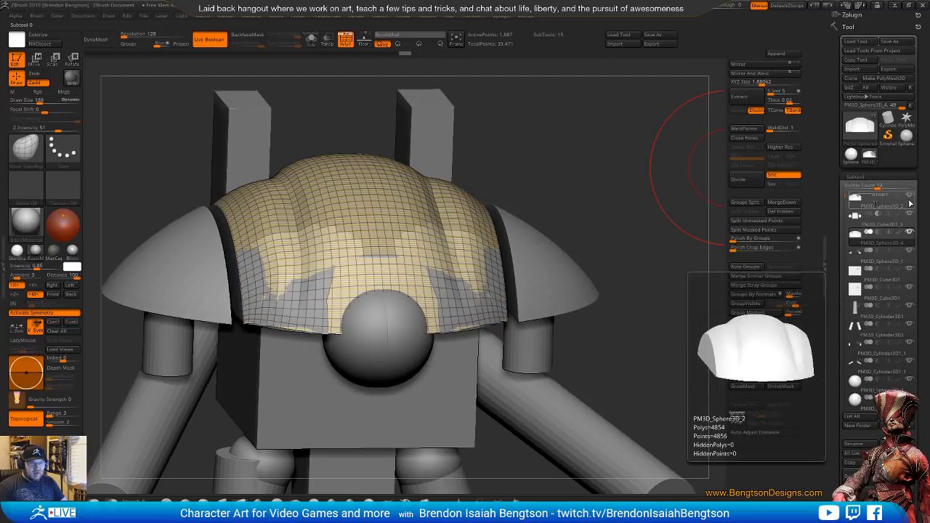
{"action": "left_click", "coordinate": [909, 196], "text": "shift"}
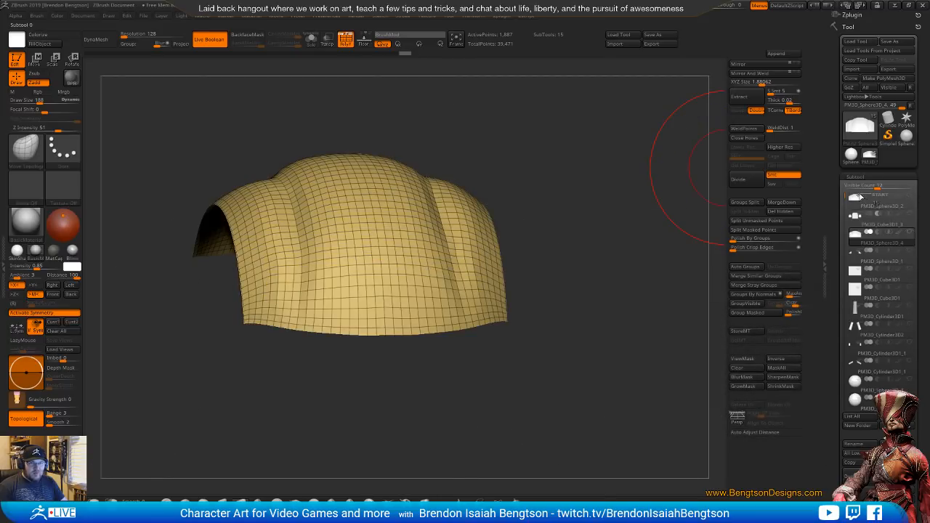
{"action": "left_click", "coordinate": [885, 236]}
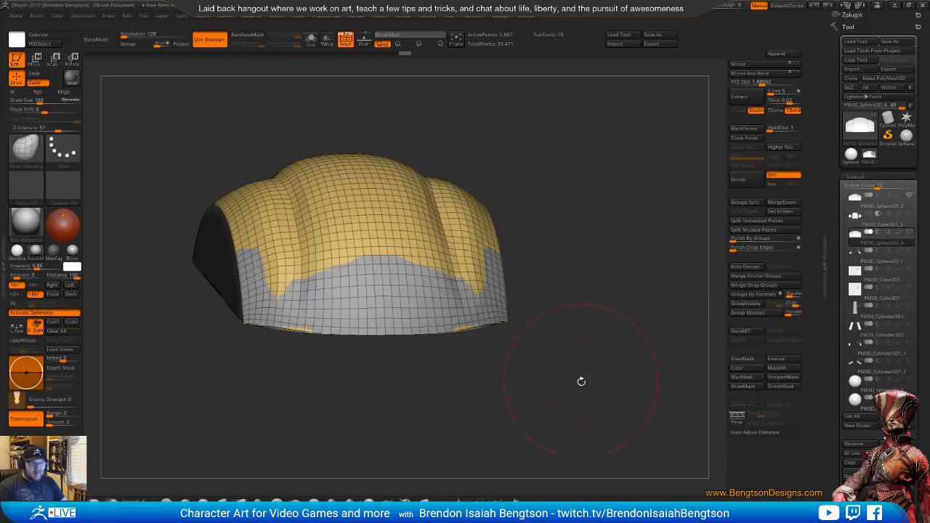
{"action": "left_click_drag", "start_coordinate": [581, 382], "coordinate": [592, 342]}
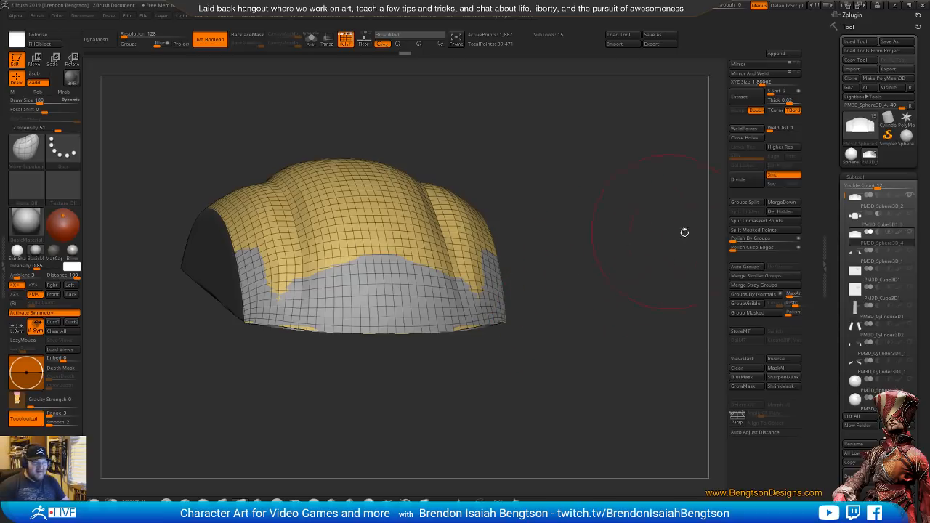
{"action": "left_click_drag", "start_coordinate": [832, 454], "coordinate": [834, 350]}
{"action": "left_click", "coordinate": [855, 460]}
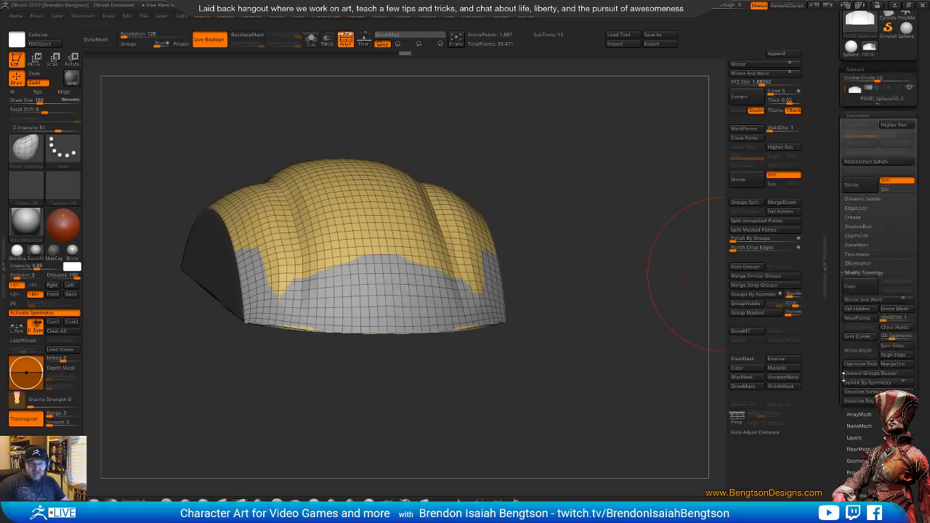
{"action": "left_click", "coordinate": [858, 273]}
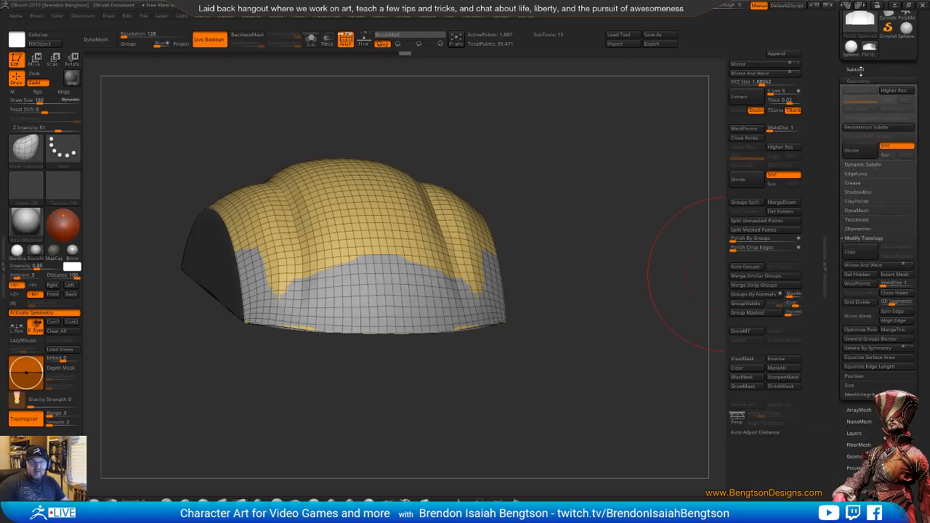
{"action": "left_click", "coordinate": [858, 69]}
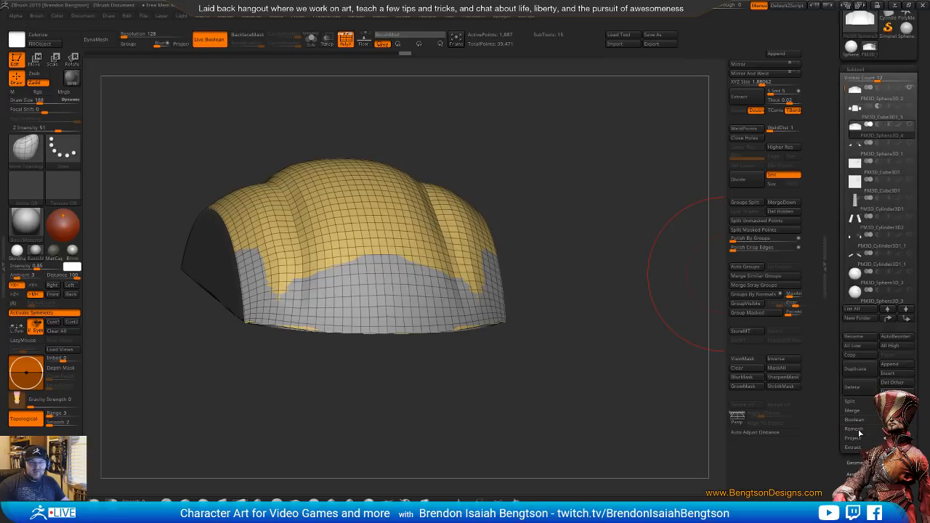
Project the outer shell onto the original dome, then isolate the shell and polish it by groups
{"action": "left_click", "coordinate": [857, 455]}
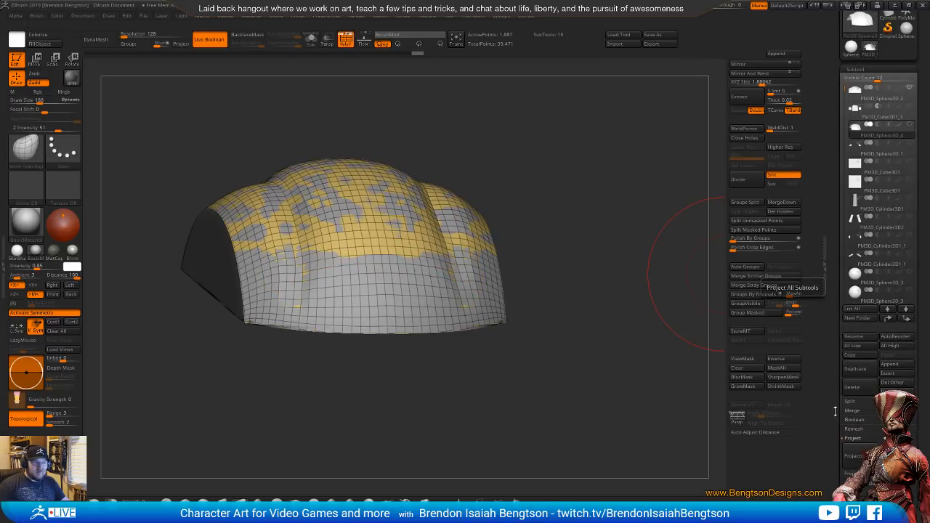
{"action": "mouse_move", "coordinate": [625, 376]}
{"action": "left_mouse_down"}
{"action": "mouse_move", "coordinate": [608, 390]}
{"action": "mouse_move", "coordinate": [625, 349]}
{"action": "mouse_move", "coordinate": [632, 399]}
{"action": "mouse_move", "coordinate": [636, 365]}
{"action": "left_mouse_up"}
{"action": "key", "text": "shift+f"}
{"action": "key", "text": "alt+shift+s"}
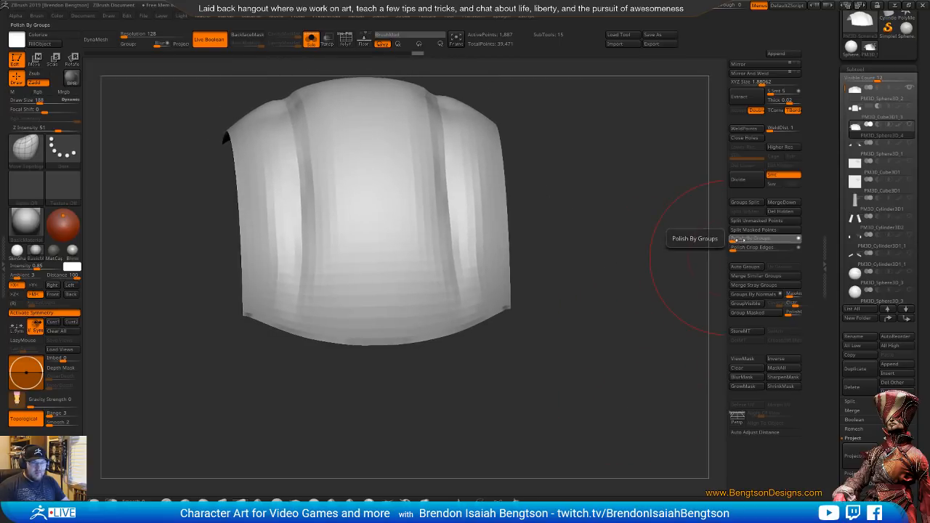
{"action": "left_click", "coordinate": [738, 239]}
{"action": "mouse_move", "coordinate": [615, 347]}
{"action": "left_mouse_down"}
{"action": "mouse_move", "coordinate": [622, 315]}
{"action": "mouse_move", "coordinate": [623, 342]}
{"action": "mouse_move", "coordinate": [608, 334]}
{"action": "left_mouse_up"}
{"action": "key", "text": "shift+f"}
Nudge the shell's lower corner into shape with Move Topological at draw size 104, and reduce the size to 14 for fine adjustment
{"action": "key", "text": "space"}
{"action": "left_click_drag", "start_coordinate": [509, 312], "coordinate": [491, 319]}
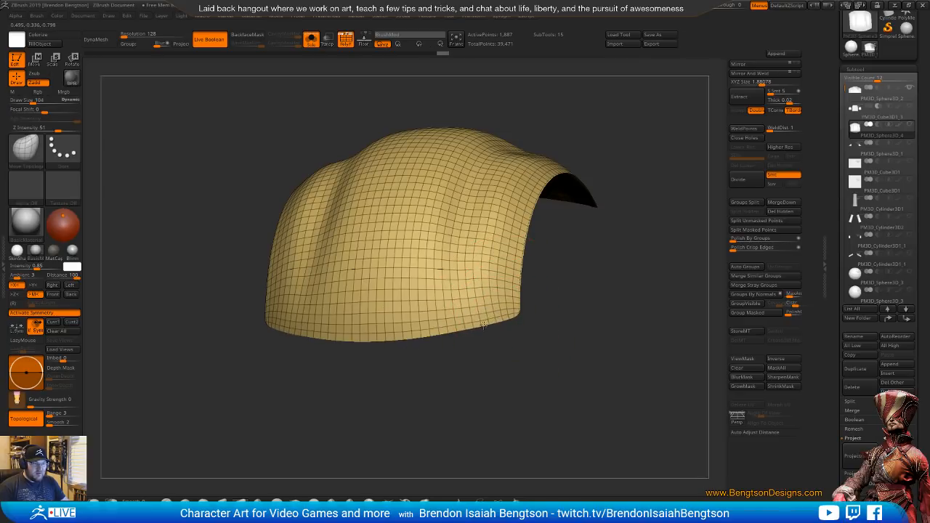
{"action": "key", "text": "space"}
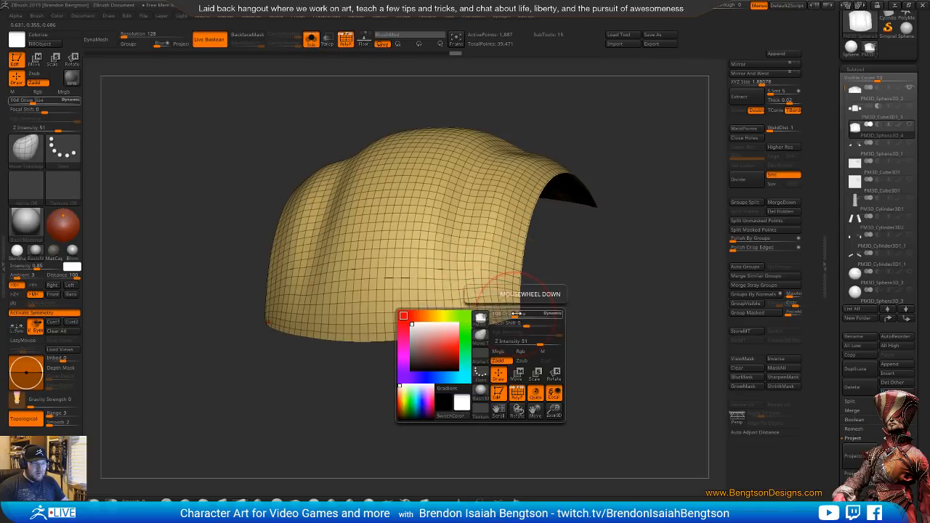
{"action": "left_click_drag", "start_coordinate": [513, 313], "coordinate": [501, 312]}
{"action": "mouse_move", "coordinate": [605, 327]}
{"action": "left_mouse_down", "text": "alt"}
{"action": "mouse_move", "coordinate": [483, 294]}
{"action": "mouse_move", "coordinate": [473, 455]}
{"action": "left_mouse_up", "text": "alt"}
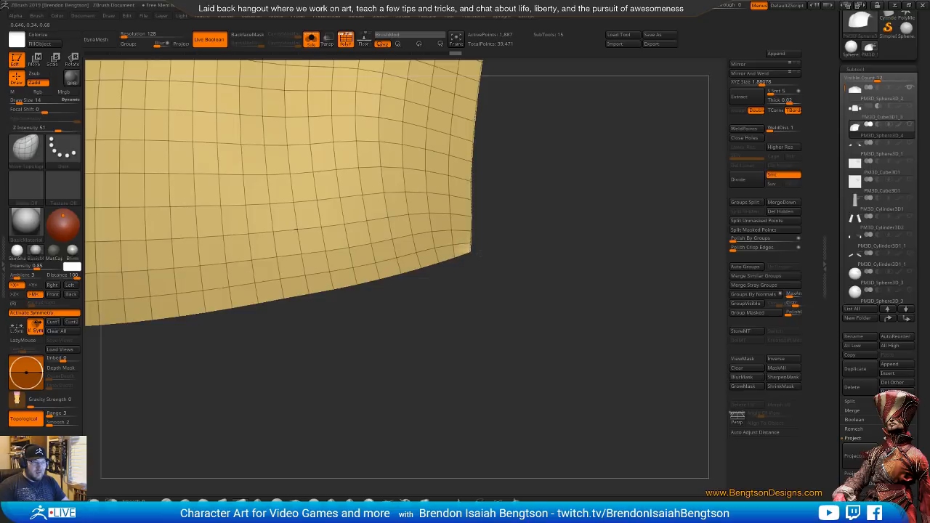
{"action": "mouse_move", "coordinate": [528, 299]}
{"action": "left_mouse_down", "text": "alt"}
{"action": "mouse_move", "coordinate": [521, 228]}
{"action": "mouse_move", "coordinate": [548, 210]}
{"action": "mouse_move", "coordinate": [572, 240]}
{"action": "left_mouse_up", "text": "alt"}
{"action": "left_click_drag", "start_coordinate": [604, 324], "coordinate": [373, 338]}
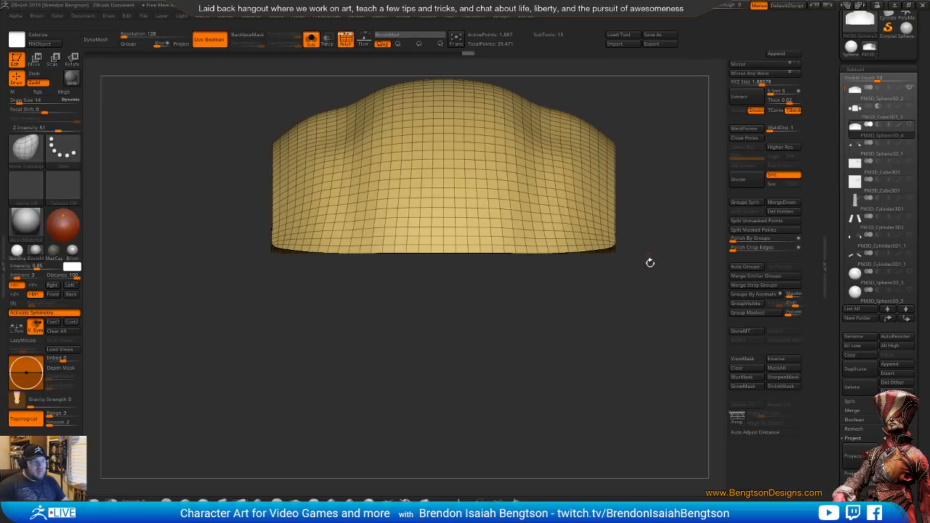
Pull the edge points around the shell's lower side corners into line to square off the rim
{"action": "left_click_drag", "start_coordinate": [649, 262], "coordinate": [469, 386]}
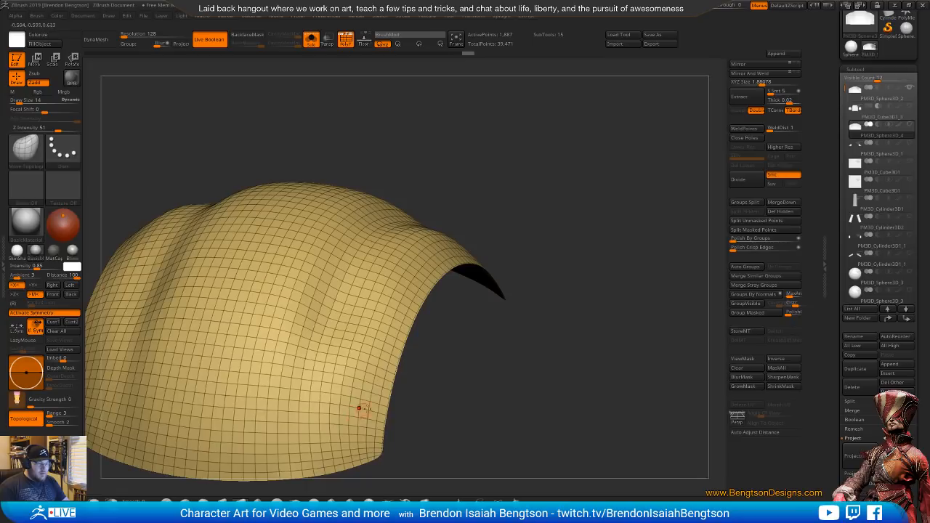
{"action": "right_click_drag", "start_coordinate": [383, 390], "coordinate": [451, 380], "text": "alt"}
{"action": "left_click_drag", "start_coordinate": [454, 367], "coordinate": [462, 379]}
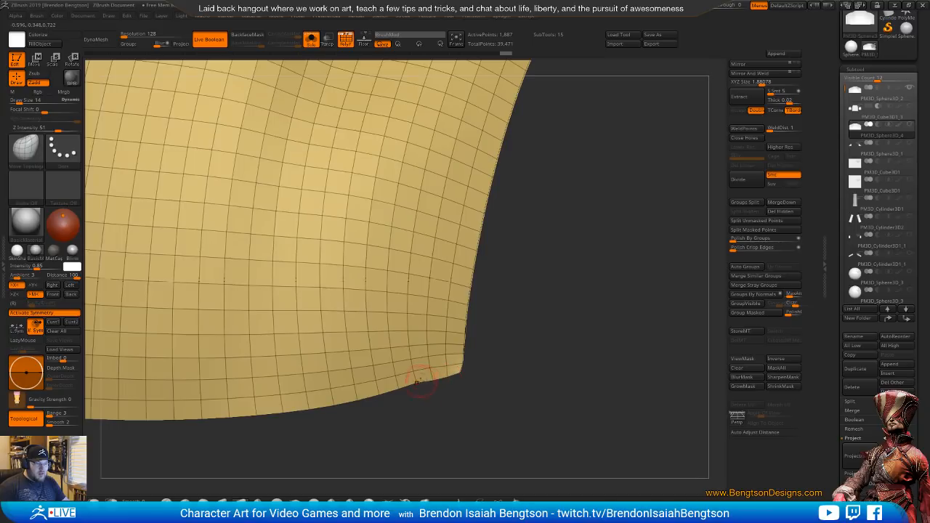
{"action": "left_click_drag", "start_coordinate": [397, 385], "coordinate": [393, 390]}
{"action": "right_click_drag", "start_coordinate": [444, 426], "coordinate": [434, 308], "text": "ctrl"}
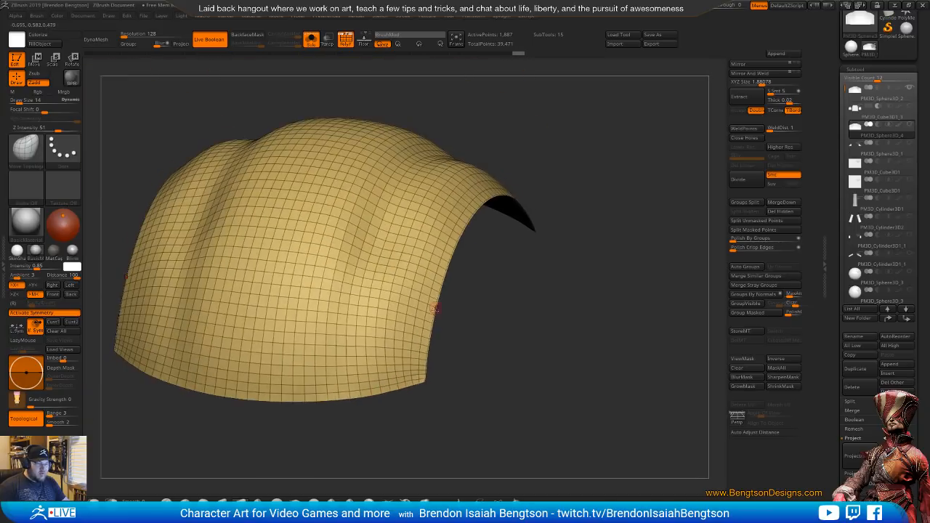
{"action": "right_click_drag", "start_coordinate": [396, 420], "coordinate": [513, 496]}
{"action": "right_click_drag", "start_coordinate": [534, 369], "coordinate": [504, 378]}
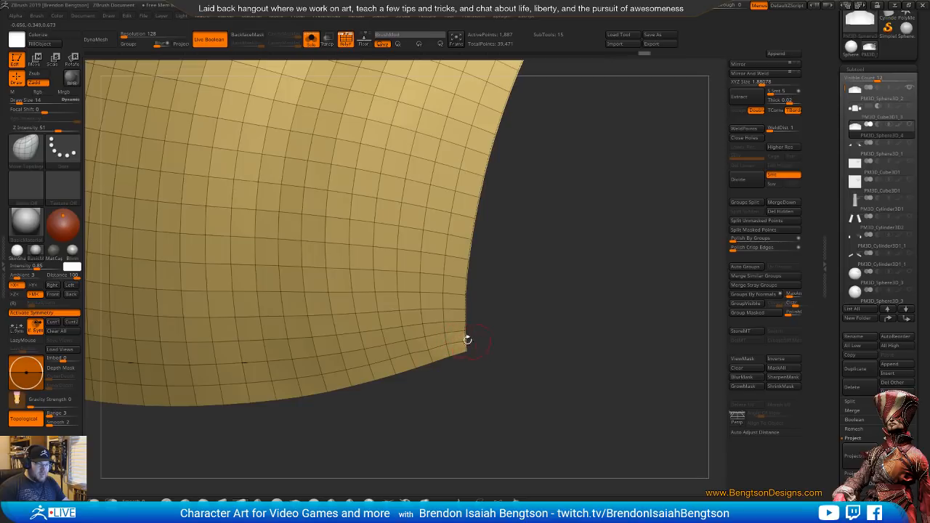
{"action": "mouse_move", "coordinate": [485, 316]}
{"action": "left_mouse_down", "text": "alt"}
{"action": "mouse_move", "coordinate": [532, 269]}
{"action": "mouse_move", "coordinate": [565, 263]}
{"action": "mouse_move", "coordinate": [572, 294]}
{"action": "mouse_move", "coordinate": [560, 333]}
{"action": "mouse_move", "coordinate": [540, 371]}
{"action": "mouse_move", "coordinate": [482, 433]}
{"action": "mouse_move", "coordinate": [538, 429]}
{"action": "left_mouse_up", "text": "alt"}
{"action": "left_click_drag", "start_coordinate": [486, 386], "coordinate": [372, 376], "text": "alt"}
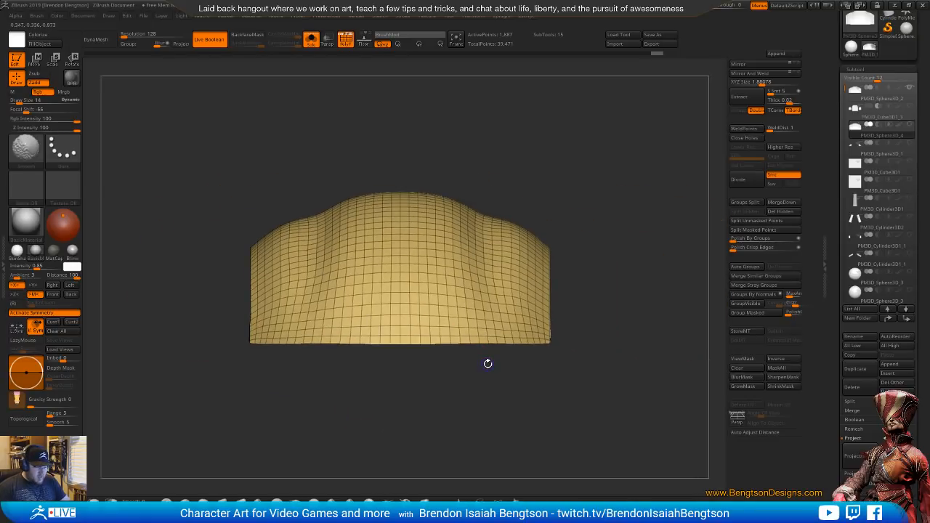
{"action": "left_click_drag", "start_coordinate": [489, 362], "coordinate": [491, 358], "text": "shift"}
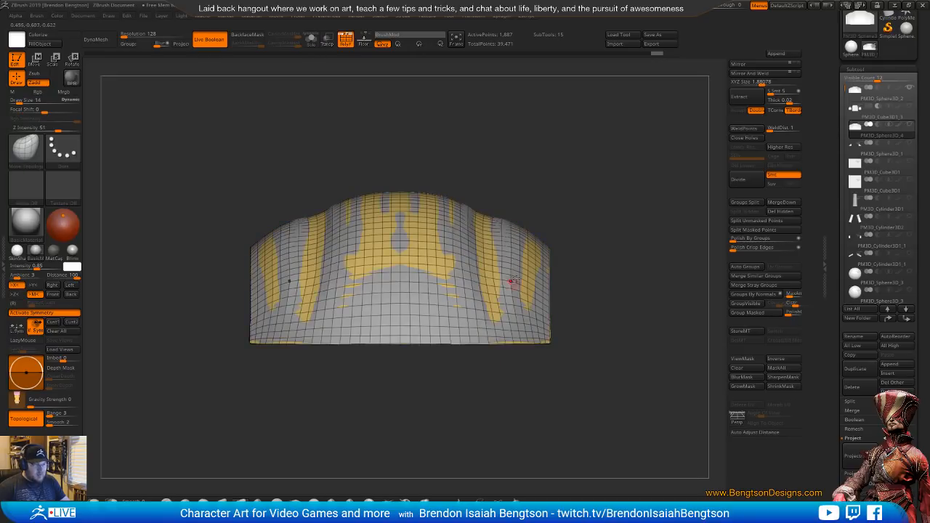
Leave solo display, hide the original dome, and set the Panel Loops bevel to 14
{"action": "left_click_drag", "start_coordinate": [618, 322], "coordinate": [554, 336], "text": "alt"}
{"action": "left_click_drag", "start_coordinate": [625, 289], "coordinate": [599, 239]}
{"action": "left_click", "coordinate": [909, 88]}
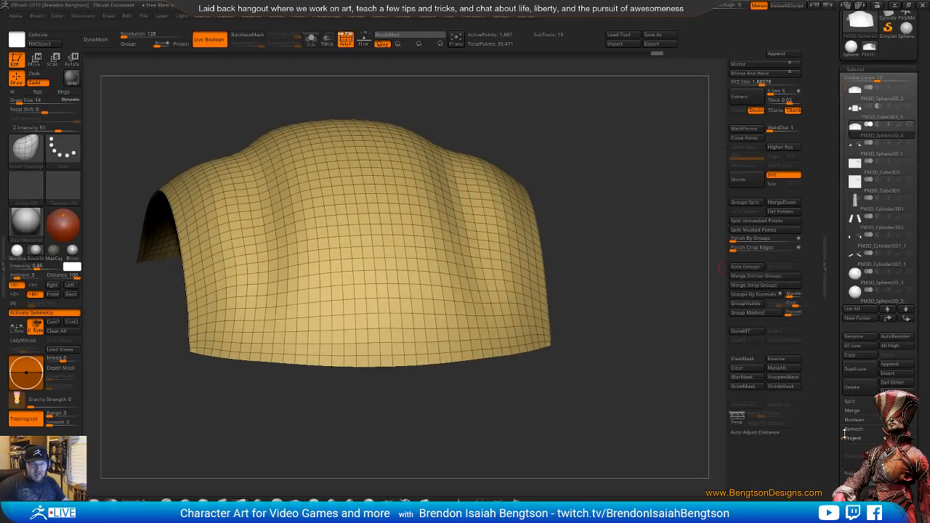
{"action": "left_click_drag", "start_coordinate": [844, 434], "coordinate": [844, 316]}
{"action": "left_click", "coordinate": [858, 395]}
{"action": "left_click_drag", "start_coordinate": [843, 389], "coordinate": [841, 253]}
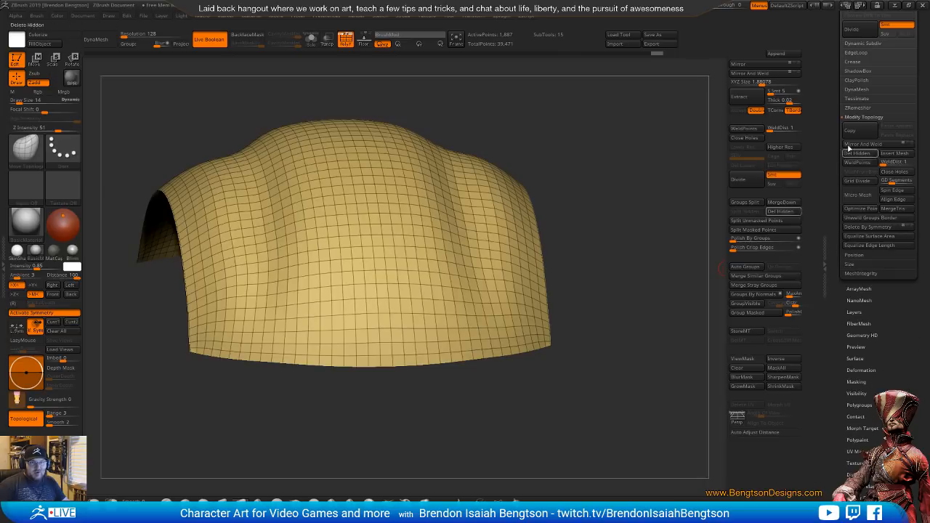
{"action": "left_click", "coordinate": [857, 53]}
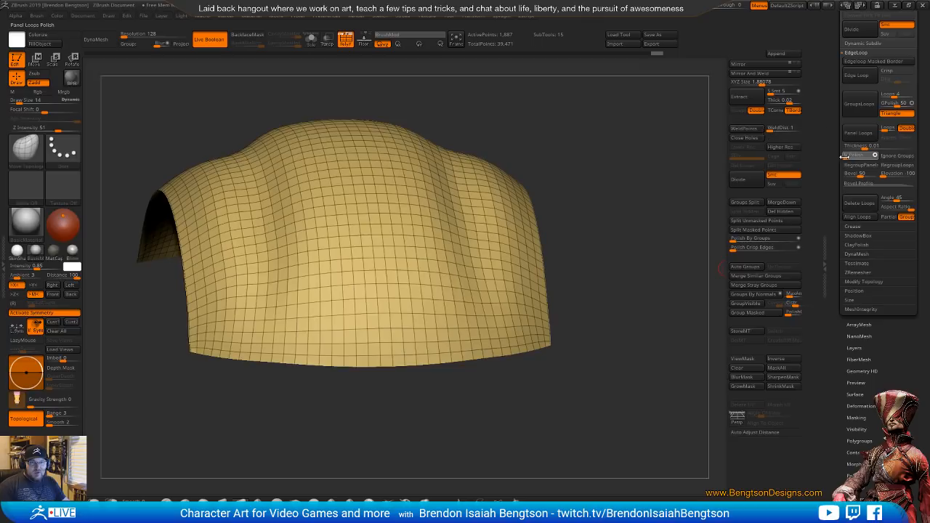
{"action": "left_click_drag", "start_coordinate": [860, 175], "coordinate": [851, 176]}
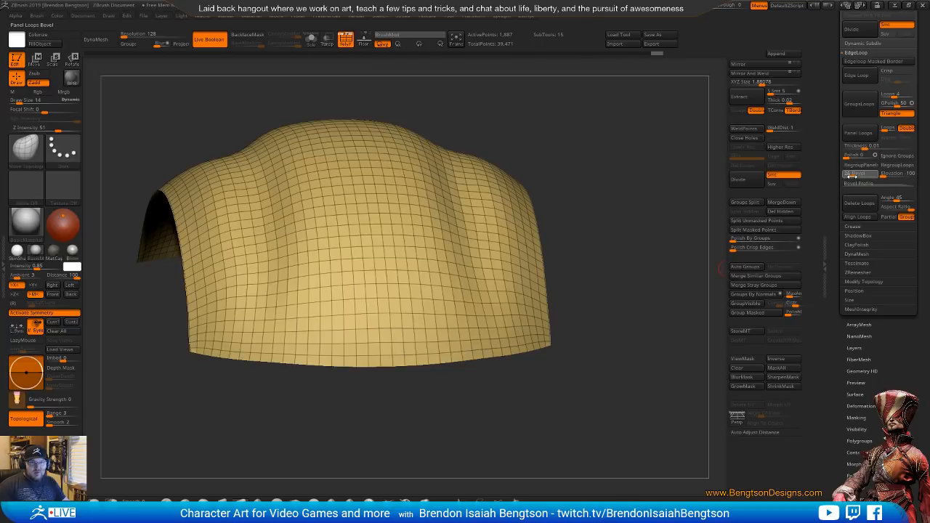
Try Panel Loops on the shell at thicknesses of 0.01 and 0.02383, undoing each attempt
{"action": "left_click", "coordinate": [858, 133]}
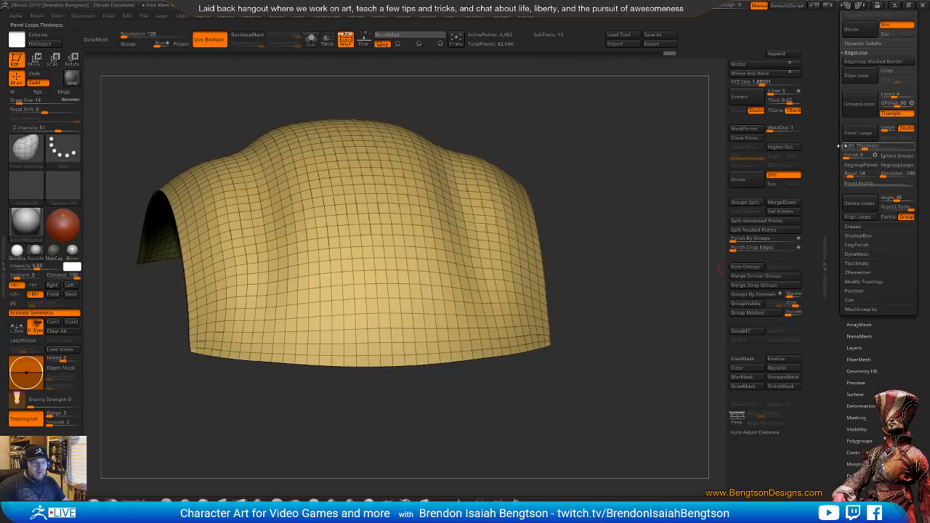
{"action": "left_click_drag", "start_coordinate": [716, 218], "coordinate": [681, 227]}
{"action": "key", "text": "ctrl+z"}
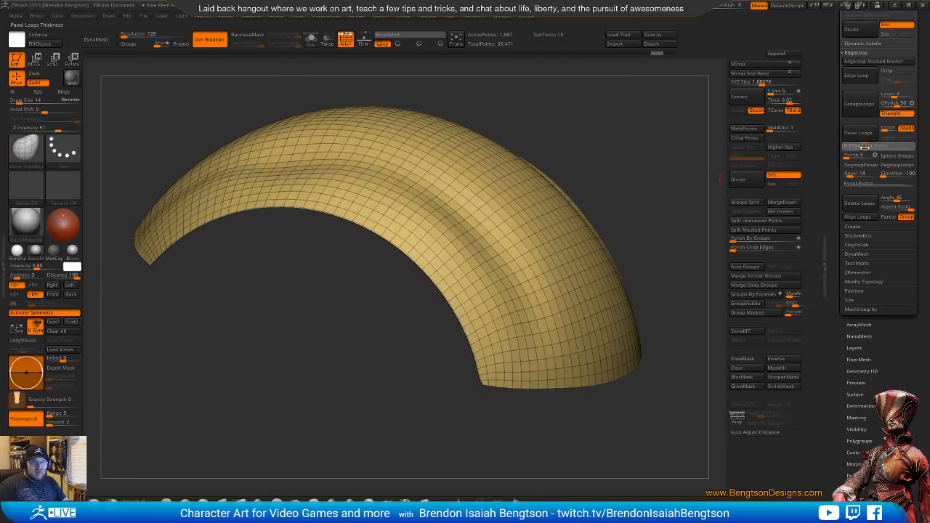
{"action": "left_click_drag", "start_coordinate": [869, 149], "coordinate": [867, 148]}
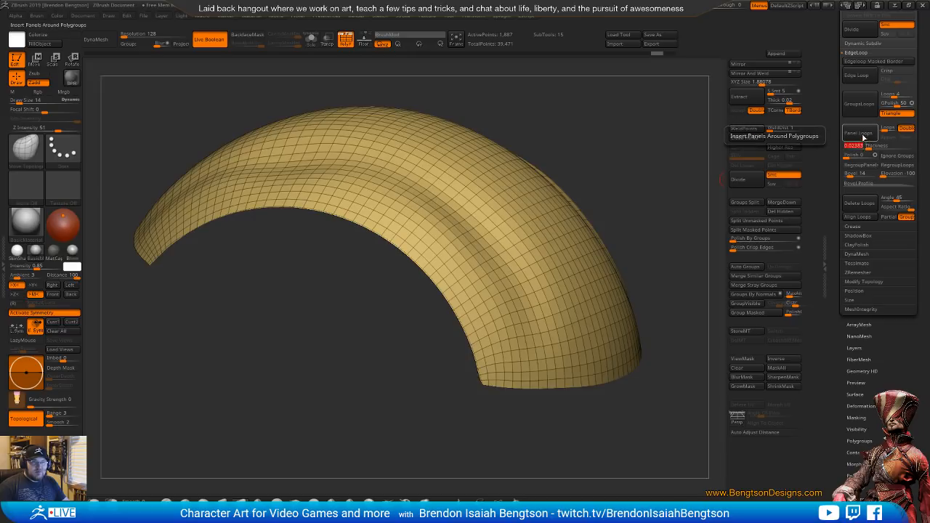
{"action": "left_click", "coordinate": [863, 137]}
{"action": "key", "text": "ctrl+z"}
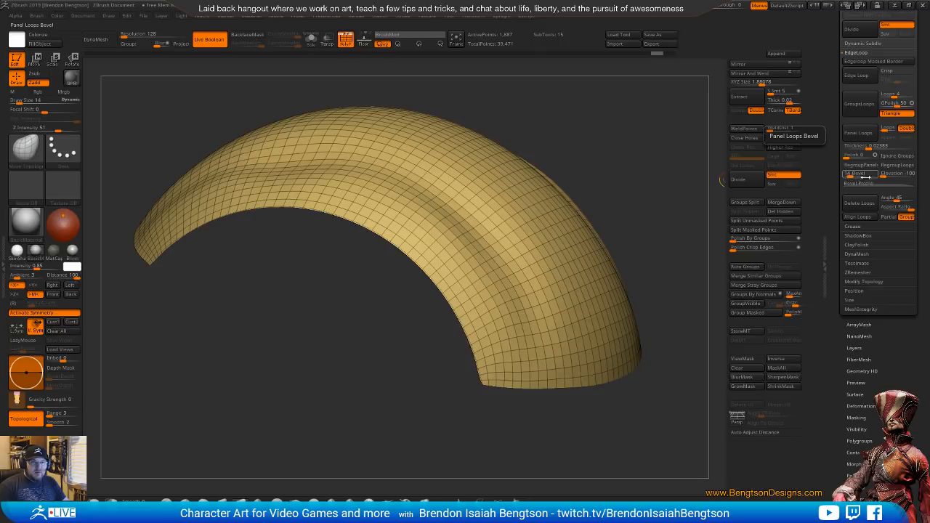
Thicken the shell with Panel Loops using 1 loop and a thickness of 0.07596
{"action": "left_click", "coordinate": [886, 130]}
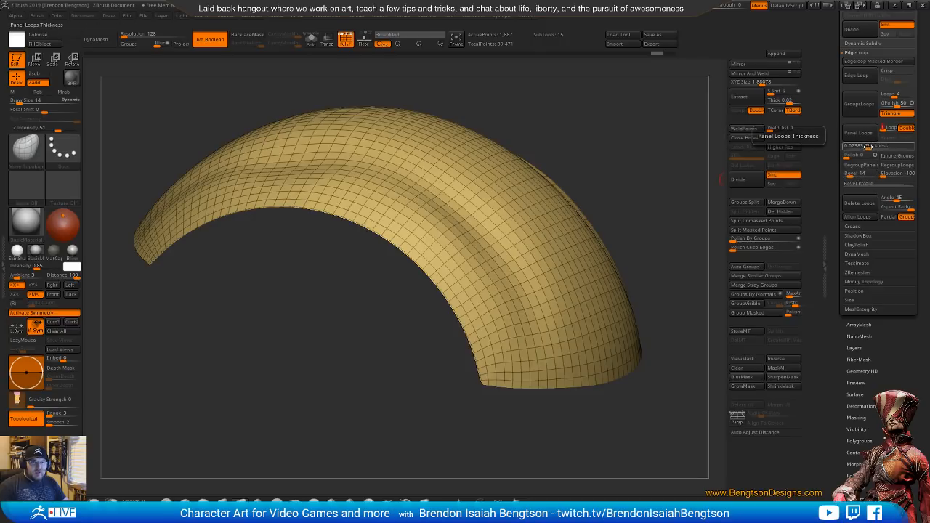
{"action": "left_click", "coordinate": [858, 133]}
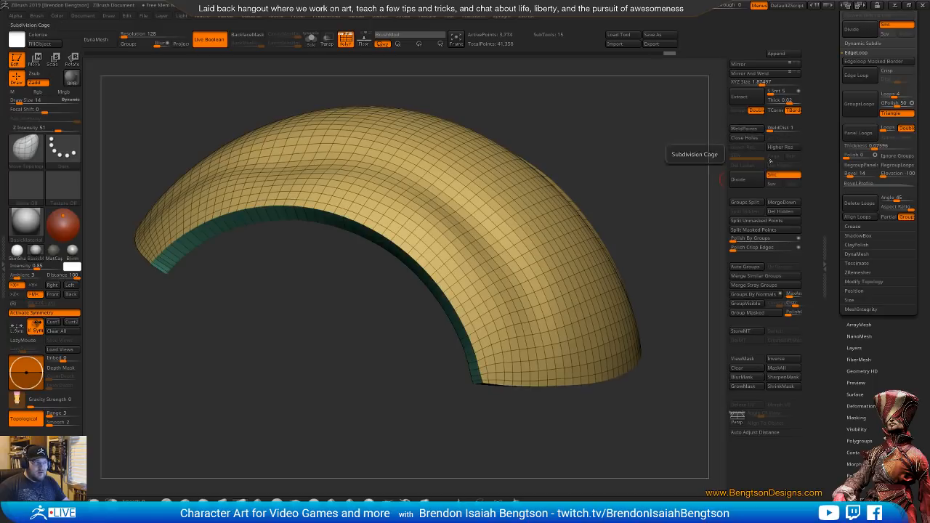
{"action": "left_click_drag", "start_coordinate": [686, 174], "coordinate": [687, 195], "text": "alt"}
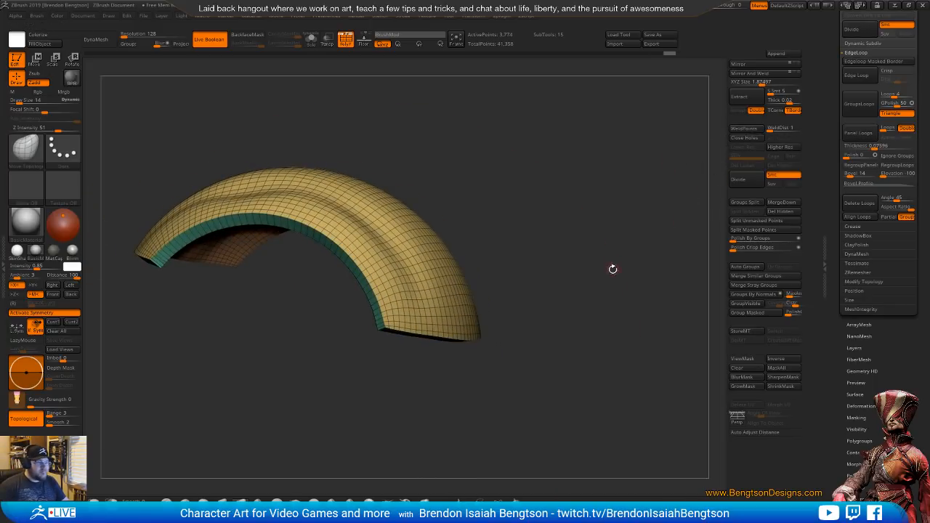
{"action": "left_click_drag", "start_coordinate": [612, 268], "coordinate": [636, 259]}
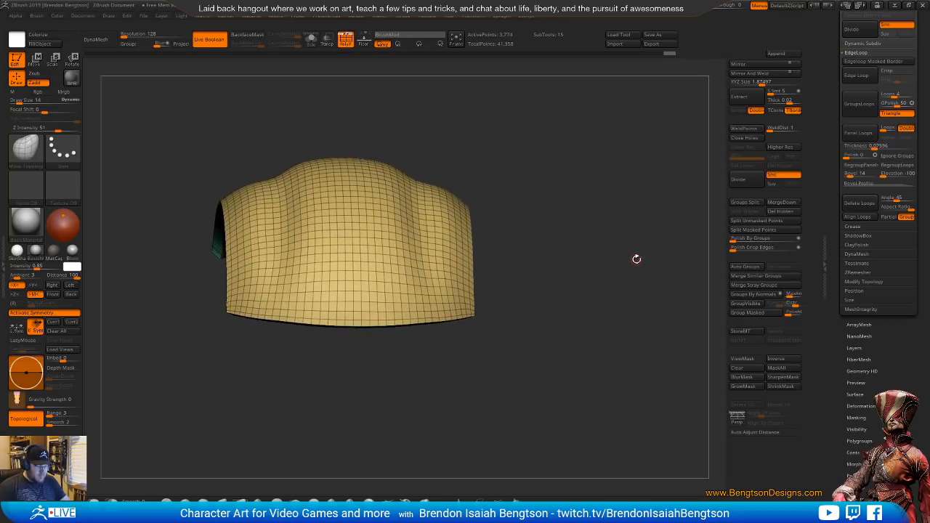
Show every subtool except the original dome, and place the shell above the subtractive cubes as the Start of their boolean group
{"action": "left_click_drag", "start_coordinate": [835, 112], "coordinate": [834, 147]}
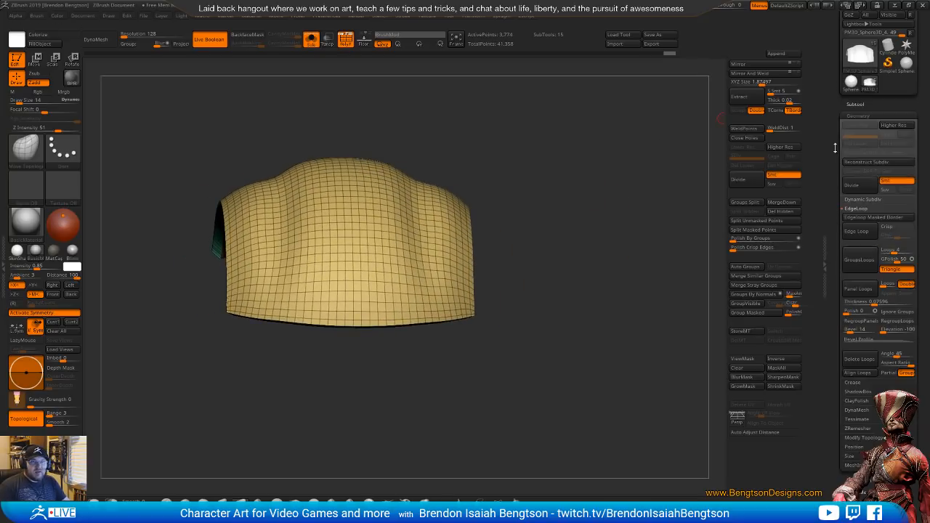
{"action": "left_click", "coordinate": [857, 104]}
{"action": "mouse_move", "coordinate": [910, 162]}
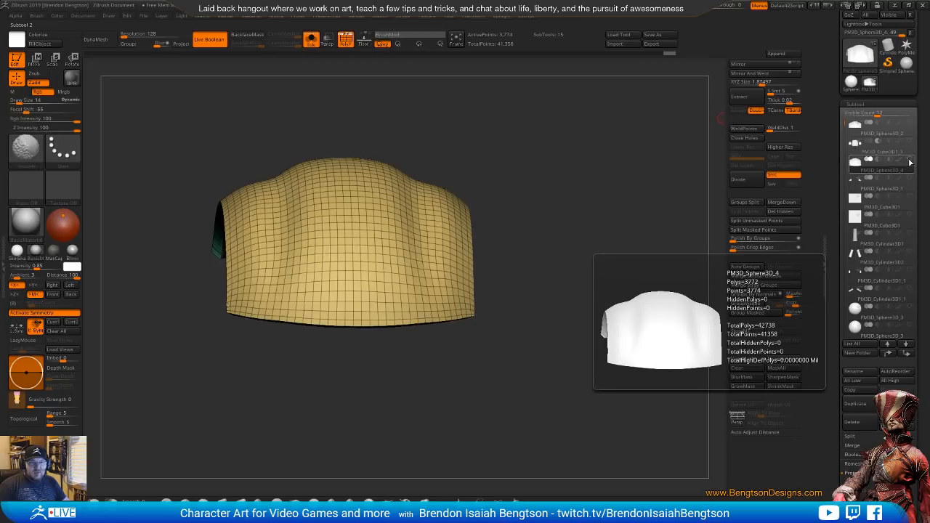
{"action": "left_click", "coordinate": [909, 125]}
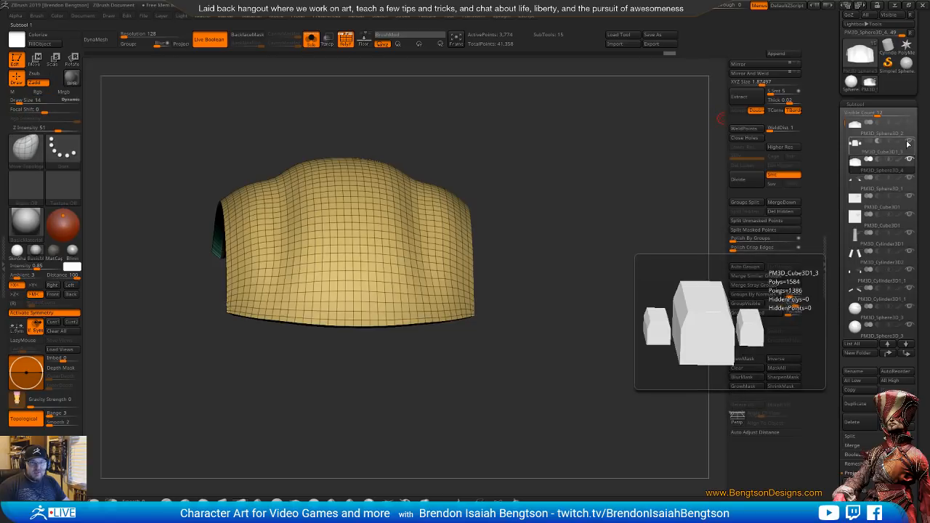
{"action": "left_click_drag", "start_coordinate": [856, 162], "coordinate": [858, 144]}
{"action": "mouse_move", "coordinate": [871, 160]}
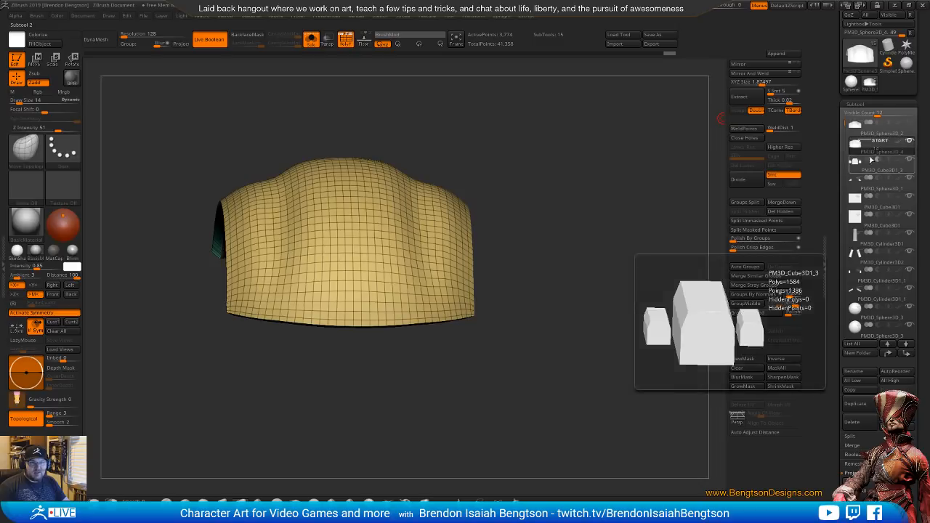
{"action": "key", "text": "alt+s"}
Move the subtractive cubes forward at the front of the carapace shell and turn off the wireframe display
{"action": "left_click_drag", "start_coordinate": [583, 234], "coordinate": [629, 196], "text": "shift"}
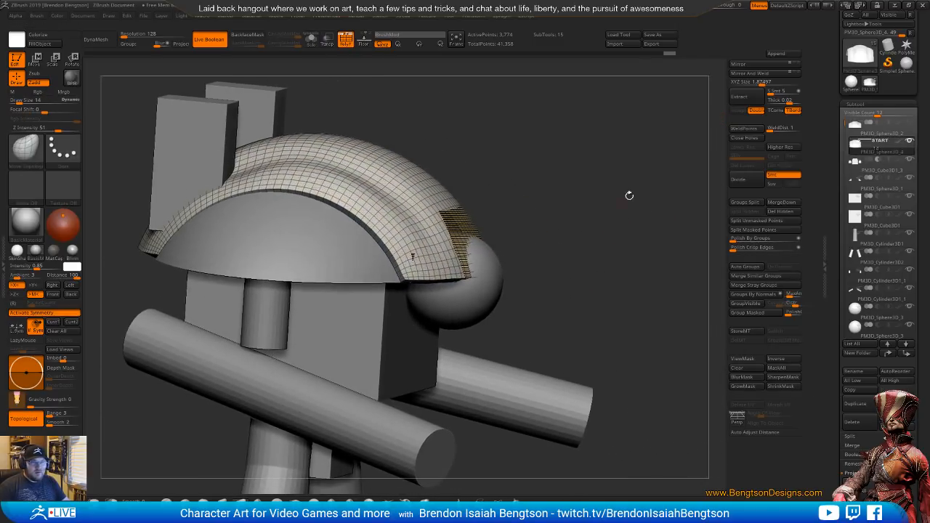
{"action": "left_click_drag", "start_coordinate": [560, 266], "coordinate": [572, 245], "text": "shift"}
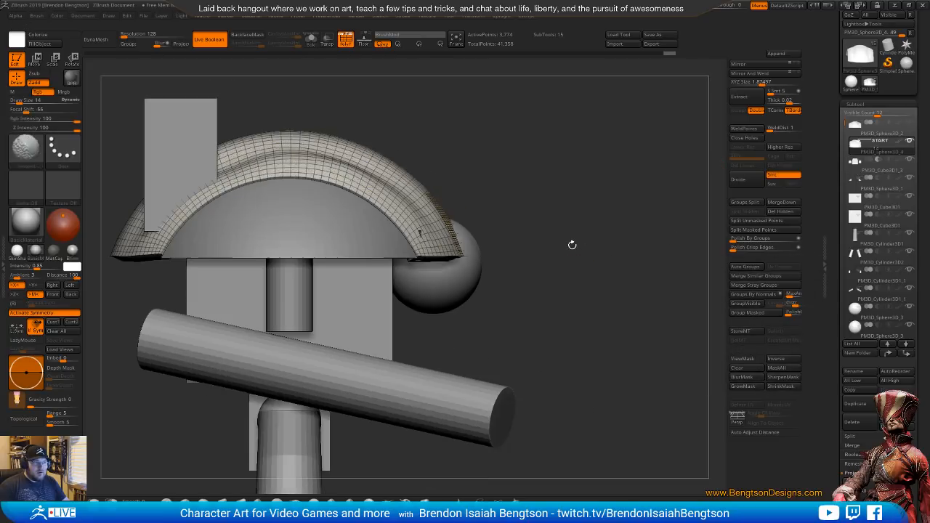
{"action": "left_click", "coordinate": [869, 162]}
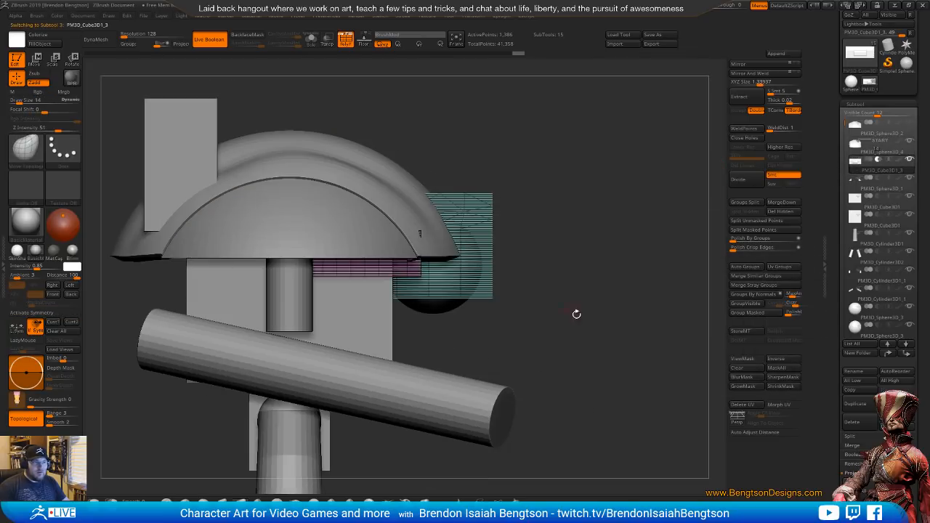
{"action": "left_click_drag", "start_coordinate": [576, 314], "coordinate": [536, 282]}
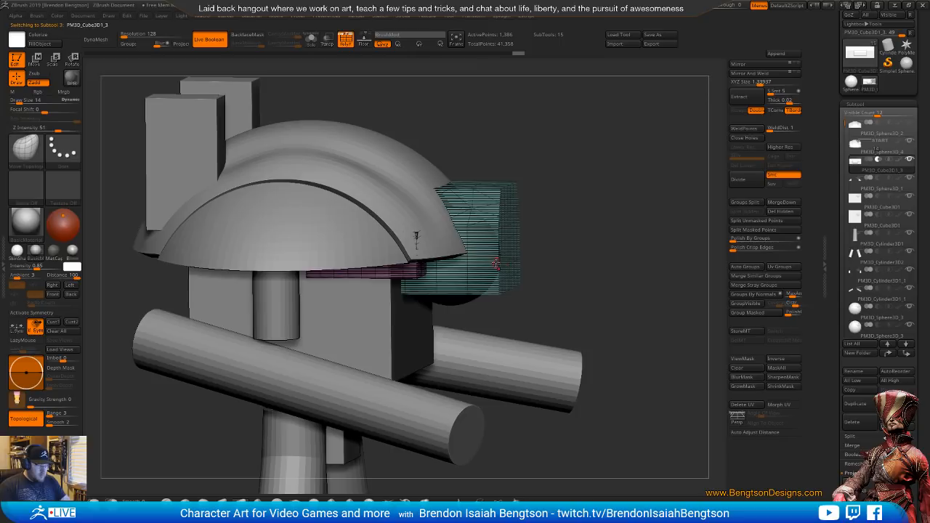
{"action": "key", "text": "w"}
{"action": "left_click_drag", "start_coordinate": [425, 254], "coordinate": [456, 255]}
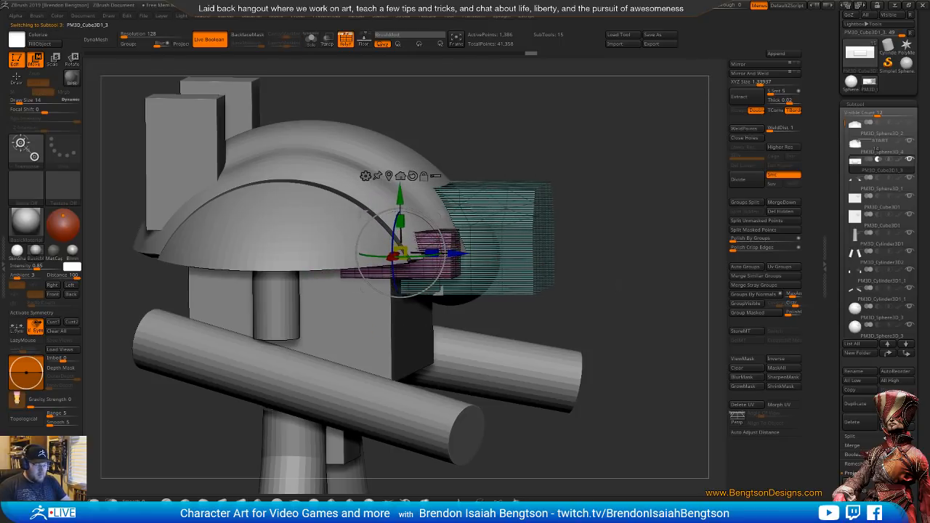
{"action": "key", "text": "shift+f"}
{"action": "left_click_drag", "start_coordinate": [626, 285], "coordinate": [467, 140]}
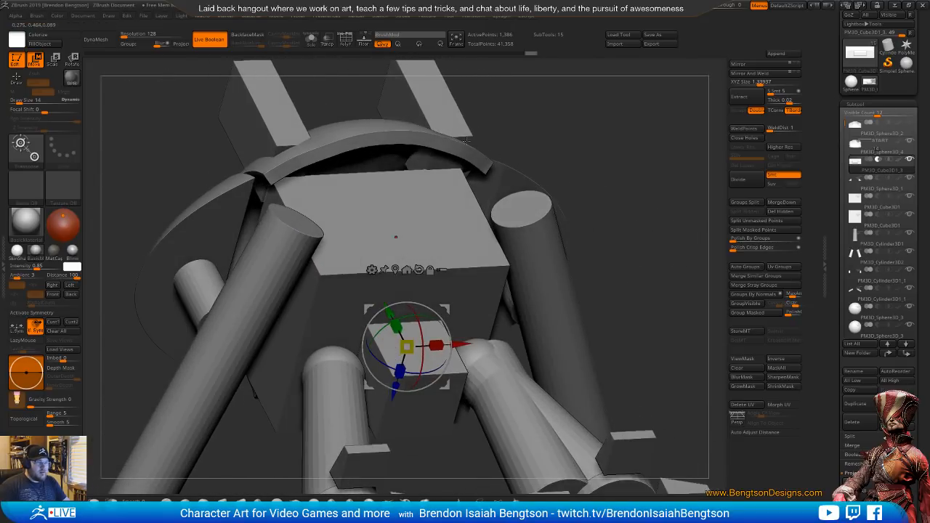
Select the thickened shell and examine its boolean cutouts in isolation and with the whole knight
{"action": "left_click", "coordinate": [456, 147], "text": "alt"}
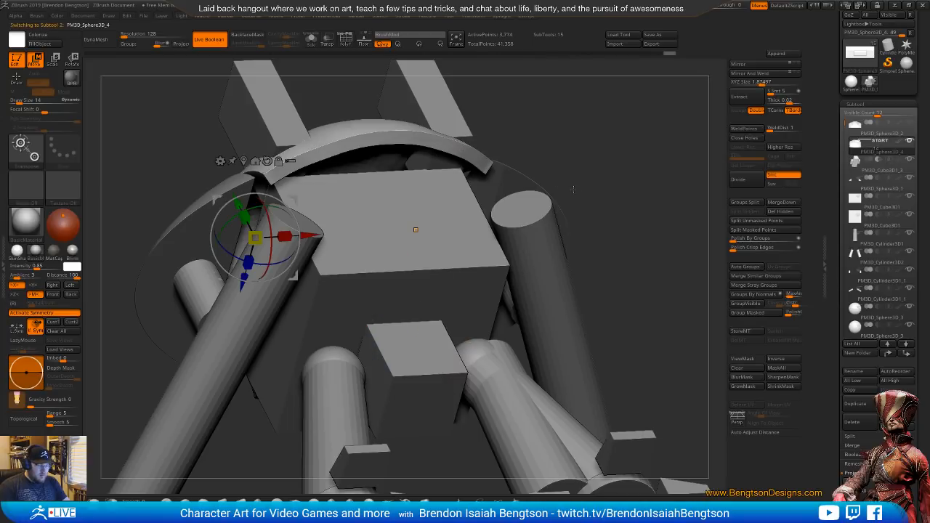
{"action": "key", "text": "alt+s"}
{"action": "mouse_move", "coordinate": [588, 185]}
{"action": "left_mouse_down"}
{"action": "mouse_move", "coordinate": [557, 223]}
{"action": "mouse_move", "coordinate": [505, 245]}
{"action": "mouse_move", "coordinate": [543, 236]}
{"action": "mouse_move", "coordinate": [576, 247]}
{"action": "mouse_move", "coordinate": [545, 257]}
{"action": "mouse_move", "coordinate": [532, 198]}
{"action": "mouse_move", "coordinate": [581, 239]}
{"action": "mouse_move", "coordinate": [593, 228]}
{"action": "mouse_move", "coordinate": [592, 196]}
{"action": "left_mouse_up"}
{"action": "key", "text": "alt+s"}
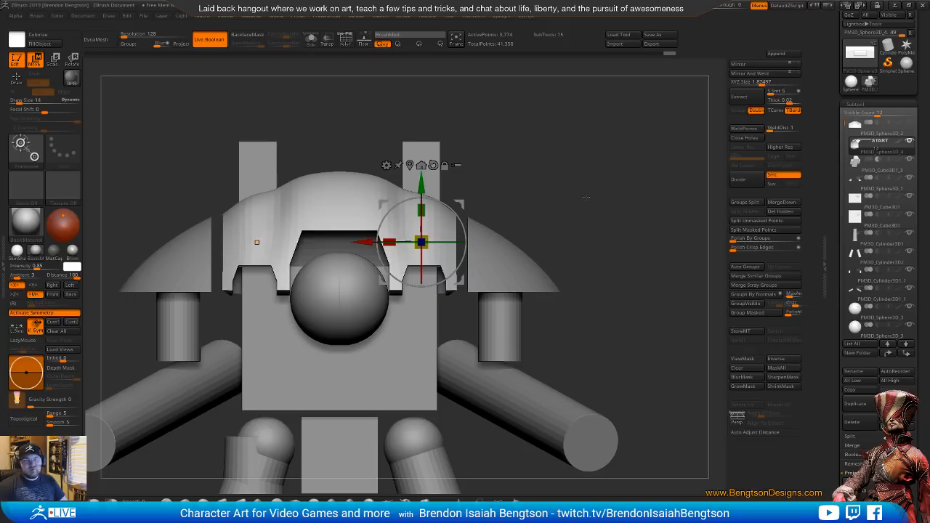
{"action": "left_click_drag", "start_coordinate": [611, 263], "coordinate": [577, 164], "text": "alt"}
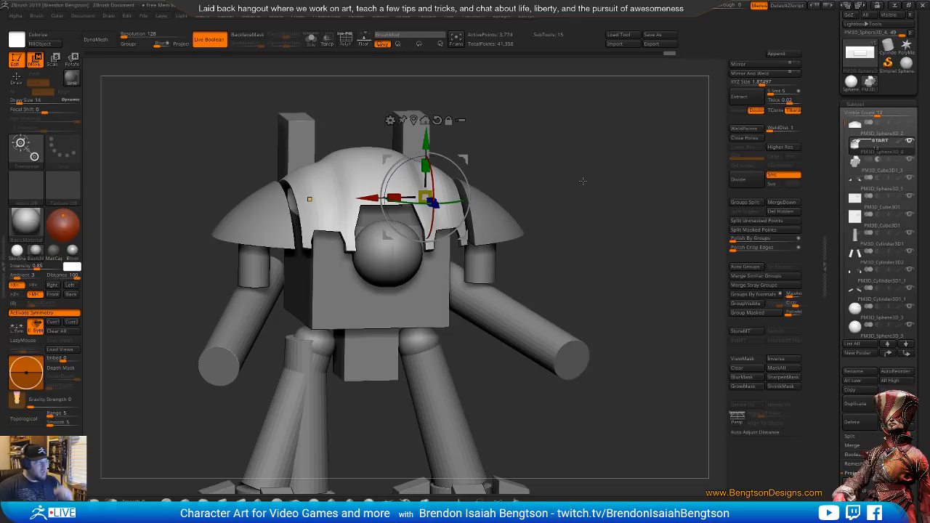
Switch to the browser and look through the Knight Crusader reference photos from several angles
{"action": "key", "text": "alt+Tab"}
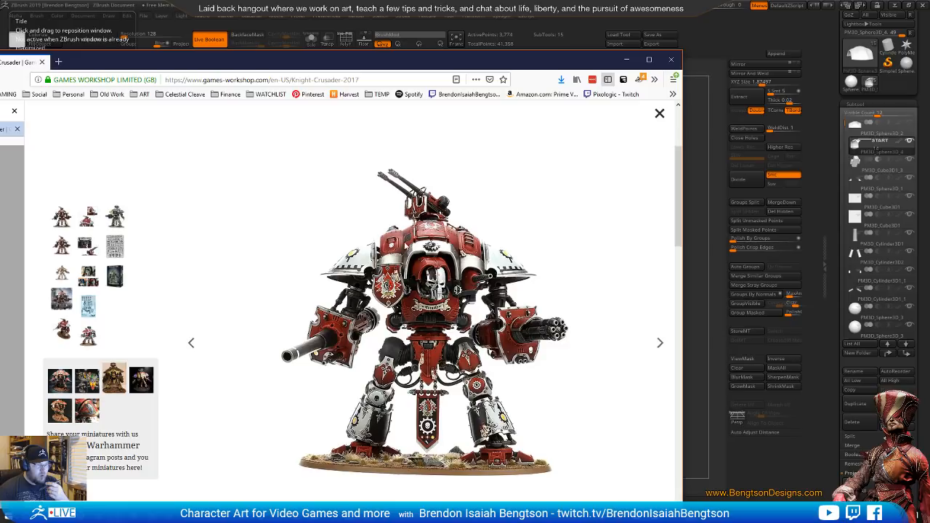
{"action": "key", "text": "Right"}
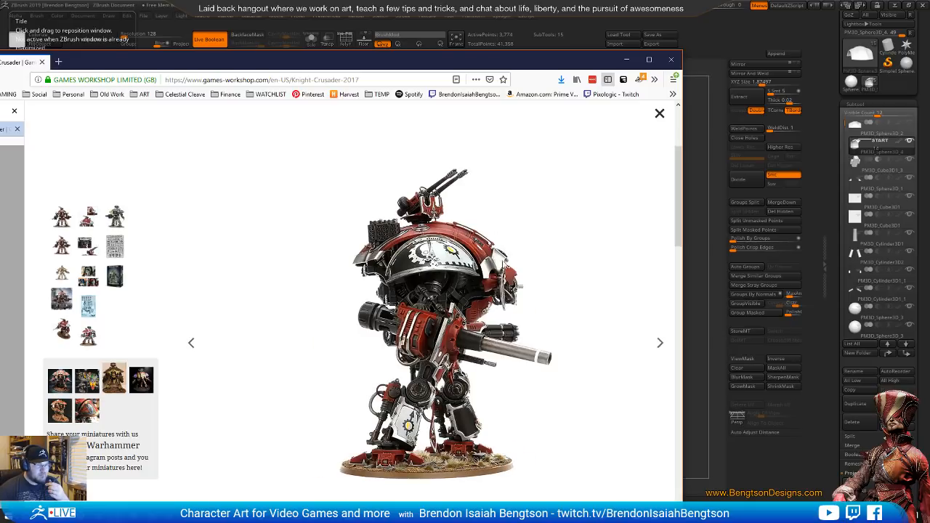
{"action": "key", "text": "Right"}
{"action": "key", "text": "Right"}
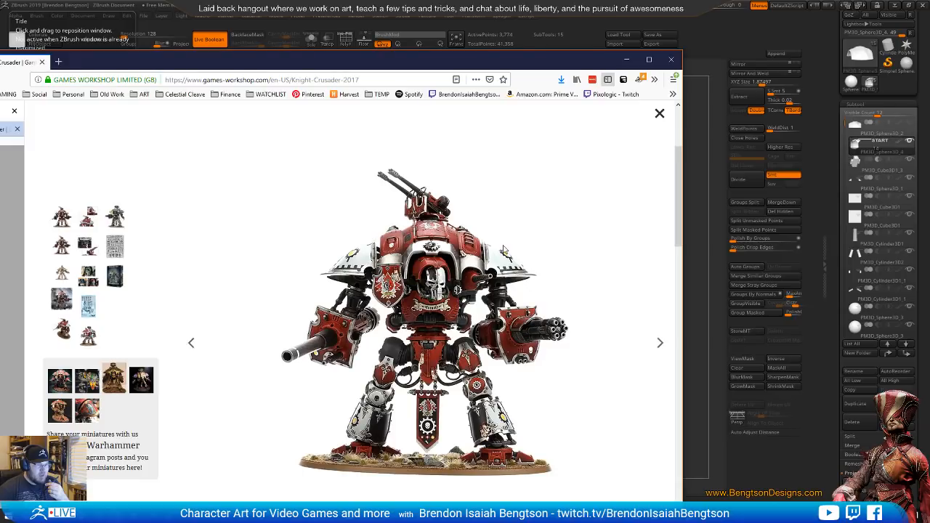
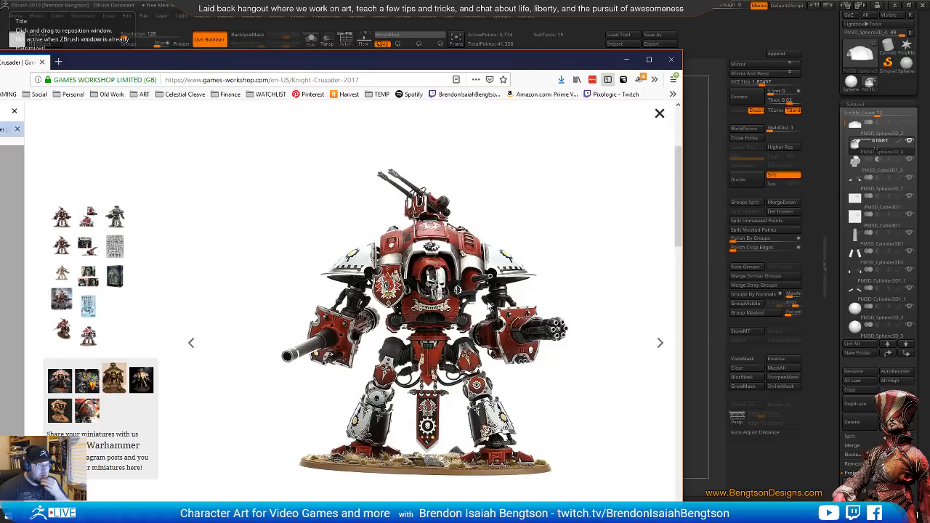
Move the reference browser aside to return to ZBrush and examine the front of the knight around the carapace and central sphere
{"action": "left_click_drag", "start_coordinate": [573, 61], "coordinate": [0, 27]}
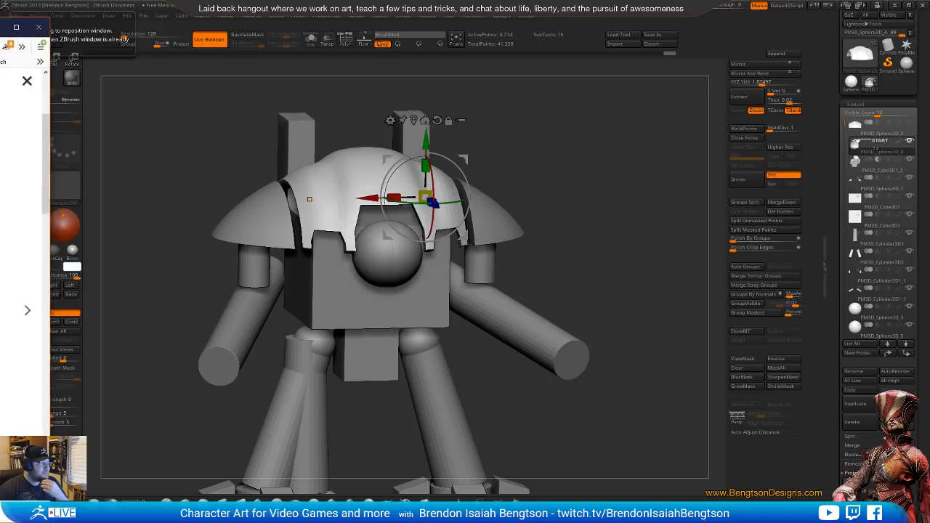
{"action": "left_click", "coordinate": [582, 254]}
{"action": "left_click_drag", "start_coordinate": [582, 254], "coordinate": [608, 234]}
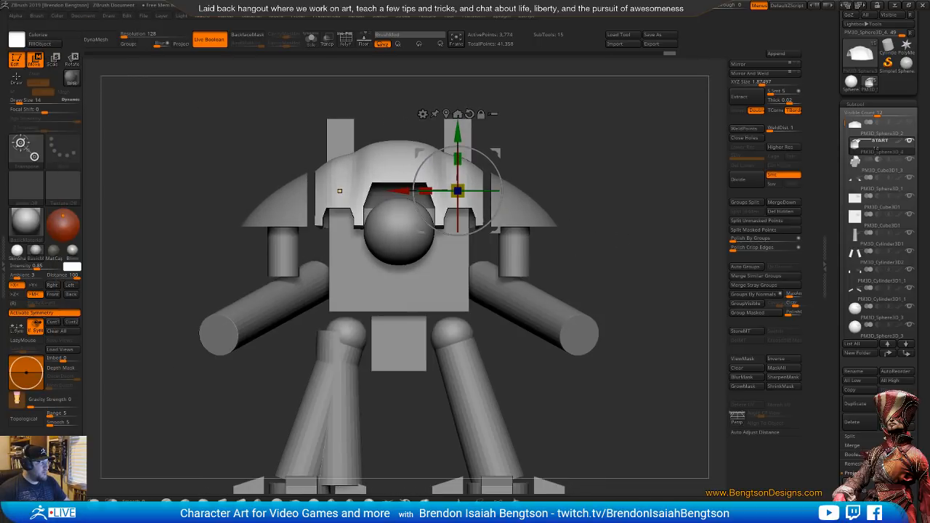
{"action": "left_click", "coordinate": [402, 239], "text": "alt"}
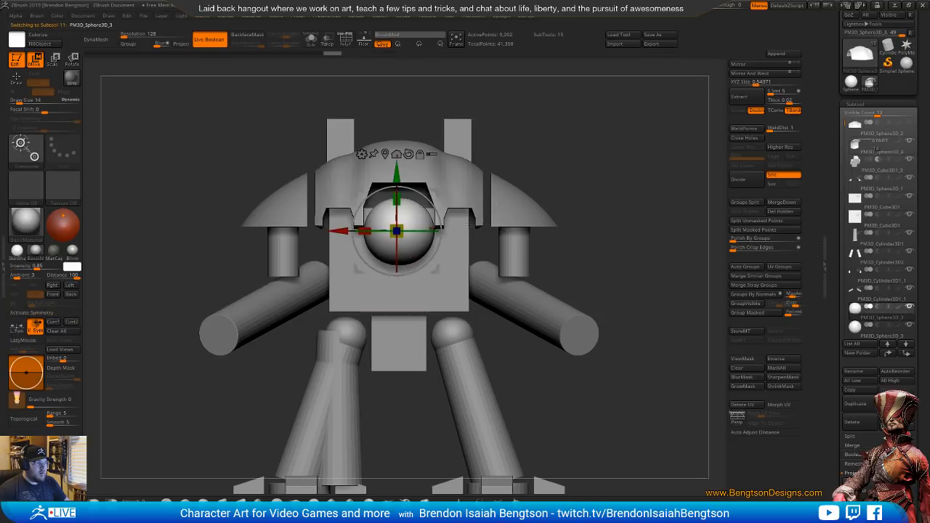
{"action": "left_click_drag", "start_coordinate": [548, 211], "coordinate": [579, 247], "text": "alt"}
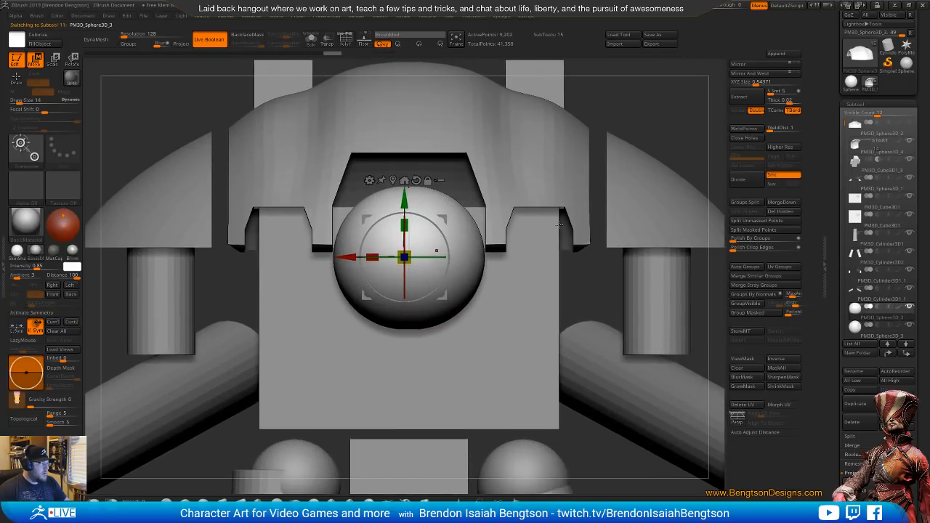
Make a boolean mesh from the knight's subtools, load the resulting UMesh tool, and turn on its wireframe display
{"action": "left_click", "coordinate": [535, 171], "text": "alt"}
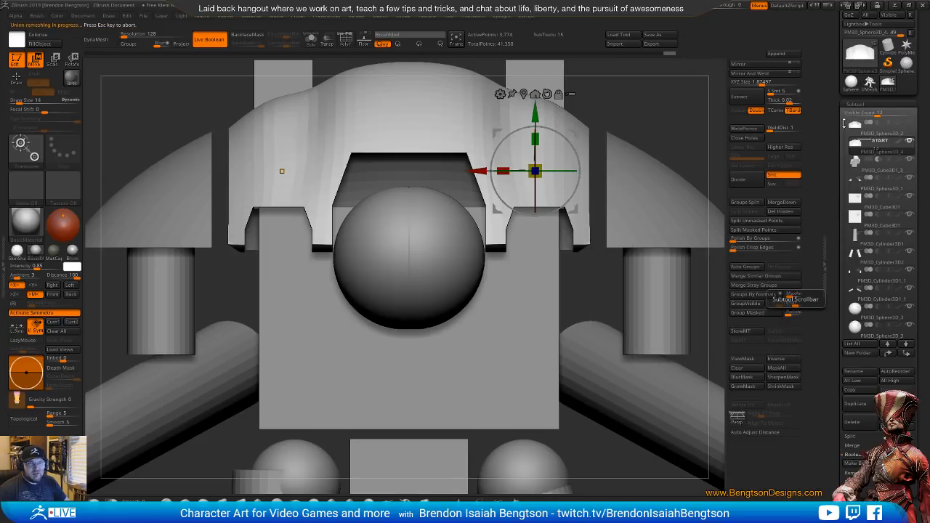
{"action": "mouse_move", "coordinate": [880, 86]}
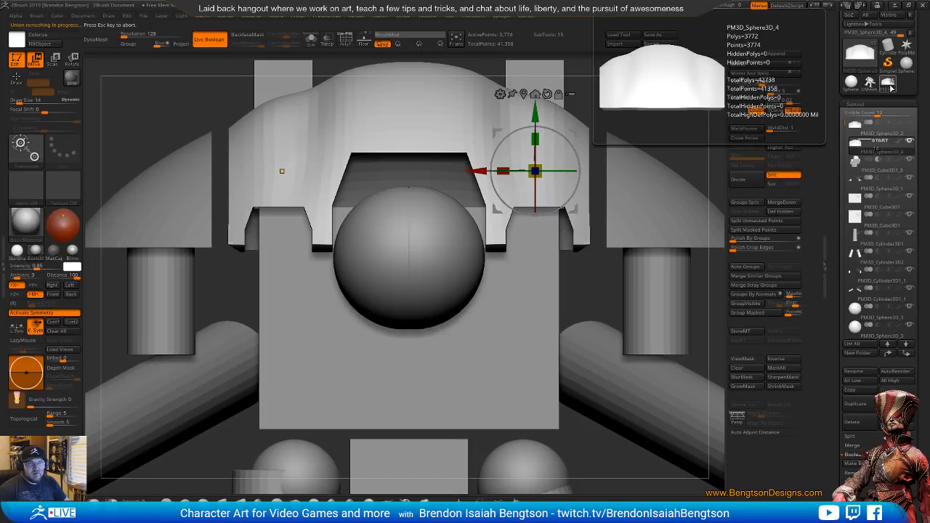
{"action": "left_click", "coordinate": [888, 85]}
{"action": "left_click", "coordinate": [871, 85]}
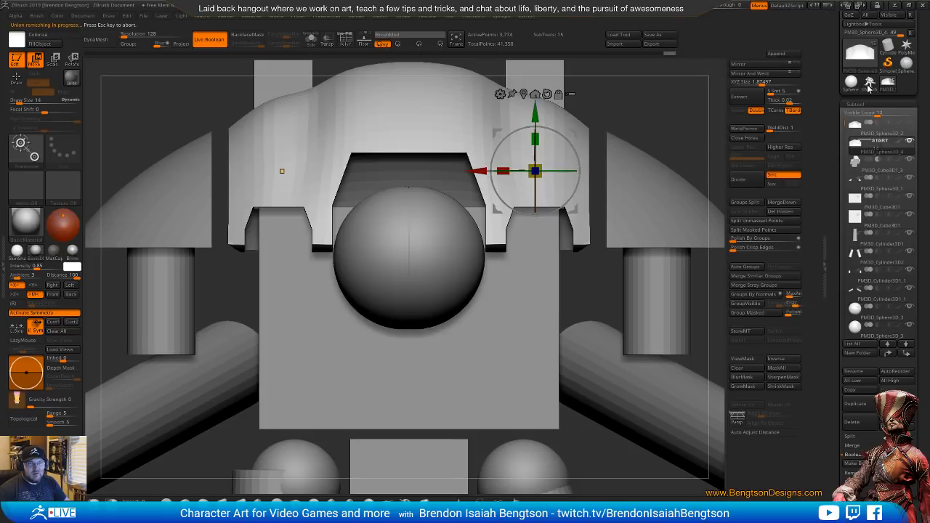
{"action": "mouse_move", "coordinate": [878, 89]}
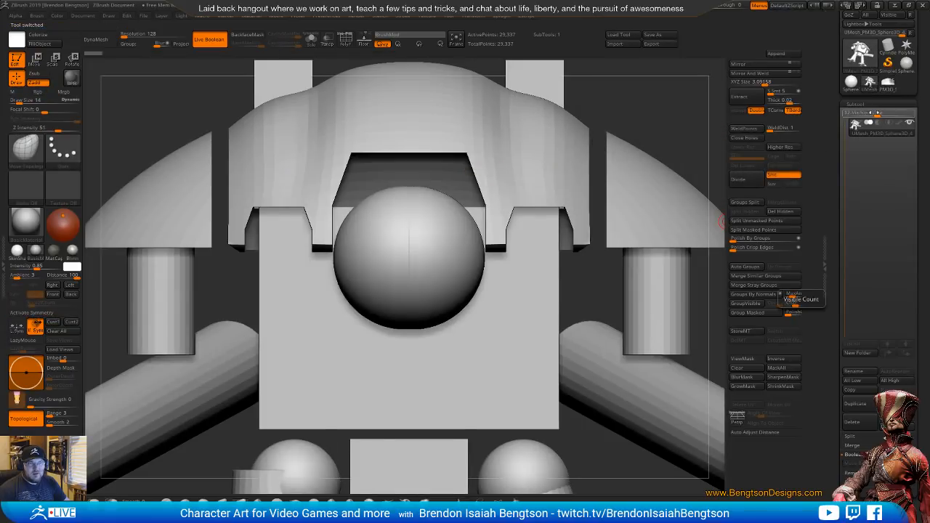
{"action": "right_click_drag", "start_coordinate": [553, 278], "coordinate": [505, 275], "text": "ctrl"}
{"action": "key", "text": "shift+f"}
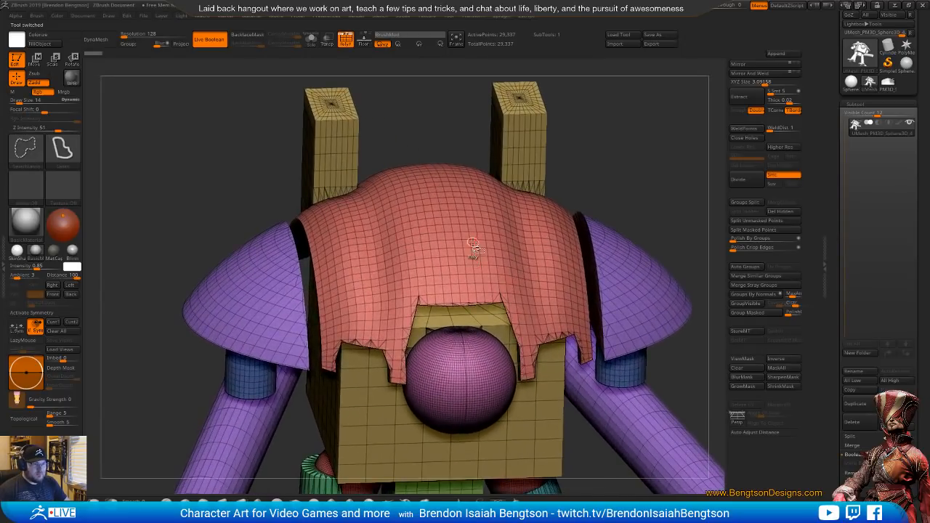
Cancel splitting the boolean mesh by groups, auto-group it by topology, and isolate the polygroup containing the carapace shell
{"action": "left_click", "coordinate": [742, 205]}
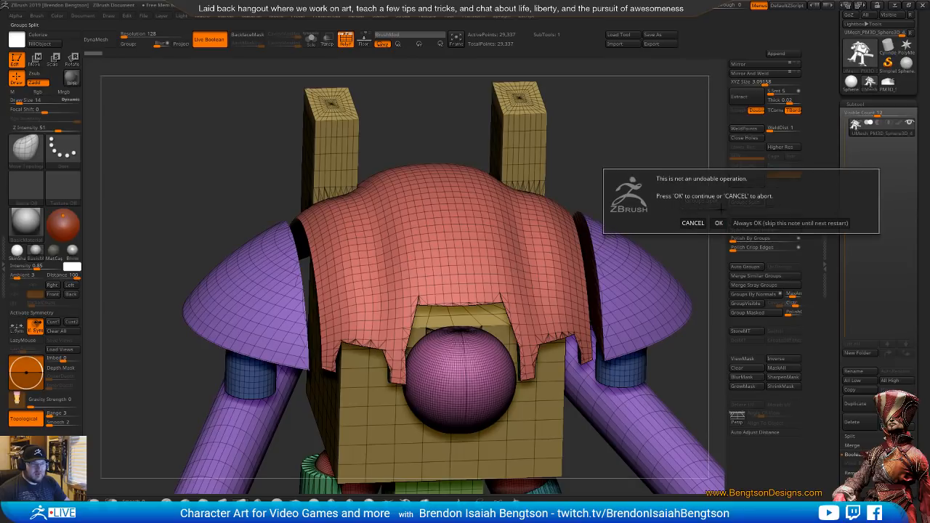
{"action": "left_click", "coordinate": [687, 219]}
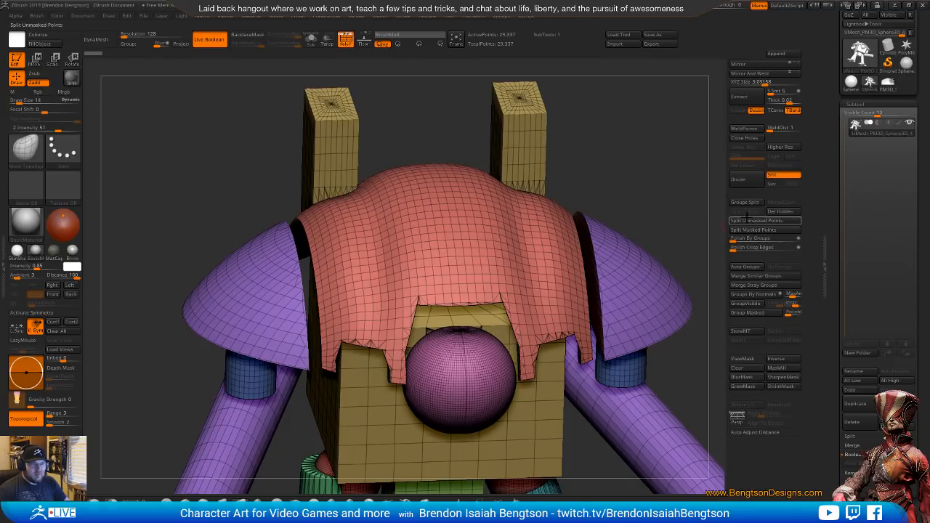
{"action": "left_click", "coordinate": [747, 267]}
{"action": "left_click", "coordinate": [485, 227], "text": "ctrl+shift"}
{"action": "left_click", "coordinate": [486, 227], "text": "ctrl+shift"}
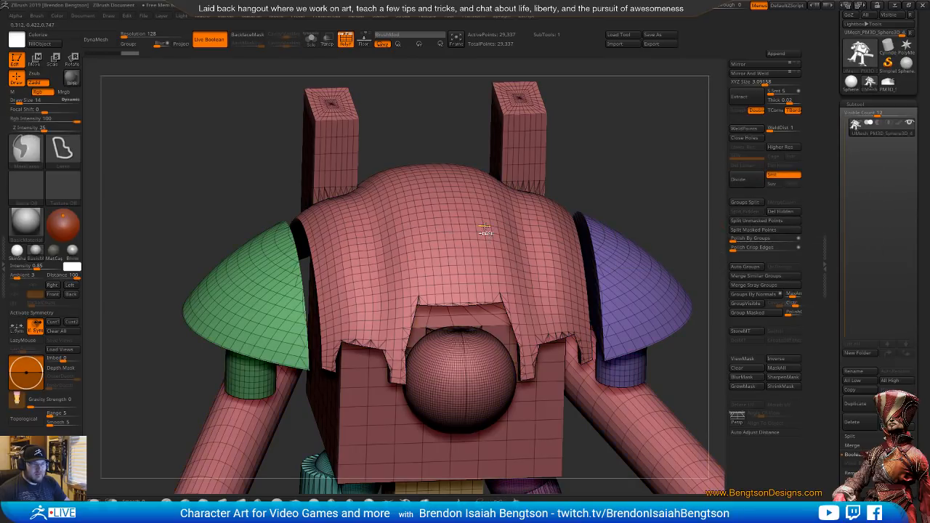
{"action": "left_click", "coordinate": [481, 216], "text": "ctrl+shift"}
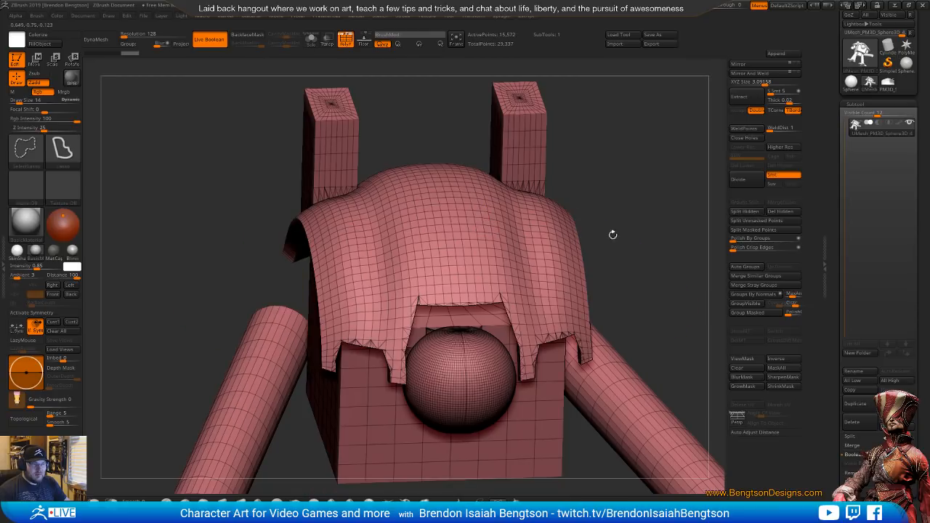
{"action": "mouse_move", "coordinate": [613, 235]}
{"action": "left_mouse_down"}
{"action": "mouse_move", "coordinate": [674, 184]}
{"action": "mouse_move", "coordinate": [667, 154]}
{"action": "mouse_move", "coordinate": [654, 167]}
{"action": "left_mouse_up"}
Return to the knight tool, mark the shoulder pads subtool as Start of a separate boolean group, and make the boolean mesh again
{"action": "left_click", "coordinate": [882, 89]}
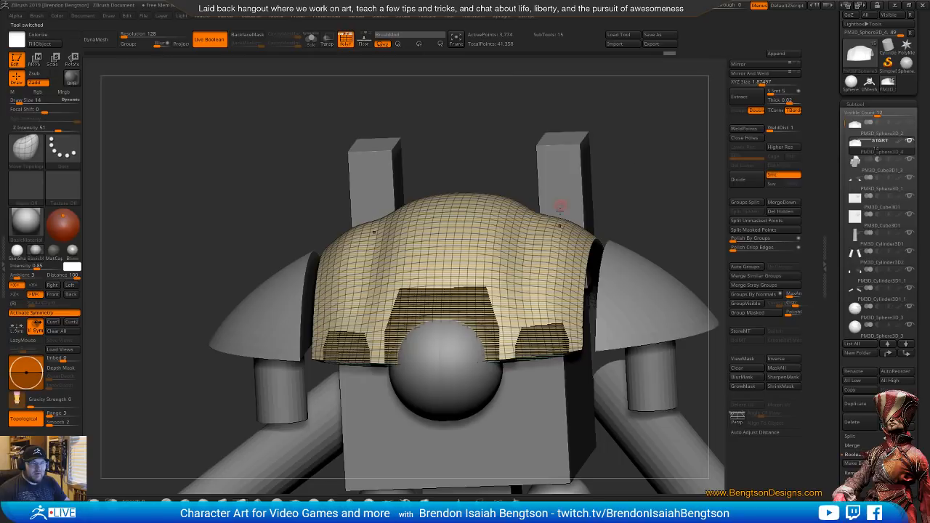
{"action": "right_click_drag", "start_coordinate": [535, 256], "coordinate": [497, 252]}
{"action": "right_click_drag", "start_coordinate": [498, 253], "coordinate": [478, 274], "text": "alt"}
{"action": "mouse_move", "coordinate": [477, 318]}
{"action": "right_mouse_down"}
{"action": "mouse_move", "coordinate": [488, 204]}
{"action": "mouse_move", "coordinate": [492, 313]}
{"action": "right_mouse_up"}
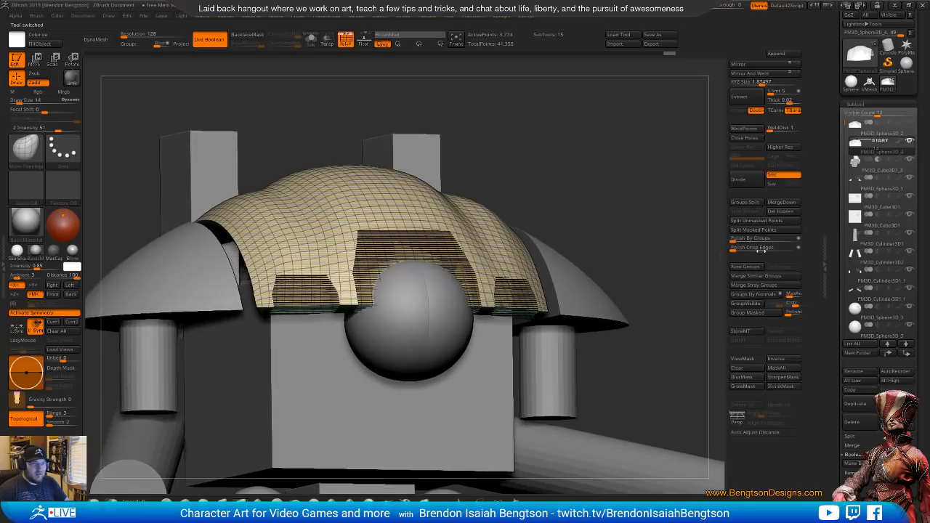
{"action": "mouse_move", "coordinate": [869, 159]}
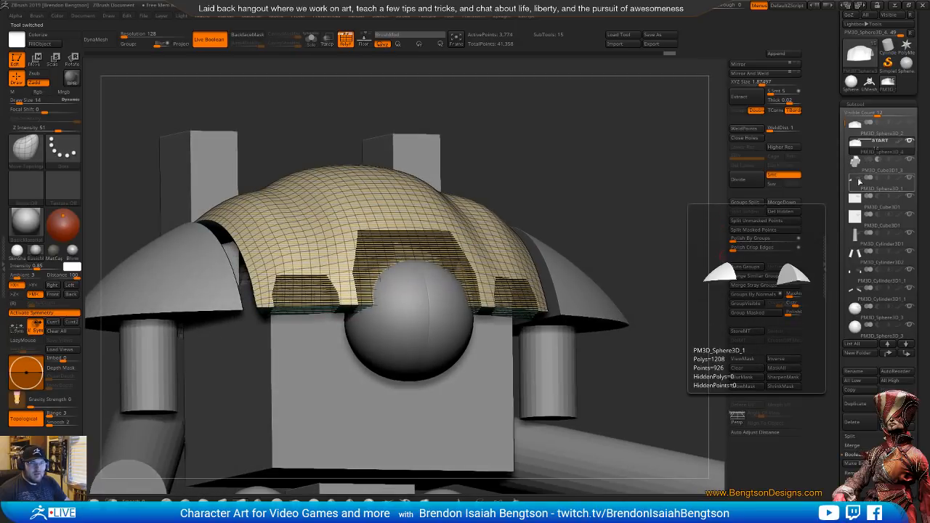
{"action": "left_click", "coordinate": [859, 181]}
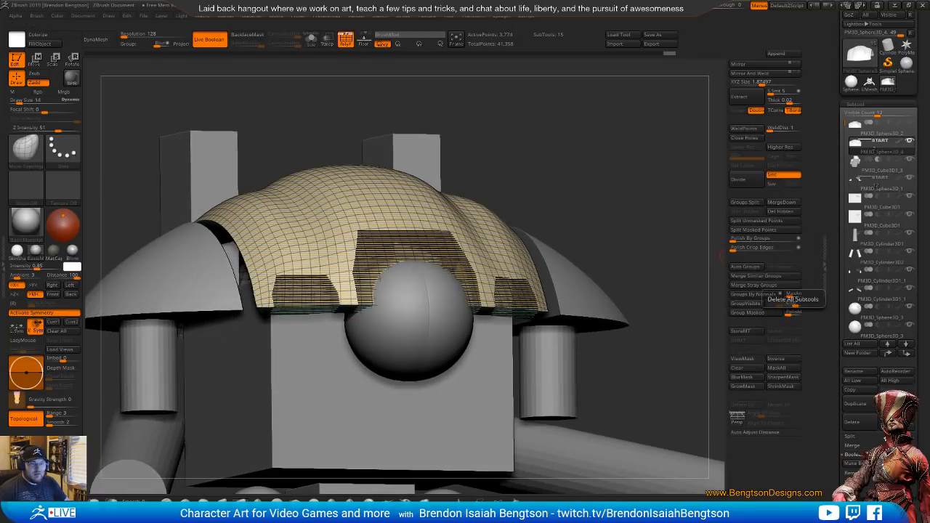
{"action": "left_click", "coordinate": [853, 463]}
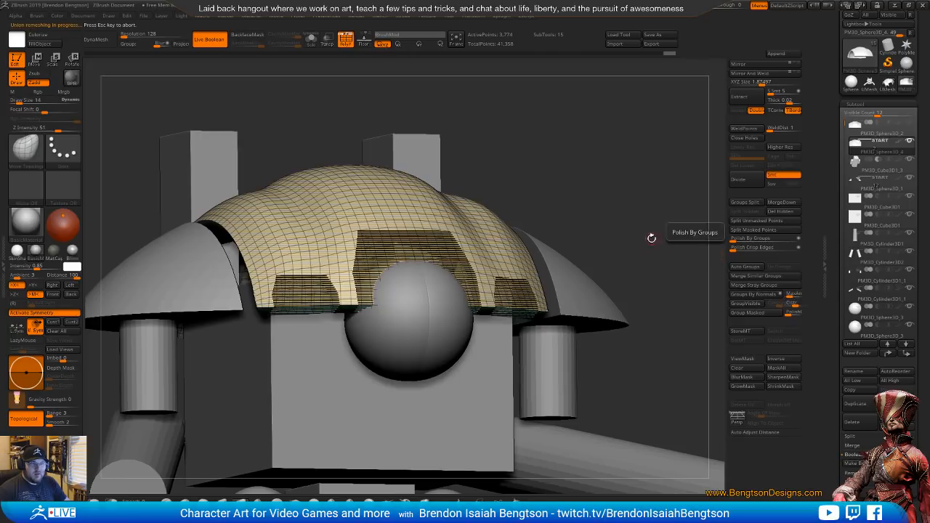
Load the new boolean mesh, apply Auto Groups to its cut carapace shell, and view the shell in Solo mode
{"action": "mouse_move", "coordinate": [888, 85]}
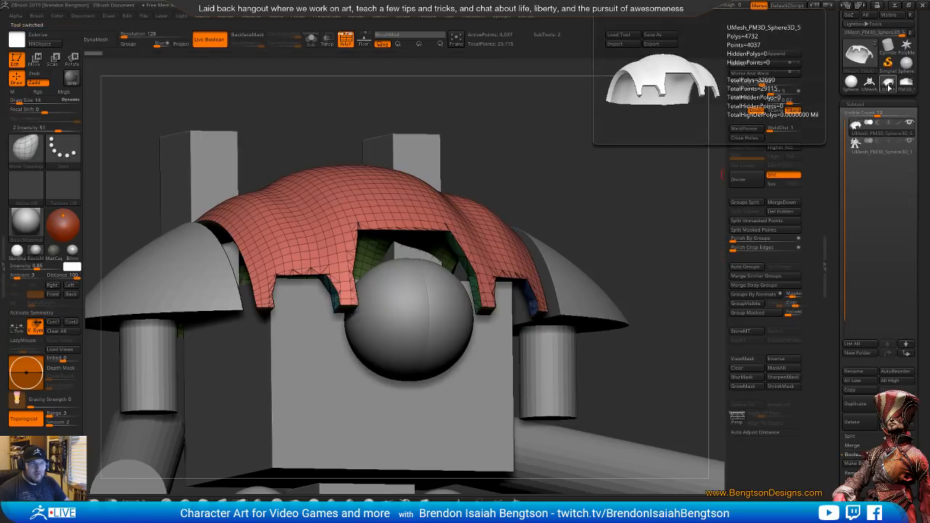
{"action": "left_click", "coordinate": [888, 85]}
{"action": "left_click_drag", "start_coordinate": [418, 194], "coordinate": [582, 240]}
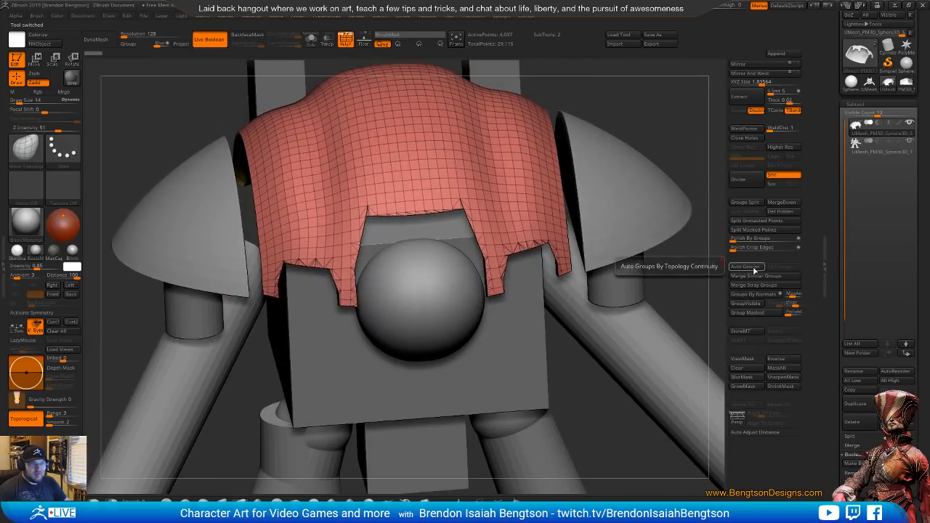
{"action": "left_click", "coordinate": [749, 239]}
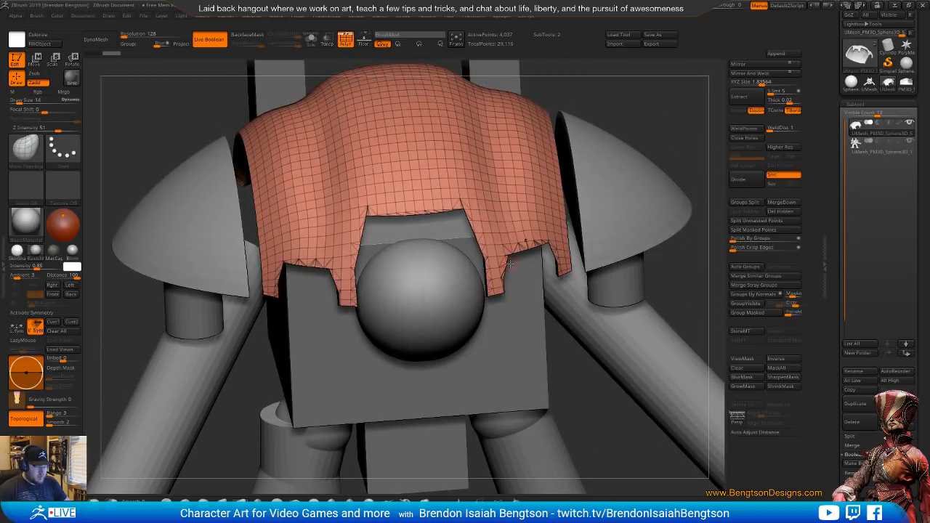
{"action": "left_click", "coordinate": [311, 39]}
{"action": "left_click_drag", "start_coordinate": [401, 240], "coordinate": [441, 235]}
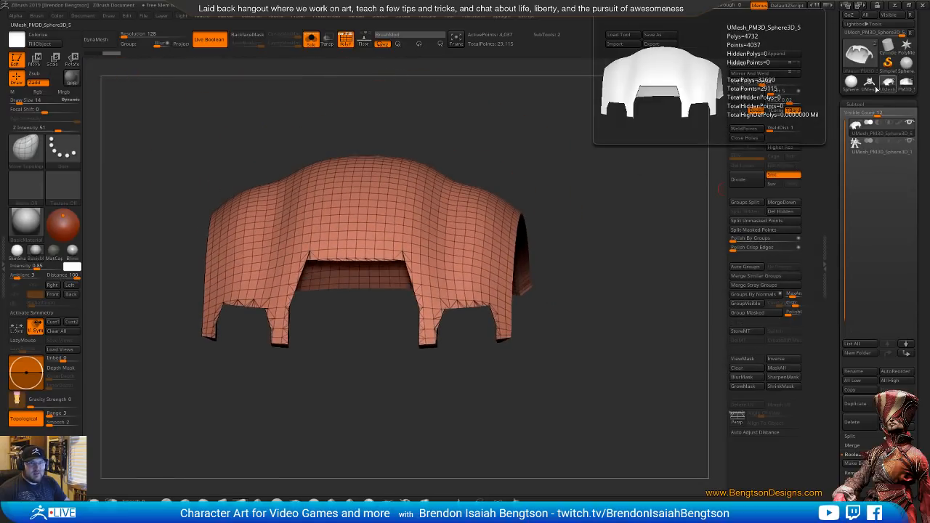
Switch back to the knight tool, append the cut carapace shell as a subtool, and show the whole knight
{"action": "left_click", "coordinate": [904, 88]}
{"action": "left_click", "coordinate": [909, 86]}
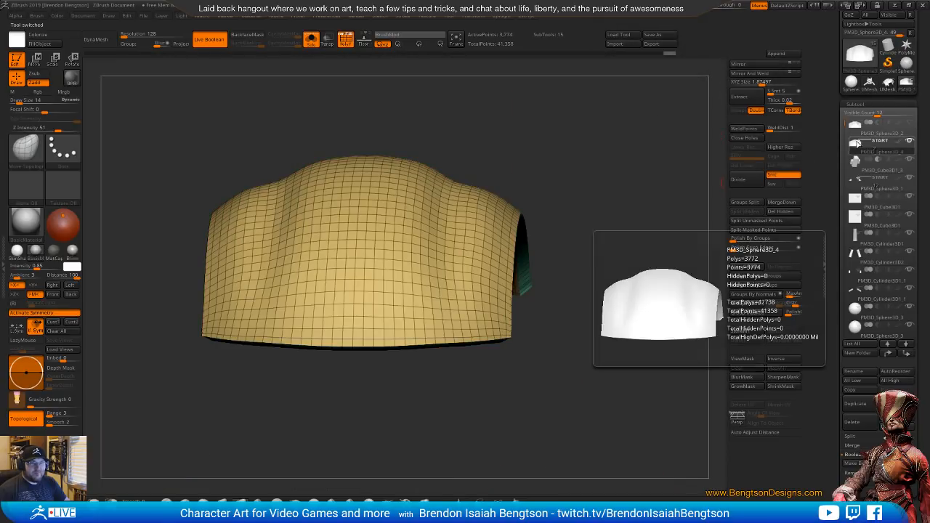
{"action": "left_click_drag", "start_coordinate": [654, 217], "coordinate": [625, 219], "text": "shift"}
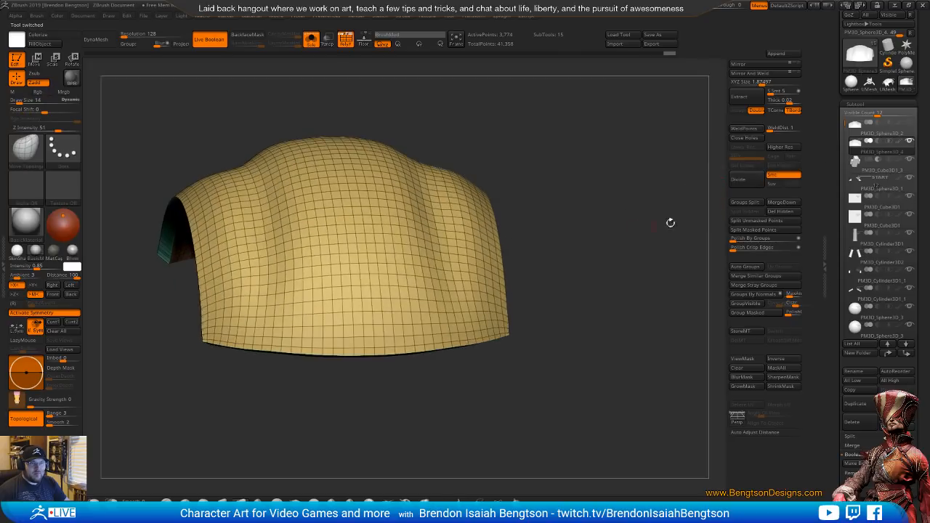
{"action": "left_click", "coordinate": [748, 56]}
{"action": "left_click", "coordinate": [311, 40]}
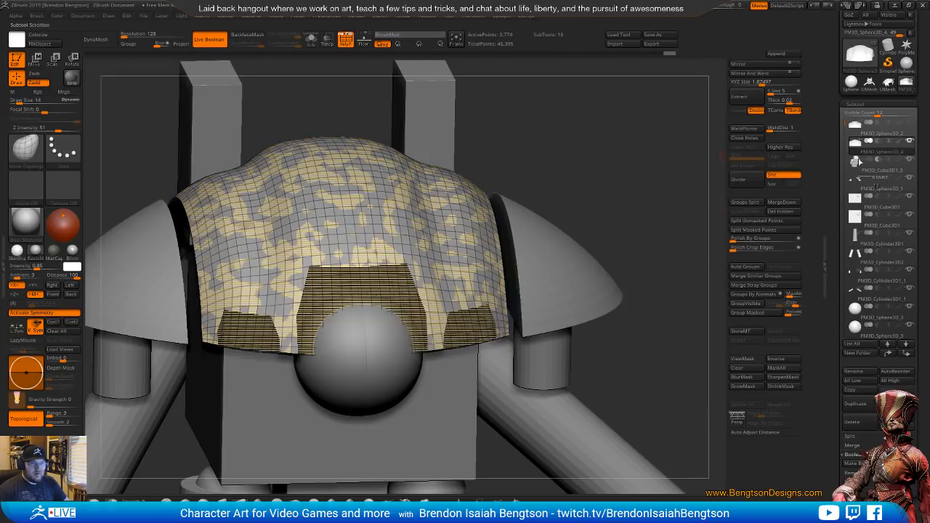
Hide the uncut shell and the subtractive cubes, and select the appended cut carapace shell
{"action": "mouse_move", "coordinate": [910, 142]}
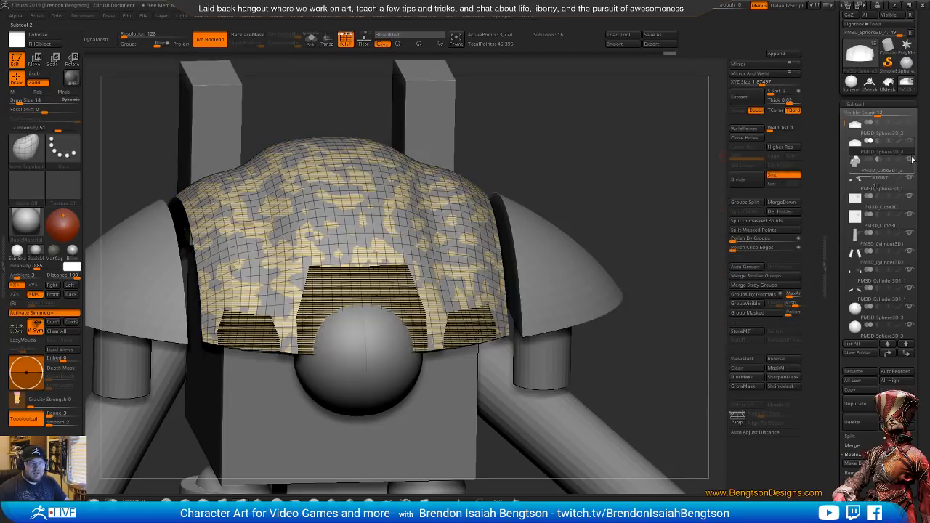
{"action": "left_click", "coordinate": [910, 159]}
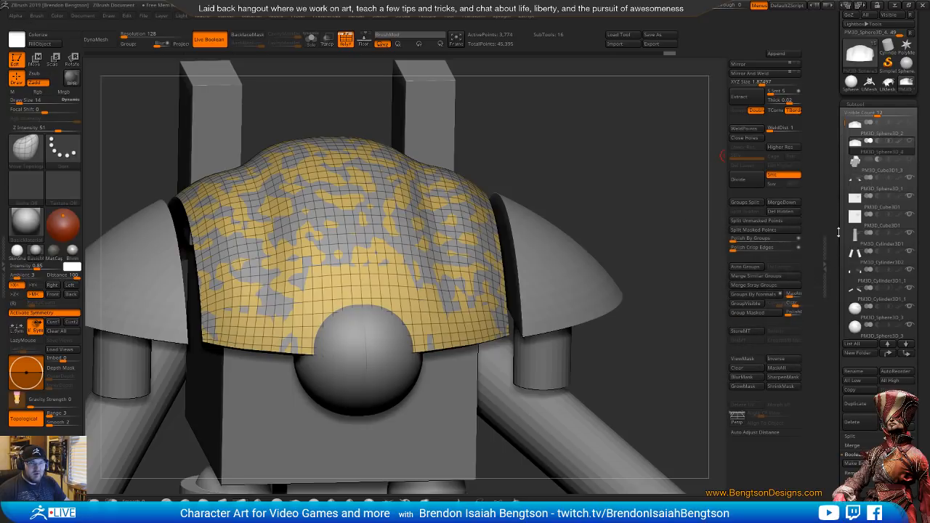
{"action": "left_click", "coordinate": [561, 249], "text": "alt"}
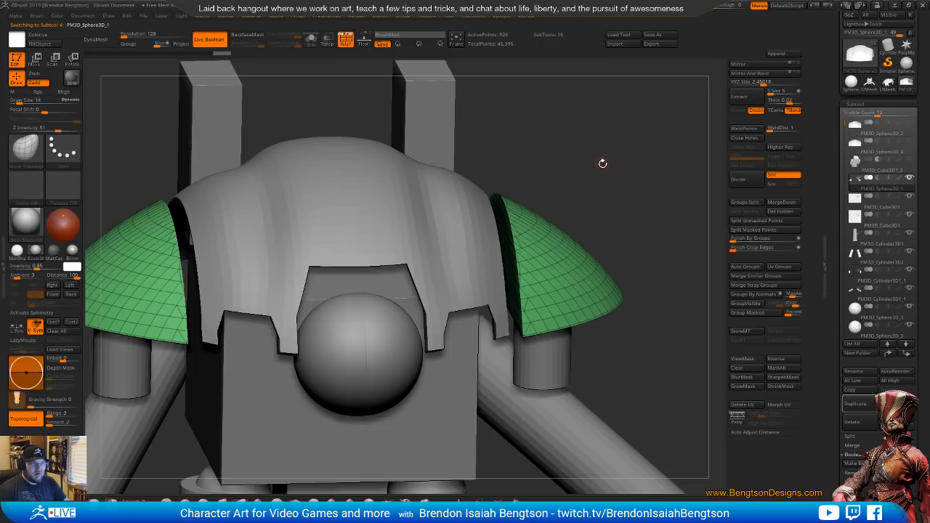
{"action": "left_click", "coordinate": [439, 215], "text": "alt"}
{"action": "left_click_drag", "start_coordinate": [482, 165], "coordinate": [531, 202]}
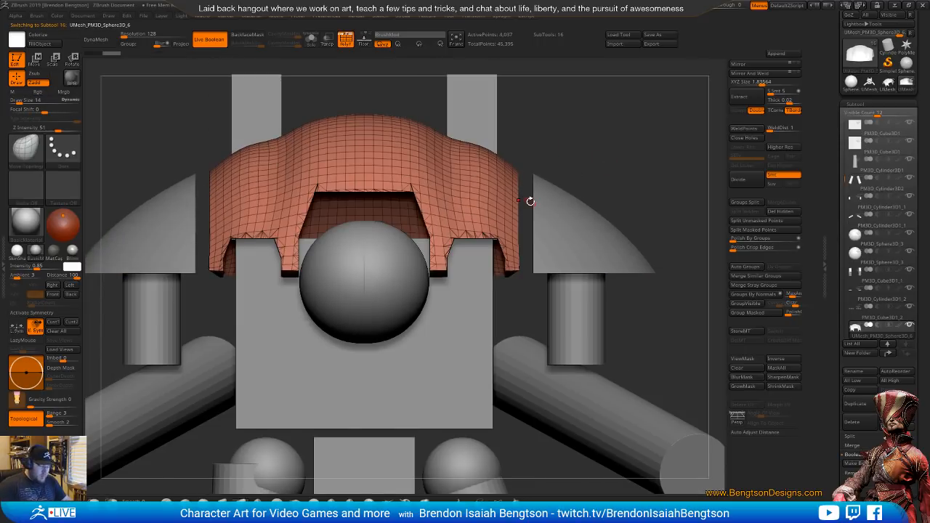
Reshape the corners of the carapace's front cutouts with the Move Topological brush at Draw Size 58 and X symmetry
{"action": "key", "text": "space"}
{"action": "left_click_drag", "start_coordinate": [313, 178], "coordinate": [321, 178]}
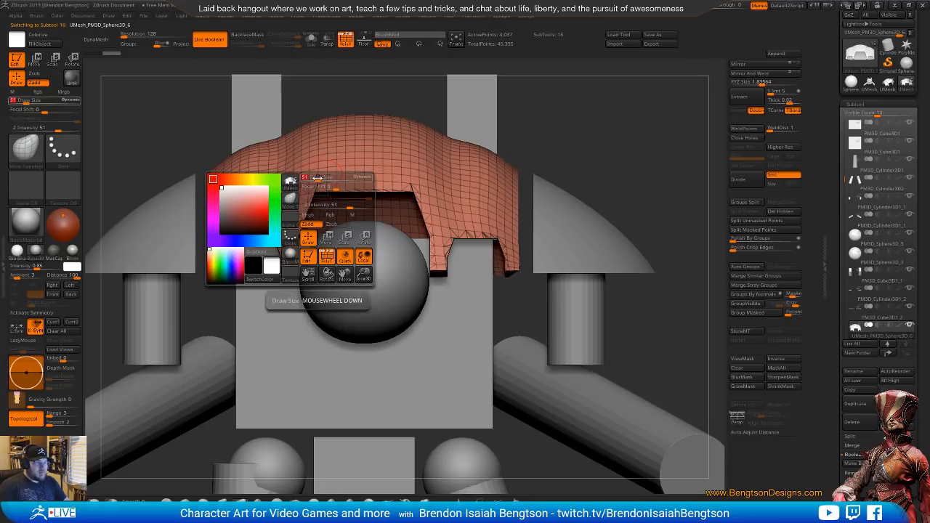
{"action": "left_click_drag", "start_coordinate": [618, 122], "coordinate": [639, 153], "text": "alt"}
{"action": "left_click_drag", "start_coordinate": [653, 184], "coordinate": [621, 162], "text": "alt"}
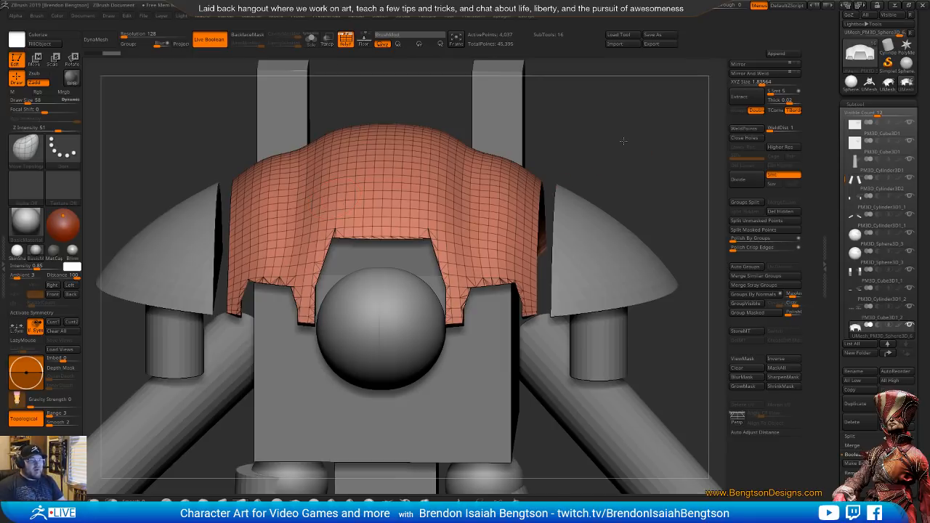
{"action": "left_click_drag", "start_coordinate": [623, 141], "coordinate": [600, 155]}
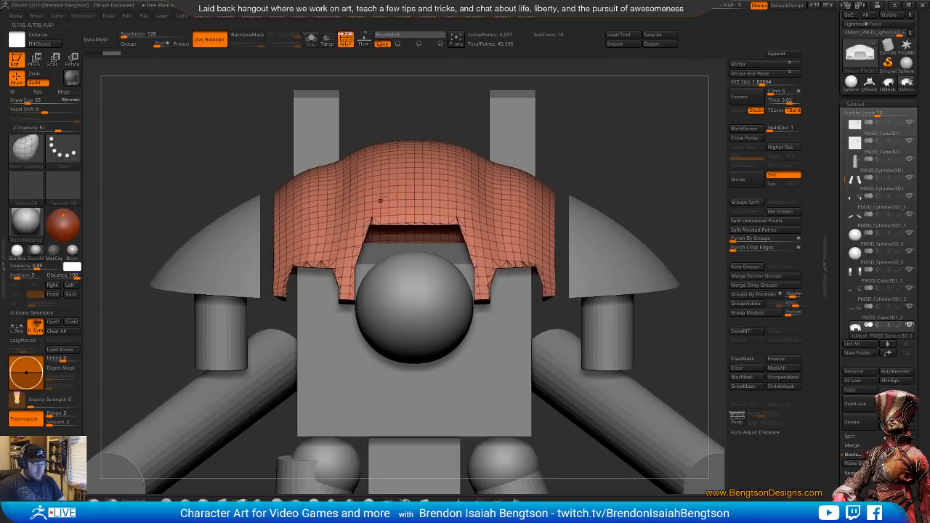
{"action": "key", "text": "x"}
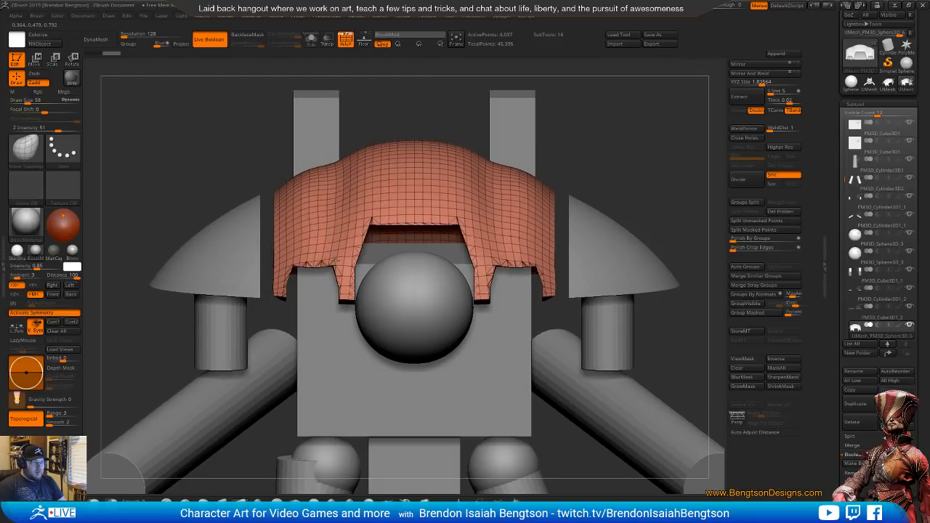
{"action": "mouse_move", "coordinate": [336, 260]}
{"action": "left_mouse_down"}
{"action": "mouse_move", "coordinate": [342, 265]}
{"action": "mouse_move", "coordinate": [298, 262]}
{"action": "mouse_move", "coordinate": [316, 254]}
{"action": "mouse_move", "coordinate": [308, 256]}
{"action": "mouse_move", "coordinate": [329, 260]}
{"action": "mouse_move", "coordinate": [340, 279]}
{"action": "mouse_move", "coordinate": [331, 264]}
{"action": "mouse_move", "coordinate": [304, 260]}
{"action": "mouse_move", "coordinate": [287, 273]}
{"action": "left_mouse_up"}
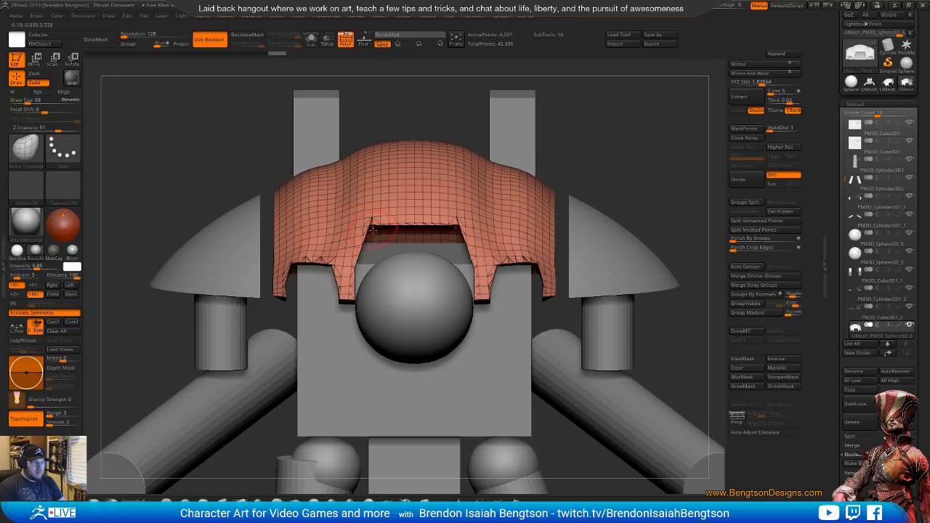
{"action": "mouse_move", "coordinate": [372, 229]}
{"action": "left_mouse_down"}
{"action": "mouse_move", "coordinate": [354, 248]}
{"action": "mouse_move", "coordinate": [349, 280]}
{"action": "mouse_move", "coordinate": [360, 240]}
{"action": "mouse_move", "coordinate": [406, 219]}
{"action": "mouse_move", "coordinate": [383, 218]}
{"action": "left_mouse_up"}
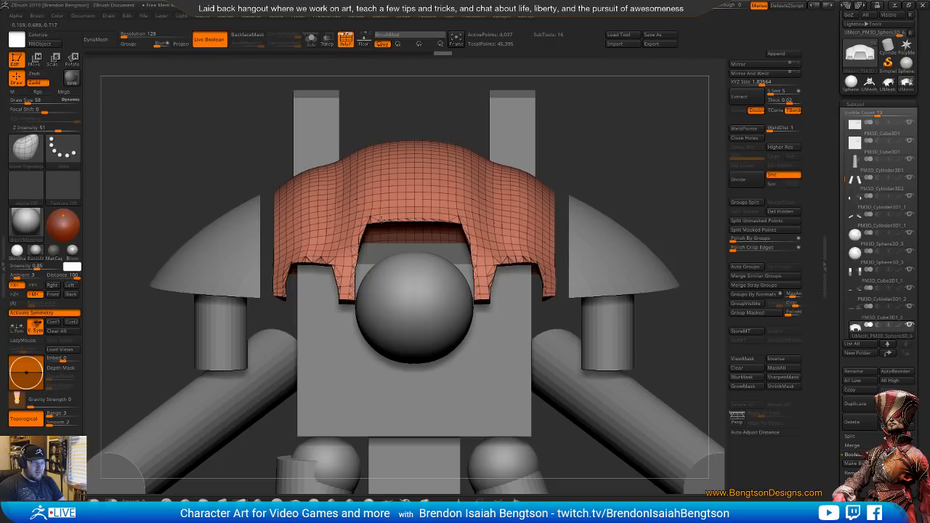
Refine the corners of the carapace's front cutouts with the Move Topological brush, raising the Draw Size to 62
{"action": "mouse_move", "coordinate": [477, 271]}
{"action": "left_mouse_down"}
{"action": "mouse_move", "coordinate": [477, 259]}
{"action": "mouse_move", "coordinate": [483, 301]}
{"action": "mouse_move", "coordinate": [480, 274]}
{"action": "mouse_move", "coordinate": [517, 260]}
{"action": "mouse_move", "coordinate": [505, 257]}
{"action": "left_mouse_up"}
{"action": "key", "text": "space"}
{"action": "key", "text": "space"}
{"action": "key", "text": "ctrl+z"}
{"action": "key", "text": "space"}
{"action": "key", "text": "space"}
{"action": "mouse_move", "coordinate": [611, 125]}
{"action": "left_mouse_down", "text": "alt"}
{"action": "mouse_move", "coordinate": [577, 127]}
{"action": "mouse_move", "coordinate": [600, 133]}
{"action": "mouse_move", "coordinate": [611, 120]}
{"action": "mouse_move", "coordinate": [592, 118]}
{"action": "left_mouse_up", "text": "alt"}
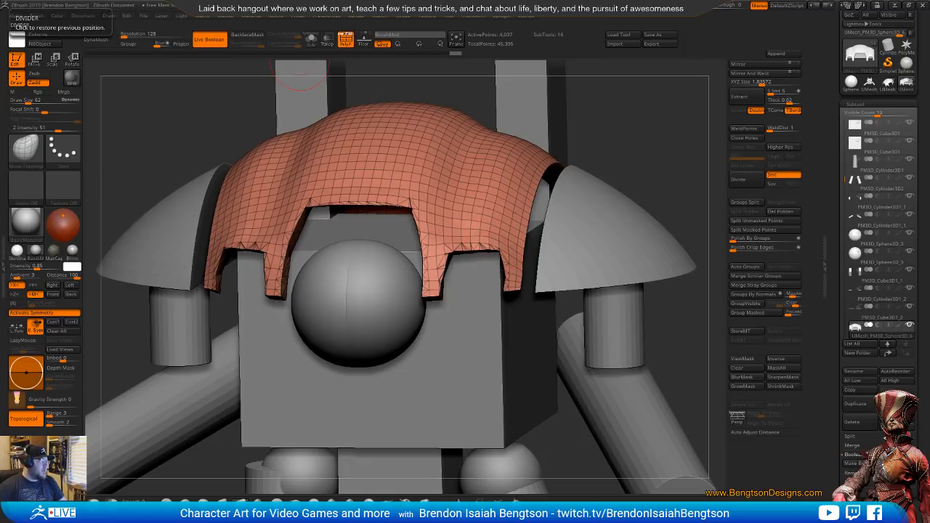
Compare the carapace's front cutouts with the Knight Crusader reference photo in the browser
{"action": "left_click_drag", "start_coordinate": [0, 87], "coordinate": [353, 52]}
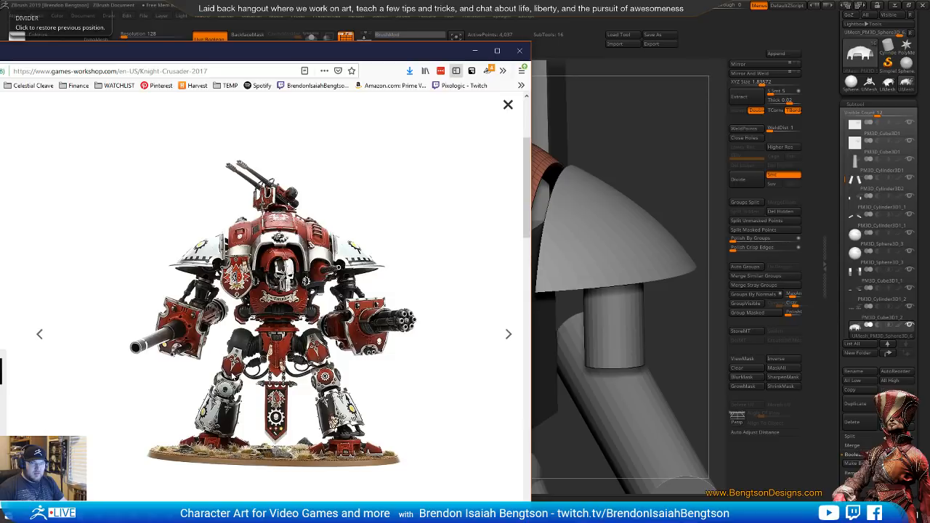
{"action": "left_click_drag", "start_coordinate": [423, 57], "coordinate": [0, 26]}
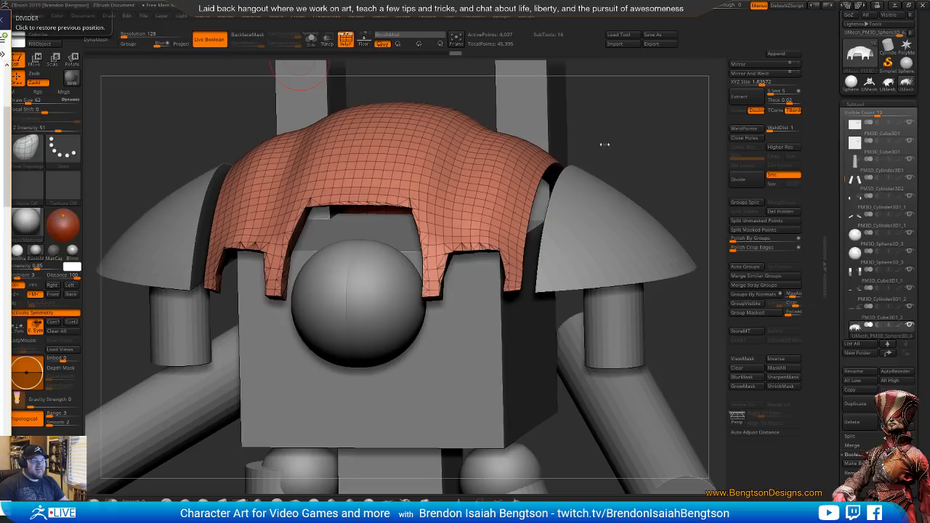
{"action": "left_click_drag", "start_coordinate": [602, 145], "coordinate": [630, 281]}
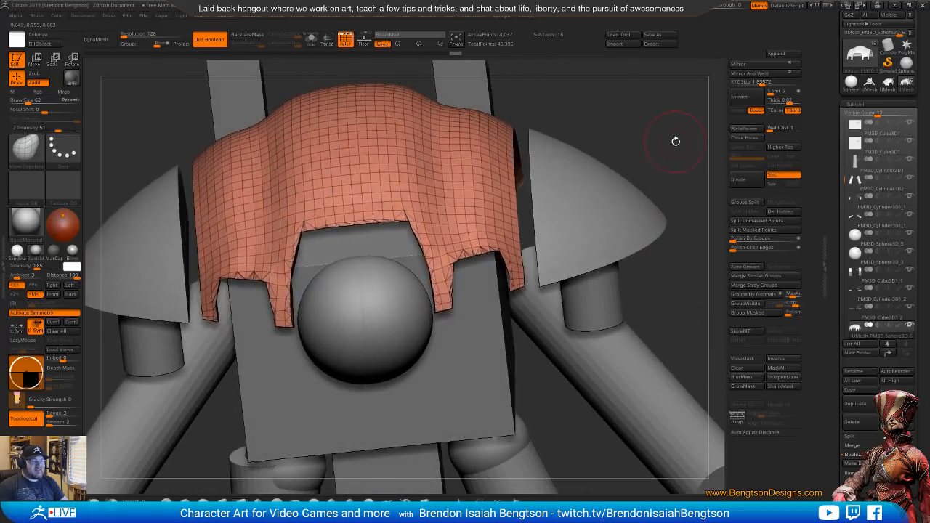
{"action": "left_click_drag", "start_coordinate": [674, 141], "coordinate": [656, 141]}
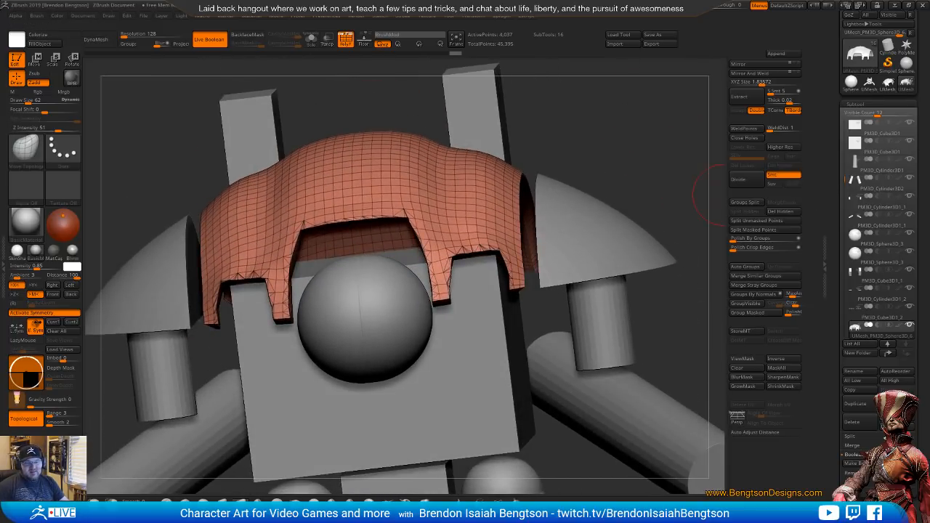
Try to ZRemesh the cut carapace shell with the Same polygon count option, and undo it
{"action": "left_click", "coordinate": [855, 104]}
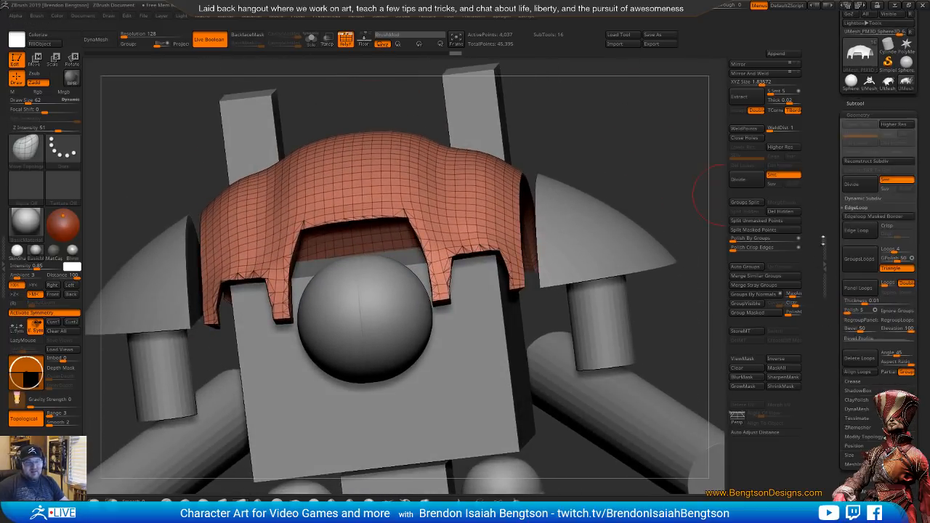
{"action": "left_click", "coordinate": [864, 427]}
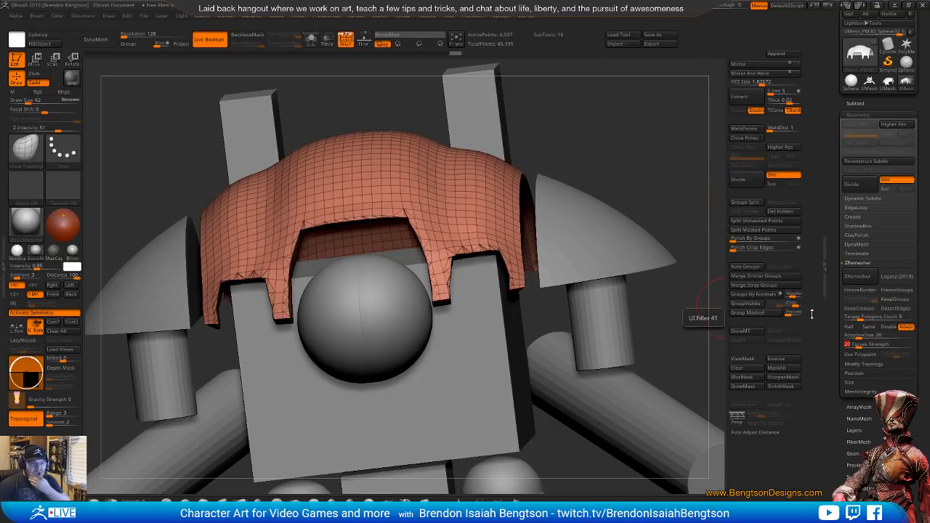
{"action": "left_click", "coordinate": [869, 327]}
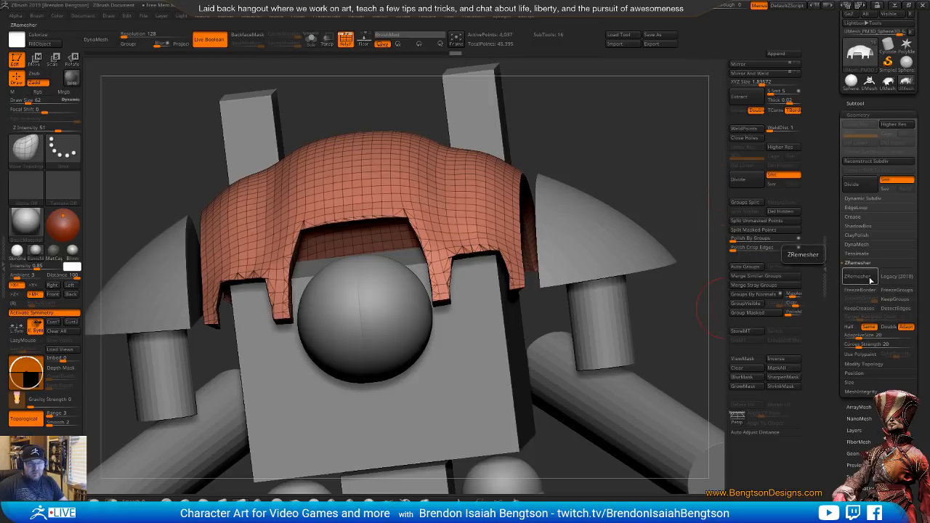
{"action": "left_click", "coordinate": [858, 276]}
{"action": "key", "text": "ctrl+z"}
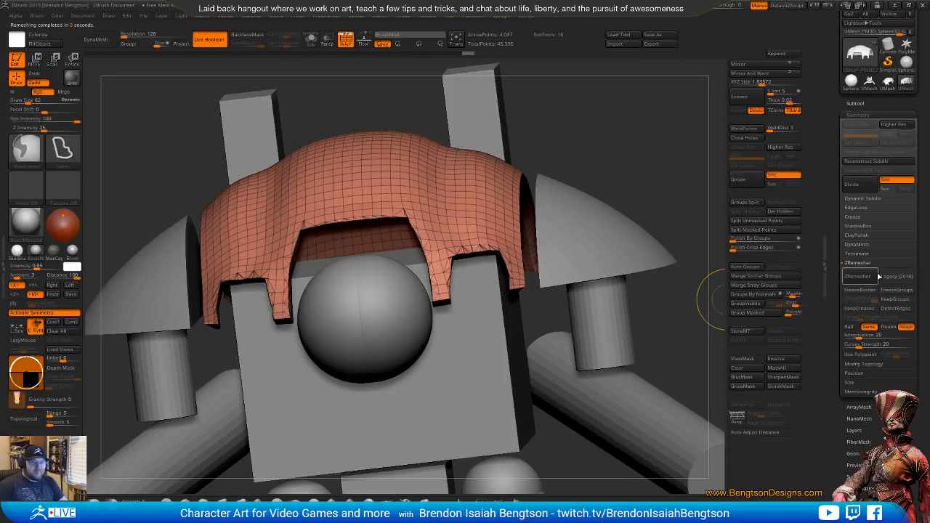
Try to ZRemesh the carapace shell with DetectEdges enabled, and undo the result
{"action": "left_click", "coordinate": [900, 309]}
{"action": "left_click", "coordinate": [866, 277]}
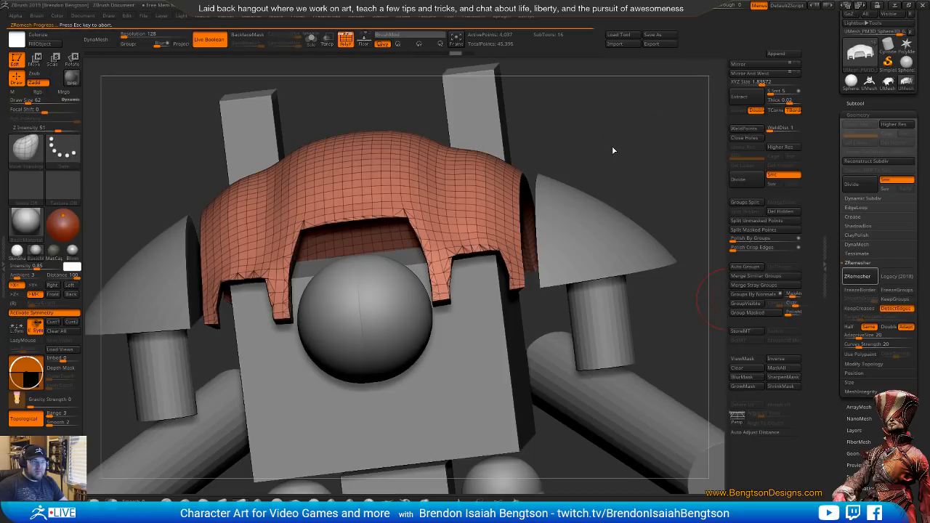
{"action": "mouse_move", "coordinate": [629, 156]}
{"action": "left_mouse_down"}
{"action": "mouse_move", "coordinate": [630, 144]}
{"action": "mouse_move", "coordinate": [590, 140]}
{"action": "mouse_move", "coordinate": [666, 137]}
{"action": "mouse_move", "coordinate": [579, 145]}
{"action": "mouse_move", "coordinate": [634, 163]}
{"action": "mouse_move", "coordinate": [619, 141]}
{"action": "mouse_move", "coordinate": [629, 126]}
{"action": "mouse_move", "coordinate": [586, 128]}
{"action": "left_mouse_up"}
{"action": "key", "text": "ctrl+z"}
Adjust the edges of the tabs beside the carapace's side cutouts with Move Topological at Draw Size 45
{"action": "key", "text": "space"}
{"action": "left_click_drag", "start_coordinate": [413, 294], "coordinate": [404, 294]}
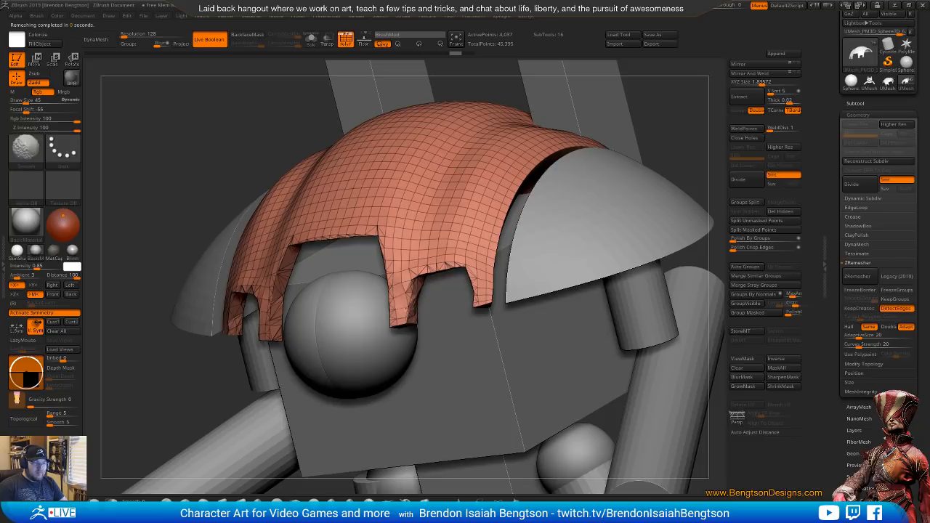
{"action": "left_click_drag", "start_coordinate": [681, 136], "coordinate": [632, 315], "text": "alt"}
{"action": "left_click_drag", "start_coordinate": [651, 179], "coordinate": [626, 176]}
{"action": "left_click_drag", "start_coordinate": [626, 176], "coordinate": [640, 197], "text": "alt"}
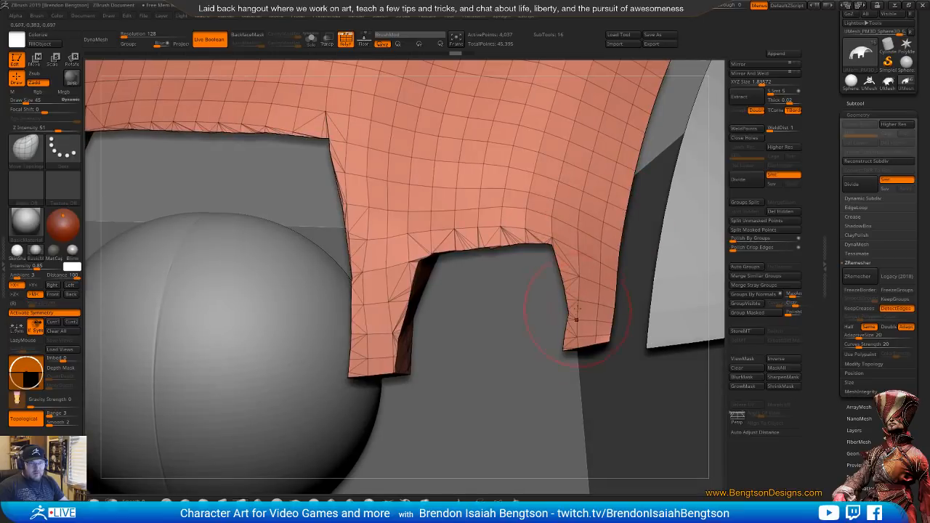
{"action": "left_click_drag", "start_coordinate": [579, 313], "coordinate": [690, 181], "text": "alt"}
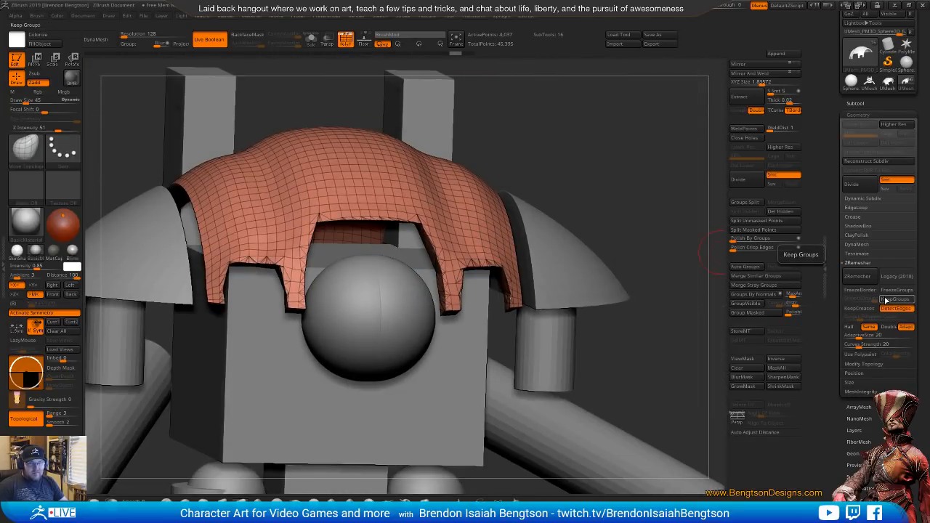
Try to ZRemesh the adjusted carapace shell again with DetectEdges enabled
{"action": "left_click", "coordinate": [861, 280]}
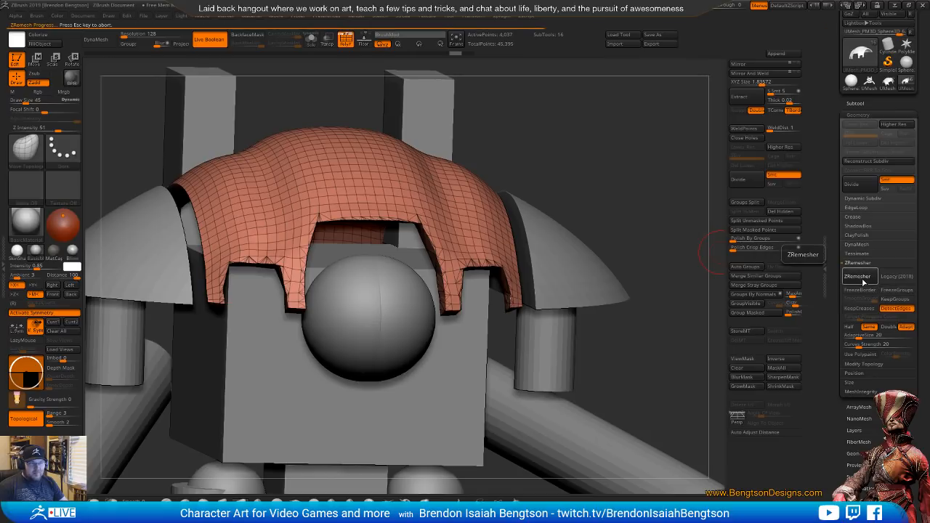
{"action": "mouse_move", "coordinate": [660, 208]}
{"action": "left_mouse_down"}
{"action": "mouse_move", "coordinate": [669, 212]}
{"action": "mouse_move", "coordinate": [636, 220]}
{"action": "mouse_move", "coordinate": [652, 218]}
{"action": "left_mouse_up"}
{"action": "left_click_drag", "start_coordinate": [655, 216], "coordinate": [640, 205]}
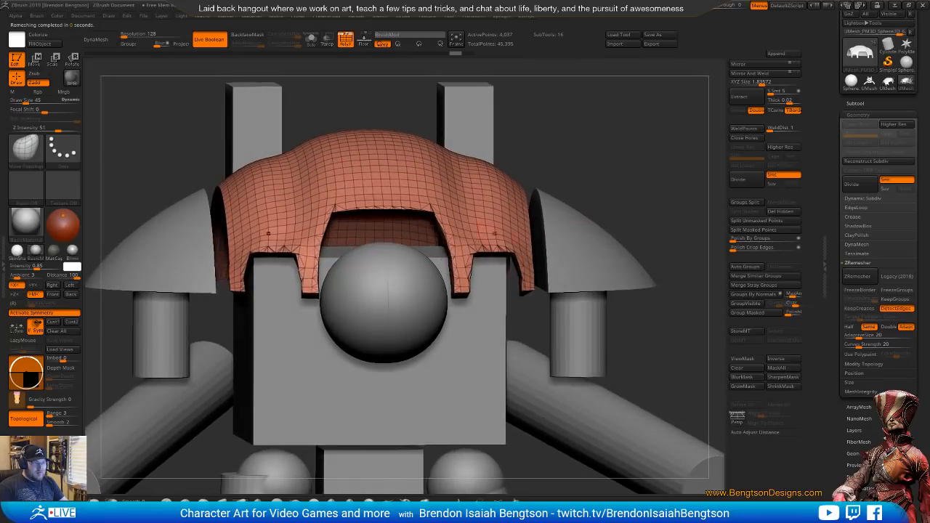
Select the head sphere and compare its shape with the Knight Crusader reference photo in the browser
{"action": "left_click", "coordinate": [421, 272], "text": "alt"}
{"action": "left_click_drag", "start_coordinate": [609, 151], "coordinate": [650, 187], "text": "shift"}
{"action": "left_click_drag", "start_coordinate": [297, 259], "coordinate": [396, 261], "text": "alt"}
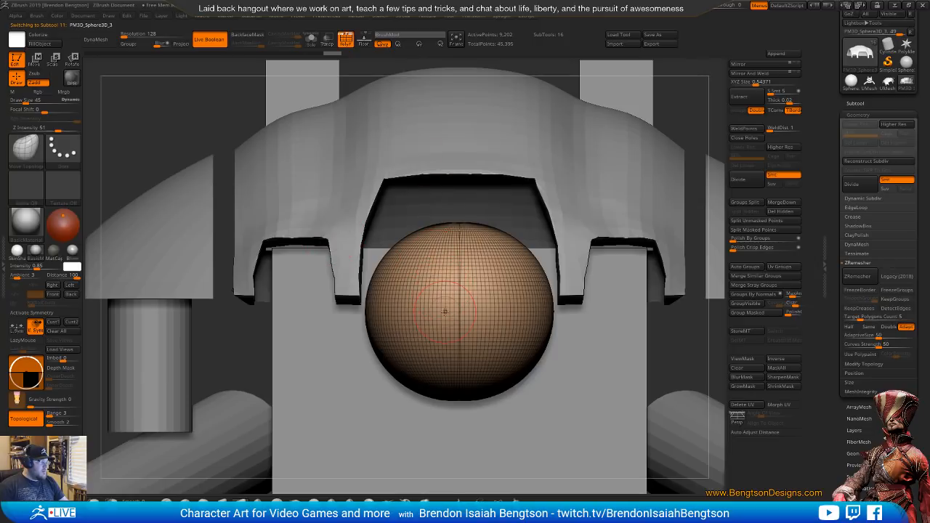
{"action": "left_click_drag", "start_coordinate": [444, 319], "coordinate": [413, 304], "text": "alt"}
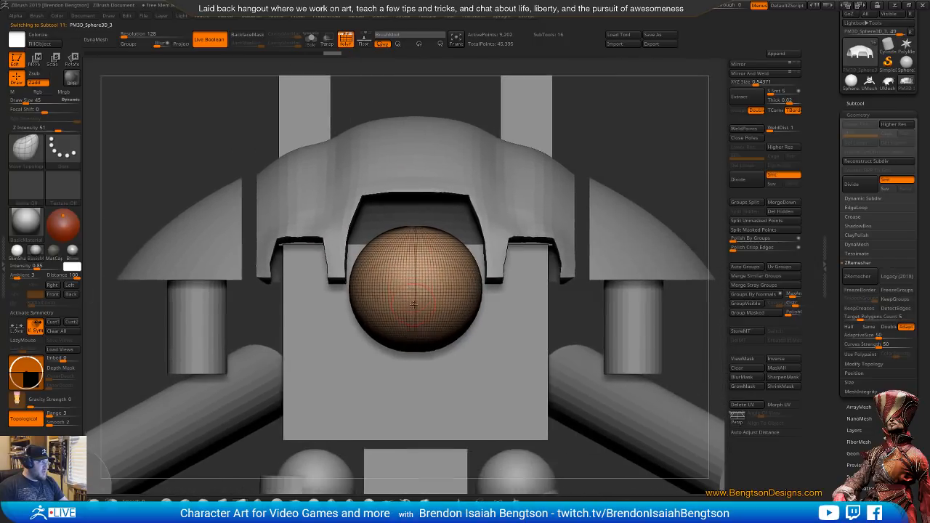
{"action": "right_click_drag", "start_coordinate": [415, 317], "coordinate": [414, 280]}
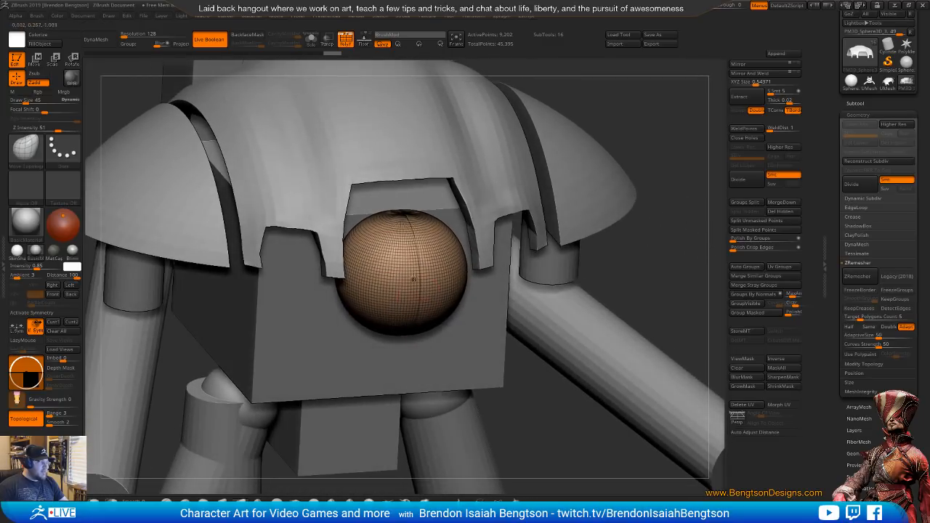
{"action": "key", "text": "alt+Tab"}
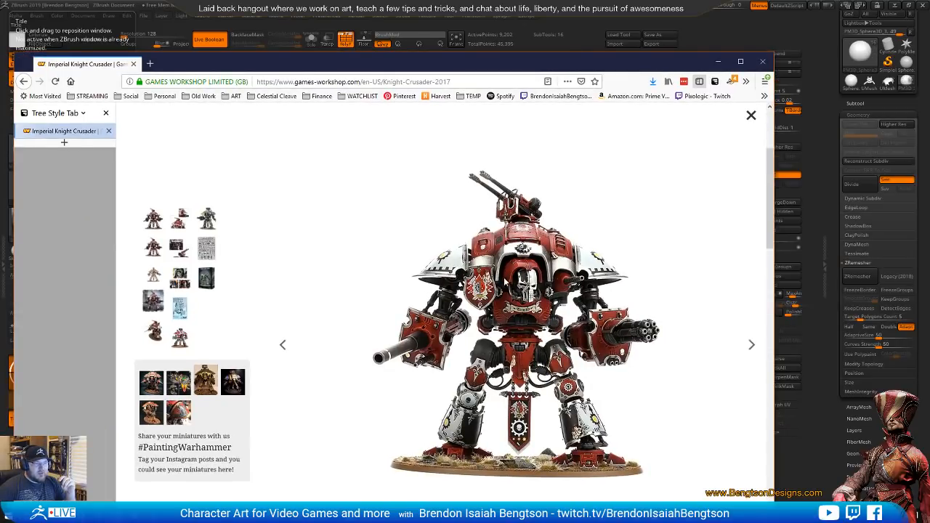
{"action": "key", "text": "alt+Tab"}
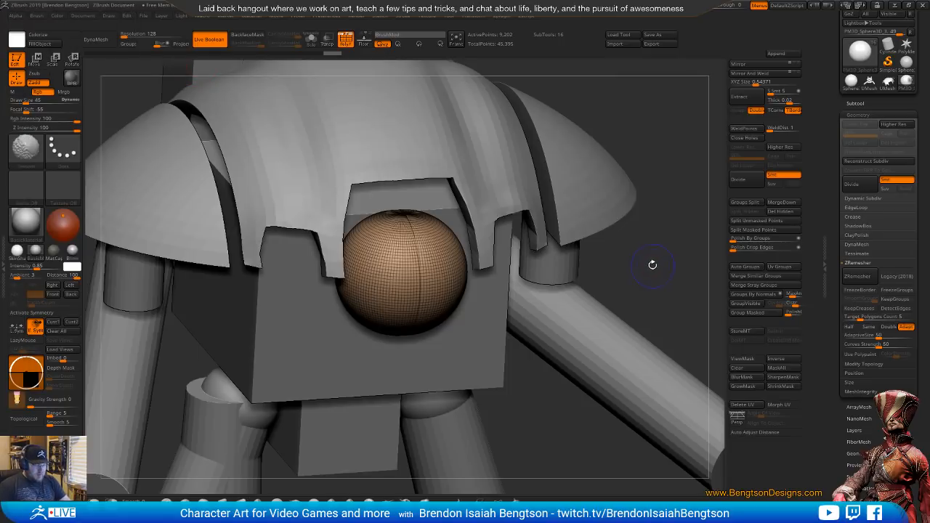
Turn off the polyframe and make the other subtools transparent around the head sphere
{"action": "key", "text": "shift+f"}
{"action": "left_click_drag", "start_coordinate": [657, 251], "coordinate": [664, 249]}
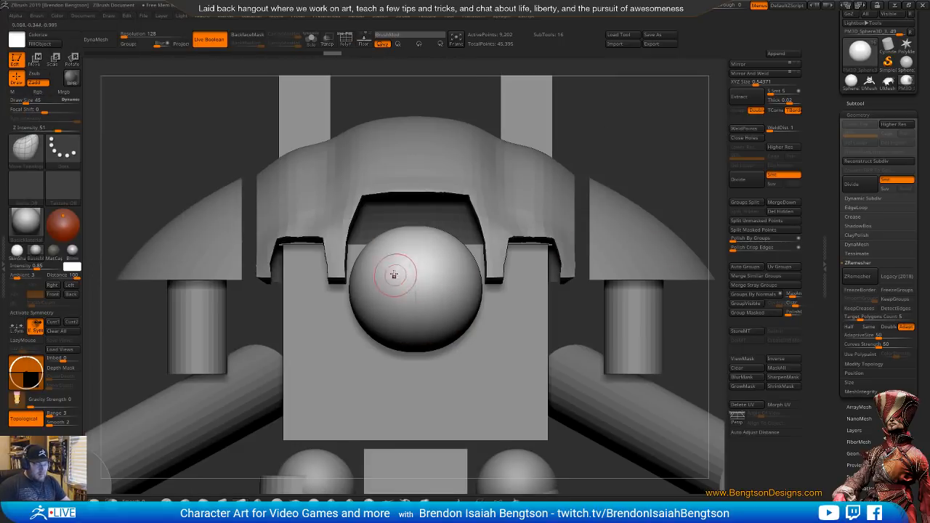
{"action": "mouse_move", "coordinate": [395, 275]}
{"action": "right_mouse_down"}
{"action": "mouse_move", "coordinate": [407, 278]}
{"action": "mouse_move", "coordinate": [390, 274]}
{"action": "right_mouse_up"}
{"action": "key", "text": "alt+s"}
{"action": "key", "text": "alt+s"}
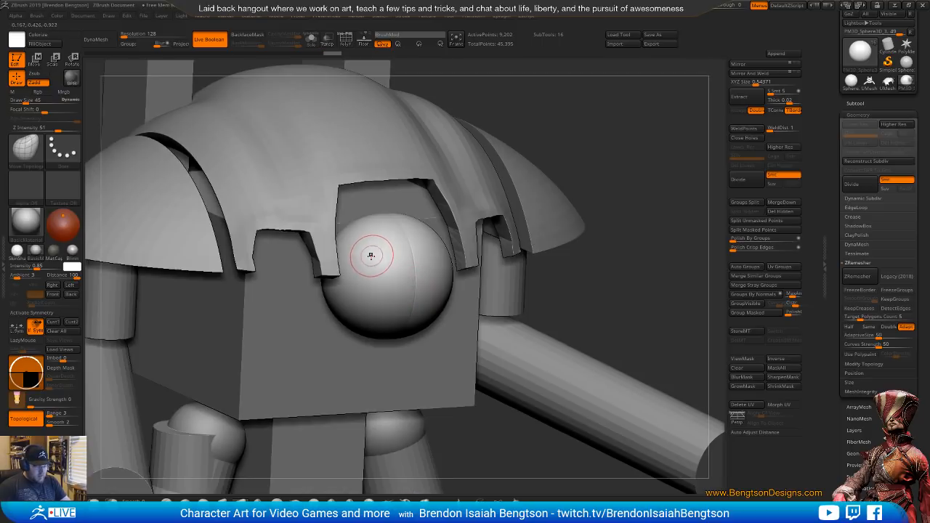
{"action": "key", "text": "shift+f"}
{"action": "key", "text": "shift+f"}
{"action": "key", "text": "shift+t"}
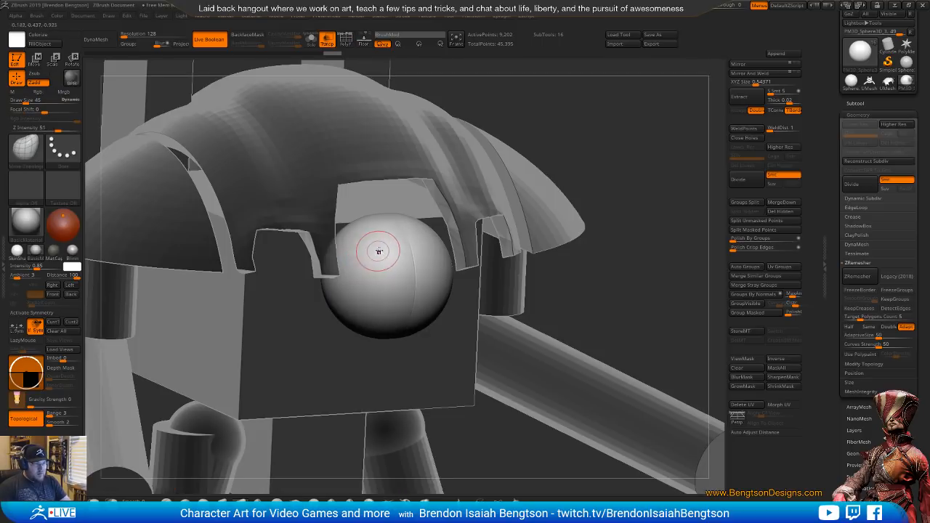
Set the Draw Size to 33, enable X symmetry, and mask an arched band across the head sphere's upper front with MaskPen
{"action": "key", "text": "space"}
{"action": "left_click_drag", "start_coordinate": [378, 250], "coordinate": [364, 246]}
{"action": "key", "text": "ctrl+z"}
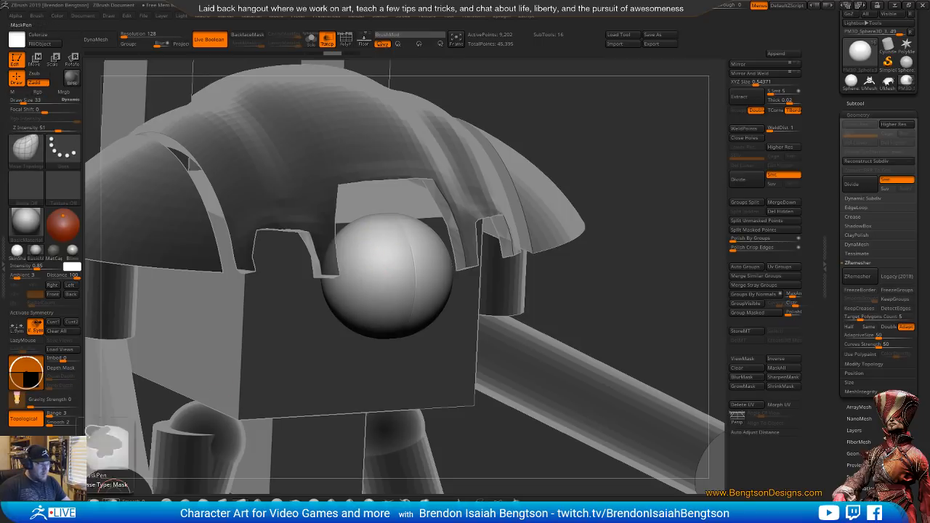
{"action": "left_click", "coordinate": [109, 501], "text": "ctrl"}
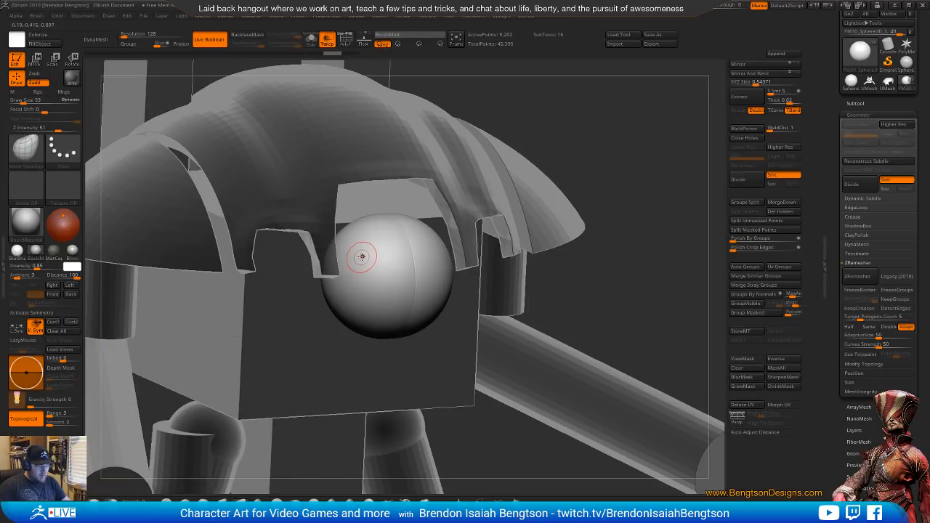
{"action": "key", "text": "x"}
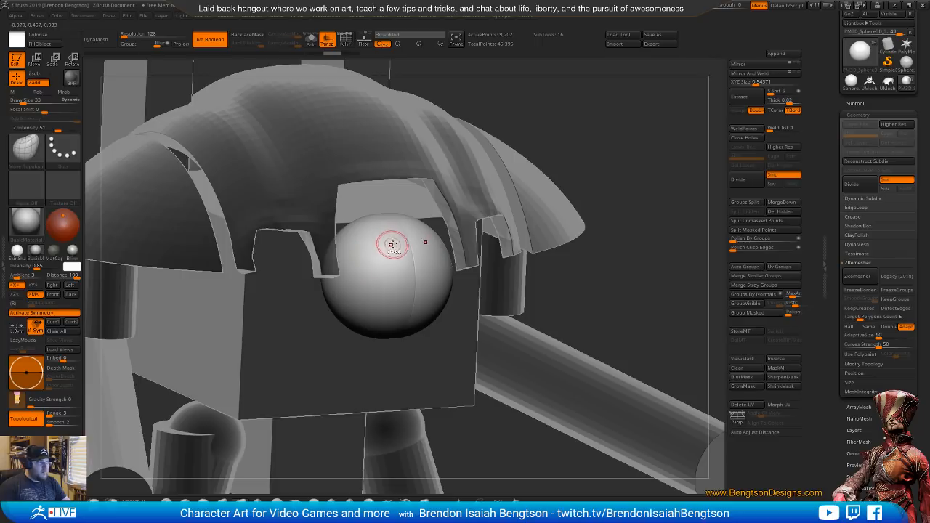
{"action": "mouse_move", "coordinate": [409, 254]}
{"action": "left_mouse_down", "text": "ctrl"}
{"action": "mouse_move", "coordinate": [377, 230]}
{"action": "mouse_move", "coordinate": [362, 234]}
{"action": "mouse_move", "coordinate": [342, 275]}
{"action": "left_mouse_up", "text": "ctrl"}
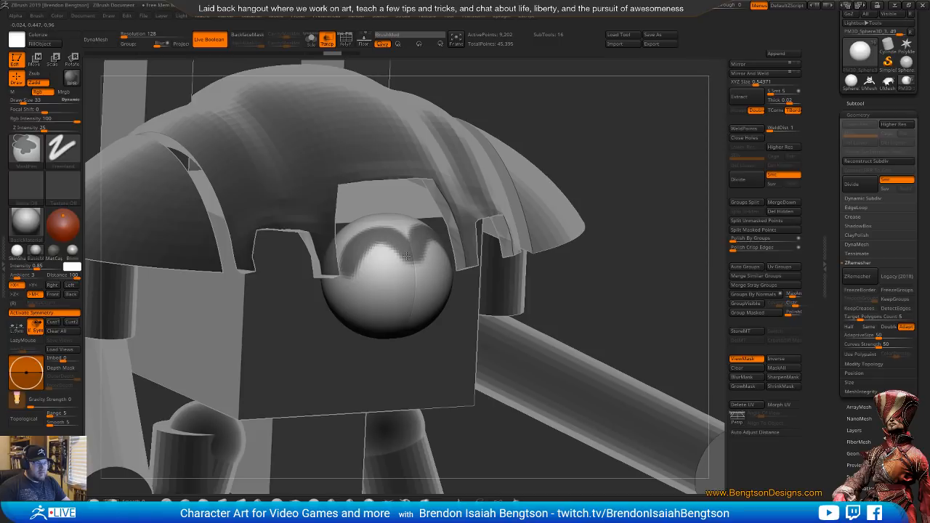
Extend the MaskPen mask over the top, sides and back of the head sphere, leaving the face area unmasked
{"action": "mouse_move", "coordinate": [556, 124]}
{"action": "left_mouse_down"}
{"action": "mouse_move", "coordinate": [575, 126]}
{"action": "mouse_move", "coordinate": [565, 124]}
{"action": "left_mouse_up"}
{"action": "left_click", "coordinate": [340, 268], "text": "ctrl"}
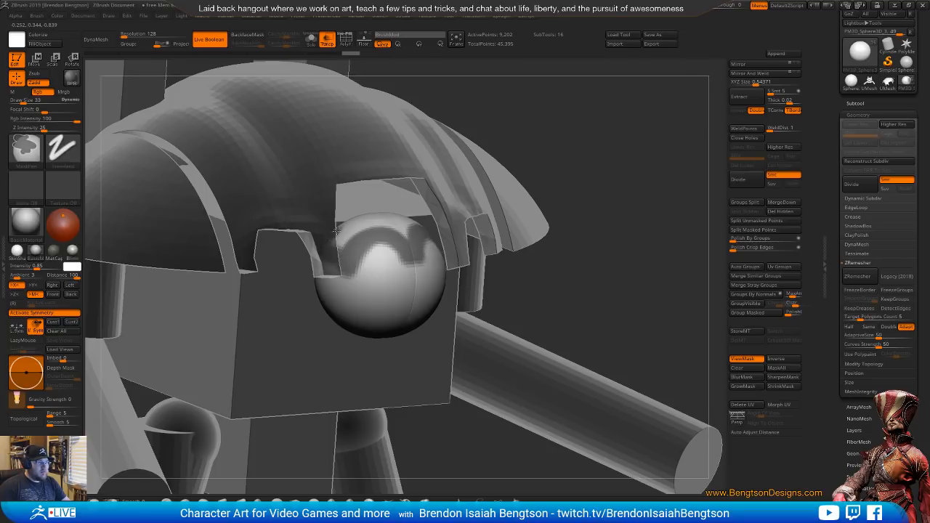
{"action": "mouse_move", "coordinate": [358, 216]}
{"action": "left_mouse_down", "text": "ctrl"}
{"action": "mouse_move", "coordinate": [360, 229]}
{"action": "mouse_move", "coordinate": [411, 220]}
{"action": "mouse_move", "coordinate": [394, 228]}
{"action": "left_mouse_up", "text": "ctrl"}
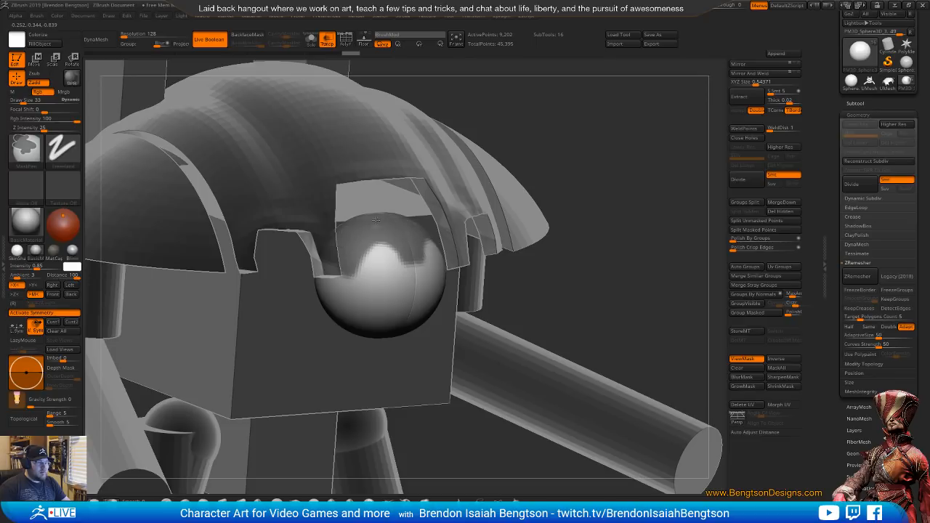
{"action": "mouse_move", "coordinate": [556, 139]}
{"action": "left_mouse_down"}
{"action": "mouse_move", "coordinate": [614, 236]}
{"action": "mouse_move", "coordinate": [622, 223]}
{"action": "mouse_move", "coordinate": [611, 218]}
{"action": "mouse_move", "coordinate": [555, 277]}
{"action": "mouse_move", "coordinate": [507, 297]}
{"action": "left_mouse_up"}
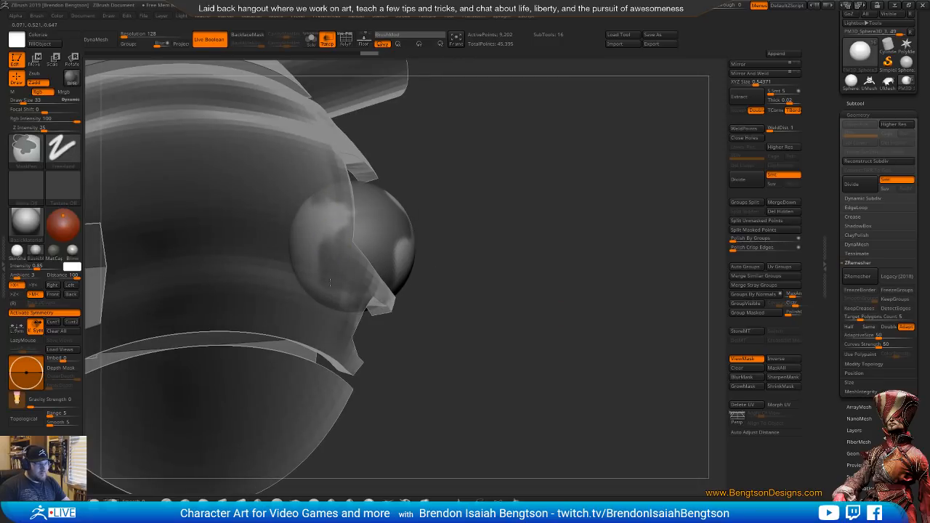
{"action": "mouse_move", "coordinate": [329, 284]}
{"action": "left_mouse_down", "text": "ctrl"}
{"action": "mouse_move", "coordinate": [322, 221]}
{"action": "mouse_move", "coordinate": [351, 215]}
{"action": "left_mouse_up", "text": "ctrl"}
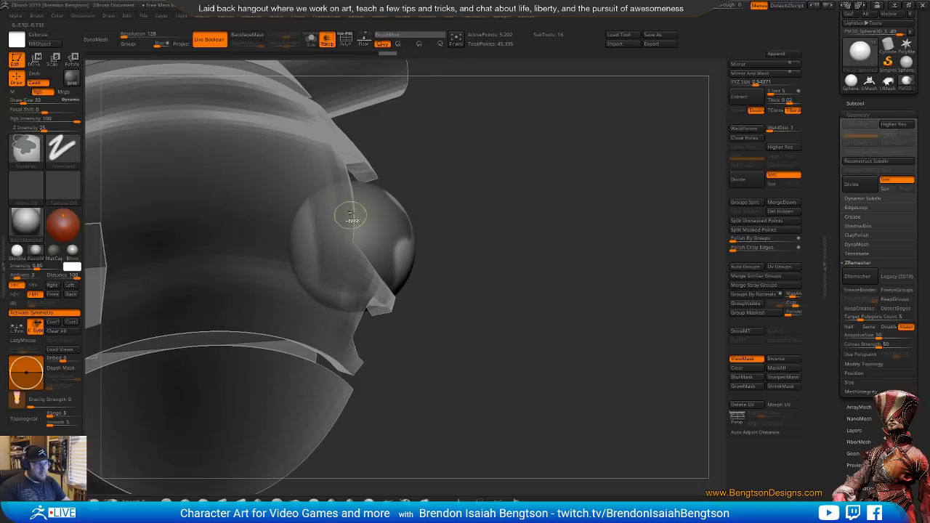
Check the masked head sphere from the side and compare it with the Knight Crusader reference photo
{"action": "left_click_drag", "start_coordinate": [508, 280], "coordinate": [537, 218]}
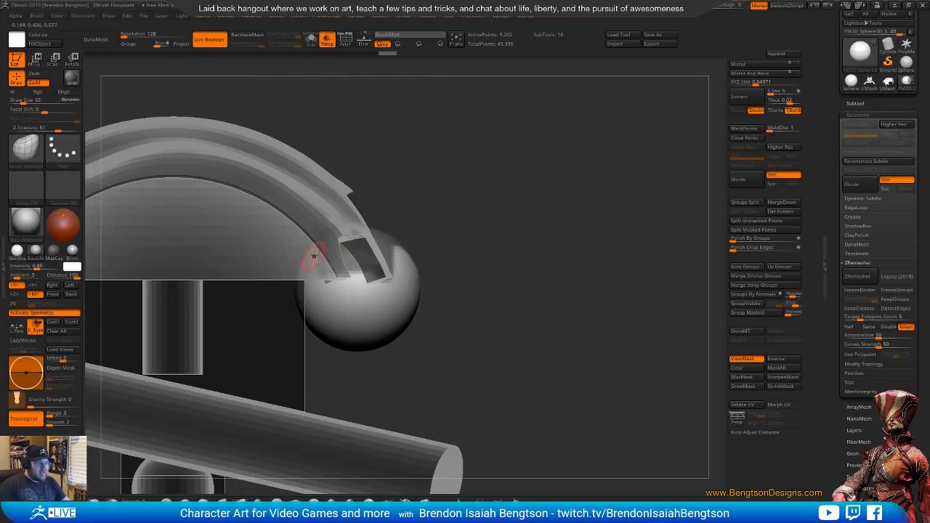
{"action": "left_click_drag", "start_coordinate": [405, 202], "coordinate": [543, 200]}
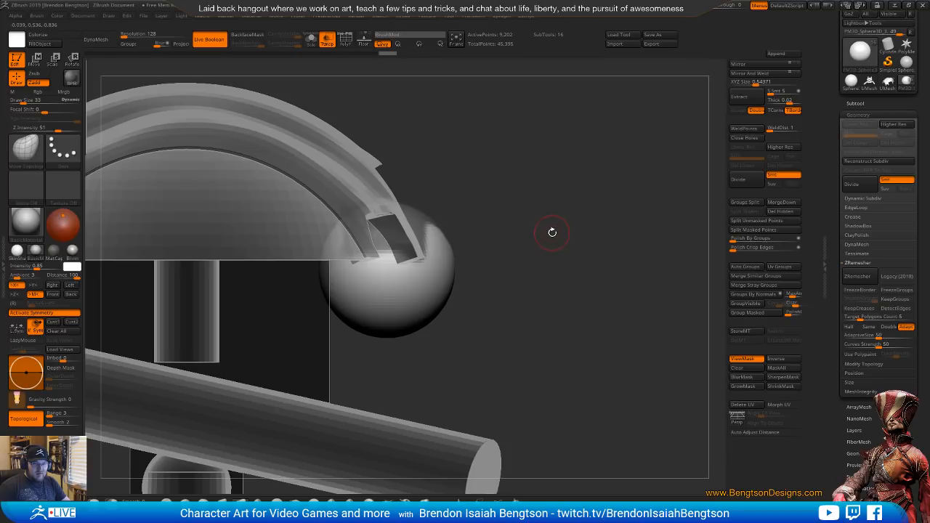
{"action": "left_click_drag", "start_coordinate": [543, 260], "coordinate": [548, 232]}
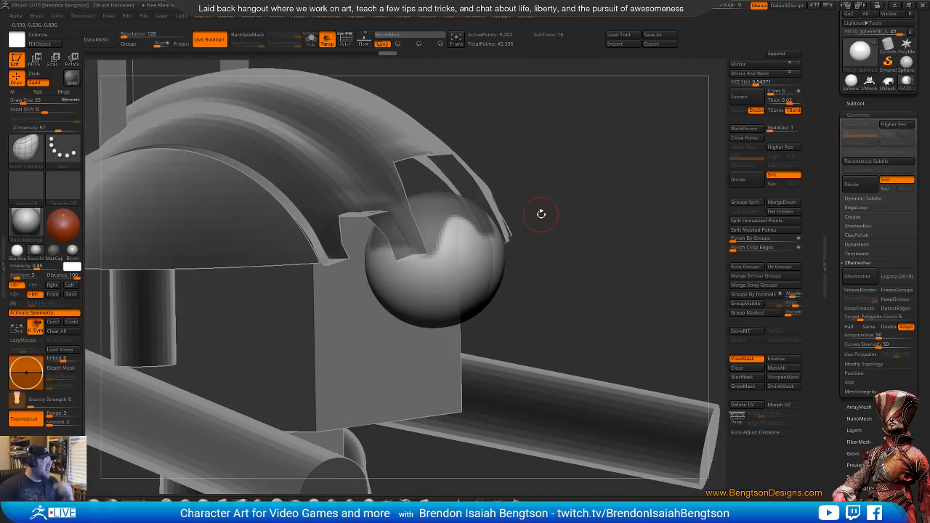
{"action": "left_click_drag", "start_coordinate": [0, 54], "coordinate": [626, 34]}
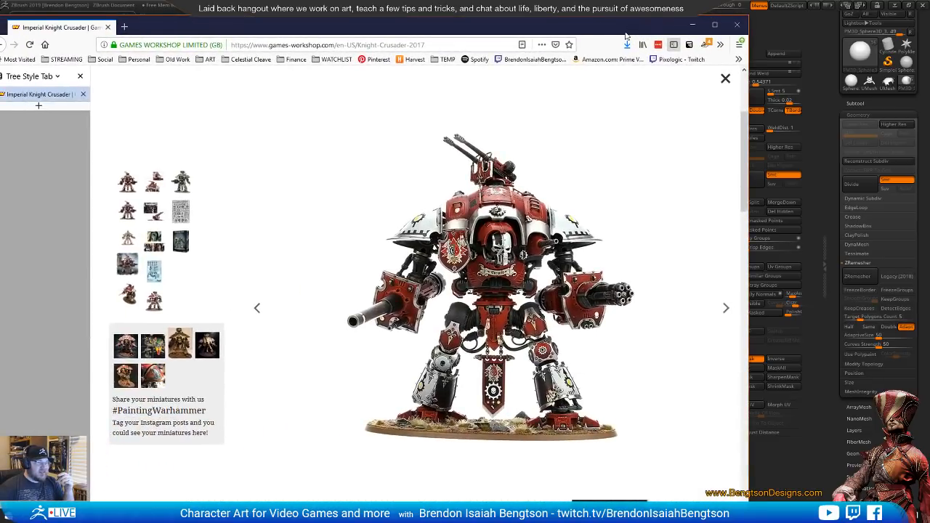
Rotate the Knight Crusader reference to study the carapace and head from the side and front, and return to ZBrush
{"action": "scroll", "coordinate": [248, 398], "scroll_direction": "up", "scroll_amount": 3}
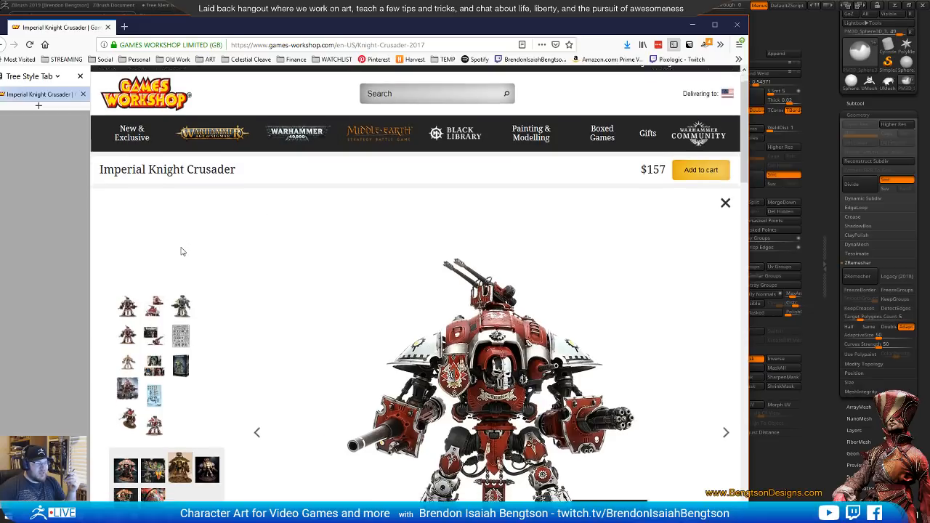
{"action": "scroll", "coordinate": [181, 253], "scroll_direction": "down", "scroll_amount": 3}
{"action": "scroll", "coordinate": [182, 253], "scroll_direction": "down", "scroll_amount": 1}
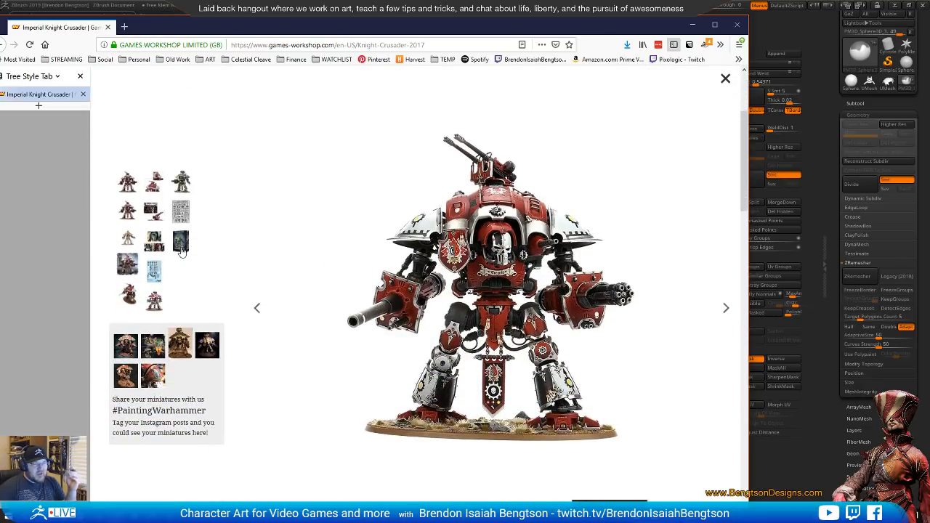
{"action": "left_click_drag", "start_coordinate": [411, 305], "coordinate": [459, 303]}
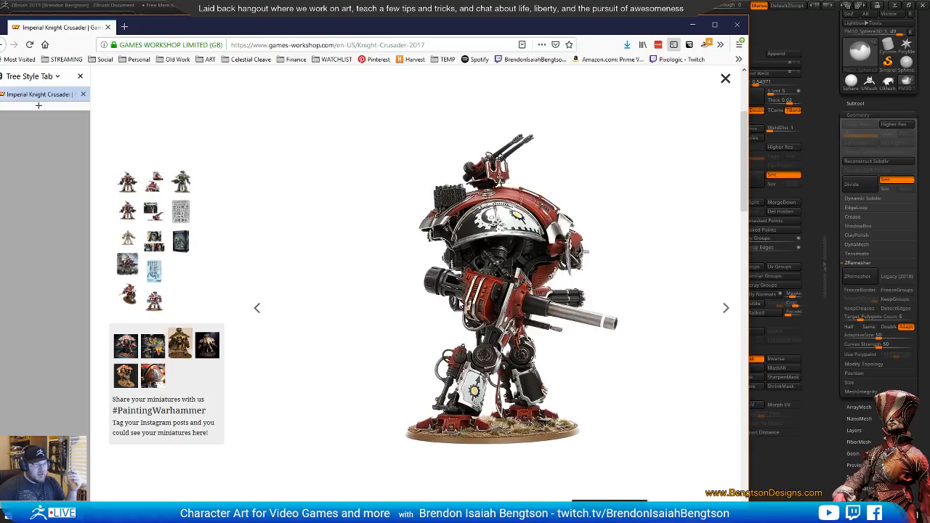
{"action": "left_click_drag", "start_coordinate": [522, 277], "coordinate": [462, 304]}
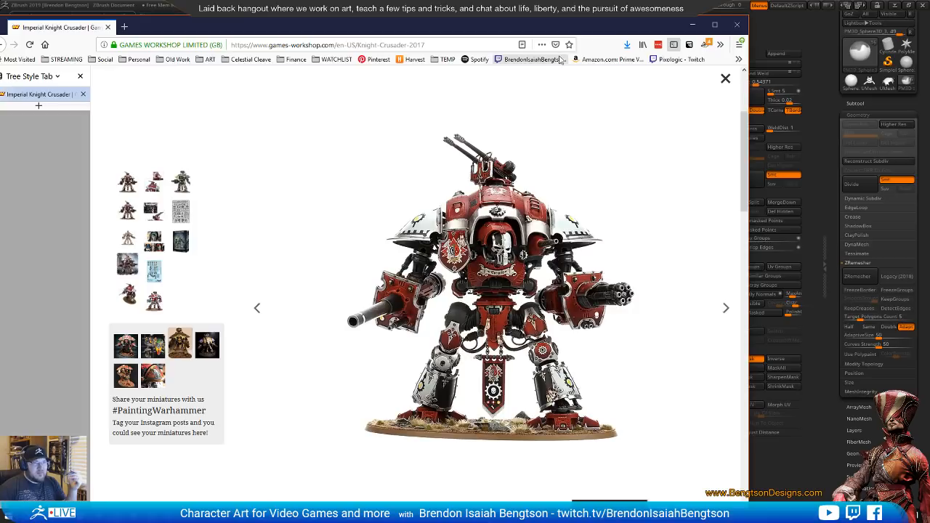
{"action": "left_click_drag", "start_coordinate": [605, 27], "coordinate": [0, 25]}
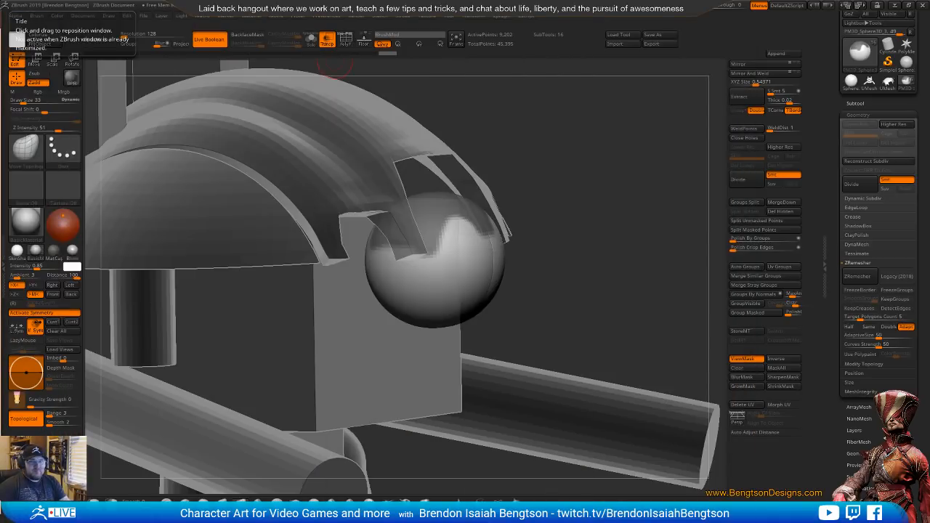
Mask the front half of the head sphere in side view and move its unmasked back half backward to elongate it
{"action": "left_click_drag", "start_coordinate": [588, 234], "coordinate": [579, 195]}
{"action": "key", "text": "w"}
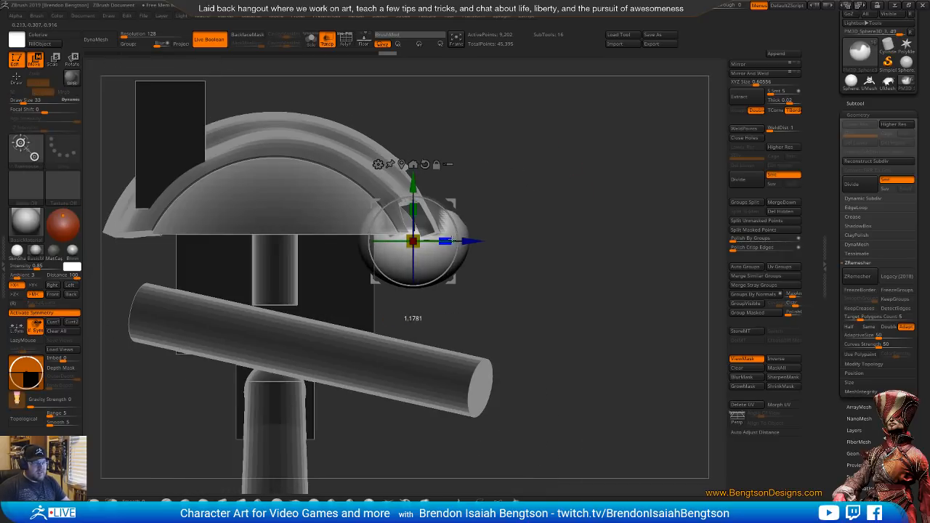
{"action": "left_click_drag", "start_coordinate": [444, 240], "coordinate": [448, 239]}
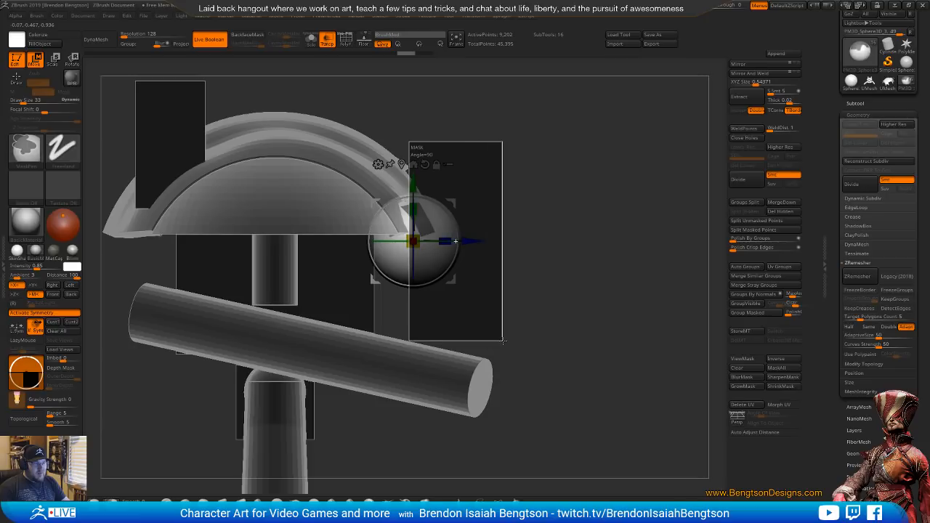
{"action": "left_click", "coordinate": [430, 268]}
{"action": "left_click", "coordinate": [433, 260]}
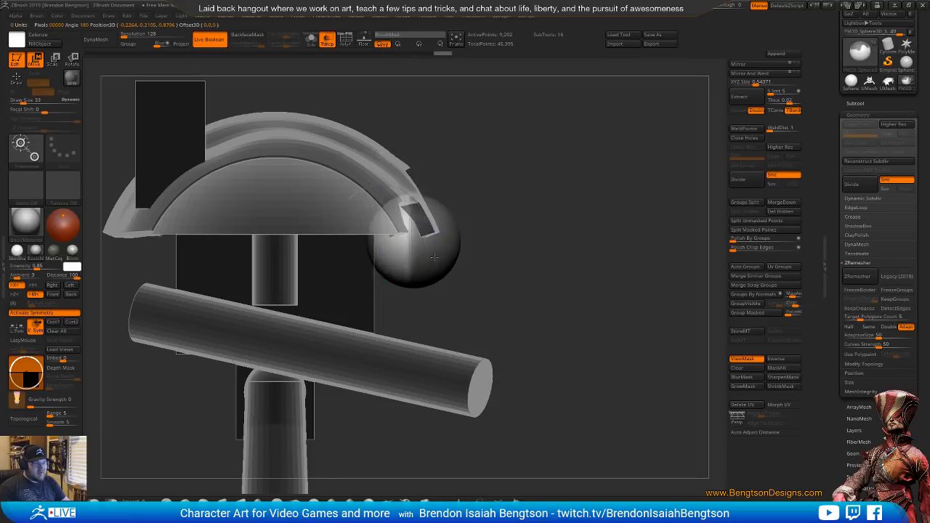
{"action": "left_click_drag", "start_coordinate": [414, 227], "coordinate": [406, 226]}
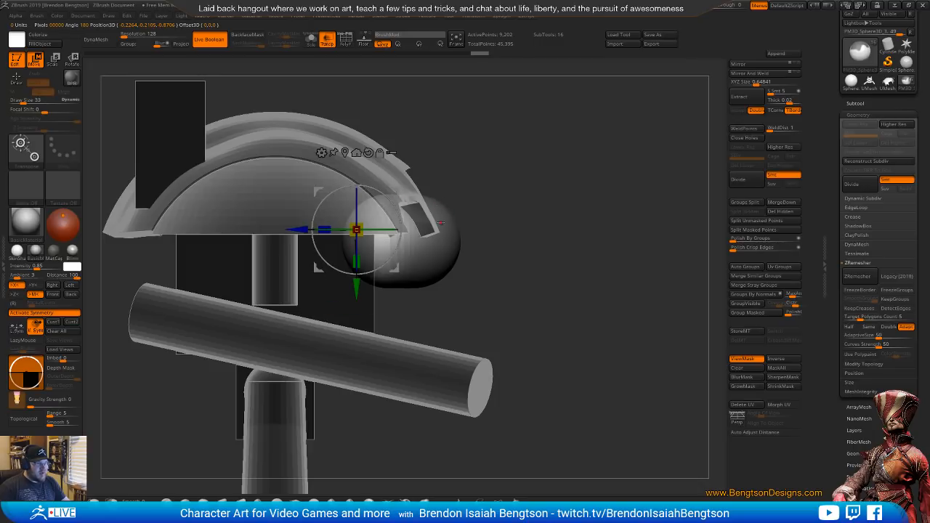
Turn on the polyframe and DynaMesh the elongated head sphere at resolution 256
{"action": "key", "text": "ctrl+h"}
{"action": "key", "text": "shift+f"}
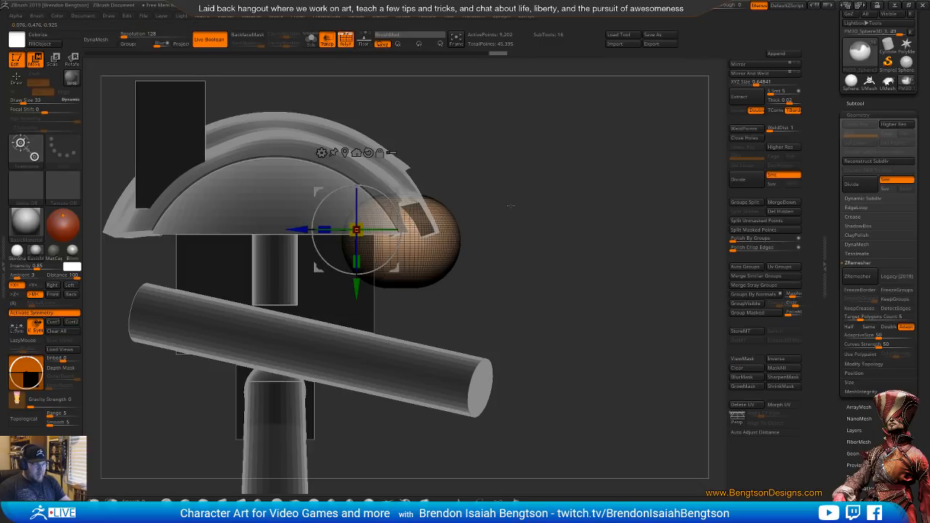
{"action": "left_click_drag", "start_coordinate": [513, 207], "coordinate": [464, 227]}
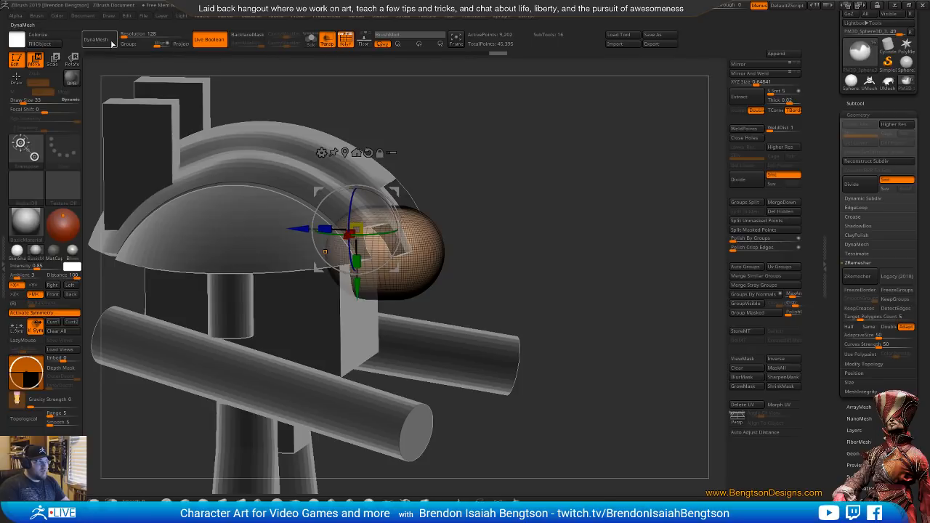
{"action": "left_click", "coordinate": [106, 41]}
{"action": "key", "text": "ctrl+z"}
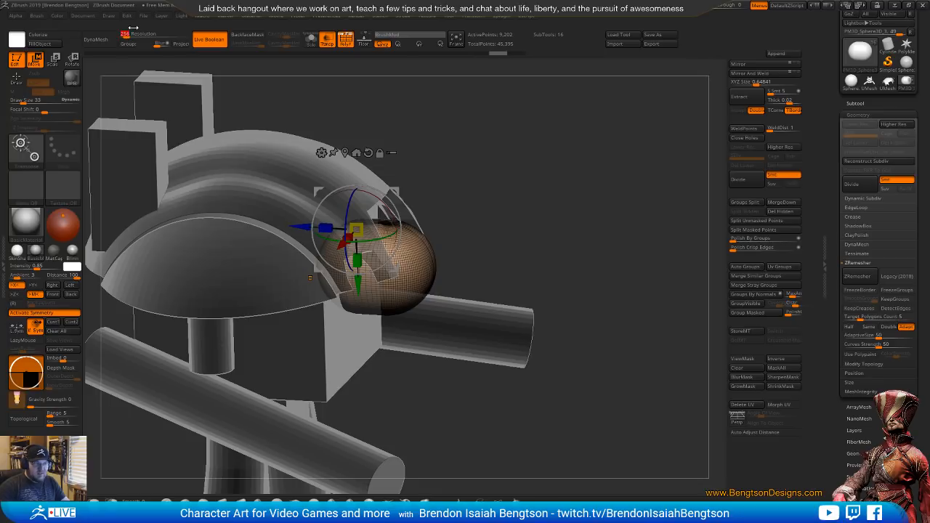
{"action": "left_click_drag", "start_coordinate": [554, 220], "coordinate": [552, 177]}
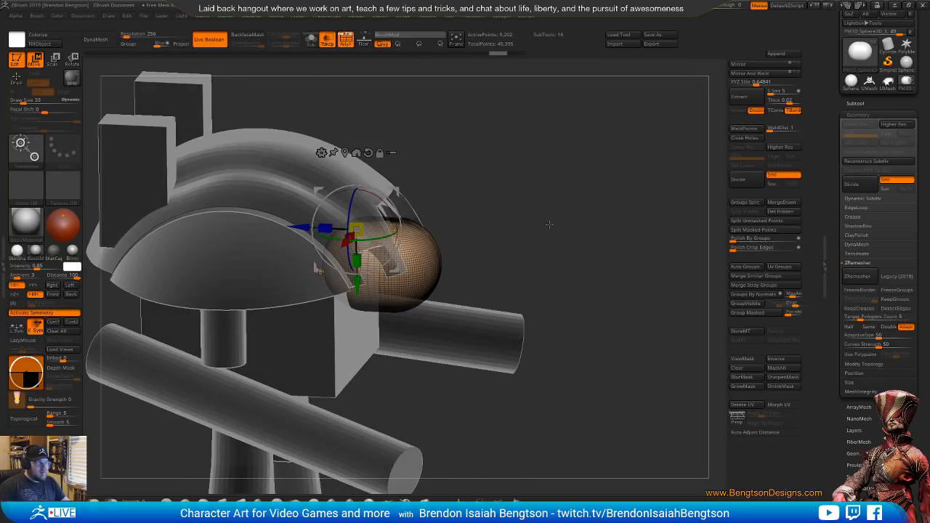
{"action": "left_click", "coordinate": [101, 39]}
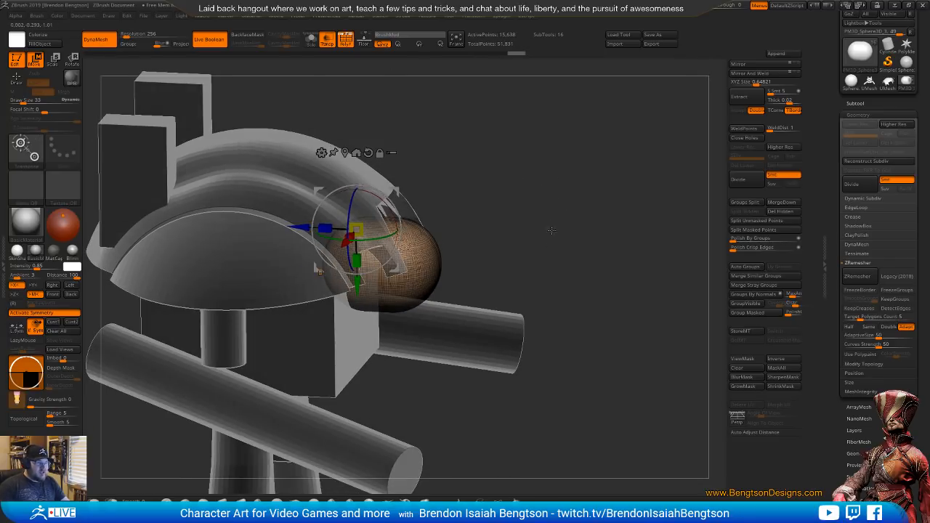
Turn off the polyframe and paint a MaskPen mask over the top and sides of the elongated head, leaving the face area unmasked
{"action": "left_click_drag", "start_coordinate": [552, 230], "coordinate": [538, 208], "text": "shift"}
{"action": "key", "text": "q"}
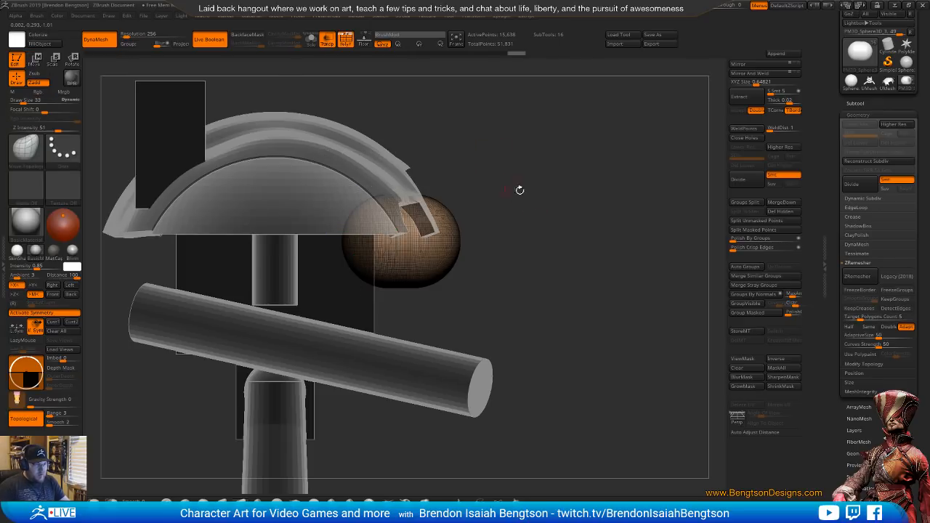
{"action": "mouse_move", "coordinate": [531, 203]}
{"action": "left_mouse_down"}
{"action": "mouse_move", "coordinate": [545, 195]}
{"action": "mouse_move", "coordinate": [426, 269]}
{"action": "left_mouse_up"}
{"action": "mouse_move", "coordinate": [517, 214]}
{"action": "left_mouse_down"}
{"action": "mouse_move", "coordinate": [383, 295]}
{"action": "mouse_move", "coordinate": [400, 276]}
{"action": "mouse_move", "coordinate": [384, 275]}
{"action": "left_mouse_up"}
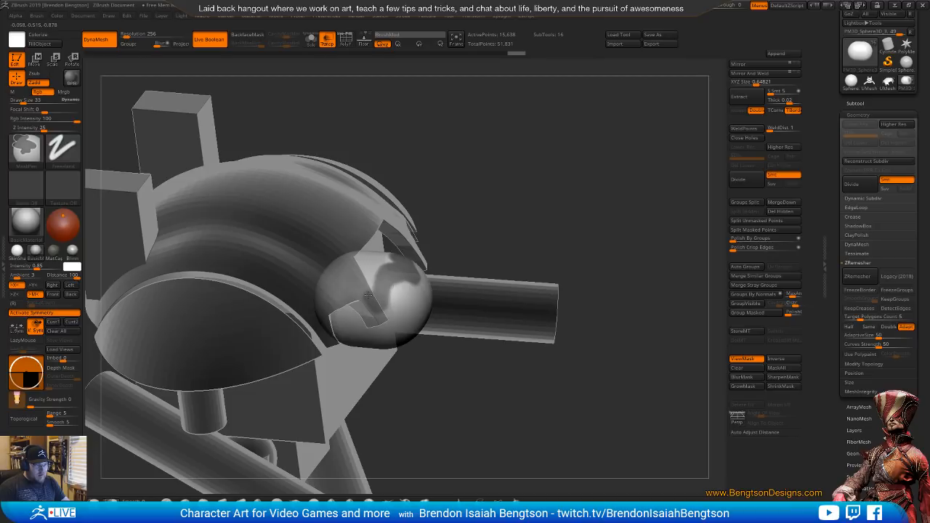
{"action": "mouse_move", "coordinate": [364, 292]}
{"action": "left_mouse_down", "text": "ctrl"}
{"action": "mouse_move", "coordinate": [335, 292]}
{"action": "mouse_move", "coordinate": [356, 259]}
{"action": "mouse_move", "coordinate": [373, 266]}
{"action": "left_mouse_up", "text": "ctrl"}
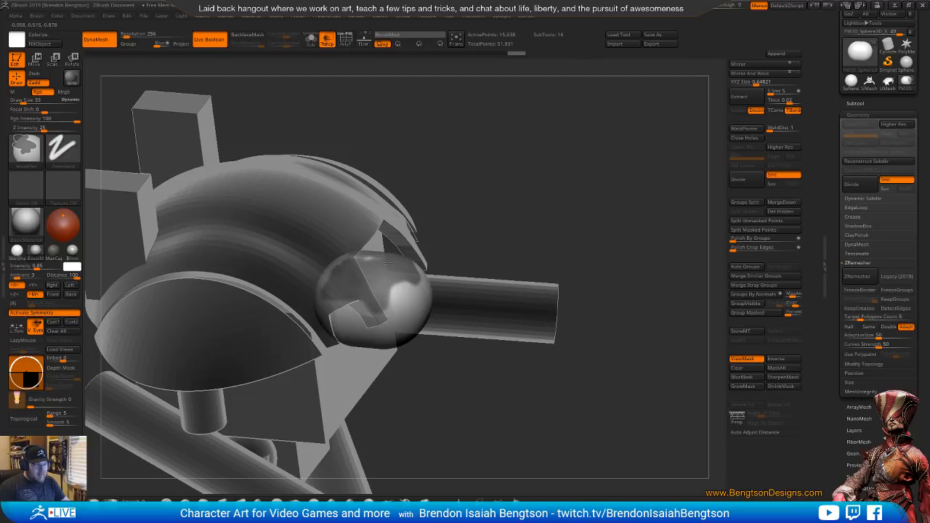
{"action": "mouse_move", "coordinate": [424, 194]}
{"action": "left_mouse_down"}
{"action": "mouse_move", "coordinate": [604, 212]}
{"action": "mouse_move", "coordinate": [624, 206]}
{"action": "mouse_move", "coordinate": [619, 196]}
{"action": "mouse_move", "coordinate": [579, 219]}
{"action": "mouse_move", "coordinate": [660, 118]}
{"action": "mouse_move", "coordinate": [587, 150]}
{"action": "left_mouse_up"}
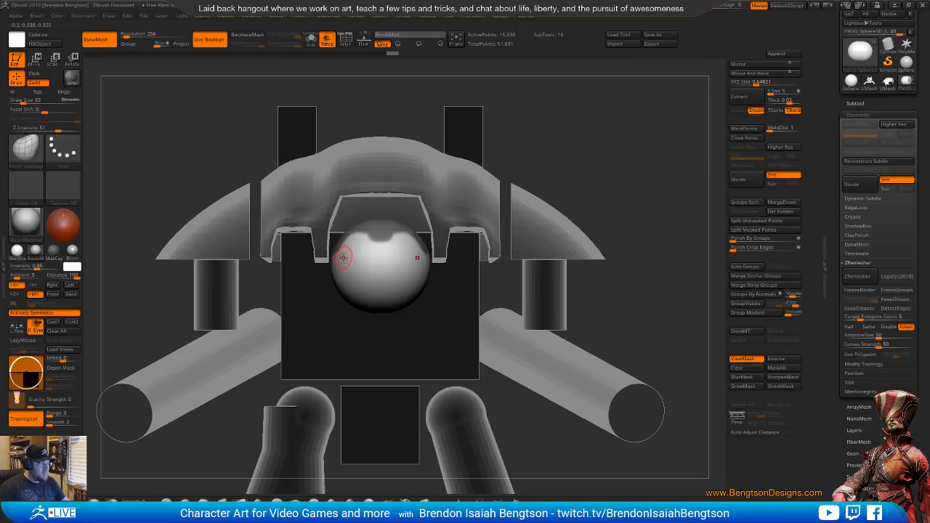
Extend the mask down both sides of the head and shape its wavy front edge around the face
{"action": "right_click_drag", "start_coordinate": [345, 257], "coordinate": [336, 246]}
{"action": "key", "text": "ctrl"}
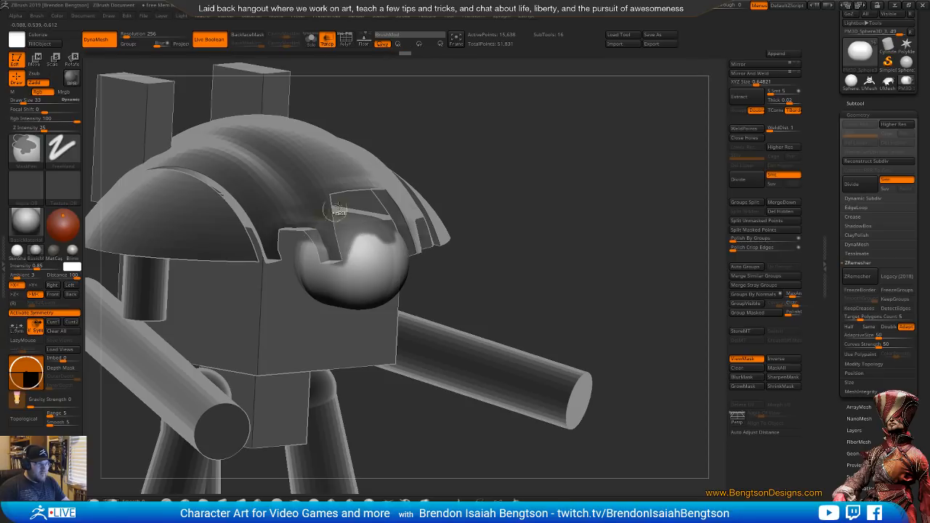
{"action": "right_click_drag", "start_coordinate": [339, 210], "coordinate": [480, 137]}
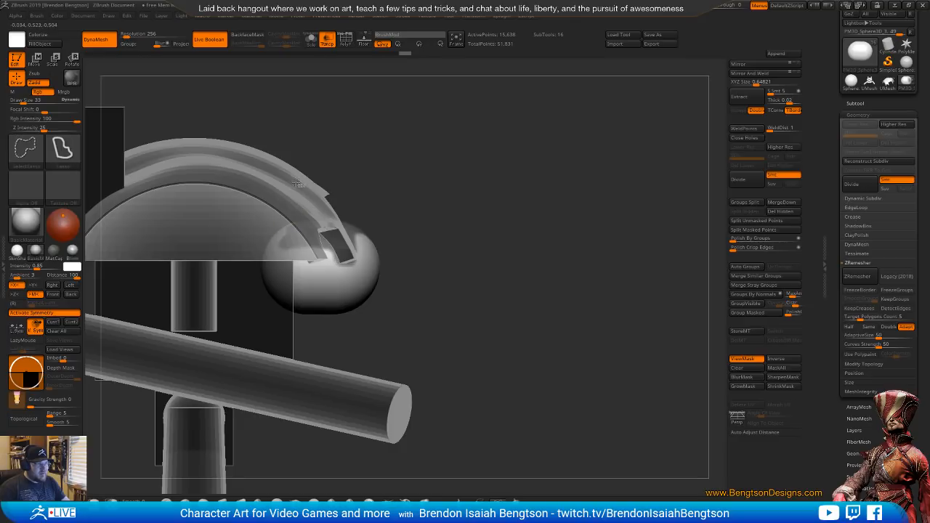
{"action": "mouse_move", "coordinate": [300, 183]}
{"action": "left_mouse_down", "text": "ctrl+alt+shift"}
{"action": "mouse_move", "coordinate": [284, 383]}
{"action": "mouse_move", "coordinate": [300, 385]}
{"action": "left_mouse_up", "text": "ctrl+alt+shift"}
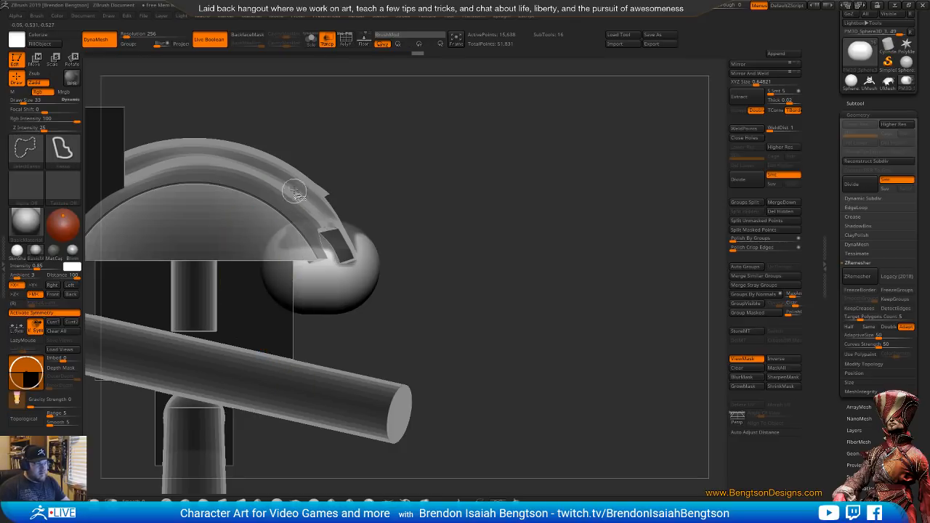
{"action": "key", "text": "ctrl+z"}
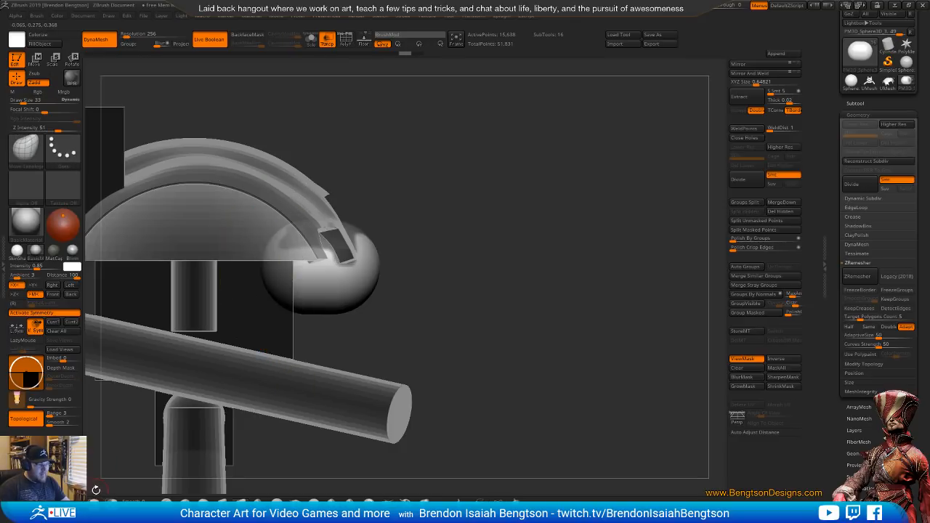
{"action": "mouse_move", "coordinate": [325, 182]}
{"action": "left_mouse_down", "text": "ctrl"}
{"action": "mouse_move", "coordinate": [249, 229]}
{"action": "mouse_move", "coordinate": [256, 362]}
{"action": "mouse_move", "coordinate": [221, 360]}
{"action": "left_mouse_up", "text": "ctrl"}
{"action": "mouse_move", "coordinate": [380, 193]}
{"action": "left_mouse_down"}
{"action": "mouse_move", "coordinate": [386, 279]}
{"action": "mouse_move", "coordinate": [407, 300]}
{"action": "mouse_move", "coordinate": [364, 206]}
{"action": "left_mouse_up"}
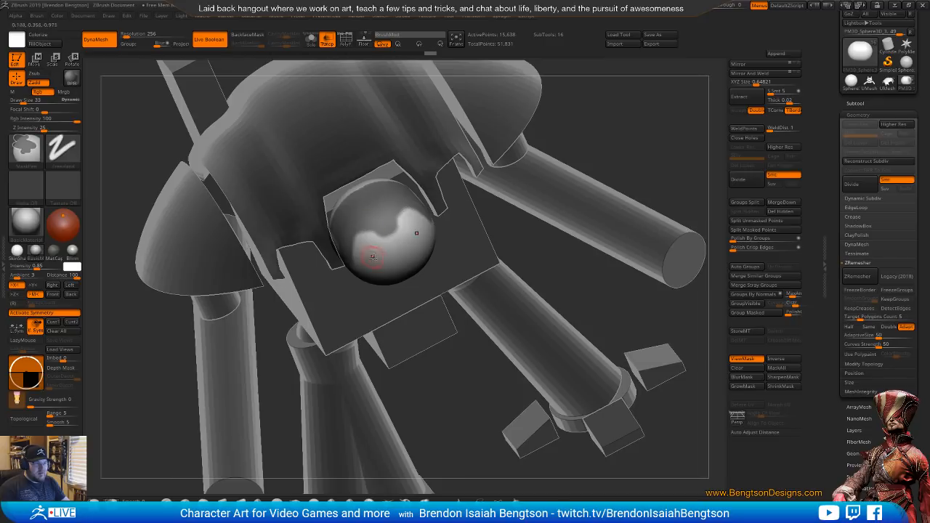
{"action": "right_click_drag", "start_coordinate": [372, 258], "coordinate": [534, 152]}
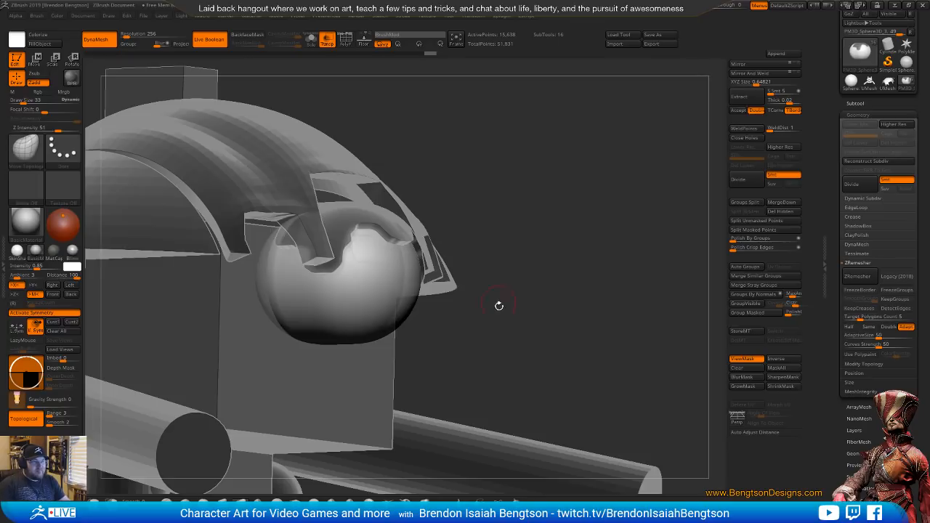
{"action": "right_click_drag", "start_coordinate": [499, 306], "coordinate": [515, 330]}
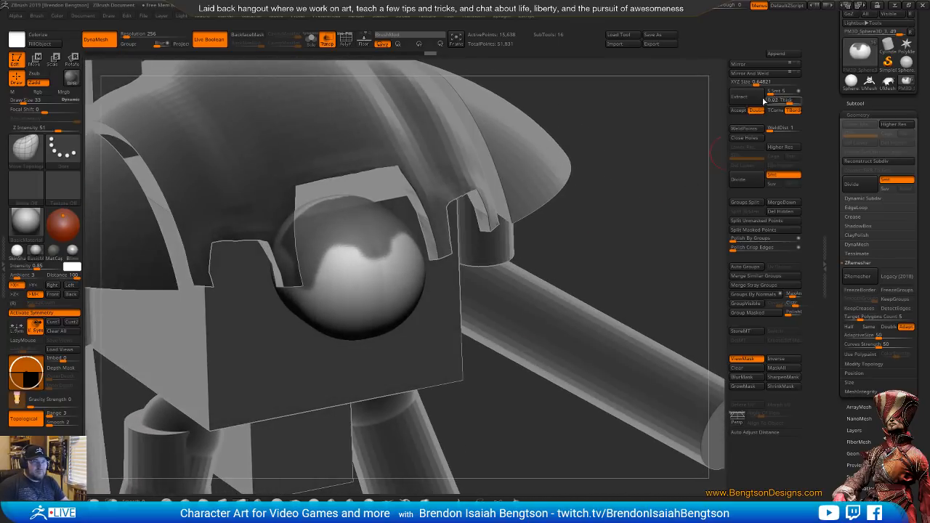
Turn off subtool transparency and extract the head's masked area at 0.02 thickness as a new subtool
{"action": "left_click", "coordinate": [740, 96]}
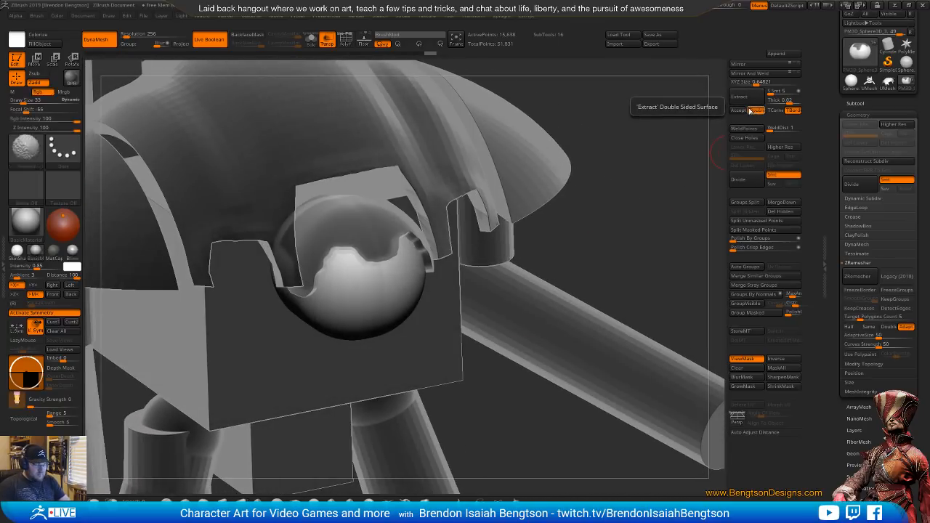
{"action": "left_click", "coordinate": [743, 109]}
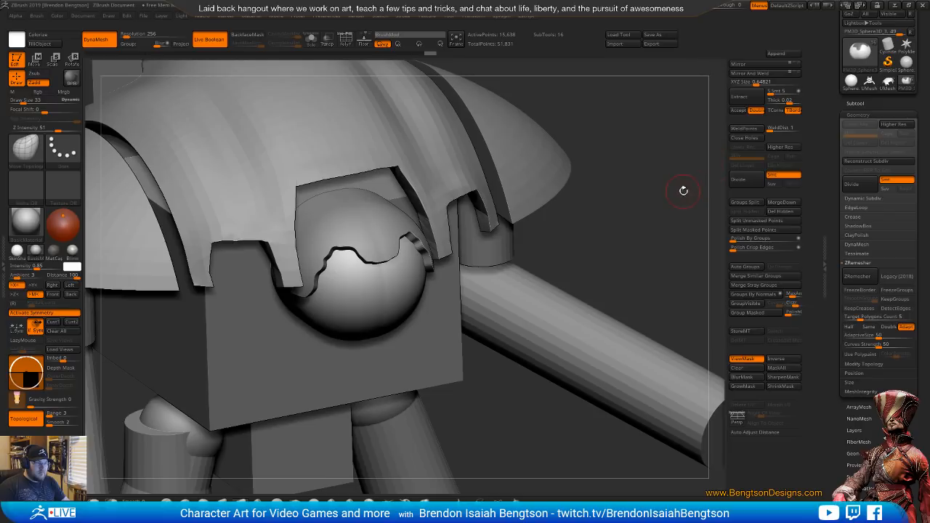
{"action": "left_click_drag", "start_coordinate": [631, 193], "coordinate": [648, 214]}
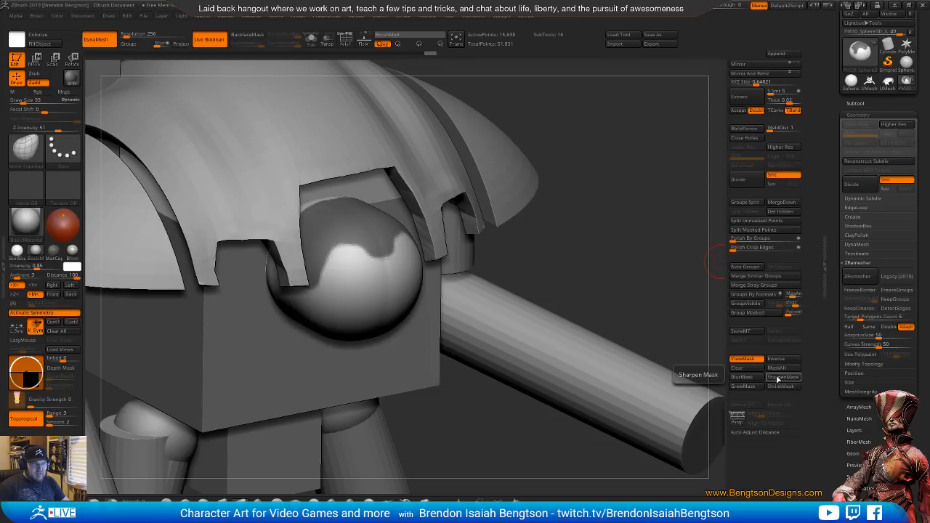
{"action": "left_click", "coordinate": [739, 97]}
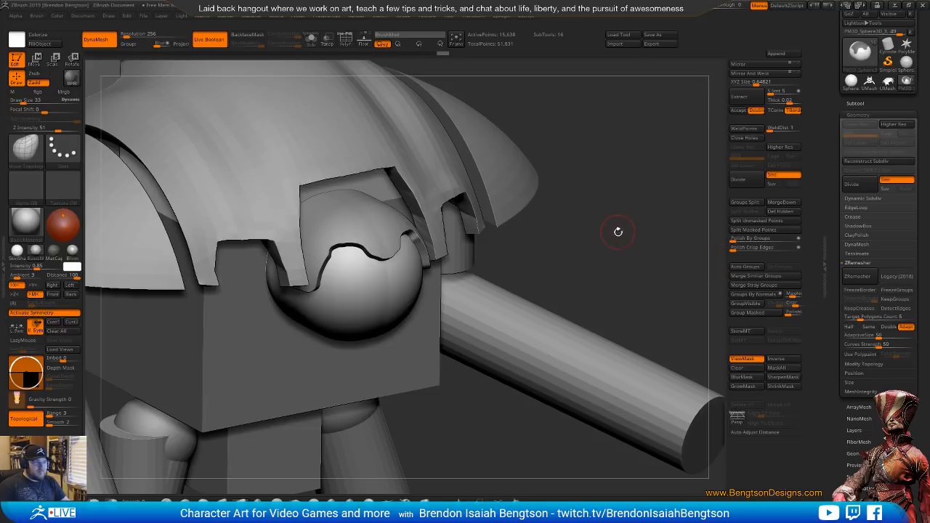
{"action": "left_click_drag", "start_coordinate": [617, 231], "coordinate": [618, 221]}
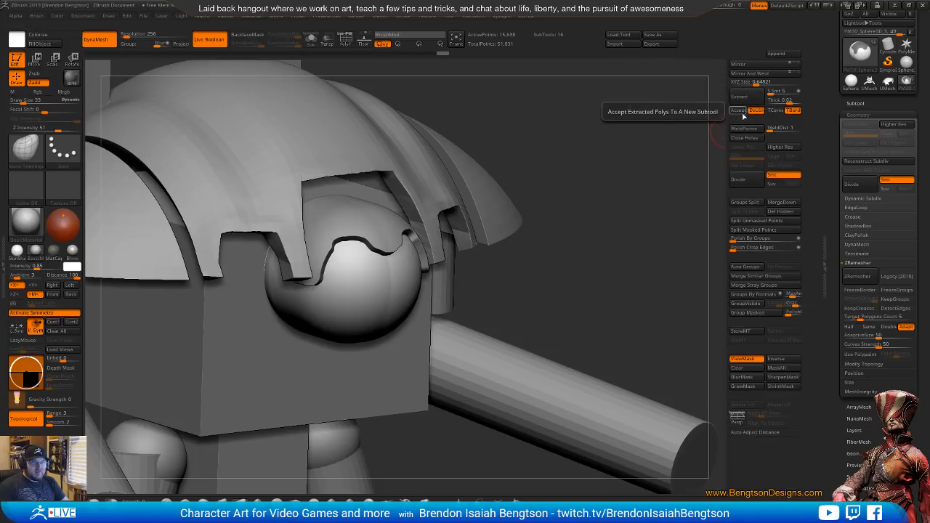
{"action": "left_click", "coordinate": [738, 111]}
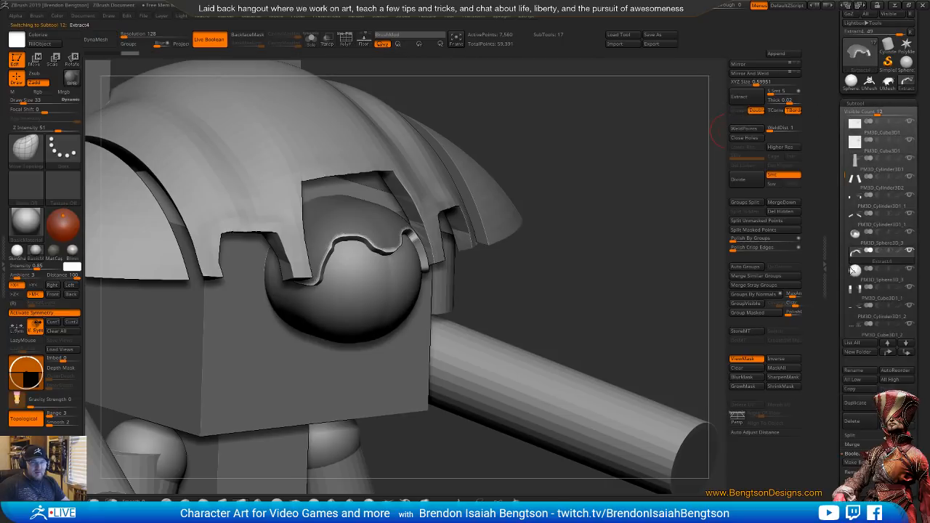
Clear the mask on the extracted head shell and isolate it in Solo mode with the polyframe on
{"action": "mouse_move", "coordinate": [854, 260]}
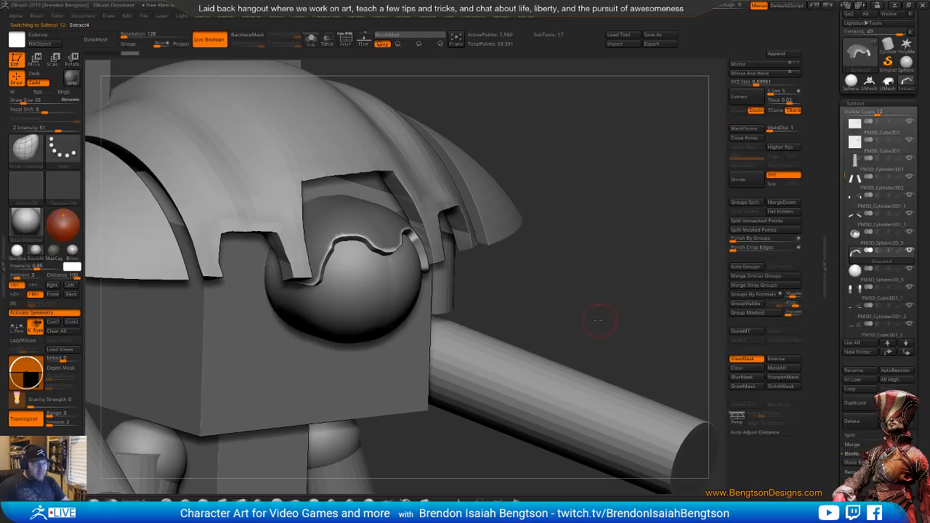
{"action": "left_click_drag", "start_coordinate": [591, 322], "coordinate": [595, 320]}
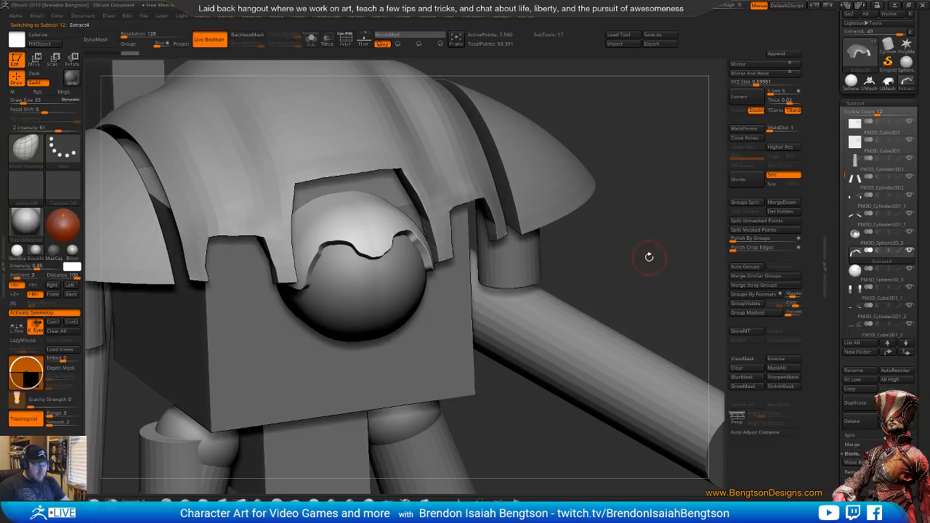
{"action": "key", "text": "shift+f"}
{"action": "mouse_move", "coordinate": [639, 251]}
{"action": "left_mouse_down"}
{"action": "mouse_move", "coordinate": [654, 234]}
{"action": "mouse_move", "coordinate": [633, 221]}
{"action": "mouse_move", "coordinate": [648, 212]}
{"action": "mouse_move", "coordinate": [602, 298]}
{"action": "mouse_move", "coordinate": [675, 83]}
{"action": "mouse_move", "coordinate": [588, 269]}
{"action": "mouse_move", "coordinate": [452, 218]}
{"action": "left_mouse_up"}
{"action": "key", "text": "alt+s"}
{"action": "key", "text": "f"}
Isolate the outer surface polygroup of the head shell and delete the hidden inner and edge geometry
{"action": "left_click", "coordinate": [464, 215], "text": "ctrl+shift"}
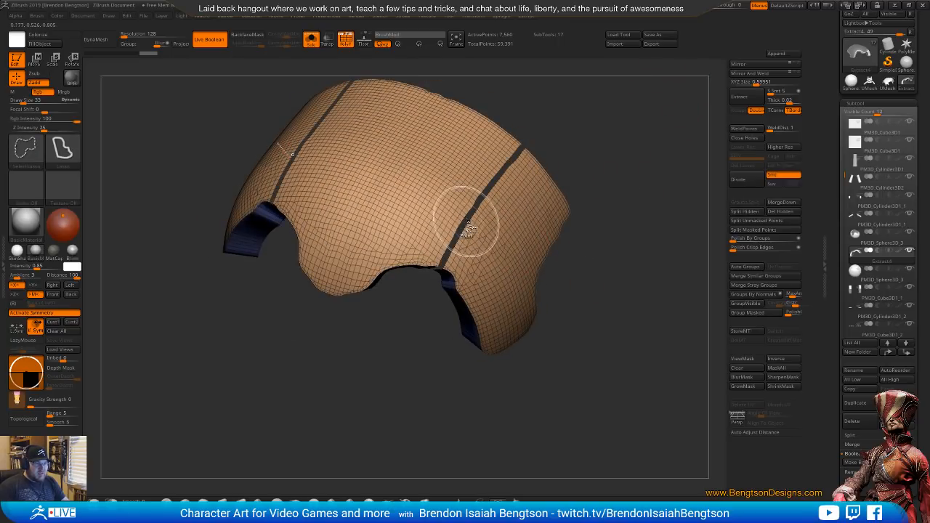
{"action": "key", "text": "ctrl+z"}
{"action": "left_click", "coordinate": [466, 218], "text": "ctrl+shift"}
{"action": "left_click_drag", "start_coordinate": [641, 292], "coordinate": [678, 271]}
{"action": "left_click", "coordinate": [773, 211]}
Apply Polish By Groups several times to smooth the borders of the single-sided head shell
{"action": "left_click", "coordinate": [738, 238]}
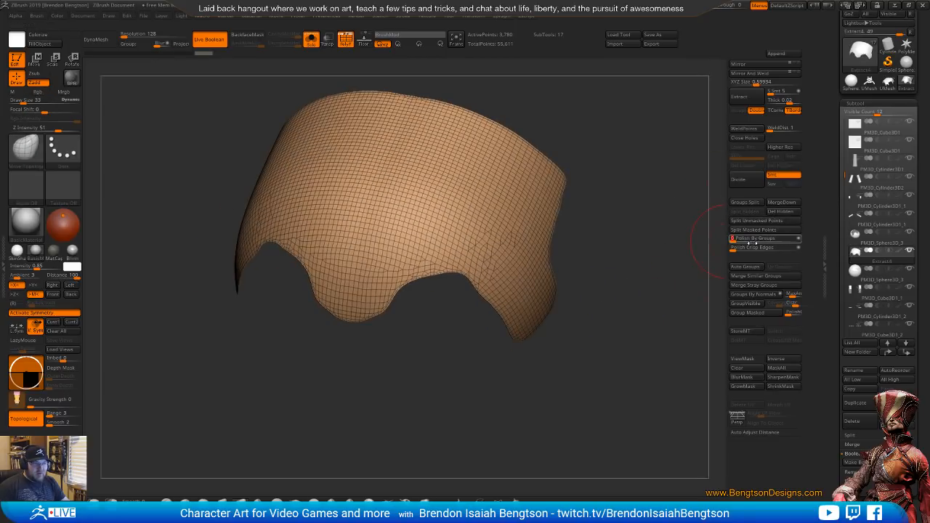
{"action": "left_click", "coordinate": [740, 239]}
{"action": "left_click", "coordinate": [740, 239]}
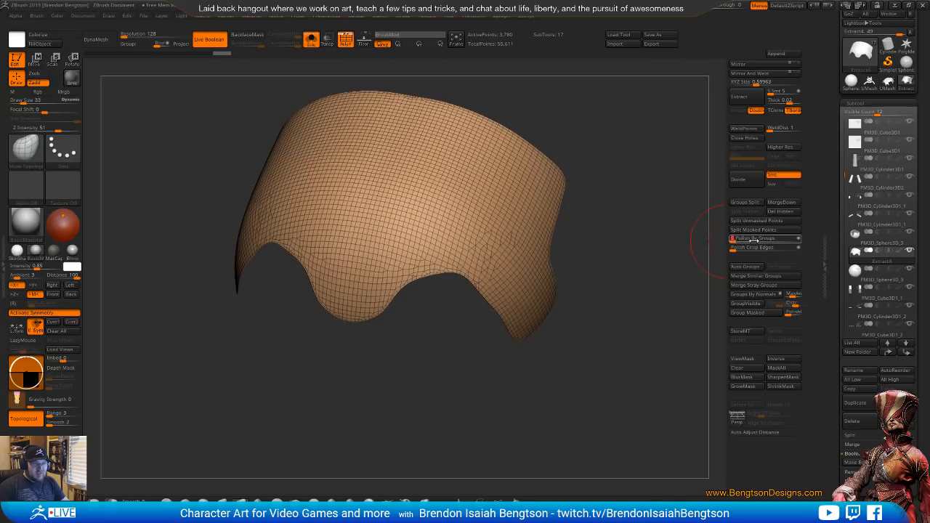
{"action": "left_click", "coordinate": [740, 239]}
{"action": "left_click_drag", "start_coordinate": [618, 355], "coordinate": [746, 231]}
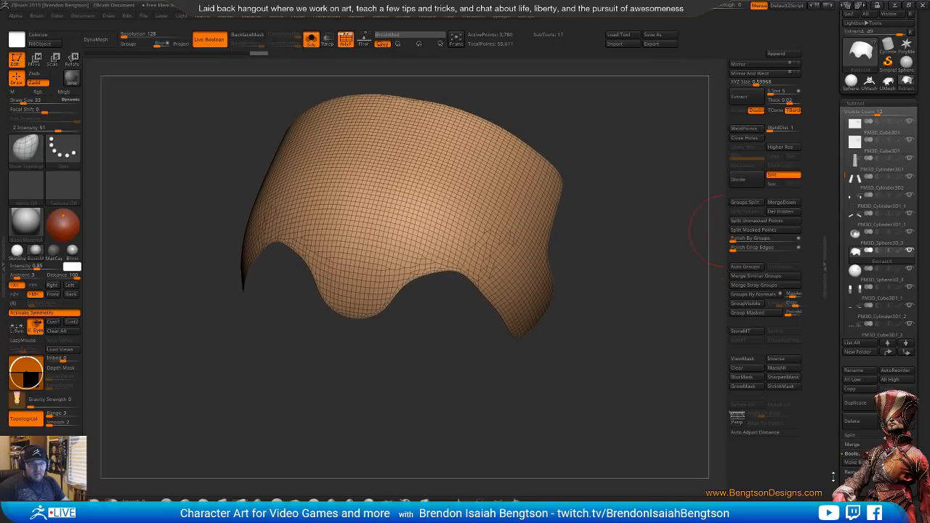
Retopologise the head shell with ZRemesher using the Half polygon count option
{"action": "left_click_drag", "start_coordinate": [833, 478], "coordinate": [832, 415]}
{"action": "left_click", "coordinate": [859, 378]}
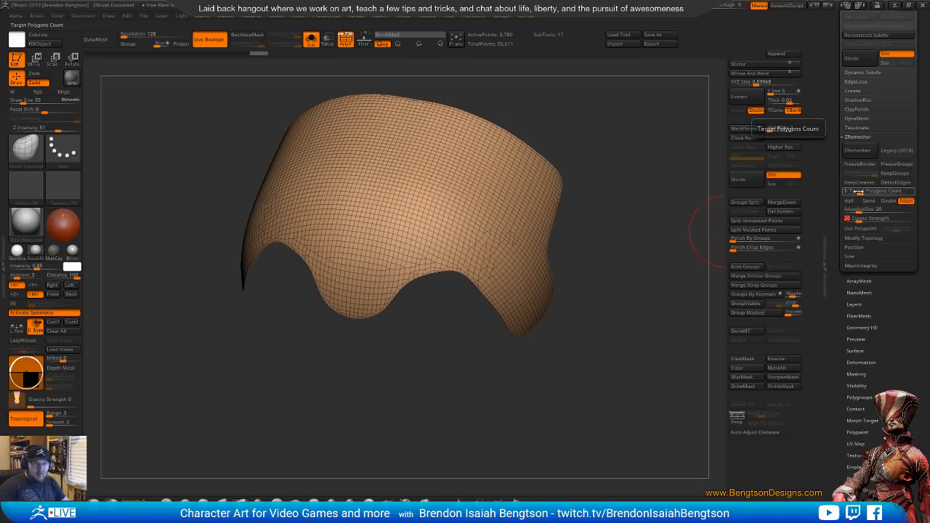
{"action": "left_click", "coordinate": [858, 151]}
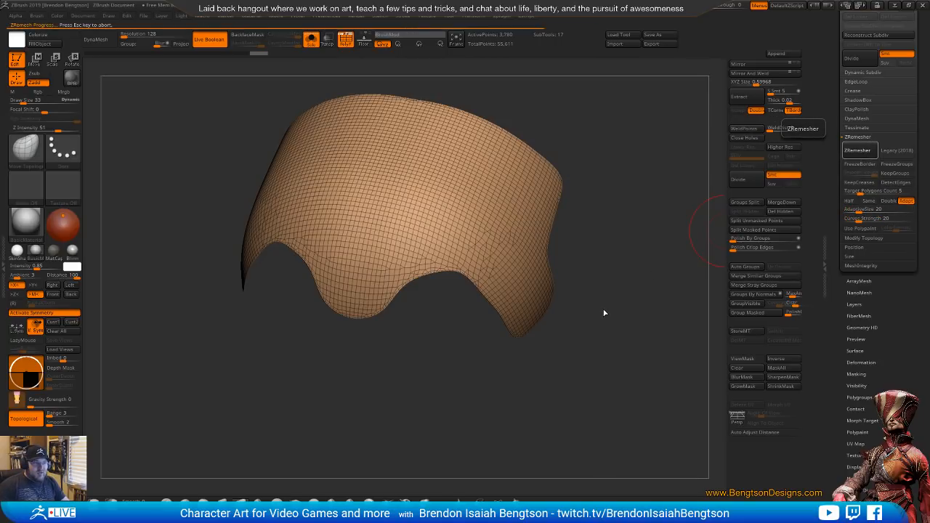
{"action": "left_click_drag", "start_coordinate": [610, 335], "coordinate": [641, 271]}
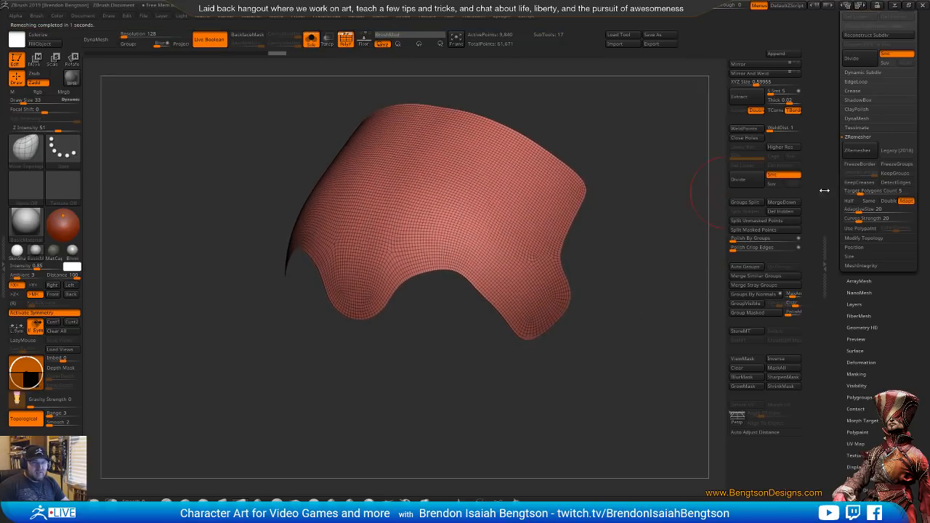
{"action": "left_click", "coordinate": [850, 201]}
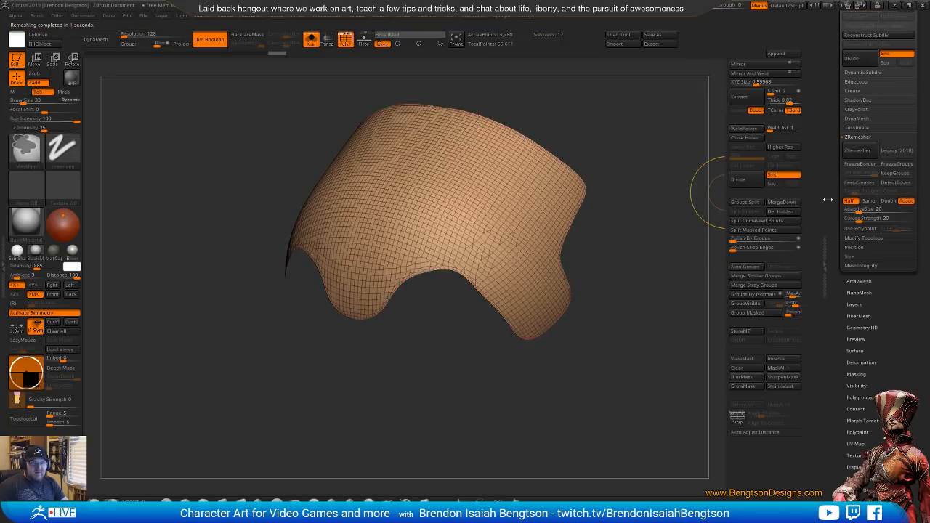
{"action": "left_click", "coordinate": [858, 151]}
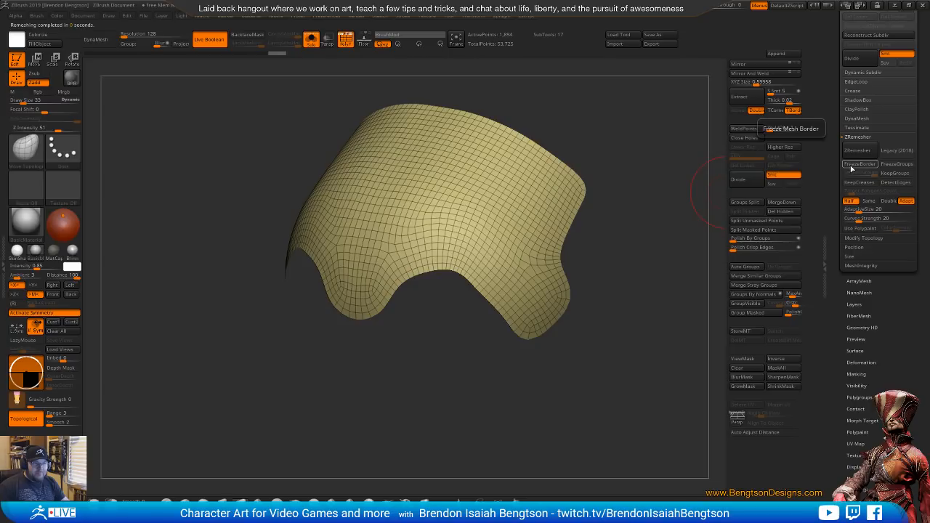
Square off the rounded corners of the side flap and rear edge with the Move Topological brush at draw size 15
{"action": "left_click_drag", "start_coordinate": [706, 229], "coordinate": [544, 307]}
{"action": "key", "text": "space"}
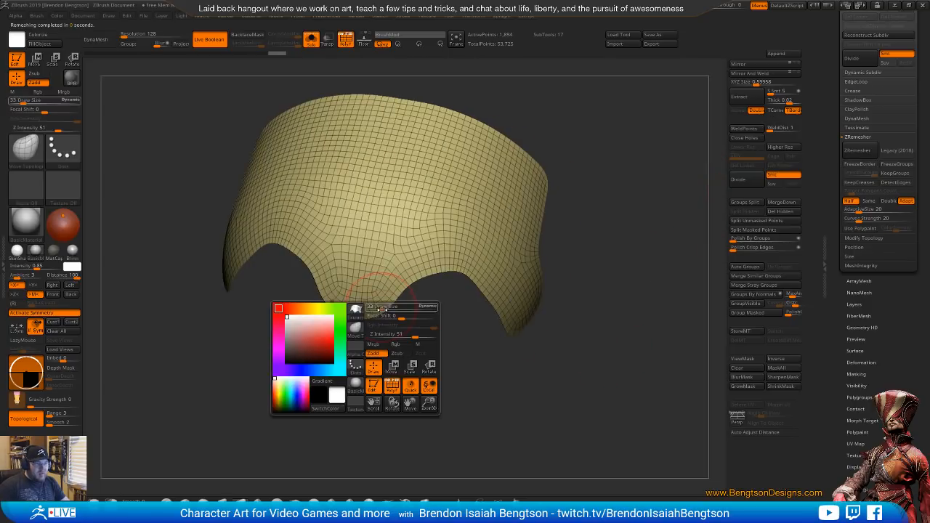
{"action": "mouse_move", "coordinate": [376, 311]}
{"action": "left_mouse_down"}
{"action": "mouse_move", "coordinate": [379, 330]}
{"action": "mouse_move", "coordinate": [391, 338]}
{"action": "mouse_move", "coordinate": [389, 327]}
{"action": "mouse_move", "coordinate": [438, 368]}
{"action": "mouse_move", "coordinate": [421, 376]}
{"action": "mouse_move", "coordinate": [432, 372]}
{"action": "mouse_move", "coordinate": [470, 282]}
{"action": "mouse_move", "coordinate": [446, 317]}
{"action": "mouse_move", "coordinate": [579, 292]}
{"action": "mouse_move", "coordinate": [323, 388]}
{"action": "left_mouse_up"}
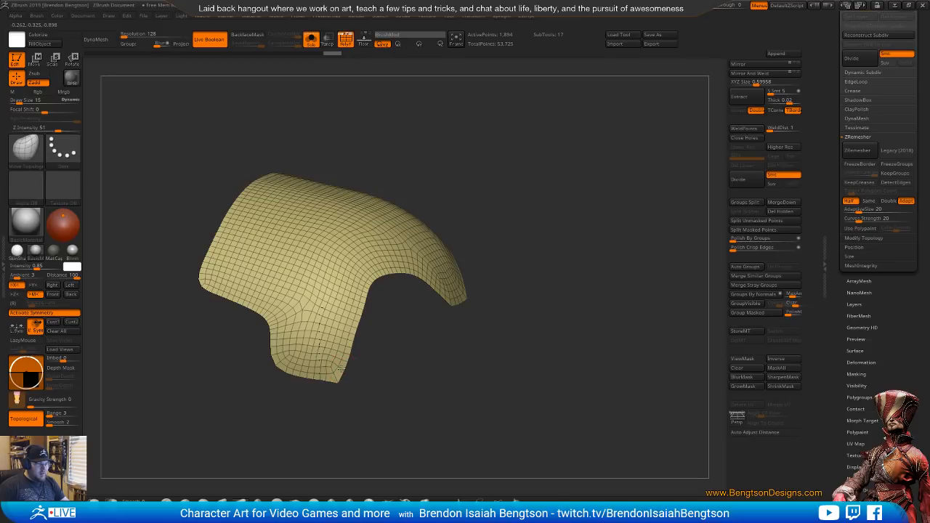
{"action": "mouse_move", "coordinate": [340, 368]}
{"action": "left_mouse_down"}
{"action": "mouse_move", "coordinate": [365, 395]}
{"action": "mouse_move", "coordinate": [268, 375]}
{"action": "left_mouse_up"}
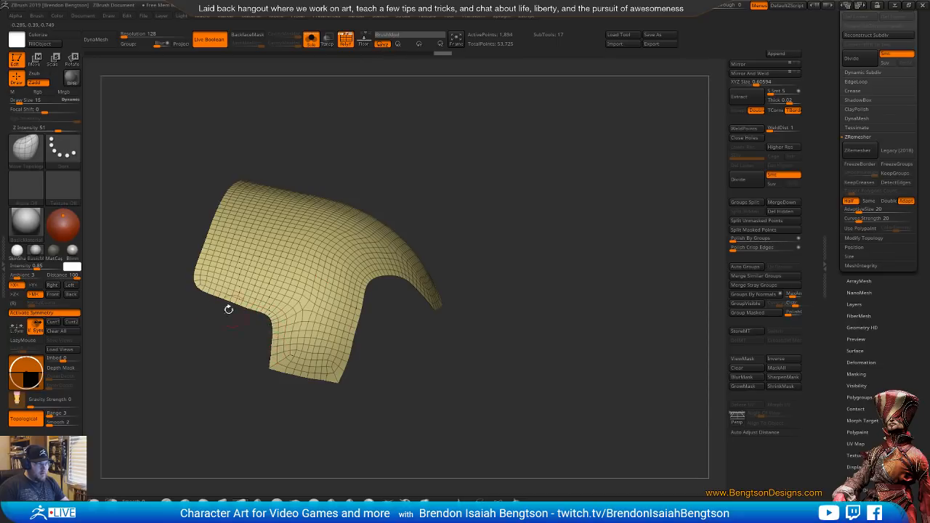
{"action": "left_click_drag", "start_coordinate": [192, 289], "coordinate": [219, 298]}
Run ZRemesher on the reshaped shell with the Same polygon count option
{"action": "left_click_drag", "start_coordinate": [492, 361], "coordinate": [545, 215]}
{"action": "left_click", "coordinate": [869, 200]}
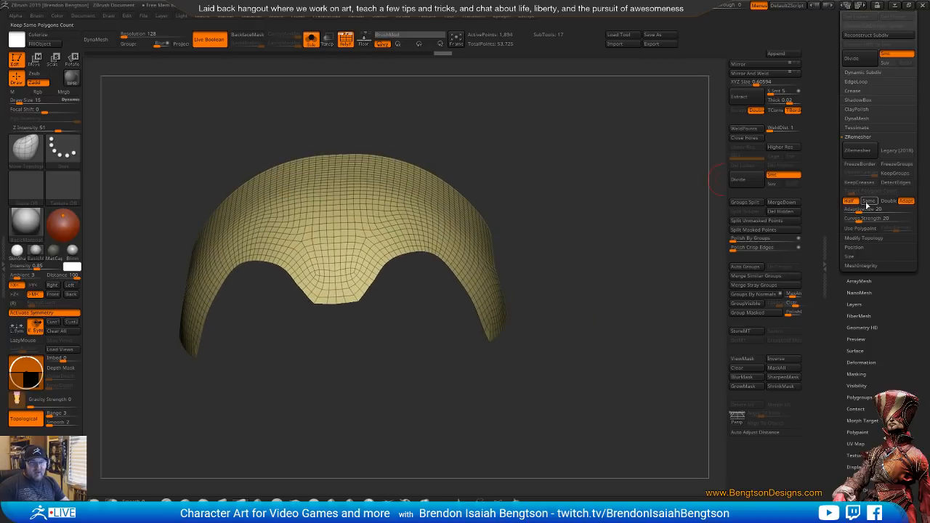
{"action": "left_click", "coordinate": [857, 149]}
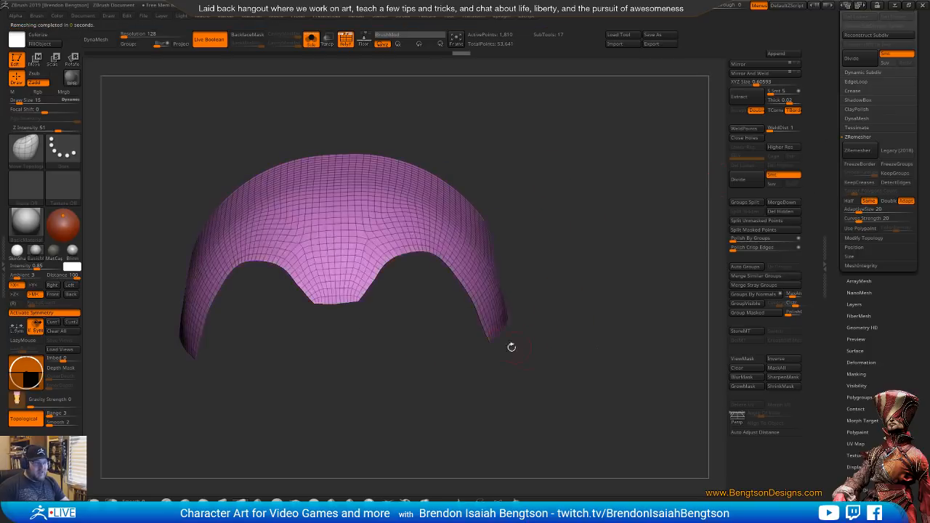
Sharpen the side flap and rear corners of the shell, and repeat ZRemesher at the same polygon count
{"action": "left_click_drag", "start_coordinate": [347, 312], "coordinate": [219, 416]}
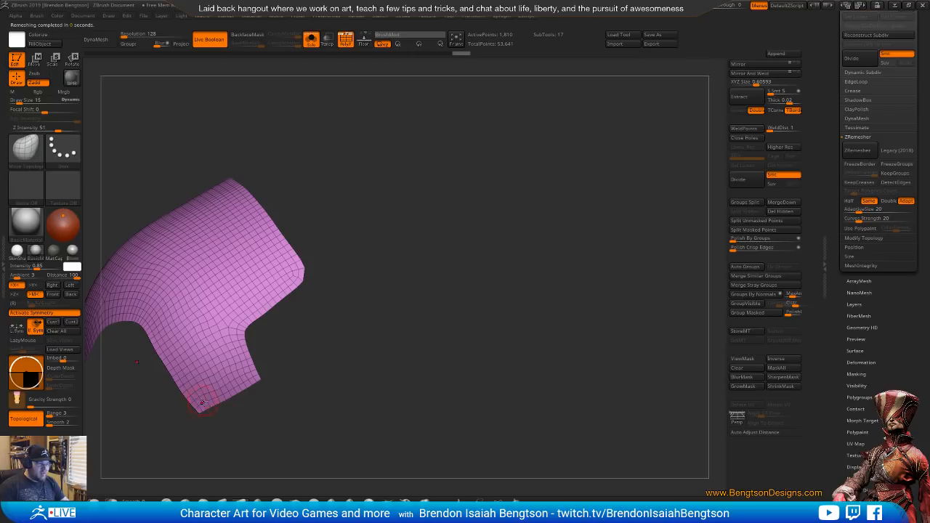
{"action": "left_click_drag", "start_coordinate": [265, 375], "coordinate": [475, 285]}
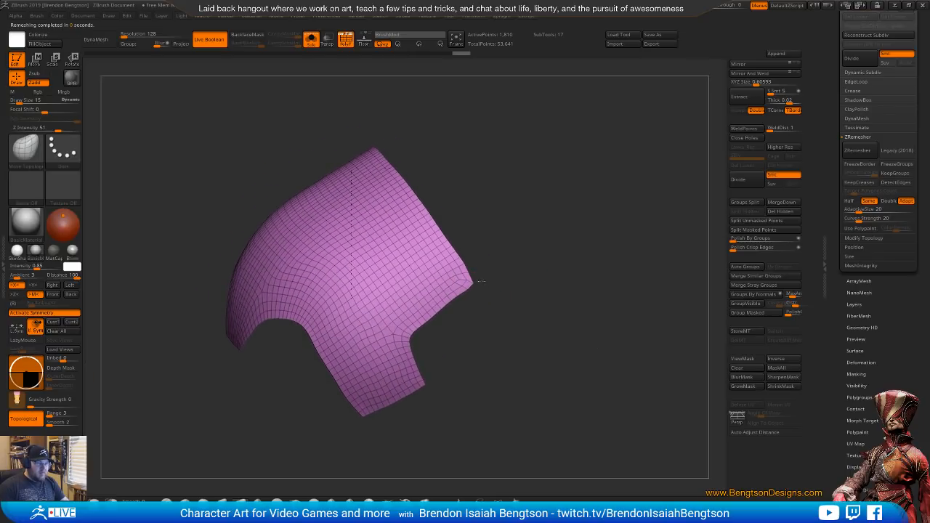
{"action": "left_click", "coordinate": [856, 151]}
{"action": "left_click_drag", "start_coordinate": [558, 361], "coordinate": [485, 287]}
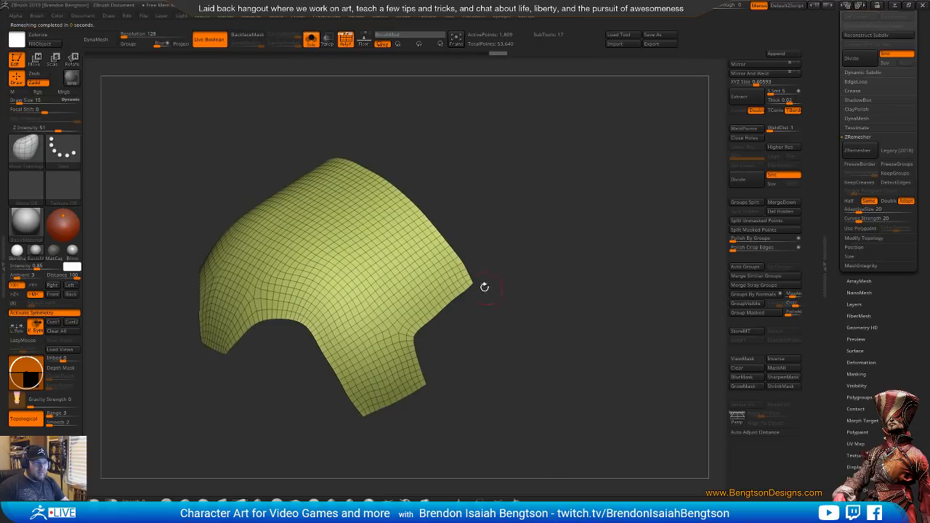
{"action": "left_click_drag", "start_coordinate": [559, 361], "coordinate": [607, 260]}
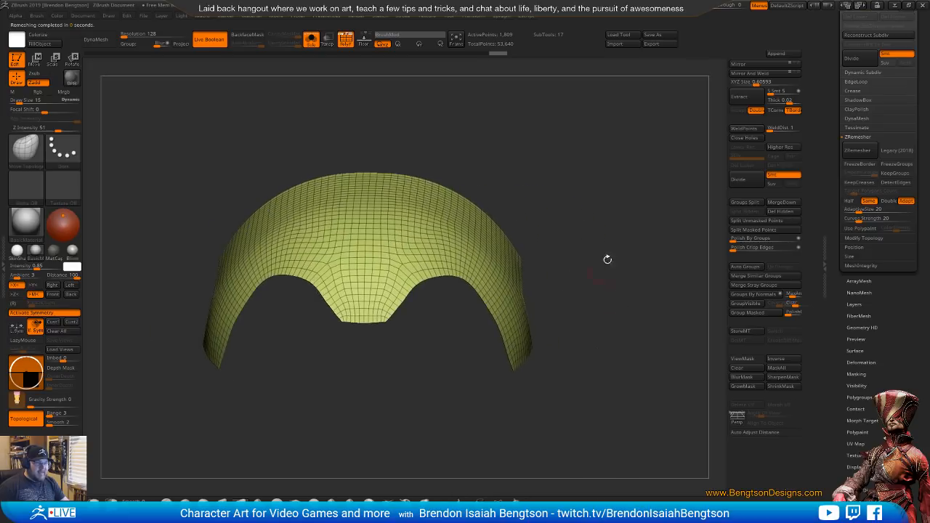
Remesh the shell with ZRemesher at Half the polygon count, and set the Move Topological draw size to 26
{"action": "left_click", "coordinate": [849, 201]}
{"action": "left_click", "coordinate": [857, 149]}
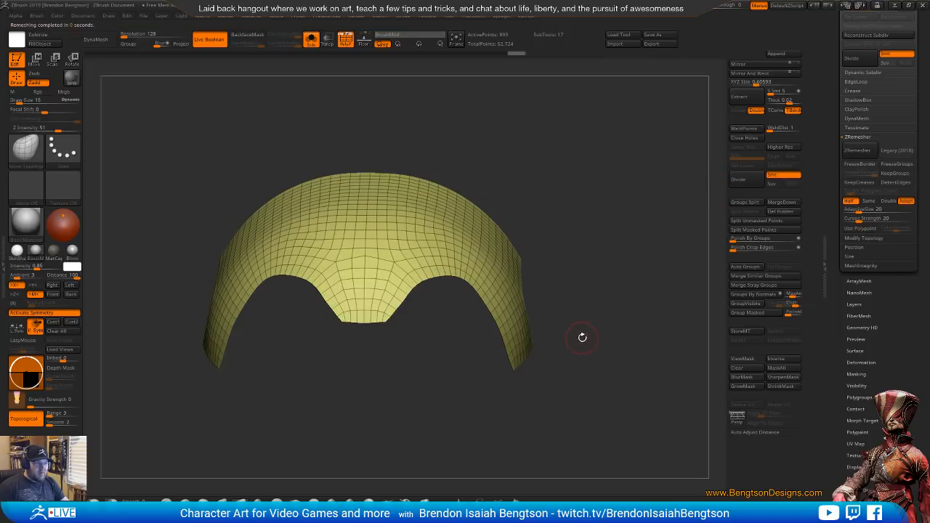
{"action": "left_click_drag", "start_coordinate": [582, 337], "coordinate": [548, 328]}
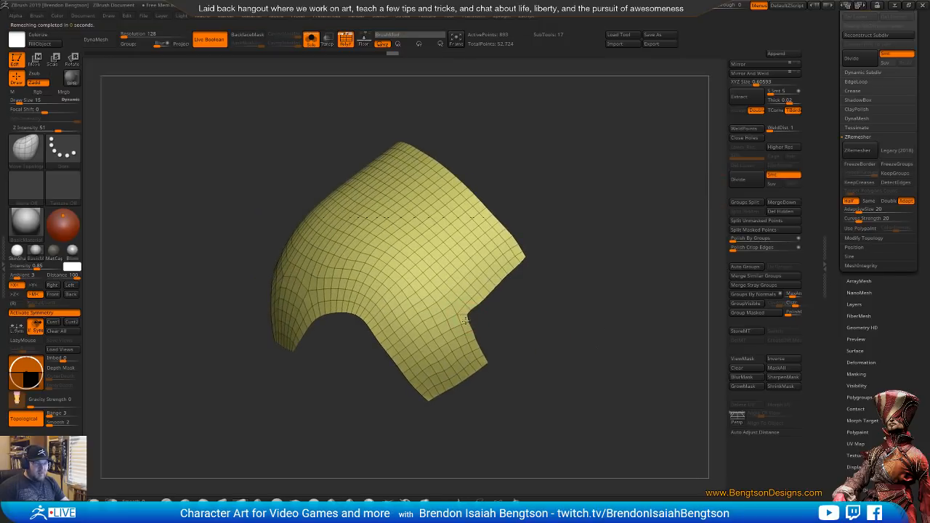
{"action": "key", "text": "space"}
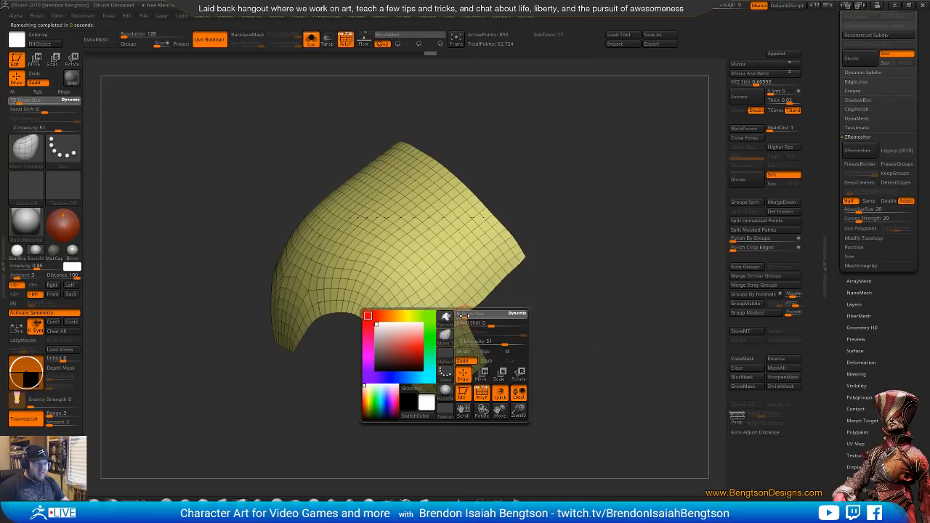
{"action": "left_click_drag", "start_coordinate": [466, 315], "coordinate": [463, 316]}
{"action": "key", "text": "space"}
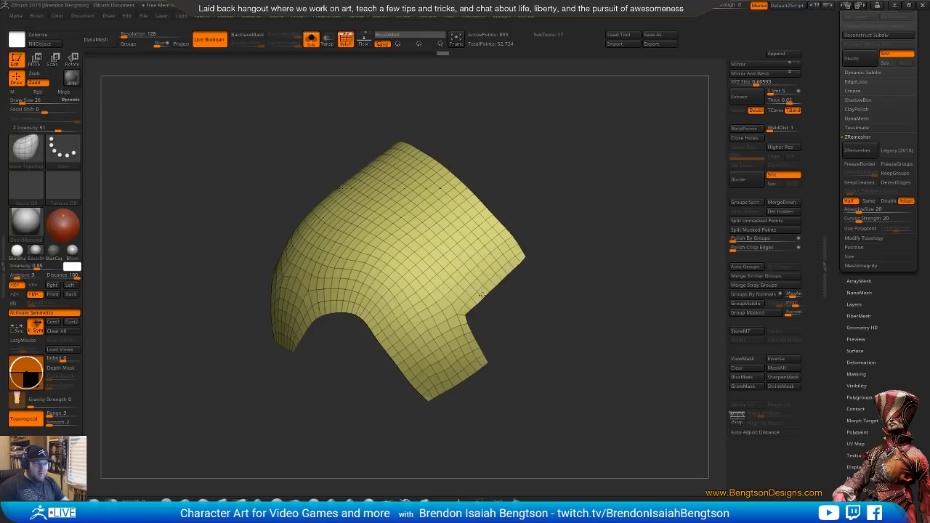
Carve symmetrical creases from the shell's rear edge down to the eye arches with the DamStandard brush
{"action": "mouse_move", "coordinate": [542, 313]}
{"action": "left_mouse_down"}
{"action": "mouse_move", "coordinate": [515, 266]}
{"action": "mouse_move", "coordinate": [616, 266]}
{"action": "mouse_move", "coordinate": [570, 271]}
{"action": "mouse_move", "coordinate": [540, 238]}
{"action": "mouse_move", "coordinate": [556, 285]}
{"action": "mouse_move", "coordinate": [627, 337]}
{"action": "mouse_move", "coordinate": [602, 312]}
{"action": "mouse_move", "coordinate": [606, 280]}
{"action": "mouse_move", "coordinate": [605, 288]}
{"action": "left_mouse_up"}
{"action": "key", "text": "b"}
{"action": "key", "text": "d"}
{"action": "key", "text": "s"}
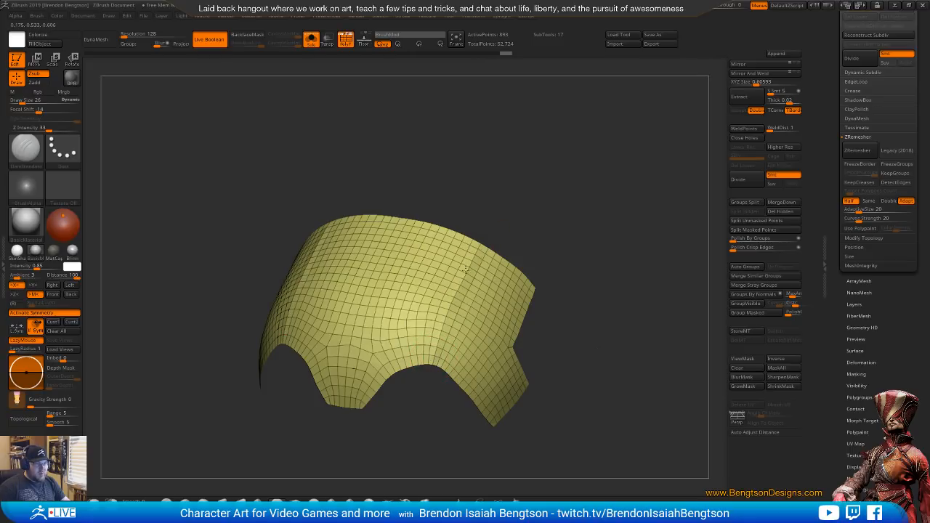
{"action": "left_click_drag", "start_coordinate": [466, 269], "coordinate": [439, 346]}
{"action": "left_click_drag", "start_coordinate": [455, 292], "coordinate": [428, 374]}
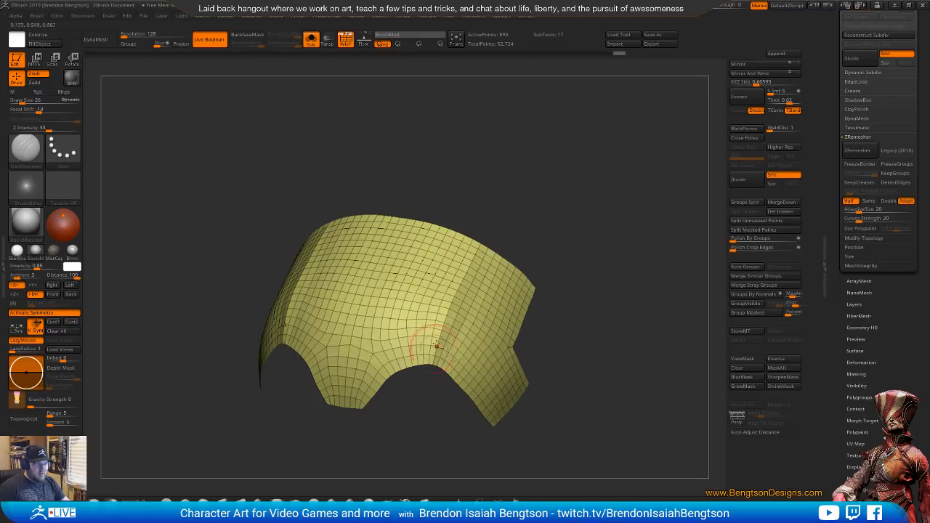
{"action": "mouse_move", "coordinate": [619, 269]}
{"action": "left_mouse_down"}
{"action": "mouse_move", "coordinate": [630, 226]}
{"action": "mouse_move", "coordinate": [602, 248]}
{"action": "left_mouse_up"}
{"action": "mouse_move", "coordinate": [601, 248]}
{"action": "left_mouse_down", "text": "alt"}
{"action": "mouse_move", "coordinate": [613, 301]}
{"action": "mouse_move", "coordinate": [635, 235]}
{"action": "mouse_move", "coordinate": [614, 280]}
{"action": "left_mouse_up", "text": "alt"}
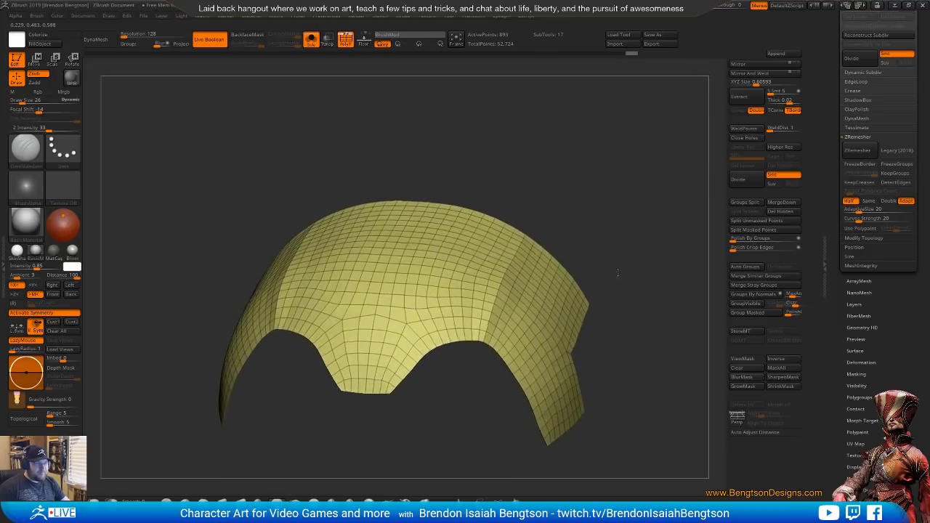
Flatten the top of the shell between the creases with the hPolish brush at draw size 45
{"action": "key", "text": "b"}
{"action": "key", "text": "h"}
{"action": "key", "text": "p"}
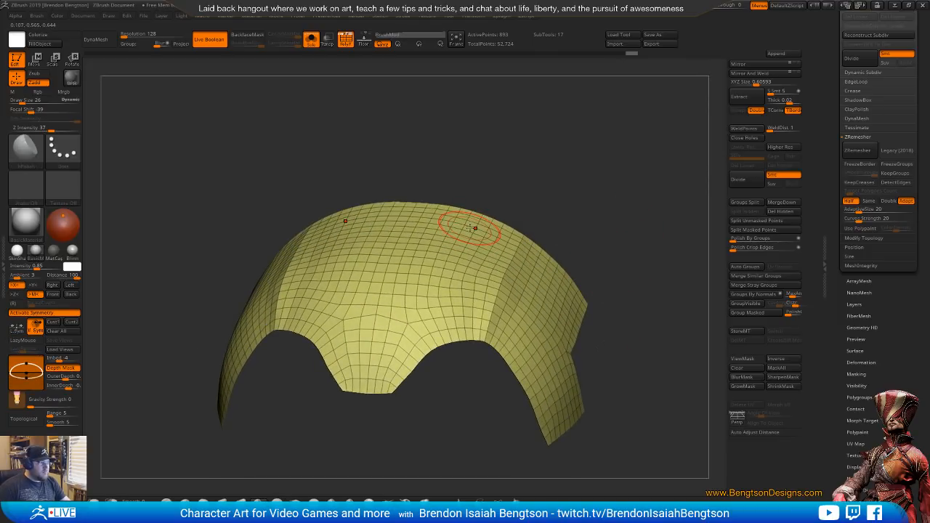
{"action": "key", "text": "space"}
{"action": "left_click_drag", "start_coordinate": [472, 228], "coordinate": [484, 231]}
{"action": "left_click_drag", "start_coordinate": [401, 234], "coordinate": [358, 239]}
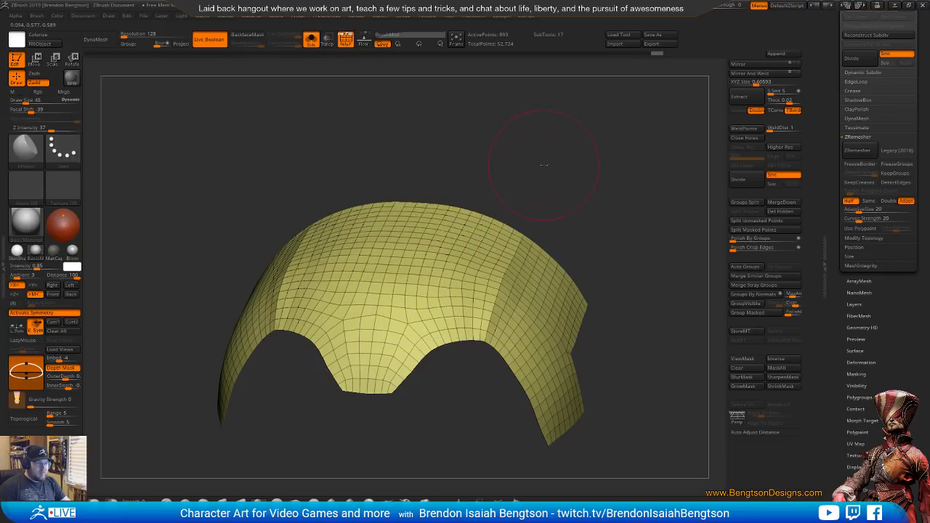
{"action": "mouse_move", "coordinate": [544, 165]}
{"action": "left_mouse_down"}
{"action": "mouse_move", "coordinate": [523, 141]}
{"action": "mouse_move", "coordinate": [581, 174]}
{"action": "mouse_move", "coordinate": [461, 253]}
{"action": "mouse_move", "coordinate": [448, 229]}
{"action": "left_mouse_up"}
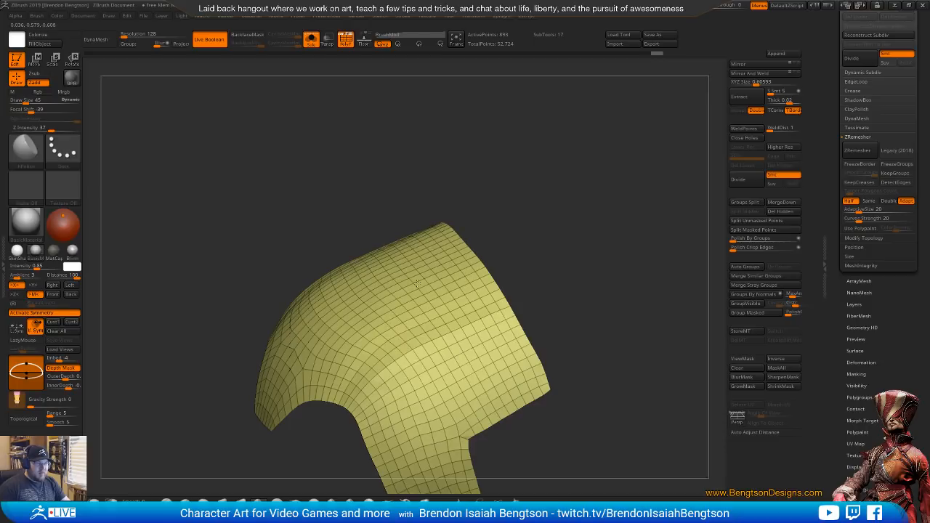
Turn off the polyframe and polish the side flaps and front of the shell into flatter planes
{"action": "key", "text": "shift+f"}
{"action": "left_click_drag", "start_coordinate": [598, 232], "coordinate": [566, 140], "text": "alt"}
{"action": "mouse_move", "coordinate": [566, 139]}
{"action": "left_mouse_down"}
{"action": "mouse_move", "coordinate": [606, 223]}
{"action": "mouse_move", "coordinate": [604, 231]}
{"action": "mouse_move", "coordinate": [577, 225]}
{"action": "mouse_move", "coordinate": [589, 201]}
{"action": "mouse_move", "coordinate": [590, 302]}
{"action": "mouse_move", "coordinate": [576, 193]}
{"action": "mouse_move", "coordinate": [516, 233]}
{"action": "left_mouse_up"}
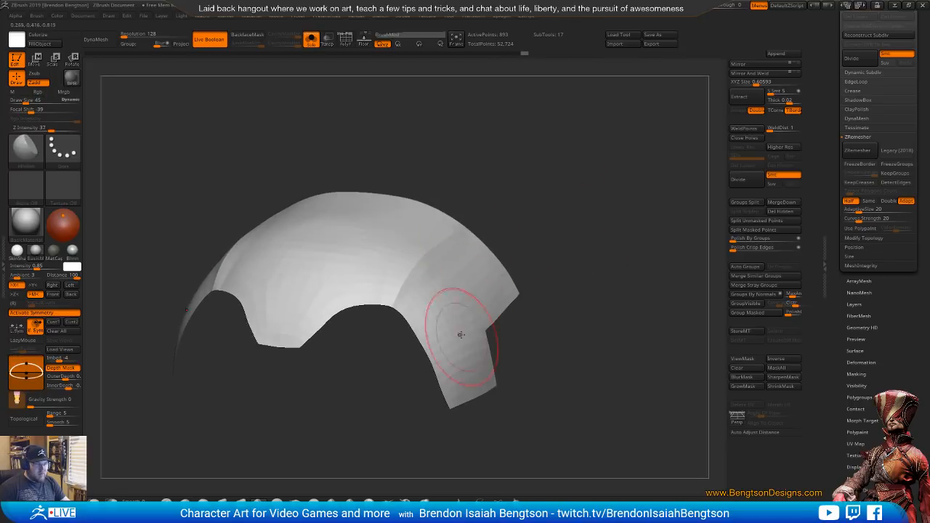
{"action": "mouse_move", "coordinate": [594, 233]}
{"action": "left_mouse_down"}
{"action": "mouse_move", "coordinate": [609, 213]}
{"action": "mouse_move", "coordinate": [587, 224]}
{"action": "mouse_move", "coordinate": [586, 249]}
{"action": "mouse_move", "coordinate": [574, 255]}
{"action": "left_mouse_up"}
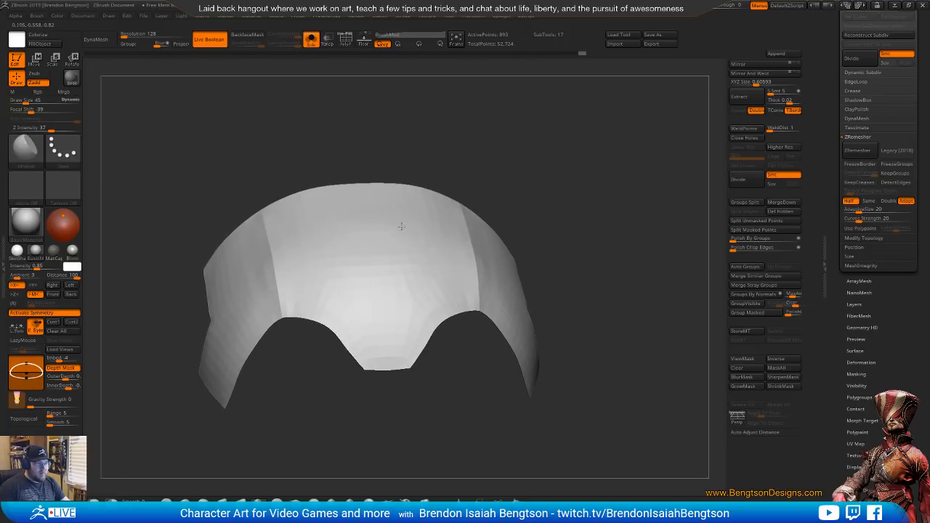
{"action": "left_click_drag", "start_coordinate": [478, 175], "coordinate": [255, 210]}
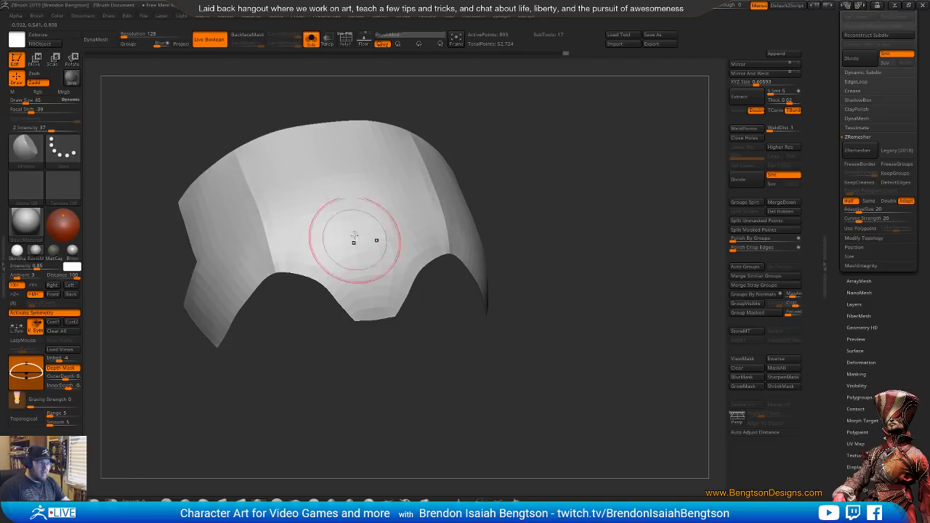
{"action": "mouse_move", "coordinate": [467, 385]}
{"action": "left_mouse_down", "text": "shift"}
{"action": "mouse_move", "coordinate": [462, 359]}
{"action": "mouse_move", "coordinate": [462, 369]}
{"action": "left_mouse_up", "text": "shift"}
{"action": "left_click_drag", "start_coordinate": [461, 409], "coordinate": [446, 386], "text": "shift"}
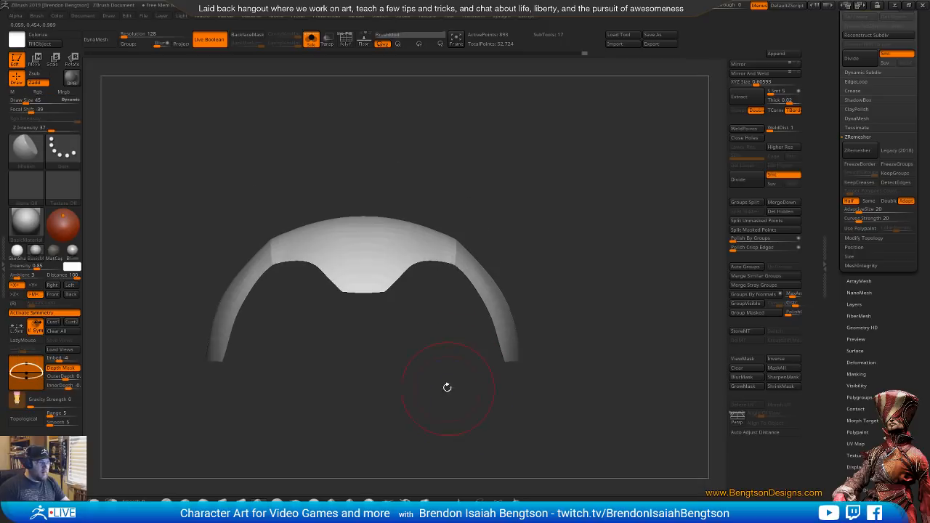
Turn the polyframe back on and pull the eye arches' inner edges into shape with Move Topological at draw size 23
{"action": "left_click_drag", "start_coordinate": [471, 317], "coordinate": [481, 247]}
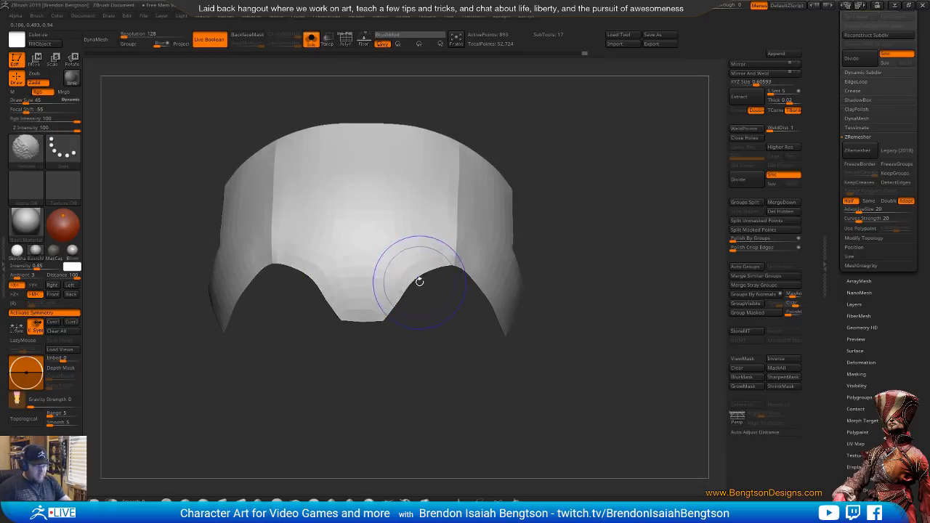
{"action": "key", "text": "shift+f"}
{"action": "key", "text": "space"}
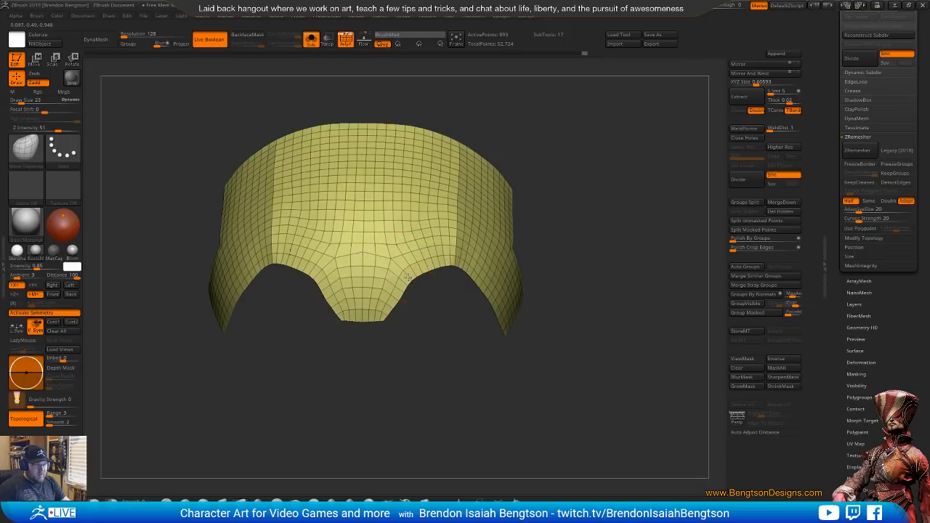
{"action": "left_click_drag", "start_coordinate": [427, 270], "coordinate": [428, 264]}
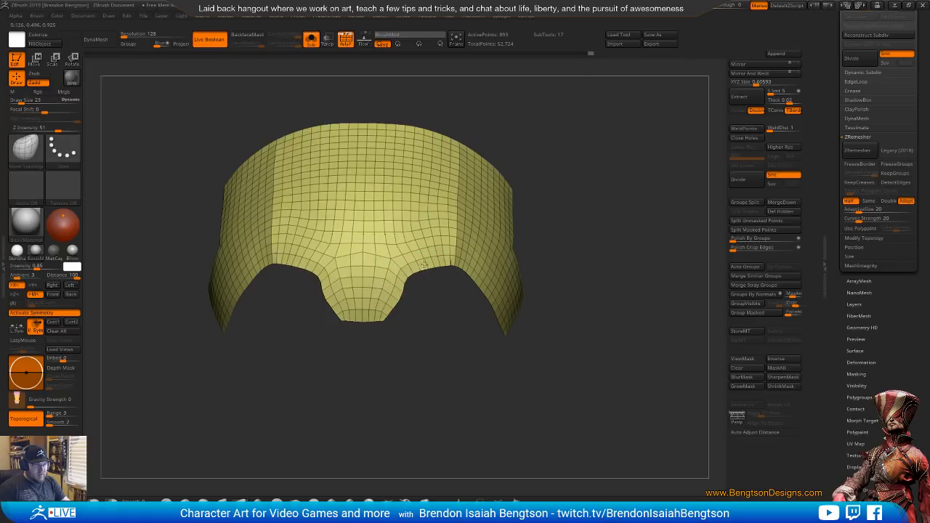
Straighten the nose guard's sides and tighten the eye arches' inner corners with Move Topological, reducing the draw size to 15
{"action": "left_click_drag", "start_coordinate": [403, 297], "coordinate": [392, 302]}
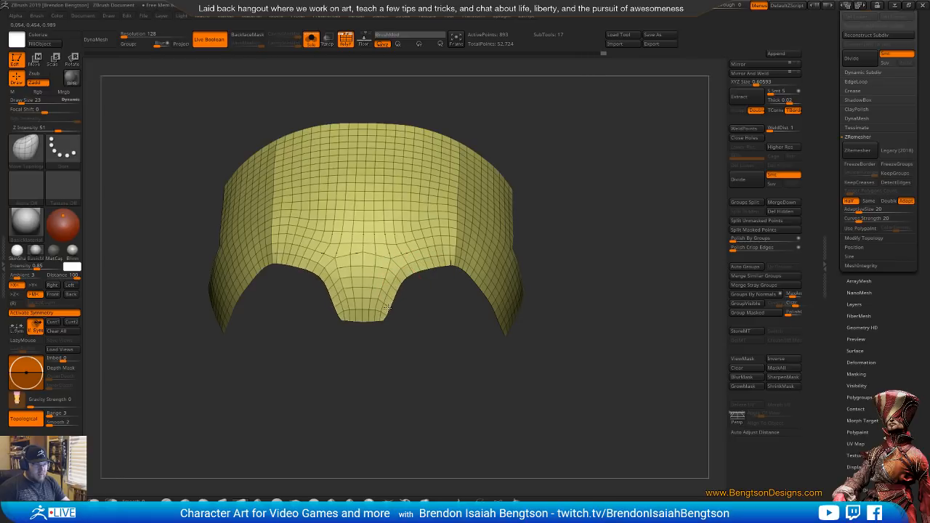
{"action": "key", "text": "space"}
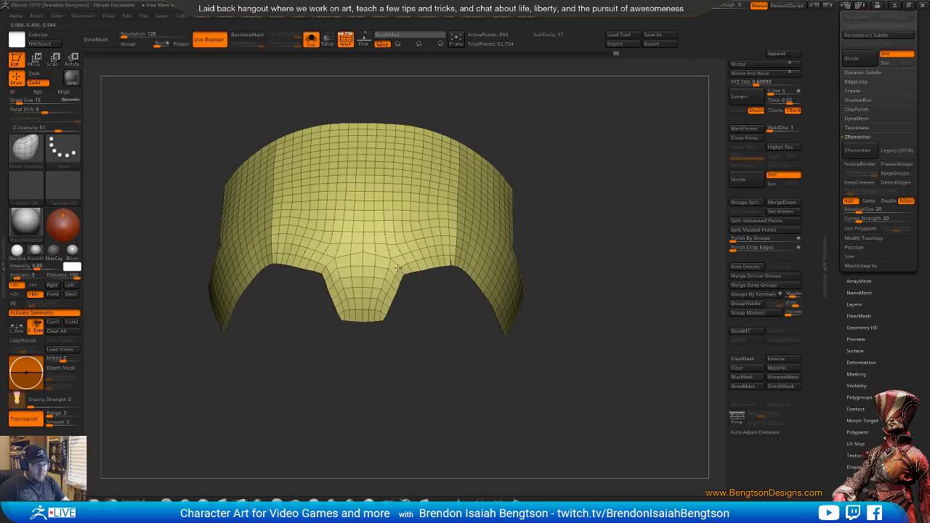
{"action": "left_click_drag", "start_coordinate": [414, 336], "coordinate": [422, 370]}
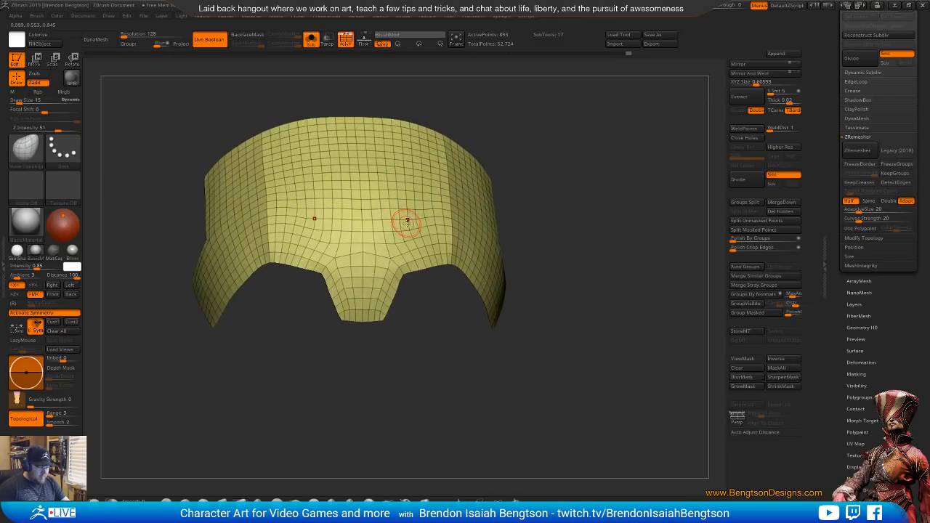
{"action": "left_click_drag", "start_coordinate": [523, 181], "coordinate": [409, 262]}
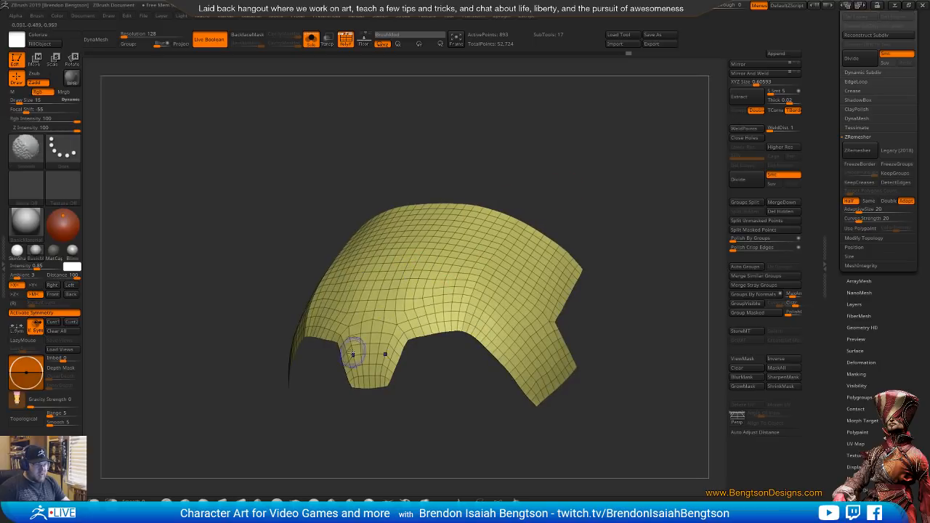
Lower the Smooth brush's intensity to 8 and gently smooth the front and brow surfaces of the head shell
{"action": "key", "text": "space"}
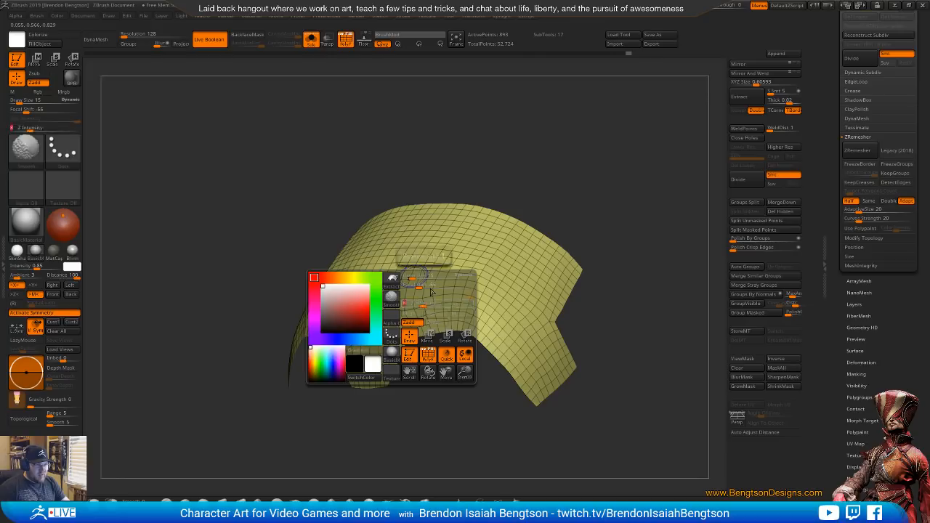
{"action": "right_click_drag", "start_coordinate": [427, 255], "coordinate": [430, 294]}
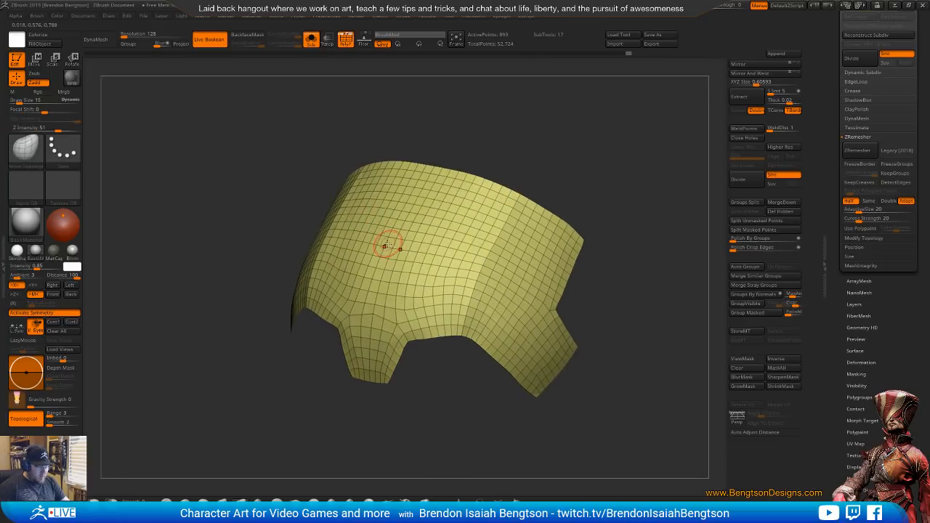
{"action": "key", "text": "shift"}
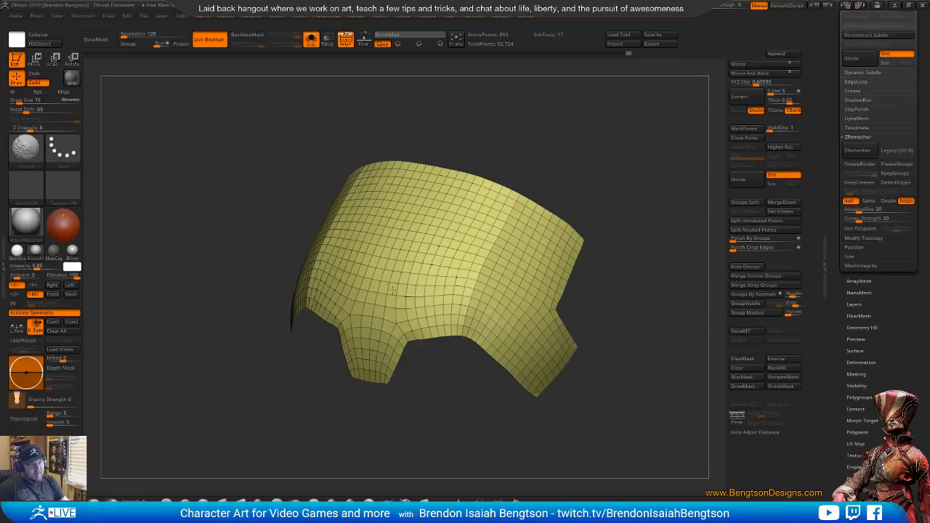
{"action": "mouse_move", "coordinate": [623, 252]}
{"action": "left_mouse_down"}
{"action": "mouse_move", "coordinate": [619, 174]}
{"action": "mouse_move", "coordinate": [610, 206]}
{"action": "left_mouse_up"}
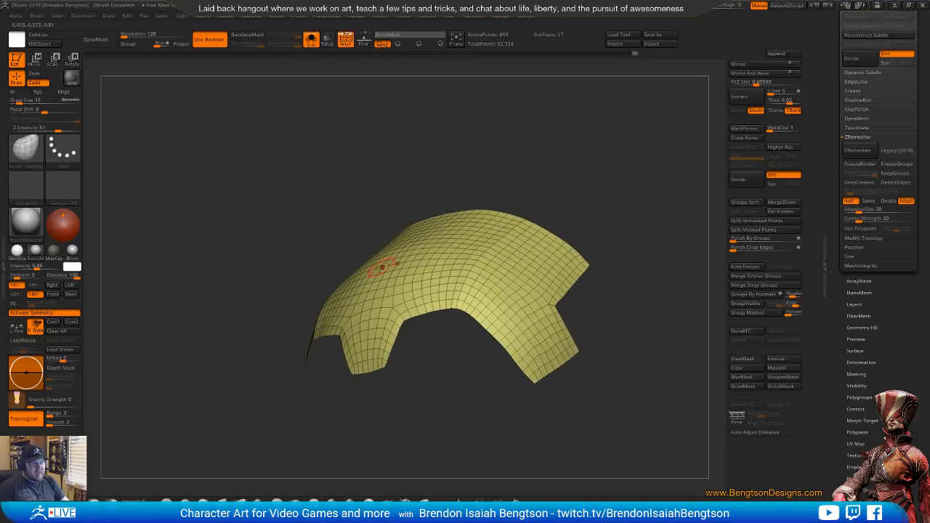
{"action": "left_click_drag", "start_coordinate": [436, 187], "coordinate": [426, 222]}
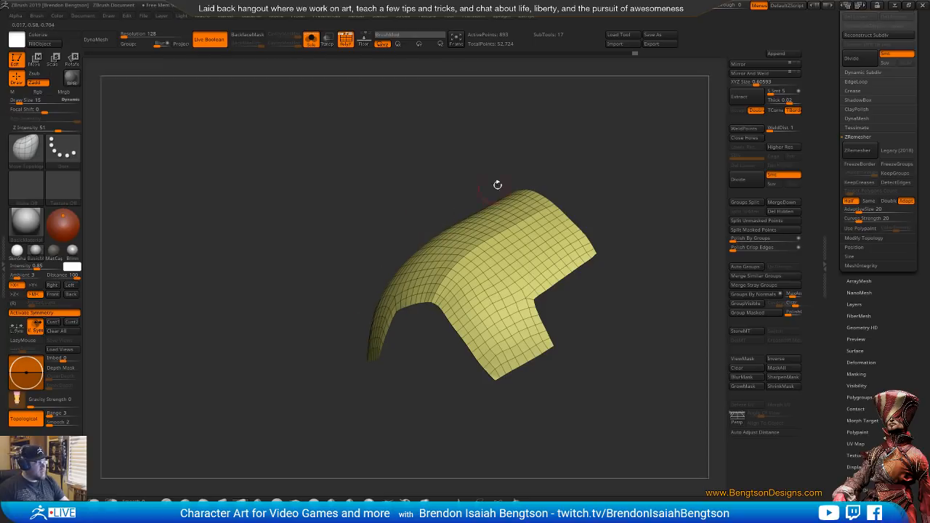
{"action": "mouse_move", "coordinate": [498, 185]}
{"action": "left_mouse_down"}
{"action": "mouse_move", "coordinate": [558, 109]}
{"action": "mouse_move", "coordinate": [593, 148]}
{"action": "mouse_move", "coordinate": [517, 240]}
{"action": "mouse_move", "coordinate": [538, 230]}
{"action": "left_mouse_up"}
{"action": "key", "text": "shift"}
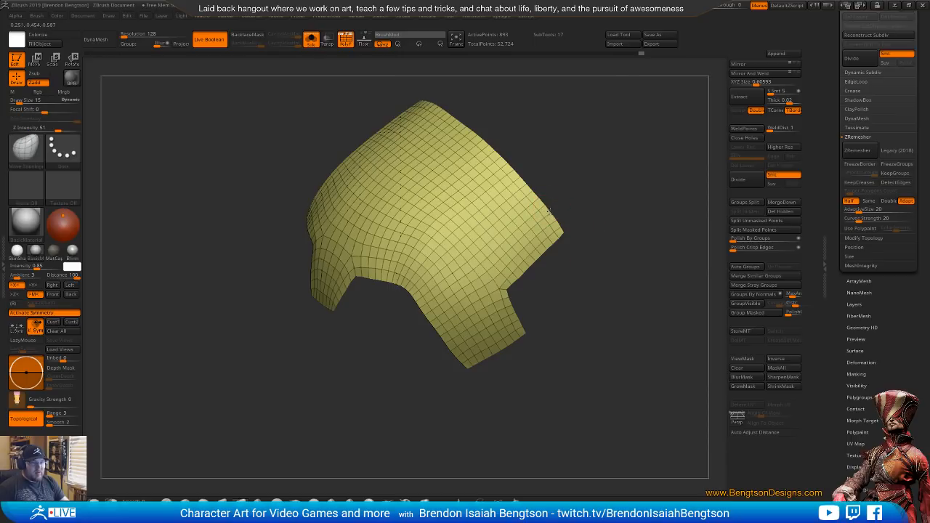
{"action": "left_click_drag", "start_coordinate": [593, 301], "coordinate": [470, 311], "text": "alt"}
Bring the full model back, center the gizmo on the head sphere with symmetry off, and narrow the sphere horizontally
{"action": "key", "text": "alt+s"}
{"action": "left_click", "coordinate": [406, 334], "text": "alt"}
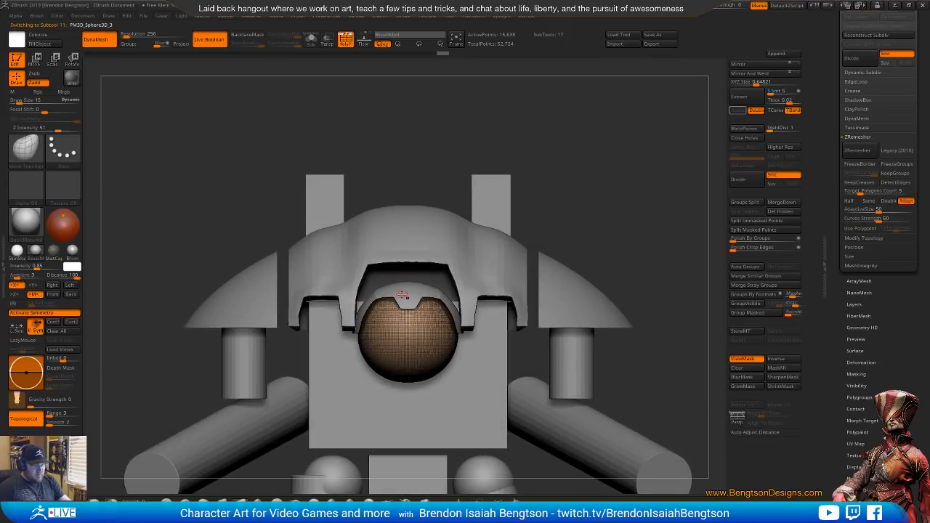
{"action": "key", "text": "w"}
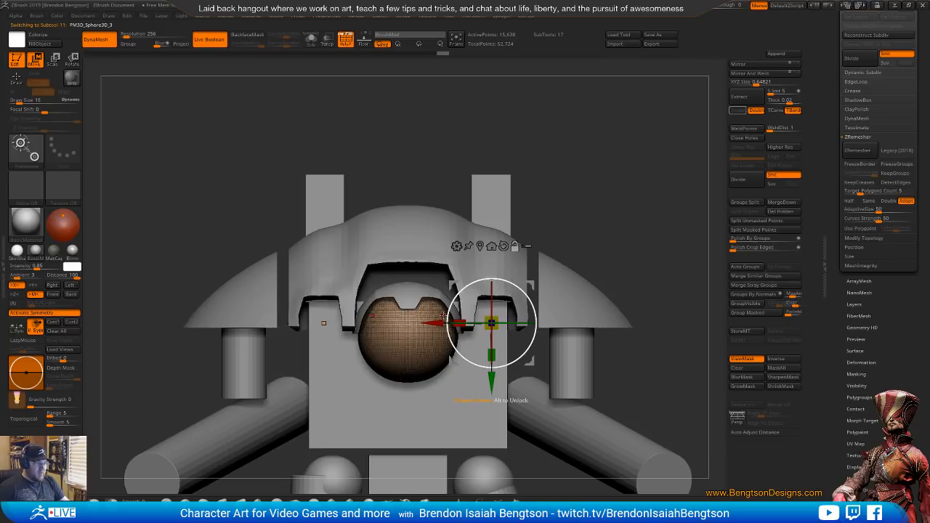
{"action": "left_click_drag", "start_coordinate": [438, 322], "coordinate": [391, 322], "text": "alt"}
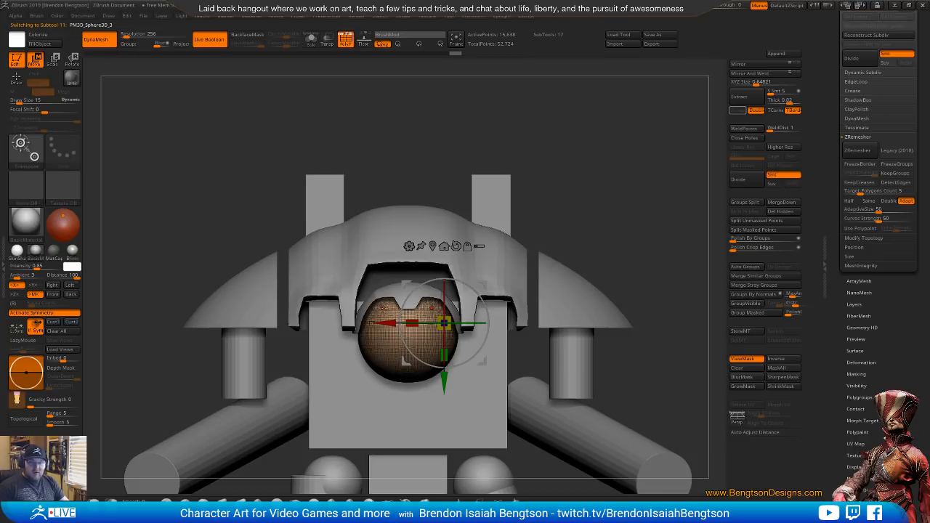
{"action": "left_click_drag", "start_coordinate": [558, 197], "coordinate": [536, 161], "text": "alt"}
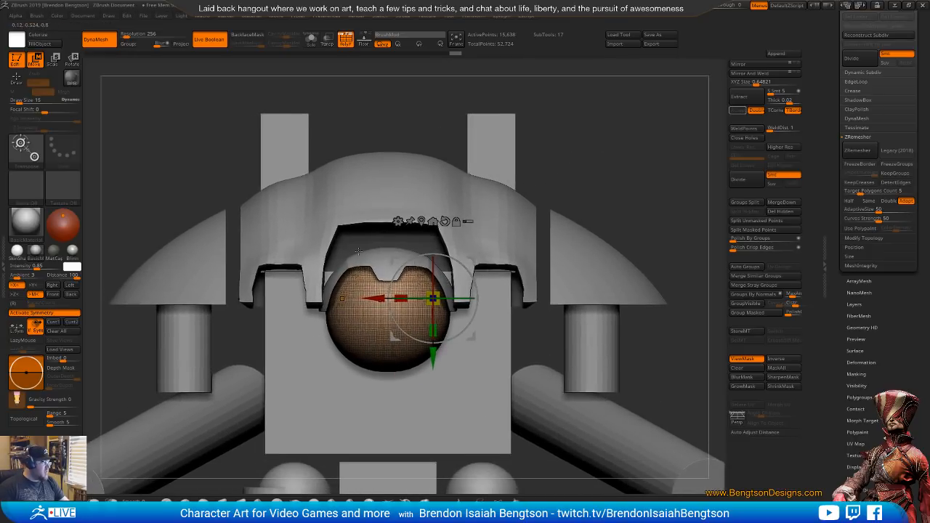
{"action": "key", "text": "x"}
{"action": "left_click", "coordinate": [421, 221], "text": "alt"}
{"action": "left_click_drag", "start_coordinate": [388, 269], "coordinate": [390, 269]}
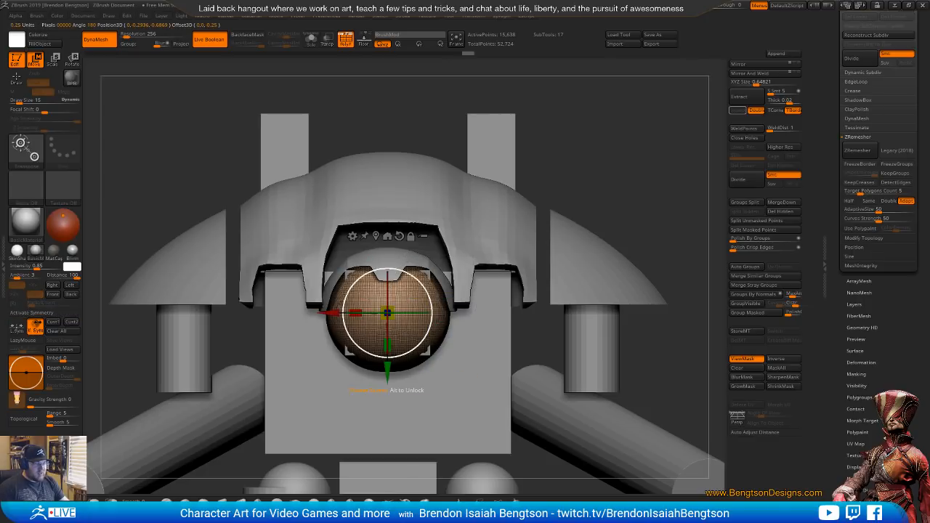
{"action": "left_click_drag", "start_coordinate": [354, 314], "coordinate": [374, 314]}
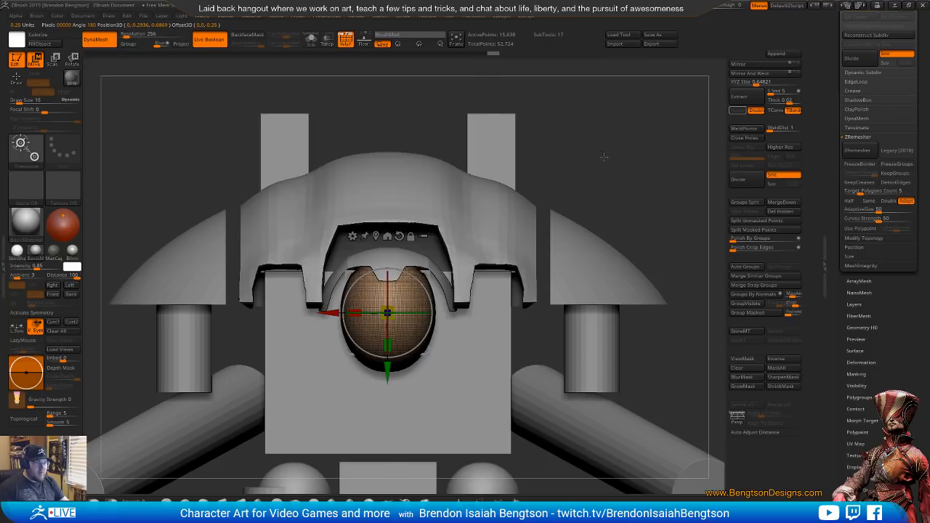
Set See-through to 37 and line the model up with the Imperial Knight reference image behind the window
{"action": "left_click_drag", "start_coordinate": [603, 156], "coordinate": [679, 32], "text": "alt"}
{"action": "left_click_drag", "start_coordinate": [715, 8], "coordinate": [723, 9]}
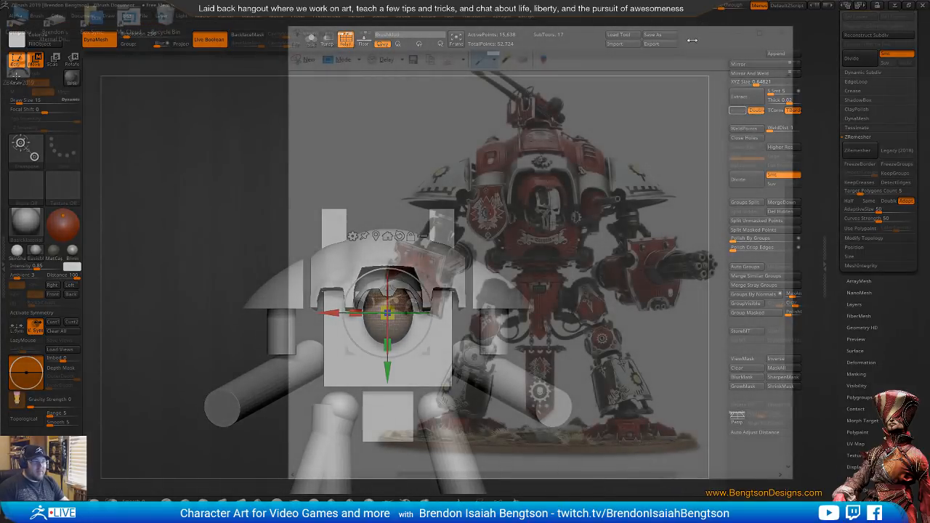
{"action": "left_click_drag", "start_coordinate": [556, 345], "coordinate": [705, 239], "text": "alt"}
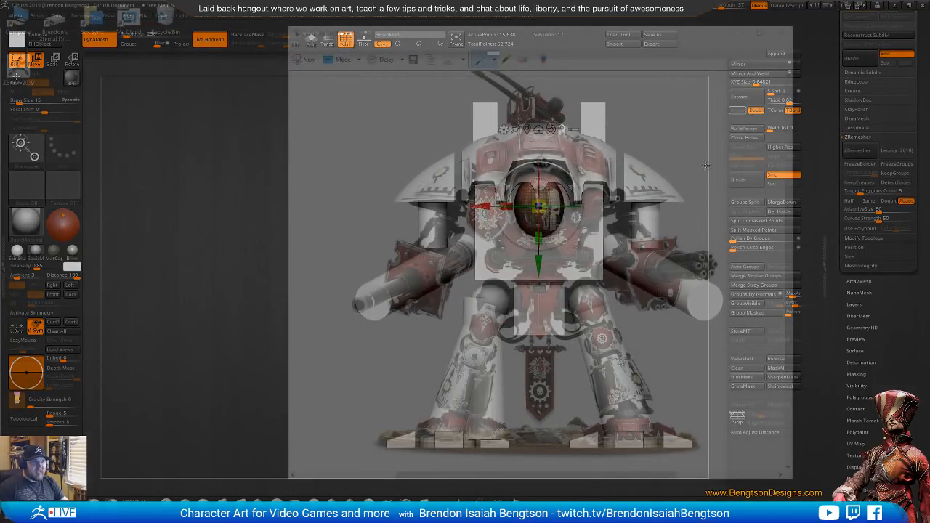
{"action": "left_click_drag", "start_coordinate": [705, 165], "coordinate": [688, 135]}
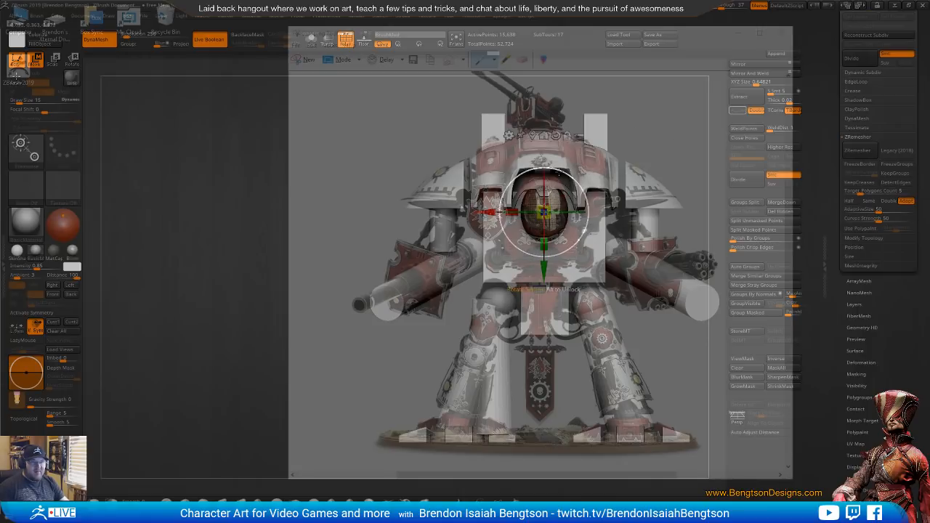
Select the head shell, turn off symmetry, and scale its width and height to match the helmet in the reference image
{"action": "key", "text": "q"}
{"action": "left_click", "coordinate": [560, 185], "text": "alt"}
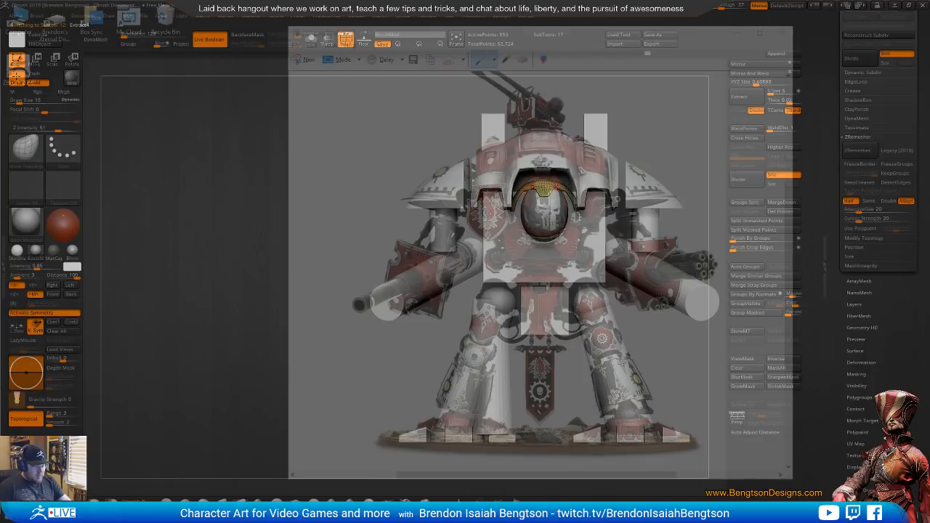
{"action": "key", "text": "w"}
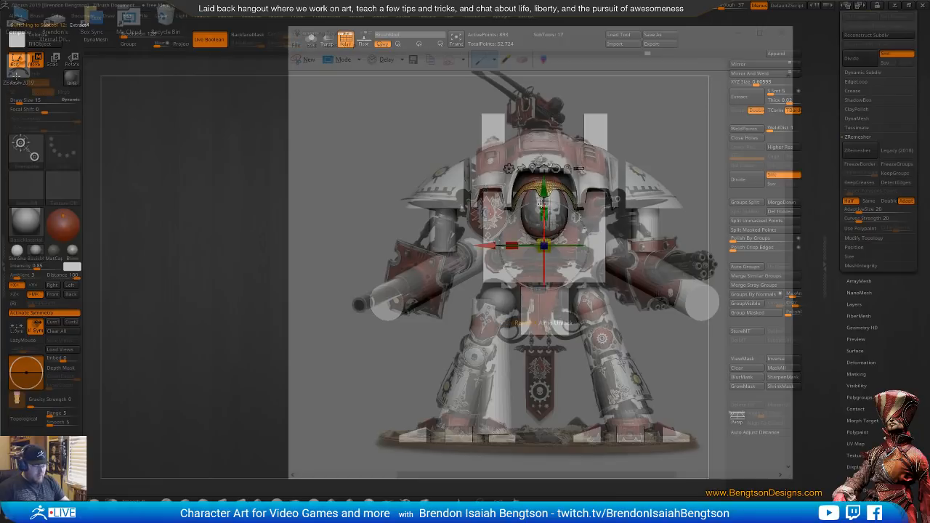
{"action": "key", "text": "x"}
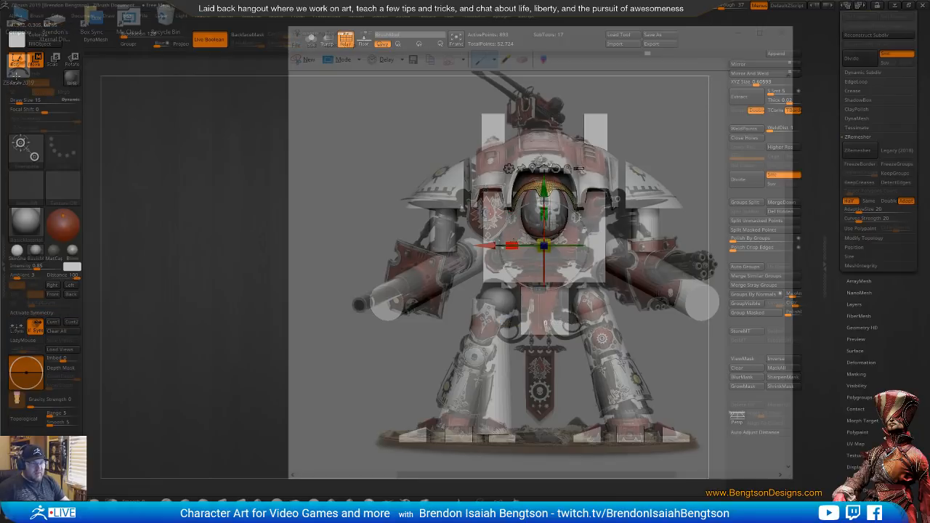
{"action": "left_click_drag", "start_coordinate": [512, 245], "coordinate": [519, 244]}
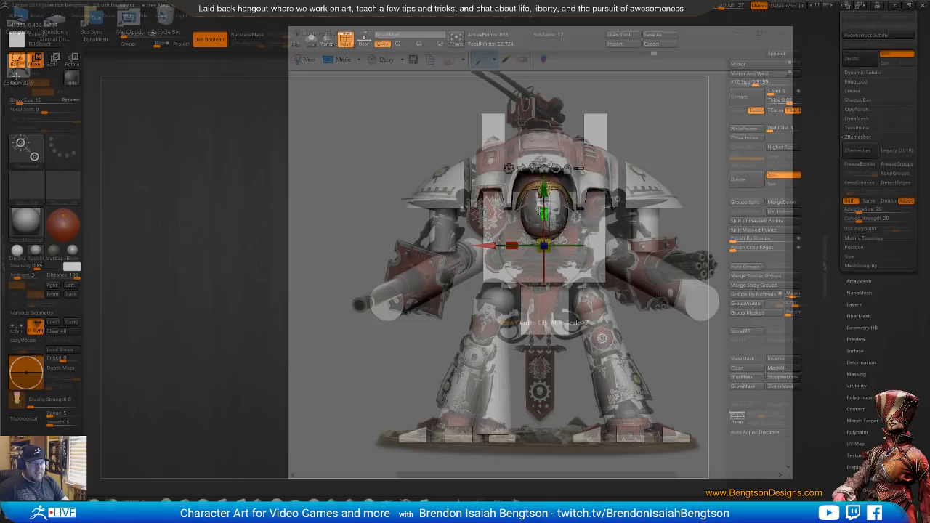
{"action": "left_click_drag", "start_coordinate": [542, 213], "coordinate": [541, 209]}
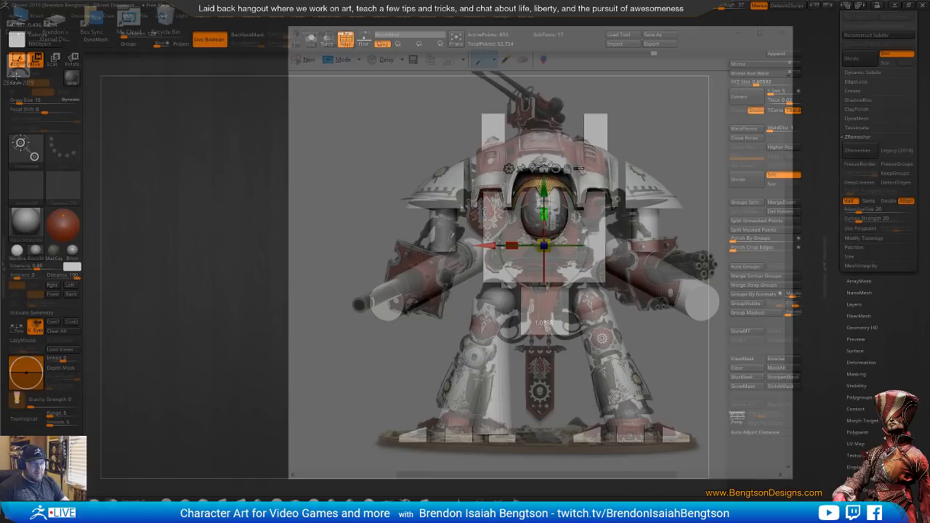
{"action": "left_click_drag", "start_coordinate": [513, 243], "coordinate": [521, 240]}
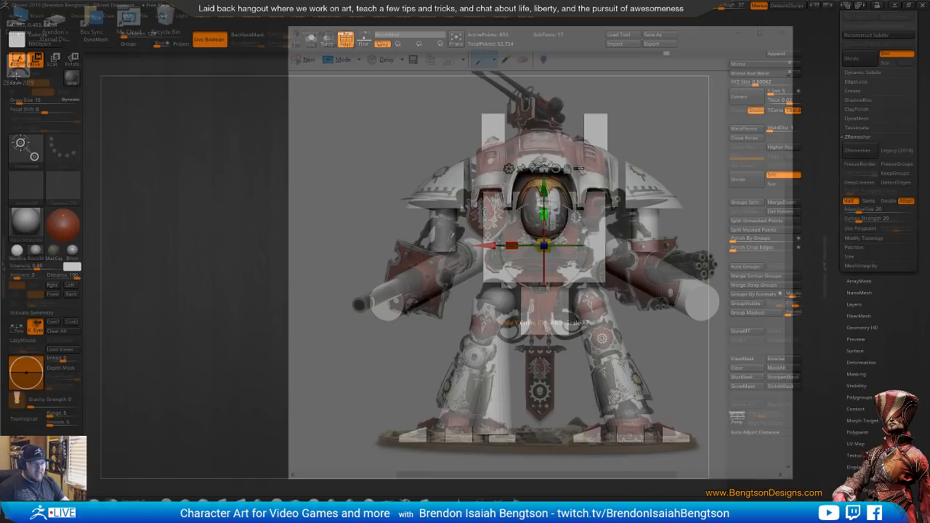
{"action": "left_click_drag", "start_coordinate": [541, 210], "coordinate": [543, 210]}
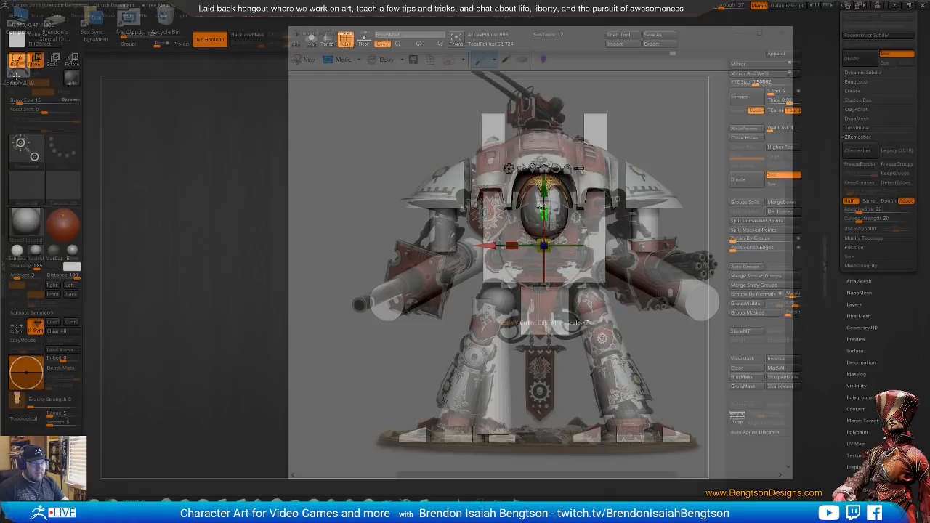
{"action": "key", "text": "q"}
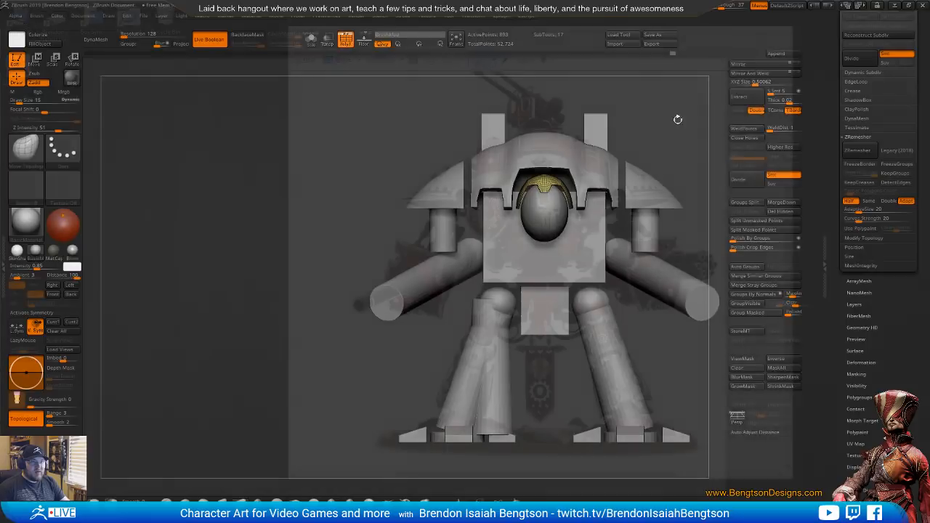
Turn the window's see-through off and check the resized head shell from an angle and from the front
{"action": "left_click_drag", "start_coordinate": [676, 116], "coordinate": [618, 158]}
{"action": "left_click_drag", "start_coordinate": [722, 6], "coordinate": [711, 9]}
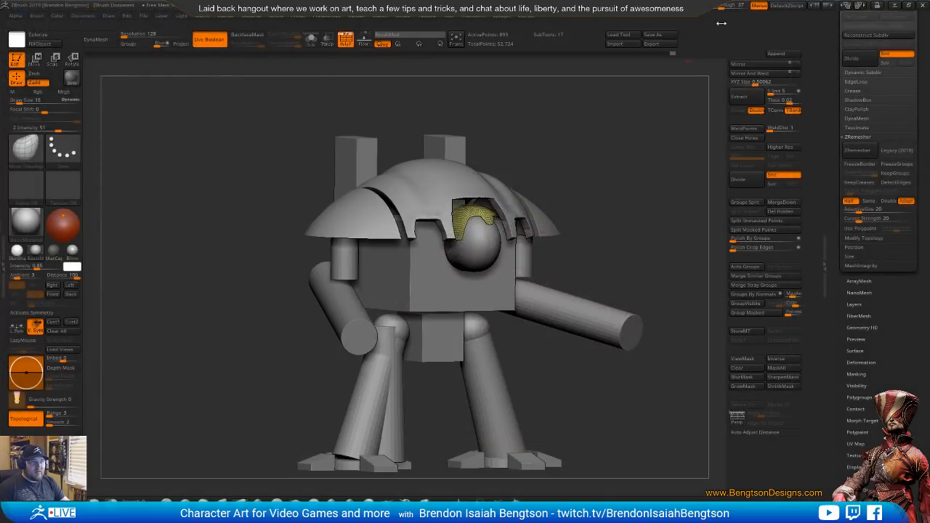
{"action": "left_click_drag", "start_coordinate": [619, 172], "coordinate": [630, 230], "text": "alt"}
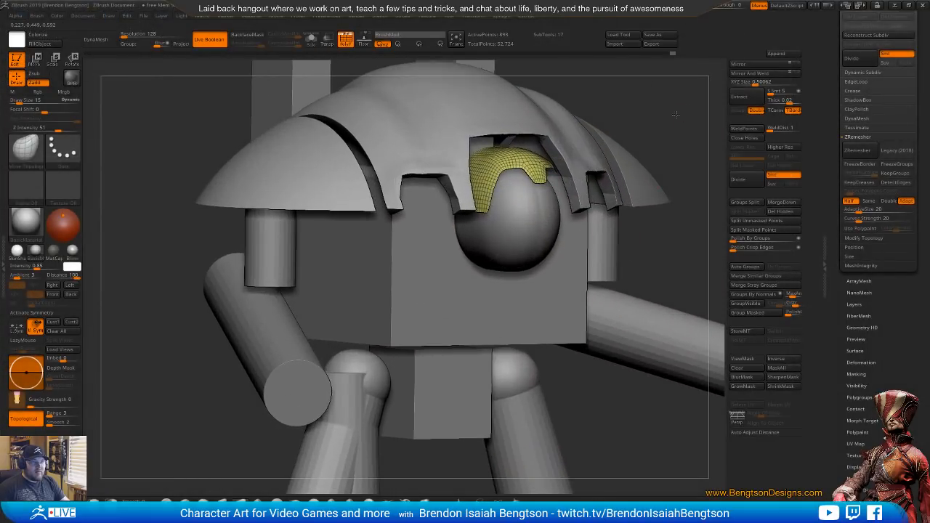
{"action": "left_click_drag", "start_coordinate": [676, 115], "coordinate": [602, 166], "text": "alt"}
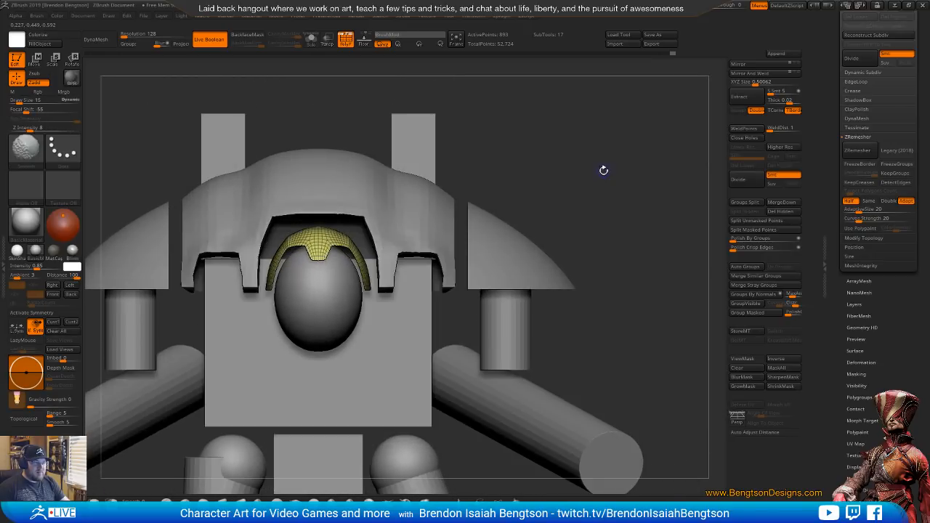
Fine-tune the fit of the yellow head shell around the sphere by narrowing it slightly in width
{"action": "key", "text": "ctrl"}
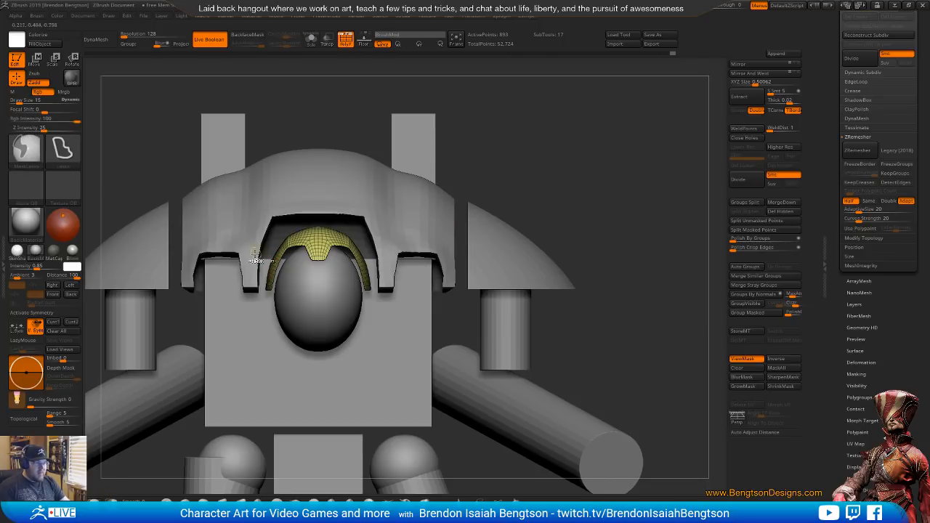
{"action": "mouse_move", "coordinate": [251, 260]}
{"action": "left_mouse_down", "text": "ctrl"}
{"action": "mouse_move", "coordinate": [421, 215]}
{"action": "mouse_move", "coordinate": [431, 258]}
{"action": "left_mouse_up", "text": "ctrl"}
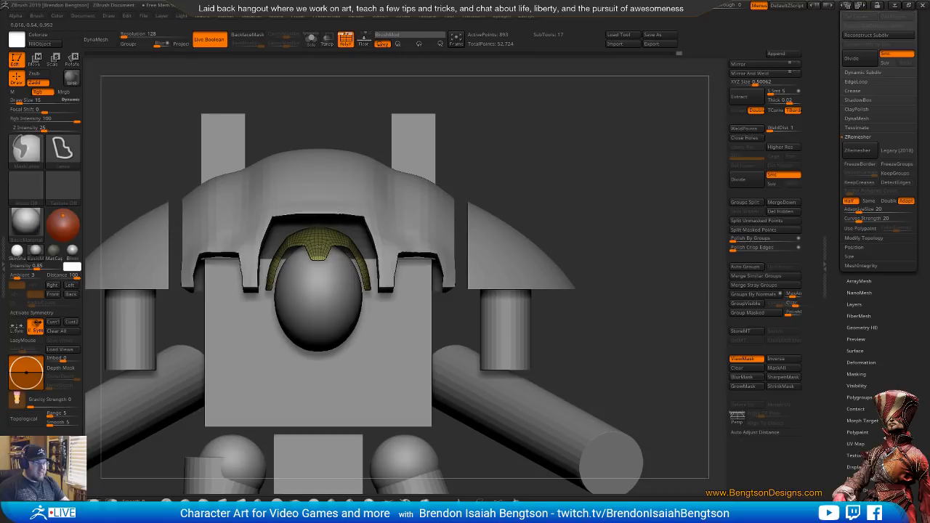
{"action": "left_click", "coordinate": [534, 160], "text": "ctrl"}
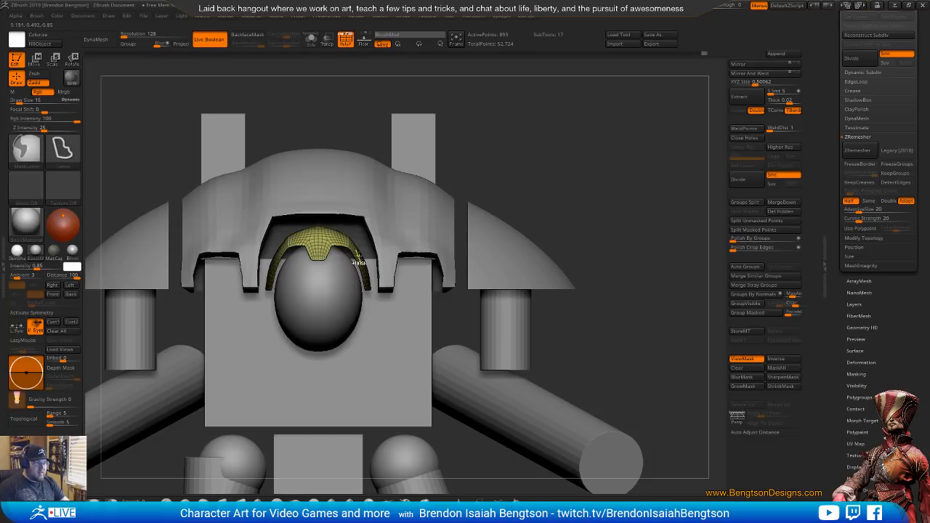
{"action": "left_click", "coordinate": [563, 180], "text": "ctrl"}
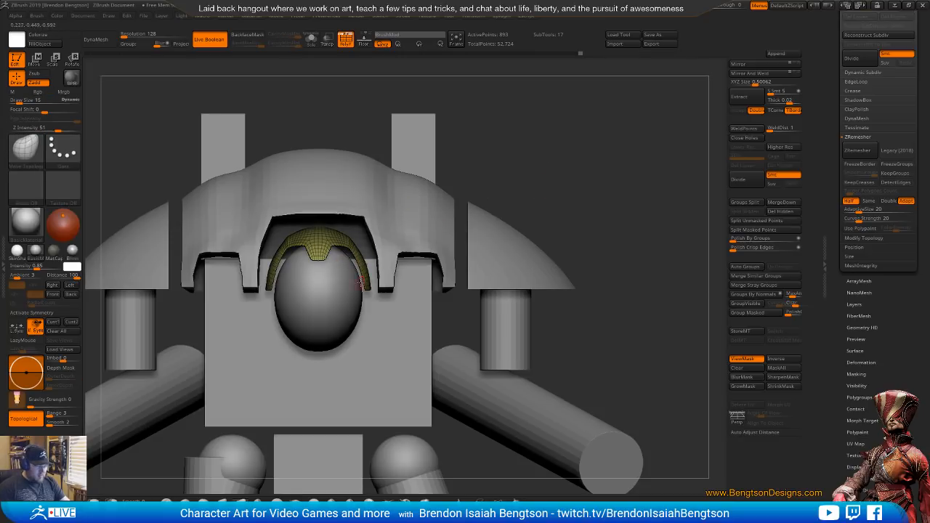
{"action": "key", "text": "w"}
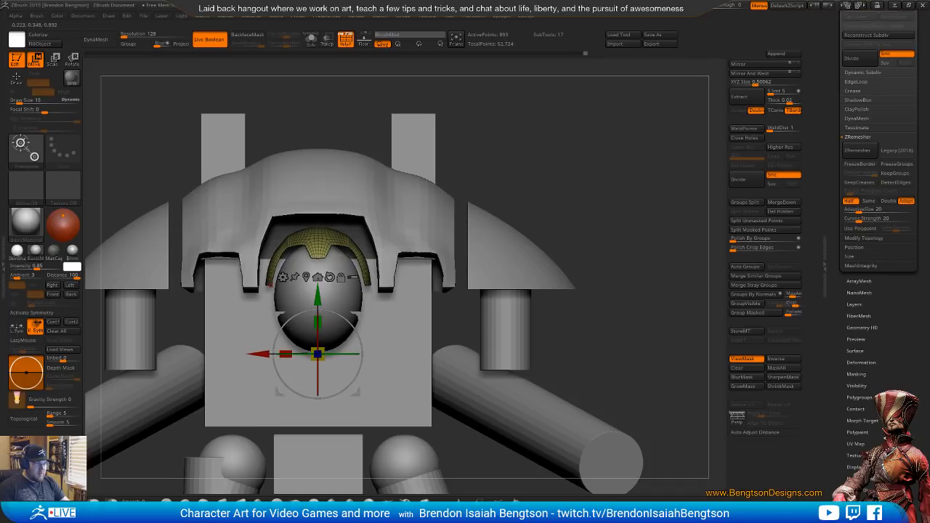
{"action": "left_click_drag", "start_coordinate": [290, 350], "coordinate": [288, 350]}
{"action": "key", "text": "q"}
{"action": "mouse_move", "coordinate": [566, 174]}
{"action": "left_mouse_down", "text": "ctrl"}
{"action": "mouse_move", "coordinate": [577, 157]}
{"action": "mouse_move", "coordinate": [542, 193]}
{"action": "mouse_move", "coordinate": [578, 198]}
{"action": "mouse_move", "coordinate": [552, 193]}
{"action": "mouse_move", "coordinate": [552, 214]}
{"action": "mouse_move", "coordinate": [538, 210]}
{"action": "mouse_move", "coordinate": [574, 175]}
{"action": "left_mouse_up", "text": "ctrl"}
Duplicate the head shell subtool, move the hidden backup down the subtool list, and select the visible copy
{"action": "left_click_drag", "start_coordinate": [832, 135], "coordinate": [834, 195]}
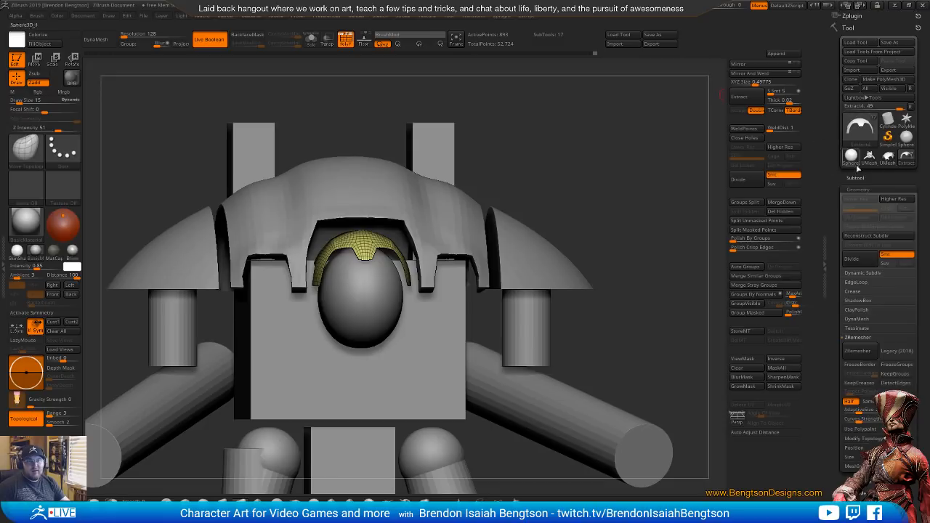
{"action": "left_click", "coordinate": [855, 175]}
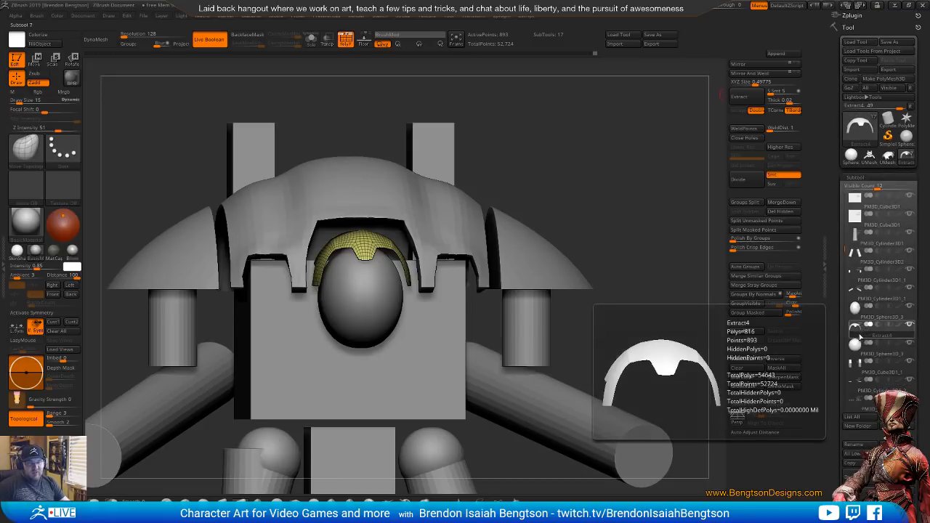
{"action": "mouse_move", "coordinate": [862, 332]}
{"action": "left_click_drag", "start_coordinate": [863, 332], "coordinate": [877, 380], "text": "ctrl"}
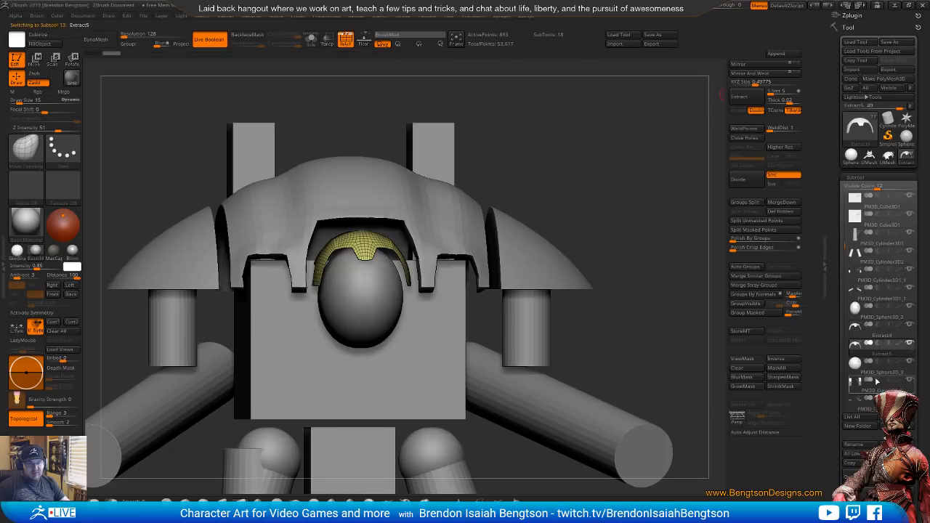
{"action": "left_click", "coordinate": [862, 333]}
{"action": "key", "text": "ctrl+shift+Down"}
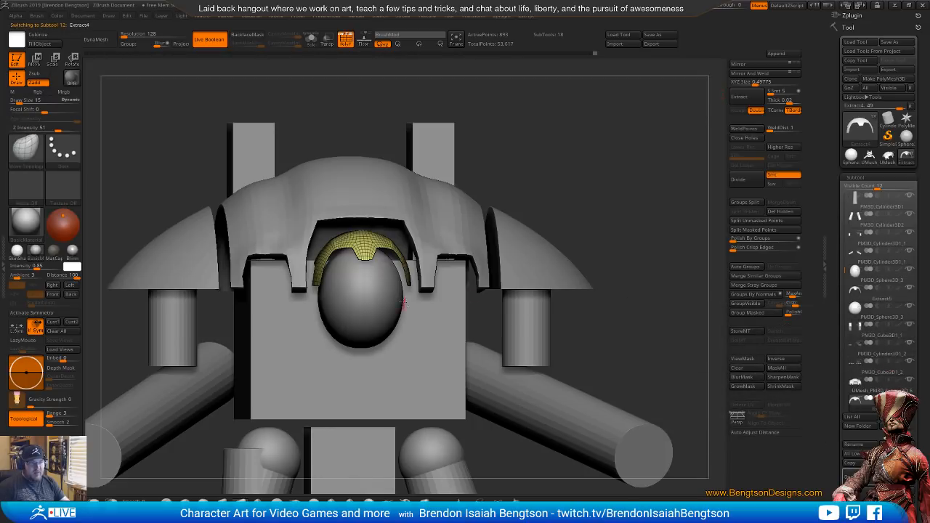
{"action": "left_click", "coordinate": [421, 219], "text": "alt"}
{"action": "left_click", "coordinate": [380, 240], "text": "alt"}
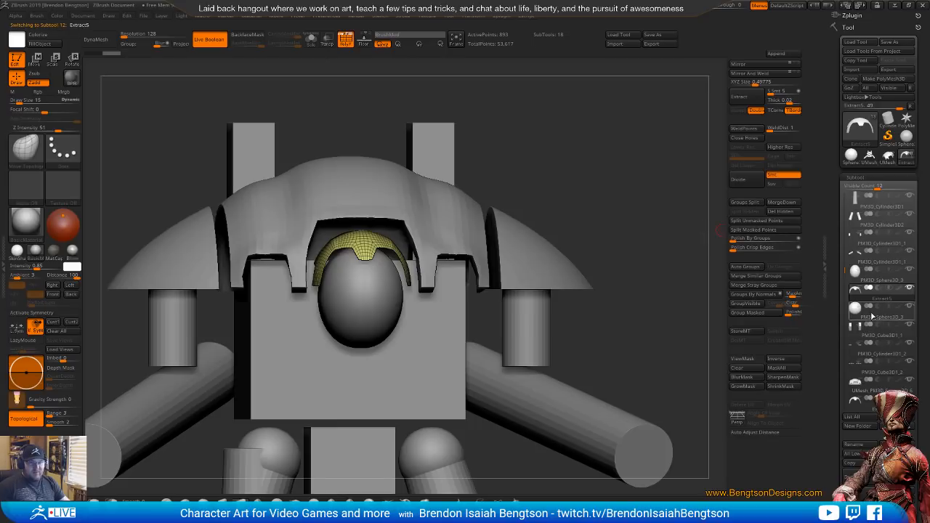
Apply Panel Loops to the head shell with 1 loop, polish 0, bevel 0, elevation -100 and thickness 0.05313
{"action": "scroll", "coordinate": [841, 442], "scroll_direction": "down", "scroll_amount": 3}
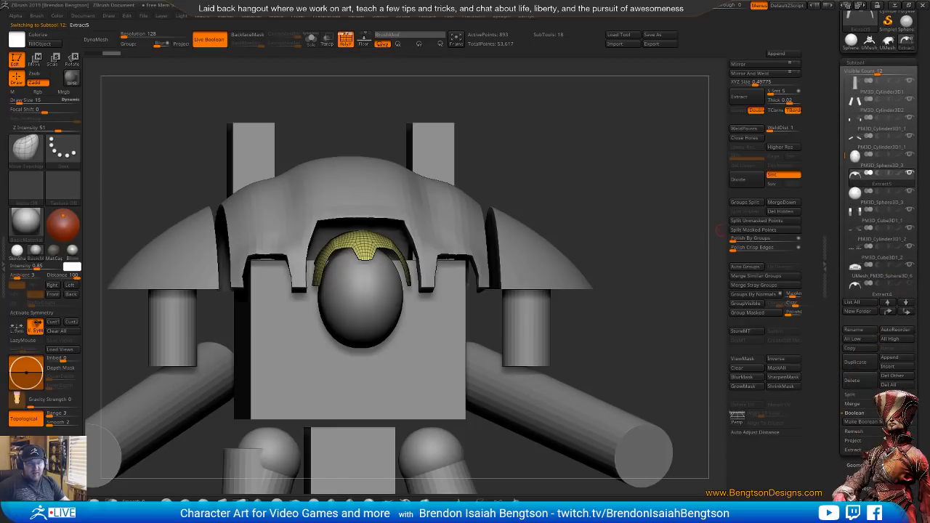
{"action": "left_click", "coordinate": [855, 463]}
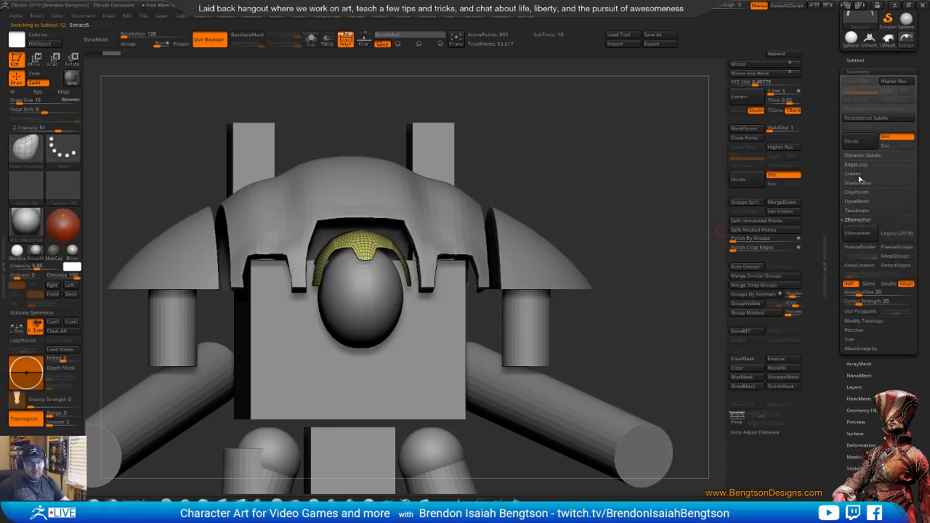
{"action": "left_click", "coordinate": [857, 165]}
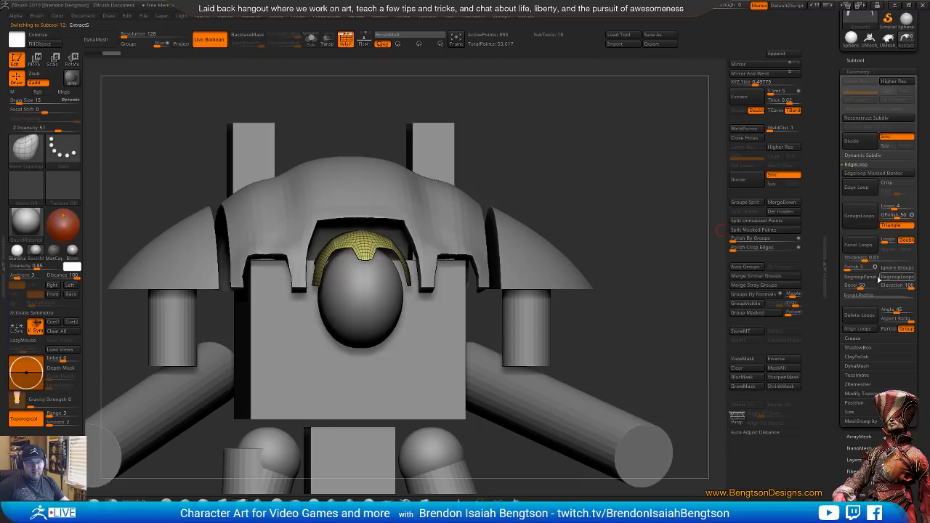
{"action": "left_click_drag", "start_coordinate": [904, 287], "coordinate": [836, 288]}
{"action": "left_click_drag", "start_coordinate": [885, 242], "coordinate": [870, 245]}
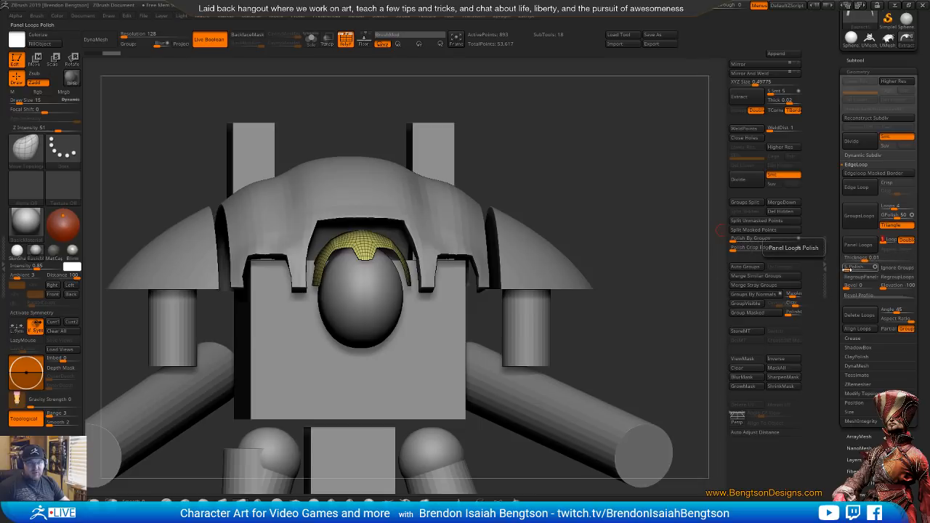
{"action": "left_click_drag", "start_coordinate": [849, 258], "coordinate": [874, 258]}
{"action": "left_click", "coordinate": [858, 245]}
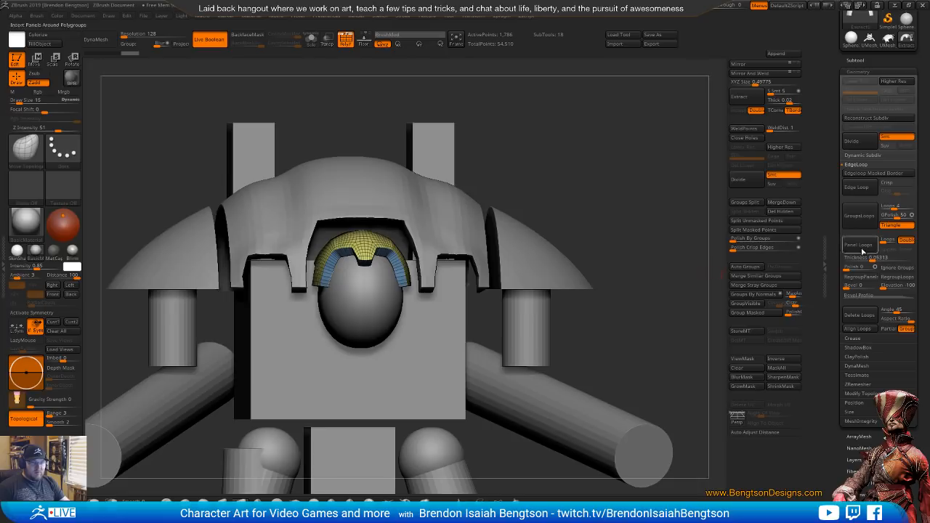
Undo the panel loops, reapply them to the head shell at thickness 0.02383, and turn off the polyframe display
{"action": "key", "text": "ctrl+z"}
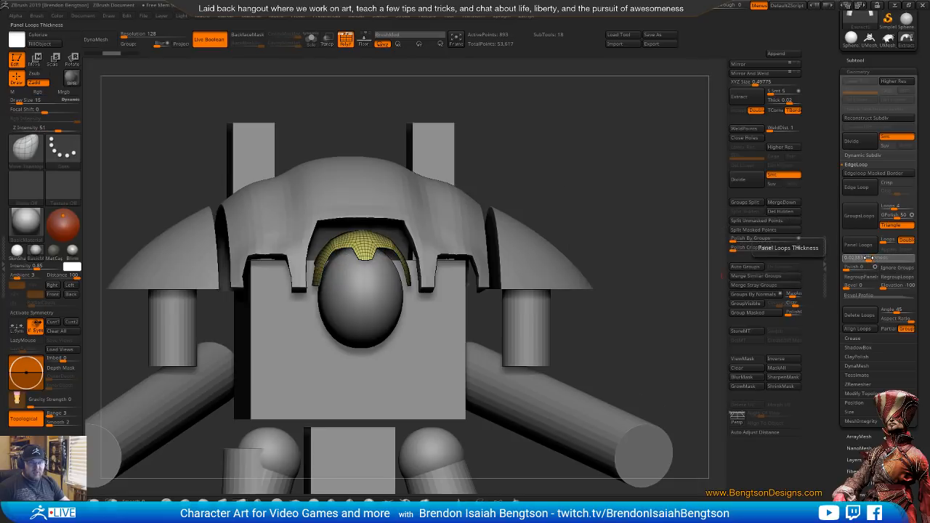
{"action": "left_click", "coordinate": [859, 245]}
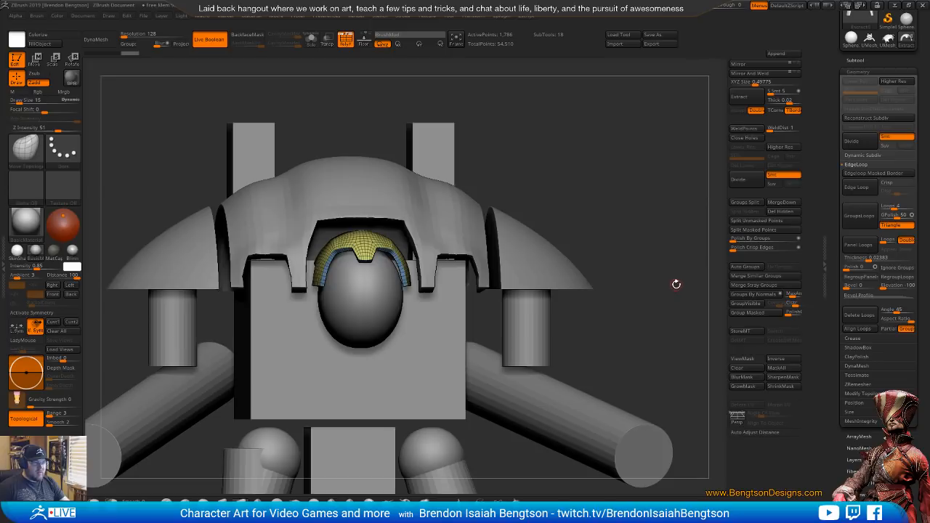
{"action": "left_click_drag", "start_coordinate": [668, 295], "coordinate": [632, 260]}
{"action": "key", "text": "shift+f"}
Sculpt a brow, eye sockets and lower face into the head sphere using ClayBuildup at draw size 48 with symmetry on
{"action": "left_click", "coordinate": [399, 339], "text": "alt"}
{"action": "left_click_drag", "start_coordinate": [606, 148], "coordinate": [635, 131], "text": "alt"}
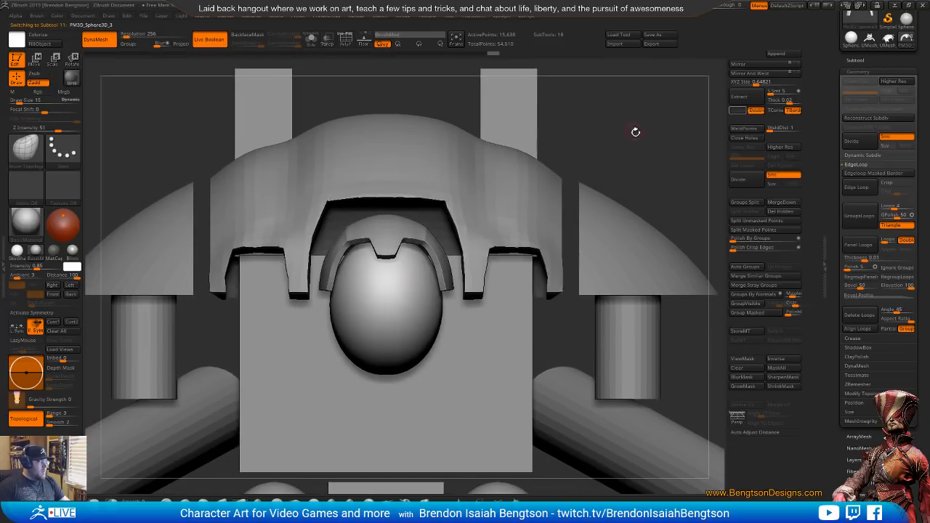
{"action": "left_click_drag", "start_coordinate": [577, 148], "coordinate": [540, 170]}
{"action": "key", "text": "b"}
{"action": "key", "text": "c"}
{"action": "key", "text": "b"}
{"action": "key", "text": "space"}
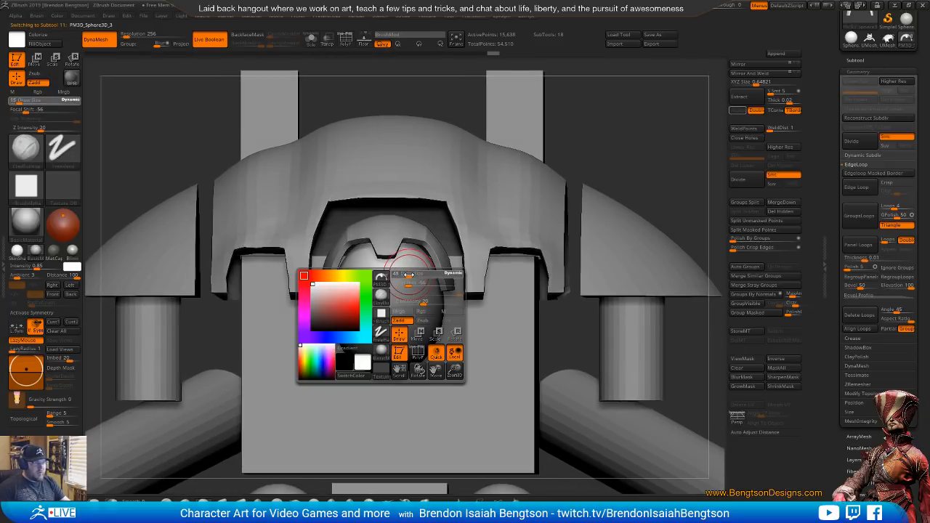
{"action": "left_click_drag", "start_coordinate": [409, 275], "coordinate": [422, 285]}
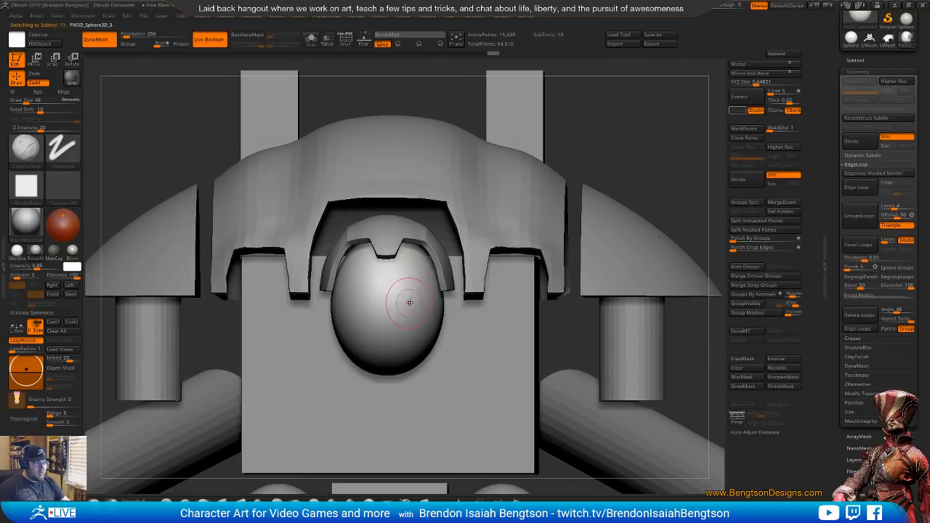
{"action": "key", "text": "x"}
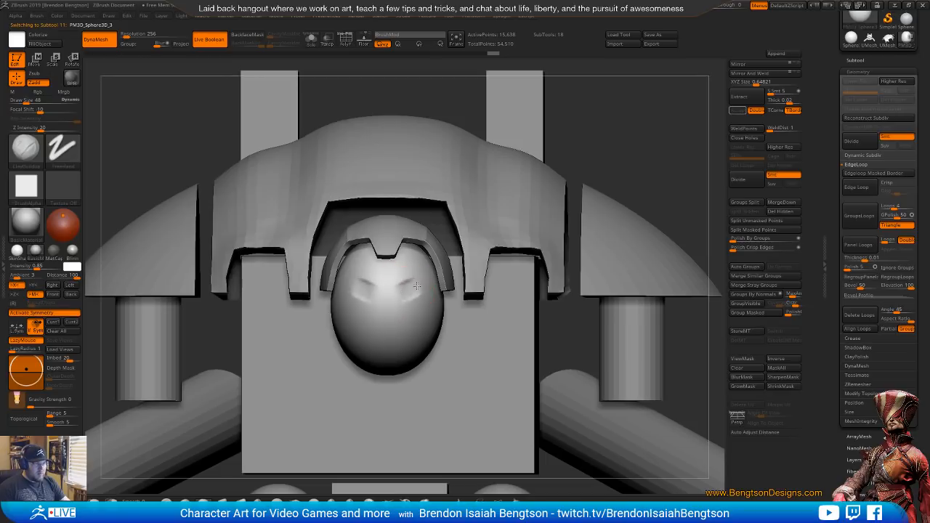
{"action": "left_click_drag", "start_coordinate": [411, 297], "coordinate": [413, 289]}
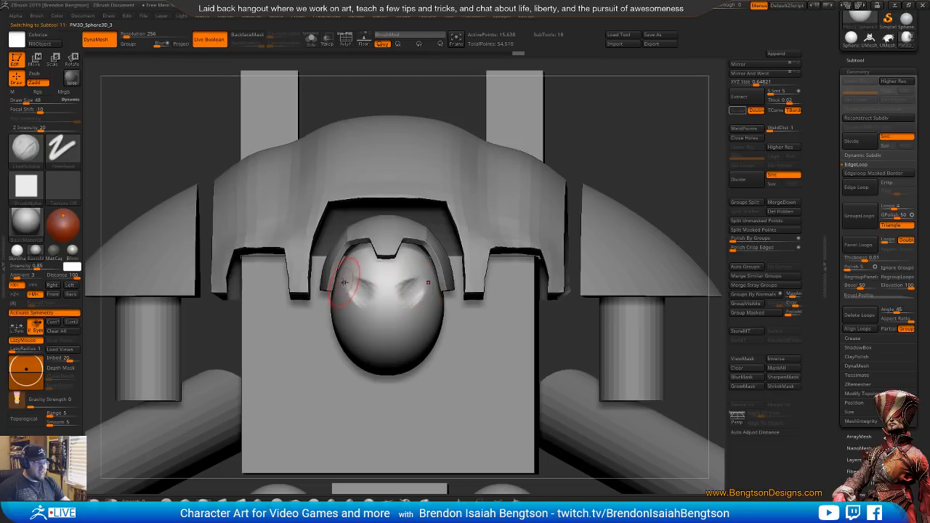
{"action": "mouse_move", "coordinate": [342, 264]}
{"action": "left_mouse_down"}
{"action": "mouse_move", "coordinate": [340, 292]}
{"action": "mouse_move", "coordinate": [387, 311]}
{"action": "mouse_move", "coordinate": [386, 296]}
{"action": "mouse_move", "coordinate": [364, 290]}
{"action": "mouse_move", "coordinate": [349, 317]}
{"action": "left_mouse_up"}
{"action": "mouse_move", "coordinate": [348, 351]}
{"action": "left_mouse_down"}
{"action": "mouse_move", "coordinate": [367, 361]}
{"action": "mouse_move", "coordinate": [339, 315]}
{"action": "mouse_move", "coordinate": [372, 336]}
{"action": "mouse_move", "coordinate": [349, 330]}
{"action": "left_mouse_up"}
{"action": "mouse_move", "coordinate": [372, 297]}
{"action": "left_mouse_down"}
{"action": "mouse_move", "coordinate": [358, 296]}
{"action": "mouse_move", "coordinate": [370, 295]}
{"action": "mouse_move", "coordinate": [372, 314]}
{"action": "mouse_move", "coordinate": [356, 359]}
{"action": "left_mouse_up"}
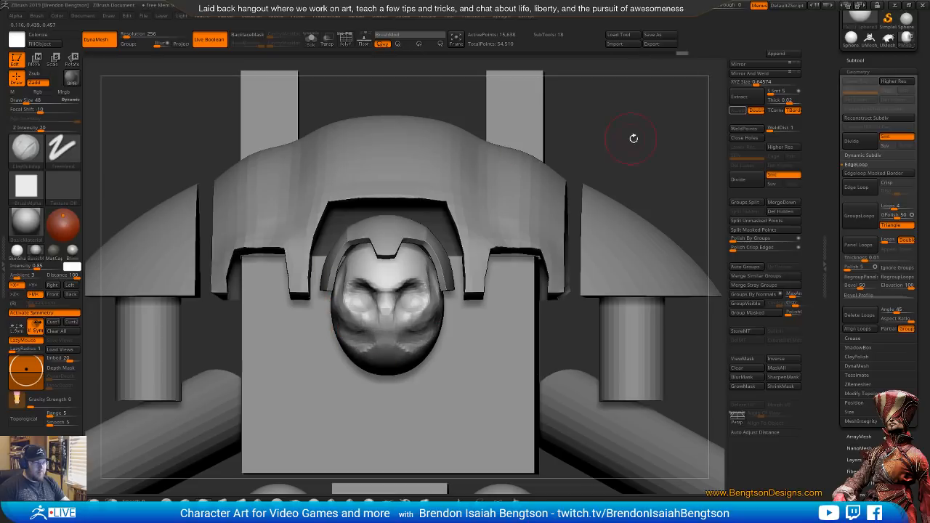
Rough in the side of the head and reshape its jaw in profile with Move Topological at draw size 114
{"action": "mouse_move", "coordinate": [632, 139]}
{"action": "left_mouse_down"}
{"action": "mouse_move", "coordinate": [363, 280]}
{"action": "mouse_move", "coordinate": [303, 338]}
{"action": "mouse_move", "coordinate": [287, 323]}
{"action": "mouse_move", "coordinate": [356, 347]}
{"action": "left_mouse_up"}
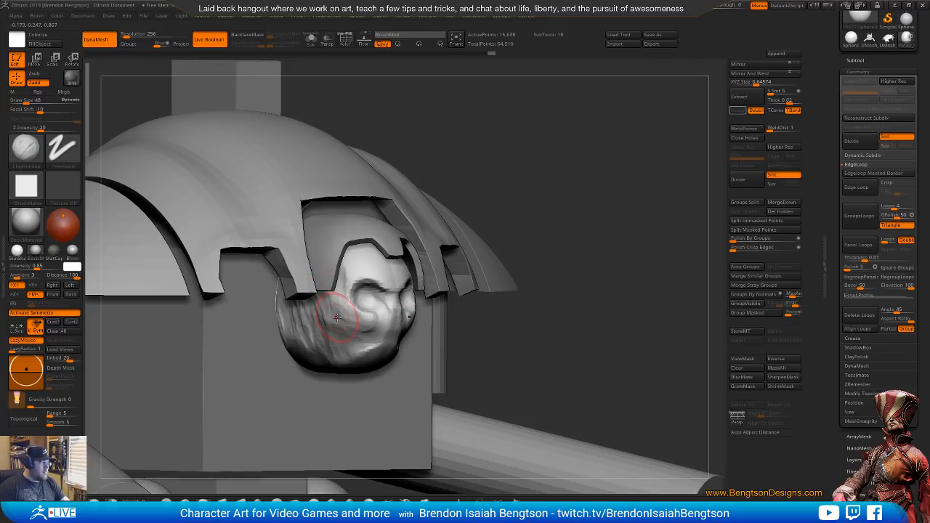
{"action": "mouse_move", "coordinate": [529, 180]}
{"action": "left_mouse_down"}
{"action": "mouse_move", "coordinate": [358, 359]}
{"action": "mouse_move", "coordinate": [371, 361]}
{"action": "left_mouse_up"}
{"action": "key", "text": "b"}
{"action": "key", "text": "m"}
{"action": "key", "text": "t"}
{"action": "key", "text": "space"}
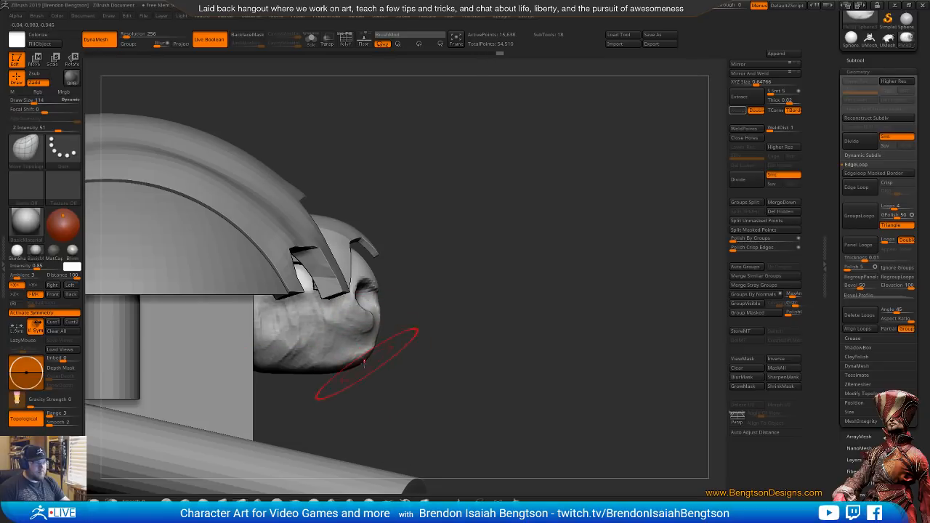
{"action": "left_click_drag", "start_coordinate": [442, 293], "coordinate": [404, 298]}
Sculpt the cheek and the side of the head with ClayBuildup at draw size 114
{"action": "key", "text": "b"}
{"action": "key", "text": "c"}
{"action": "key", "text": "b"}
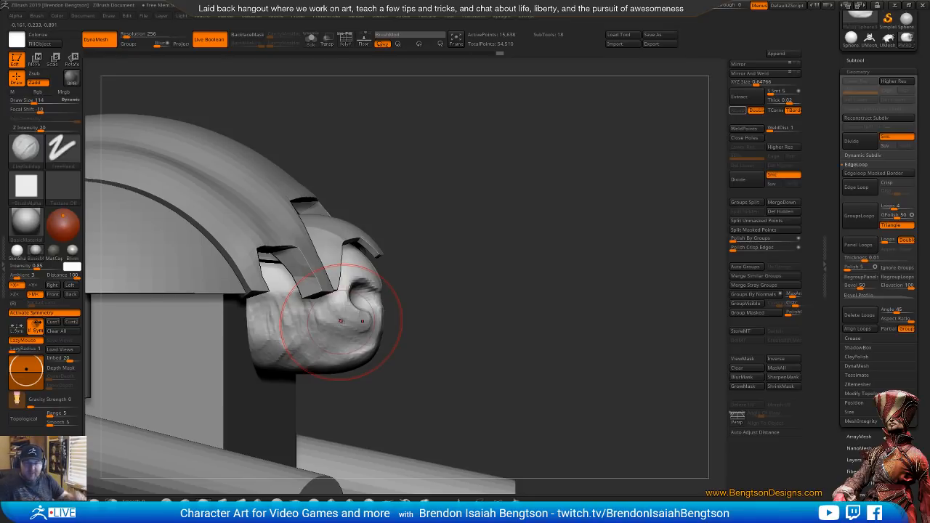
{"action": "mouse_move", "coordinate": [544, 308]}
{"action": "left_mouse_down"}
{"action": "mouse_move", "coordinate": [577, 246]}
{"action": "mouse_move", "coordinate": [517, 254]}
{"action": "mouse_move", "coordinate": [508, 207]}
{"action": "left_mouse_up"}
{"action": "mouse_move", "coordinate": [359, 326]}
{"action": "left_mouse_down"}
{"action": "mouse_move", "coordinate": [331, 322]}
{"action": "mouse_move", "coordinate": [369, 322]}
{"action": "mouse_move", "coordinate": [384, 336]}
{"action": "mouse_move", "coordinate": [353, 314]}
{"action": "mouse_move", "coordinate": [306, 347]}
{"action": "mouse_move", "coordinate": [296, 315]}
{"action": "mouse_move", "coordinate": [329, 306]}
{"action": "mouse_move", "coordinate": [301, 320]}
{"action": "mouse_move", "coordinate": [311, 300]}
{"action": "mouse_move", "coordinate": [341, 322]}
{"action": "mouse_move", "coordinate": [305, 333]}
{"action": "mouse_move", "coordinate": [313, 329]}
{"action": "left_mouse_up"}
{"action": "mouse_move", "coordinate": [485, 176]}
{"action": "left_mouse_down"}
{"action": "mouse_move", "coordinate": [495, 234]}
{"action": "mouse_move", "coordinate": [331, 247]}
{"action": "mouse_move", "coordinate": [313, 258]}
{"action": "left_mouse_up"}
{"action": "left_click_drag", "start_coordinate": [575, 149], "coordinate": [564, 158], "text": "shift"}
Reshape the jaw and chin with Move Topological at draw size 77, and adjust the forehead at draw size 51
{"action": "key", "text": "b"}
{"action": "key", "text": "m"}
{"action": "key", "text": "t"}
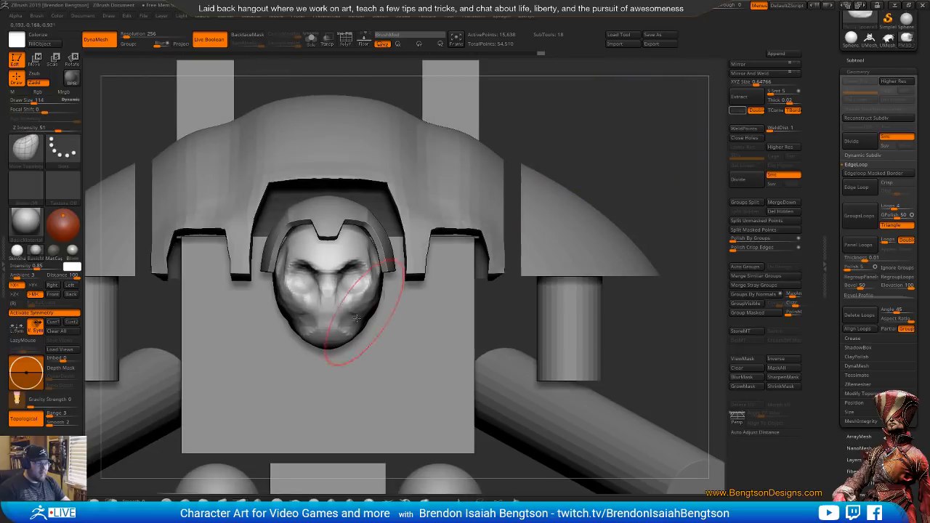
{"action": "key", "text": "space"}
{"action": "left_click_drag", "start_coordinate": [356, 340], "coordinate": [350, 340]}
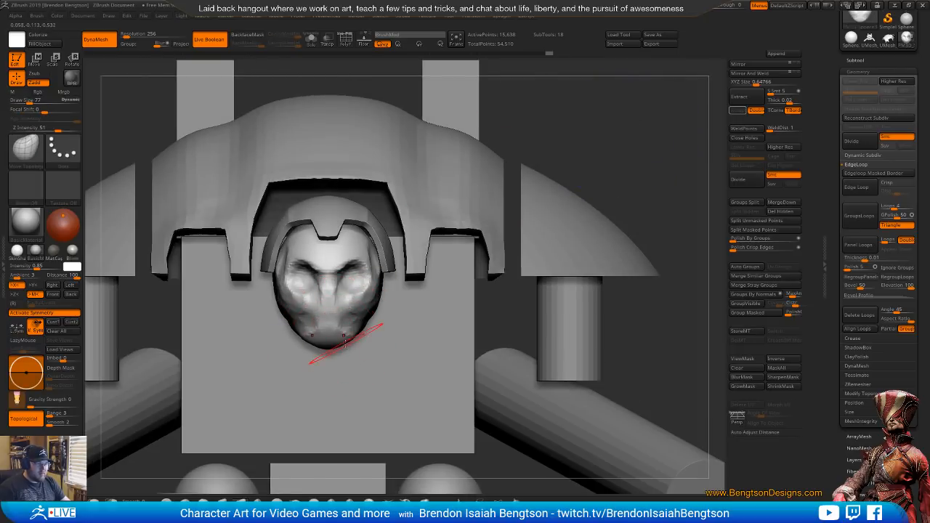
{"action": "key", "text": "space"}
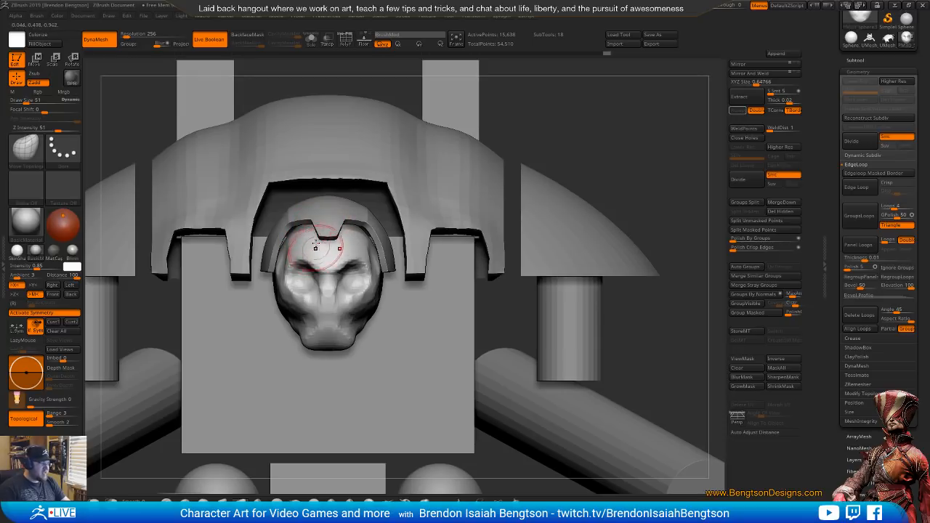
{"action": "mouse_move", "coordinate": [316, 244]}
{"action": "right_mouse_down"}
{"action": "mouse_move", "coordinate": [393, 240]}
{"action": "mouse_move", "coordinate": [316, 240]}
{"action": "mouse_move", "coordinate": [367, 245]}
{"action": "right_mouse_up"}
Carve the hollow behind the jaw and below the cheekbone with ClayBuildup at draw size 51
{"action": "key", "text": "b"}
{"action": "key", "text": "c"}
{"action": "key", "text": "b"}
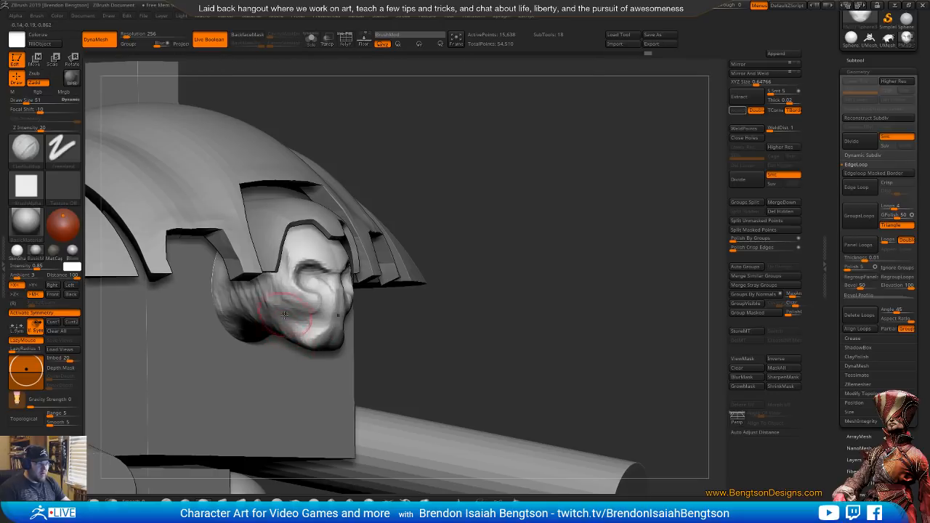
{"action": "left_click_drag", "start_coordinate": [274, 313], "coordinate": [273, 328]}
{"action": "mouse_move", "coordinate": [269, 304]}
{"action": "left_mouse_down"}
{"action": "mouse_move", "coordinate": [284, 319]}
{"action": "mouse_move", "coordinate": [282, 292]}
{"action": "left_mouse_up"}
Refine the skull's brow, nose bridge, mouth and chin from the front with ClayBuildup
{"action": "mouse_move", "coordinate": [530, 248]}
{"action": "left_mouse_down"}
{"action": "mouse_move", "coordinate": [509, 228]}
{"action": "mouse_move", "coordinate": [556, 158]}
{"action": "left_mouse_up"}
{"action": "right_click_drag", "start_coordinate": [556, 158], "coordinate": [502, 247], "text": "alt"}
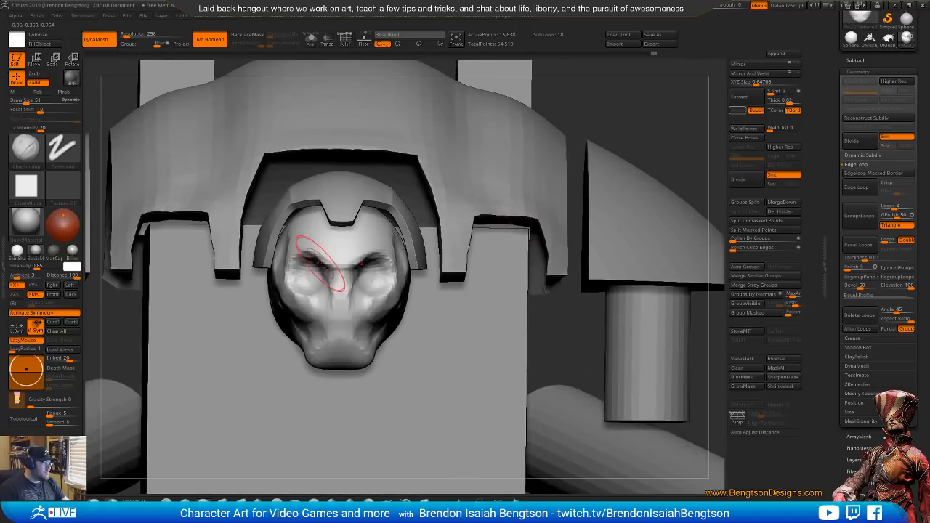
{"action": "right_click_drag", "start_coordinate": [320, 263], "coordinate": [375, 269]}
{"action": "mouse_move", "coordinate": [393, 302]}
{"action": "right_mouse_down"}
{"action": "mouse_move", "coordinate": [371, 297]}
{"action": "mouse_move", "coordinate": [387, 304]}
{"action": "right_mouse_up"}
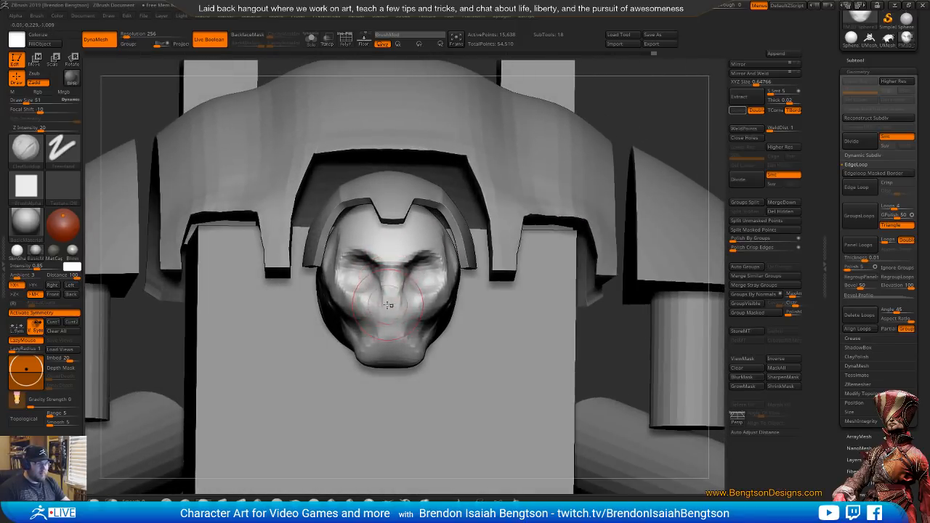
{"action": "mouse_move", "coordinate": [374, 321]}
{"action": "left_mouse_down"}
{"action": "mouse_move", "coordinate": [391, 336]}
{"action": "mouse_move", "coordinate": [369, 350]}
{"action": "left_mouse_up"}
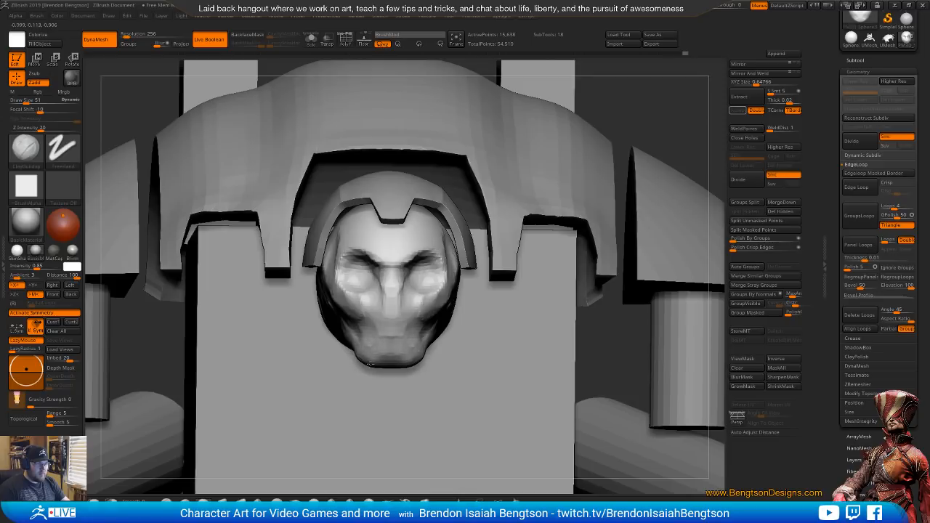
{"action": "left_click_drag", "start_coordinate": [390, 359], "coordinate": [404, 353]}
Isolate the head with Solo and sculpt its forehead, temple and cheekbone areas with ClayBuildup
{"action": "right_click_drag", "start_coordinate": [426, 256], "coordinate": [358, 247]}
{"action": "left_click_drag", "start_coordinate": [400, 225], "coordinate": [385, 234]}
{"action": "key", "text": "alt+s"}
{"action": "left_click_drag", "start_coordinate": [419, 209], "coordinate": [387, 233]}
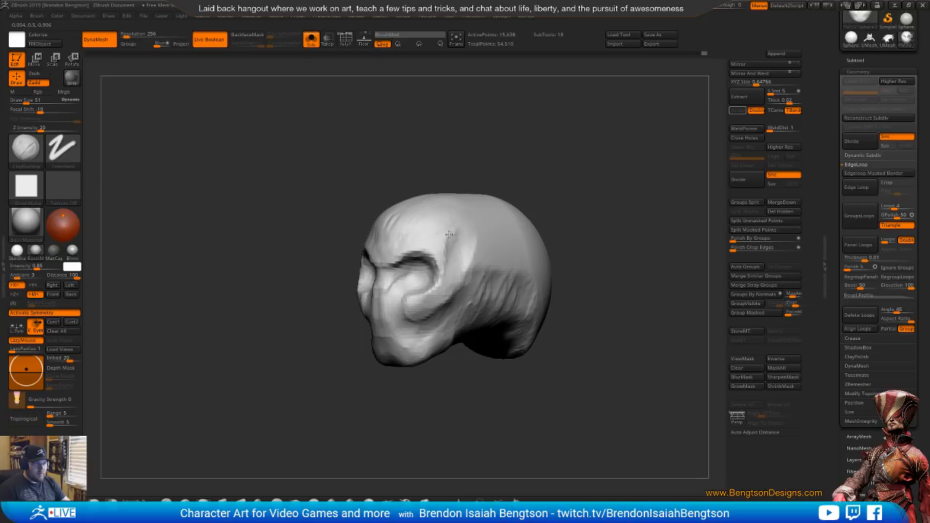
{"action": "left_click_drag", "start_coordinate": [449, 234], "coordinate": [443, 246]}
{"action": "right_click_drag", "start_coordinate": [502, 191], "coordinate": [471, 193]}
{"action": "left_click_drag", "start_coordinate": [431, 282], "coordinate": [420, 285]}
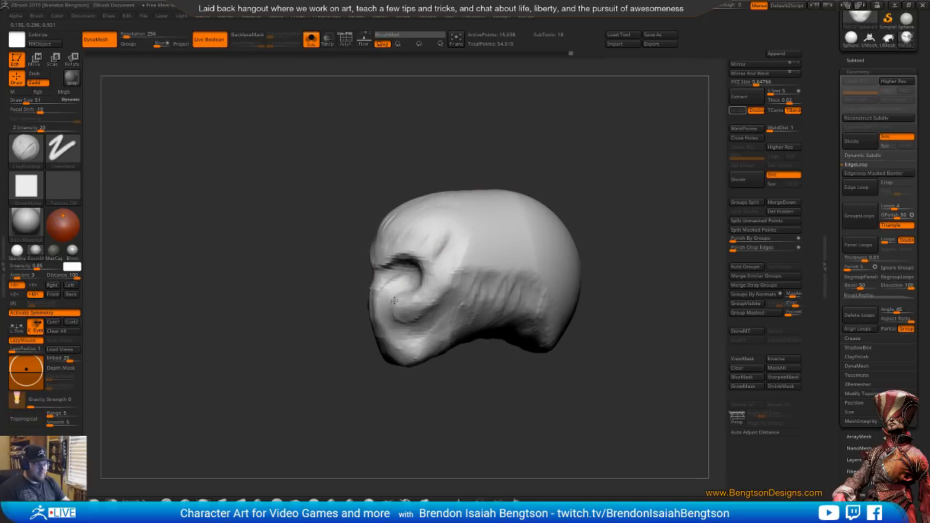
Extend the cheekbone ridge toward the back of the head with ClayBuildup, and carve the nose opening at draw size 9
{"action": "mouse_move", "coordinate": [448, 269]}
{"action": "left_mouse_down"}
{"action": "mouse_move", "coordinate": [441, 297]}
{"action": "mouse_move", "coordinate": [484, 286]}
{"action": "mouse_move", "coordinate": [462, 303]}
{"action": "mouse_move", "coordinate": [473, 283]}
{"action": "mouse_move", "coordinate": [488, 283]}
{"action": "left_mouse_up"}
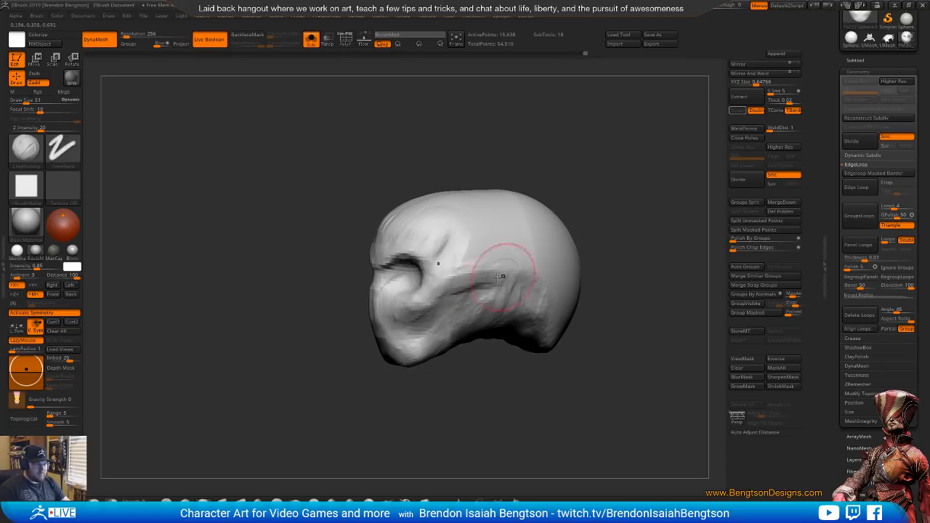
{"action": "mouse_move", "coordinate": [488, 158]}
{"action": "left_mouse_down"}
{"action": "mouse_move", "coordinate": [528, 157]}
{"action": "mouse_move", "coordinate": [511, 146]}
{"action": "left_mouse_up"}
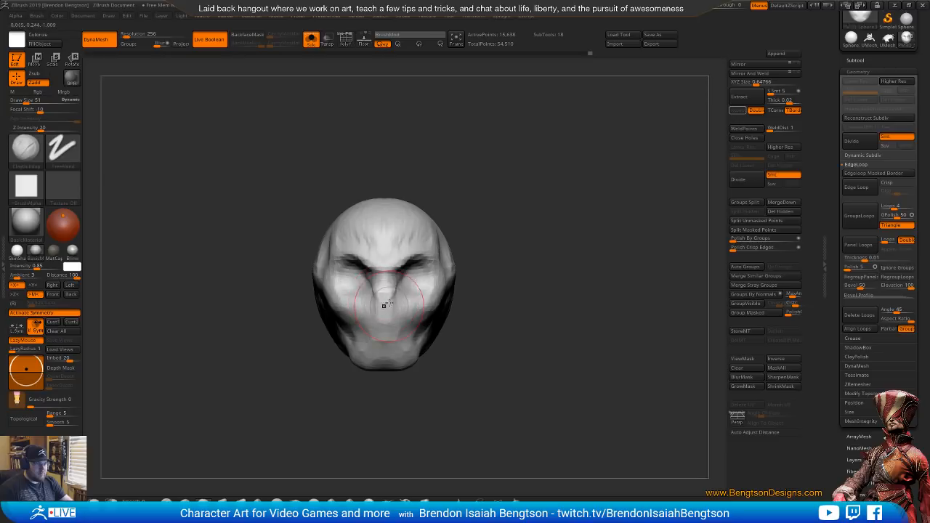
{"action": "key", "text": "b"}
{"action": "key", "text": "d"}
{"action": "key", "text": "s"}
{"action": "key", "text": "space"}
{"action": "left_click_drag", "start_coordinate": [385, 280], "coordinate": [374, 280]}
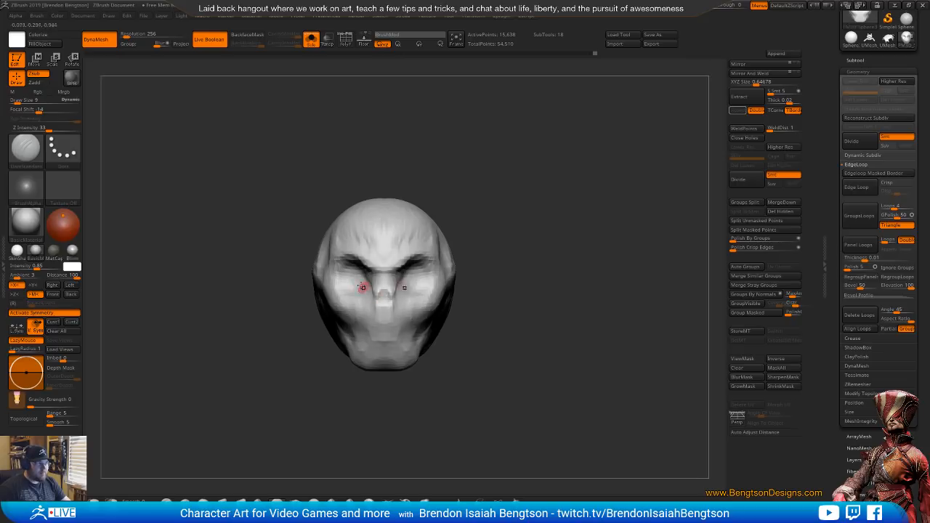
{"action": "key", "text": "b"}
{"action": "key", "text": "c"}
{"action": "key", "text": "b"}
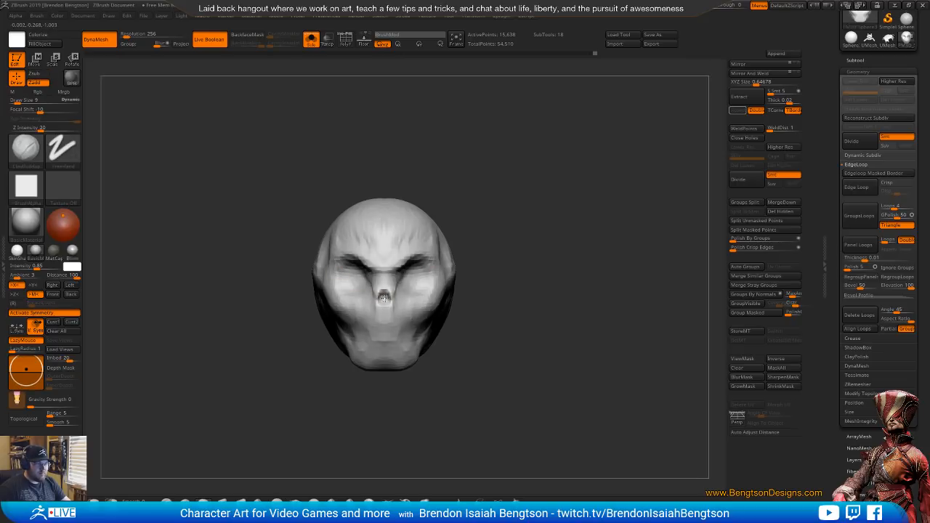
Shape the eye sockets and the area beneath them with ClayBuildup at draw size 33
{"action": "left_click_drag", "start_coordinate": [558, 190], "coordinate": [510, 192]}
{"action": "key", "text": "space"}
{"action": "left_click_drag", "start_coordinate": [401, 285], "coordinate": [409, 285]}
{"action": "mouse_move", "coordinate": [475, 146]}
{"action": "left_mouse_down"}
{"action": "mouse_move", "coordinate": [524, 144]}
{"action": "mouse_move", "coordinate": [515, 147]}
{"action": "left_mouse_up"}
{"action": "mouse_move", "coordinate": [350, 294]}
{"action": "left_mouse_down"}
{"action": "mouse_move", "coordinate": [334, 280]}
{"action": "mouse_move", "coordinate": [350, 290]}
{"action": "mouse_move", "coordinate": [361, 268]}
{"action": "left_mouse_up"}
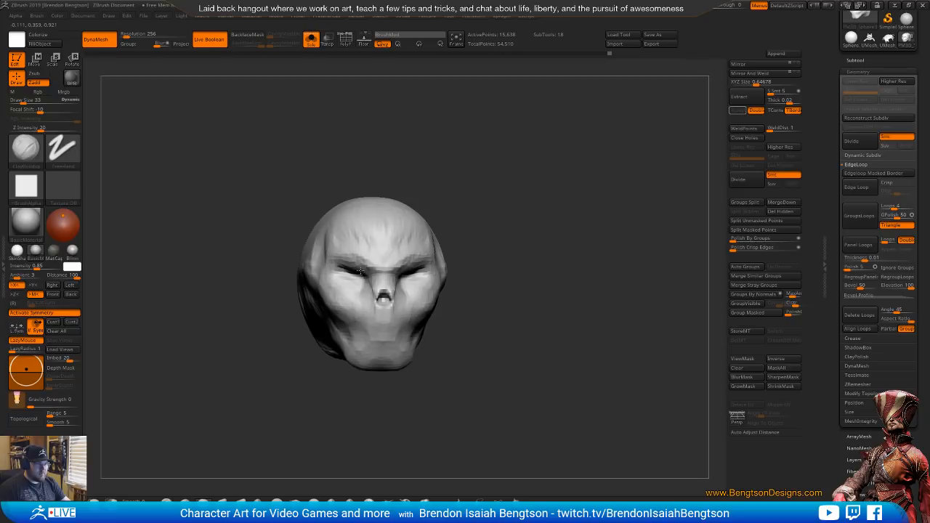
Cut creases around the eyes, brow and upper cheeks with DamStandard at draw size 33
{"action": "left_click_drag", "start_coordinate": [446, 180], "coordinate": [385, 187]}
{"action": "key", "text": "b"}
{"action": "key", "text": "d"}
{"action": "key", "text": "s"}
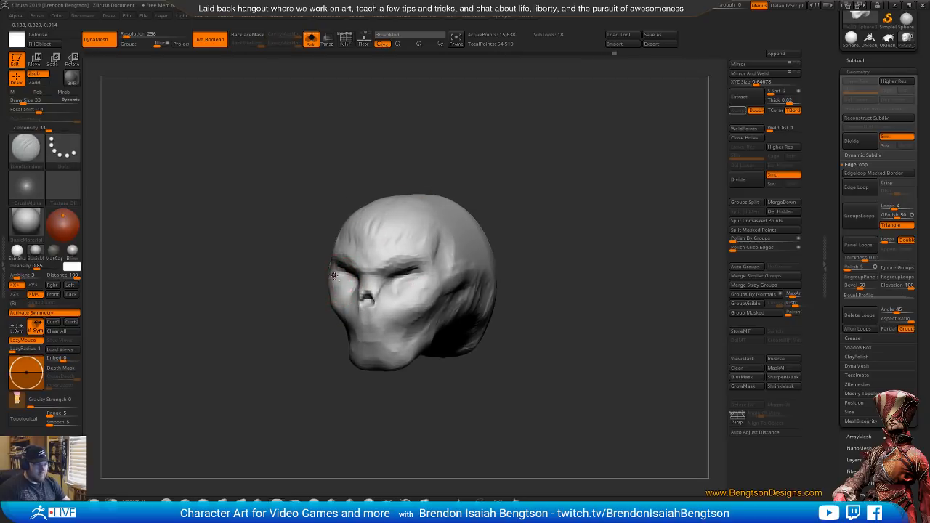
{"action": "left_click_drag", "start_coordinate": [336, 279], "coordinate": [356, 290]}
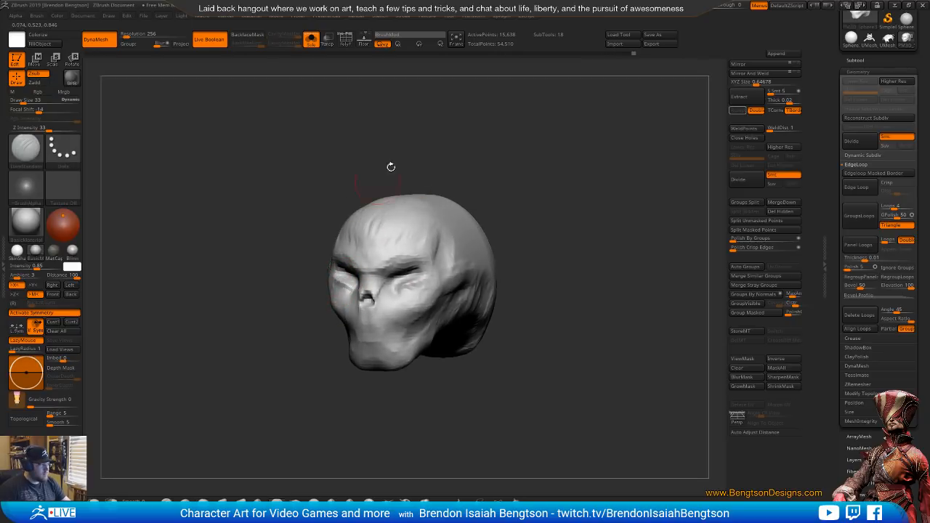
{"action": "mouse_move", "coordinate": [390, 166]}
{"action": "left_mouse_down"}
{"action": "mouse_move", "coordinate": [440, 167]}
{"action": "mouse_move", "coordinate": [426, 145]}
{"action": "left_mouse_up"}
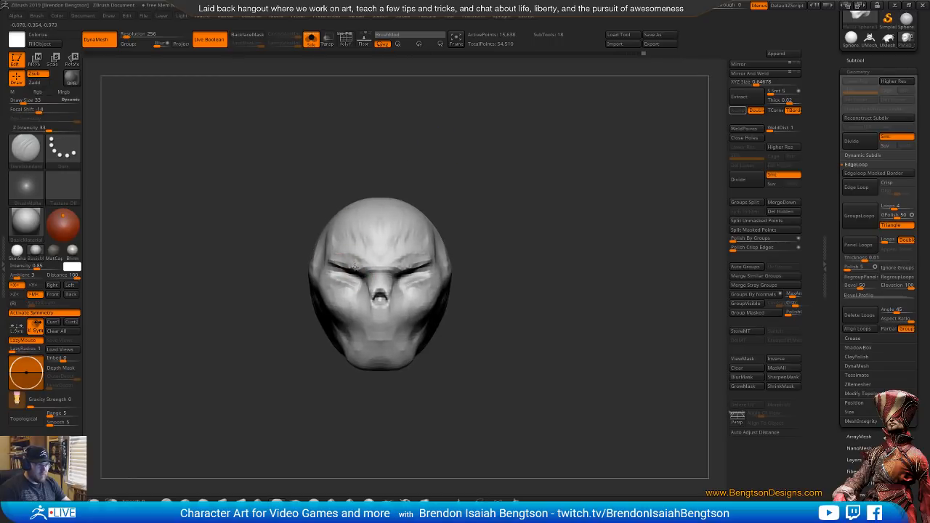
{"action": "mouse_move", "coordinate": [495, 245]}
{"action": "left_mouse_down"}
{"action": "mouse_move", "coordinate": [510, 191]}
{"action": "mouse_move", "coordinate": [523, 223]}
{"action": "mouse_move", "coordinate": [527, 187]}
{"action": "left_mouse_up"}
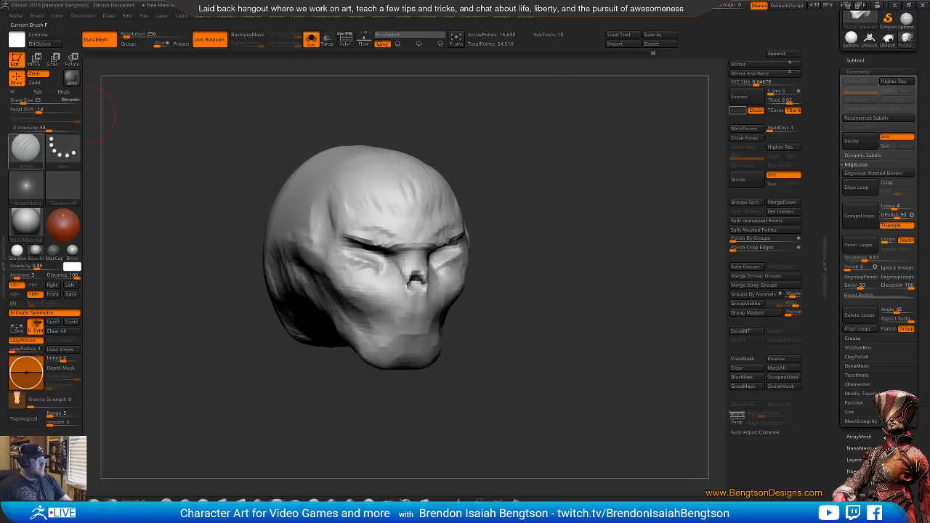
Bring the browser's Knight Crusader reference into view, examine its skull face, and move the window away again
{"action": "left_click_drag", "start_coordinate": [0, 83], "coordinate": [357, 25]}
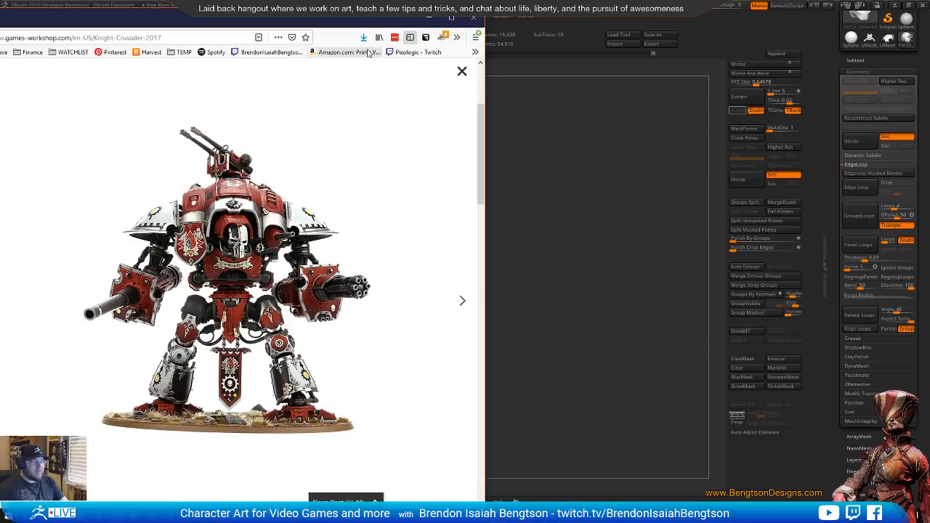
{"action": "left_click_drag", "start_coordinate": [375, 20], "coordinate": [357, 13]}
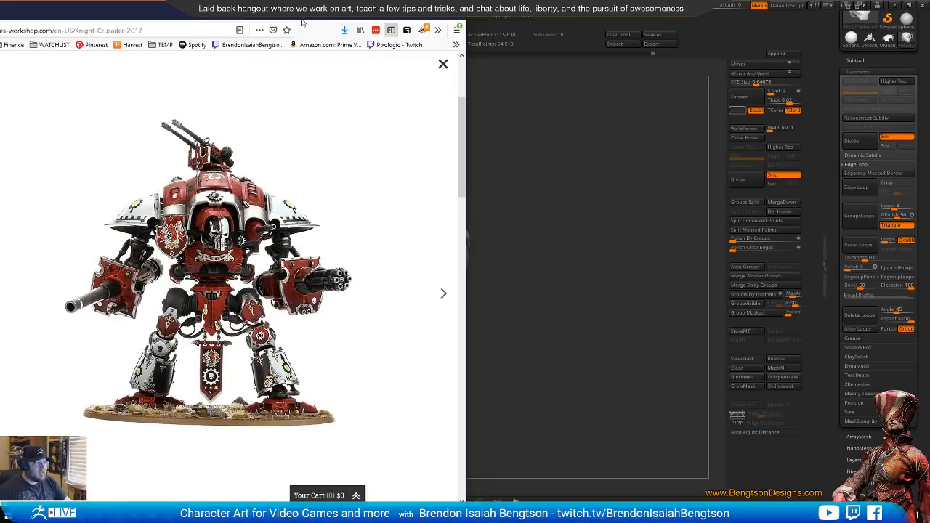
{"action": "left_click_drag", "start_coordinate": [332, 15], "coordinate": [0, 37]}
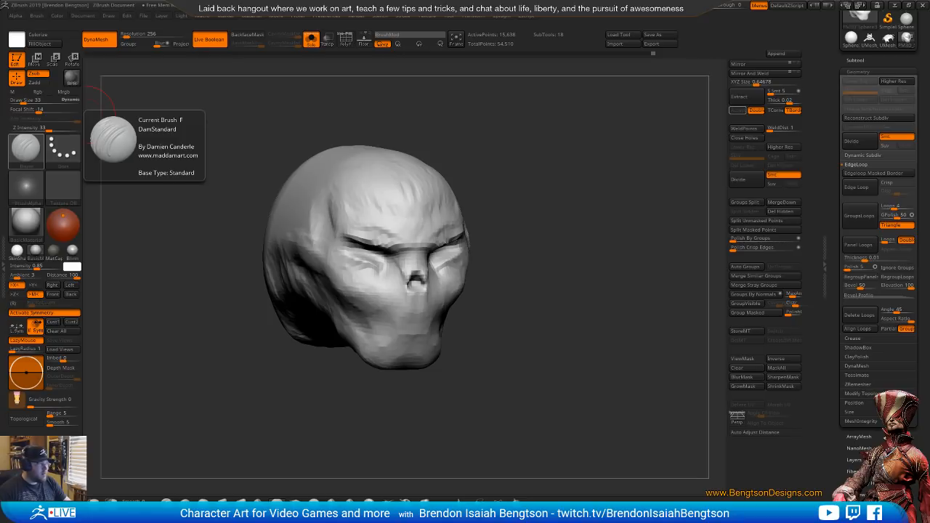
Switch to the browser, enlarge the Imperial Knight Crusader product image, and position the window behind the ZBrush canvas area
{"action": "key", "text": "alt+Tab"}
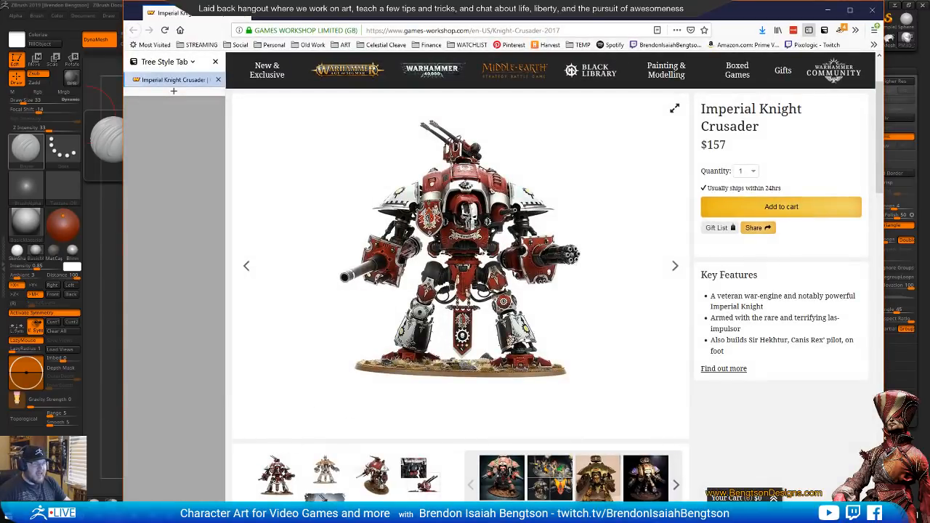
{"action": "left_click", "coordinate": [673, 112]}
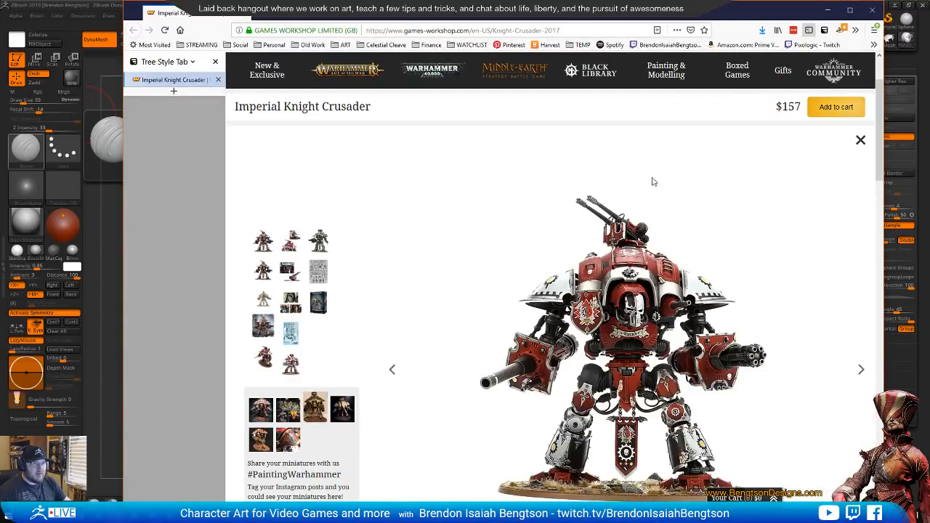
{"action": "left_click_drag", "start_coordinate": [744, 22], "coordinate": [665, 22]}
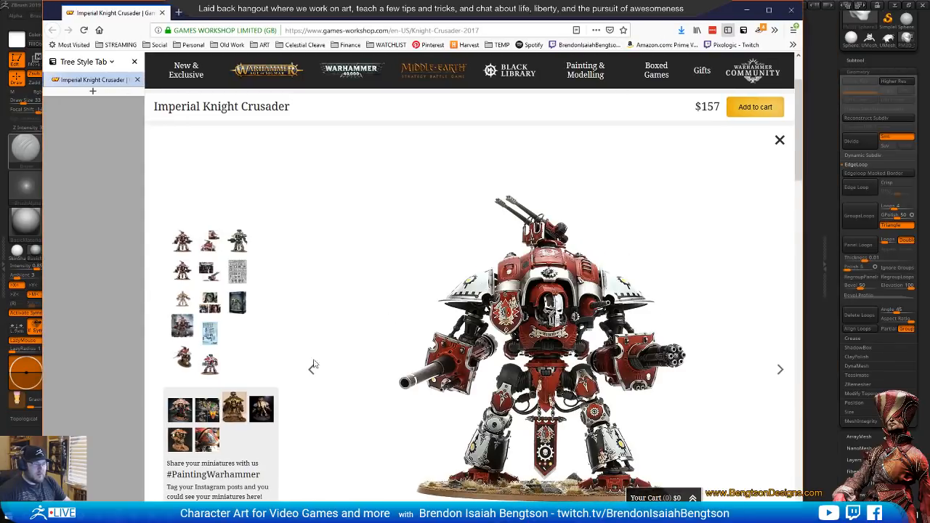
{"action": "left_click", "coordinate": [312, 367]}
{"action": "scroll", "coordinate": [621, 329], "scroll_direction": "down", "scroll_amount": 2}
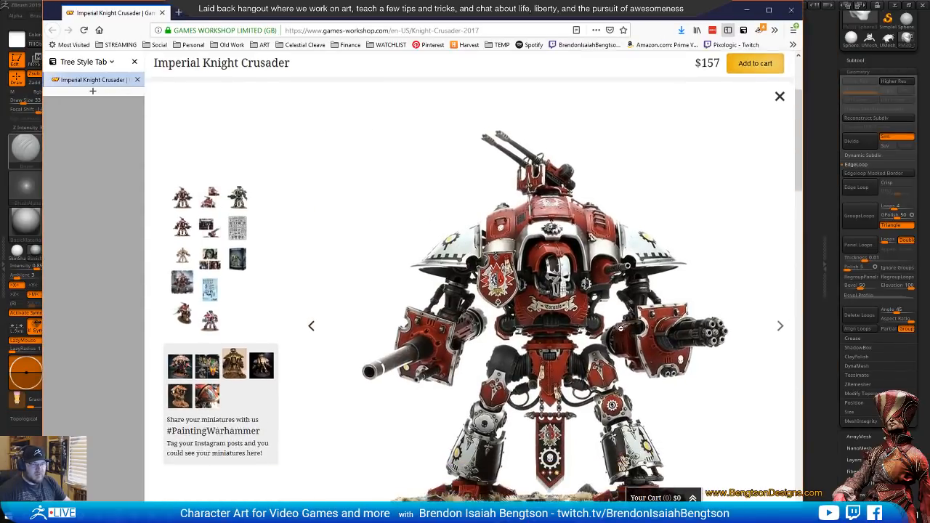
{"action": "left_click_drag", "start_coordinate": [691, 19], "coordinate": [537, 22]}
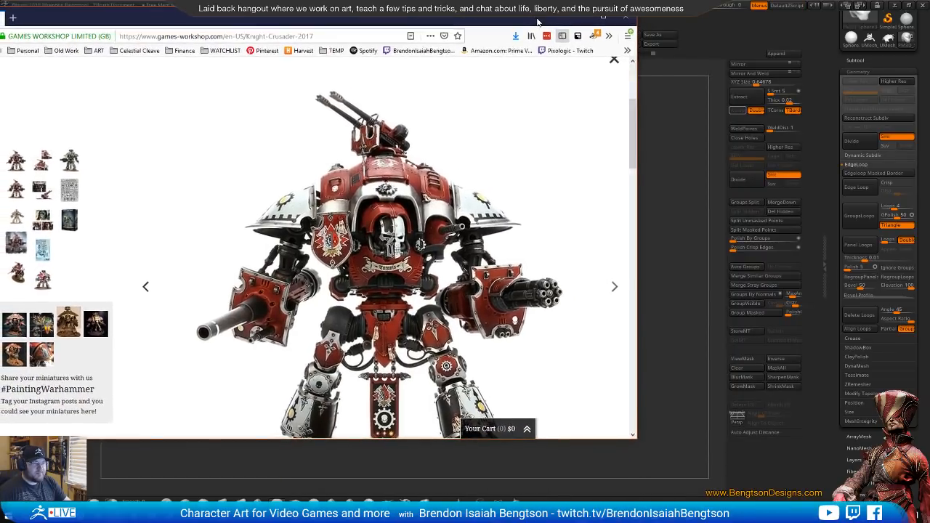
Return to ZBrush, set see-through to 24, and align the sculpted head over the face of the reference knight
{"action": "left_click", "coordinate": [704, 25]}
{"action": "left_click_drag", "start_coordinate": [710, 7], "coordinate": [720, 7]}
{"action": "left_click_drag", "start_coordinate": [592, 168], "coordinate": [457, 214], "text": "alt"}
{"action": "mouse_move", "coordinate": [478, 265]}
{"action": "left_mouse_down", "text": "alt"}
{"action": "mouse_move", "coordinate": [493, 240]}
{"action": "mouse_move", "coordinate": [480, 211]}
{"action": "mouse_move", "coordinate": [478, 271]}
{"action": "left_mouse_up", "text": "alt"}
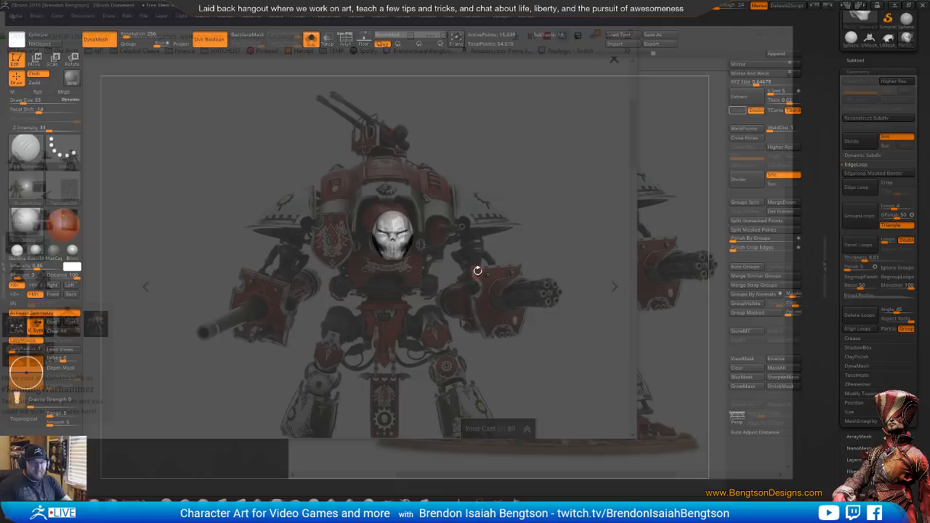
Match the sides of the head to the reference skull with Move Topological at draw size 195, keeping symmetry on
{"action": "key", "text": "w"}
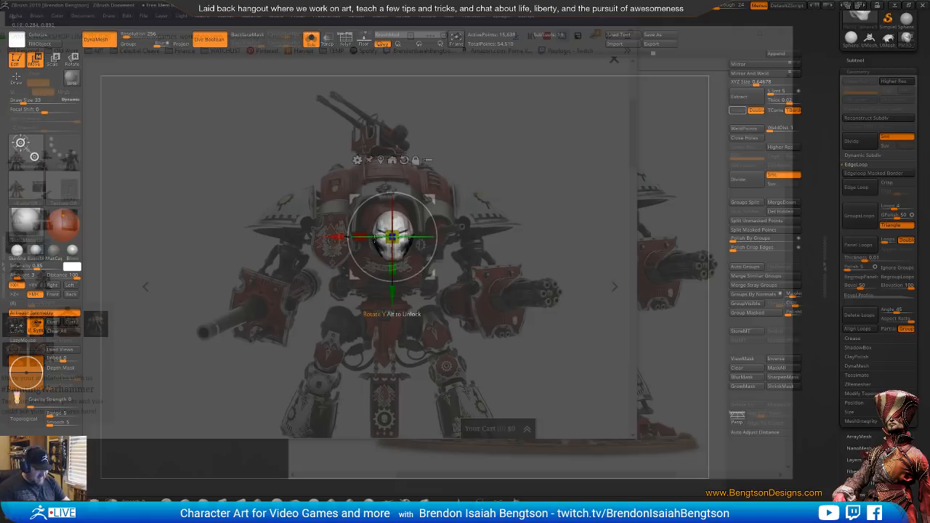
{"action": "key", "text": "q"}
{"action": "key", "text": "space"}
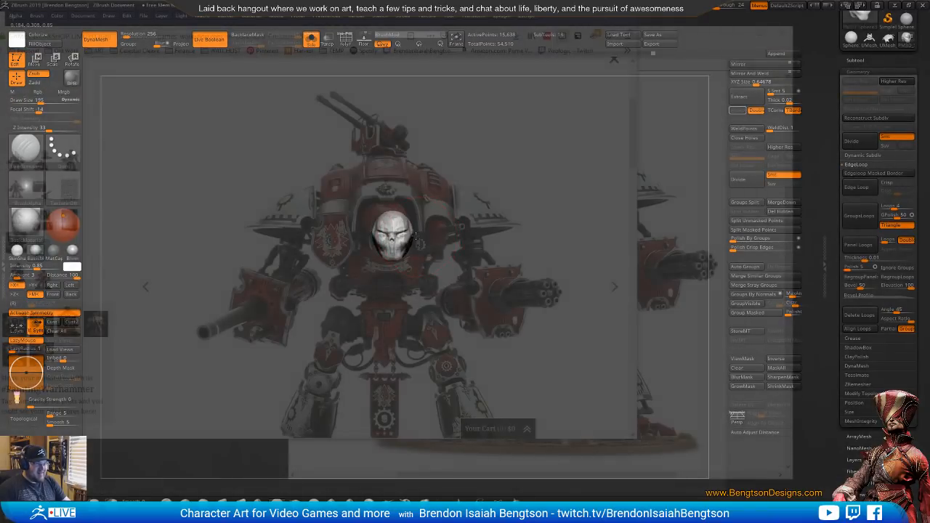
{"action": "key", "text": "x"}
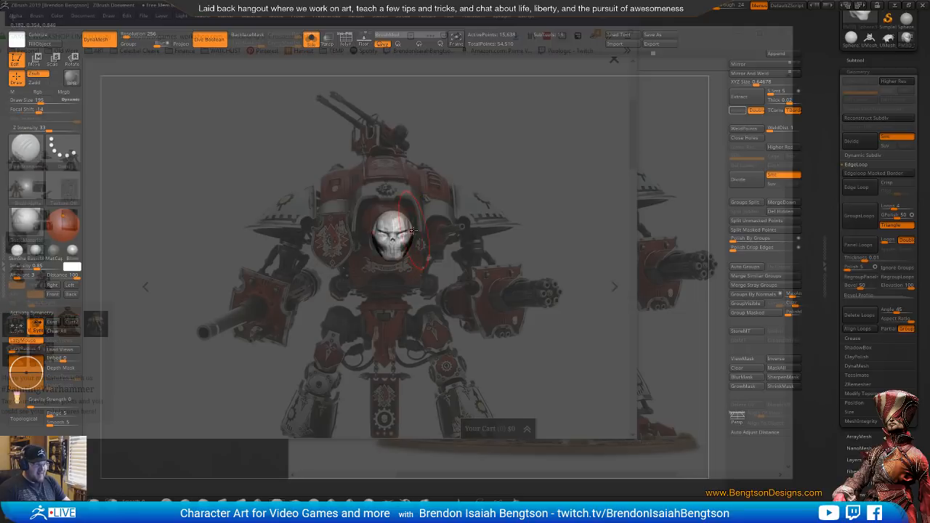
{"action": "key", "text": "x"}
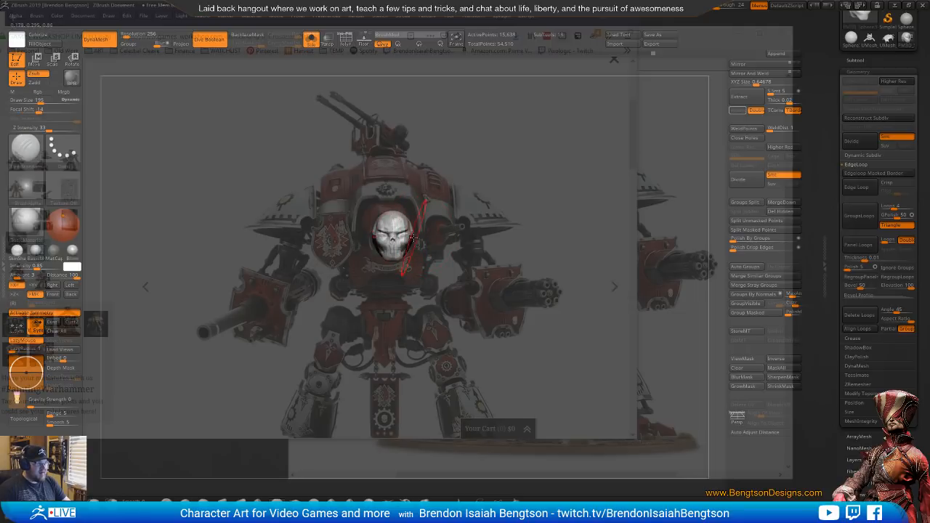
{"action": "key", "text": "b"}
{"action": "key", "text": "m"}
{"action": "key", "text": "t"}
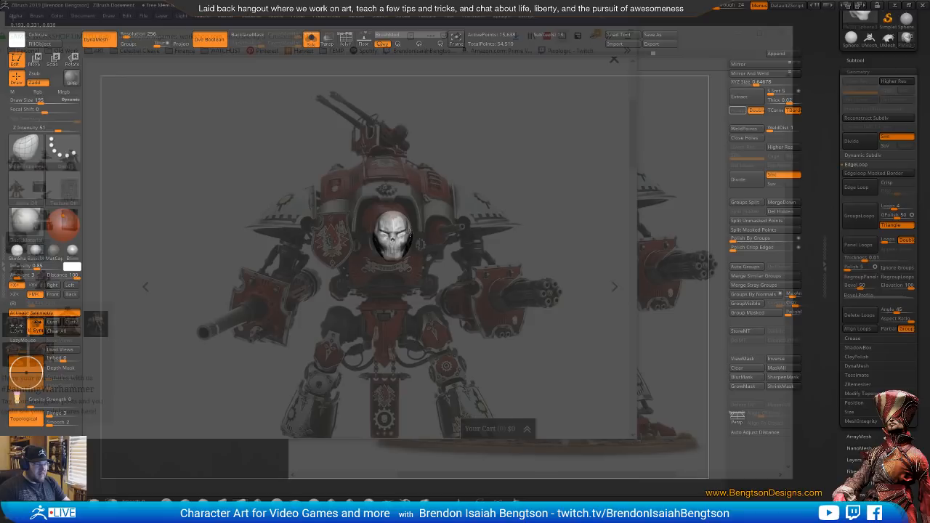
Turn off see-through and slice away the back and lower rear of the head with TrimCurve from the side
{"action": "left_click_drag", "start_coordinate": [505, 234], "coordinate": [448, 205]}
{"action": "left_click_drag", "start_coordinate": [718, 6], "coordinate": [674, 17]}
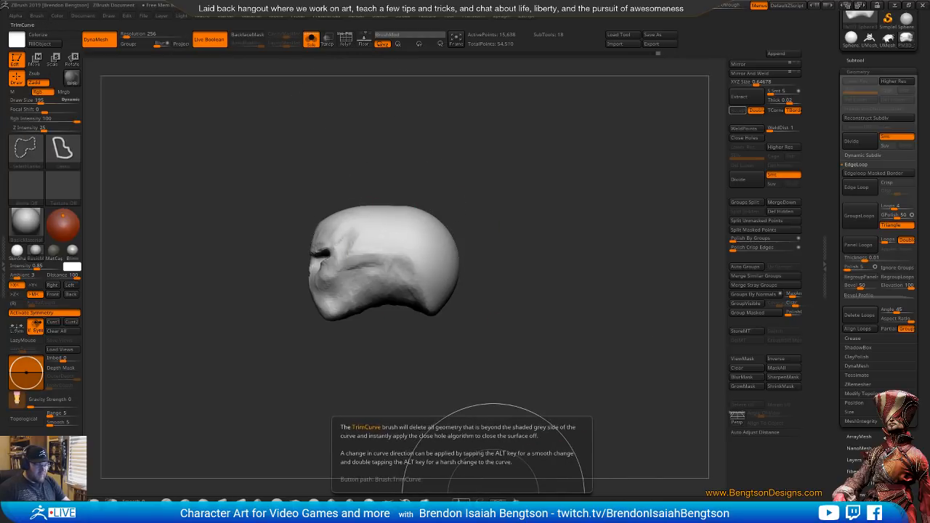
{"action": "left_click", "coordinate": [496, 499], "text": "ctrl+shift"}
{"action": "left_click_drag", "start_coordinate": [474, 147], "coordinate": [369, 356], "text": "ctrl+shift"}
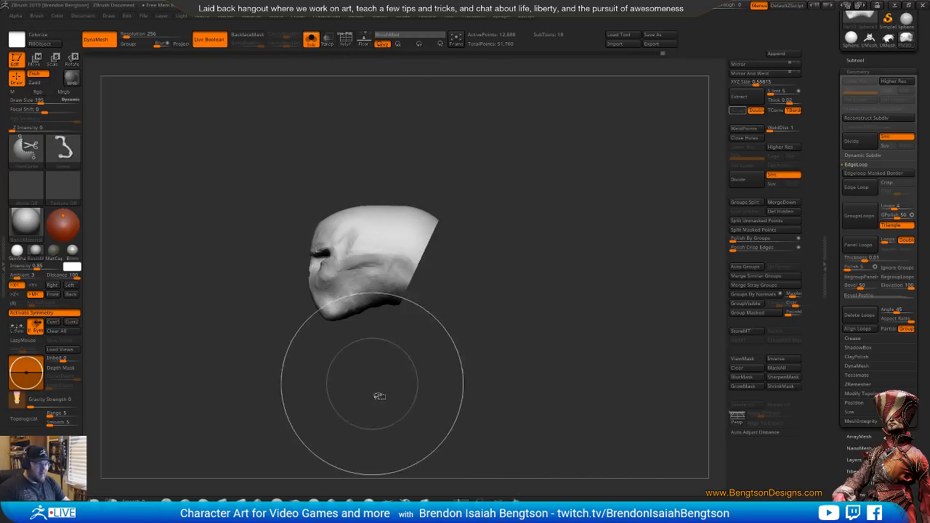
{"action": "mouse_move", "coordinate": [520, 220]}
{"action": "left_mouse_down"}
{"action": "mouse_move", "coordinate": [571, 223]}
{"action": "mouse_move", "coordinate": [510, 223]}
{"action": "mouse_move", "coordinate": [446, 275]}
{"action": "mouse_move", "coordinate": [372, 258]}
{"action": "mouse_move", "coordinate": [349, 333]}
{"action": "left_mouse_up"}
Narrow the back of the trimmed head symmetrically with Move Topological at draw size 195
{"action": "left_click_drag", "start_coordinate": [493, 233], "coordinate": [535, 236]}
{"action": "left_click_drag", "start_coordinate": [450, 271], "coordinate": [518, 310]}
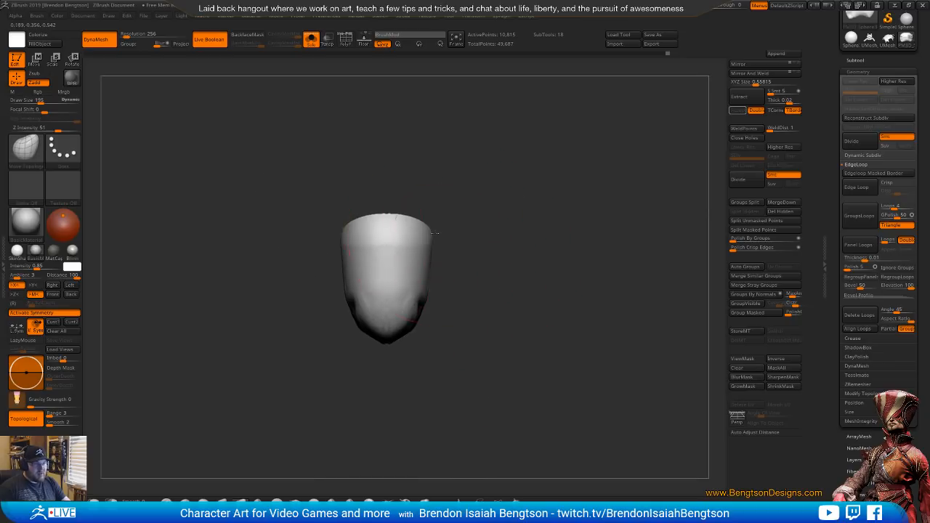
{"action": "left_click_drag", "start_coordinate": [433, 234], "coordinate": [417, 232]}
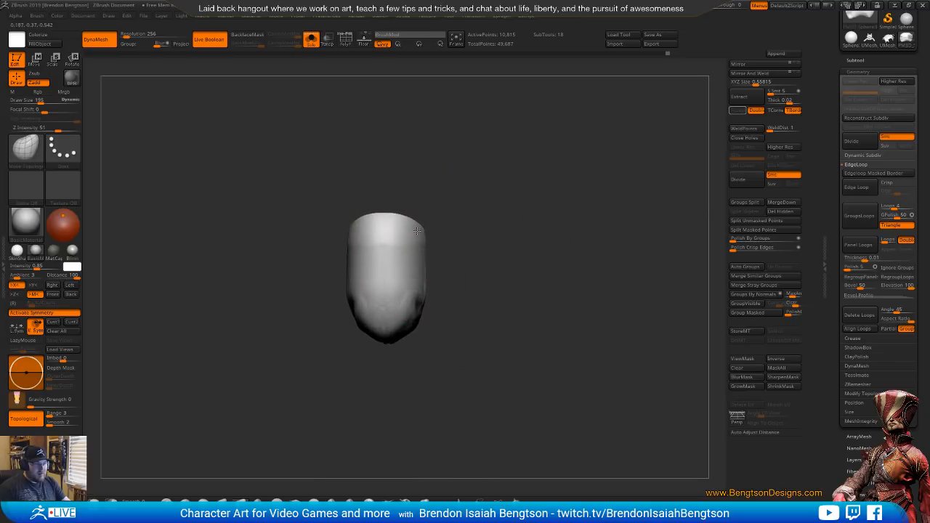
{"action": "mouse_move", "coordinate": [522, 269]}
{"action": "left_mouse_down"}
{"action": "mouse_move", "coordinate": [513, 182]}
{"action": "mouse_move", "coordinate": [492, 264]}
{"action": "mouse_move", "coordinate": [436, 260]}
{"action": "left_mouse_up"}
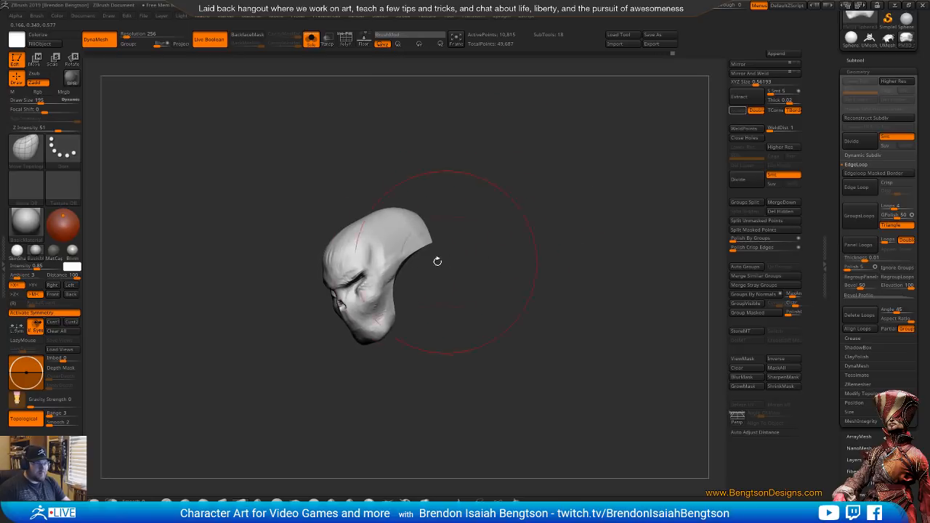
Flatten the sides of the head and the area behind the jaw with hPolish at draw size 195, and smooth the surface
{"action": "key", "text": "b"}
{"action": "key", "text": "h"}
{"action": "key", "text": "p"}
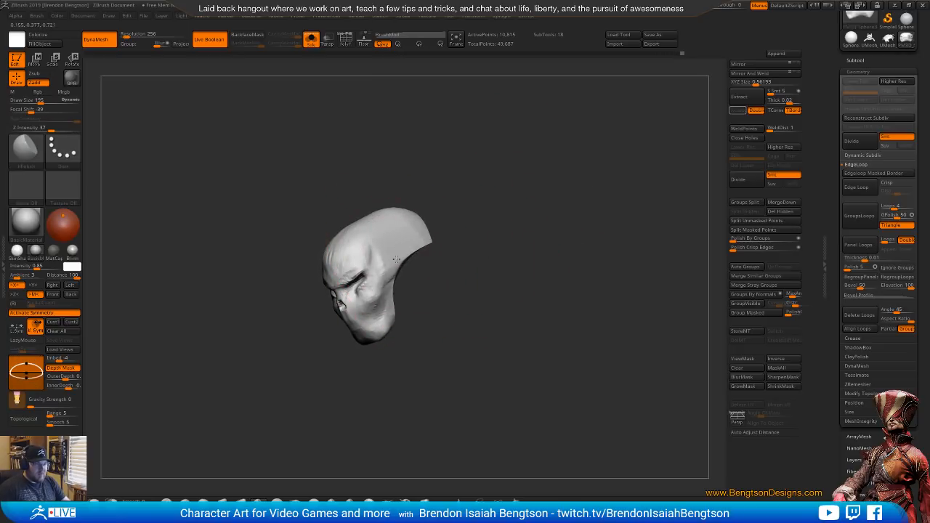
{"action": "left_click_drag", "start_coordinate": [496, 217], "coordinate": [442, 251], "text": "shift"}
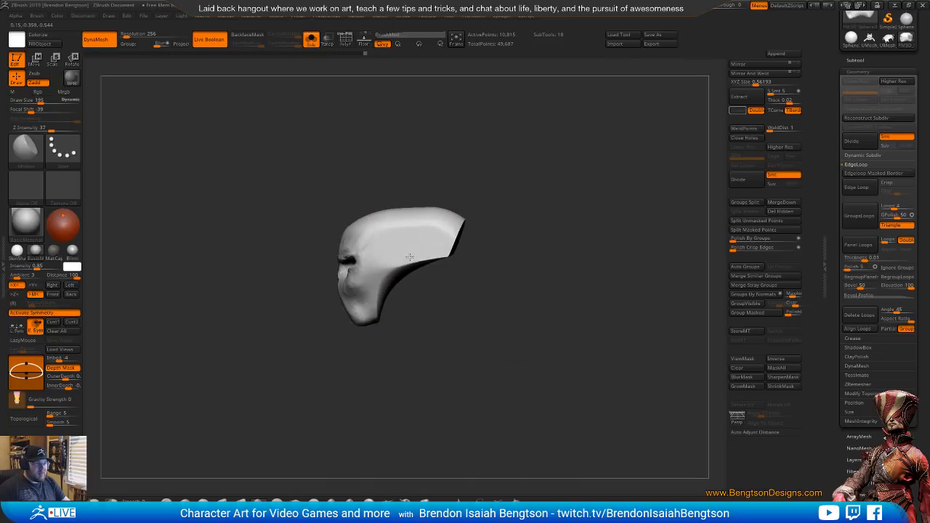
{"action": "mouse_move", "coordinate": [398, 264]}
{"action": "left_mouse_down"}
{"action": "mouse_move", "coordinate": [506, 299]}
{"action": "mouse_move", "coordinate": [385, 290]}
{"action": "left_mouse_up"}
{"action": "key", "text": "shift"}
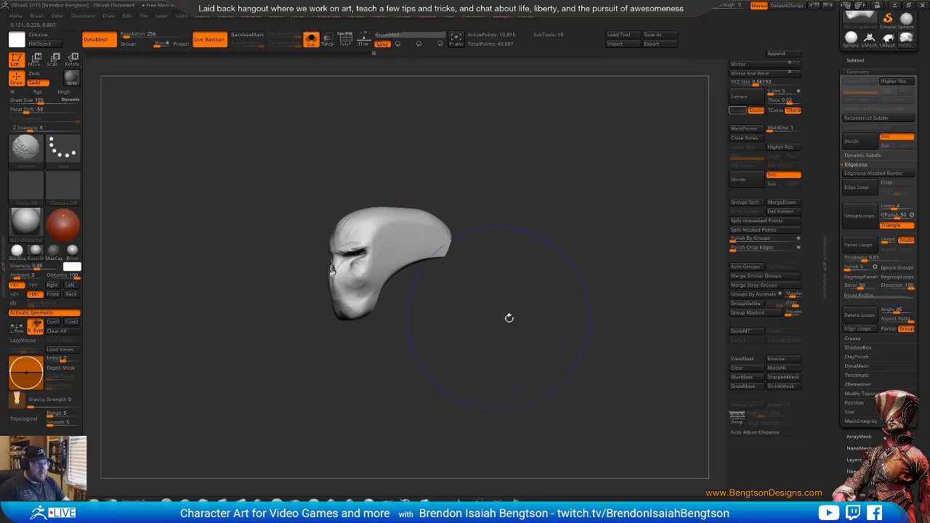
Turn off Solo to show the full knight, and compare its head with the reference at see-through 31
{"action": "mouse_move", "coordinate": [509, 317]}
{"action": "left_mouse_down"}
{"action": "mouse_move", "coordinate": [554, 313]}
{"action": "mouse_move", "coordinate": [551, 283]}
{"action": "mouse_move", "coordinate": [562, 280]}
{"action": "mouse_move", "coordinate": [509, 272]}
{"action": "mouse_move", "coordinate": [531, 227]}
{"action": "left_mouse_up"}
{"action": "key", "text": "alt+s"}
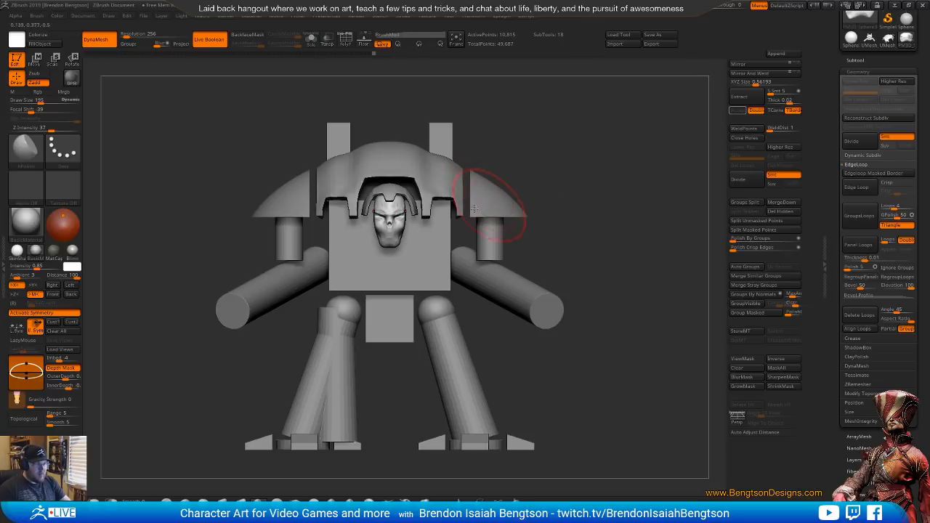
{"action": "key", "text": "space"}
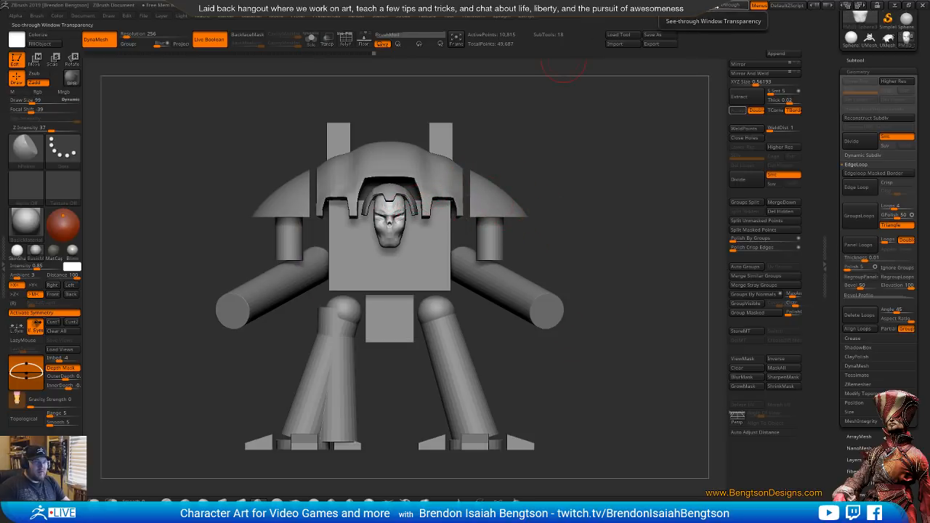
{"action": "left_click", "coordinate": [718, 6]}
{"action": "left_click_drag", "start_coordinate": [569, 239], "coordinate": [480, 290], "text": "alt"}
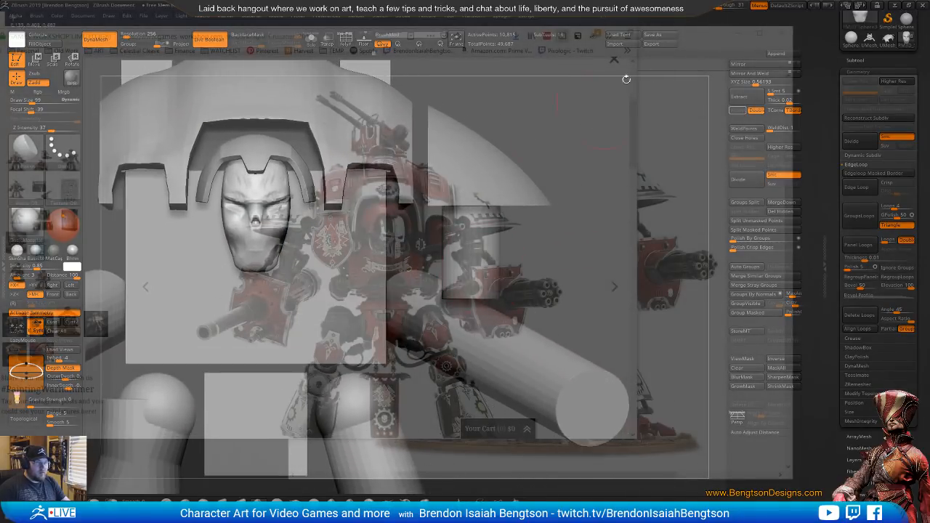
{"action": "left_click_drag", "start_coordinate": [717, 7], "coordinate": [704, 7]}
Carve the cheeks of the skull face with DamStandard at draw size 42
{"action": "key", "text": "b"}
{"action": "key", "text": "d"}
{"action": "key", "text": "s"}
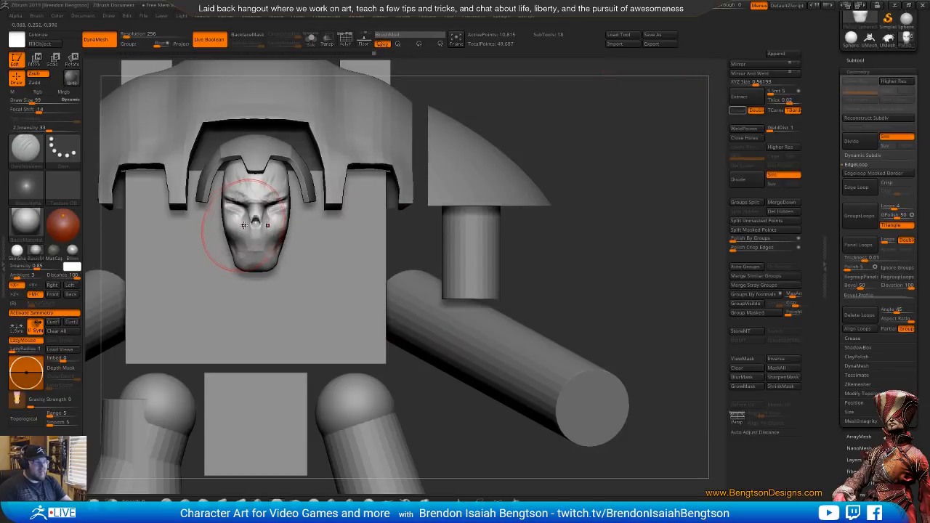
{"action": "key", "text": "space"}
{"action": "left_click_drag", "start_coordinate": [245, 235], "coordinate": [239, 235]}
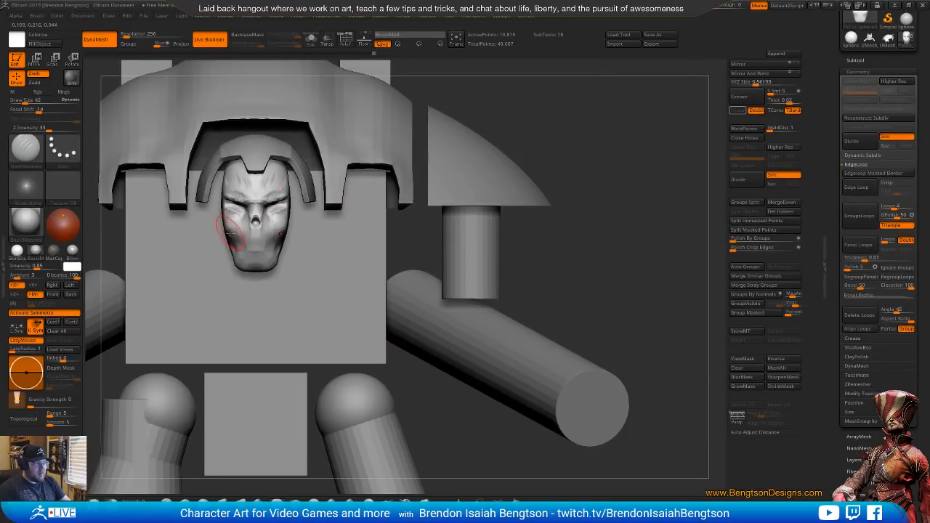
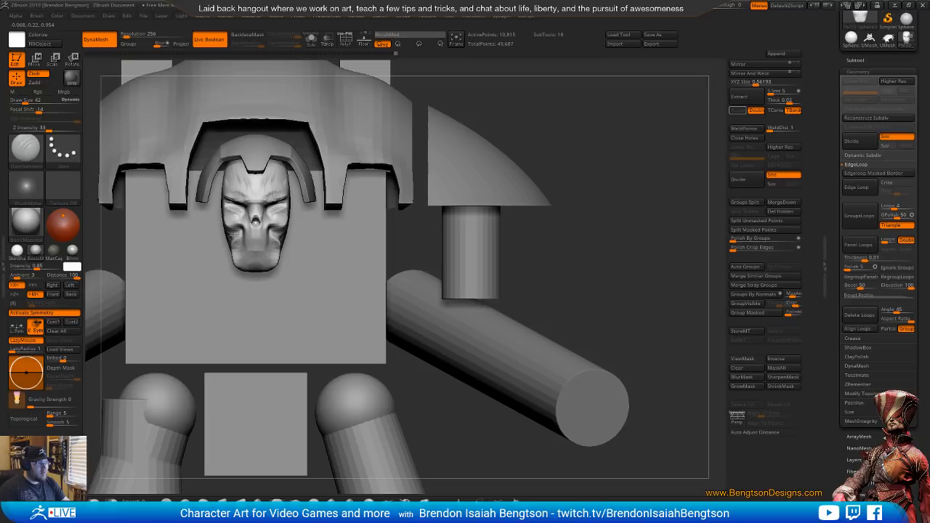
Re-DynaMesh the head at resolution 256 and refine the skull's cheekbones with Move Topological at draw size 26
{"action": "left_click_drag", "start_coordinate": [419, 212], "coordinate": [500, 183], "text": "ctrl"}
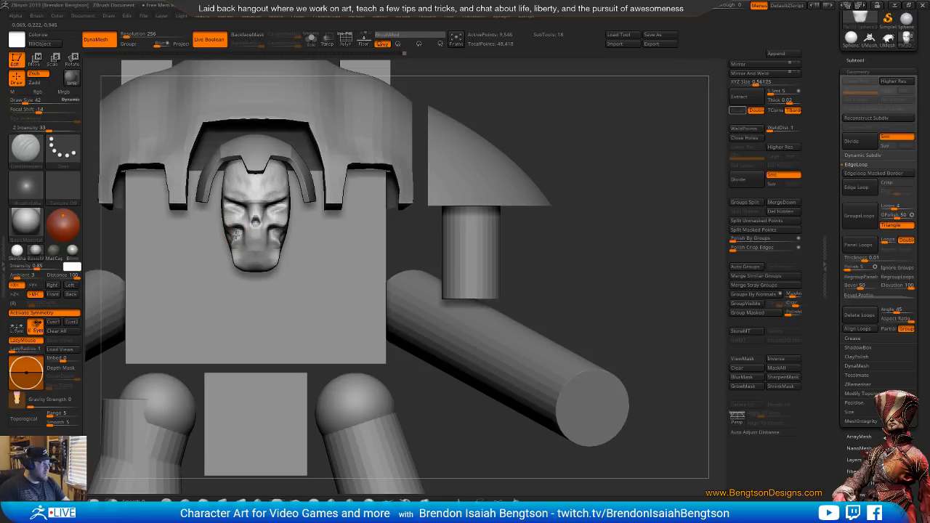
{"action": "key", "text": "b"}
{"action": "key", "text": "m"}
{"action": "key", "text": "t"}
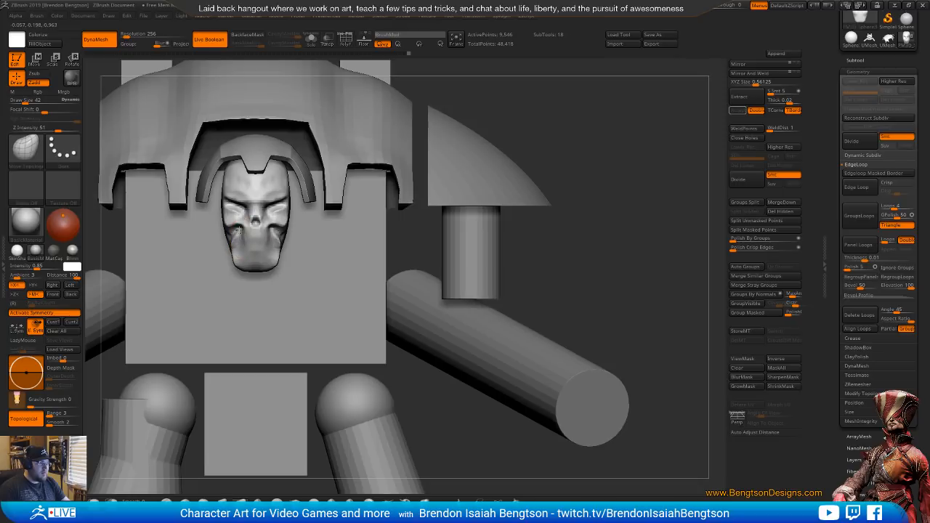
{"action": "key", "text": "space"}
{"action": "left_click", "coordinate": [239, 221]}
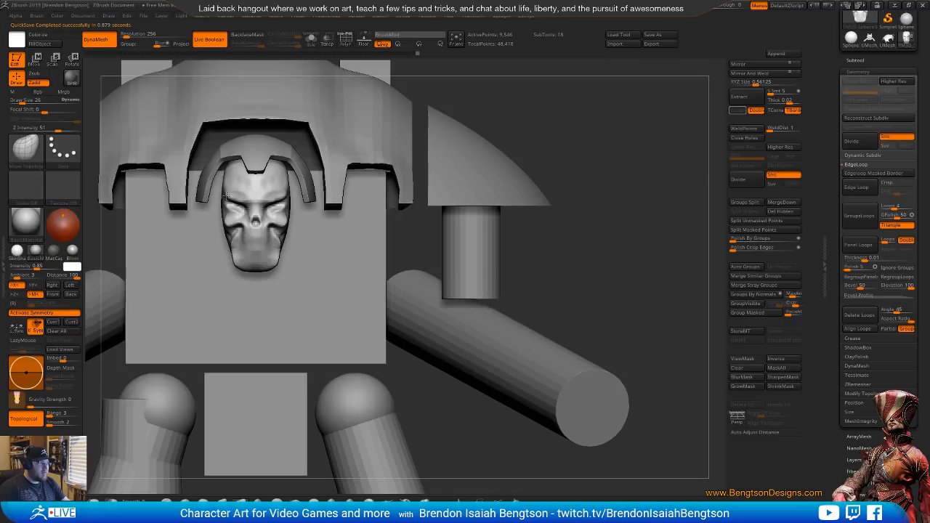
Reshape the brow and jaw sides with Move Topological at draw size 54, and the chin at draw size 33
{"action": "key", "text": "space"}
{"action": "left_click_drag", "start_coordinate": [226, 191], "coordinate": [234, 201]}
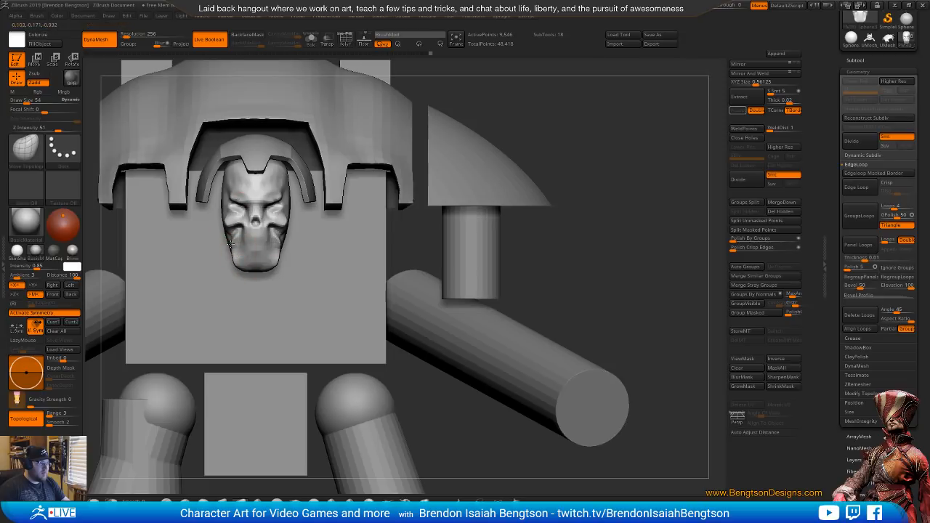
{"action": "left_click_drag", "start_coordinate": [231, 245], "coordinate": [234, 246]}
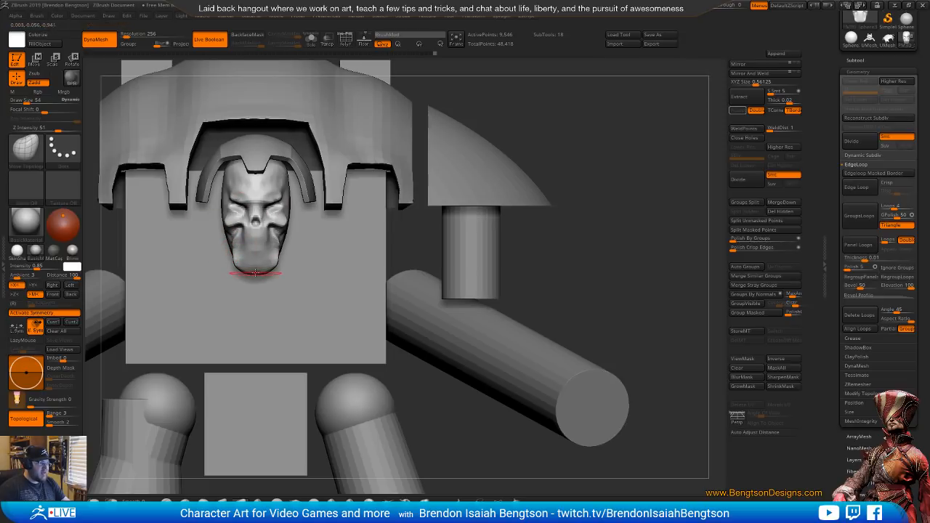
{"action": "key", "text": "space"}
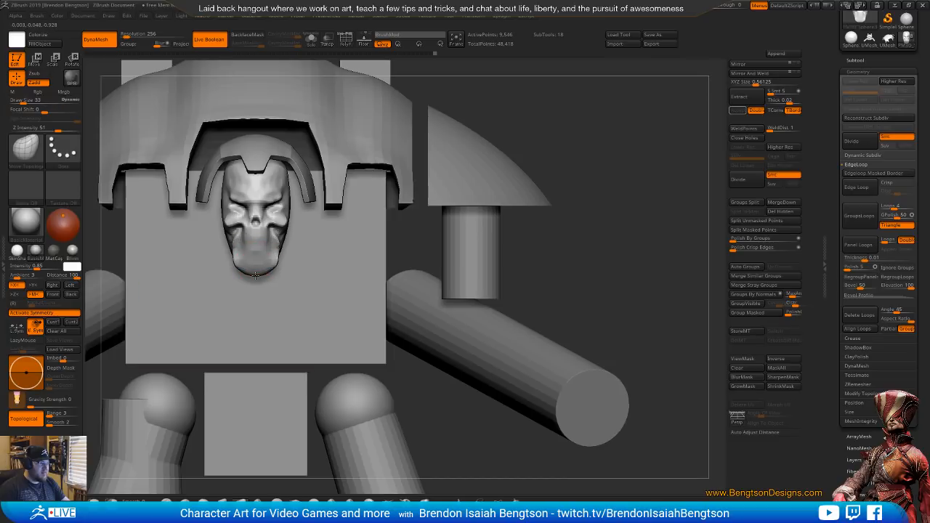
{"action": "left_click_drag", "start_coordinate": [245, 273], "coordinate": [248, 270]}
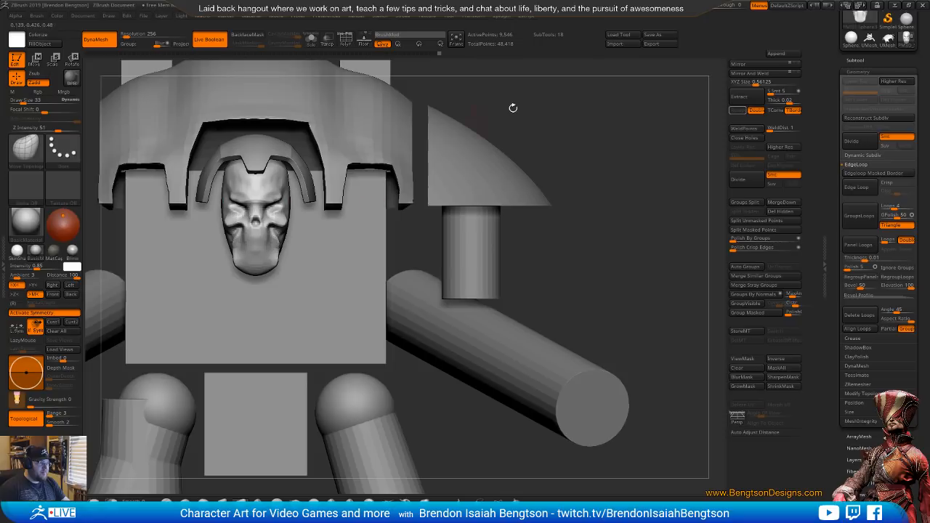
Build up the mouth area of the skull face with ClayBuildup at draw size 33
{"action": "left_click_drag", "start_coordinate": [511, 106], "coordinate": [601, 153]}
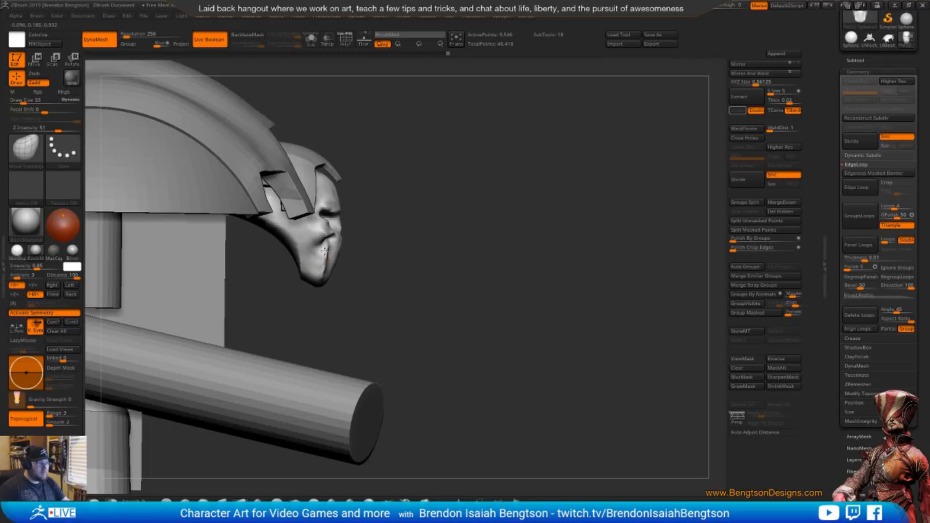
{"action": "left_click_drag", "start_coordinate": [410, 224], "coordinate": [353, 228]}
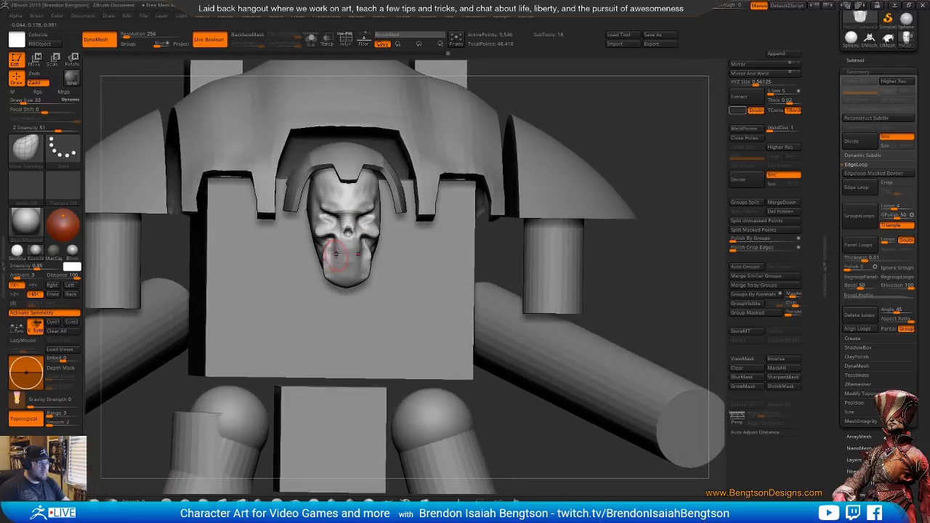
{"action": "key", "text": "b"}
{"action": "key", "text": "c"}
{"action": "key", "text": "b"}
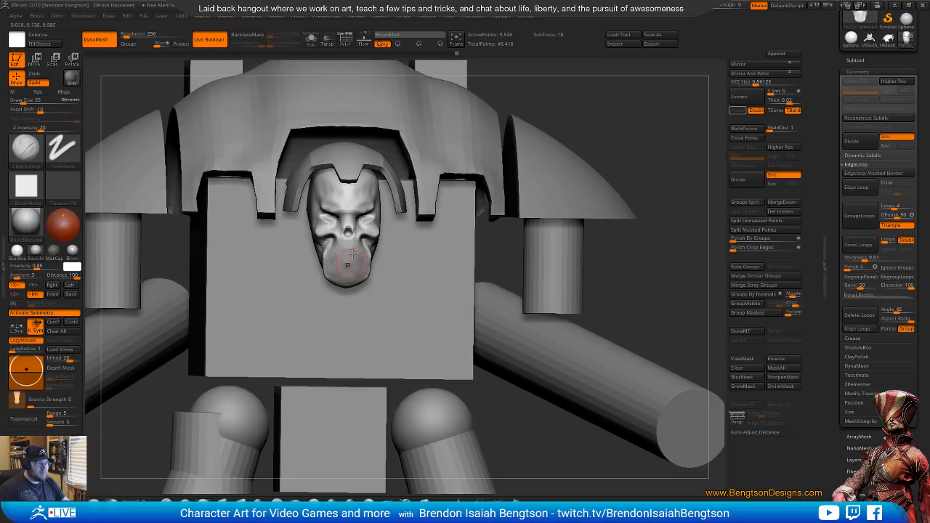
{"action": "left_click_drag", "start_coordinate": [660, 118], "coordinate": [556, 92], "text": "alt"}
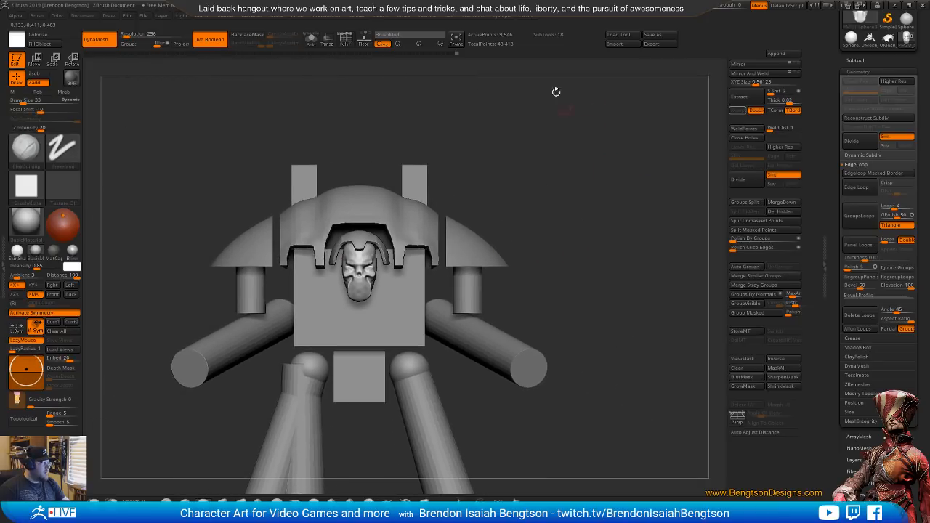
Scale the hood around the head to about 0.93 of its width and raise it slightly above the brow
{"action": "left_click", "coordinate": [368, 237], "text": "alt"}
{"action": "left_click_drag", "start_coordinate": [563, 150], "coordinate": [558, 205], "text": "alt"}
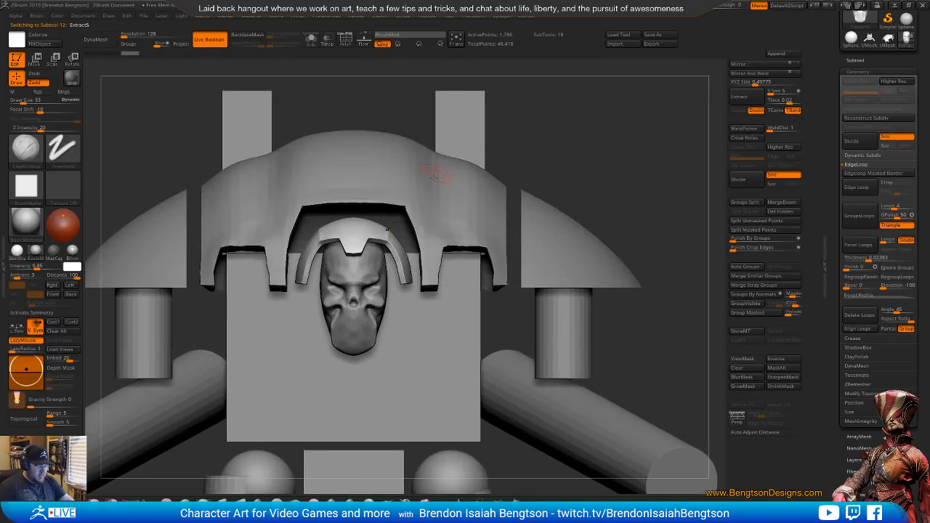
{"action": "key", "text": "w"}
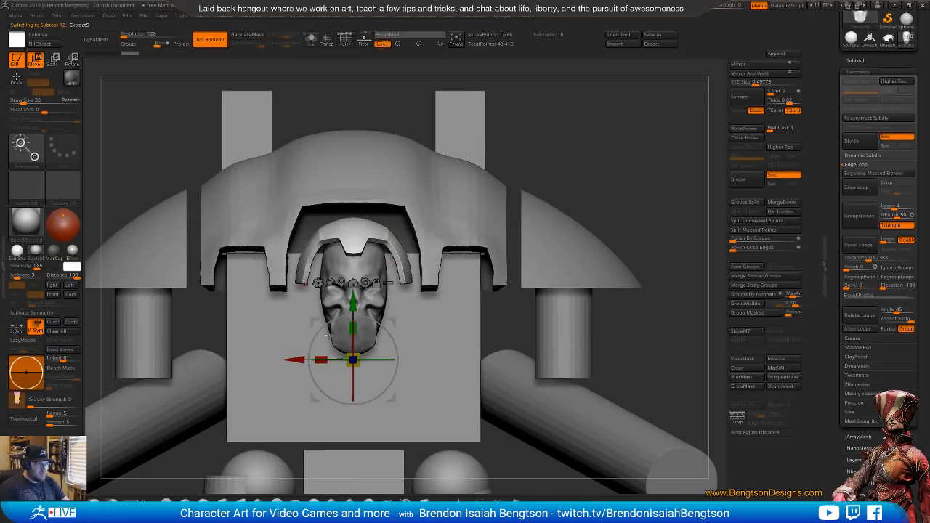
{"action": "left_click_drag", "start_coordinate": [321, 359], "coordinate": [323, 357]}
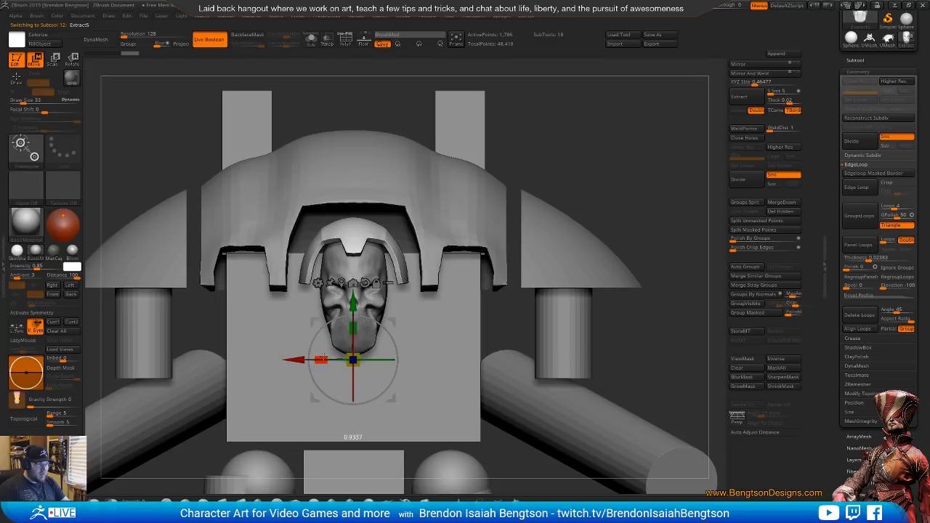
{"action": "left_click_drag", "start_coordinate": [352, 303], "coordinate": [353, 299]}
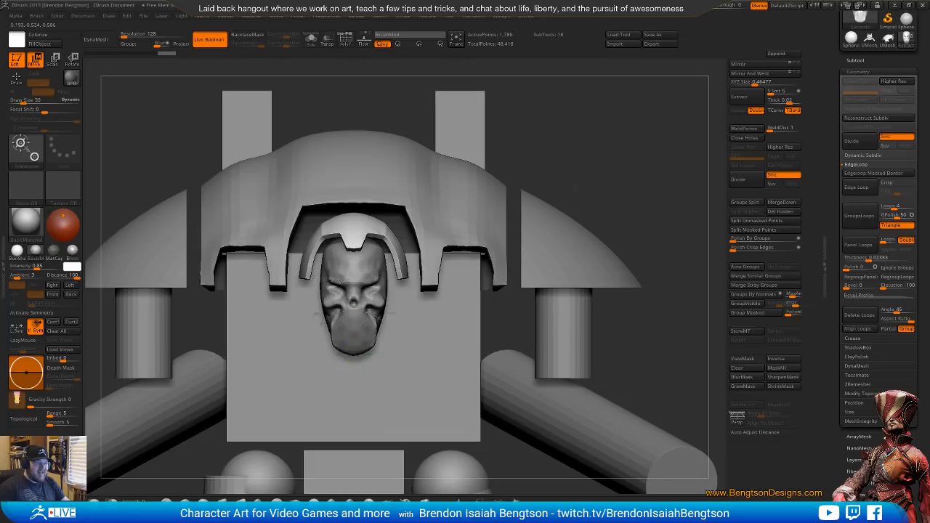
Move the hood slightly backward in the side view, and shift the head back to match
{"action": "mouse_move", "coordinate": [561, 183]}
{"action": "left_mouse_down", "text": "alt"}
{"action": "mouse_move", "coordinate": [561, 154]}
{"action": "mouse_move", "coordinate": [580, 189]}
{"action": "mouse_move", "coordinate": [591, 183]}
{"action": "mouse_move", "coordinate": [515, 155]}
{"action": "left_mouse_up", "text": "alt"}
{"action": "key", "text": "q"}
{"action": "left_click_drag", "start_coordinate": [554, 197], "coordinate": [479, 181], "text": "shift"}
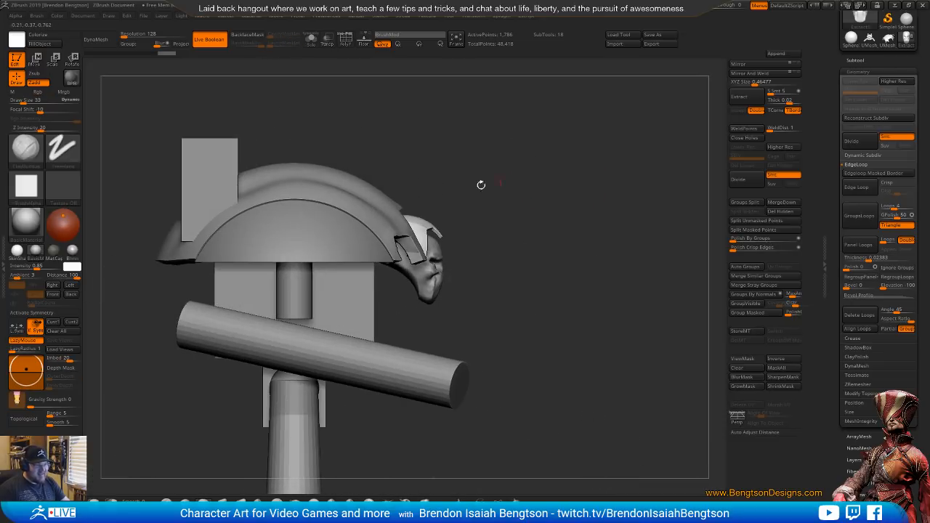
{"action": "key", "text": "w"}
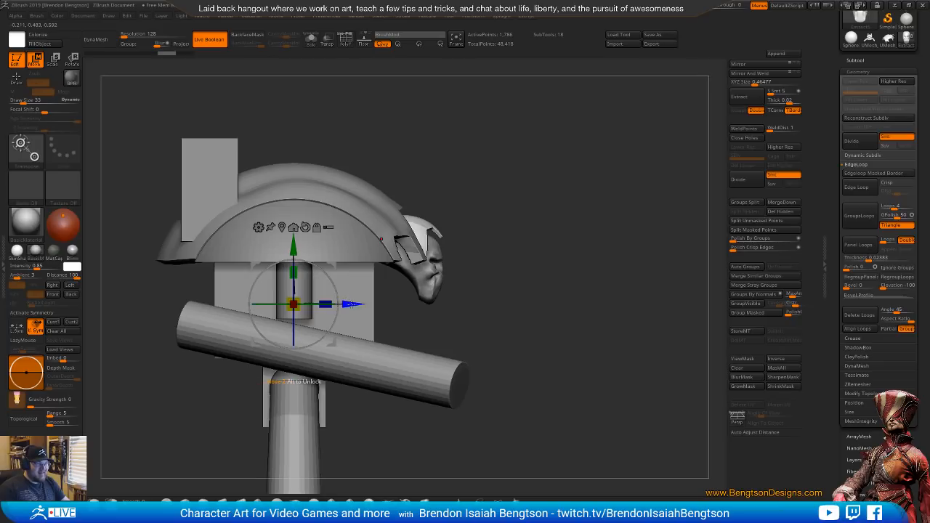
{"action": "left_click_drag", "start_coordinate": [352, 305], "coordinate": [347, 305]}
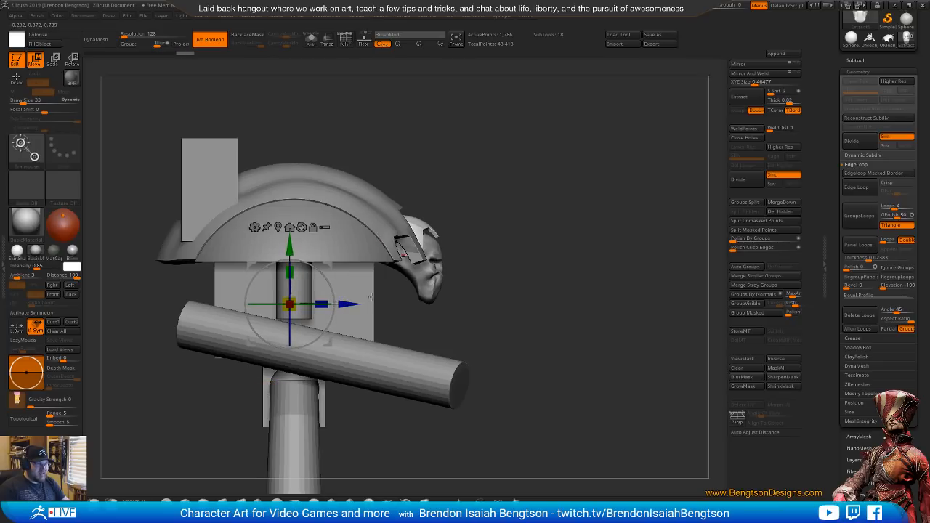
{"action": "left_click", "coordinate": [440, 280], "text": "alt"}
{"action": "left_click_drag", "start_coordinate": [339, 267], "coordinate": [334, 268]}
{"action": "left_click_drag", "start_coordinate": [582, 296], "coordinate": [454, 285]}
{"action": "key", "text": "q"}
Hide the extra vertical cylinder overlapping one leg, and make the mirrored leg cylinders the active subtool
{"action": "mouse_move", "coordinate": [591, 186]}
{"action": "left_mouse_down"}
{"action": "mouse_move", "coordinate": [598, 177]}
{"action": "mouse_move", "coordinate": [563, 182]}
{"action": "mouse_move", "coordinate": [574, 244]}
{"action": "mouse_move", "coordinate": [587, 204]}
{"action": "mouse_move", "coordinate": [552, 204]}
{"action": "mouse_move", "coordinate": [579, 211]}
{"action": "mouse_move", "coordinate": [546, 266]}
{"action": "mouse_move", "coordinate": [522, 263]}
{"action": "mouse_move", "coordinate": [584, 257]}
{"action": "mouse_move", "coordinate": [559, 258]}
{"action": "left_mouse_up"}
{"action": "left_click", "coordinate": [423, 242], "text": "alt"}
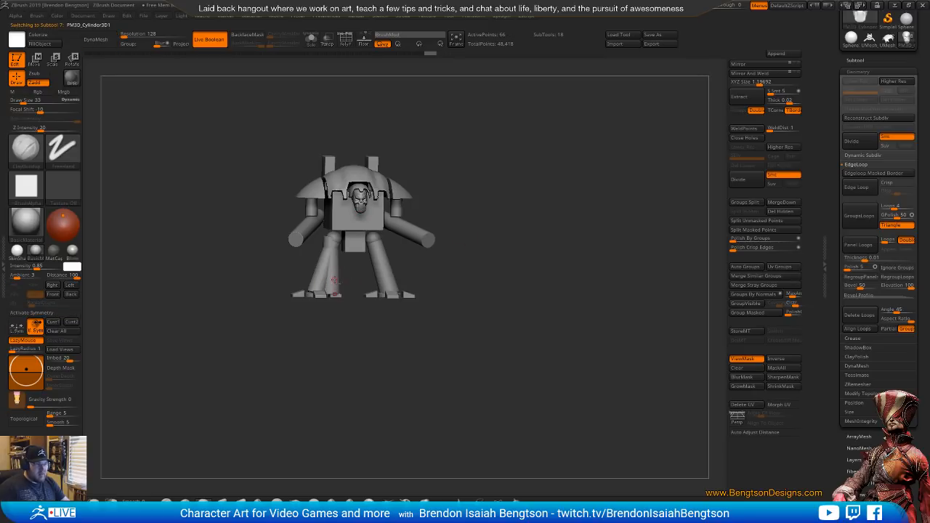
{"action": "left_click_drag", "start_coordinate": [526, 293], "coordinate": [462, 332], "text": "alt"}
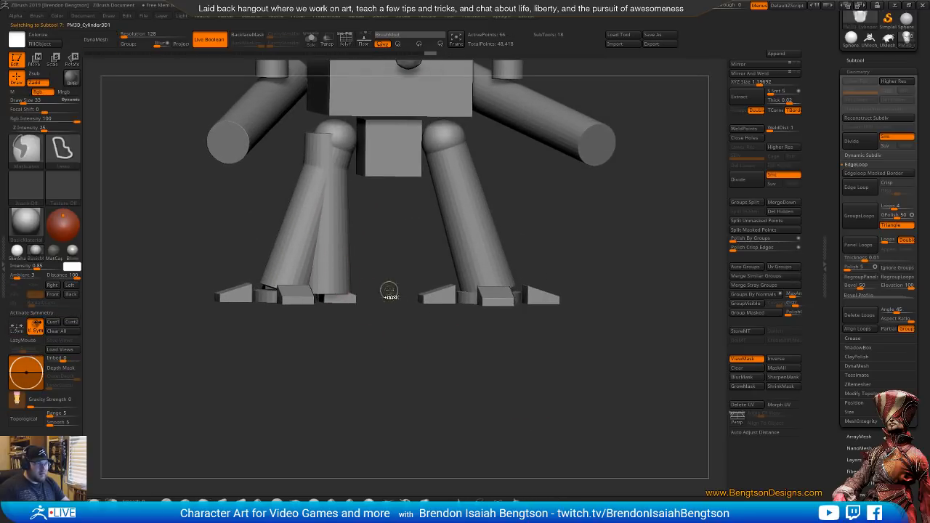
{"action": "left_click_drag", "start_coordinate": [388, 291], "coordinate": [404, 304], "text": "ctrl"}
{"action": "left_click_drag", "start_coordinate": [406, 301], "coordinate": [393, 346], "text": "alt"}
{"action": "left_click", "coordinate": [862, 61]}
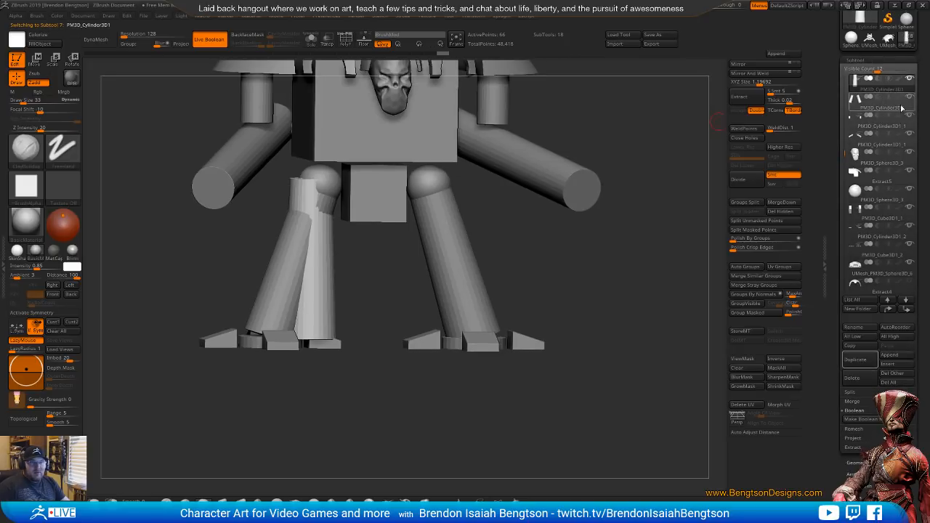
{"action": "left_click", "coordinate": [446, 255], "text": "alt"}
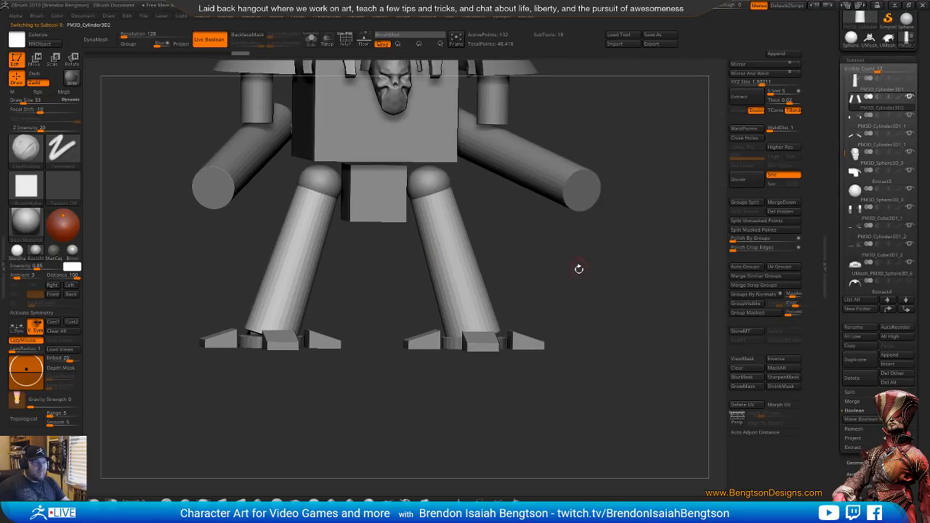
Switch to the browser, bring up the Knight Crusader's side photo, and reposition the reference window behind the sculpt
{"action": "left_click_drag", "start_coordinate": [577, 269], "coordinate": [583, 209], "text": "shift"}
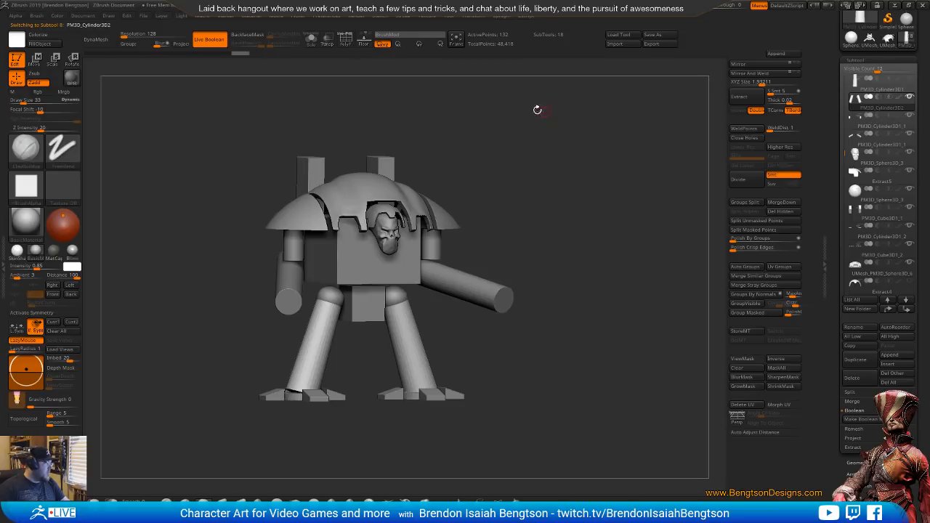
{"action": "left_click_drag", "start_coordinate": [573, 228], "coordinate": [581, 281], "text": "alt"}
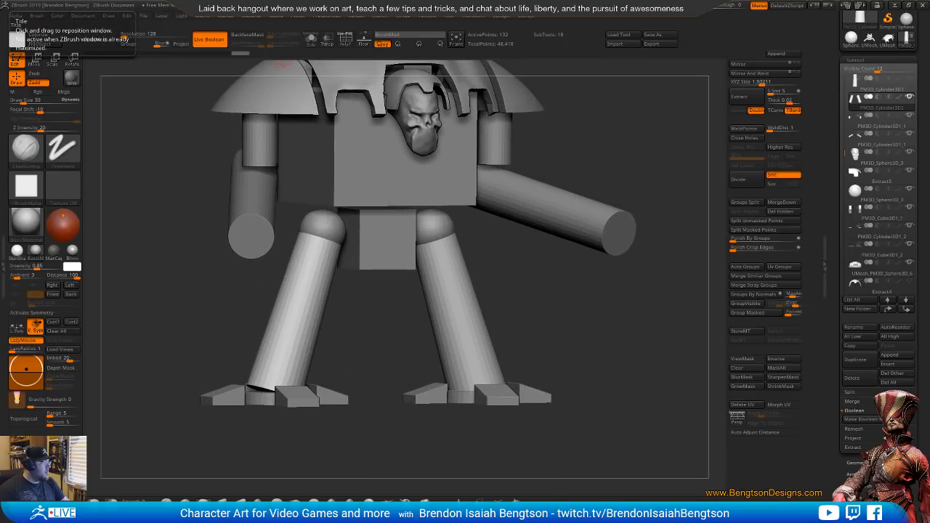
{"action": "left_click_drag", "start_coordinate": [0, 47], "coordinate": [213, 39]}
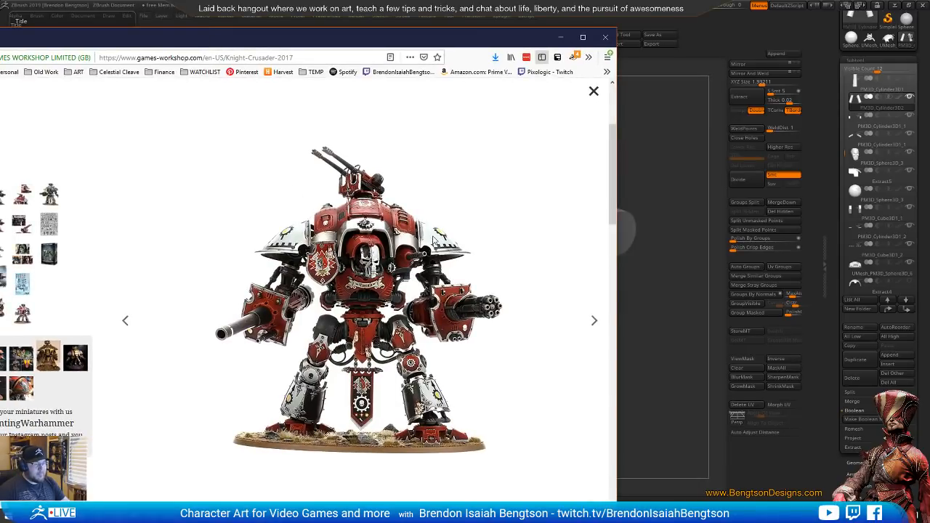
{"action": "key", "text": "Right"}
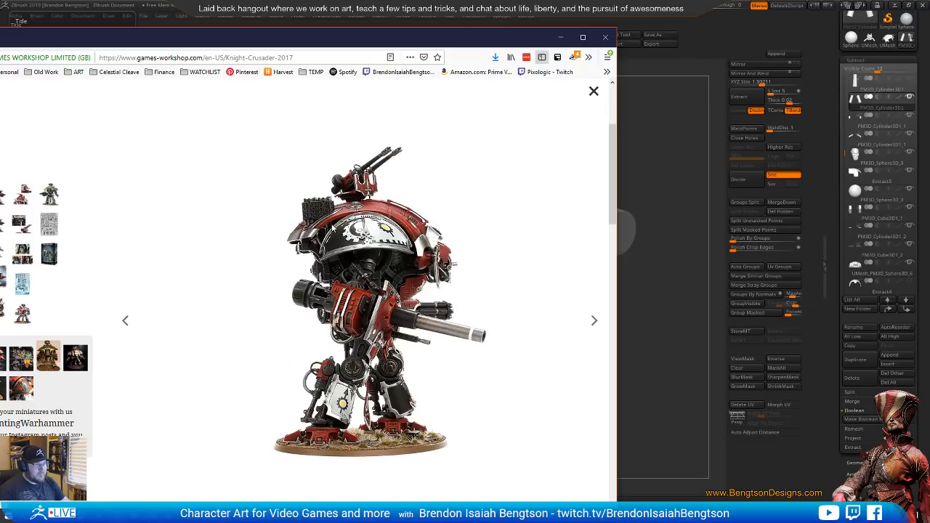
{"action": "left_click_drag", "start_coordinate": [486, 36], "coordinate": [496, 13]}
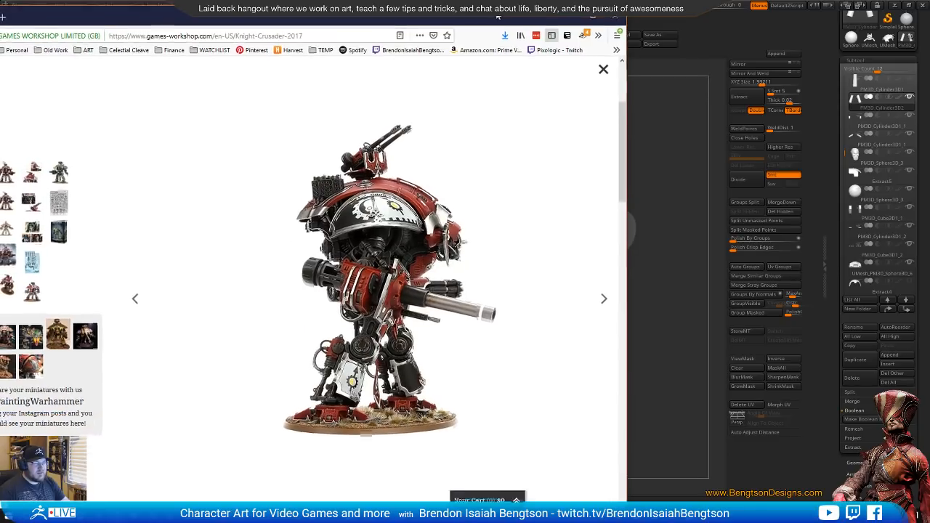
{"action": "left_click", "coordinate": [718, 30]}
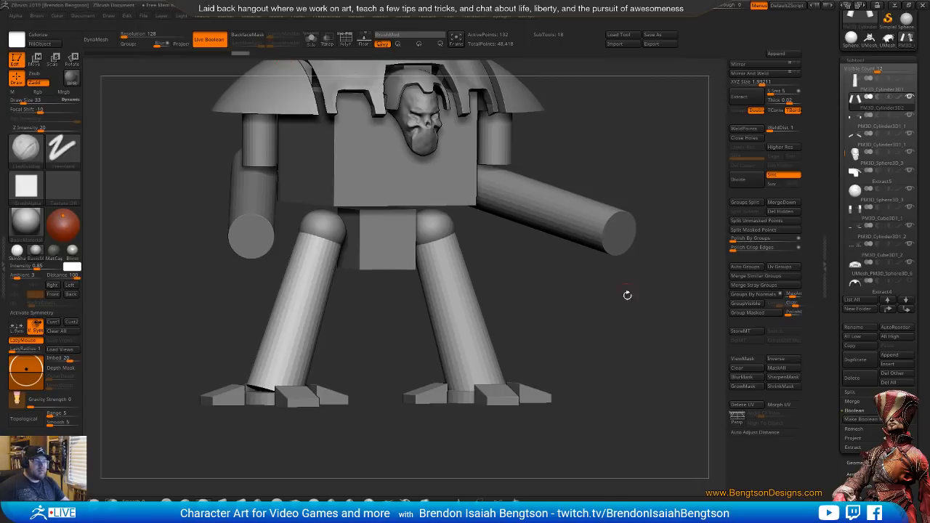
Align the knight's side view with the reference photo, using the shoulder armour as the active subtool and see-through 28
{"action": "left_click_drag", "start_coordinate": [629, 309], "coordinate": [658, 316]}
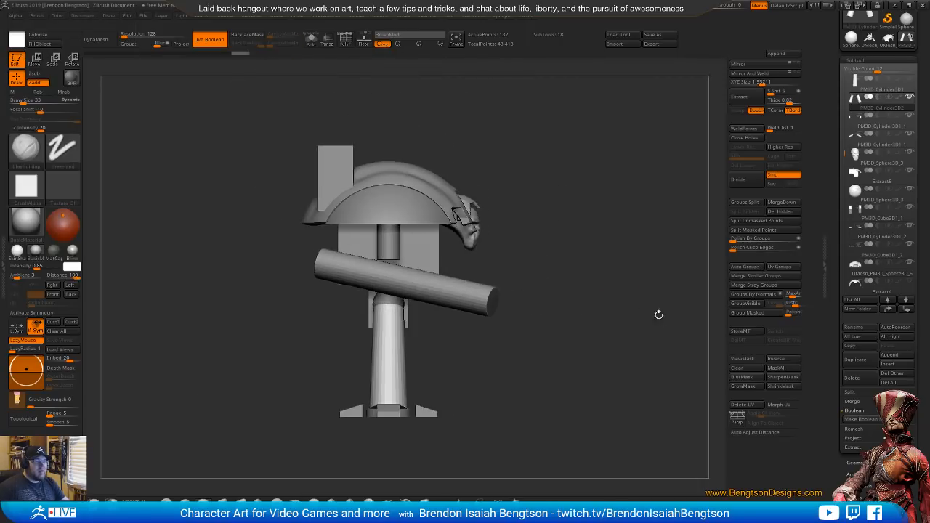
{"action": "left_click", "coordinate": [390, 209], "text": "alt"}
{"action": "left_click_drag", "start_coordinate": [504, 201], "coordinate": [506, 249], "text": "alt"}
{"action": "left_click", "coordinate": [722, 7]}
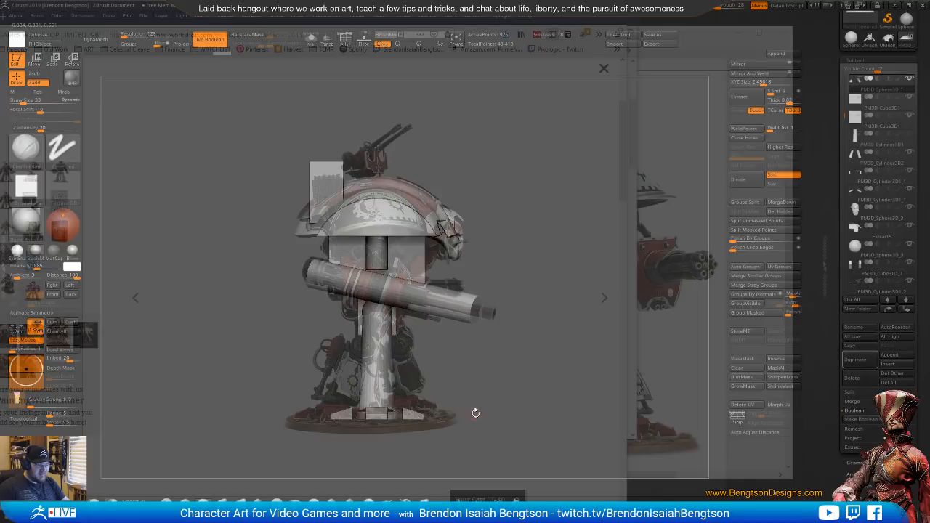
Trim the rear rim of the main carapace shell with TrimCurve to follow the side reference
{"action": "left_click", "coordinate": [359, 191], "text": "alt"}
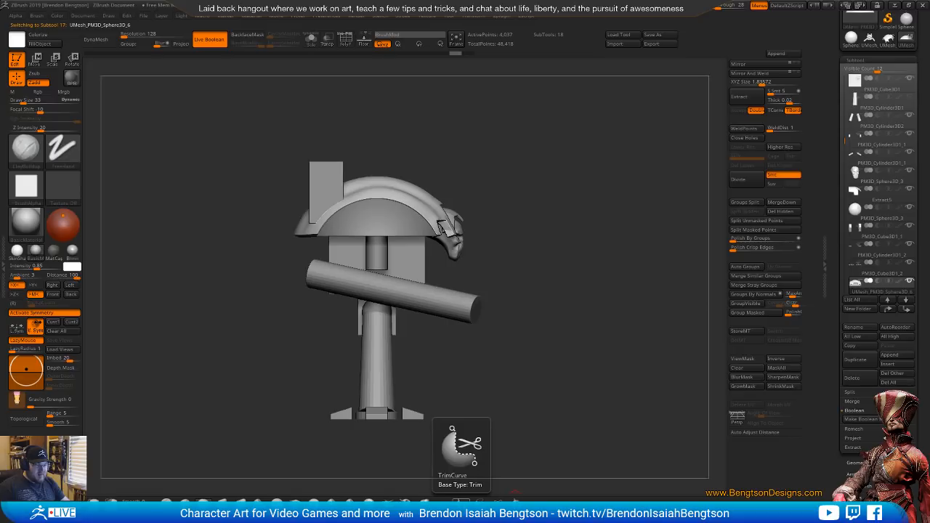
{"action": "left_click", "coordinate": [462, 502]}
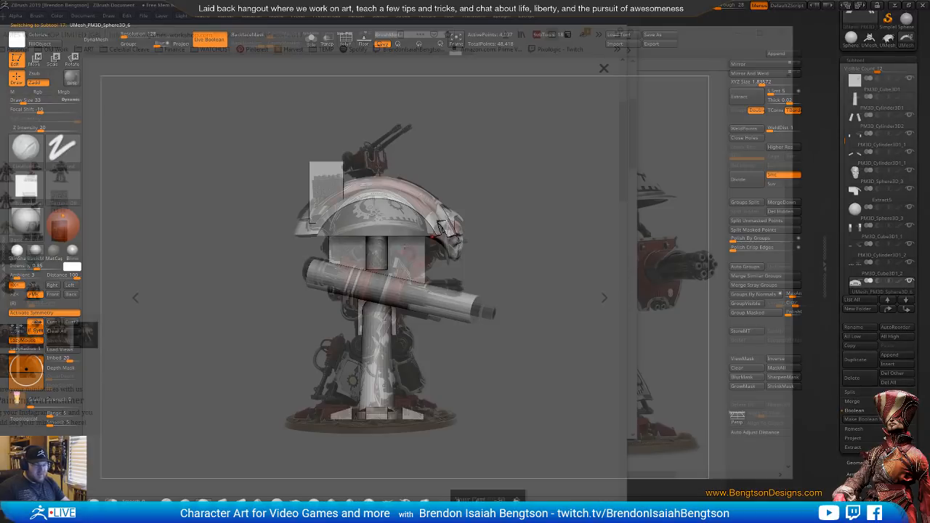
{"action": "mouse_move", "coordinate": [261, 222]}
{"action": "left_mouse_down", "text": "ctrl+shift"}
{"action": "mouse_move", "coordinate": [333, 219]}
{"action": "mouse_move", "coordinate": [177, 224]}
{"action": "mouse_move", "coordinate": [254, 223]}
{"action": "mouse_move", "coordinate": [327, 252]}
{"action": "mouse_move", "coordinate": [339, 205]}
{"action": "mouse_move", "coordinate": [291, 288]}
{"action": "mouse_move", "coordinate": [277, 271]}
{"action": "mouse_move", "coordinate": [331, 239]}
{"action": "mouse_move", "coordinate": [341, 219]}
{"action": "mouse_move", "coordinate": [279, 226]}
{"action": "left_mouse_up", "text": "ctrl+shift"}
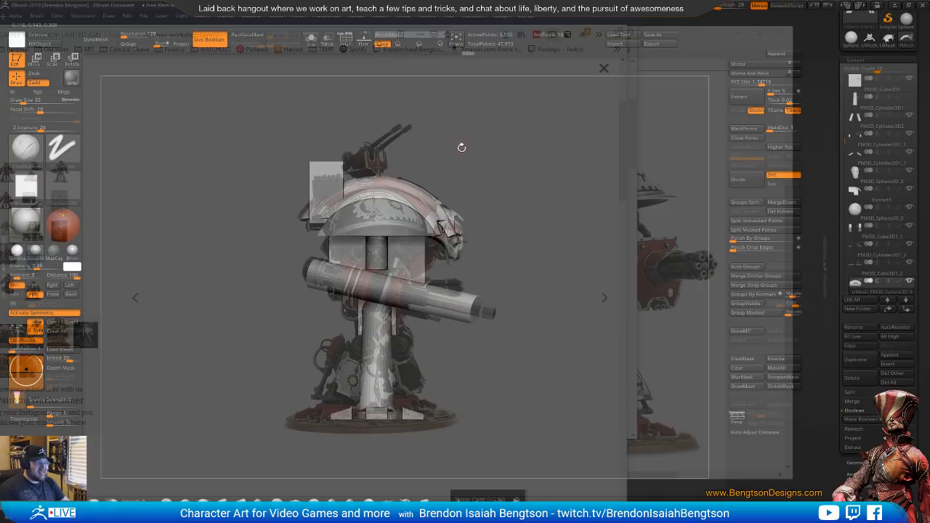
{"action": "mouse_move", "coordinate": [460, 145]}
{"action": "left_mouse_down"}
{"action": "mouse_move", "coordinate": [486, 164]}
{"action": "mouse_move", "coordinate": [444, 175]}
{"action": "left_mouse_up"}
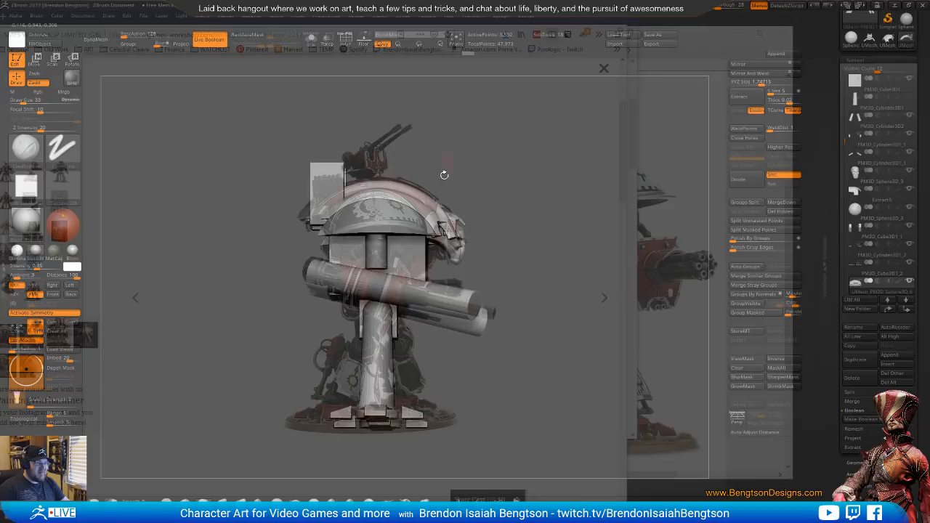
{"action": "left_click_drag", "start_coordinate": [498, 152], "coordinate": [473, 155]}
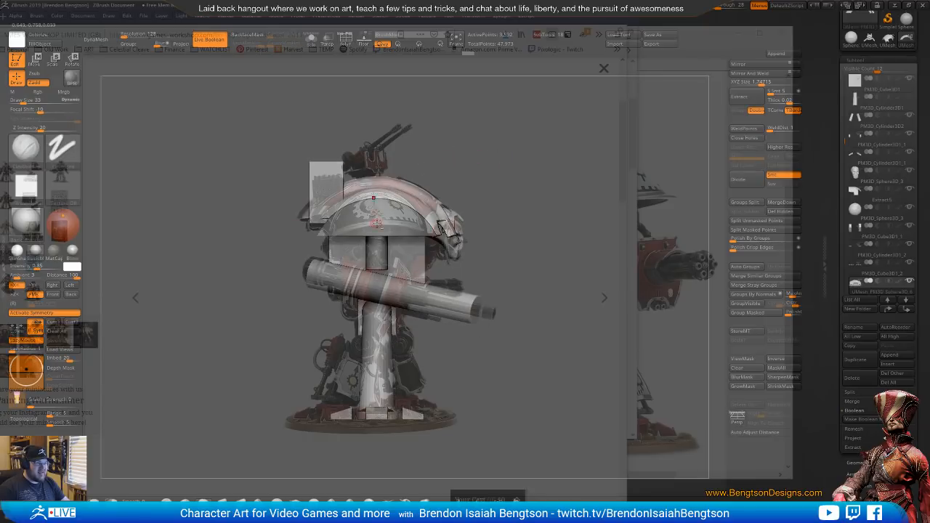
Reshape the main carapace shell's side profile toward the reference with Move Topological at draw size 357
{"action": "left_click", "coordinate": [384, 237], "text": "alt"}
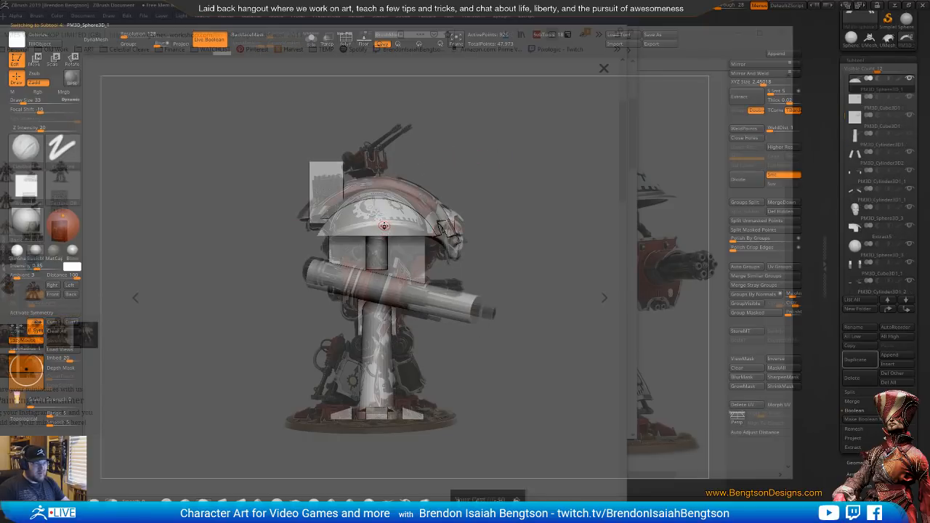
{"action": "left_click", "coordinate": [385, 184], "text": "alt"}
{"action": "key", "text": "b"}
{"action": "key", "text": "m"}
{"action": "key", "text": "t"}
{"action": "key", "text": "space"}
{"action": "left_click_drag", "start_coordinate": [398, 203], "coordinate": [411, 205]}
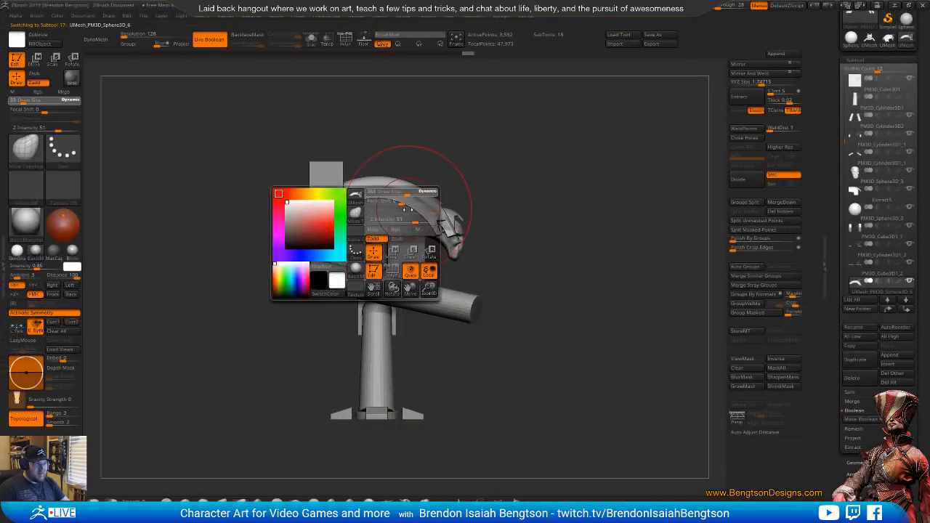
{"action": "mouse_move", "coordinate": [467, 147]}
{"action": "left_mouse_down"}
{"action": "mouse_move", "coordinate": [417, 151]}
{"action": "mouse_move", "coordinate": [476, 149]}
{"action": "left_mouse_up"}
{"action": "left_click_drag", "start_coordinate": [372, 197], "coordinate": [374, 194]}
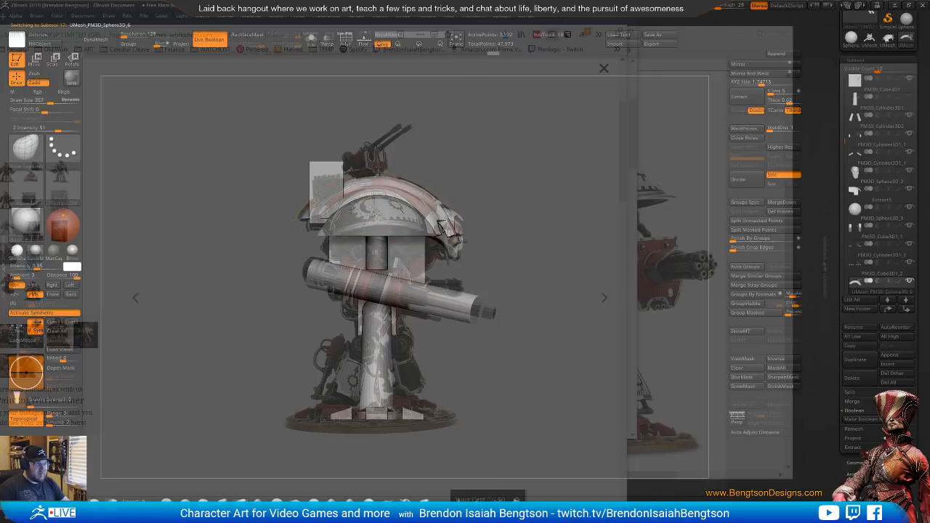
{"action": "left_click_drag", "start_coordinate": [351, 209], "coordinate": [338, 200]}
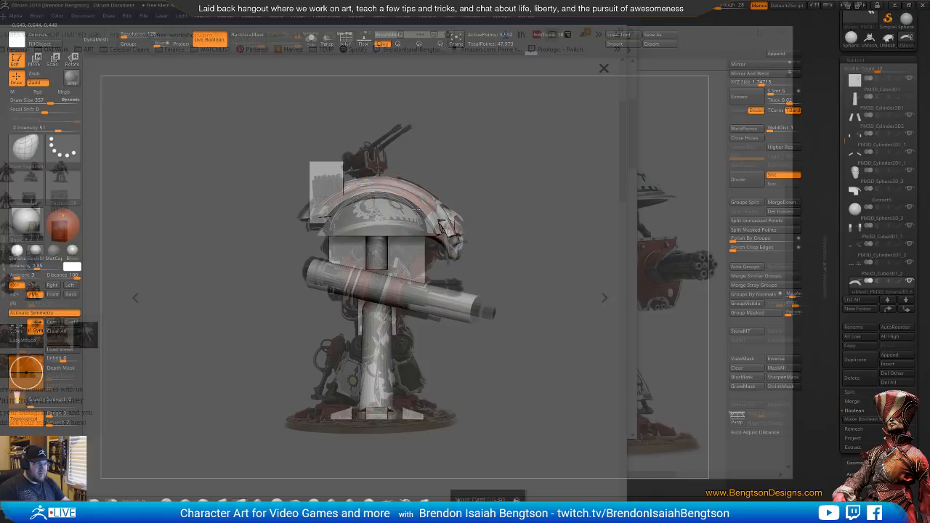
Make the domed shoulder armour the active subtool and raise it to match the side reference
{"action": "left_click", "coordinate": [377, 212], "text": "alt"}
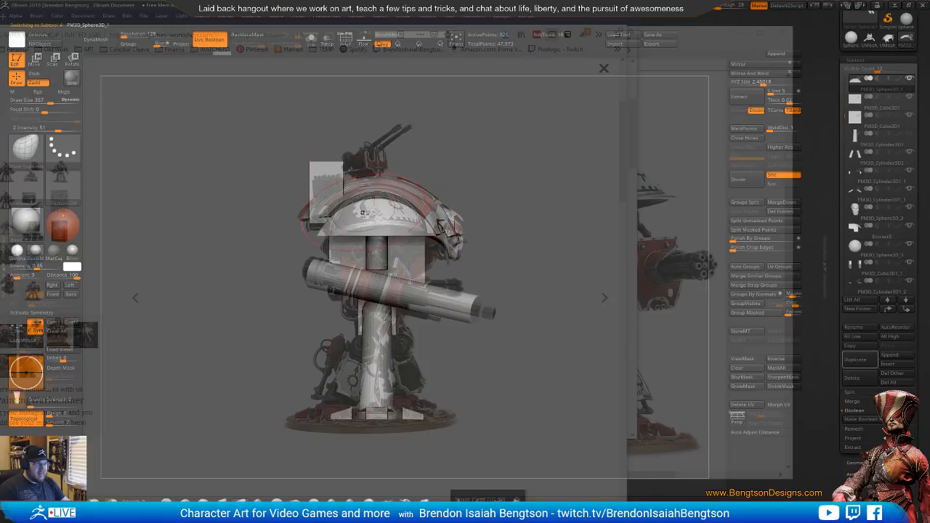
{"action": "key", "text": "w"}
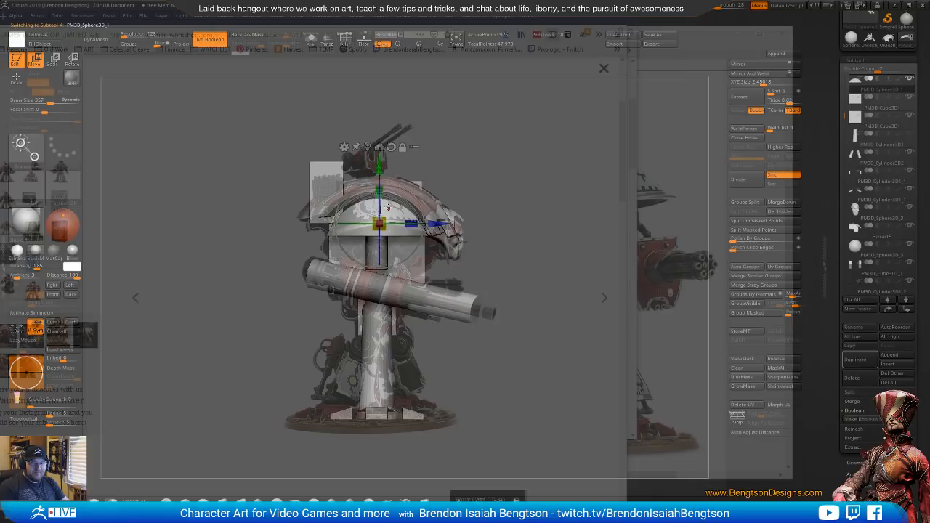
{"action": "left_click_drag", "start_coordinate": [379, 165], "coordinate": [379, 156]}
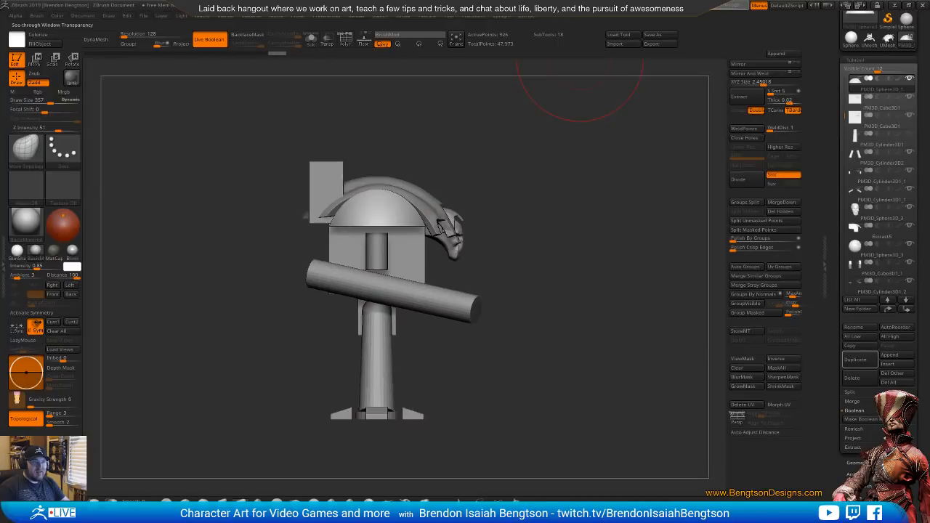
Make the skull-like head active and adjust its cheeks and jaw with Move Topological, reducing the draw size to 39
{"action": "left_click_drag", "start_coordinate": [497, 282], "coordinate": [518, 204]}
{"action": "left_click", "coordinate": [448, 239], "text": "alt"}
{"action": "key", "text": "space"}
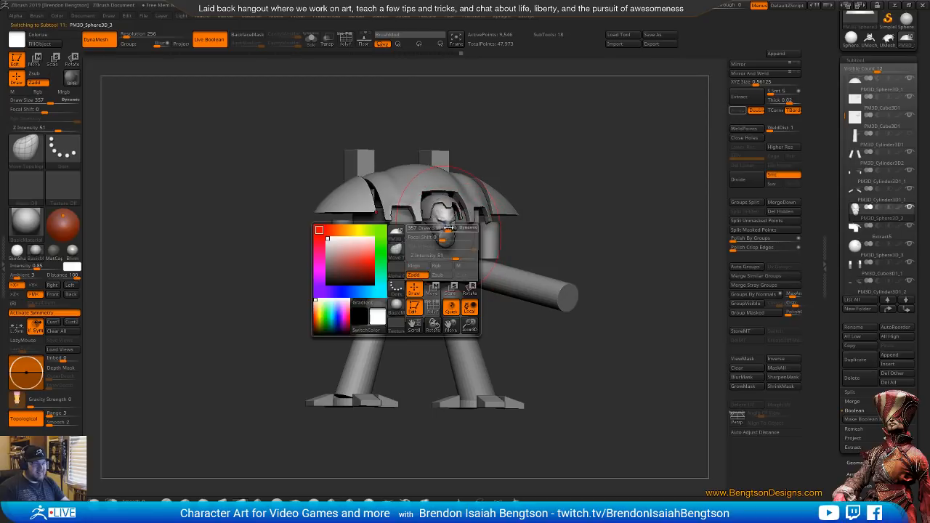
{"action": "left_click_drag", "start_coordinate": [446, 227], "coordinate": [432, 228]}
{"action": "left_click_drag", "start_coordinate": [518, 247], "coordinate": [513, 364], "text": "alt"}
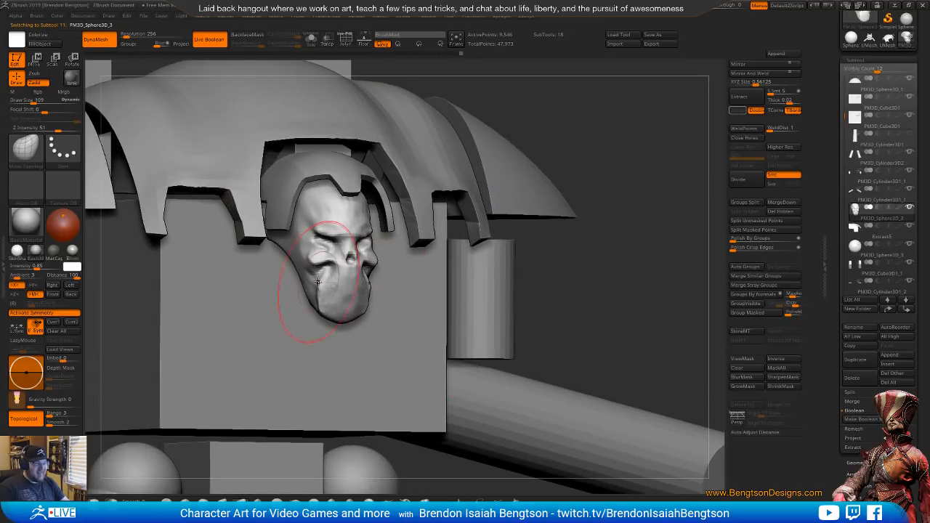
{"action": "key", "text": "space"}
{"action": "mouse_move", "coordinate": [317, 282]}
{"action": "left_mouse_down"}
{"action": "mouse_move", "coordinate": [343, 293]}
{"action": "mouse_move", "coordinate": [308, 266]}
{"action": "left_mouse_up"}
{"action": "key", "text": "space"}
{"action": "left_click_drag", "start_coordinate": [305, 264], "coordinate": [298, 263], "text": "shift"}
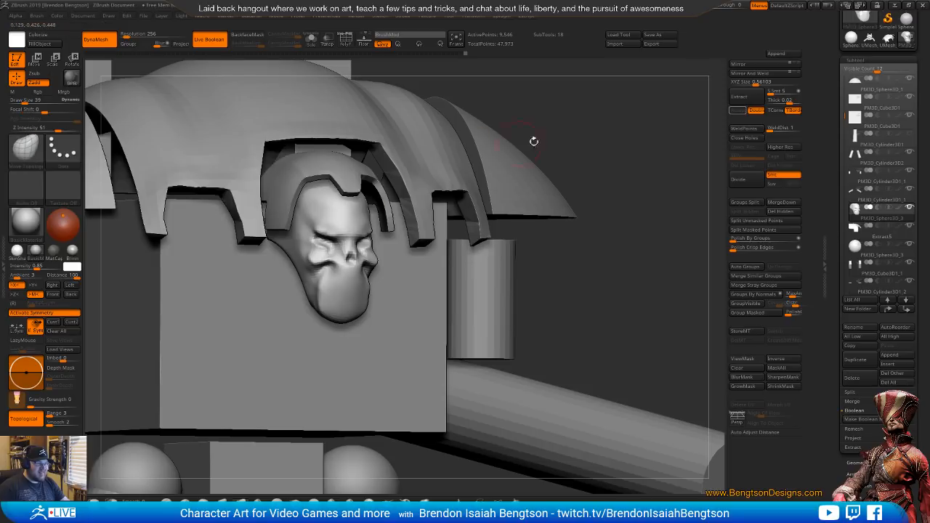
{"action": "left_click_drag", "start_coordinate": [534, 141], "coordinate": [574, 152]}
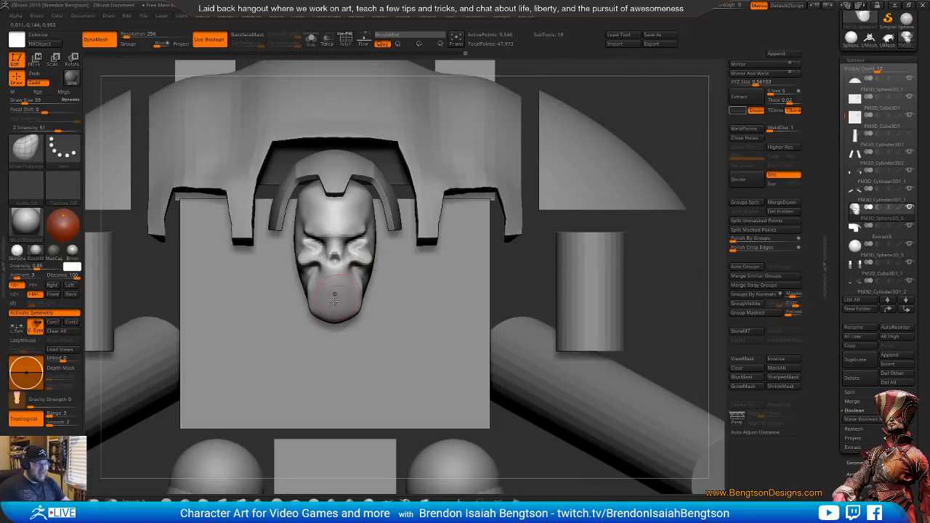
{"action": "right_click_drag", "start_coordinate": [334, 268], "coordinate": [422, 266]}
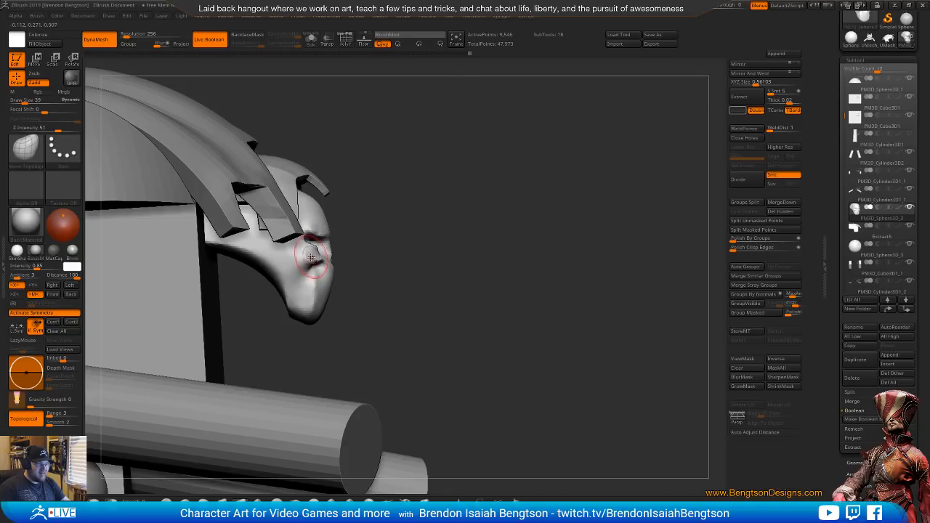
Carve the side of the head behind the cheekbone with DamStandard, and rework the jaw's side with ClayBuildup
{"action": "key", "text": "b"}
{"action": "key", "text": "d"}
{"action": "key", "text": "s"}
{"action": "mouse_move", "coordinate": [298, 251]}
{"action": "left_mouse_down"}
{"action": "mouse_move", "coordinate": [314, 266]}
{"action": "mouse_move", "coordinate": [302, 268]}
{"action": "left_mouse_up"}
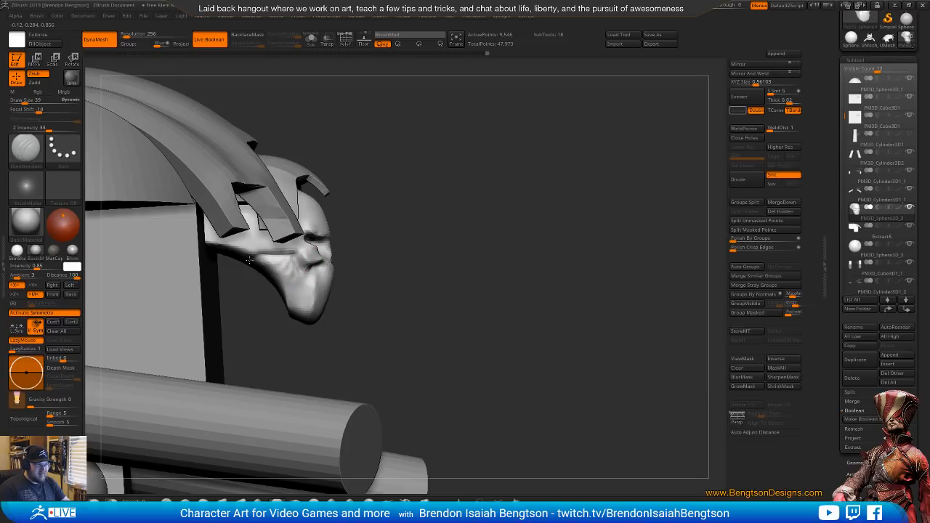
{"action": "key", "text": "b"}
{"action": "key", "text": "c"}
Hollow out the underside of the head behind the jaw with DamStandard and ClayBuildup
{"action": "key", "text": "b"}
{"action": "left_click_drag", "start_coordinate": [279, 269], "coordinate": [302, 315]}
{"action": "mouse_move", "coordinate": [395, 315]}
{"action": "left_mouse_down"}
{"action": "mouse_move", "coordinate": [377, 289]}
{"action": "mouse_move", "coordinate": [407, 263]}
{"action": "left_mouse_up"}
{"action": "key", "text": "b"}
{"action": "key", "text": "d"}
{"action": "key", "text": "s"}
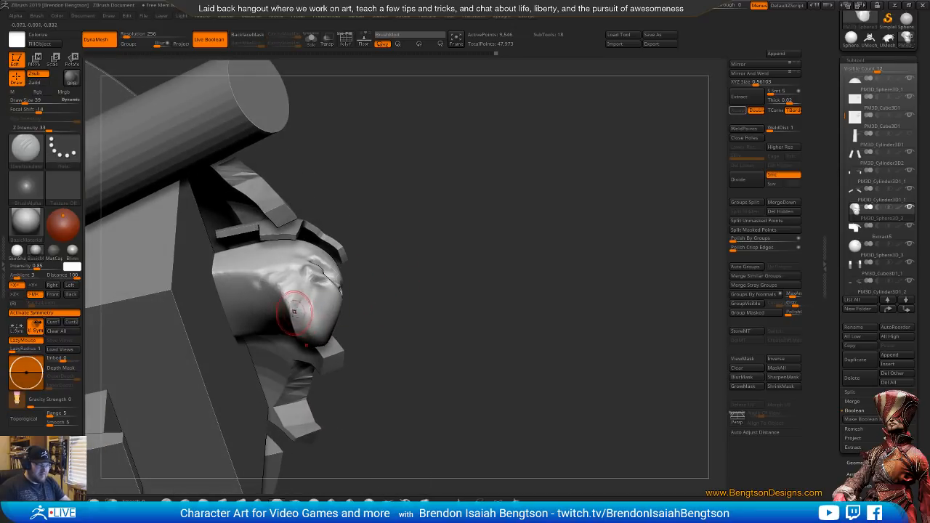
{"action": "left_click_drag", "start_coordinate": [296, 319], "coordinate": [307, 306]}
{"action": "mouse_move", "coordinate": [435, 231]}
{"action": "left_mouse_down"}
{"action": "mouse_move", "coordinate": [411, 218]}
{"action": "mouse_move", "coordinate": [378, 221]}
{"action": "left_mouse_up"}
{"action": "key", "text": "b"}
{"action": "key", "text": "c"}
{"action": "key", "text": "b"}
{"action": "left_click_drag", "start_coordinate": [292, 320], "coordinate": [299, 342]}
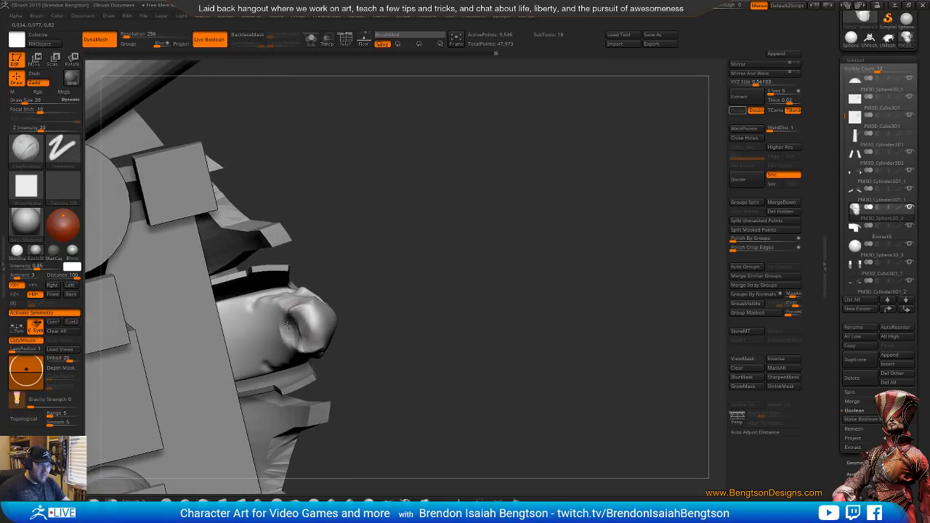
{"action": "mouse_move", "coordinate": [288, 325]}
{"action": "left_mouse_down"}
{"action": "mouse_move", "coordinate": [246, 317]}
{"action": "mouse_move", "coordinate": [263, 327]}
{"action": "left_mouse_up"}
{"action": "mouse_move", "coordinate": [412, 177]}
{"action": "left_mouse_down"}
{"action": "mouse_move", "coordinate": [435, 307]}
{"action": "mouse_move", "coordinate": [449, 288]}
{"action": "mouse_move", "coordinate": [441, 287]}
{"action": "left_mouse_up"}
{"action": "left_click_drag", "start_coordinate": [356, 367], "coordinate": [366, 267]}
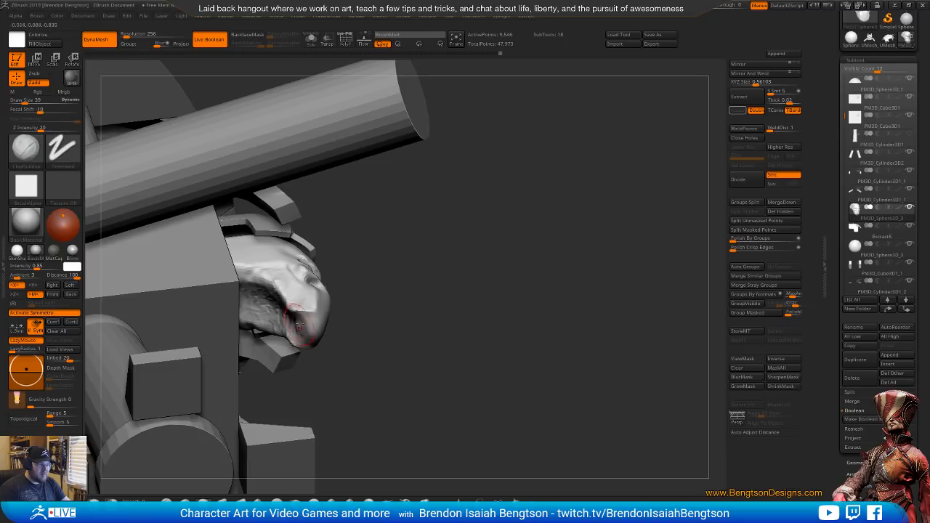
Define the lower rim of the chin and jaw with DamStandard and ClayBuildup
{"action": "key", "text": "b"}
{"action": "key", "text": "d"}
{"action": "key", "text": "s"}
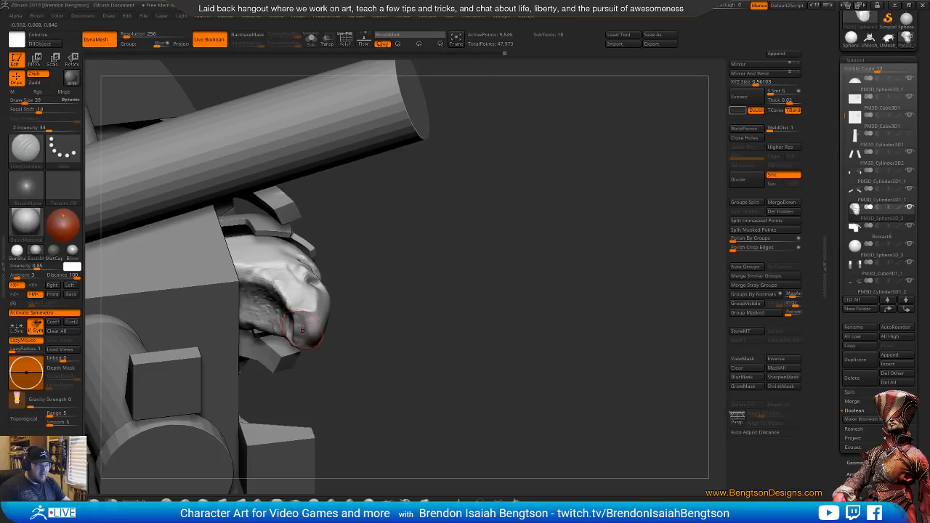
{"action": "key", "text": "b"}
{"action": "key", "text": "c"}
{"action": "key", "text": "b"}
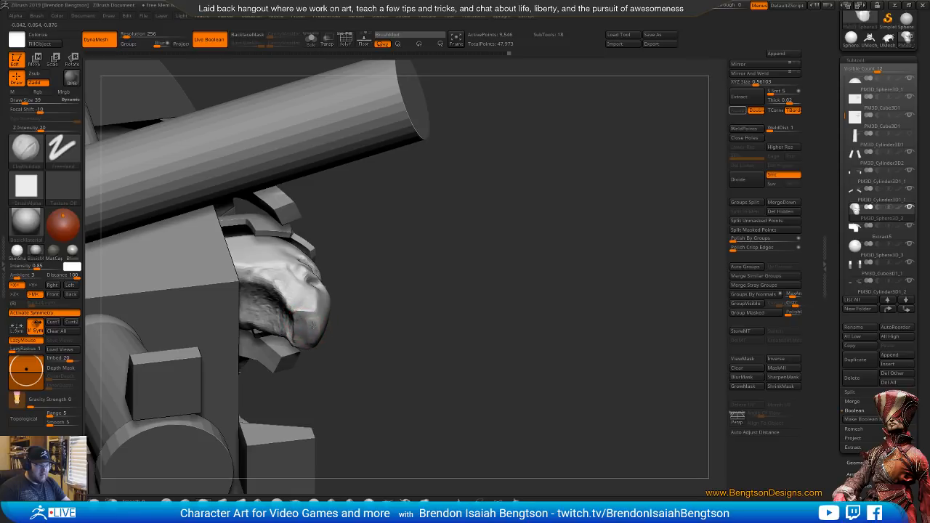
{"action": "mouse_move", "coordinate": [311, 336]}
{"action": "left_mouse_down"}
{"action": "mouse_move", "coordinate": [394, 333]}
{"action": "mouse_move", "coordinate": [396, 316]}
{"action": "mouse_move", "coordinate": [503, 222]}
{"action": "mouse_move", "coordinate": [488, 169]}
{"action": "mouse_move", "coordinate": [461, 183]}
{"action": "left_mouse_up"}
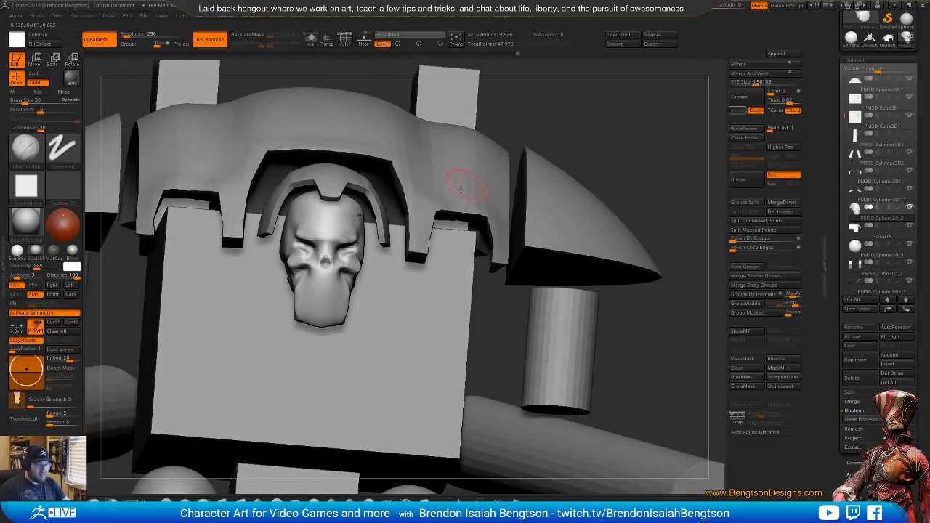
Shape the bottom corners of the chin with Move Topological
{"action": "key", "text": "b"}
{"action": "key", "text": "m"}
{"action": "key", "text": "t"}
{"action": "left_click_drag", "start_coordinate": [300, 319], "coordinate": [304, 324]}
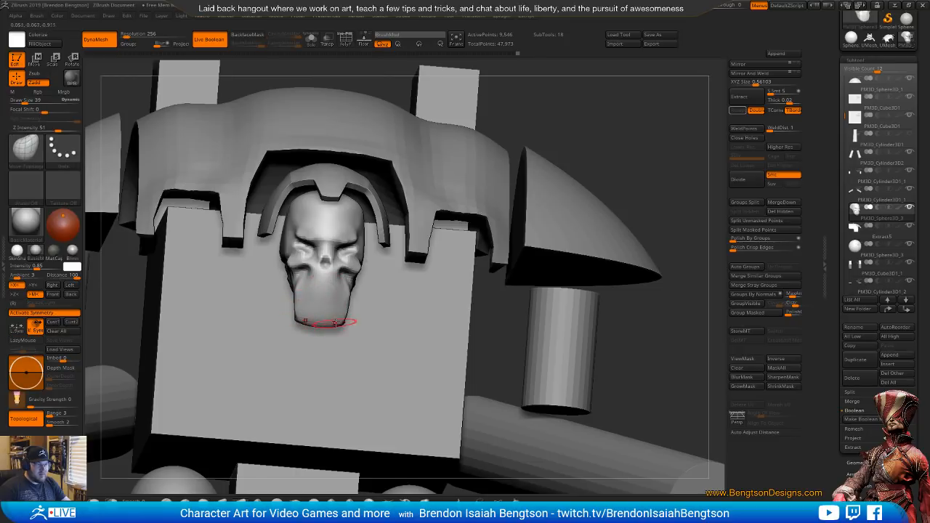
{"action": "left_click_drag", "start_coordinate": [504, 266], "coordinate": [477, 201], "text": "shift"}
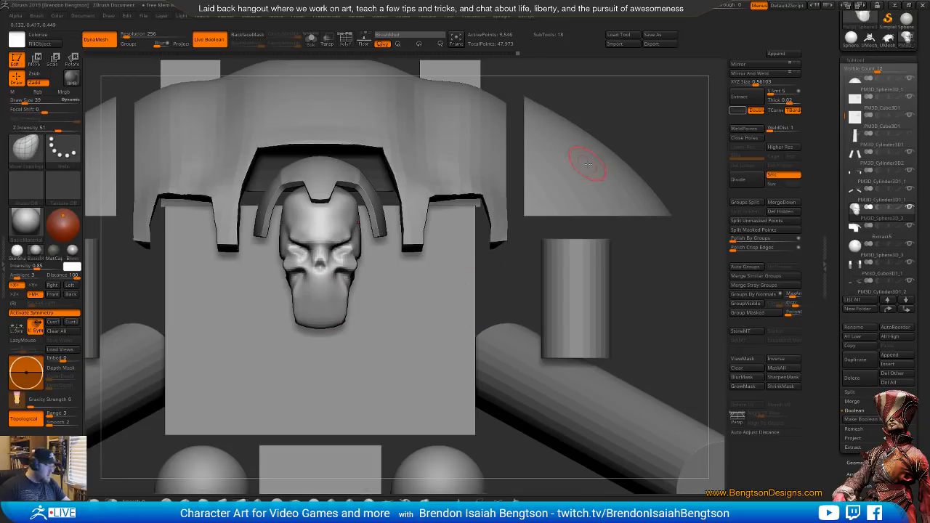
Isolate the head in Solo mode and carve a DamStandard crease from the temple down to the eye socket
{"action": "key", "text": "f"}
{"action": "left_click_drag", "start_coordinate": [695, 266], "coordinate": [600, 307]}
{"action": "key", "text": "alt+s"}
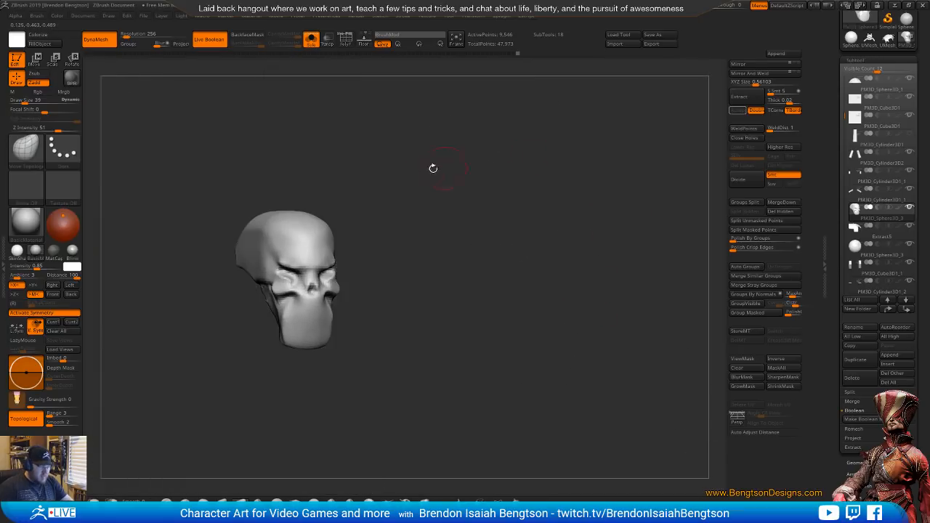
{"action": "left_click_drag", "start_coordinate": [319, 150], "coordinate": [337, 152]}
{"action": "key", "text": "b"}
{"action": "key", "text": "d"}
{"action": "key", "text": "s"}
{"action": "left_click_drag", "start_coordinate": [263, 223], "coordinate": [280, 265]}
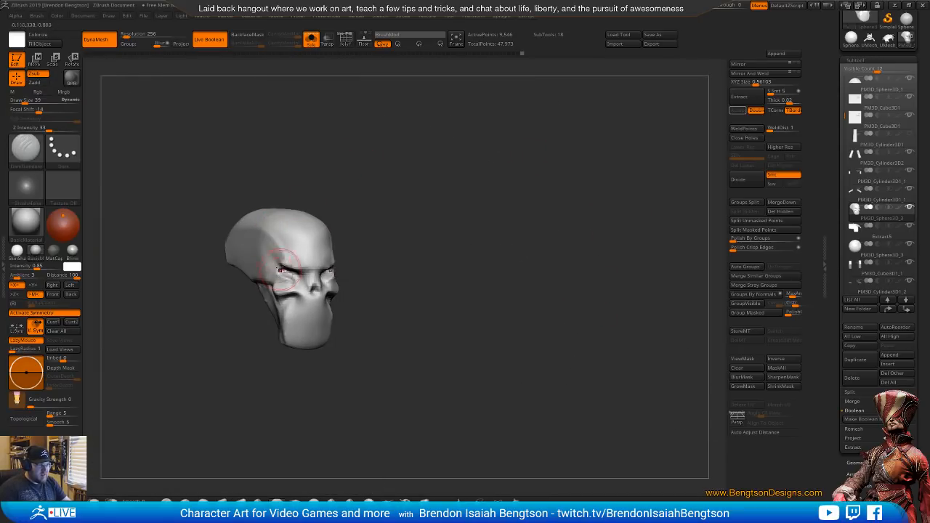
Deepen the temple creases along both sides of the forehead with further DamStandard strokes
{"action": "left_click_drag", "start_coordinate": [347, 130], "coordinate": [390, 150]}
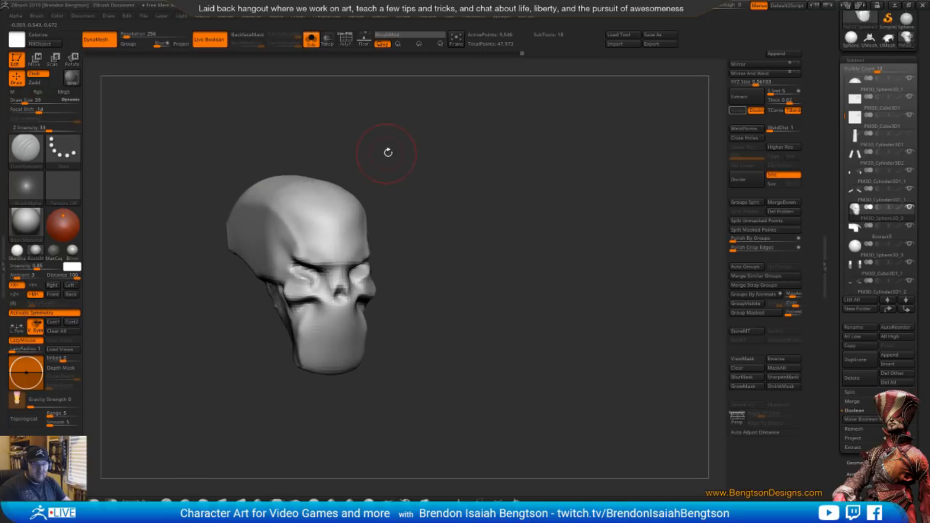
{"action": "left_click_drag", "start_coordinate": [330, 160], "coordinate": [359, 156]}
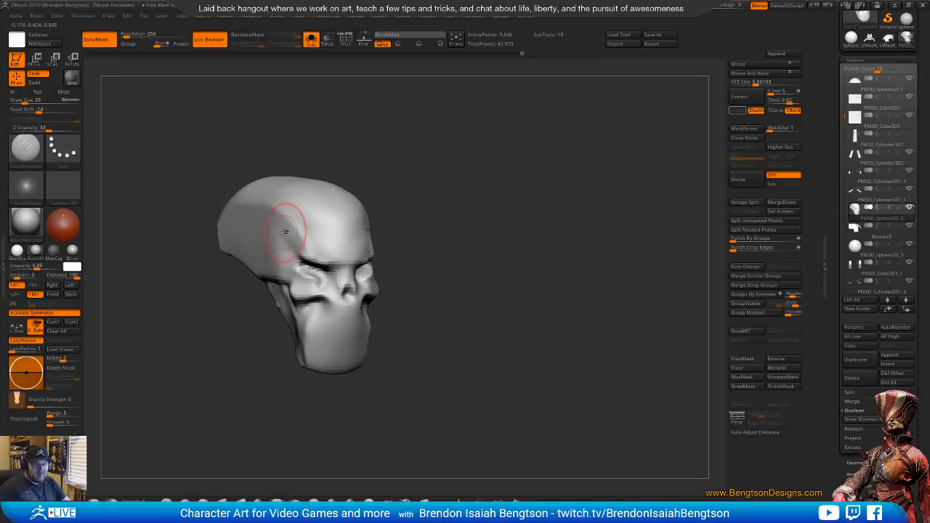
{"action": "left_click_drag", "start_coordinate": [275, 207], "coordinate": [306, 250]}
{"action": "left_click_drag", "start_coordinate": [286, 209], "coordinate": [297, 242]}
{"action": "left_click_drag", "start_coordinate": [273, 165], "coordinate": [325, 165]}
Build up the forehead beside the temple ridge with ClayBuildup and flatten it with hPolish
{"action": "key", "text": "b"}
{"action": "key", "text": "c"}
{"action": "key", "text": "b"}
{"action": "mouse_move", "coordinate": [310, 233]}
{"action": "left_mouse_down"}
{"action": "mouse_move", "coordinate": [301, 216]}
{"action": "mouse_move", "coordinate": [306, 249]}
{"action": "left_mouse_up"}
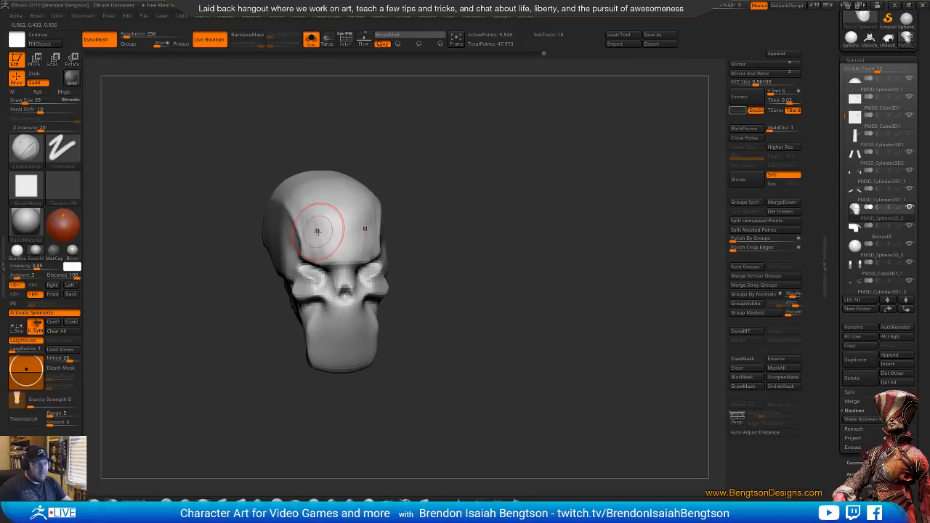
{"action": "key", "text": "b"}
{"action": "key", "text": "h"}
{"action": "key", "text": "p"}
{"action": "mouse_move", "coordinate": [319, 227]}
{"action": "left_mouse_down"}
{"action": "mouse_move", "coordinate": [301, 201]}
{"action": "mouse_move", "coordinate": [322, 245]}
{"action": "left_mouse_up"}
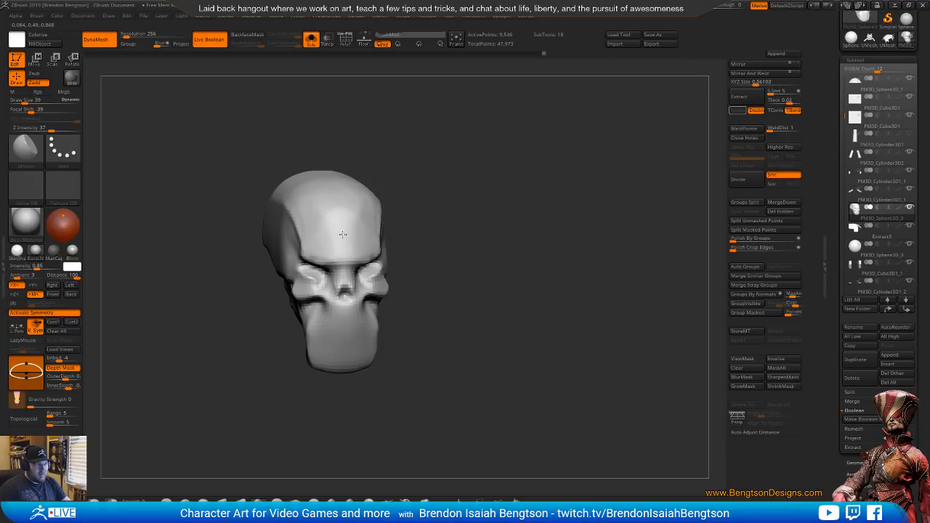
Adjust the sides of the jaw with Move Topological at draw size 23
{"action": "left_click_drag", "start_coordinate": [481, 241], "coordinate": [509, 117], "text": "shift"}
{"action": "mouse_move", "coordinate": [463, 256]}
{"action": "left_mouse_down", "text": "alt"}
{"action": "mouse_move", "coordinate": [488, 237]}
{"action": "mouse_move", "coordinate": [515, 407]}
{"action": "left_mouse_up", "text": "alt"}
{"action": "key", "text": "b"}
{"action": "key", "text": "m"}
{"action": "key", "text": "t"}
{"action": "key", "text": "space"}
{"action": "mouse_move", "coordinate": [422, 351]}
{"action": "left_mouse_down"}
{"action": "mouse_move", "coordinate": [410, 351]}
{"action": "mouse_move", "coordinate": [421, 372]}
{"action": "mouse_move", "coordinate": [418, 336]}
{"action": "left_mouse_up"}
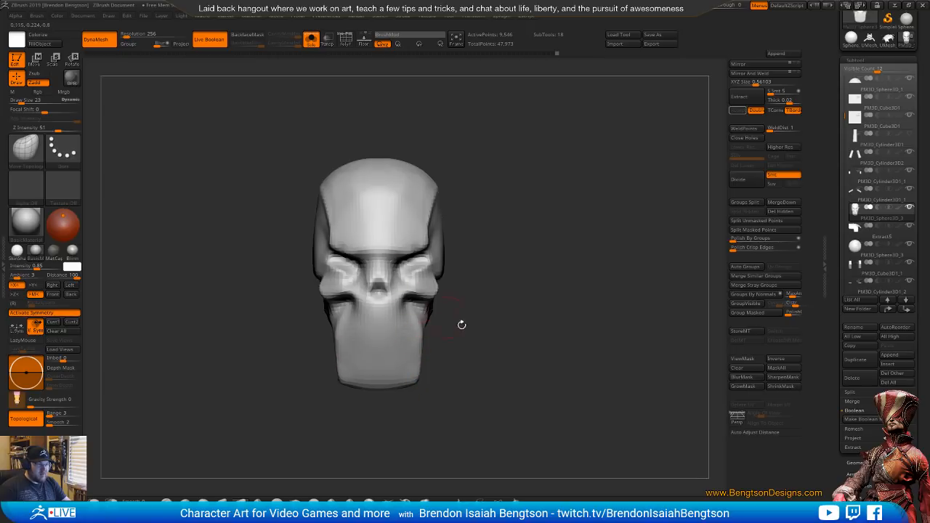
{"action": "left_click_drag", "start_coordinate": [461, 325], "coordinate": [419, 326]}
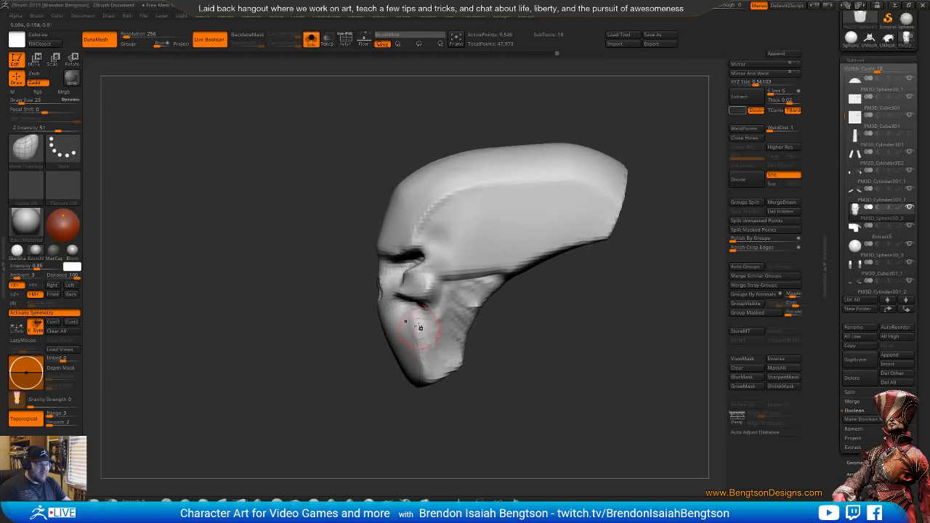
Carve the hollow beneath the cheekbone with DamStandard
{"action": "left_click_drag", "start_coordinate": [479, 411], "coordinate": [510, 415]}
{"action": "key", "text": "b"}
{"action": "key", "text": "d"}
{"action": "key", "text": "s"}
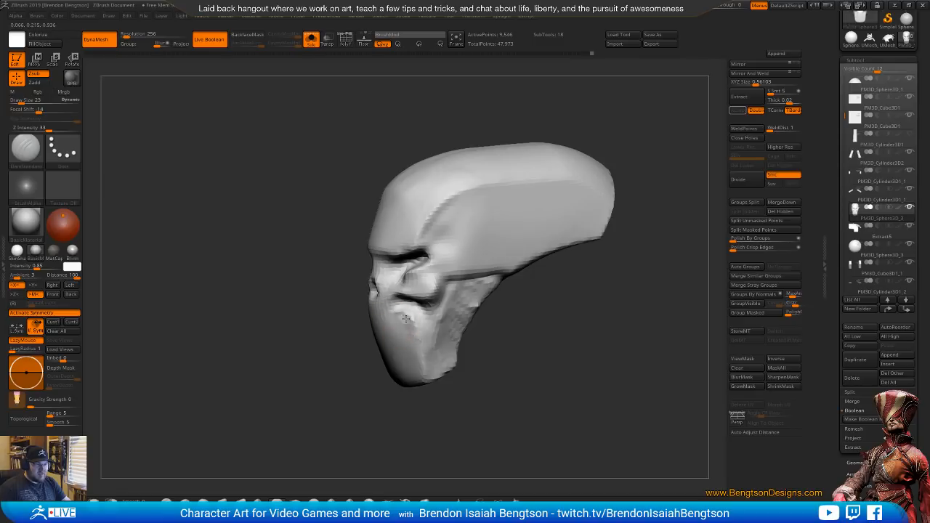
Refine the lower jaw's outline from the front with Move Topological
{"action": "mouse_move", "coordinate": [488, 374]}
{"action": "left_mouse_down", "text": "shift"}
{"action": "mouse_move", "coordinate": [557, 386]}
{"action": "mouse_move", "coordinate": [541, 358]}
{"action": "mouse_move", "coordinate": [536, 369]}
{"action": "mouse_move", "coordinate": [525, 336]}
{"action": "left_mouse_up", "text": "shift"}
{"action": "key", "text": "b"}
{"action": "key", "text": "m"}
{"action": "key", "text": "t"}
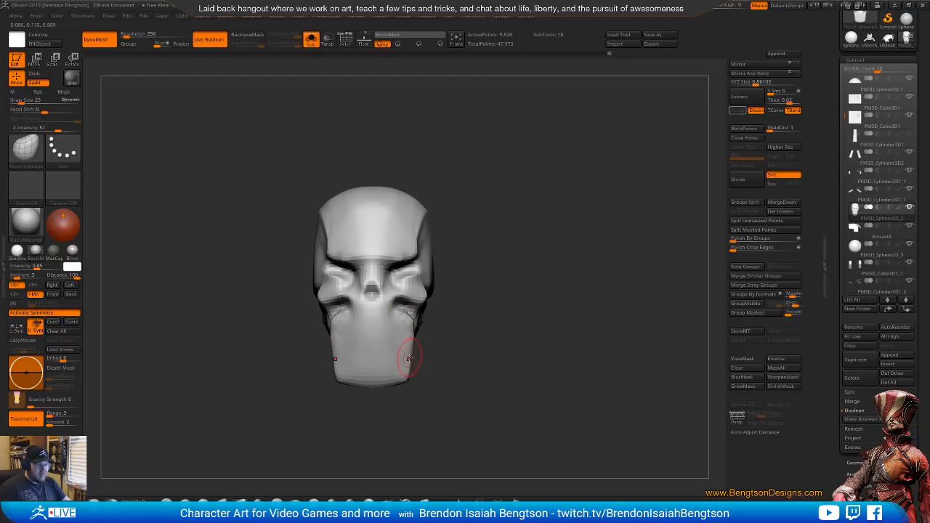
{"action": "left_click_drag", "start_coordinate": [469, 345], "coordinate": [506, 359], "text": "alt"}
Build up the area beside and behind the eye socket with ClayBuildup
{"action": "mouse_move", "coordinate": [506, 359]}
{"action": "left_mouse_down"}
{"action": "mouse_move", "coordinate": [492, 320]}
{"action": "mouse_move", "coordinate": [465, 329]}
{"action": "left_mouse_up"}
{"action": "key", "text": "b"}
{"action": "key", "text": "c"}
{"action": "key", "text": "b"}
{"action": "mouse_move", "coordinate": [349, 263]}
{"action": "left_mouse_down"}
{"action": "mouse_move", "coordinate": [343, 279]}
{"action": "mouse_move", "coordinate": [391, 268]}
{"action": "mouse_move", "coordinate": [374, 258]}
{"action": "mouse_move", "coordinate": [401, 245]}
{"action": "left_mouse_up"}
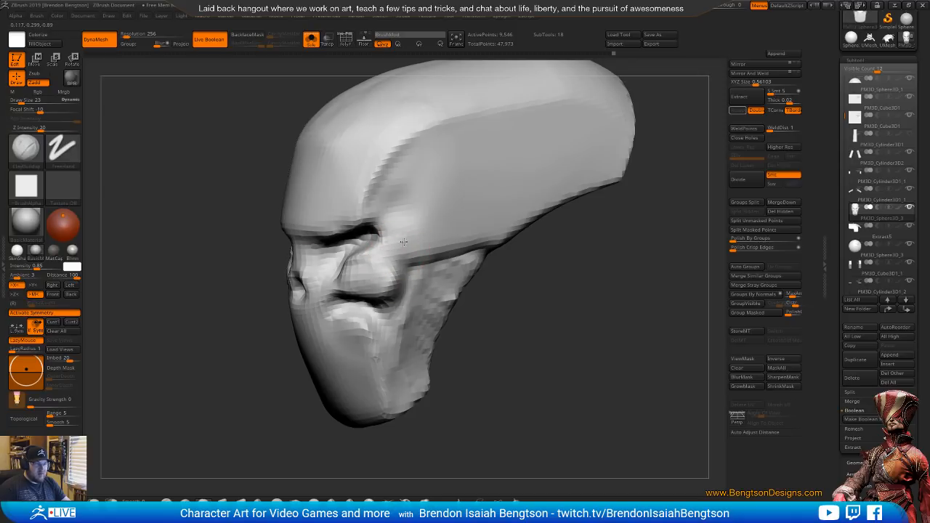
Leave Solo mode to show the whole knight, and turn on the polyframe display for the head
{"action": "left_click_drag", "start_coordinate": [537, 238], "coordinate": [548, 250], "text": "shift"}
{"action": "left_click_drag", "start_coordinate": [523, 297], "coordinate": [612, 441]}
{"action": "mouse_move", "coordinate": [530, 313]}
{"action": "left_mouse_down"}
{"action": "mouse_move", "coordinate": [505, 313]}
{"action": "mouse_move", "coordinate": [534, 154]}
{"action": "left_mouse_up"}
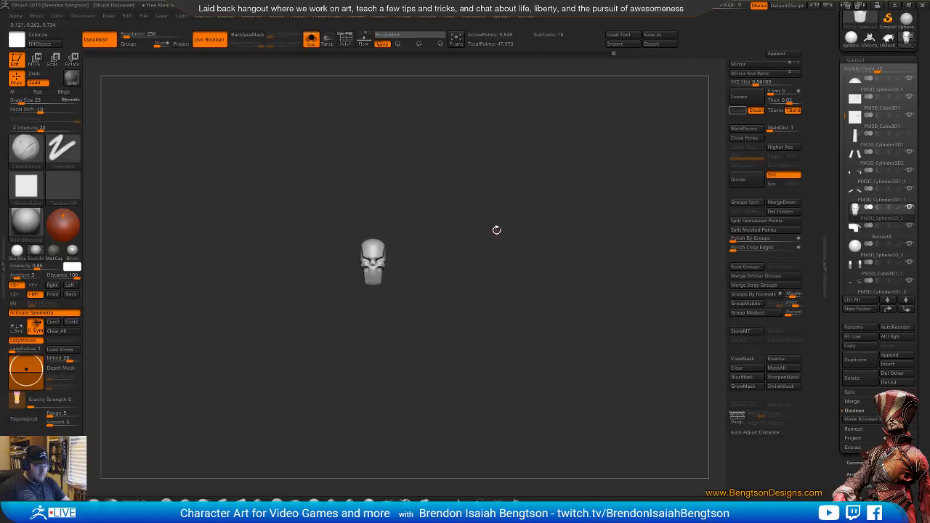
{"action": "key", "text": "alt+s"}
{"action": "left_click_drag", "start_coordinate": [572, 247], "coordinate": [580, 399]}
{"action": "key", "text": "shift+f"}
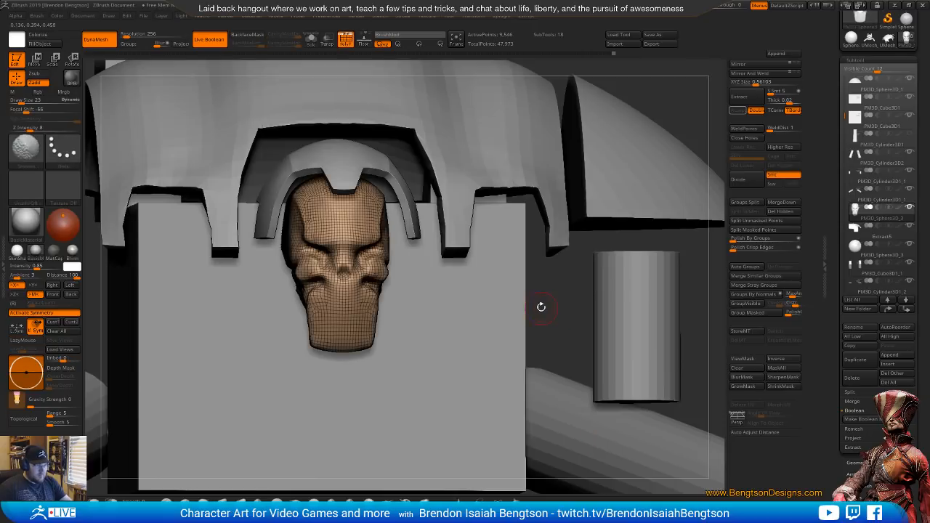
{"action": "left_click_drag", "start_coordinate": [567, 308], "coordinate": [581, 288]}
{"action": "mouse_move", "coordinate": [646, 302]}
{"action": "left_mouse_down"}
{"action": "mouse_move", "coordinate": [661, 303]}
{"action": "mouse_move", "coordinate": [634, 295]}
{"action": "left_mouse_up"}
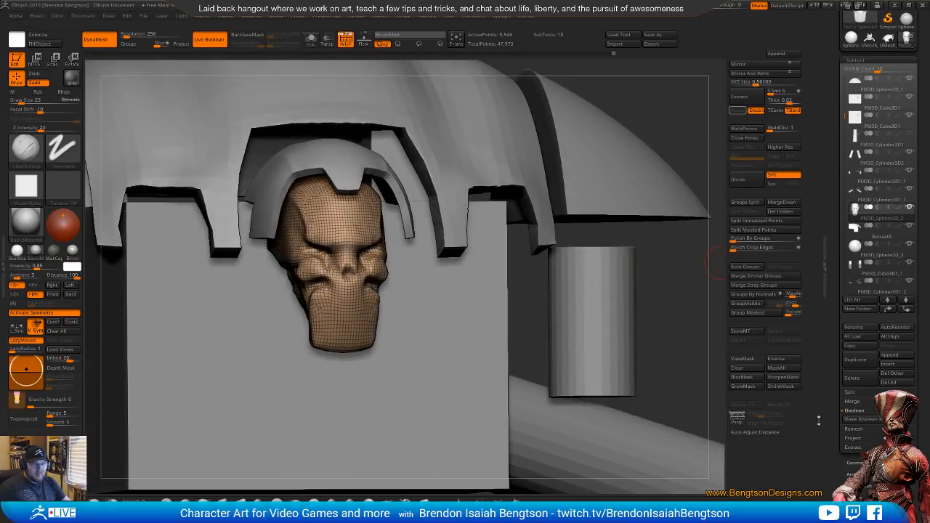
Smooth the head's surface with ClayPolish, turn off the polyframe display and frame the whole knight
{"action": "left_click", "coordinate": [854, 462]}
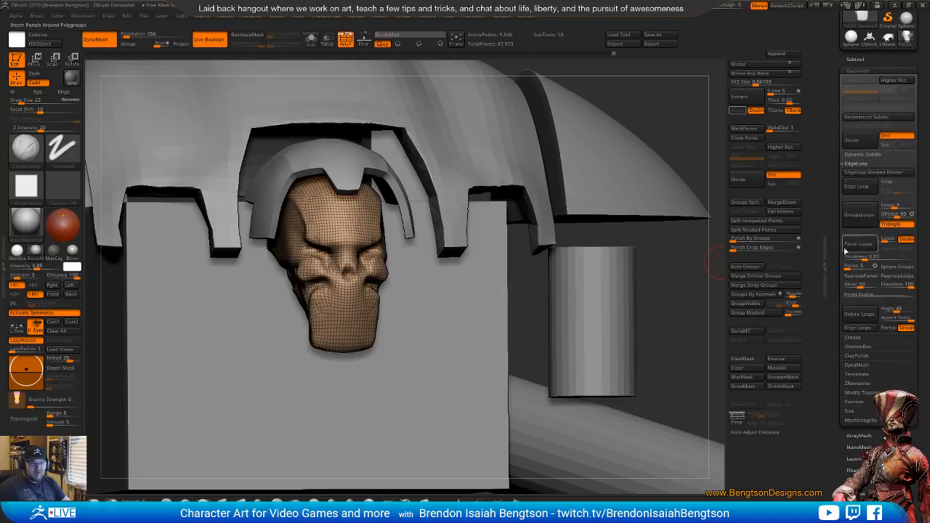
{"action": "left_click", "coordinate": [857, 384]}
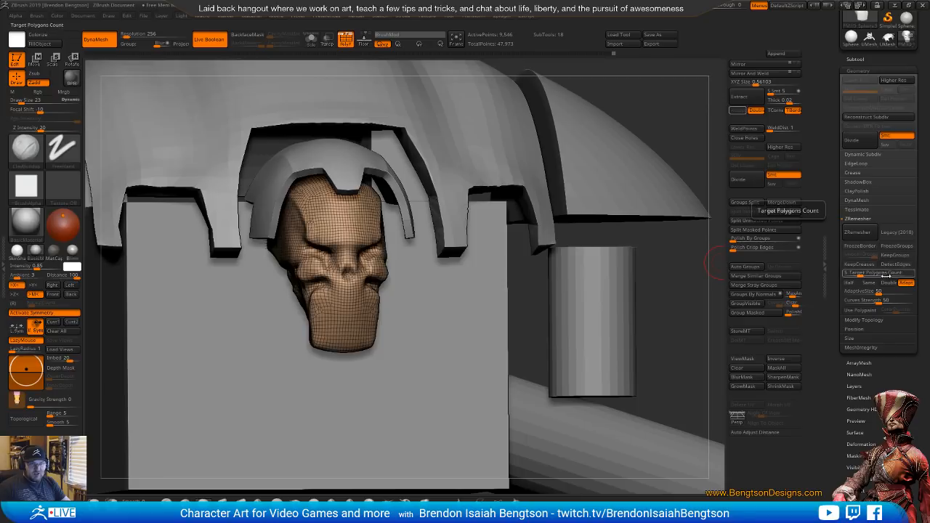
{"action": "left_click", "coordinate": [858, 193]}
{"action": "left_click", "coordinate": [854, 209]}
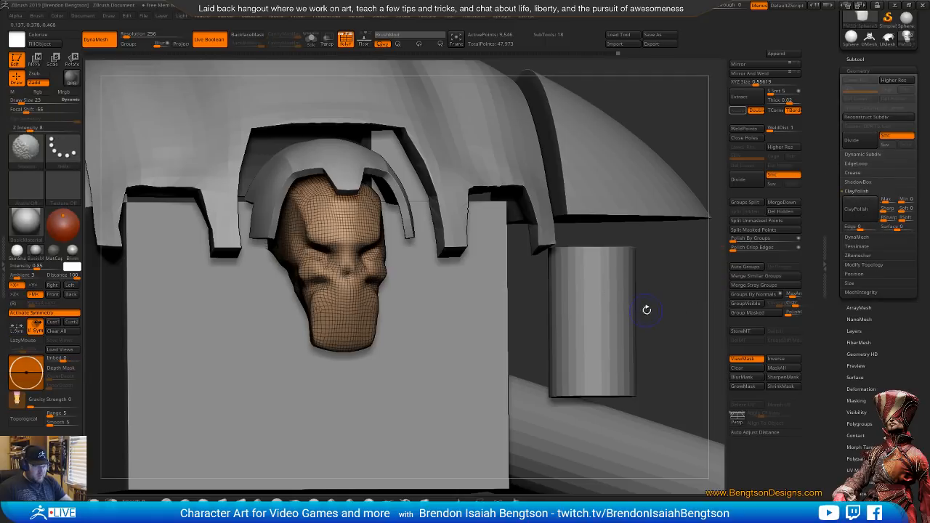
{"action": "key", "text": "shift+f"}
{"action": "key", "text": "f"}
{"action": "mouse_move", "coordinate": [687, 182]}
{"action": "left_mouse_down", "text": "shift"}
{"action": "mouse_move", "coordinate": [642, 252]}
{"action": "mouse_move", "coordinate": [646, 278]}
{"action": "mouse_move", "coordinate": [673, 281]}
{"action": "mouse_move", "coordinate": [644, 279]}
{"action": "left_mouse_up", "text": "shift"}
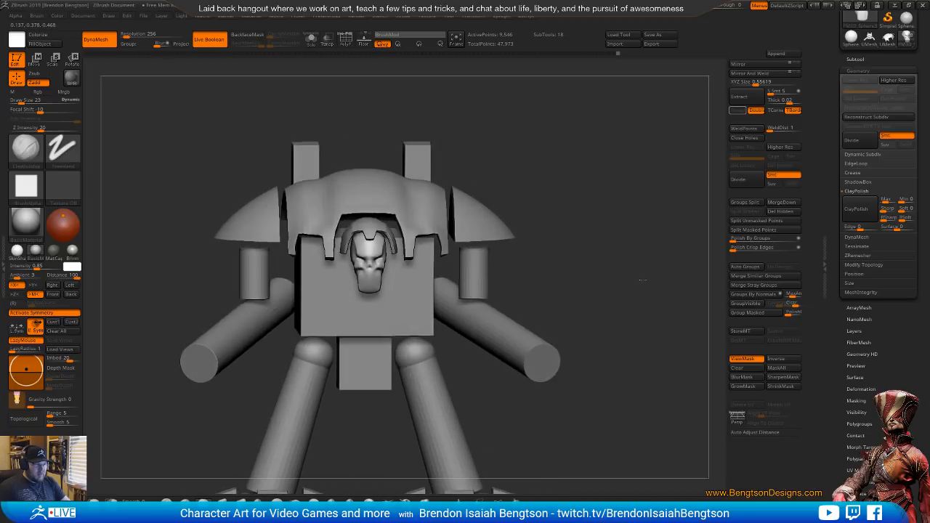
Check the mask display on the head and clear the head's mask
{"action": "key", "text": "ctrl+h"}
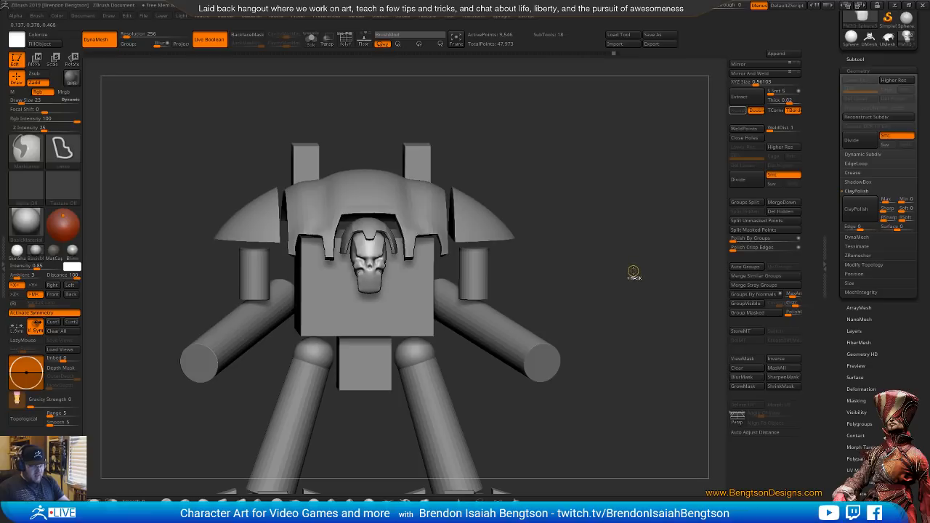
{"action": "key", "text": "ctrl+h"}
{"action": "mouse_move", "coordinate": [629, 281]}
{"action": "left_mouse_down"}
{"action": "mouse_move", "coordinate": [663, 306]}
{"action": "mouse_move", "coordinate": [644, 293]}
{"action": "mouse_move", "coordinate": [677, 336]}
{"action": "left_mouse_up"}
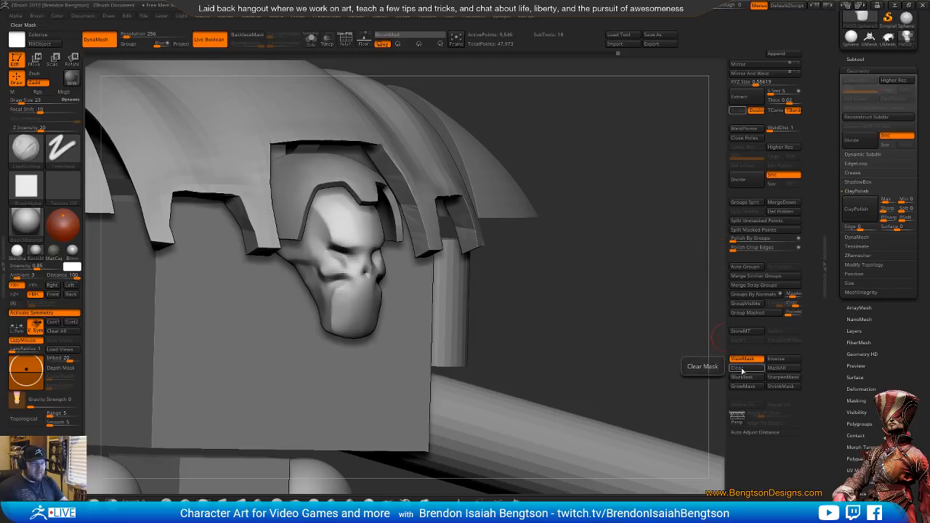
{"action": "left_click", "coordinate": [742, 371]}
Review the whole knight blockout from several angles and examine the front, rear and side photos of the Knight Crusader in the browser
{"action": "left_click_drag", "start_coordinate": [621, 354], "coordinate": [589, 227], "text": "alt"}
{"action": "left_click_drag", "start_coordinate": [589, 228], "coordinate": [642, 309], "text": "shift"}
{"action": "left_click_drag", "start_coordinate": [642, 250], "coordinate": [656, 226]}
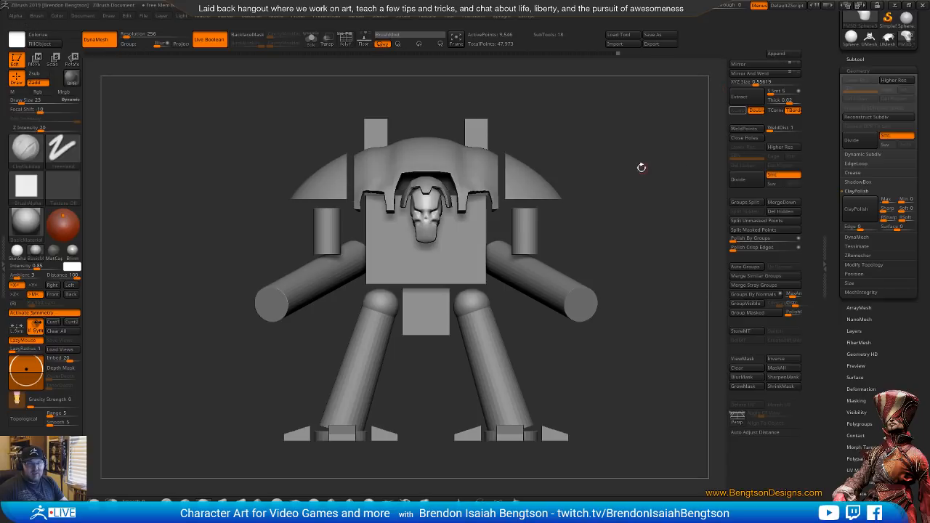
{"action": "left_click_drag", "start_coordinate": [579, 179], "coordinate": [574, 202]}
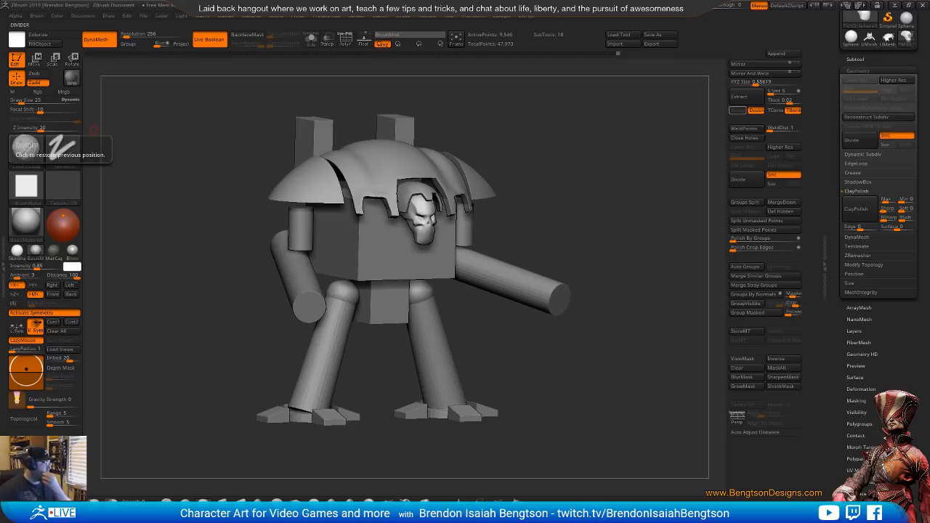
{"action": "key", "text": "alt+Tab"}
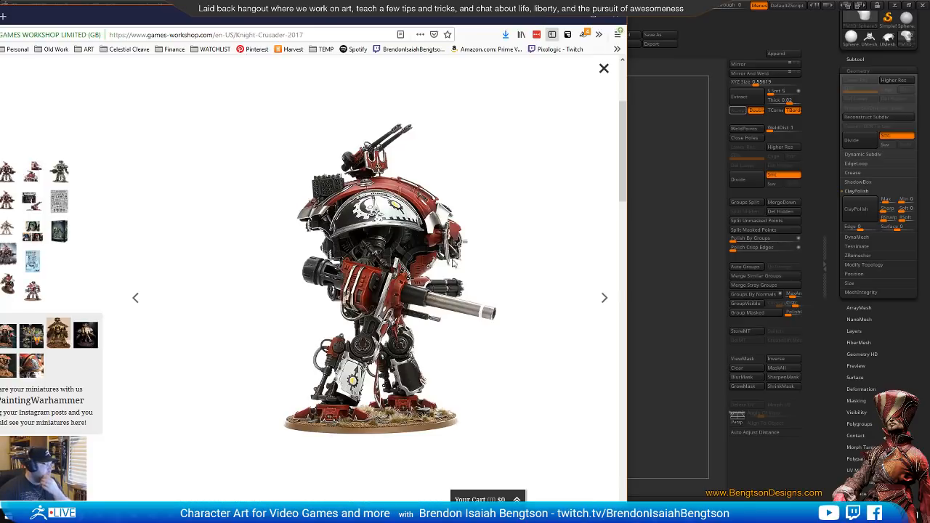
{"action": "left_click_drag", "start_coordinate": [349, 283], "coordinate": [410, 281]}
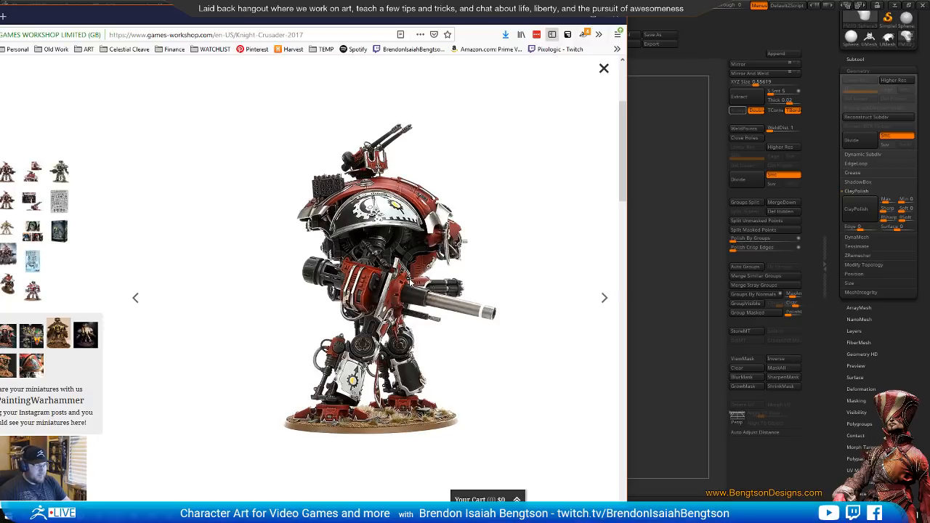
{"action": "mouse_move", "coordinate": [409, 281]}
{"action": "left_mouse_down"}
{"action": "mouse_move", "coordinate": [350, 282]}
{"action": "mouse_move", "coordinate": [411, 282]}
{"action": "left_mouse_up"}
{"action": "key", "text": "Right"}
{"action": "key", "text": "Right"}
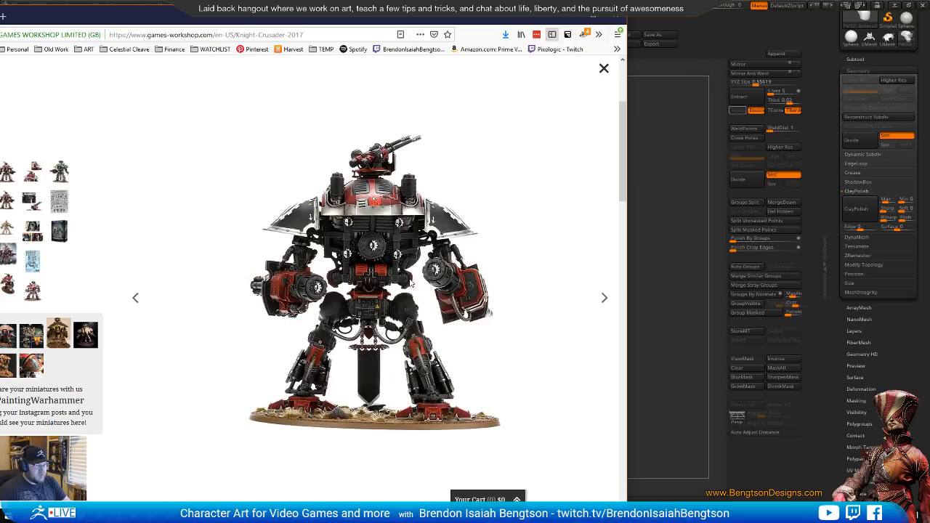
{"action": "key", "text": "Right"}
{"action": "key", "text": "Right"}
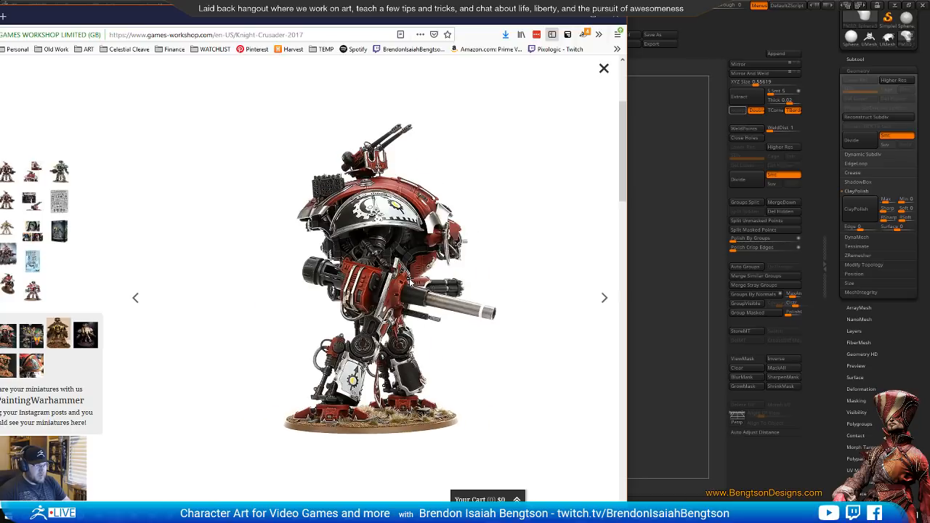
{"action": "key", "text": "Right"}
{"action": "key", "text": "Right"}
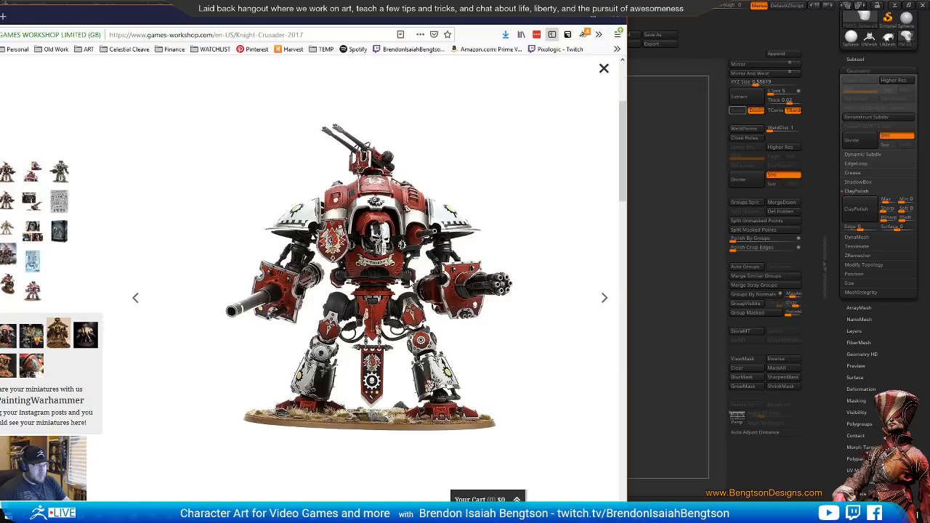
{"action": "key", "text": "Right"}
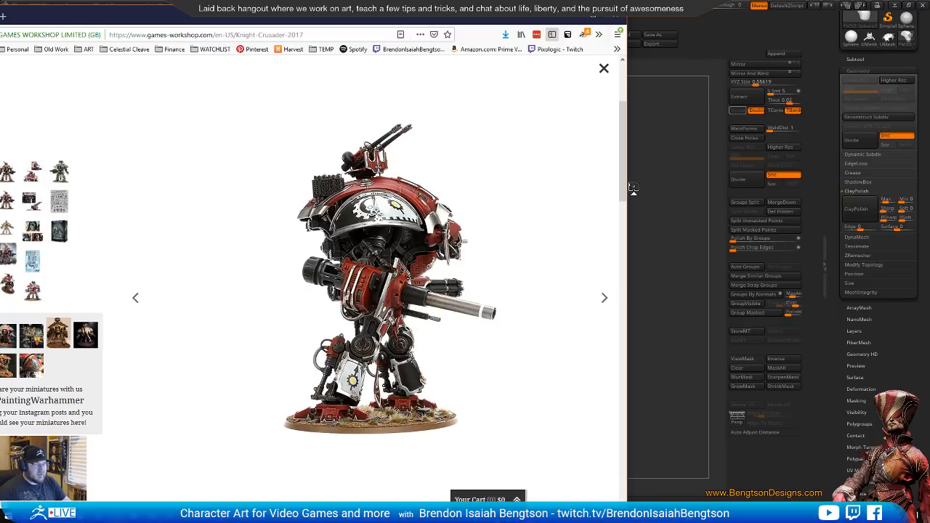
Switch back to ZBrush, select the torso block in side view and turn on the transparency display for the surrounding parts
{"action": "left_click", "coordinate": [720, 27]}
{"action": "left_click_drag", "start_coordinate": [633, 198], "coordinate": [635, 199], "text": "shift"}
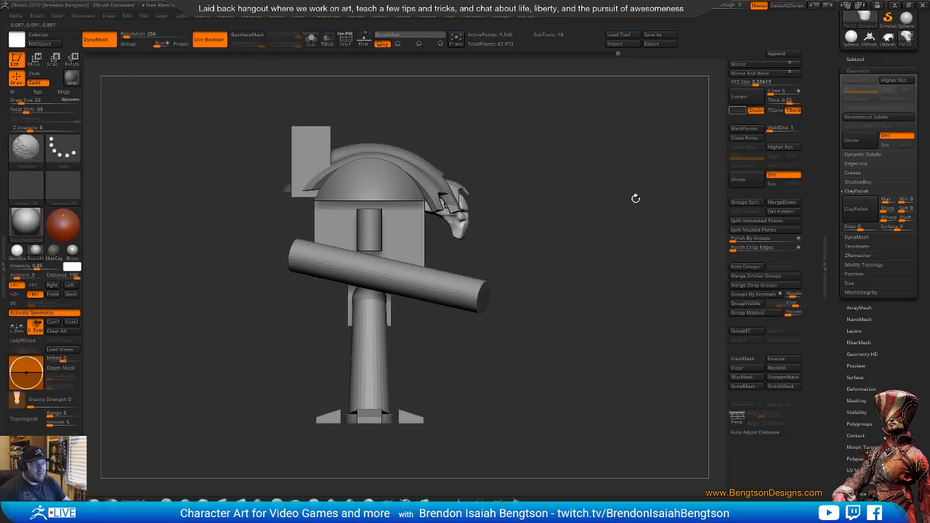
{"action": "left_click", "coordinate": [412, 240], "text": "alt"}
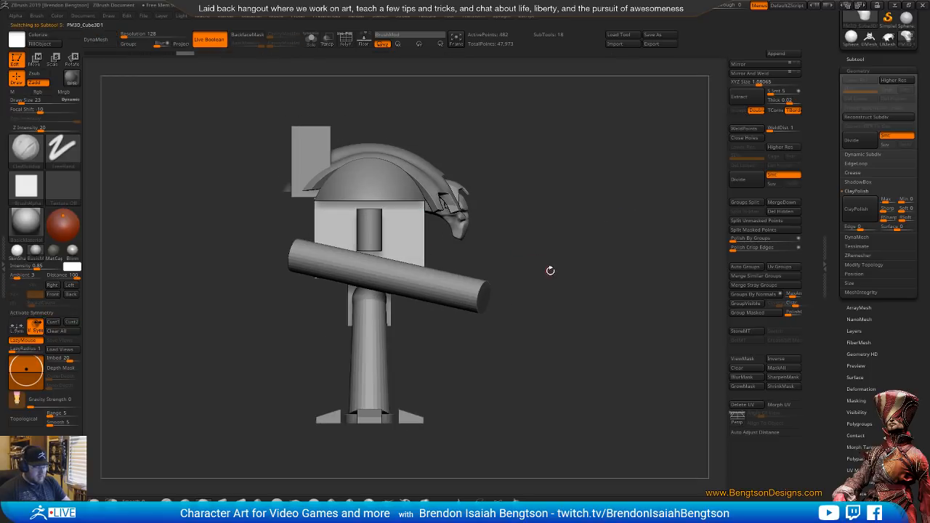
{"action": "key", "text": "alt+s"}
{"action": "left_click_drag", "start_coordinate": [485, 268], "coordinate": [536, 272], "text": "alt"}
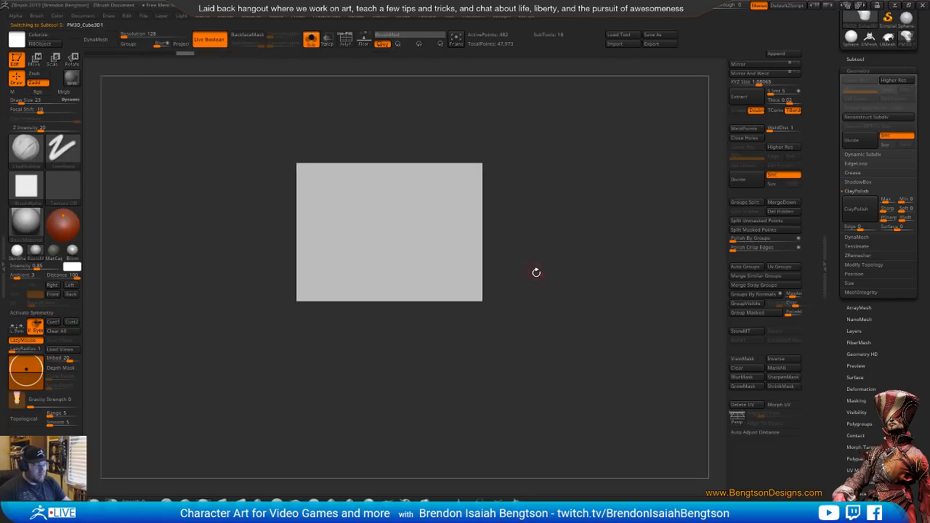
{"action": "key", "text": "alt+s"}
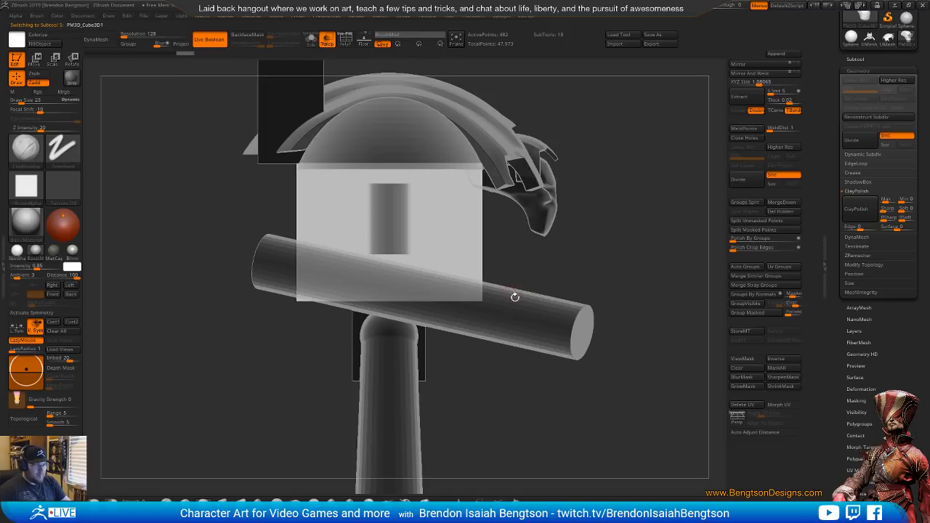
{"action": "left_click_drag", "start_coordinate": [552, 288], "coordinate": [615, 260], "text": "alt"}
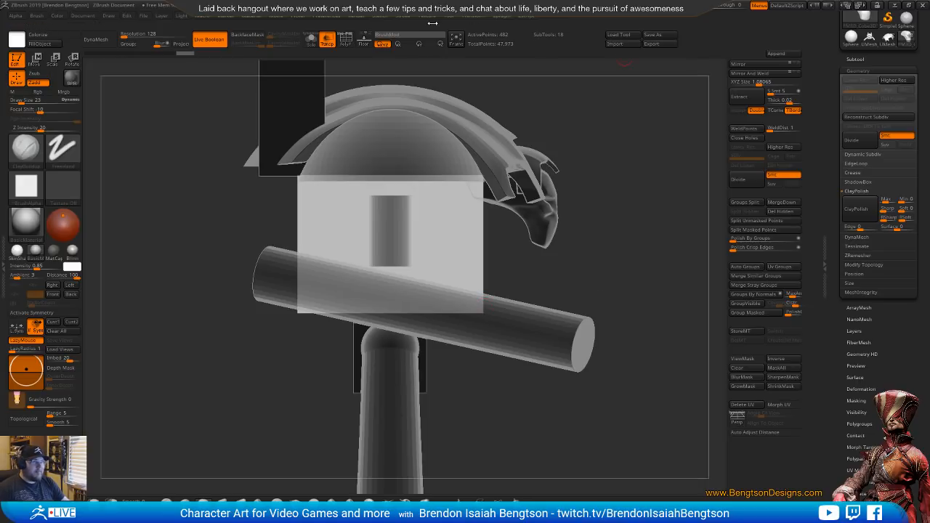
Switch to Photoshop and set up a new document 512 pixels wide and 512 pixels high
{"action": "left_click", "coordinate": [354, 18]}
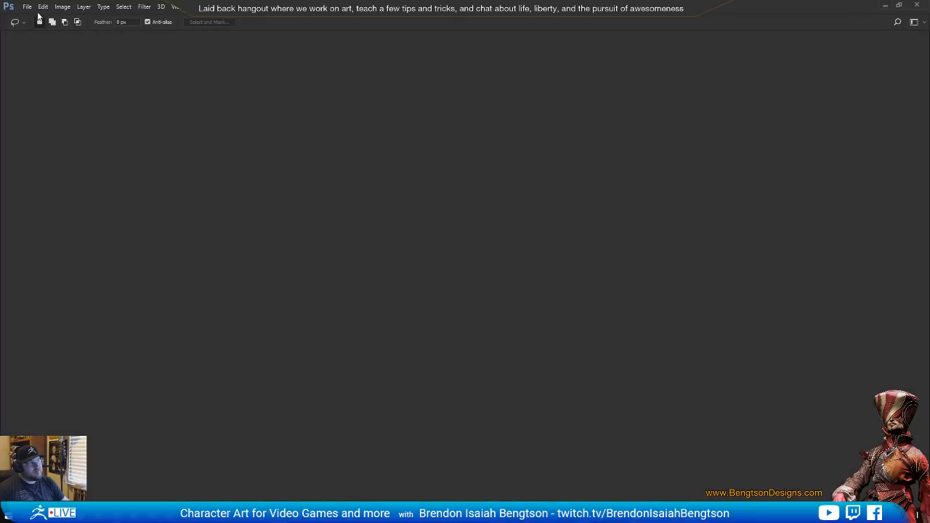
{"action": "left_click", "coordinate": [27, 6]}
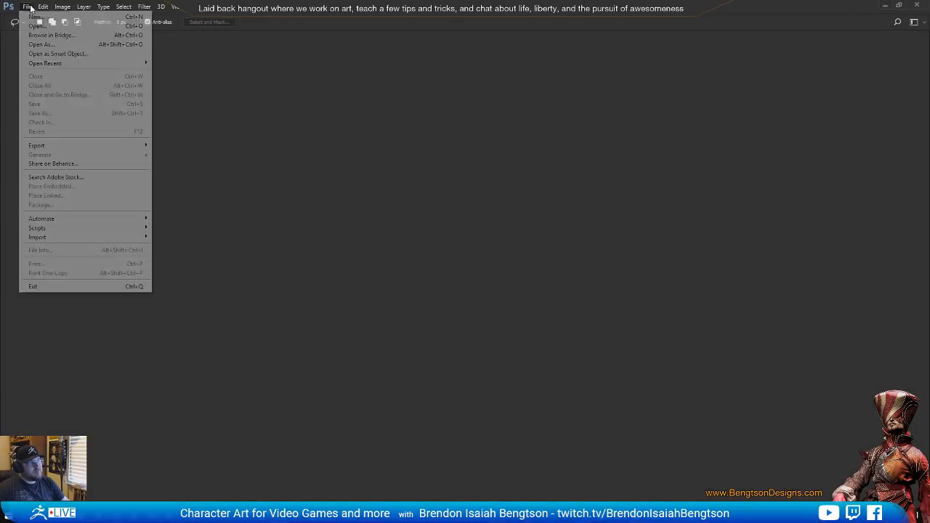
{"action": "left_click", "coordinate": [37, 18]}
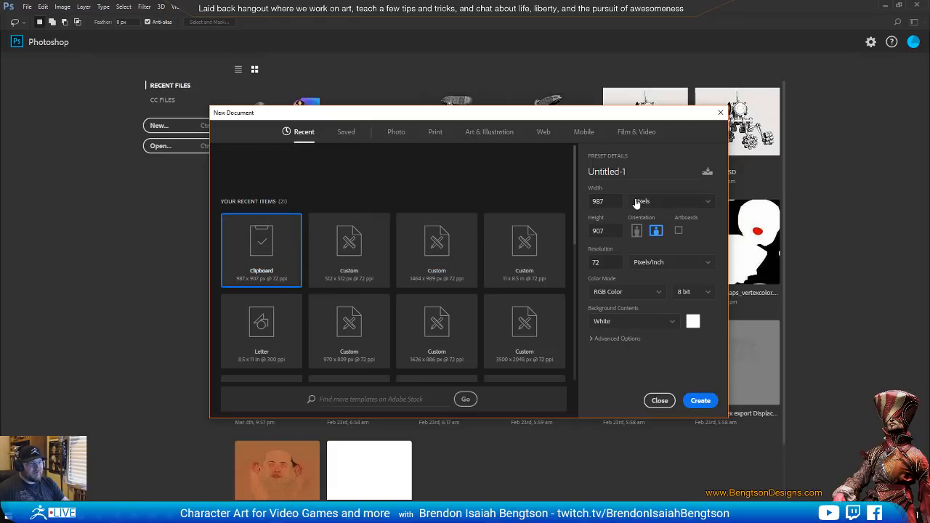
{"action": "double_click", "coordinate": [610, 200]}
{"action": "type", "text": "512"}
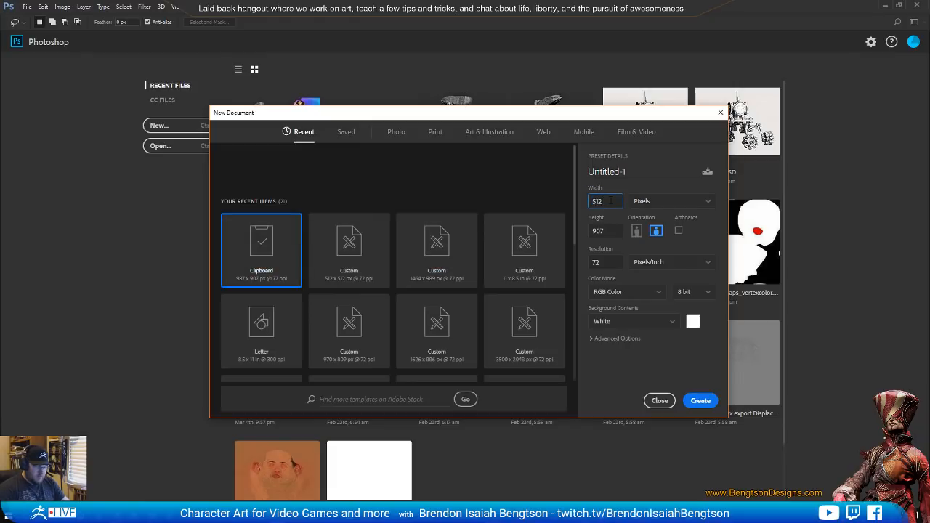
{"action": "key", "text": "Tab"}
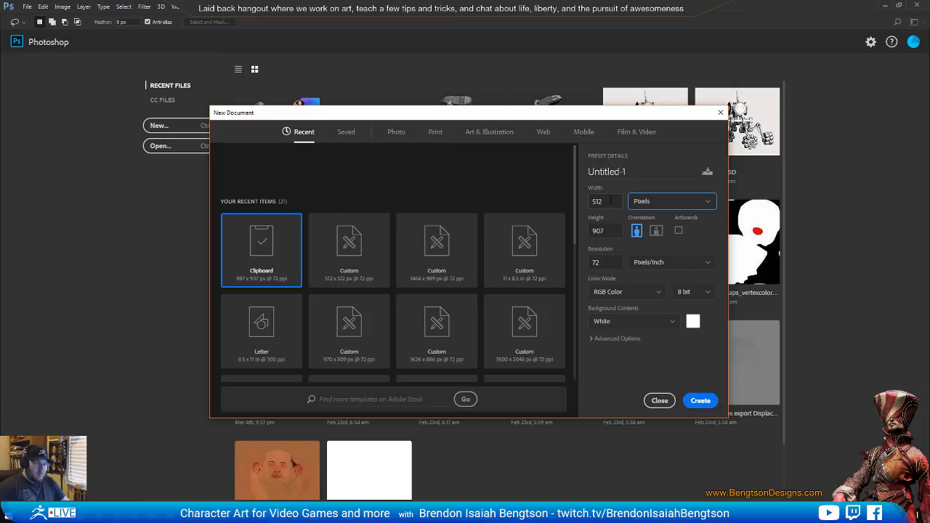
{"action": "double_click", "coordinate": [615, 230]}
{"action": "type", "text": "512"}
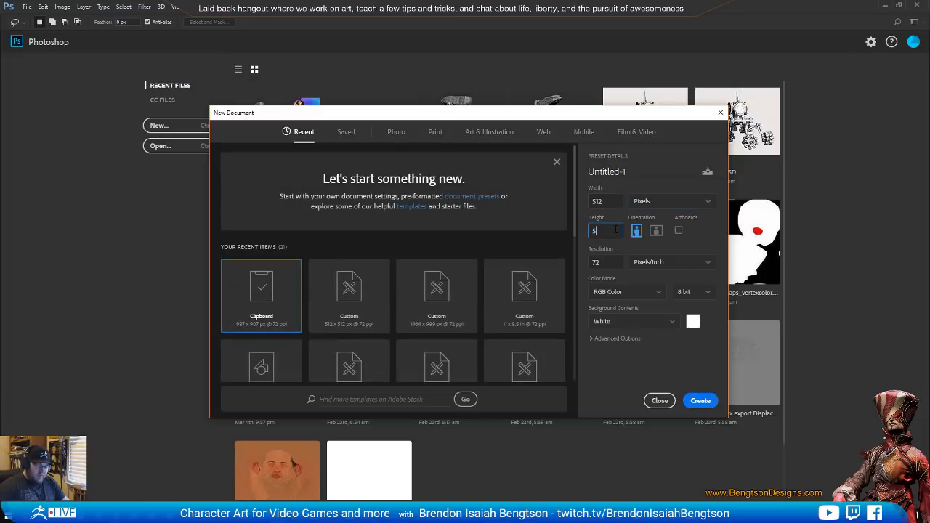
Set the new document's background colour to black (000000) and create the document
{"action": "left_click", "coordinate": [695, 320]}
{"action": "left_click_drag", "start_coordinate": [529, 274], "coordinate": [456, 321]}
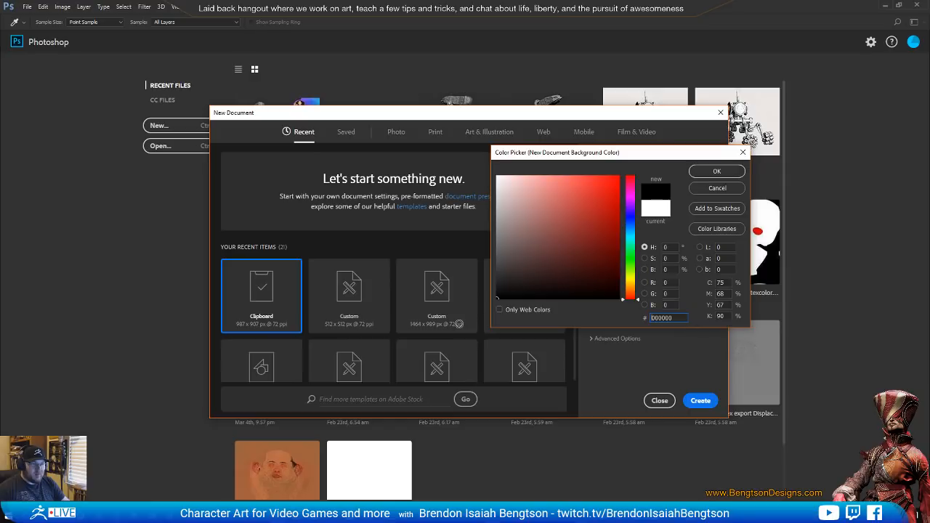
{"action": "left_click", "coordinate": [716, 172]}
{"action": "left_click", "coordinate": [700, 400]}
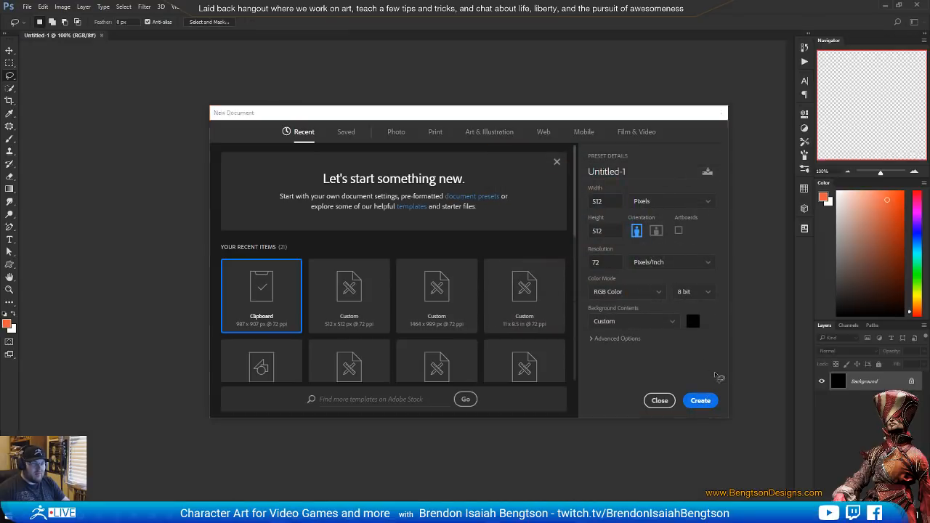
Set up the Custom Shape tool with the solid circle and swap the colours to make the fill white
{"action": "key", "text": "v"}
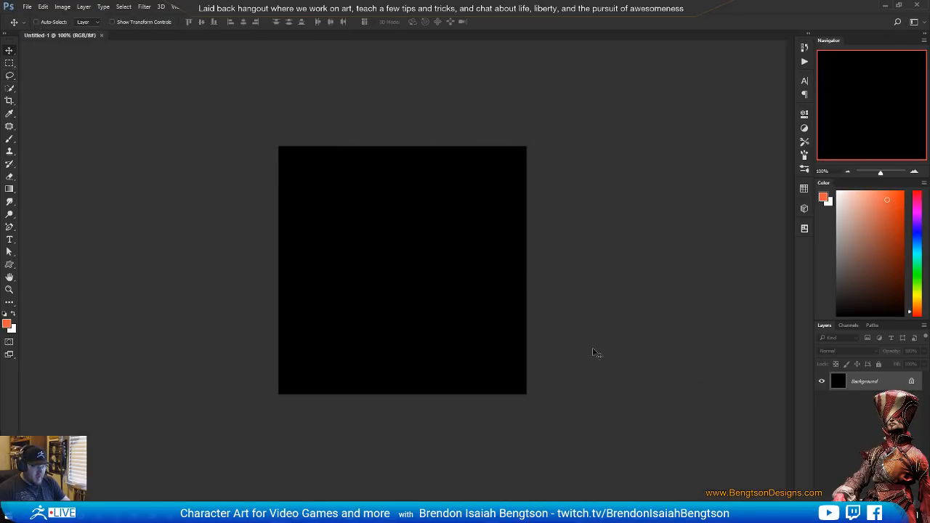
{"action": "left_click", "coordinate": [10, 264]}
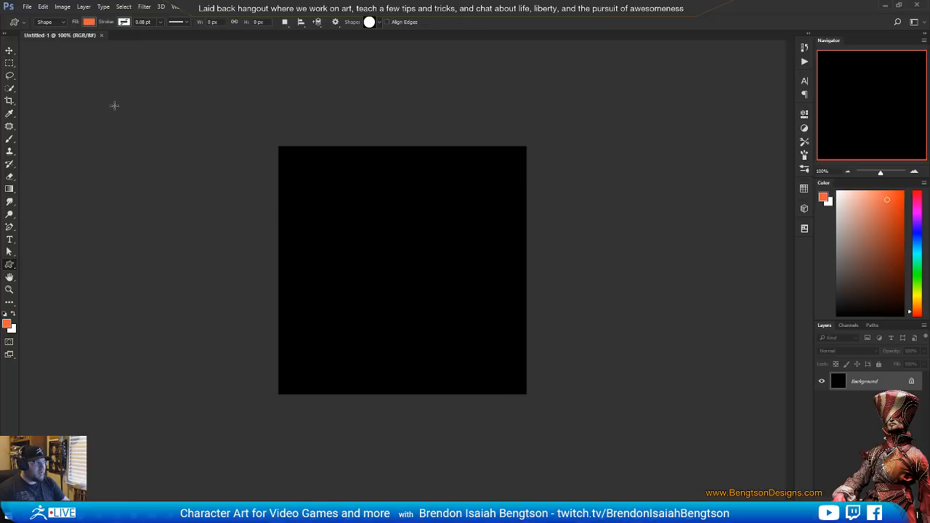
{"action": "left_click", "coordinate": [379, 23]}
{"action": "left_click", "coordinate": [369, 213]}
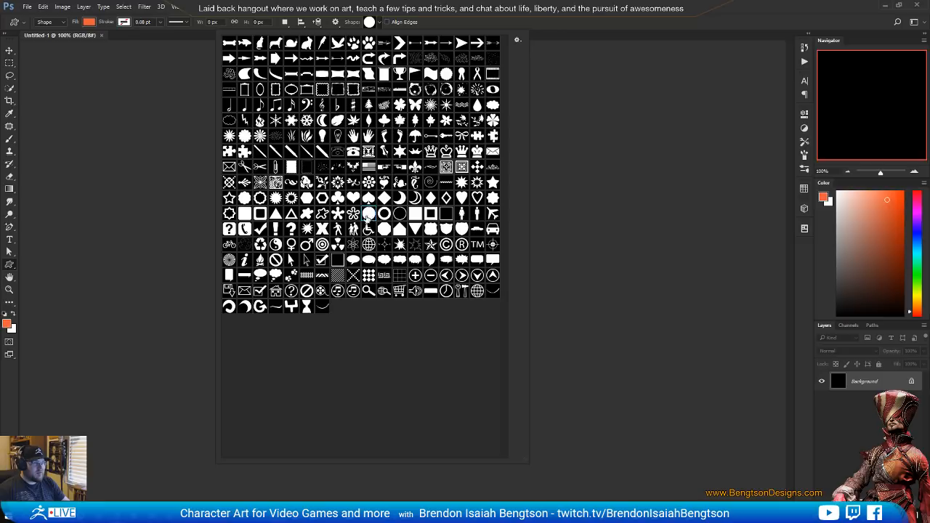
{"action": "left_click", "coordinate": [384, 28]}
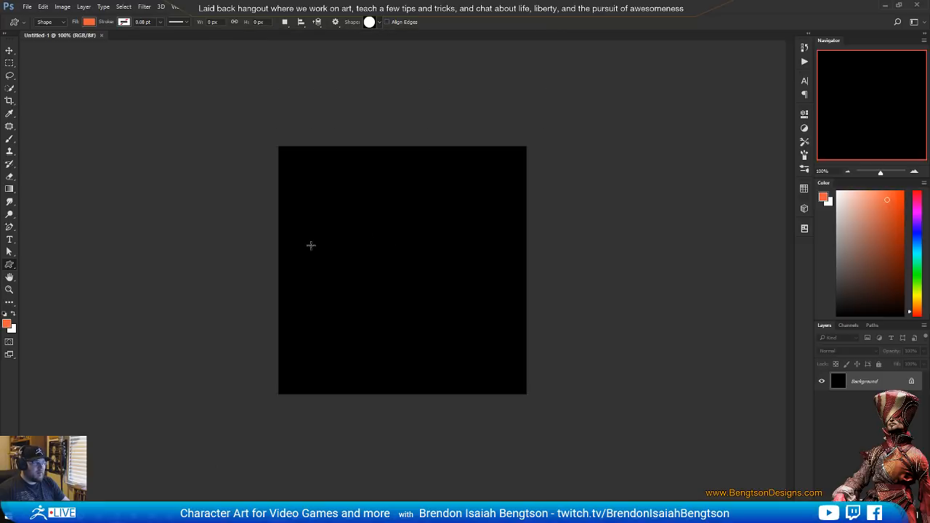
{"action": "left_click", "coordinate": [14, 313]}
{"action": "left_click_drag", "start_coordinate": [363, 248], "coordinate": [421, 306]}
{"action": "left_click_drag", "start_coordinate": [421, 338], "coordinate": [497, 414], "text": "shift"}
{"action": "key", "text": "ctrl+z"}
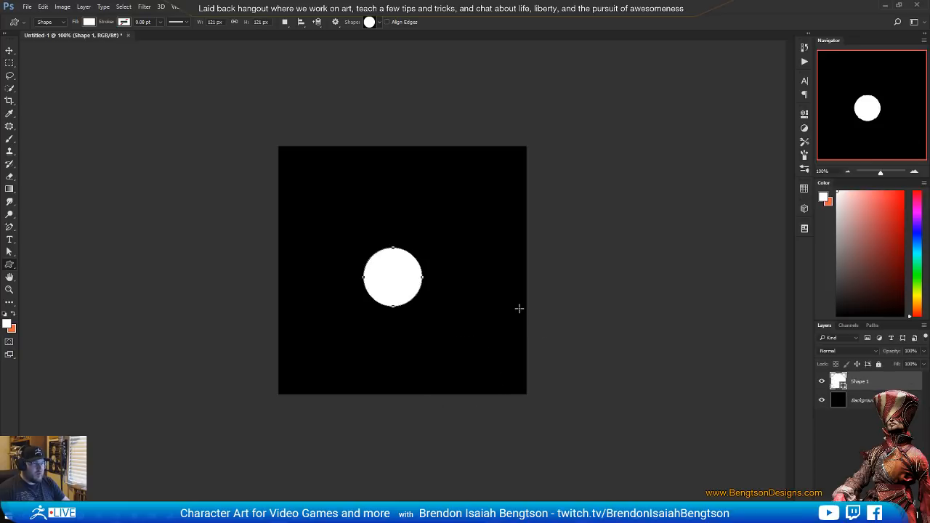
{"action": "key", "text": "ctrl+z"}
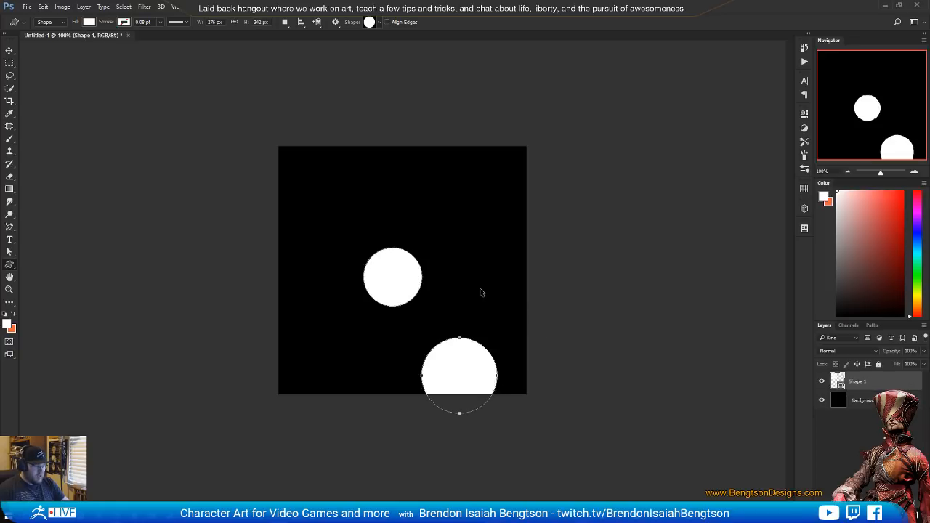
{"action": "key", "text": "ctrl+z"}
{"action": "key", "text": "ctrl+z"}
Draw a white circle about 379 px in diameter on the black canvas and move it towards the horizontal centre
{"action": "left_click_drag", "start_coordinate": [345, 215], "coordinate": [492, 359]}
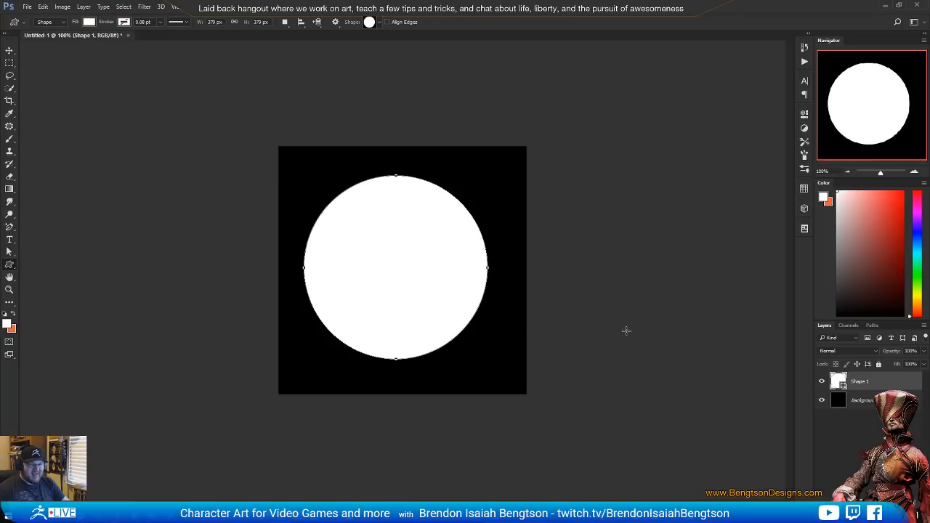
{"action": "key", "text": "v"}
{"action": "left_click_drag", "start_coordinate": [401, 276], "coordinate": [412, 275]}
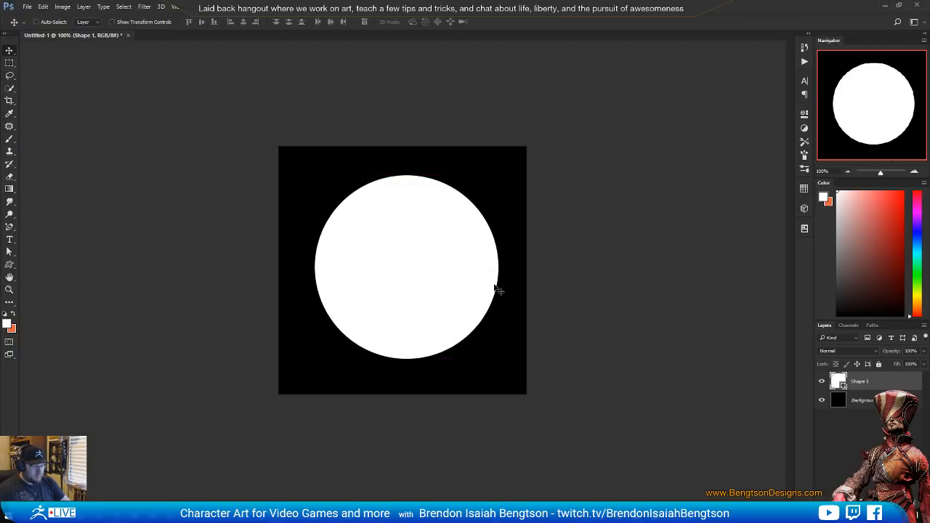
Enlarge the white circle to nearly fill the canvas, centre it, and save the document as circle.psd
{"action": "key", "text": "ctrl+t"}
{"action": "left_click_drag", "start_coordinate": [497, 175], "coordinate": [521, 152], "text": "alt+shift"}
{"action": "left_click_drag", "start_coordinate": [487, 196], "coordinate": [484, 200]}
{"action": "key", "text": "Return"}
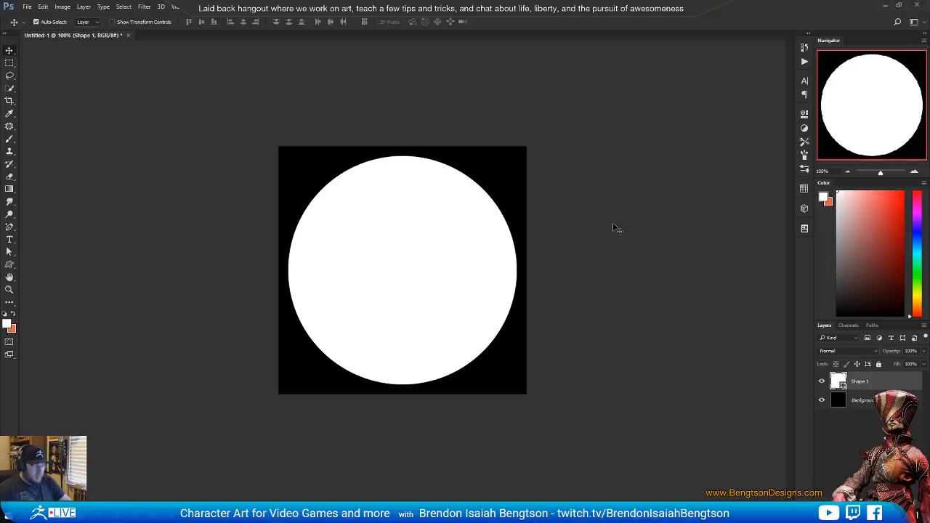
{"action": "key", "text": "ctrl+s"}
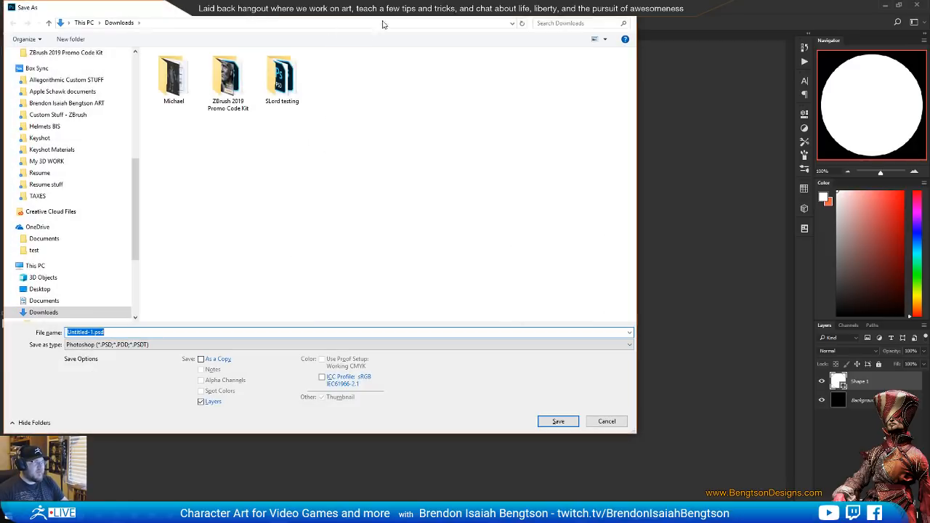
{"action": "key", "text": "Escape"}
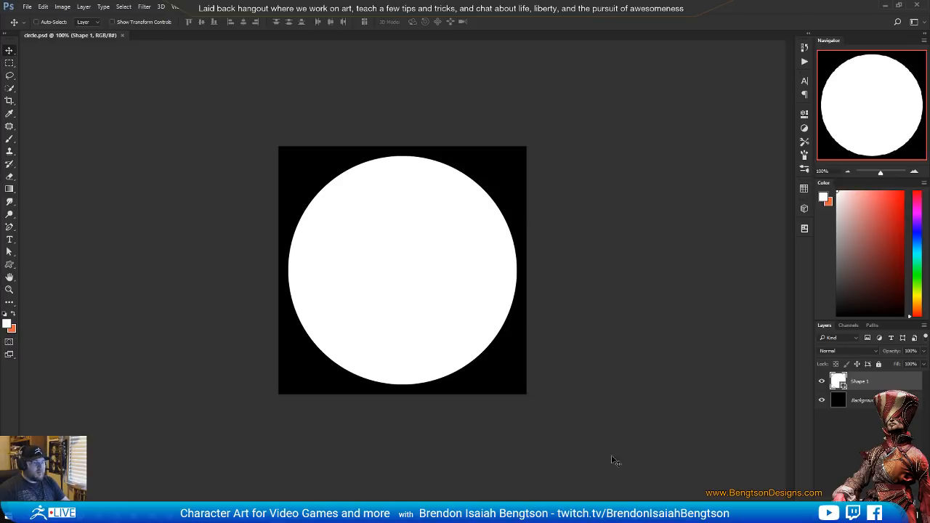
Switch to ZBrush, choose the circle texture and add it to Spotlight
{"action": "left_click", "coordinate": [886, 6]}
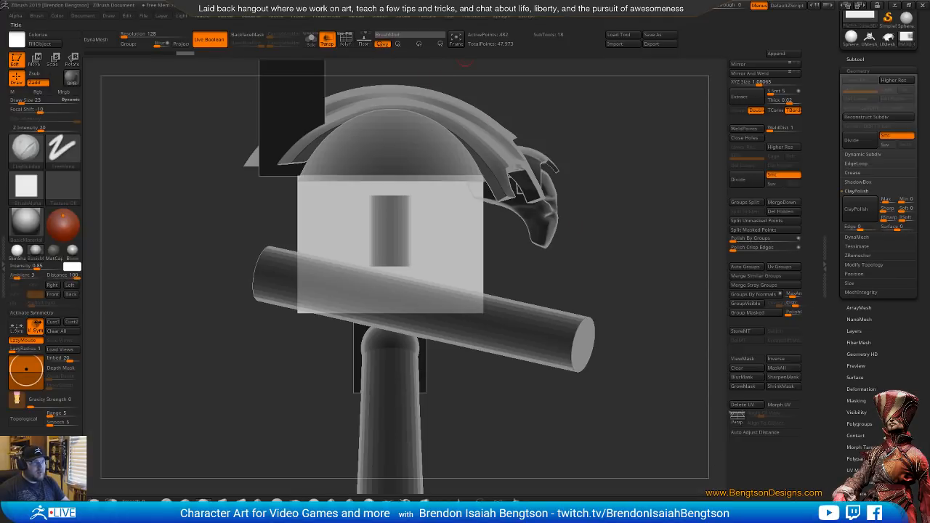
{"action": "left_click", "coordinate": [427, 16]}
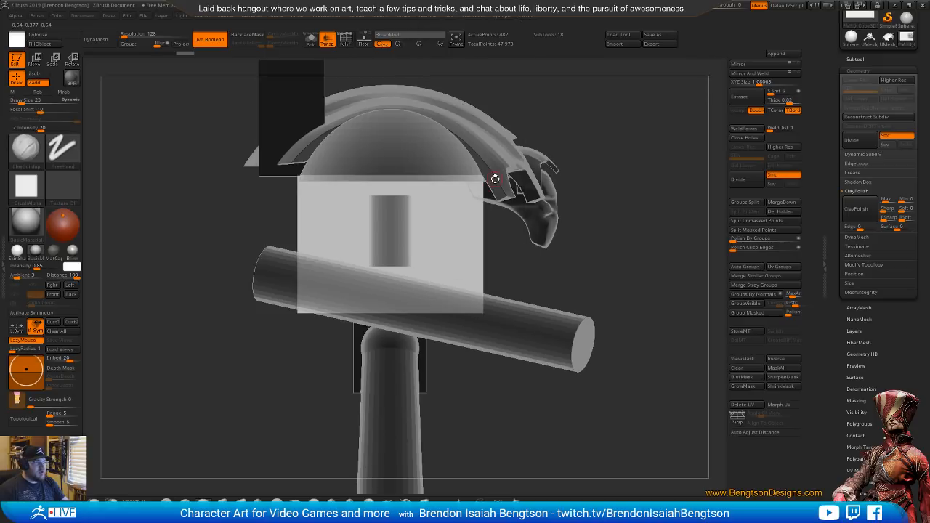
{"action": "mouse_move", "coordinate": [427, 16]}
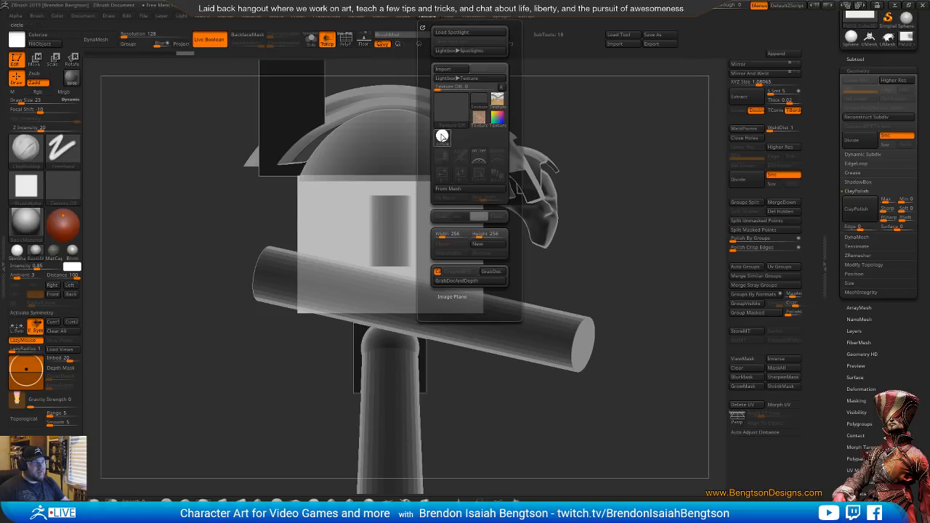
{"action": "left_click", "coordinate": [442, 135]}
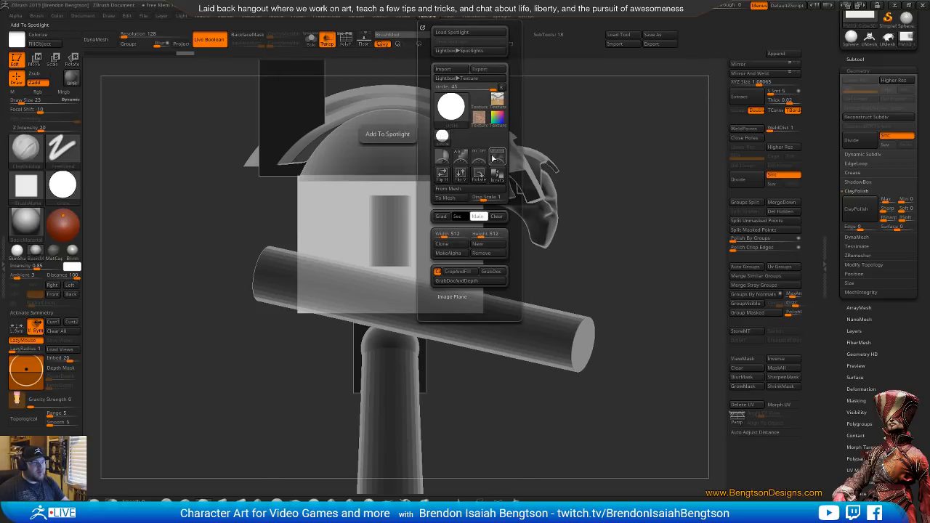
{"action": "left_click", "coordinate": [494, 157]}
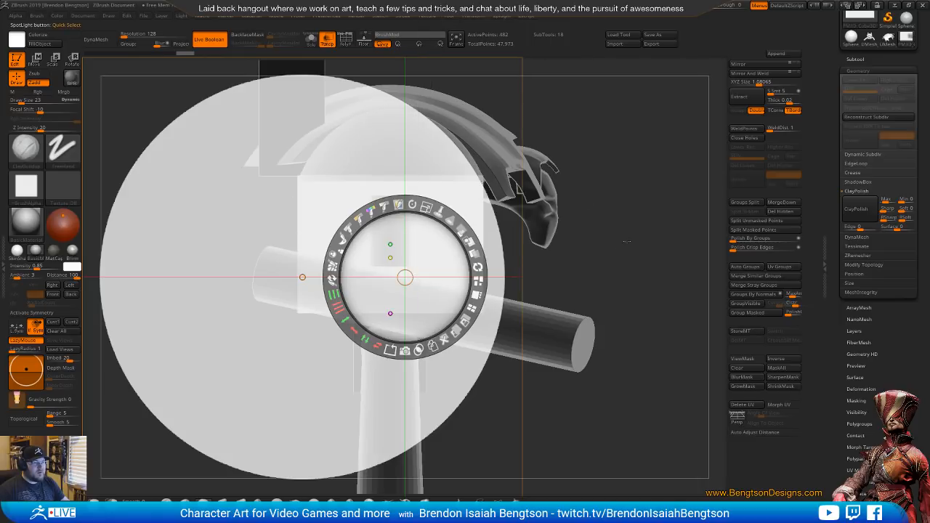
Shrink the Spotlight circle, place it over the torso cube's lower front corner, and turn it into a subtractive subtool with Snapshot3D
{"action": "left_click_drag", "start_coordinate": [413, 275], "coordinate": [305, 275]}
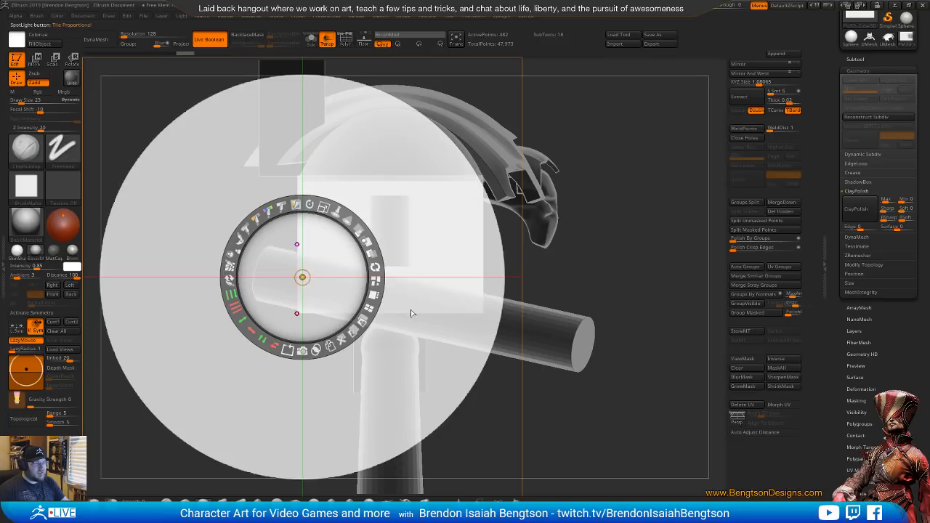
{"action": "left_click_drag", "start_coordinate": [324, 207], "coordinate": [216, 212]}
{"action": "left_click_drag", "start_coordinate": [332, 232], "coordinate": [510, 223]}
{"action": "mouse_move", "coordinate": [415, 329]}
{"action": "left_mouse_down"}
{"action": "mouse_move", "coordinate": [414, 318]}
{"action": "mouse_move", "coordinate": [415, 332]}
{"action": "left_mouse_up"}
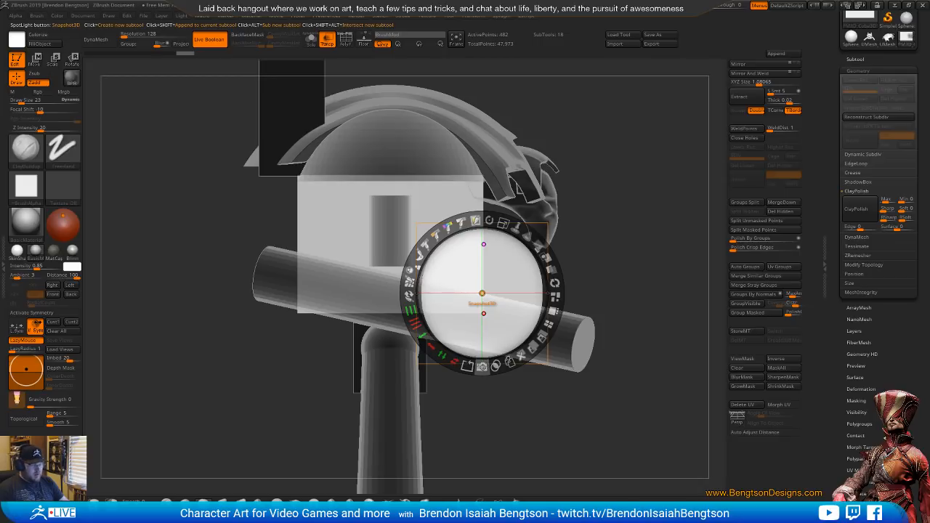
{"action": "left_click", "coordinate": [482, 367]}
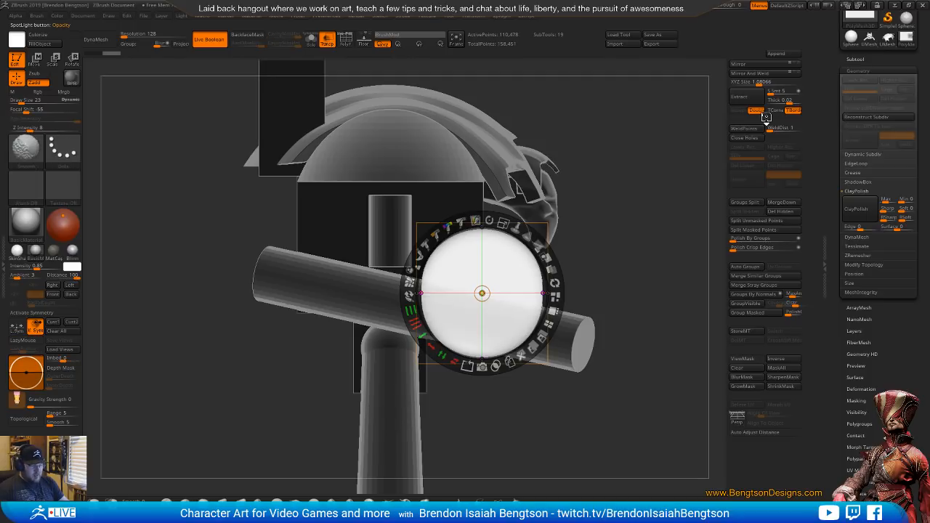
Turn off Spotlight and open the subtool list containing the new cylinder
{"action": "key", "text": "shift+z"}
{"action": "key", "text": "z"}
{"action": "key", "text": "z"}
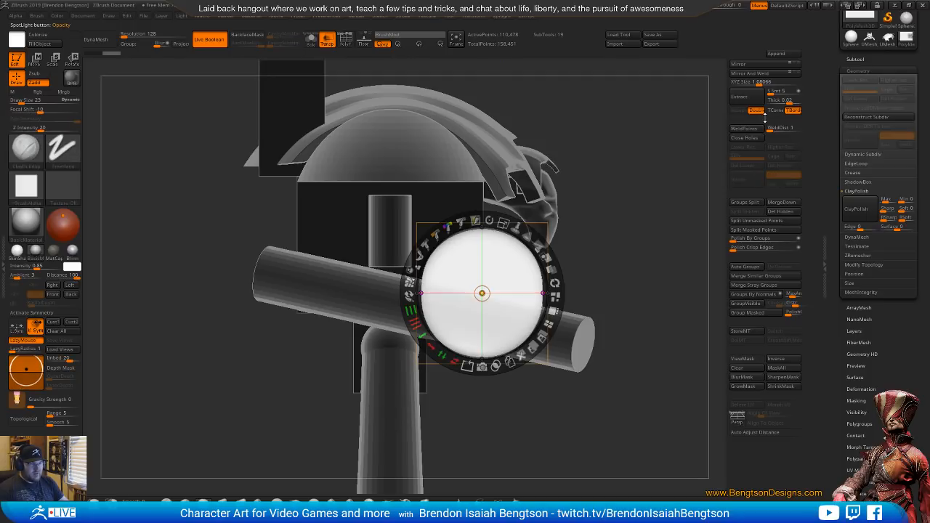
{"action": "key", "text": "z"}
{"action": "key", "text": "z"}
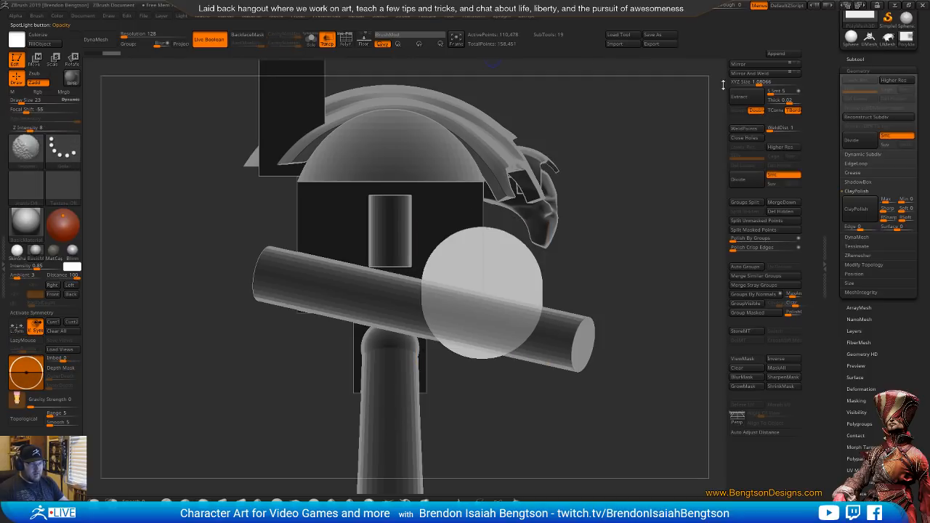
{"action": "left_click", "coordinate": [855, 60]}
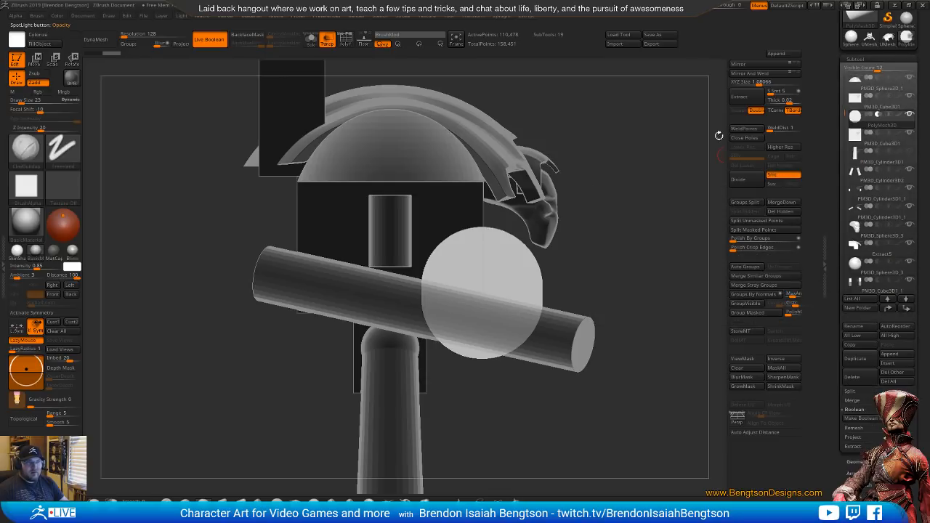
Set the torso cube as the Start subtool for the cylinder's Live Boolean cut and check the cut from several angles
{"action": "mouse_move", "coordinate": [855, 116]}
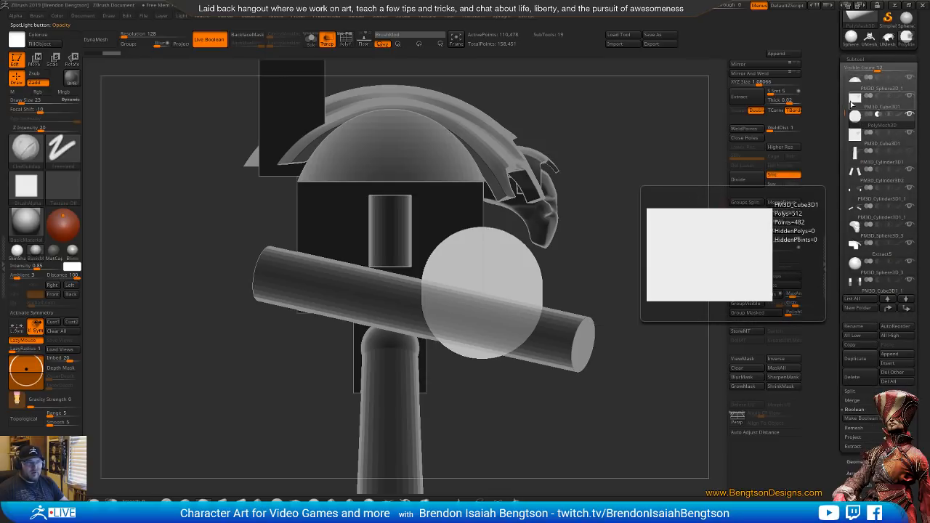
{"action": "mouse_move", "coordinate": [875, 101]}
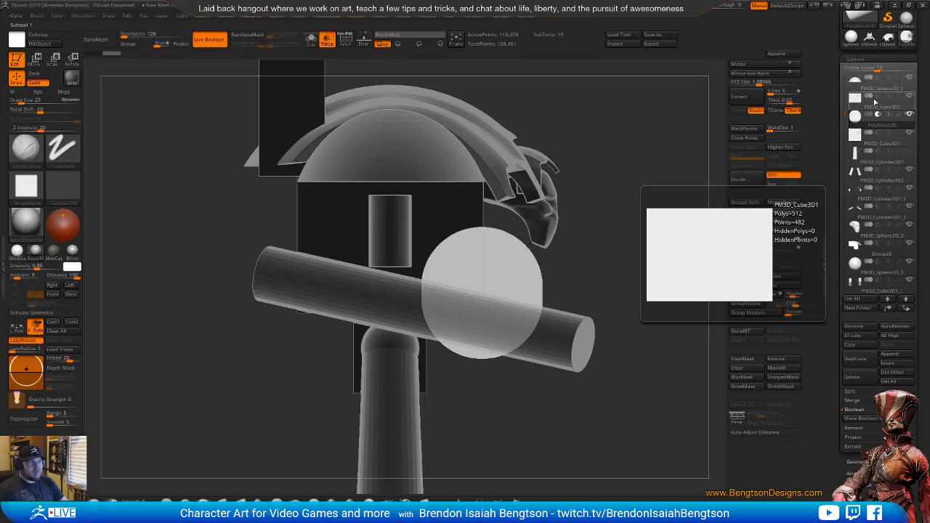
{"action": "left_click_drag", "start_coordinate": [486, 168], "coordinate": [411, 195]}
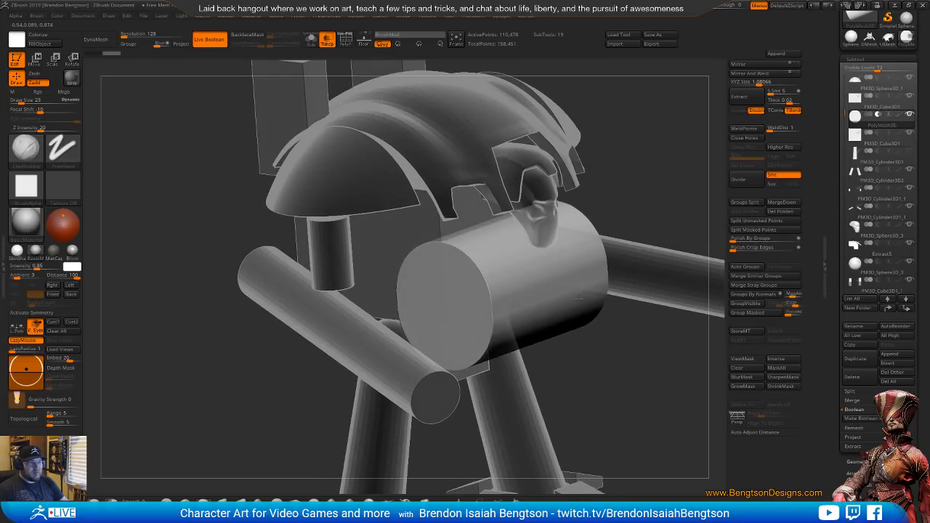
{"action": "mouse_move", "coordinate": [875, 99]}
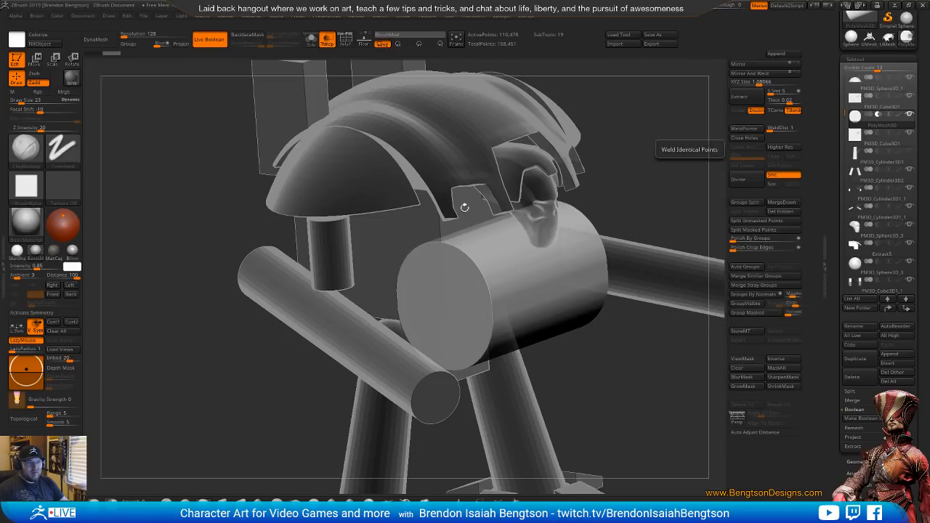
{"action": "left_click_drag", "start_coordinate": [463, 206], "coordinate": [558, 235]}
{"action": "key", "text": "w"}
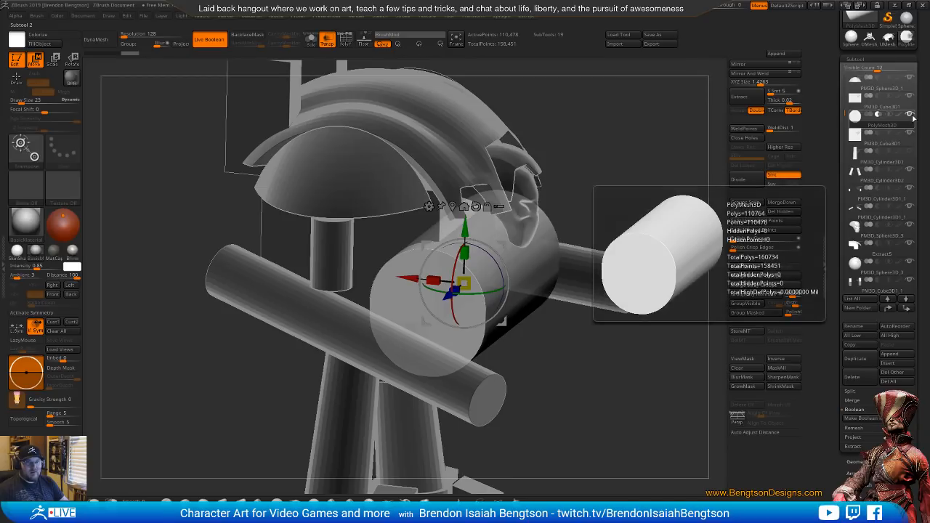
{"action": "left_click", "coordinate": [854, 107]}
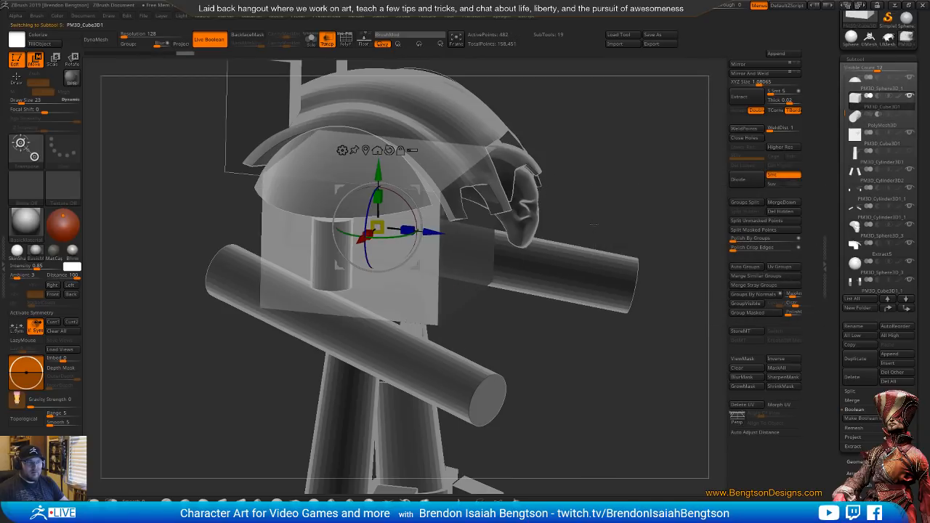
{"action": "left_click", "coordinate": [909, 115]}
{"action": "left_click_drag", "start_coordinate": [611, 217], "coordinate": [620, 191]}
{"action": "mouse_move", "coordinate": [871, 97]}
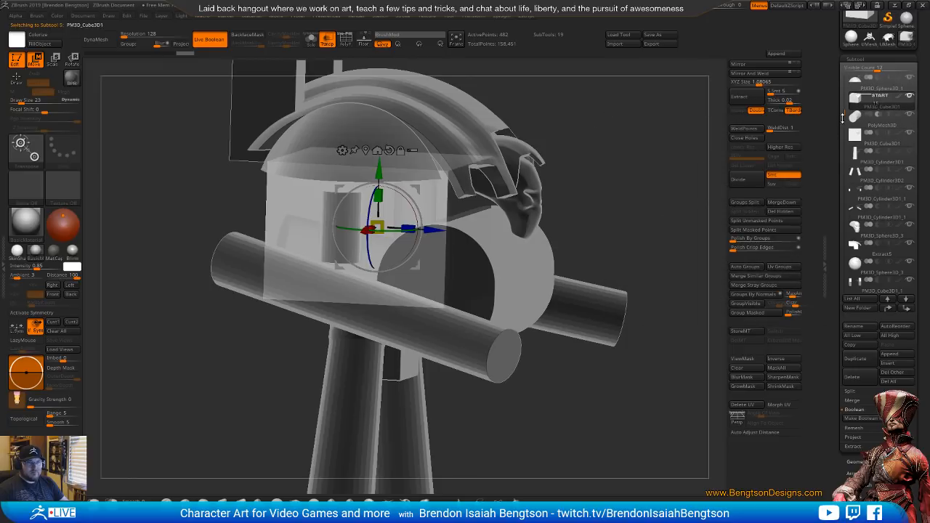
{"action": "left_click_drag", "start_coordinate": [596, 255], "coordinate": [576, 221]}
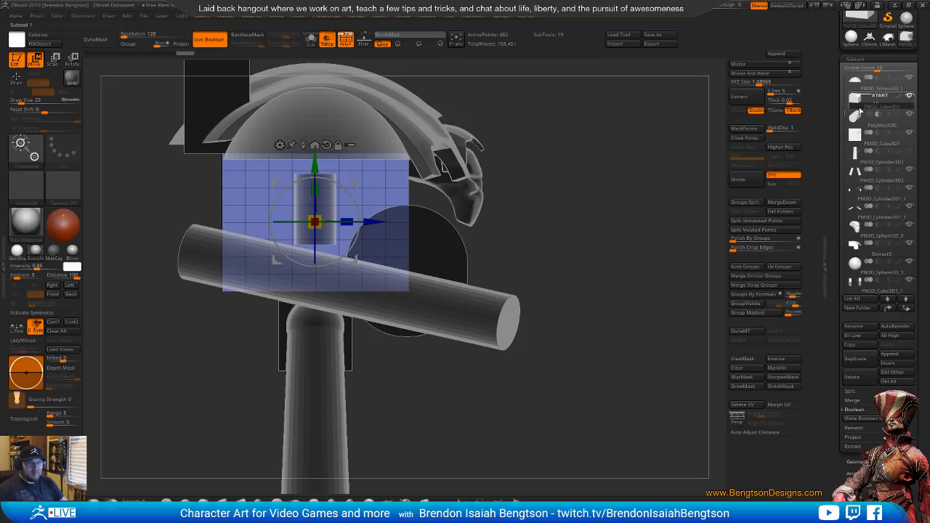
Select the cutting cylinder and nudge it in side view to refine the rounded cut at the torso's lower front
{"action": "mouse_move", "coordinate": [867, 127]}
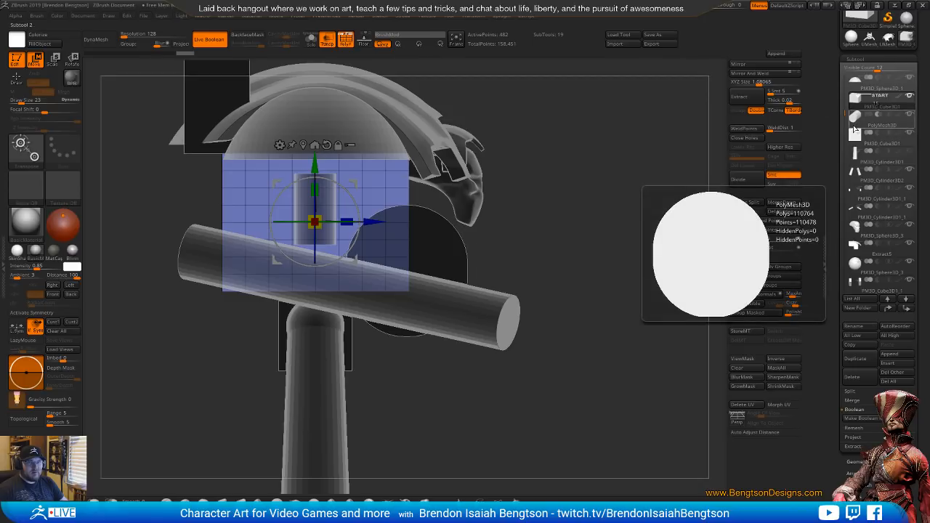
{"action": "left_click_drag", "start_coordinate": [654, 241], "coordinate": [461, 248]}
{"action": "left_click", "coordinate": [460, 247], "text": "alt"}
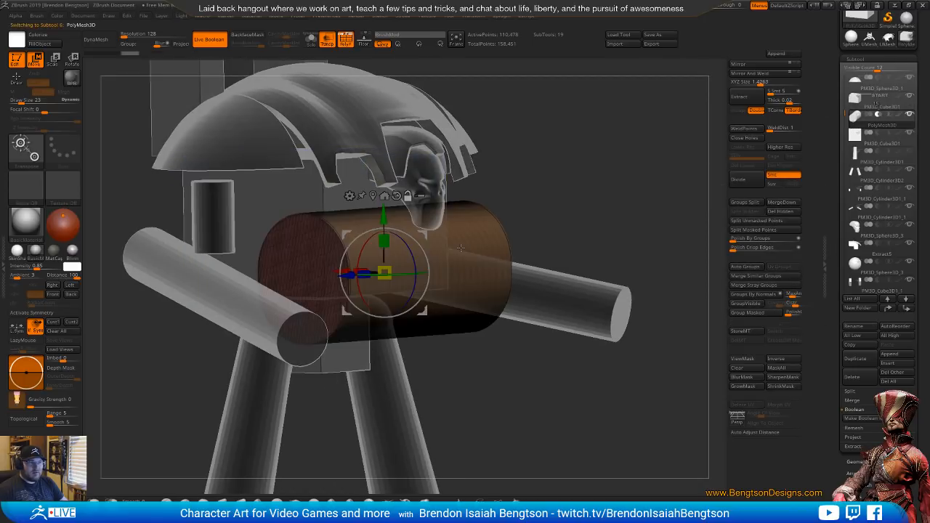
{"action": "left_click_drag", "start_coordinate": [566, 189], "coordinate": [571, 214]}
{"action": "key", "text": "shift+f"}
{"action": "key", "text": "shift+t"}
{"action": "mouse_move", "coordinate": [338, 271]}
{"action": "left_mouse_down"}
{"action": "mouse_move", "coordinate": [357, 271]}
{"action": "mouse_move", "coordinate": [349, 272]}
{"action": "left_mouse_up"}
{"action": "mouse_move", "coordinate": [436, 234]}
{"action": "left_mouse_down"}
{"action": "mouse_move", "coordinate": [437, 212]}
{"action": "mouse_move", "coordinate": [426, 231]}
{"action": "left_mouse_up"}
{"action": "key", "text": "shift+t"}
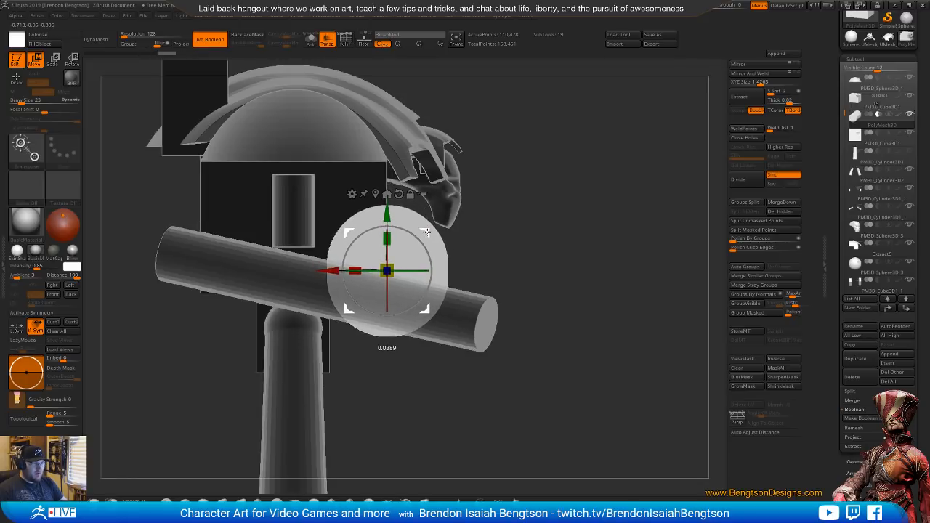
{"action": "key", "text": "shift+t"}
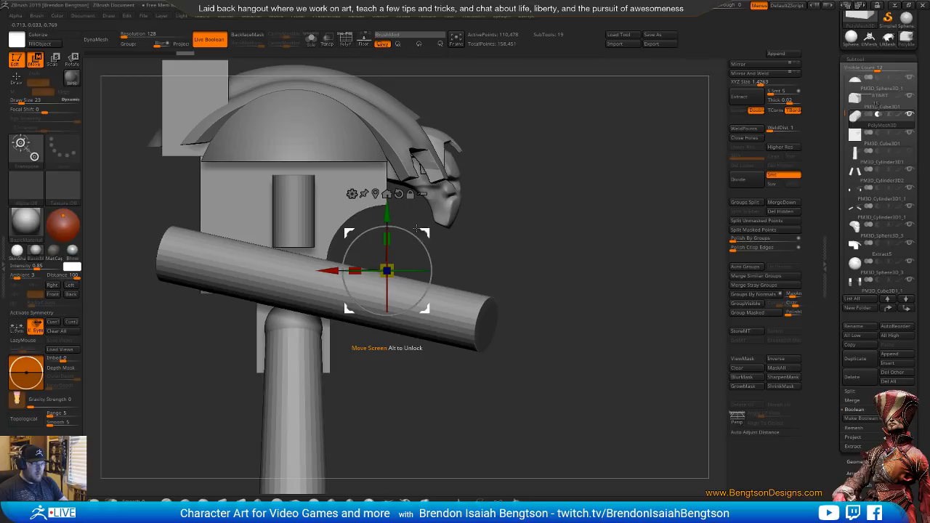
Duplicate the cutting cylinder about 1.13 units towards the torso's rear and raise the copy about 0.07
{"action": "left_click_drag", "start_coordinate": [331, 270], "coordinate": [135, 274], "text": "ctrl"}
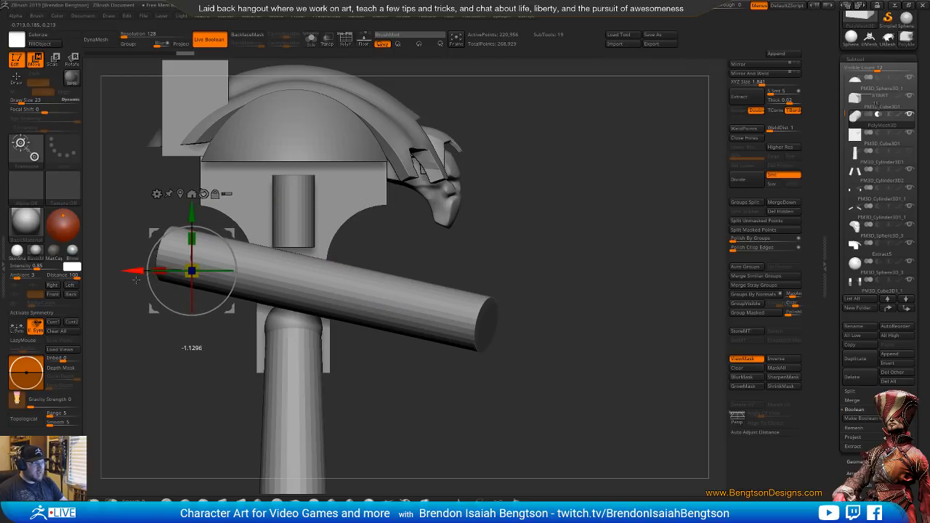
{"action": "left_click_drag", "start_coordinate": [191, 212], "coordinate": [193, 202]}
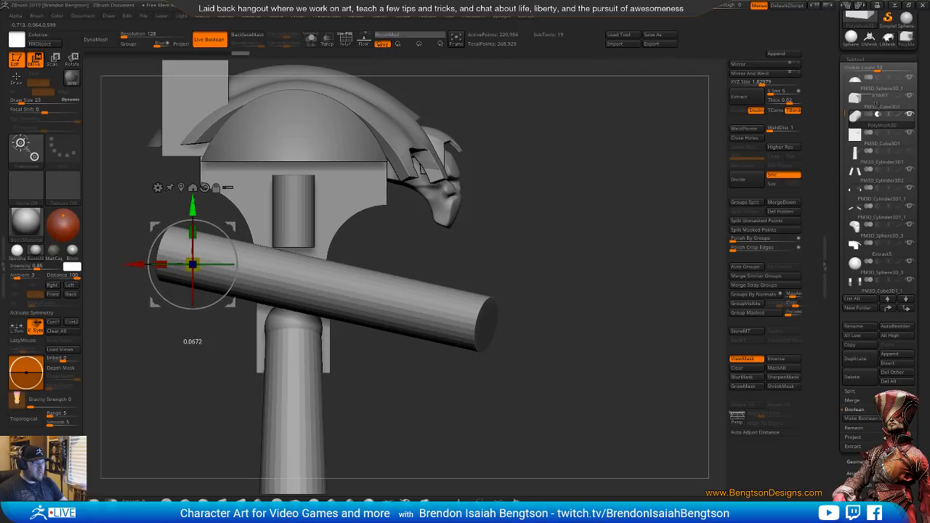
{"action": "left_click_drag", "start_coordinate": [353, 222], "coordinate": [566, 209]}
{"action": "right_click_drag", "start_coordinate": [569, 202], "coordinate": [544, 232], "text": "ctrl"}
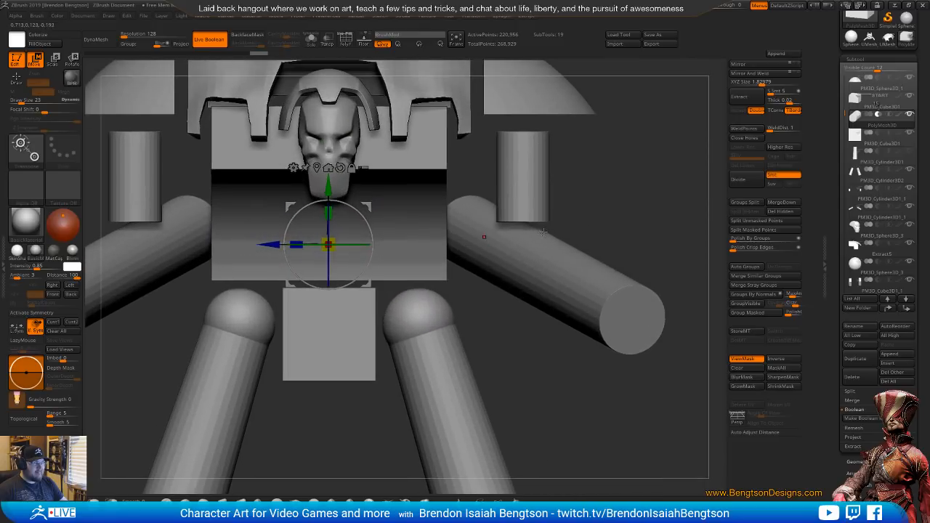
Select the torso cube, show its wireframe and isolate it temporarily to examine its topology
{"action": "left_click", "coordinate": [430, 128], "text": "alt"}
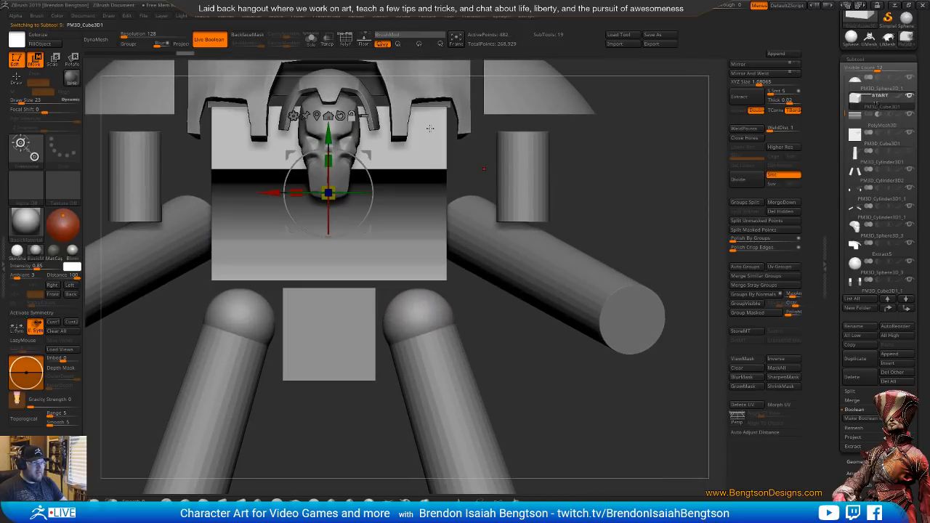
{"action": "key", "text": "shift+f"}
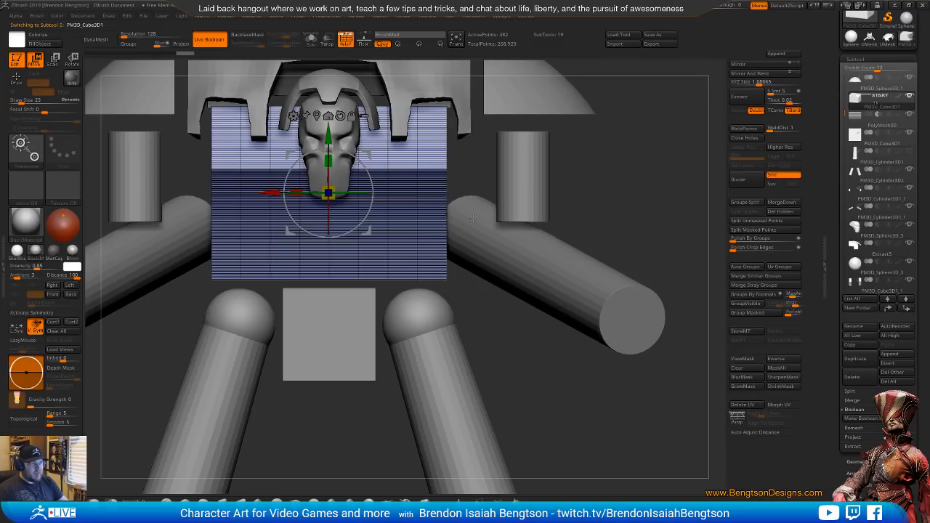
{"action": "right_click_drag", "start_coordinate": [442, 209], "coordinate": [450, 167], "text": "ctrl"}
{"action": "mouse_move", "coordinate": [534, 168]}
{"action": "right_mouse_down", "text": "alt"}
{"action": "mouse_move", "coordinate": [501, 233]}
{"action": "mouse_move", "coordinate": [495, 209]}
{"action": "mouse_move", "coordinate": [504, 308]}
{"action": "mouse_move", "coordinate": [504, 212]}
{"action": "mouse_move", "coordinate": [505, 241]}
{"action": "mouse_move", "coordinate": [544, 254]}
{"action": "mouse_move", "coordinate": [542, 164]}
{"action": "right_mouse_up", "text": "alt"}
{"action": "key", "text": "alt+shift+s"}
{"action": "right_click_drag", "start_coordinate": [542, 164], "coordinate": [547, 229], "text": "alt"}
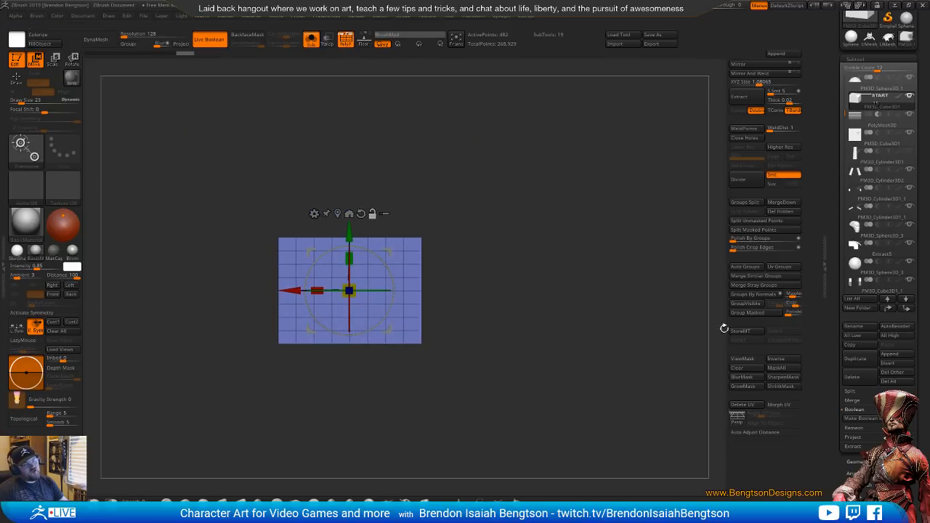
{"action": "right_click_drag", "start_coordinate": [523, 251], "coordinate": [521, 287]}
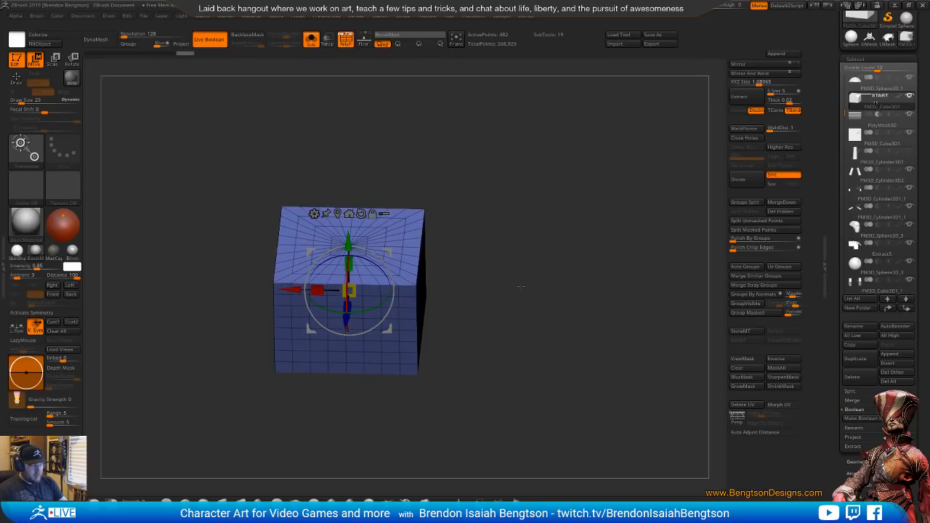
{"action": "key", "text": "alt+s"}
{"action": "right_click_drag", "start_coordinate": [521, 287], "coordinate": [521, 280], "text": "shift"}
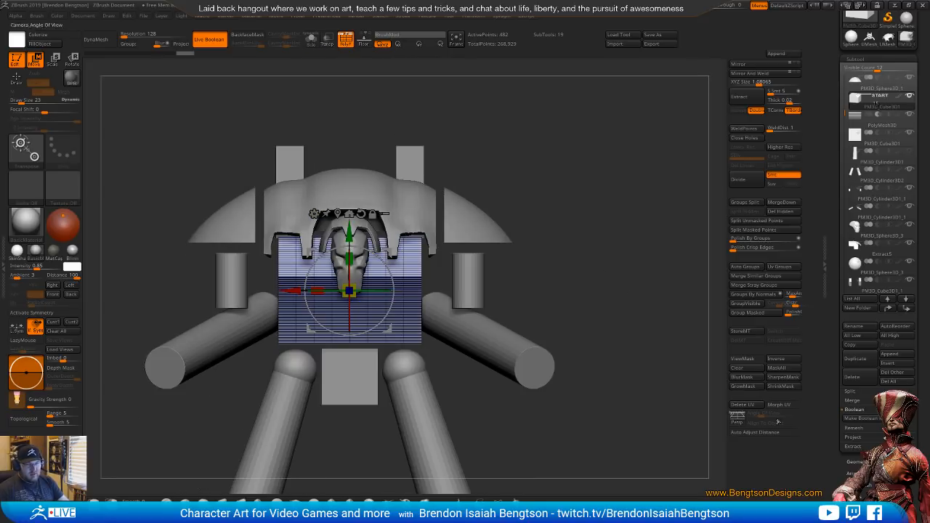
{"action": "left_click_drag", "start_coordinate": [835, 476], "coordinate": [839, 362]}
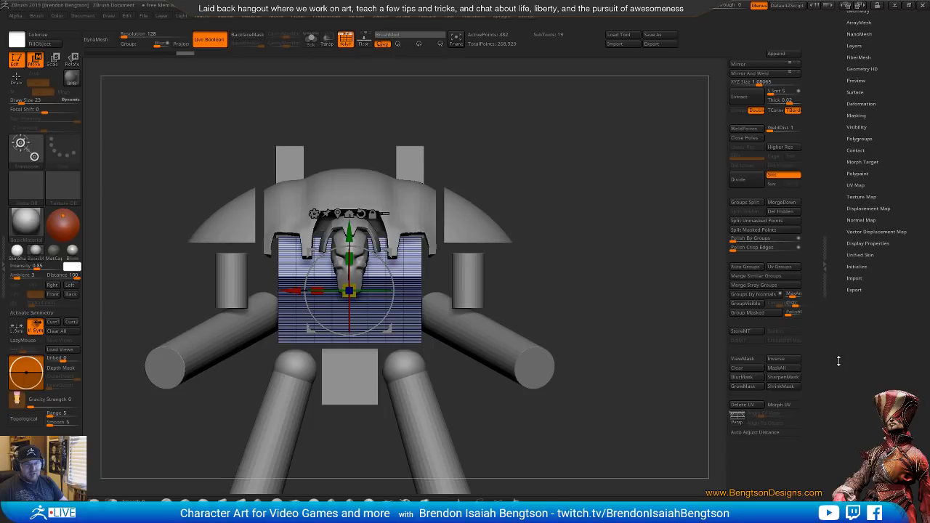
Reinitialize the torso as a simple QCube with X, Y and Z resolution set to 1
{"action": "left_click", "coordinate": [857, 266]}
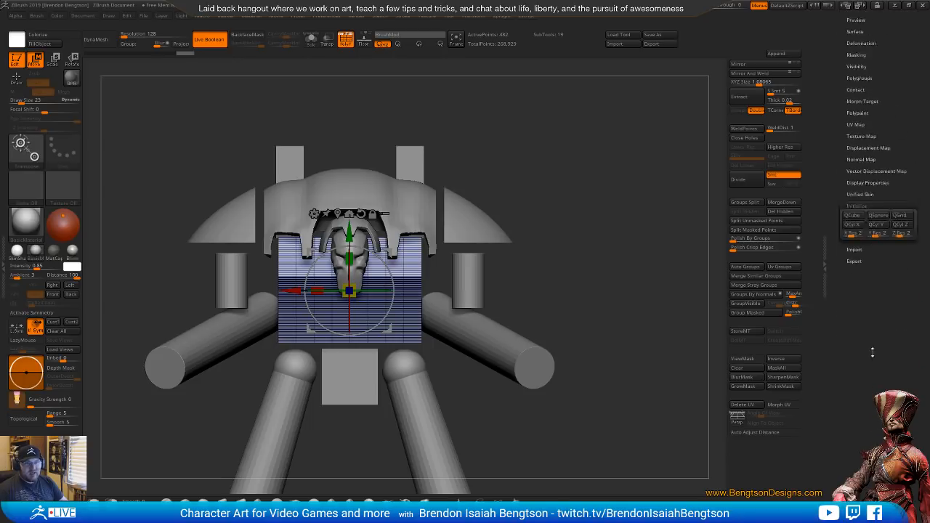
{"action": "left_click_drag", "start_coordinate": [862, 295], "coordinate": [828, 296]}
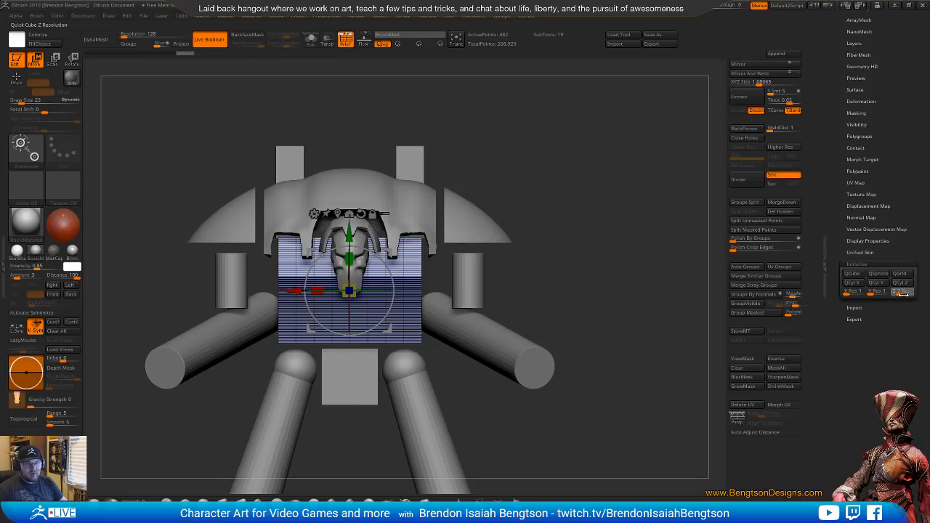
{"action": "left_click", "coordinate": [852, 275]}
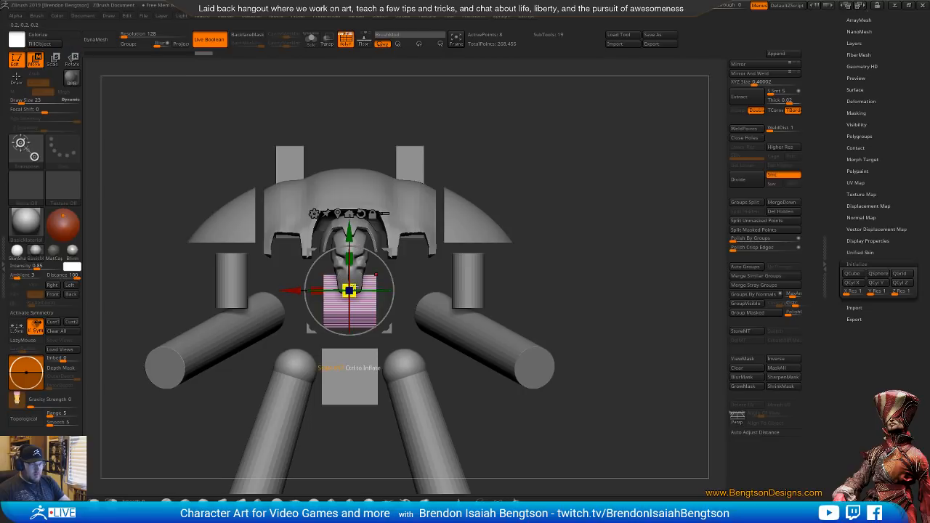
Scale the new torso cube up to an XYZ size of about 1.13 and raise it under the shoulder armour
{"action": "left_click_drag", "start_coordinate": [353, 287], "coordinate": [459, 277]}
{"action": "left_click_drag", "start_coordinate": [348, 256], "coordinate": [349, 271]}
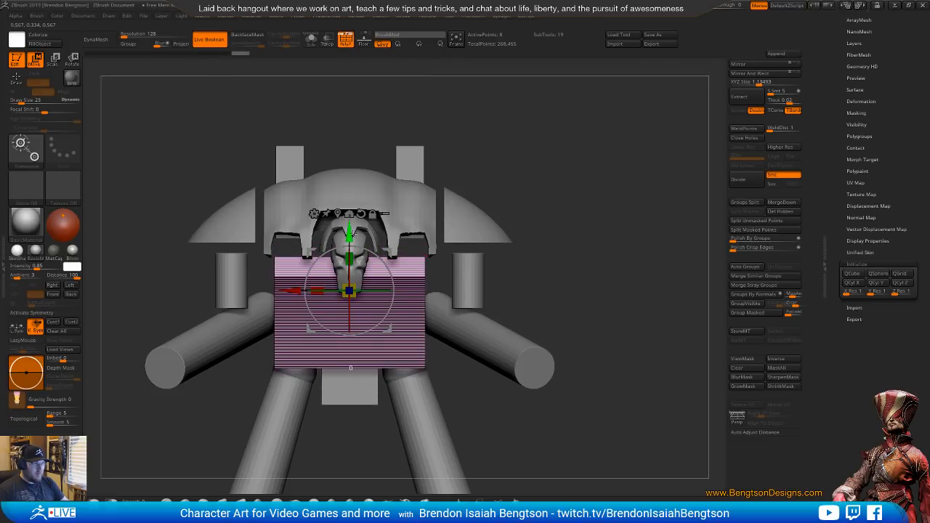
{"action": "left_click_drag", "start_coordinate": [351, 235], "coordinate": [351, 215]}
{"action": "left_click_drag", "start_coordinate": [435, 271], "coordinate": [482, 283]}
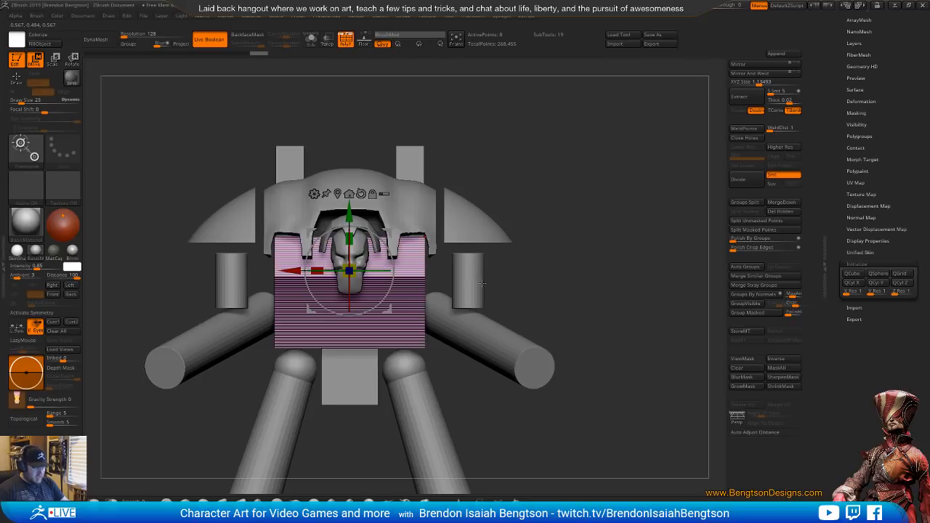
Mask the upper part of the torso cube and taper its lower part to about 0.81 of its width
{"action": "key", "text": "q"}
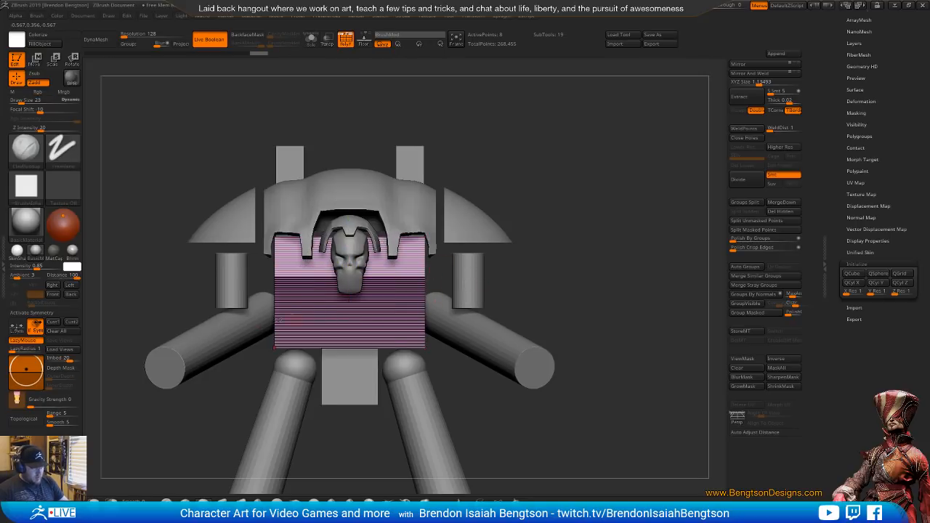
{"action": "left_click", "coordinate": [107, 500], "text": "ctrl"}
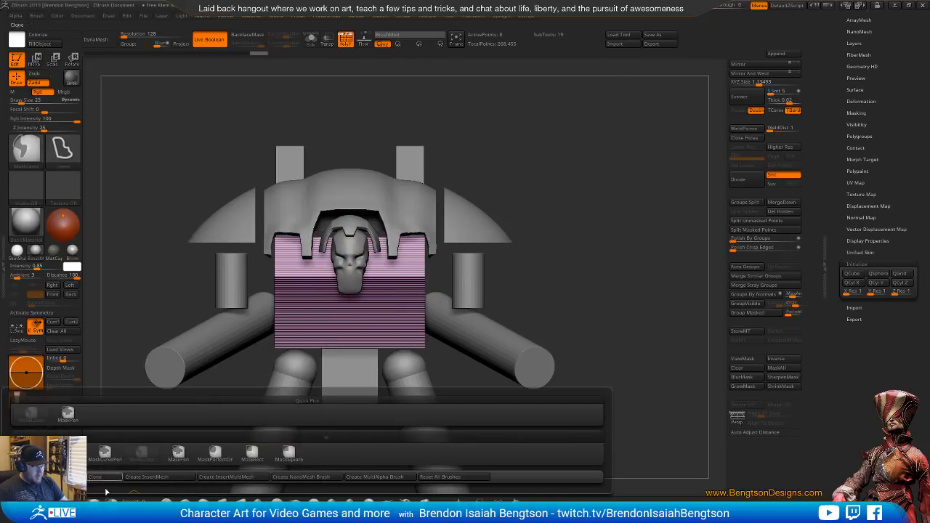
{"action": "mouse_move", "coordinate": [173, 315]}
{"action": "left_mouse_down", "text": "ctrl"}
{"action": "mouse_move", "coordinate": [550, 363]}
{"action": "mouse_move", "coordinate": [544, 314]}
{"action": "left_mouse_up", "text": "ctrl"}
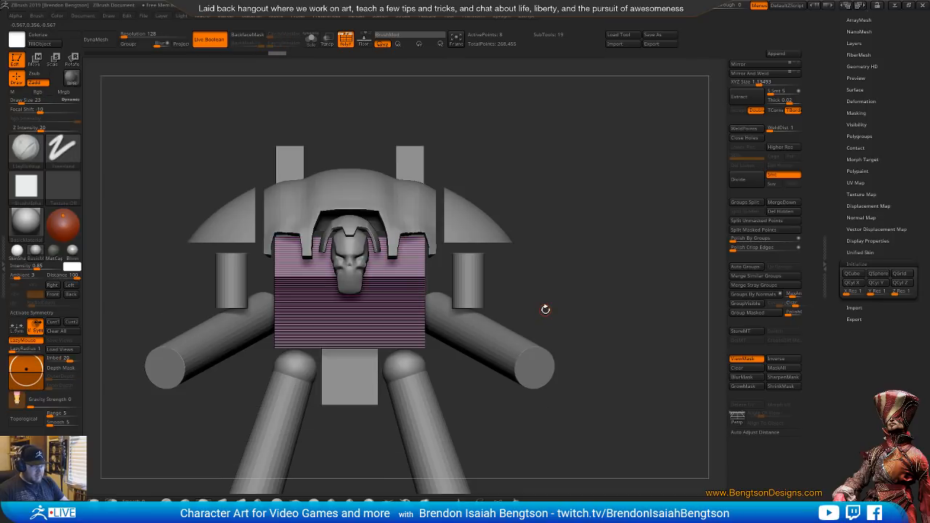
{"action": "key", "text": "w"}
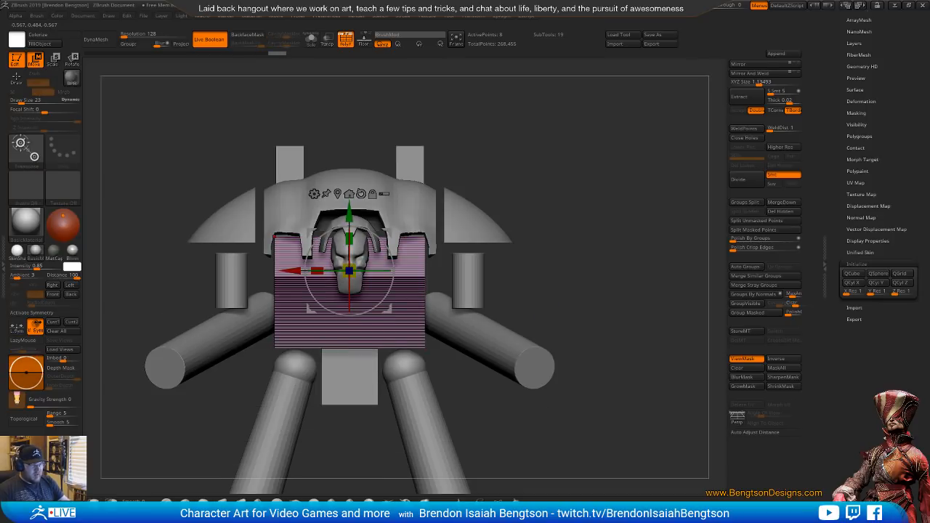
{"action": "left_click_drag", "start_coordinate": [318, 271], "coordinate": [340, 273]}
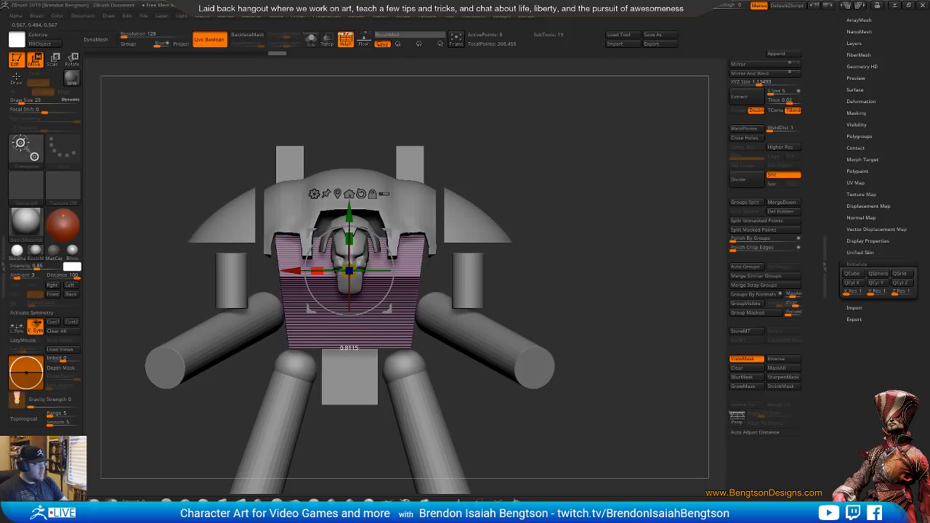
Switch to the browser's Knight Crusader page and study the rear photo for the torso's shape, returning to ZBrush
{"action": "key", "text": "alt+Tab"}
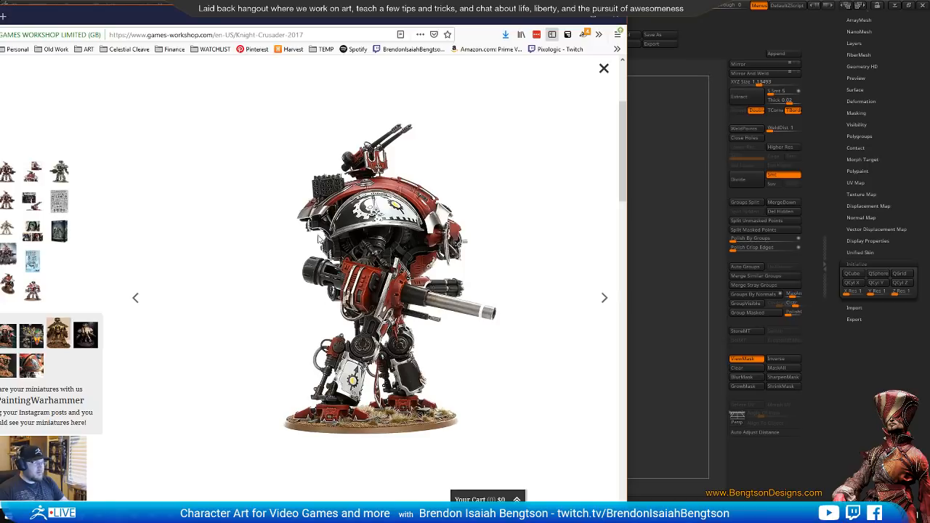
{"action": "left_click_drag", "start_coordinate": [388, 293], "coordinate": [281, 309]}
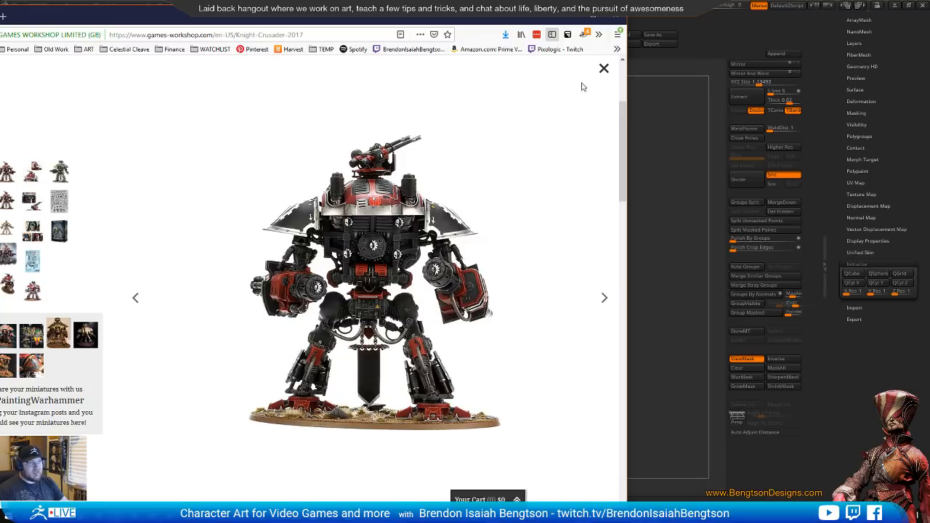
{"action": "left_click", "coordinate": [717, 34]}
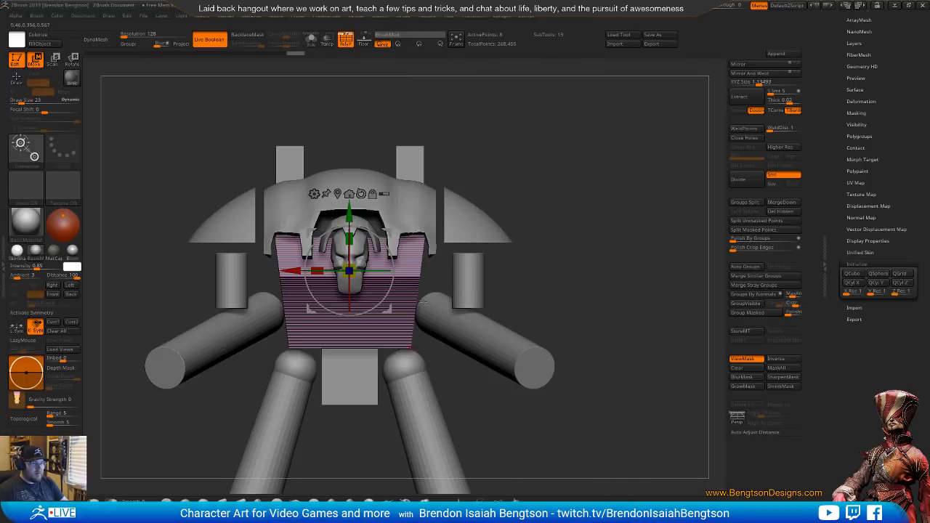
Remove the torso cube's taper and mask, and narrow the whole cube slightly in width from the rear view
{"action": "left_click_drag", "start_coordinate": [316, 269], "coordinate": [297, 270]}
{"action": "left_click_drag", "start_coordinate": [583, 327], "coordinate": [443, 327]}
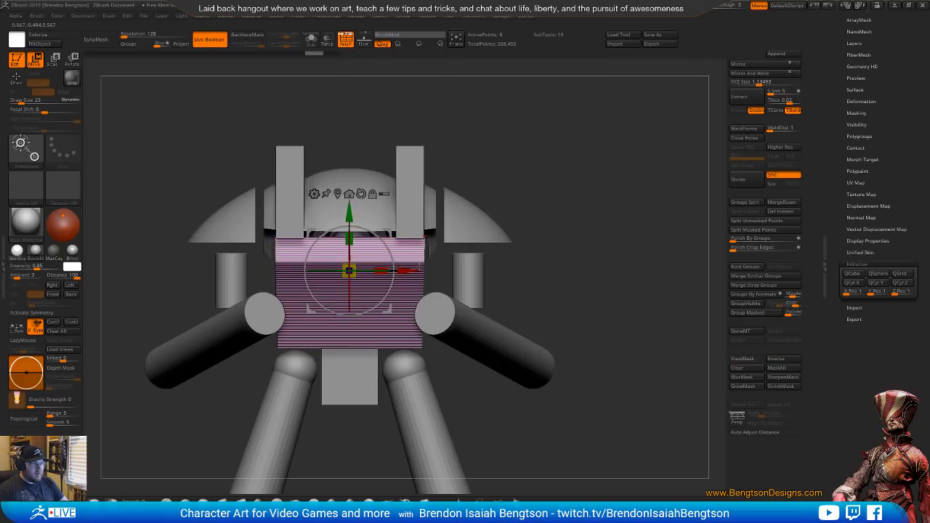
{"action": "left_click_drag", "start_coordinate": [381, 269], "coordinate": [372, 267]}
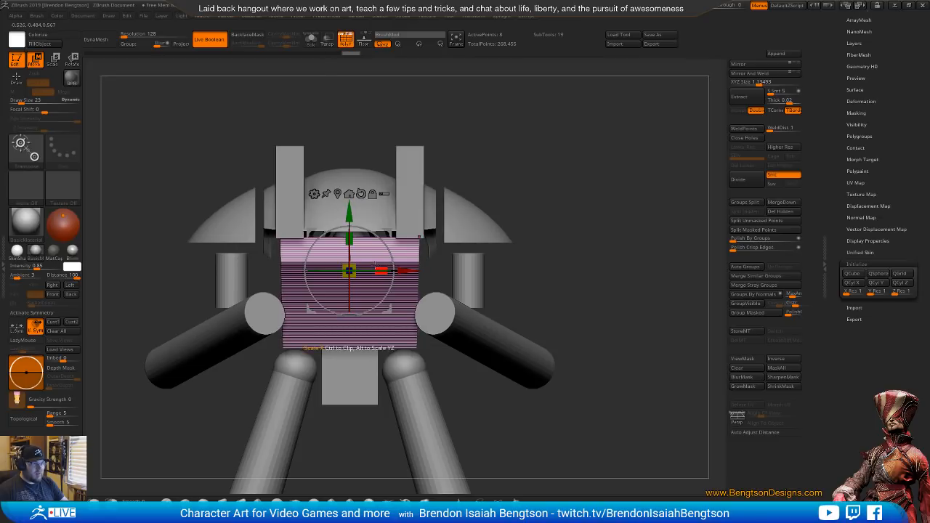
{"action": "left_click_drag", "start_coordinate": [347, 220], "coordinate": [341, 188], "text": "alt"}
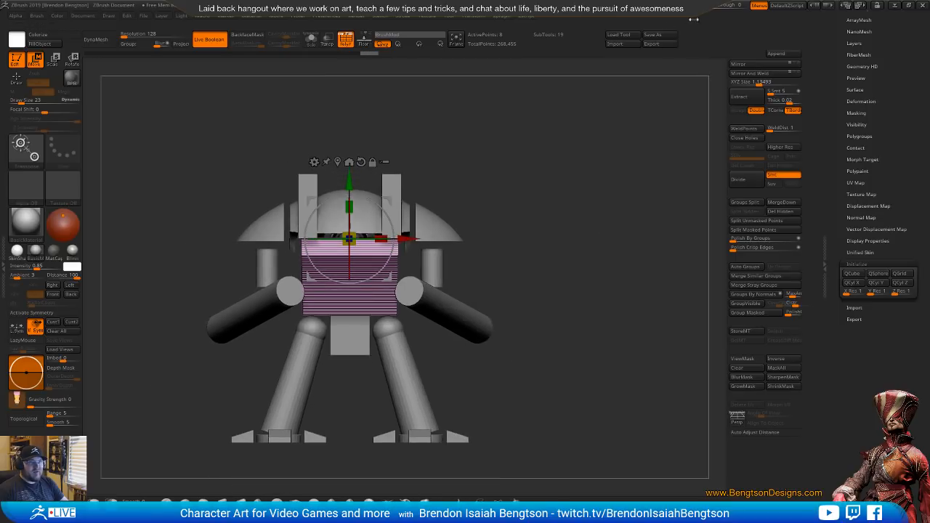
Overlay the see-through viewport on the rear reference photo, align the model, raise the torso cube and widen it slightly, restoring full opacity
{"action": "left_click_drag", "start_coordinate": [715, 6], "coordinate": [724, 6]}
{"action": "left_click_drag", "start_coordinate": [426, 395], "coordinate": [446, 384], "text": "alt"}
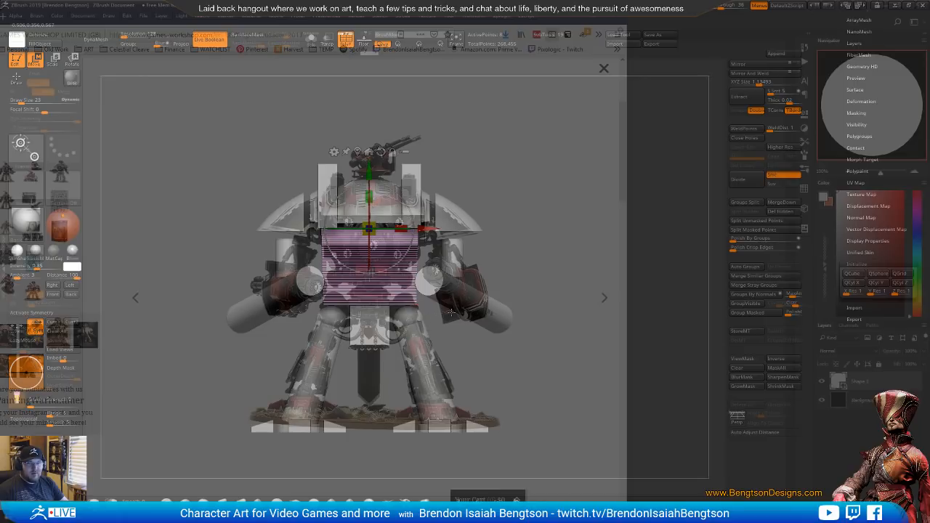
{"action": "left_click_drag", "start_coordinate": [541, 266], "coordinate": [518, 257], "text": "alt"}
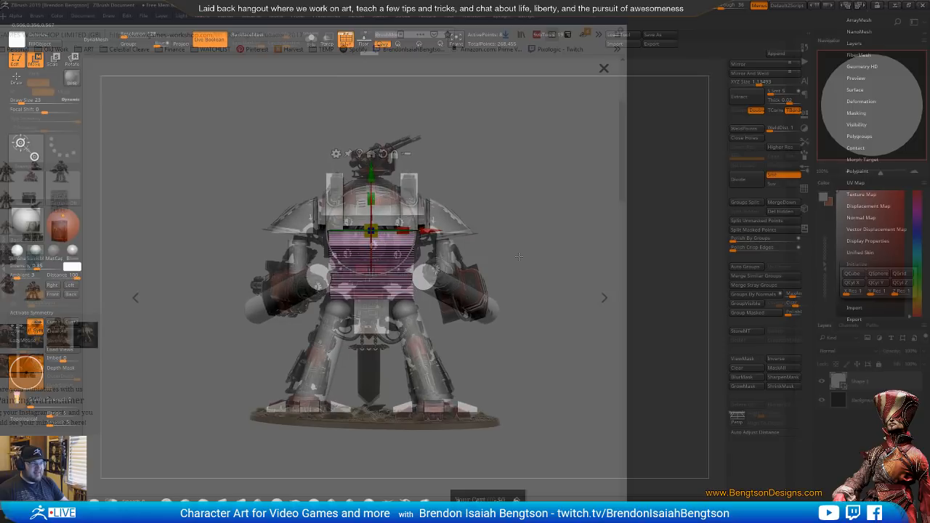
{"action": "left_click_drag", "start_coordinate": [371, 179], "coordinate": [371, 169]}
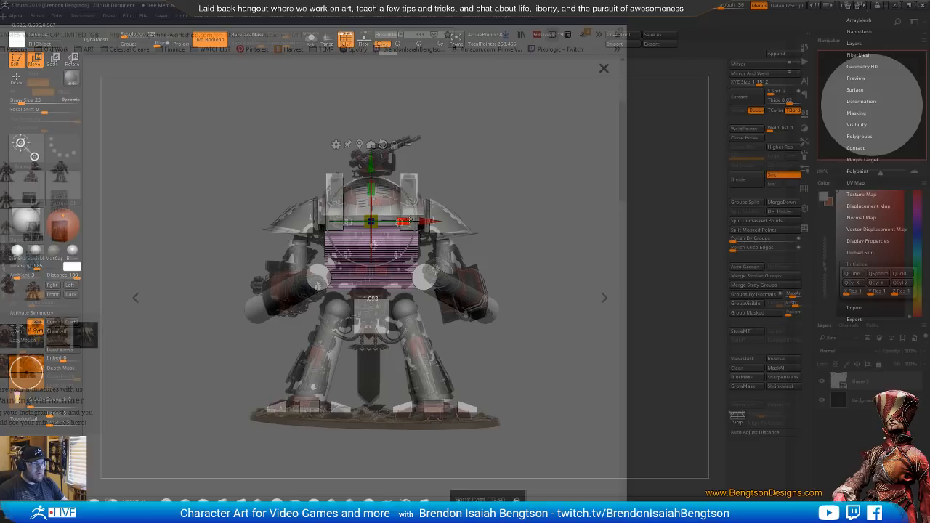
{"action": "left_click_drag", "start_coordinate": [409, 220], "coordinate": [409, 220]}
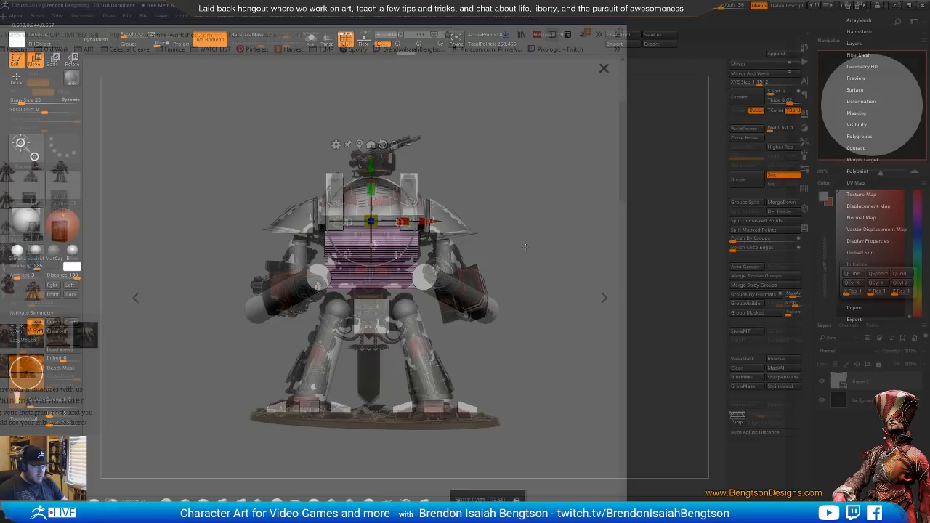
{"action": "left_click", "coordinate": [603, 71]}
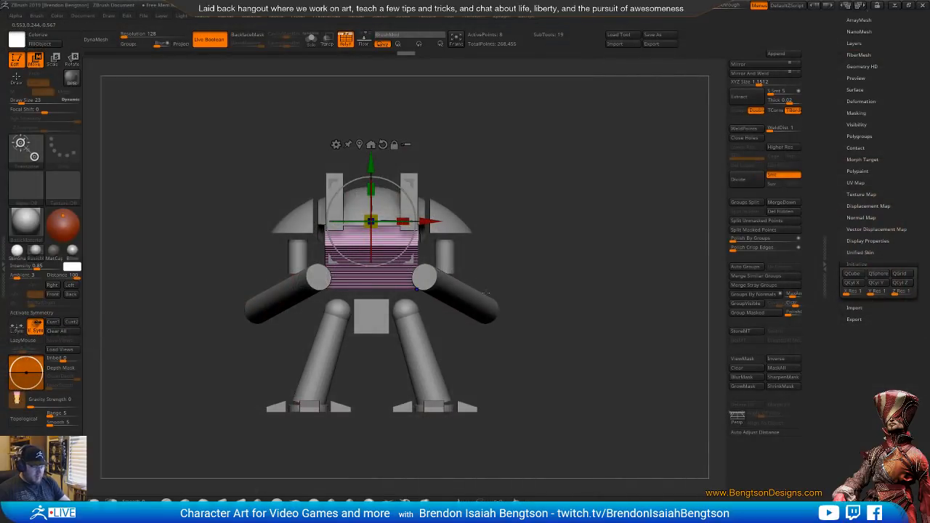
Hide the wireframe, bring up the Spotlight circle and shrink it over one lower corner of the torso
{"action": "key", "text": "shift+f"}
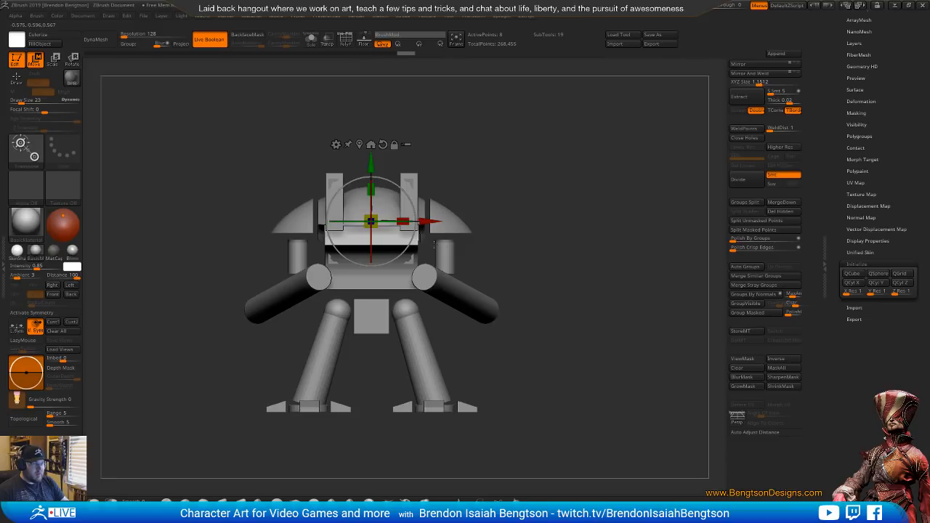
{"action": "key", "text": "q"}
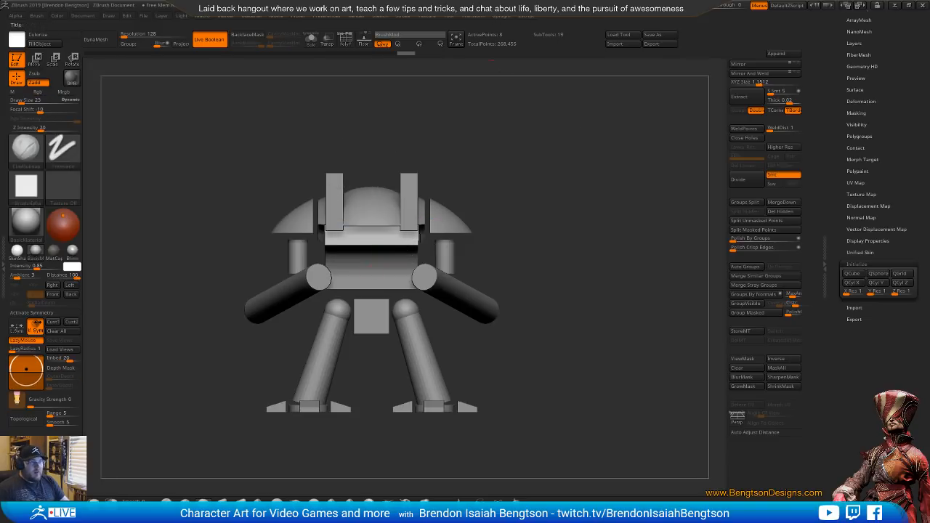
{"action": "key", "text": "shift+z"}
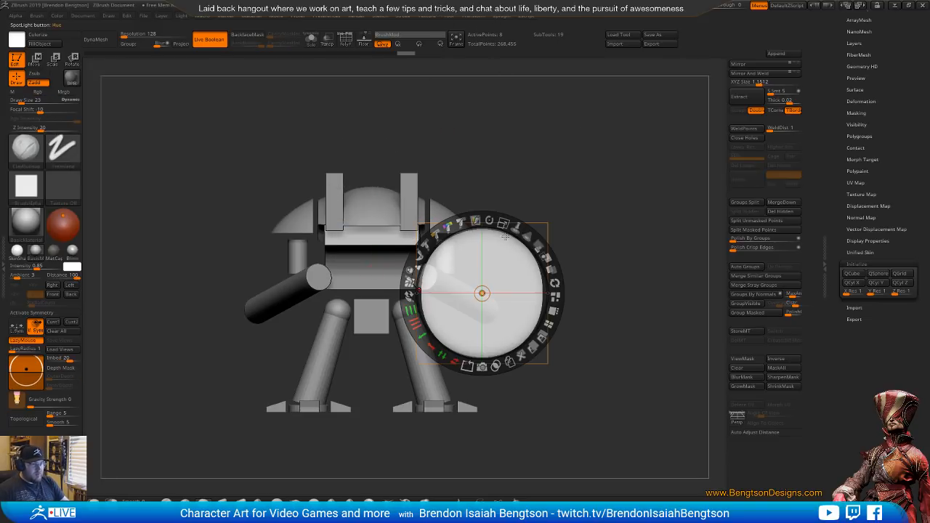
{"action": "left_click_drag", "start_coordinate": [508, 322], "coordinate": [446, 322]}
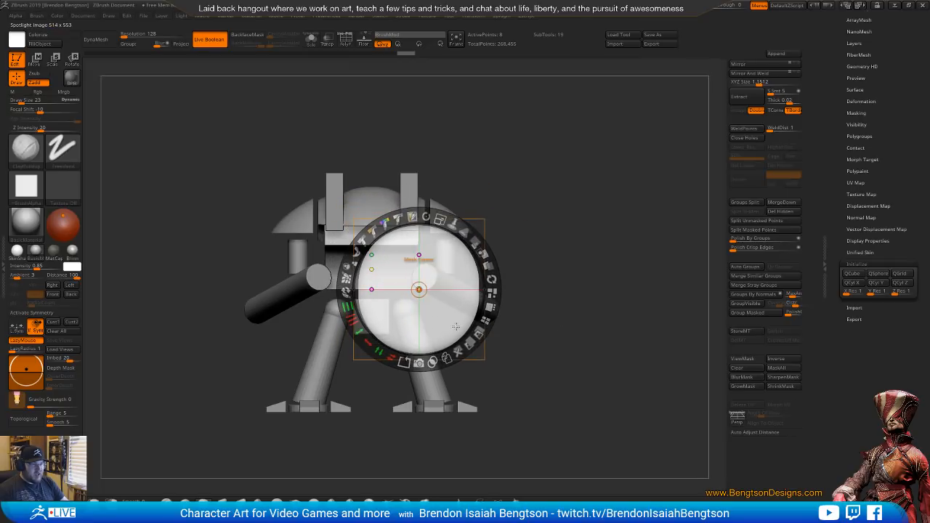
{"action": "mouse_move", "coordinate": [440, 220]}
{"action": "left_mouse_down"}
{"action": "mouse_move", "coordinate": [409, 221]}
{"action": "mouse_move", "coordinate": [361, 254]}
{"action": "mouse_move", "coordinate": [351, 320]}
{"action": "mouse_move", "coordinate": [367, 347]}
{"action": "mouse_move", "coordinate": [347, 289]}
{"action": "mouse_move", "coordinate": [407, 218]}
{"action": "mouse_move", "coordinate": [454, 222]}
{"action": "mouse_move", "coordinate": [422, 216]}
{"action": "left_mouse_up"}
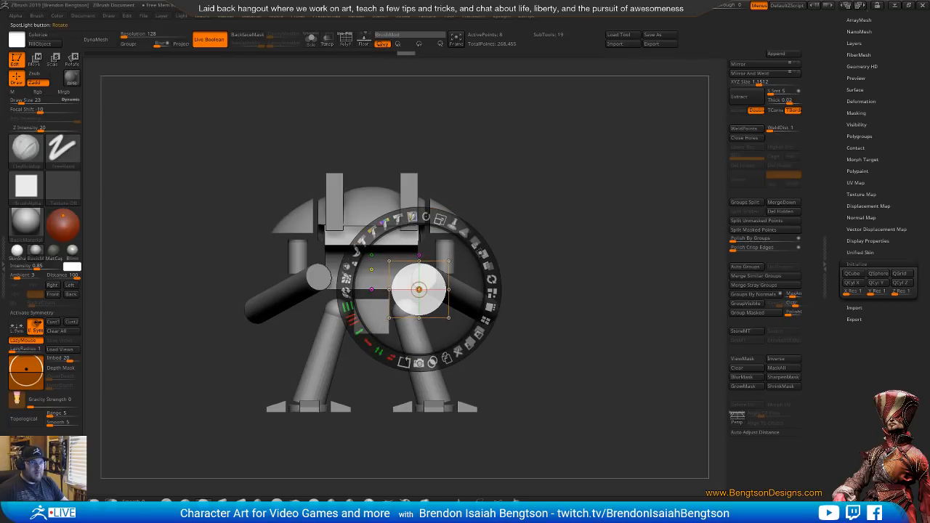
Make the window see-through and fit the Spotlight circle's position and size to the torso's rounded recess in the photo
{"action": "left_click_drag", "start_coordinate": [712, 8], "coordinate": [722, 9]}
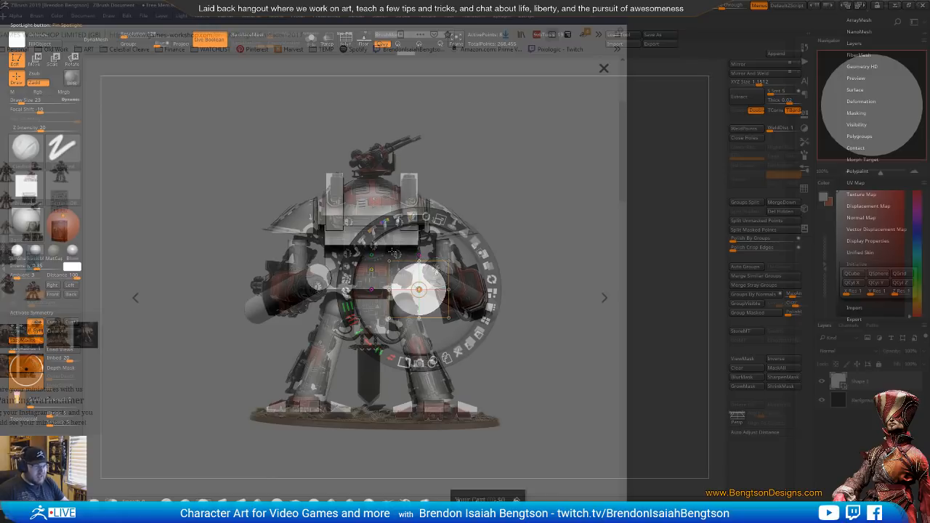
{"action": "mouse_move", "coordinate": [720, 8]}
{"action": "left_mouse_down"}
{"action": "mouse_move", "coordinate": [711, 10]}
{"action": "mouse_move", "coordinate": [744, 10]}
{"action": "mouse_move", "coordinate": [715, 15]}
{"action": "mouse_move", "coordinate": [731, 14]}
{"action": "left_mouse_up"}
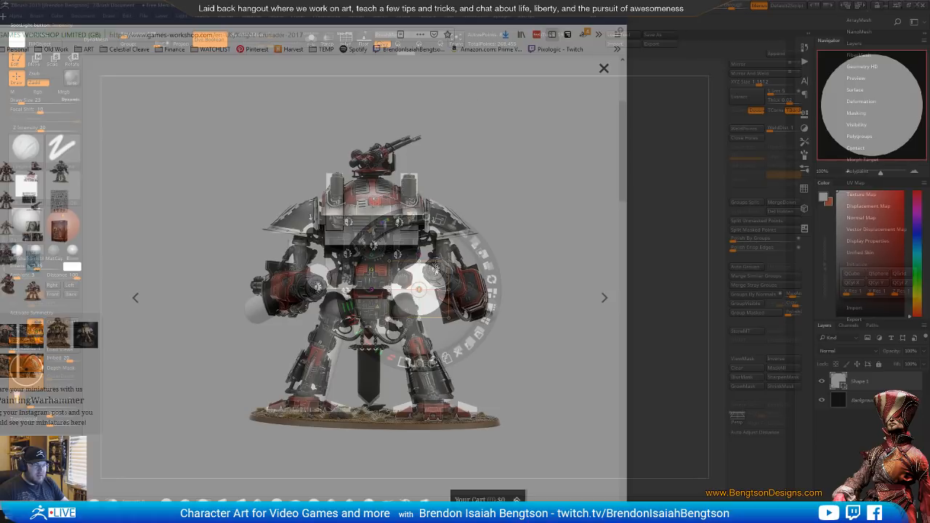
{"action": "left_click_drag", "start_coordinate": [425, 272], "coordinate": [434, 262]}
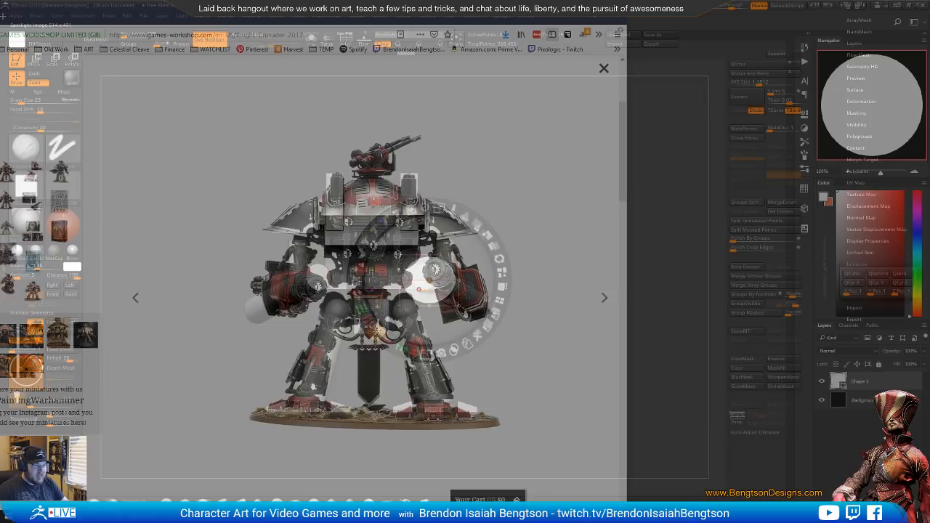
{"action": "left_click_drag", "start_coordinate": [444, 352], "coordinate": [426, 354]}
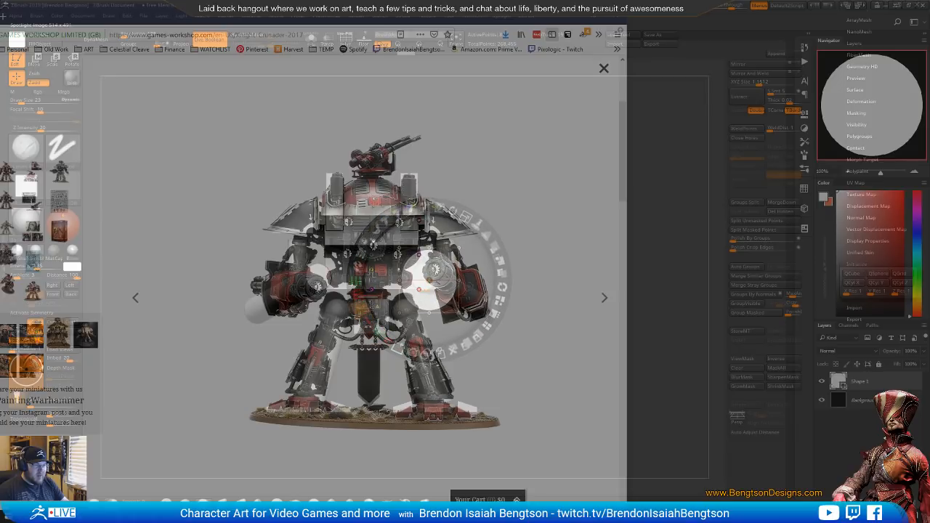
{"action": "left_click_drag", "start_coordinate": [444, 267], "coordinate": [445, 270]}
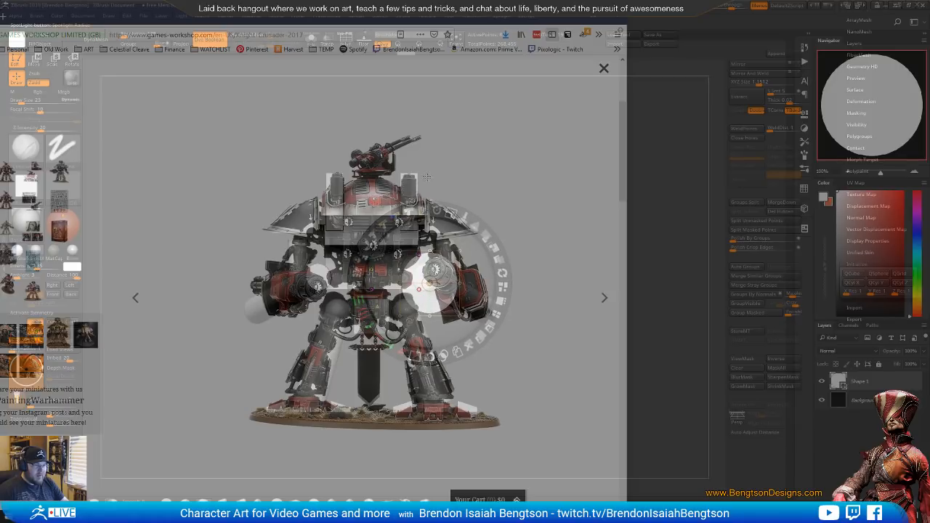
{"action": "left_click_drag", "start_coordinate": [729, 5], "coordinate": [694, 7]}
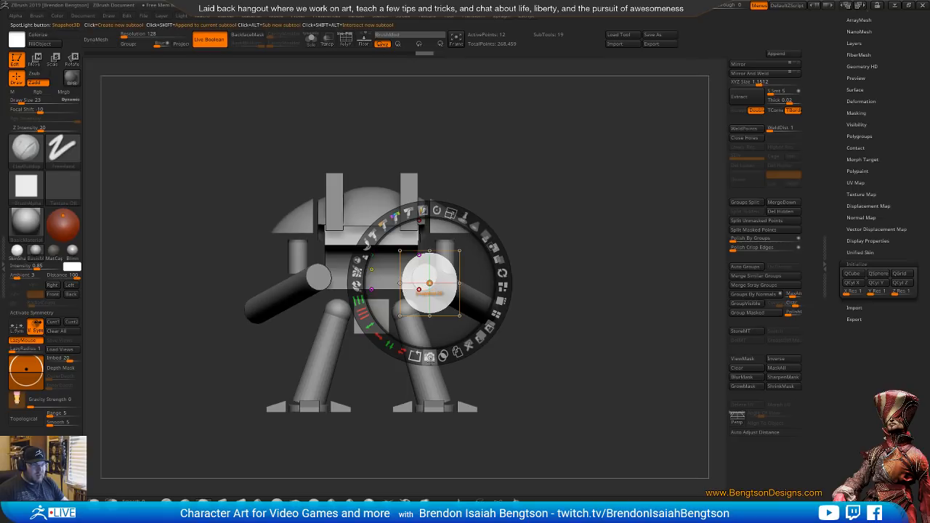
Snapshot the circle into a subtractive subtool, hide Spotlight and check the torso cut from the front
{"action": "left_click", "coordinate": [429, 357]}
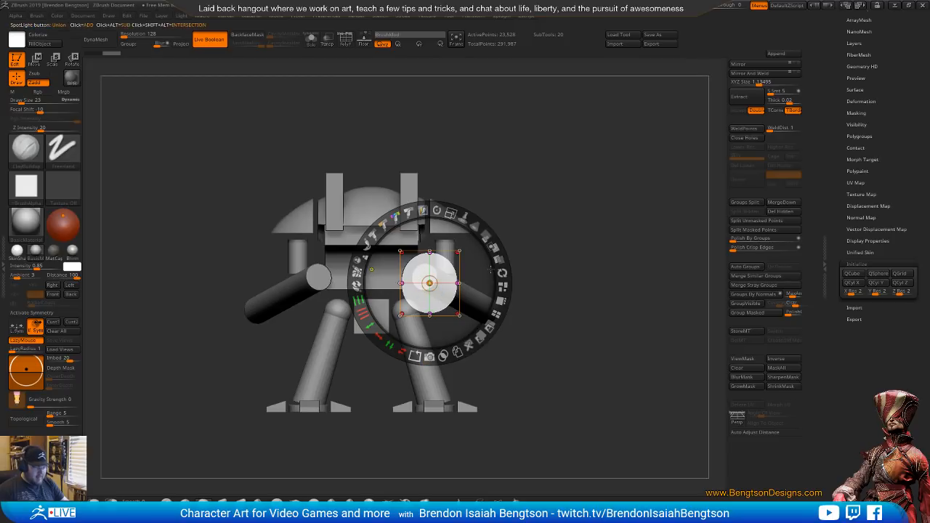
{"action": "key", "text": "z"}
{"action": "key", "text": "shift+z"}
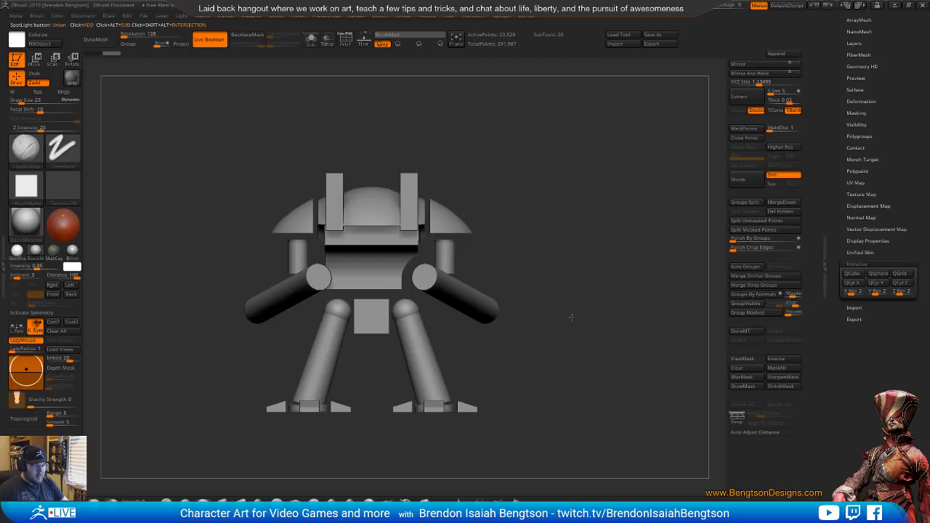
{"action": "left_click_drag", "start_coordinate": [572, 318], "coordinate": [509, 303]}
{"action": "left_click_drag", "start_coordinate": [866, 35], "coordinate": [866, 139]}
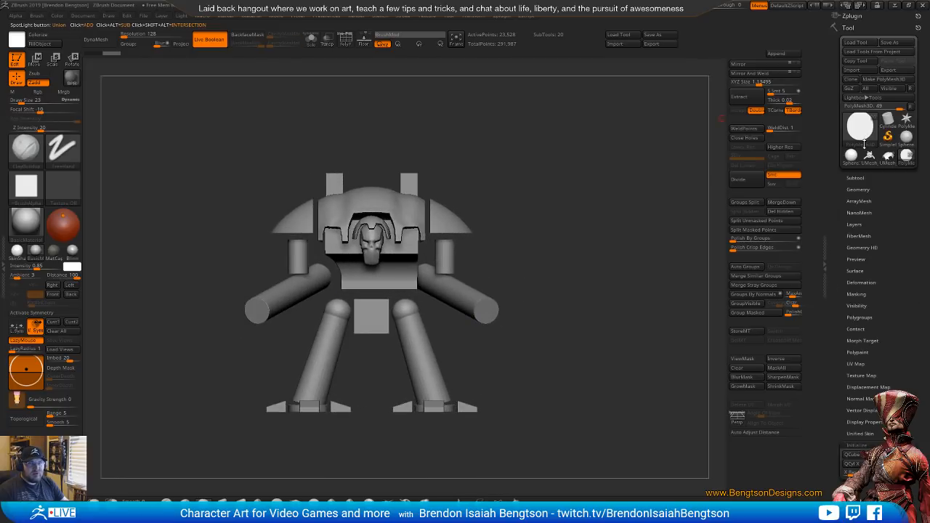
Mirror and weld the subtractive circle subtool so both sides of the torso are cut, and check the result from behind
{"action": "left_click", "coordinate": [851, 178]}
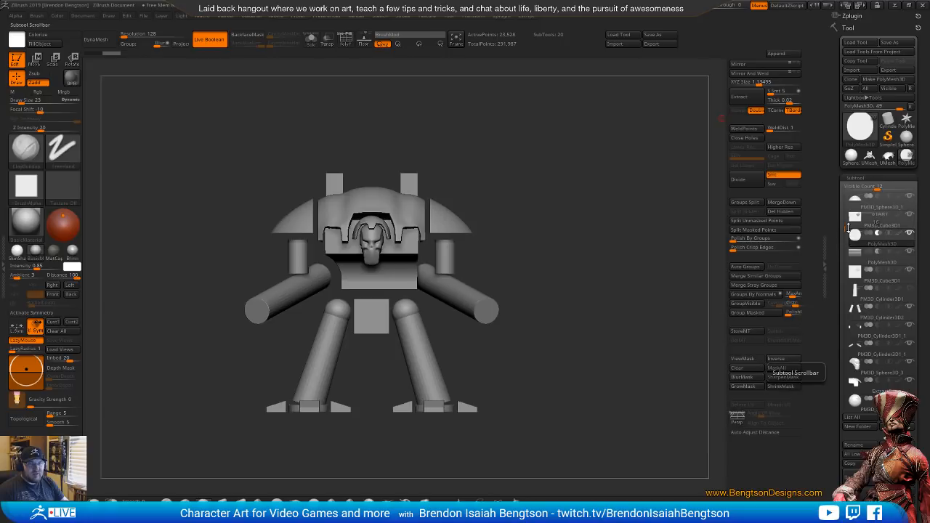
{"action": "key", "text": "shift+f"}
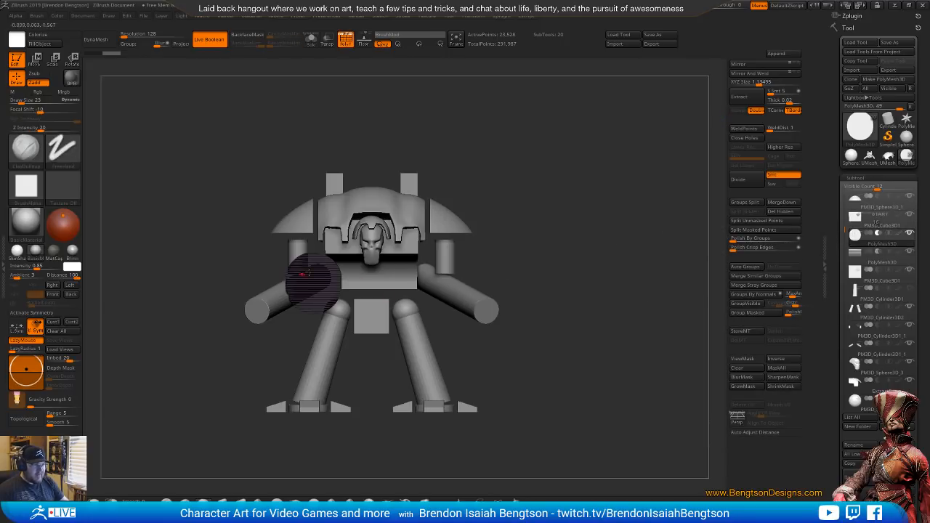
{"action": "right_click_drag", "start_coordinate": [333, 275], "coordinate": [581, 259]}
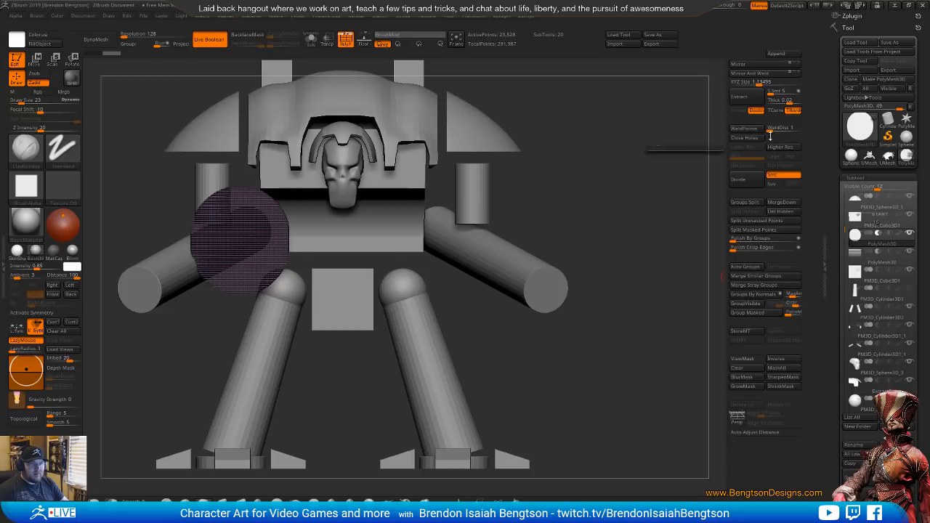
{"action": "left_click", "coordinate": [759, 73]}
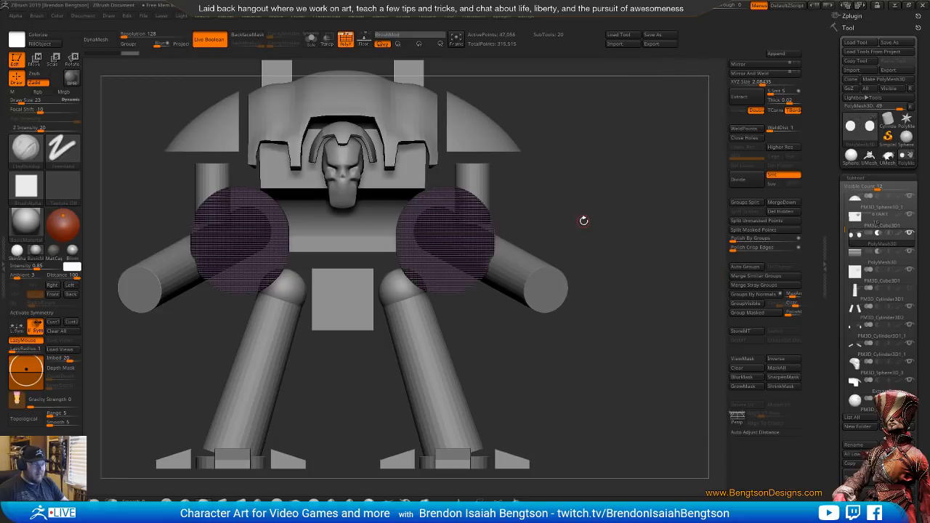
{"action": "key", "text": "shift+f"}
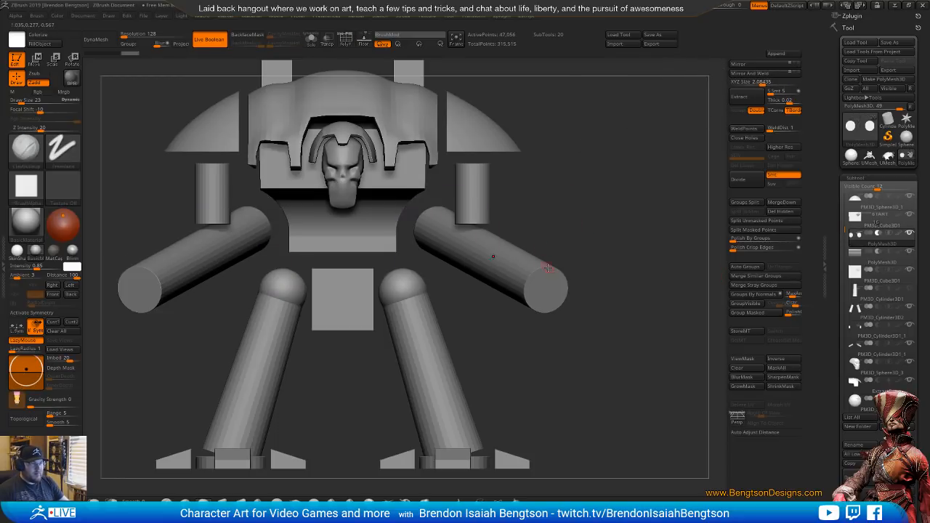
{"action": "right_click_drag", "start_coordinate": [492, 257], "coordinate": [457, 301], "text": "ctrl"}
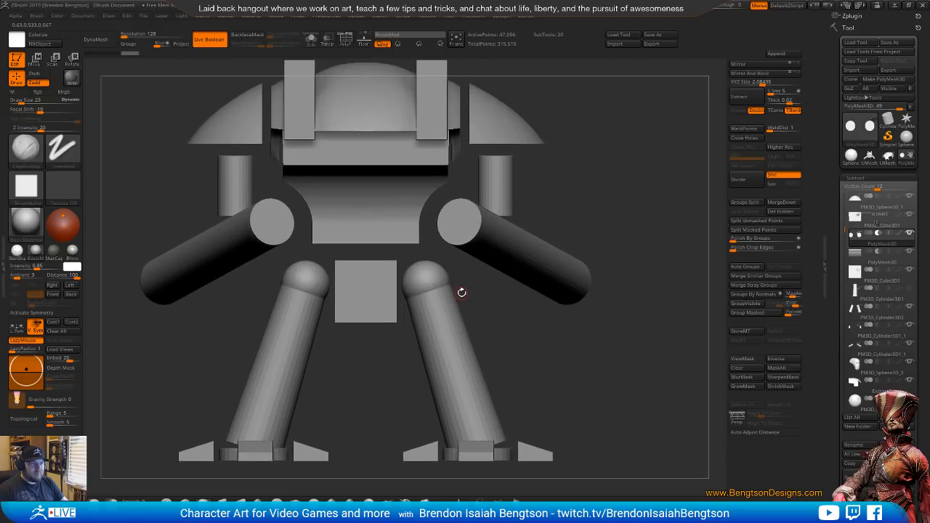
Select the torso cube, compare its back with the rear reference photo and isolate it briefly to examine its shape
{"action": "left_click", "coordinate": [372, 157], "text": "alt"}
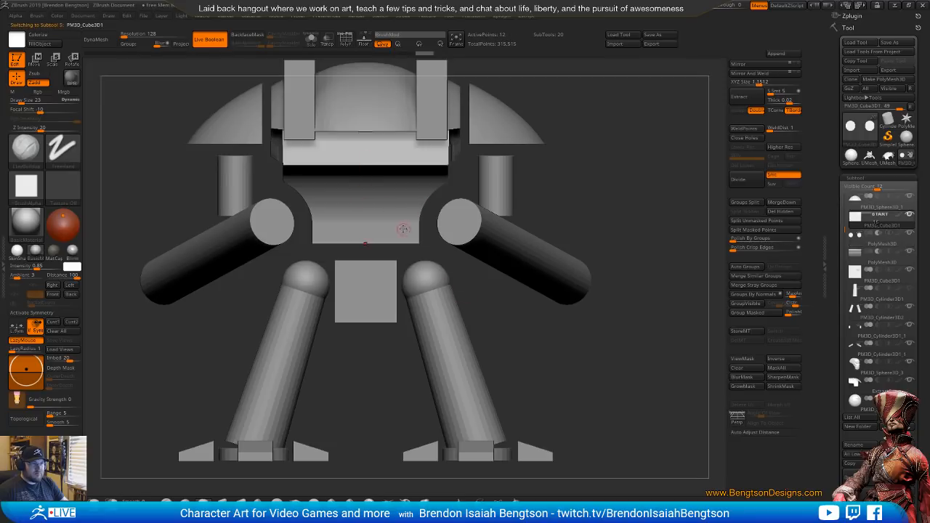
{"action": "right_click_drag", "start_coordinate": [403, 229], "coordinate": [358, 294]}
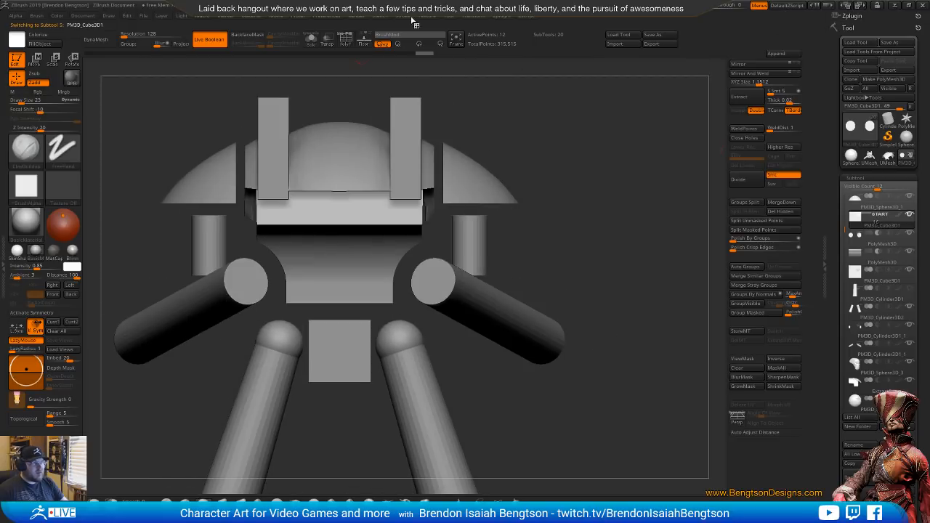
{"action": "left_click_drag", "start_coordinate": [0, 11], "coordinate": [327, 9]}
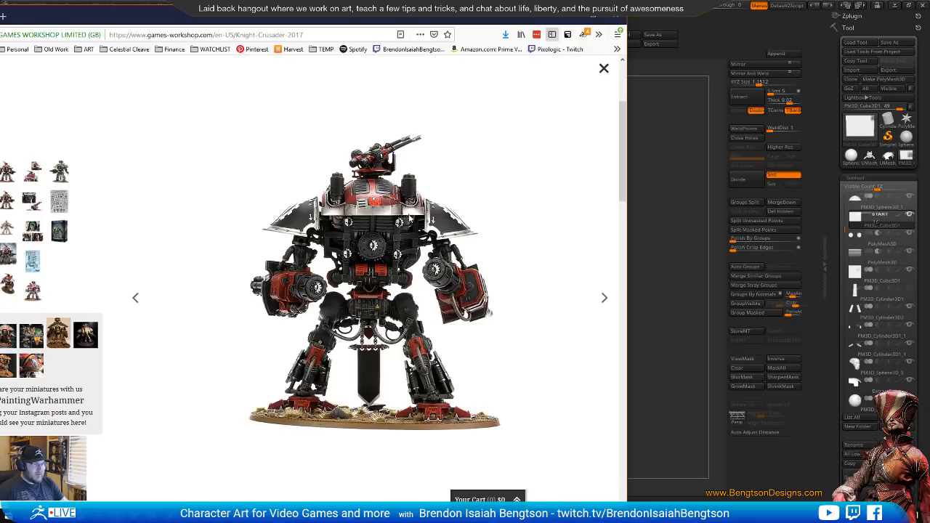
{"action": "left_click", "coordinate": [746, 24]}
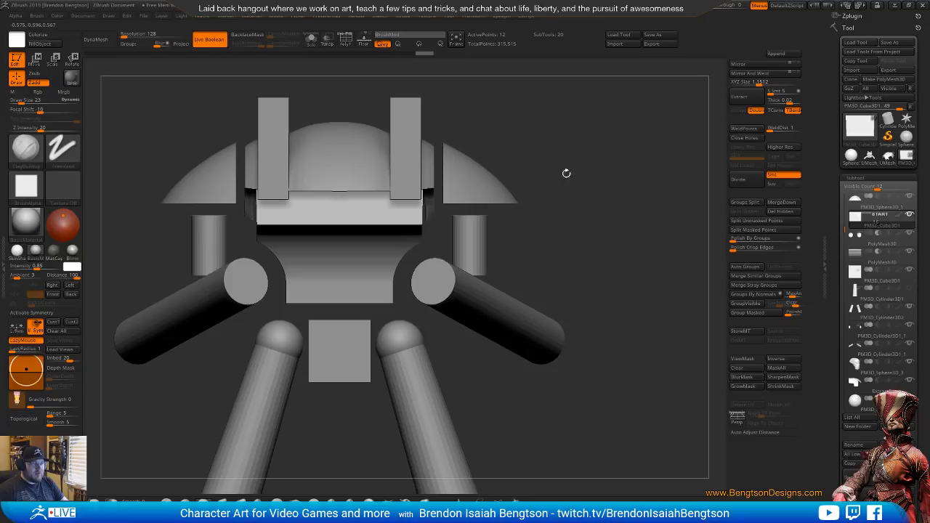
{"action": "key", "text": "ctrl+shift+s"}
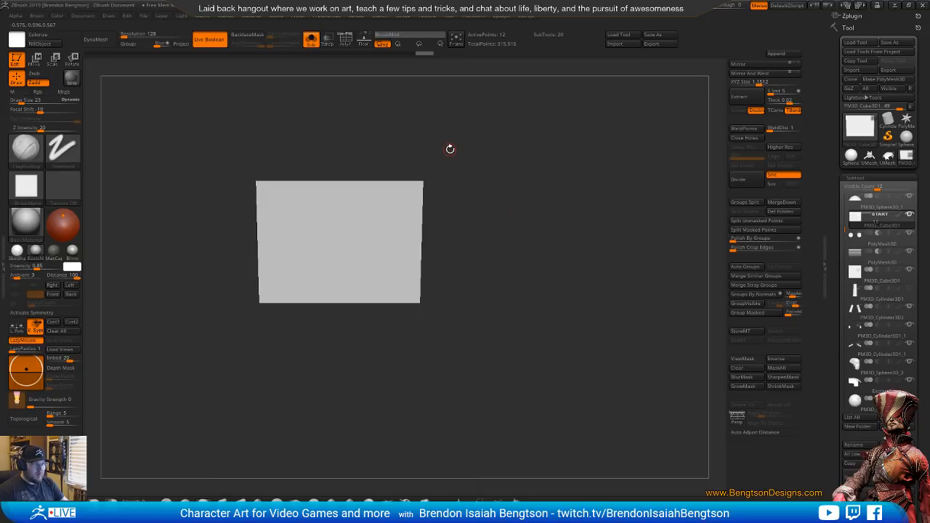
{"action": "key", "text": "ctrl+shift+s"}
Hide the carapace dome and the two upright pillars, reselect the torso cube and look at it from above
{"action": "left_click", "coordinate": [342, 154], "text": "alt"}
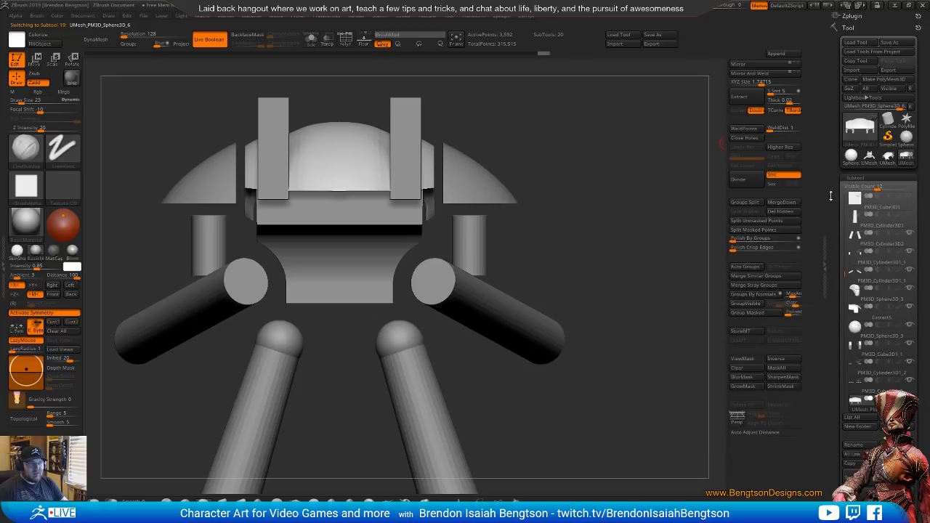
{"action": "left_click", "coordinate": [910, 196]}
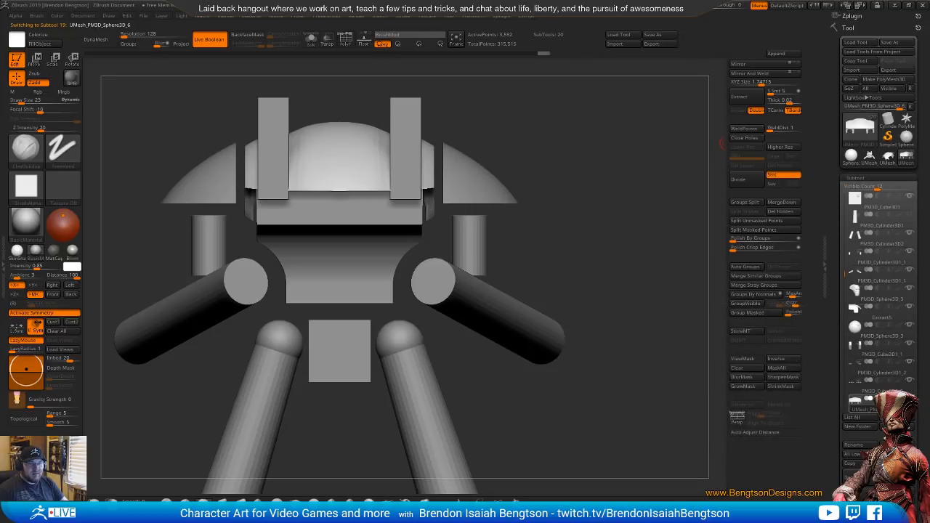
{"action": "left_click", "coordinate": [406, 137], "text": "alt"}
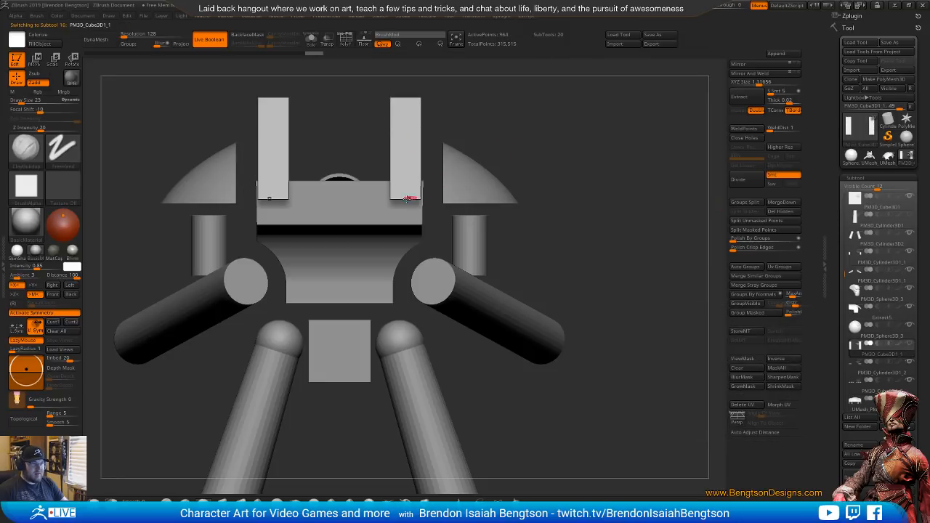
{"action": "left_click", "coordinate": [409, 187], "text": "alt"}
{"action": "left_click_drag", "start_coordinate": [551, 107], "coordinate": [588, 315]}
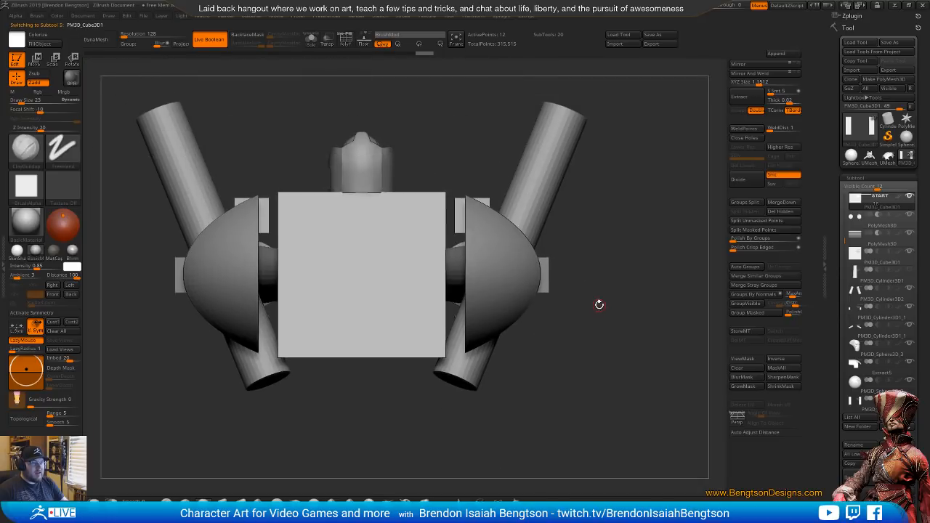
{"action": "left_click_drag", "start_coordinate": [451, 231], "coordinate": [445, 267], "text": "alt"}
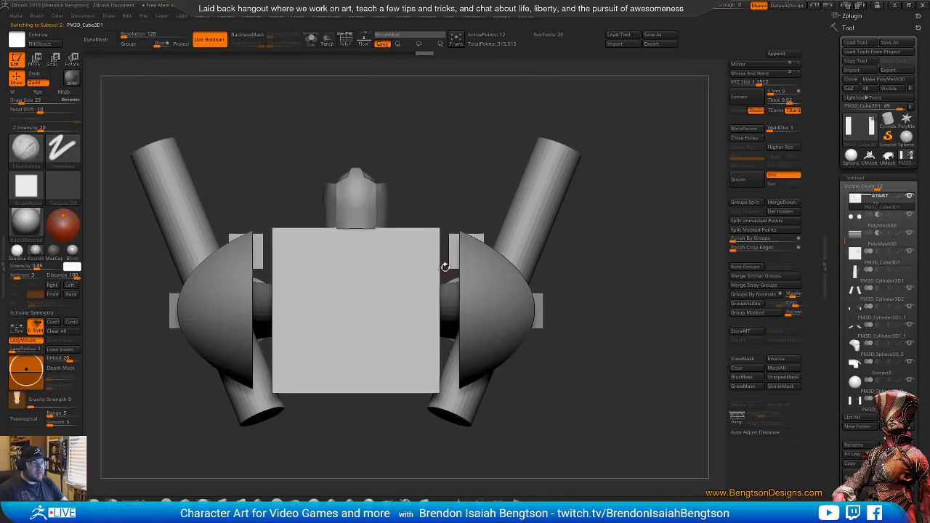
Bring up the Spotlight circle over one rear corner of the torso, extend it into a rounded rectangle and enlarge it
{"action": "key", "text": "shift+z"}
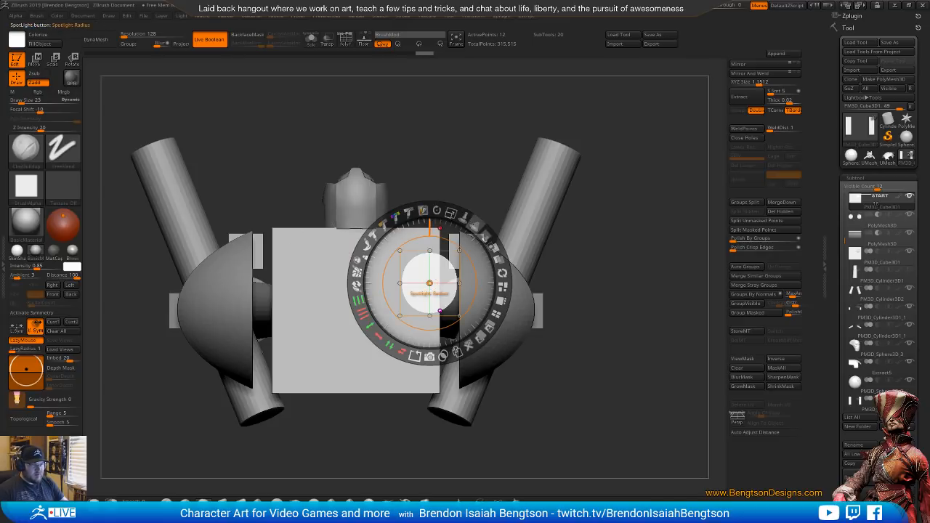
{"action": "left_click", "coordinate": [451, 212]}
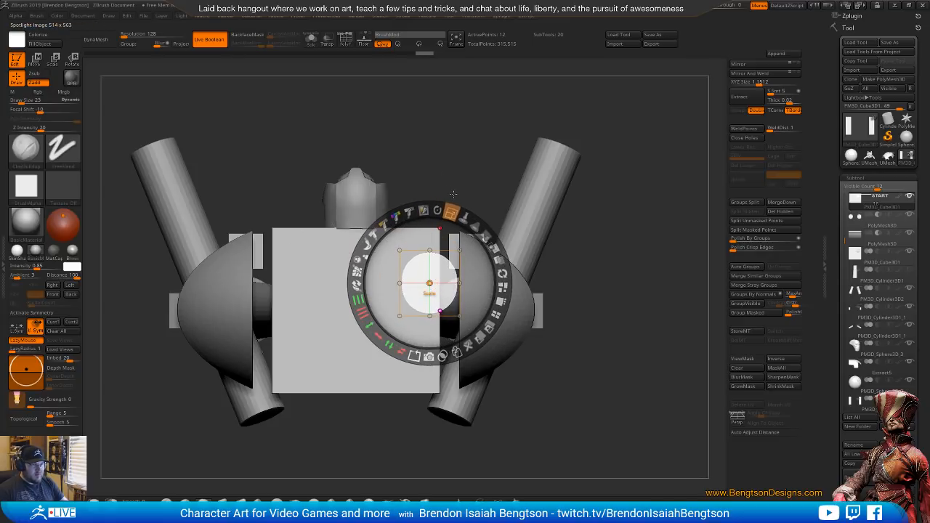
{"action": "left_click_drag", "start_coordinate": [444, 274], "coordinate": [445, 373]}
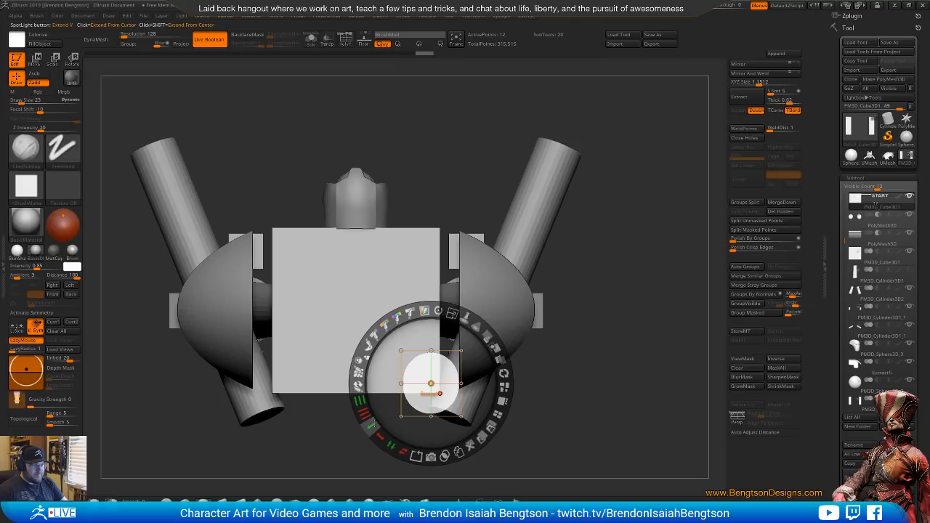
{"action": "left_click_drag", "start_coordinate": [371, 427], "coordinate": [372, 399]}
{"action": "left_click", "coordinate": [371, 427]}
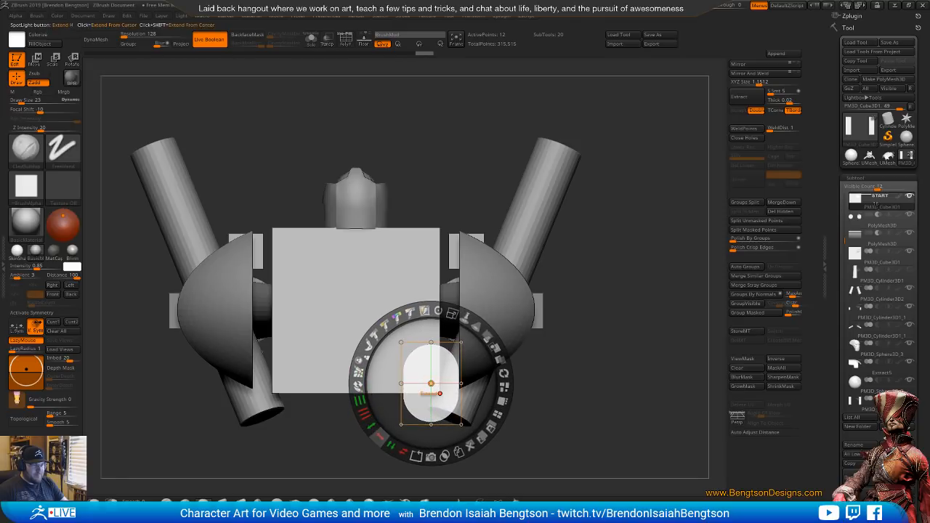
{"action": "left_click_drag", "start_coordinate": [378, 434], "coordinate": [369, 407]}
{"action": "left_click_drag", "start_coordinate": [431, 383], "coordinate": [441, 393]}
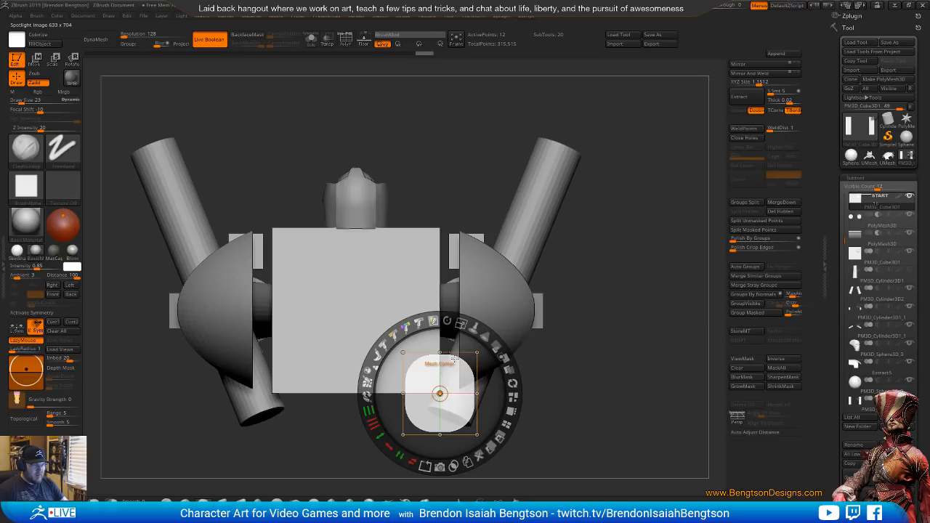
{"action": "left_click_drag", "start_coordinate": [461, 325], "coordinate": [475, 331]}
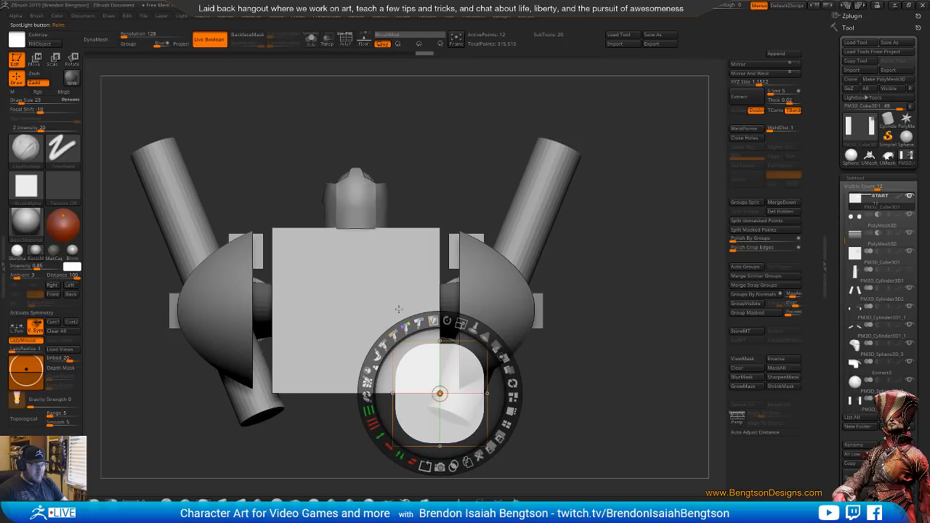
Snapshot the rounded shape into a subtractive subtool, mirror and weld it to cut both rear torso corners, and hide Spotlight
{"action": "left_click", "coordinate": [441, 468]}
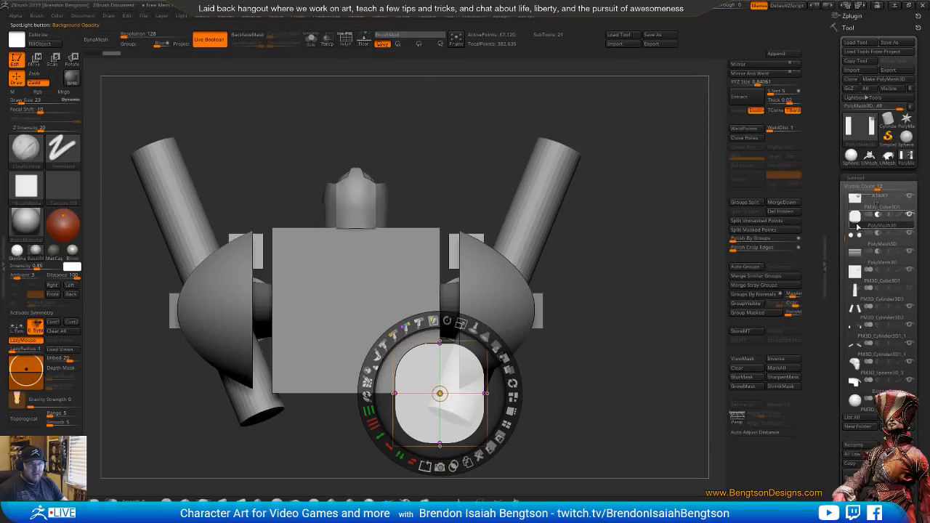
{"action": "mouse_move", "coordinate": [857, 228]}
{"action": "left_click", "coordinate": [749, 73]}
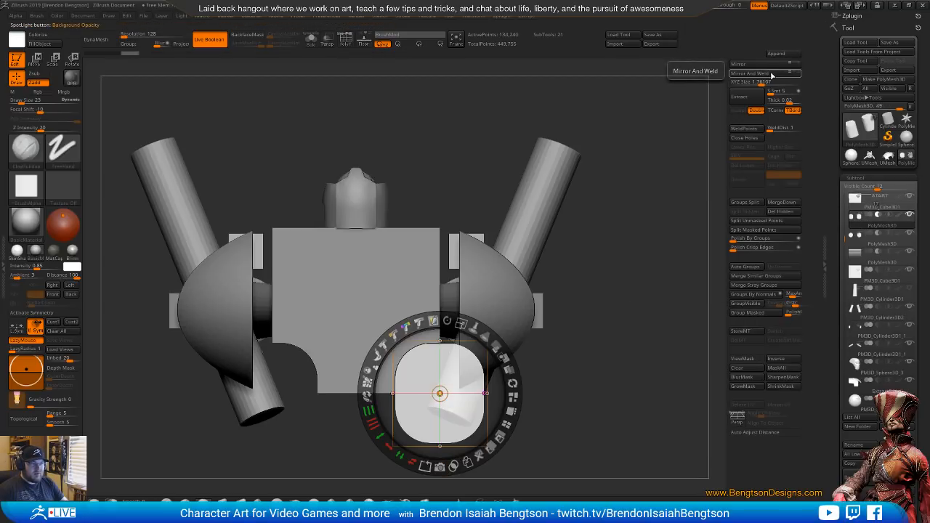
{"action": "left_click", "coordinate": [603, 309]}
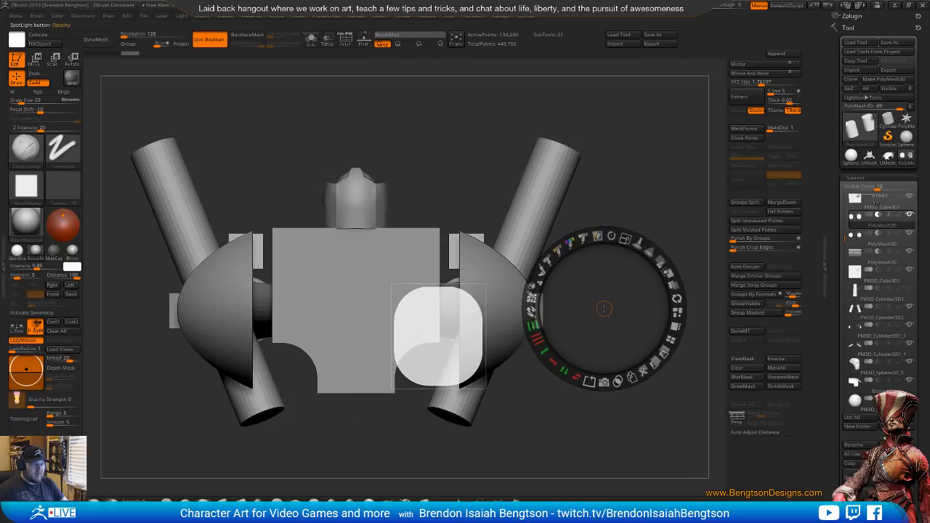
{"action": "key", "text": "z"}
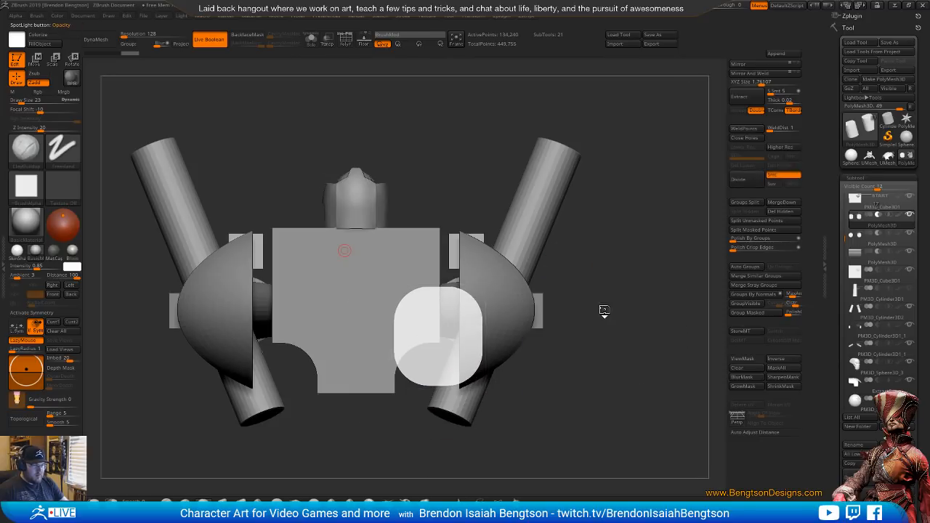
{"action": "key", "text": "shift+z"}
{"action": "left_click_drag", "start_coordinate": [573, 332], "coordinate": [706, 223]}
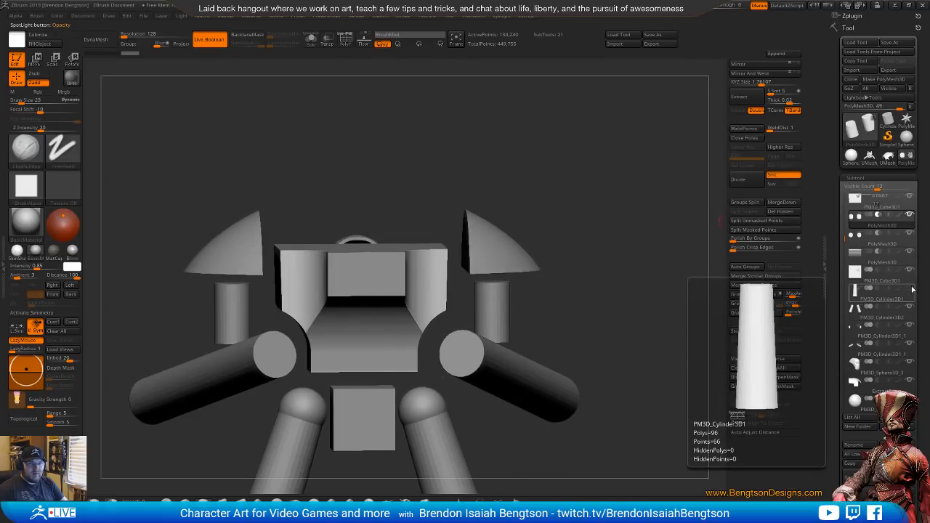
Show the carapace dome and the two upright pillars again, checking the whole model from the front
{"action": "scroll", "coordinate": [868, 214], "scroll_direction": "up", "scroll_amount": 4}
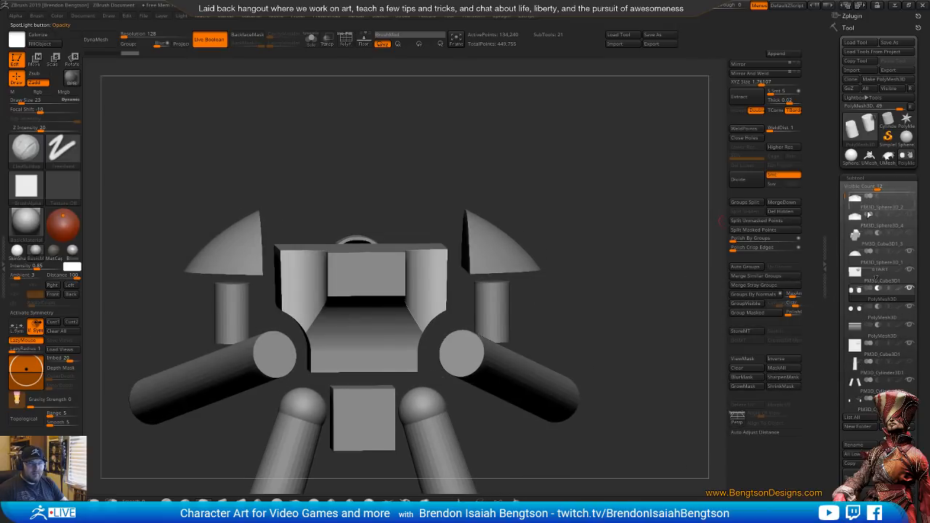
{"action": "left_click", "coordinate": [913, 228]}
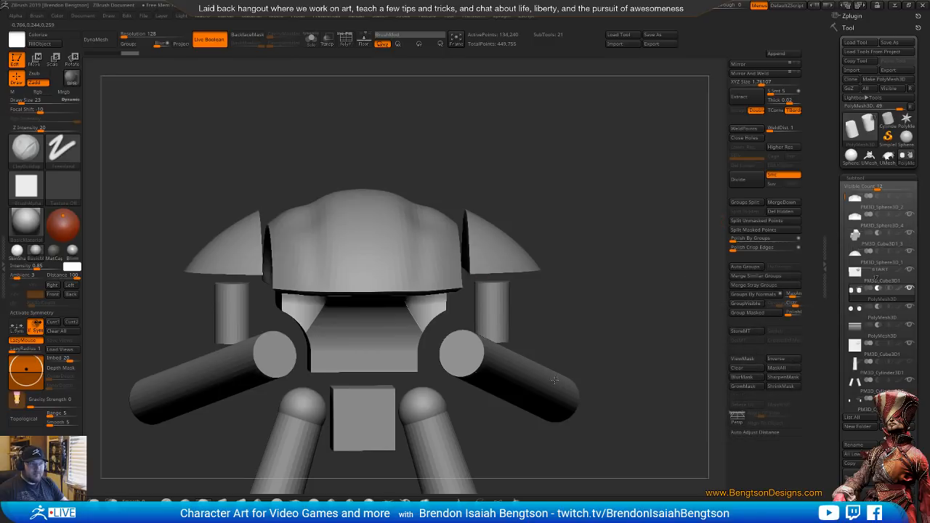
{"action": "left_click_drag", "start_coordinate": [554, 380], "coordinate": [356, 377]}
{"action": "left_click_drag", "start_coordinate": [581, 348], "coordinate": [419, 211], "text": "alt"}
{"action": "left_click_drag", "start_coordinate": [419, 210], "coordinate": [383, 247]}
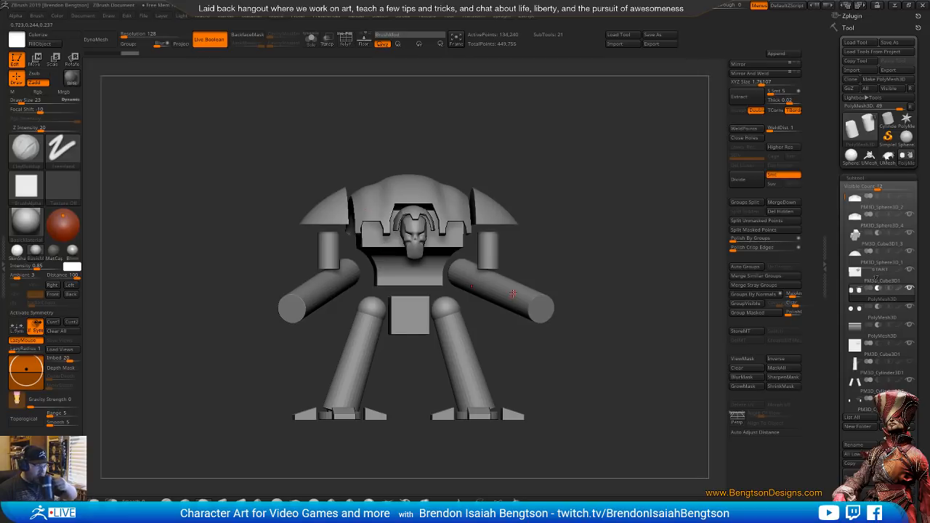
{"action": "mouse_move", "coordinate": [864, 231]}
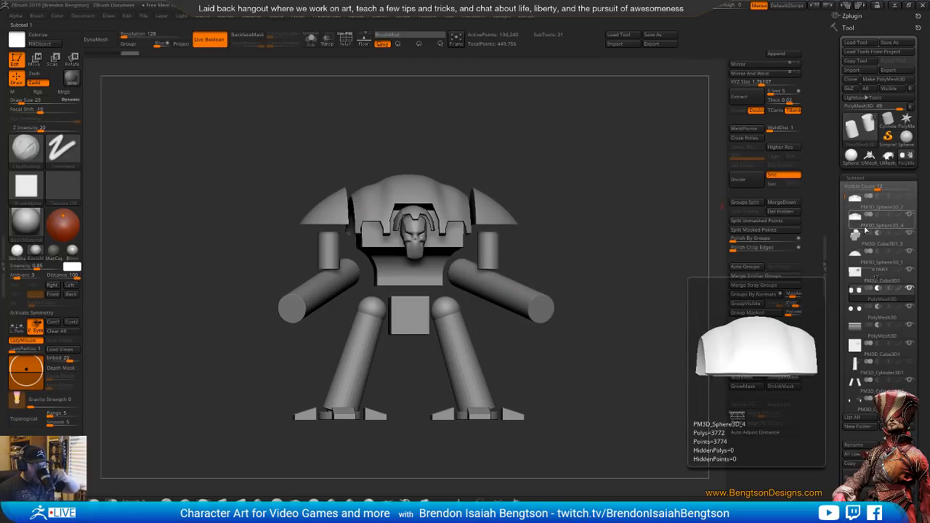
{"action": "left_click_drag", "start_coordinate": [846, 199], "coordinate": [847, 253]}
{"action": "mouse_move", "coordinate": [911, 253]}
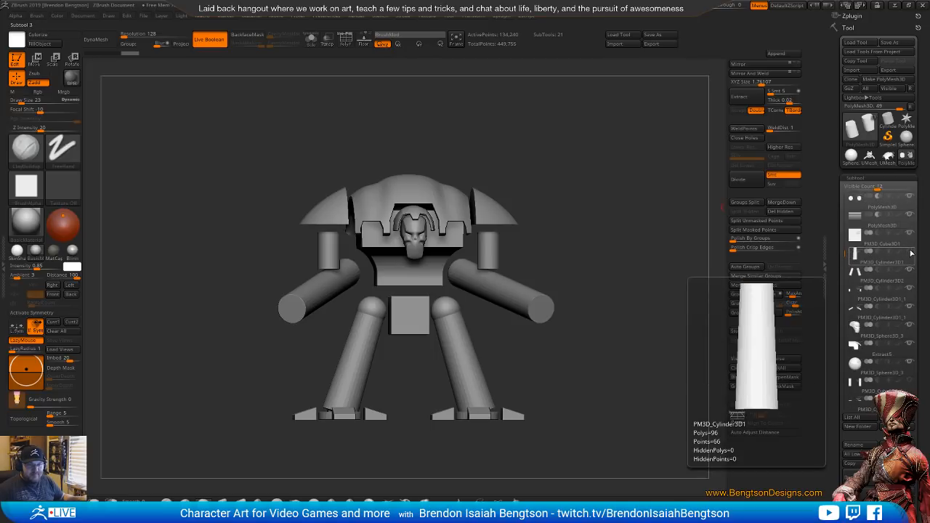
{"action": "left_click", "coordinate": [910, 381]}
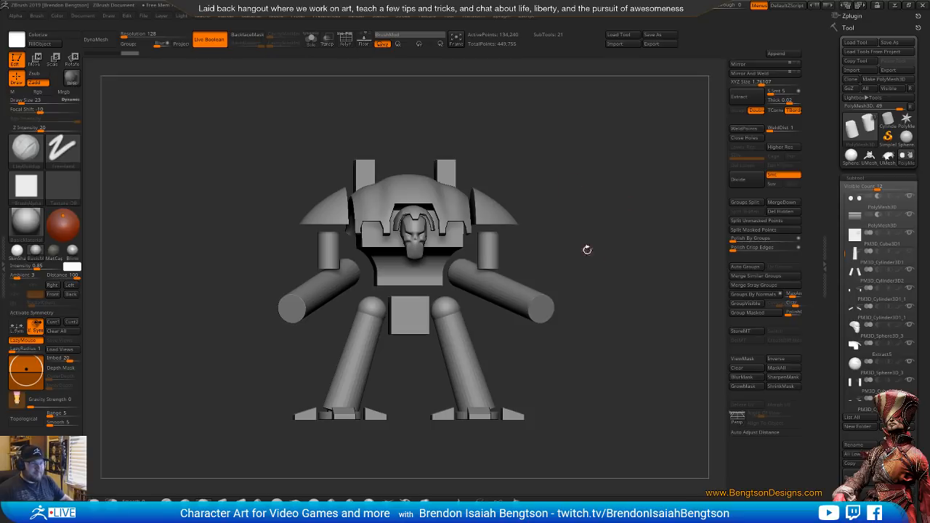
Select the slanted arm cylinders and study the reference photos of the knight, including the side view of its arms
{"action": "left_click", "coordinate": [495, 281], "text": "alt"}
{"action": "key", "text": "f"}
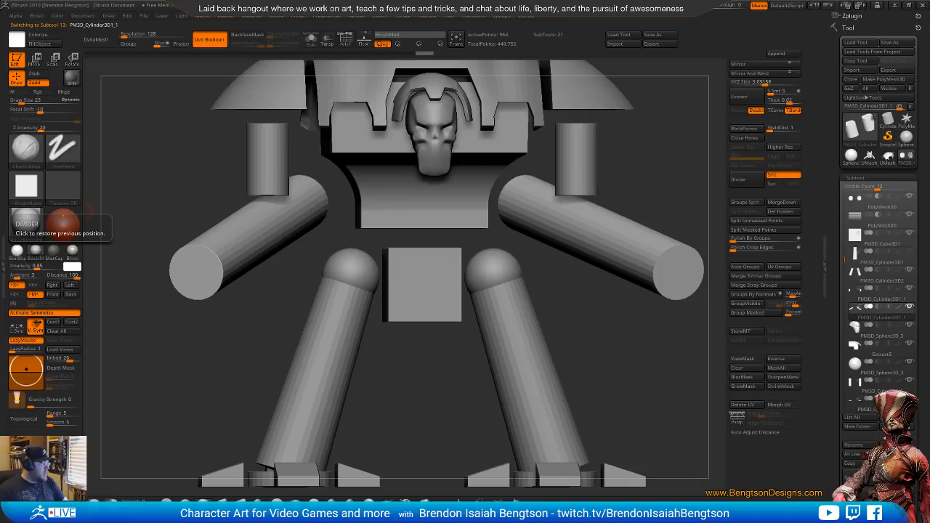
{"action": "key", "text": "alt+Tab"}
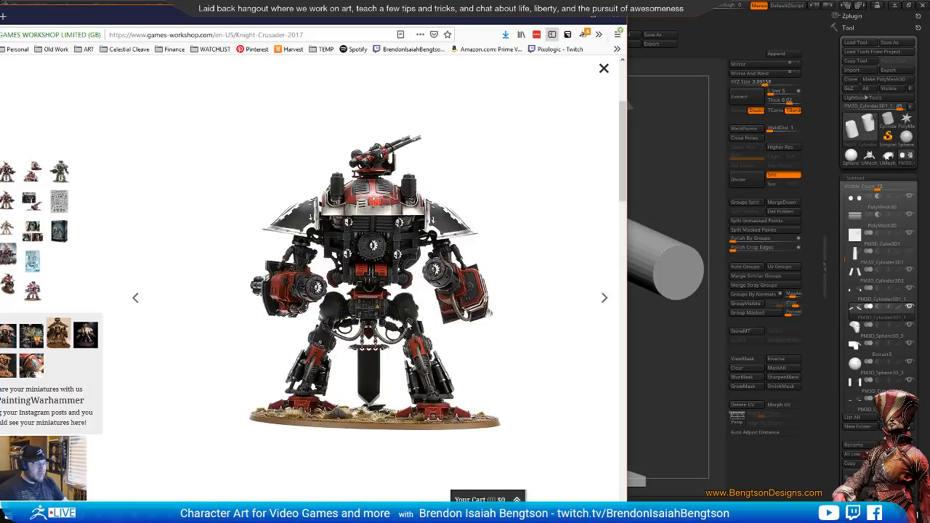
{"action": "key", "text": "Right"}
{"action": "key", "text": "Right"}
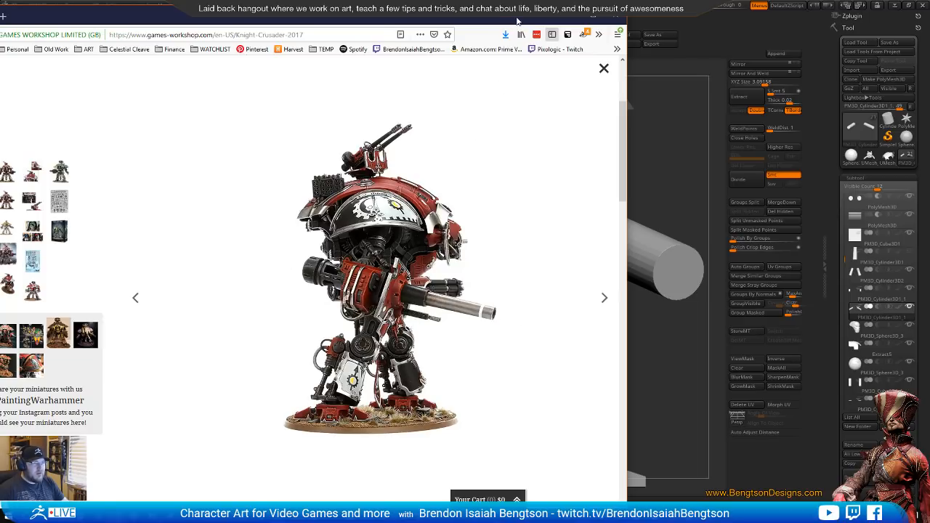
{"action": "mouse_move", "coordinate": [517, 20]}
{"action": "left_mouse_down"}
{"action": "mouse_move", "coordinate": [367, 18]}
{"action": "mouse_move", "coordinate": [543, 15]}
{"action": "mouse_move", "coordinate": [504, 14]}
{"action": "left_mouse_up"}
{"action": "left_click", "coordinate": [664, 111]}
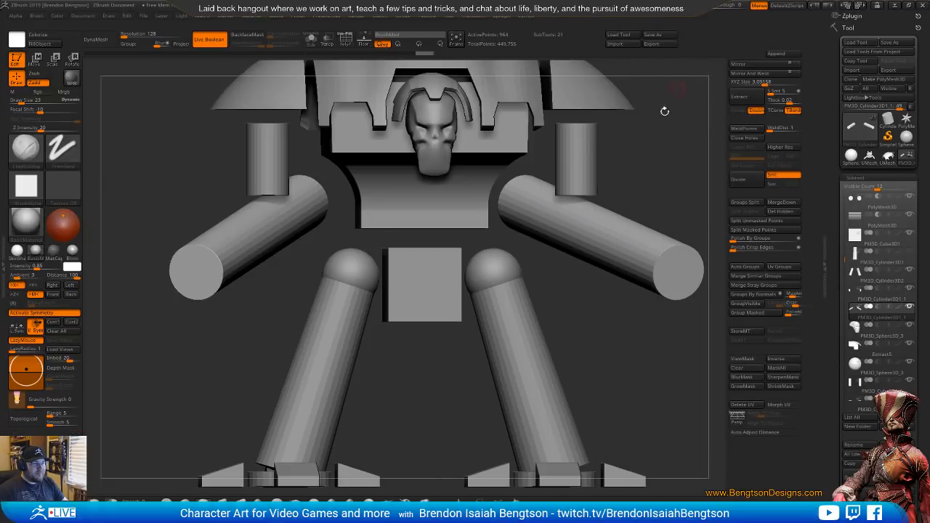
{"action": "right_click_drag", "start_coordinate": [272, 252], "coordinate": [349, 254]}
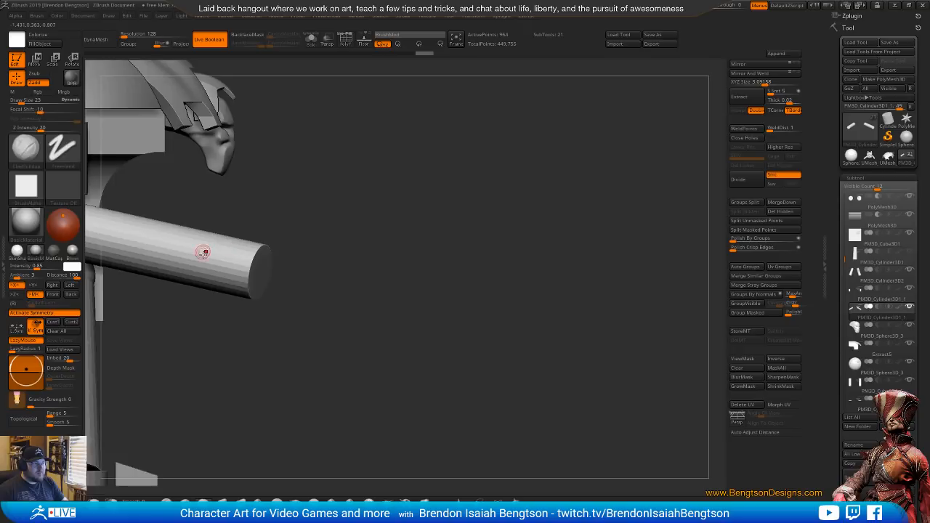
{"action": "right_click_drag", "start_coordinate": [203, 252], "coordinate": [396, 279], "text": "alt"}
{"action": "right_click_drag", "start_coordinate": [332, 279], "coordinate": [393, 314], "text": "alt"}
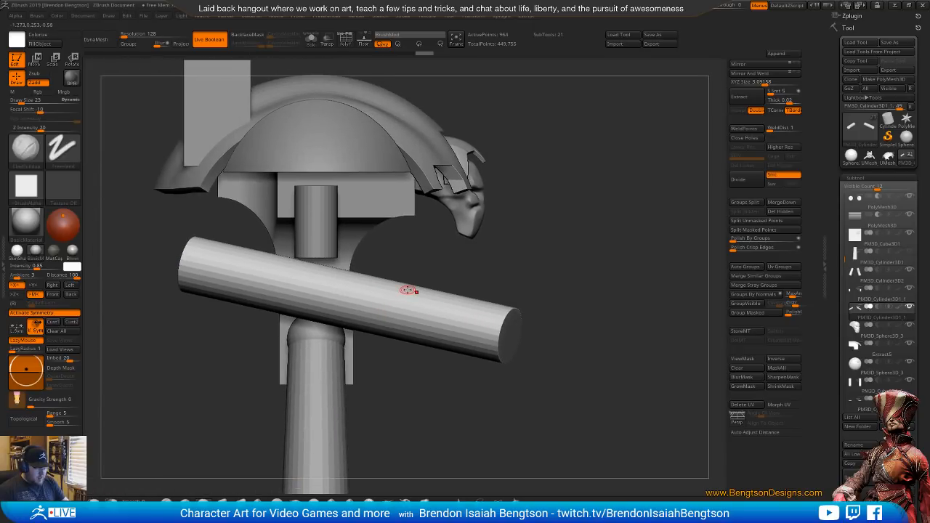
{"action": "key", "text": "b"}
{"action": "key", "text": "z"}
{"action": "key", "text": "m"}
{"action": "right_click_drag", "start_coordinate": [417, 307], "coordinate": [442, 312], "text": "alt"}
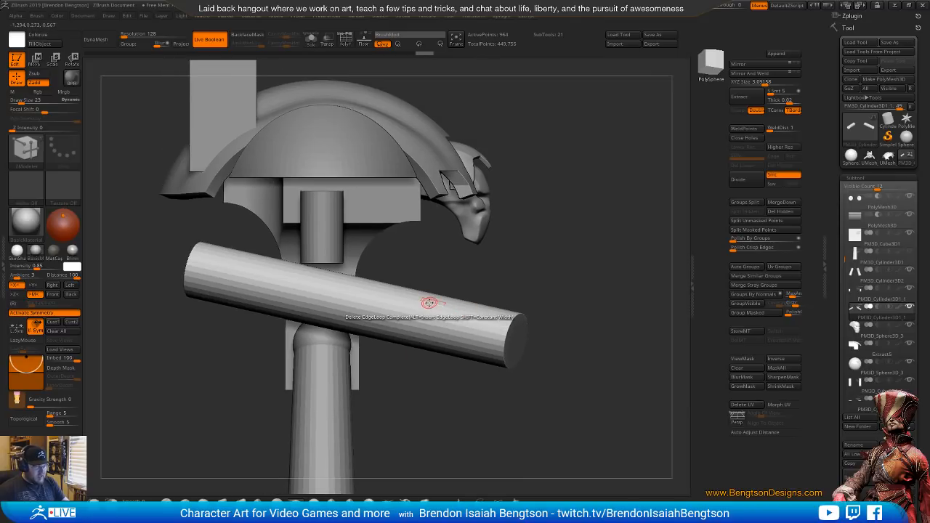
{"action": "key", "text": "b"}
{"action": "key", "text": "c"}
{"action": "key", "text": "b"}
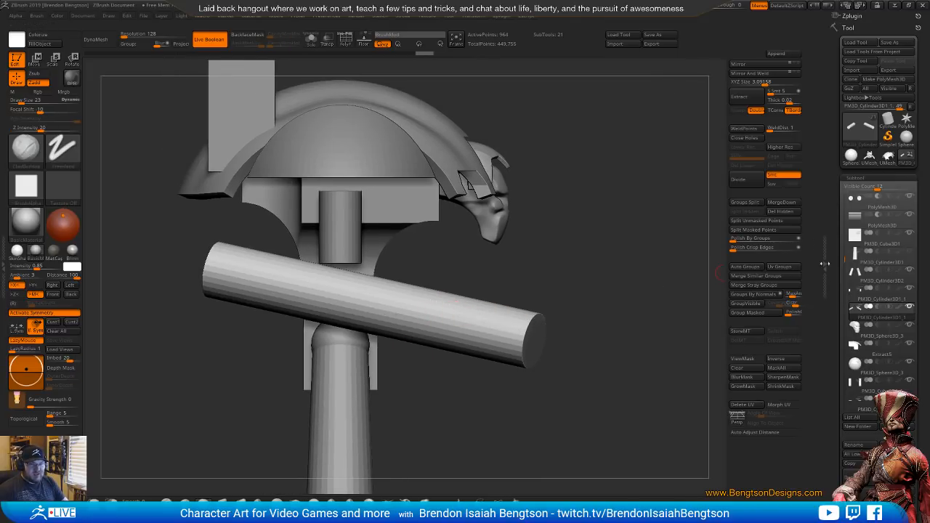
Duplicate the slanted arm cylinders and park the hidden original at the end of the subtool list
{"action": "key", "text": "ctrl+shift+d"}
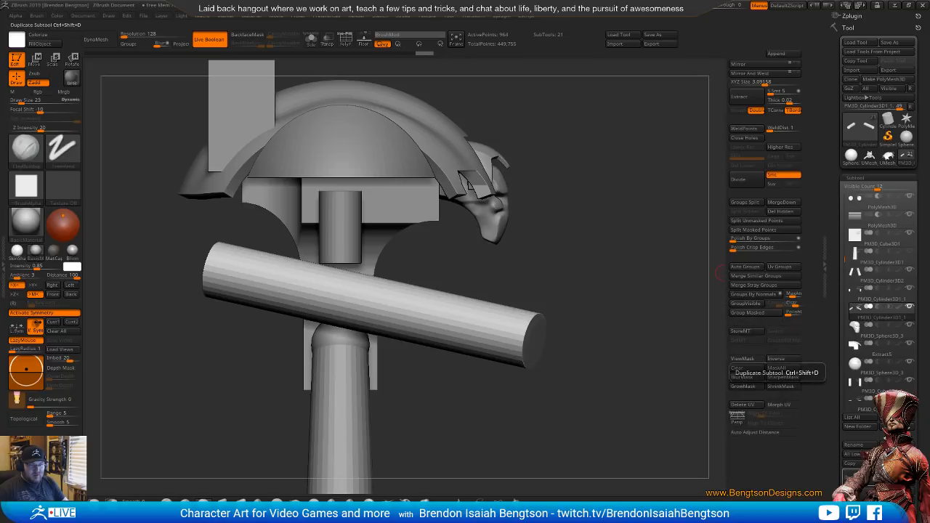
{"action": "left_click", "coordinate": [869, 332]}
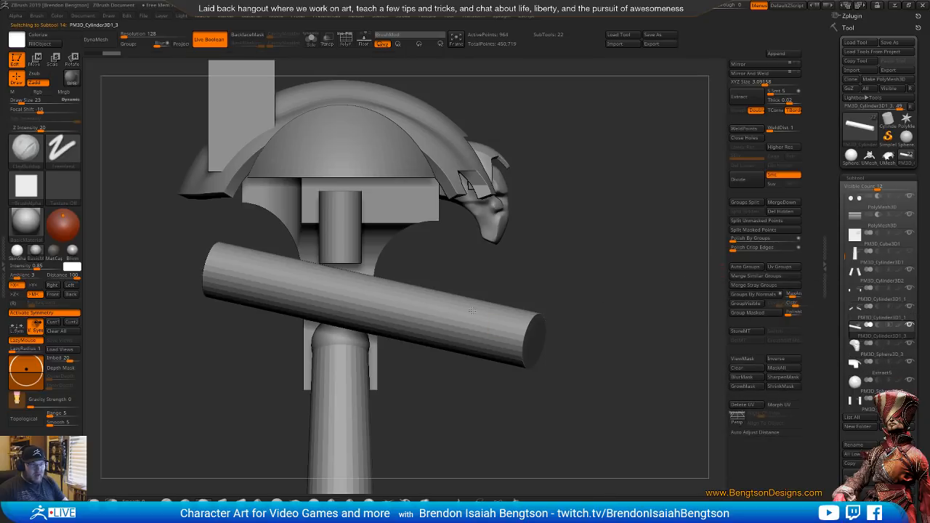
{"action": "mouse_move", "coordinate": [909, 326]}
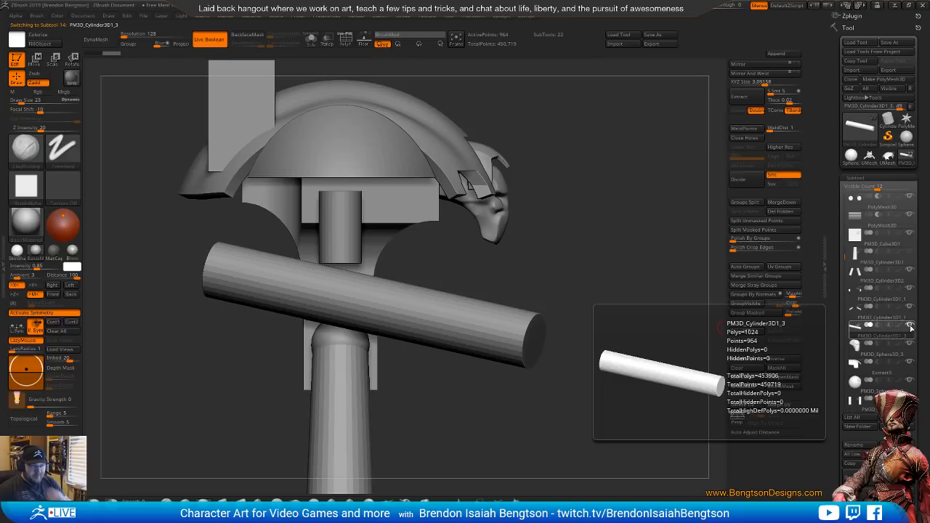
{"action": "left_click", "coordinate": [910, 308]}
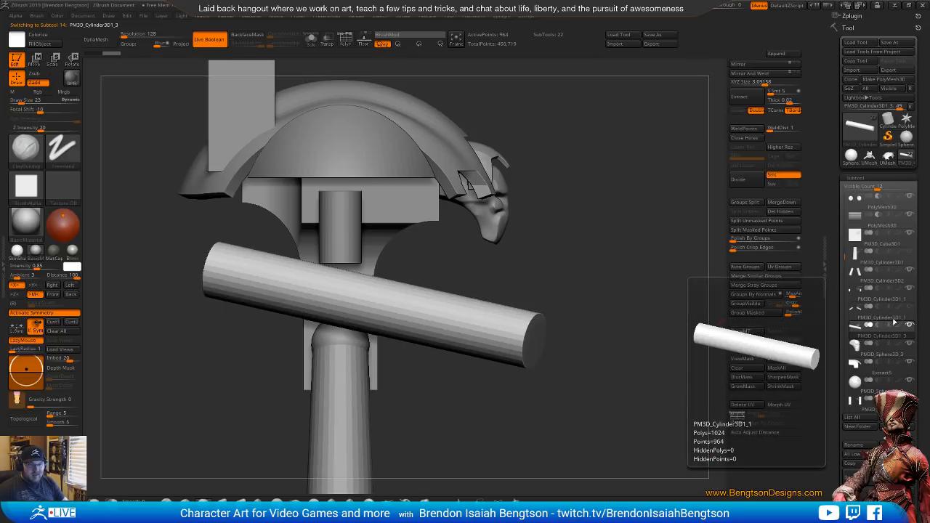
{"action": "left_click", "coordinate": [852, 317]}
{"action": "left_click", "coordinate": [912, 428], "text": "shift"}
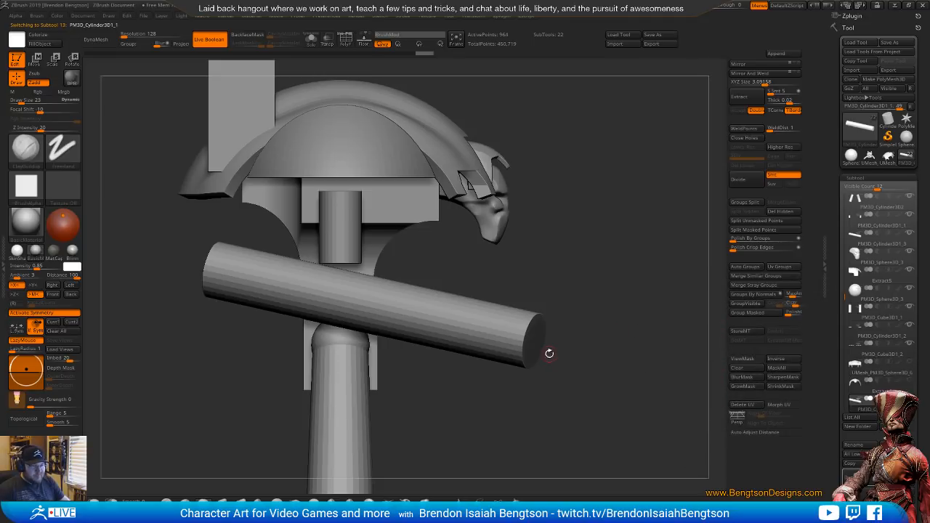
Isolate the duplicated arm cylinders with wireframe shown and auto-group them so each arm has its own polygroup
{"action": "left_click", "coordinate": [404, 173], "text": "alt"}
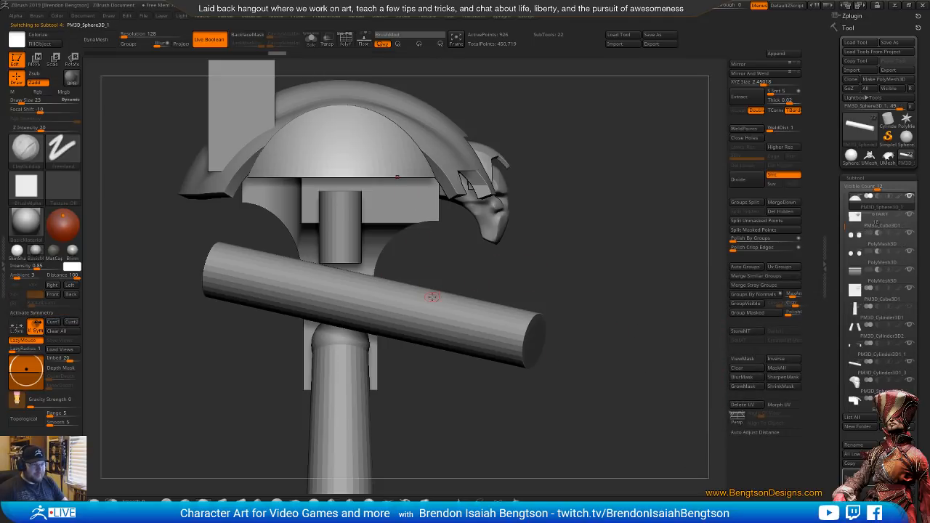
{"action": "left_click", "coordinate": [439, 296], "text": "alt"}
{"action": "mouse_move", "coordinate": [853, 376]}
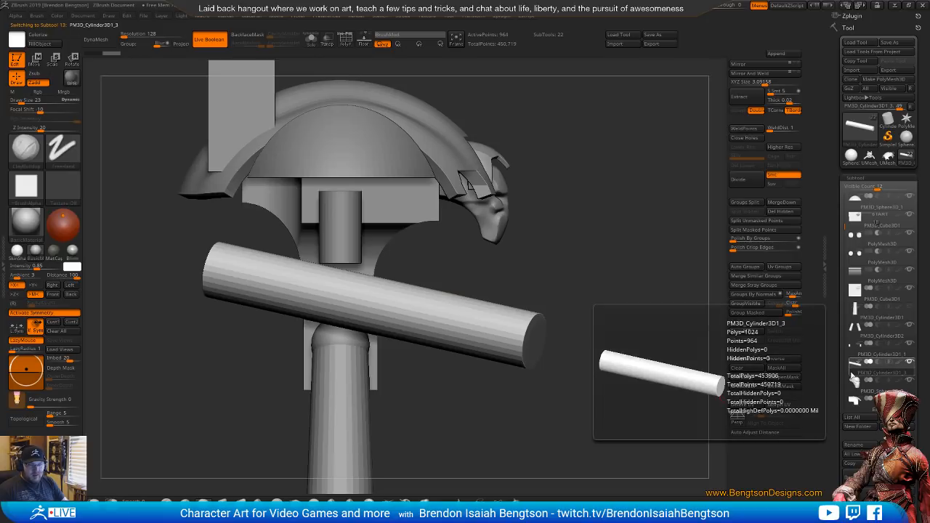
{"action": "left_click_drag", "start_coordinate": [623, 340], "coordinate": [446, 354]}
{"action": "key", "text": "shift+s"}
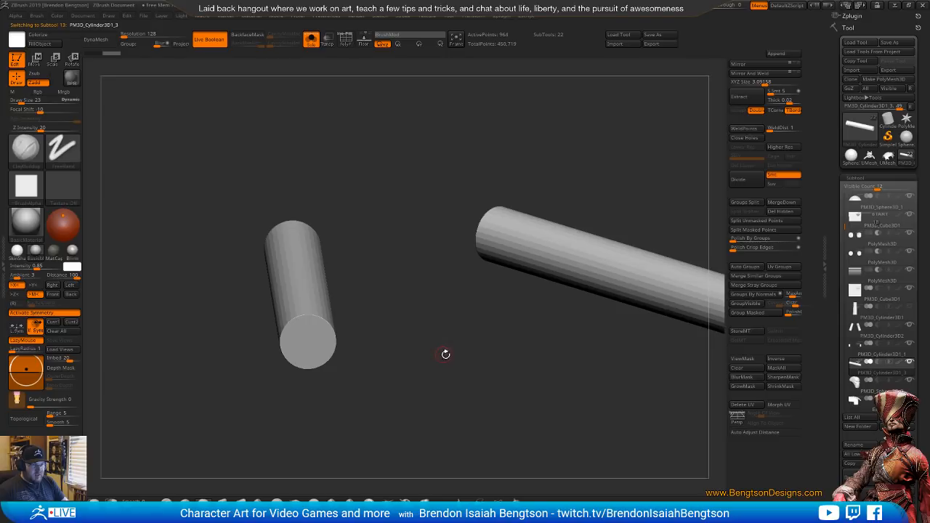
{"action": "key", "text": "shift+f"}
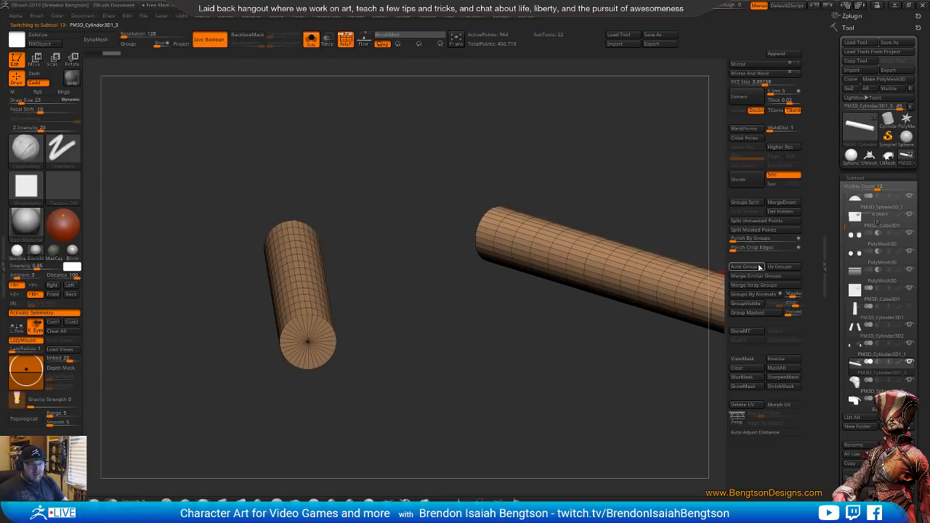
{"action": "left_click", "coordinate": [753, 267]}
Keep only one arm's polygroup visible, split the hidden arm into its own subtool and show the whole model again
{"action": "key", "text": "ctrl+shift"}
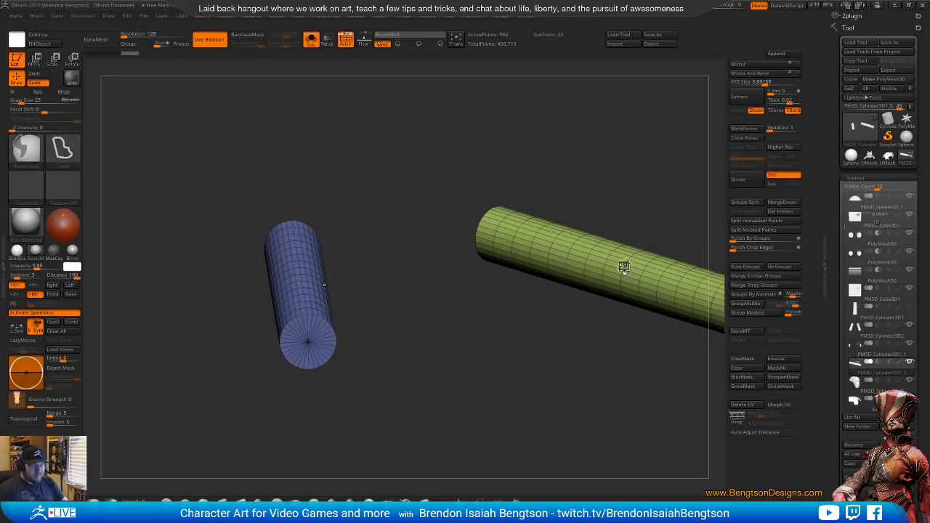
{"action": "left_click", "coordinate": [627, 274], "text": "ctrl+shift"}
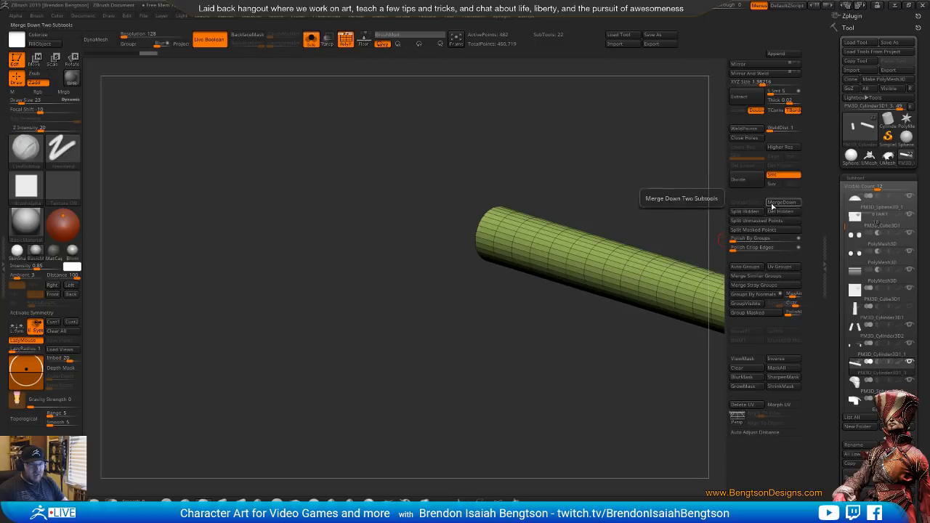
{"action": "left_click", "coordinate": [747, 211]}
{"action": "key", "text": "ctrl+shift+s"}
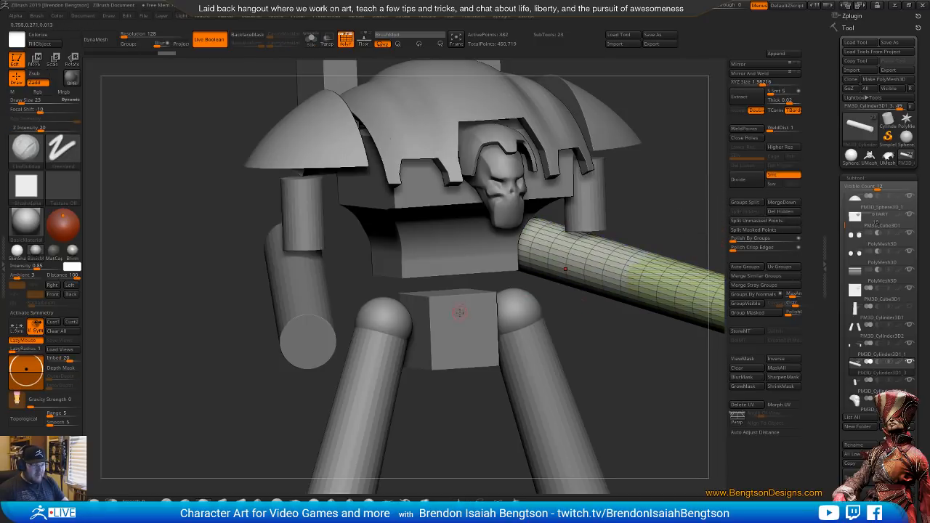
Select the split-off arm cylinder and examine its length and angle from the side against the knight's side reference photo
{"action": "left_click", "coordinate": [309, 306], "text": "alt"}
{"action": "left_click_drag", "start_coordinate": [534, 336], "coordinate": [519, 371]}
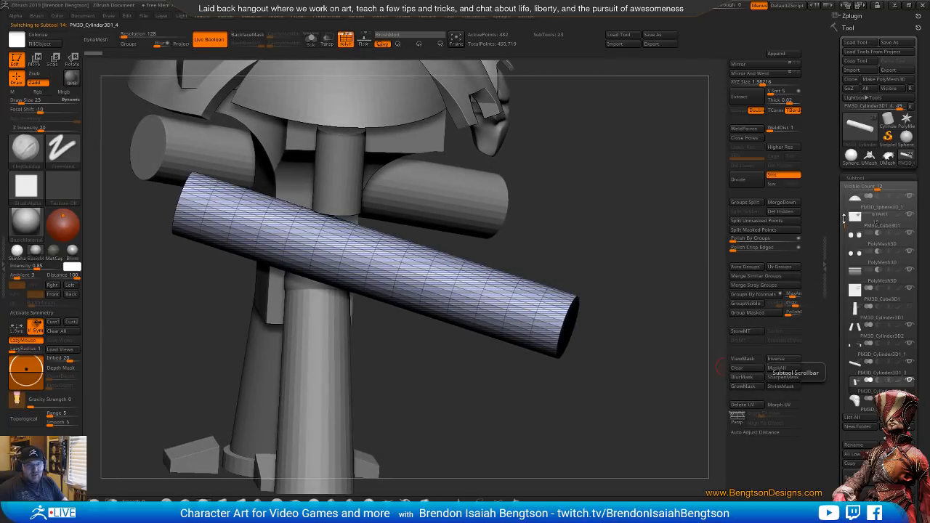
{"action": "left_click_drag", "start_coordinate": [843, 237], "coordinate": [845, 325]}
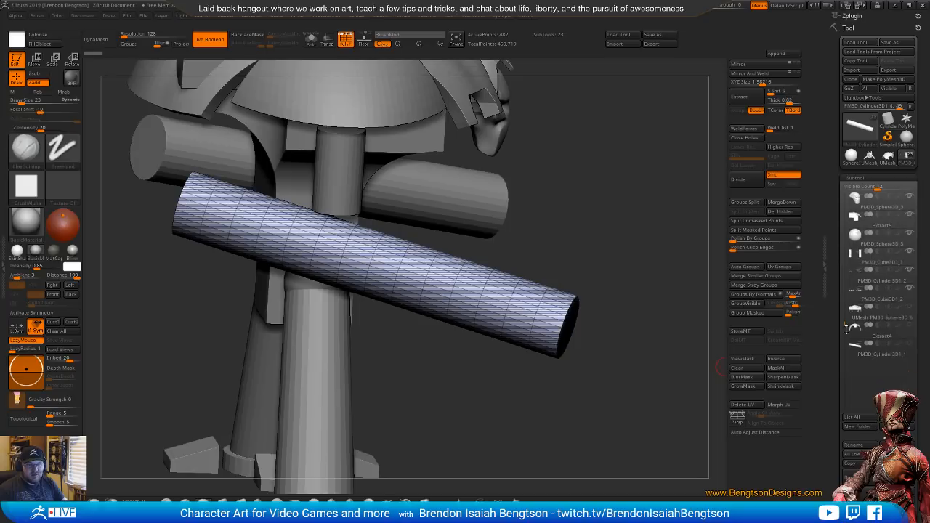
{"action": "mouse_move", "coordinate": [856, 352]}
{"action": "left_click_drag", "start_coordinate": [650, 302], "coordinate": [627, 306]}
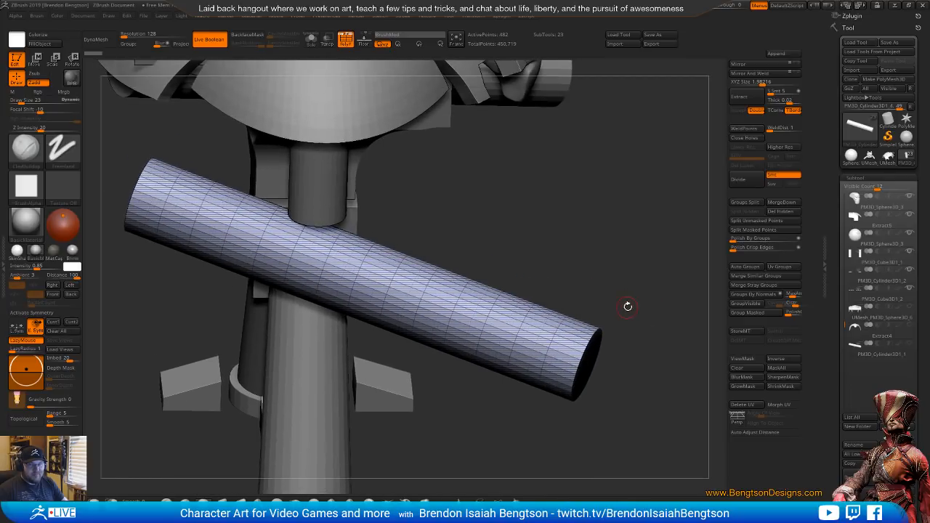
{"action": "right_click_drag", "start_coordinate": [527, 327], "coordinate": [515, 345], "text": "ctrl"}
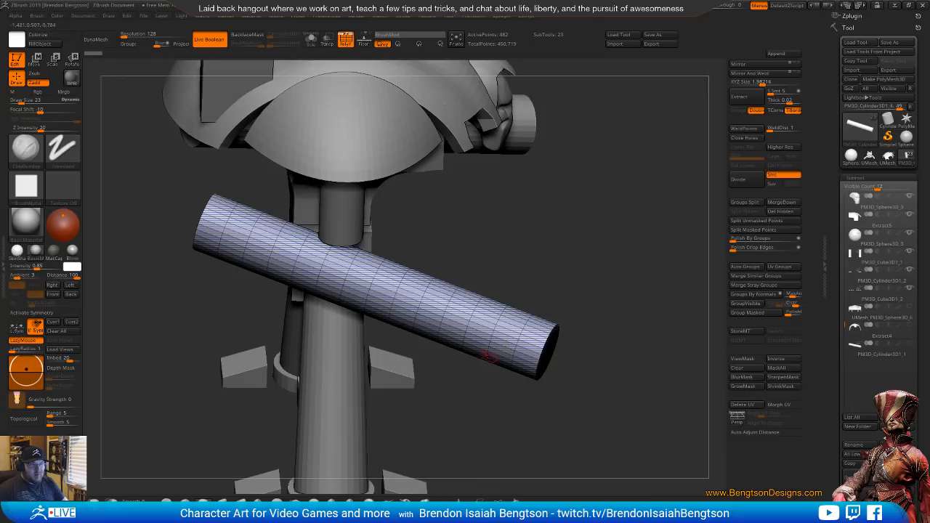
{"action": "right_click_drag", "start_coordinate": [429, 324], "coordinate": [432, 324]}
{"action": "key", "text": "space"}
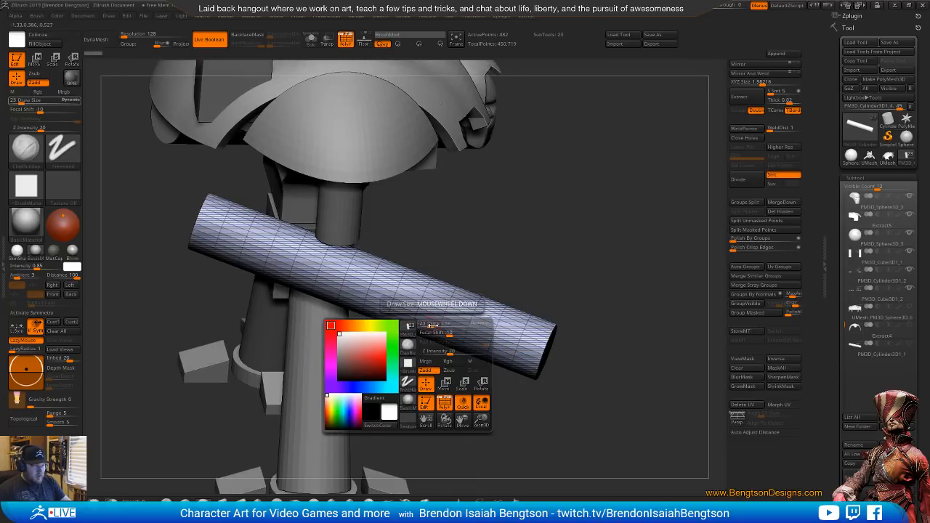
{"action": "right_click_drag", "start_coordinate": [488, 317], "coordinate": [505, 319]}
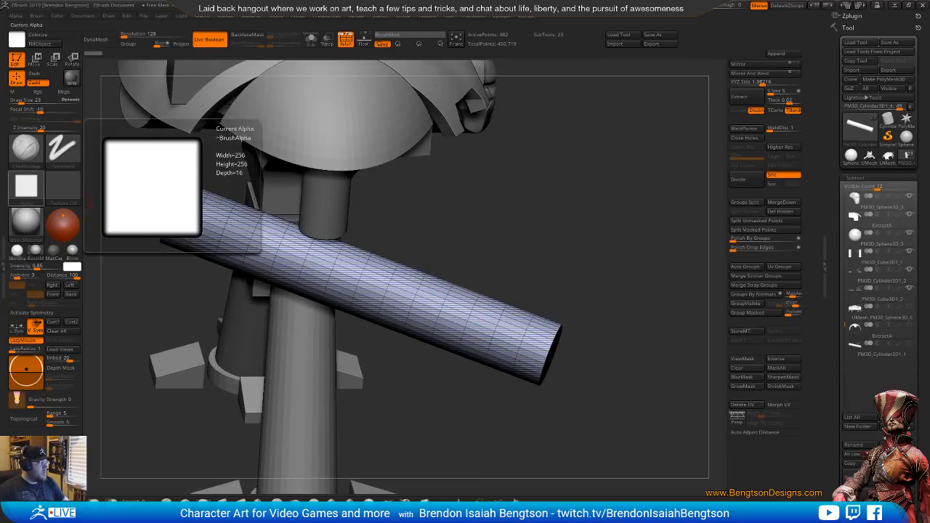
{"action": "key", "text": "alt+Tab"}
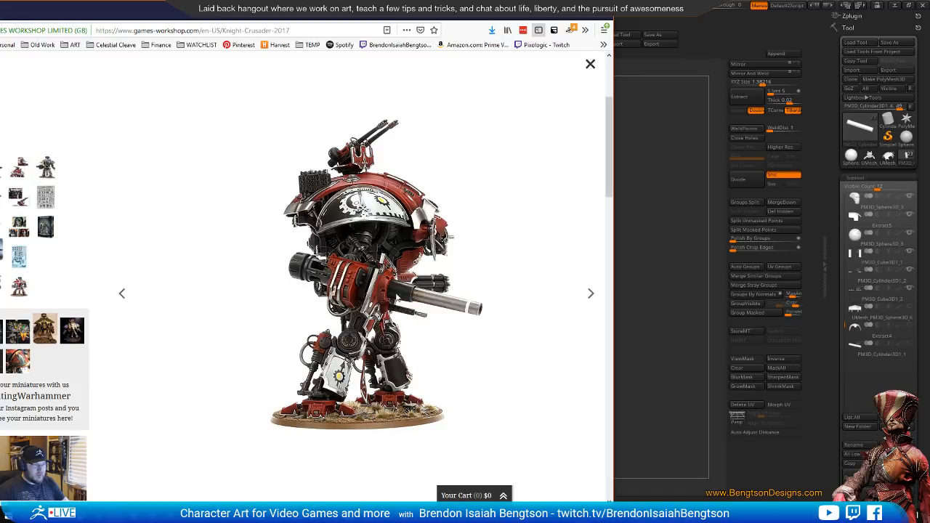
{"action": "left_click", "coordinate": [700, 50]}
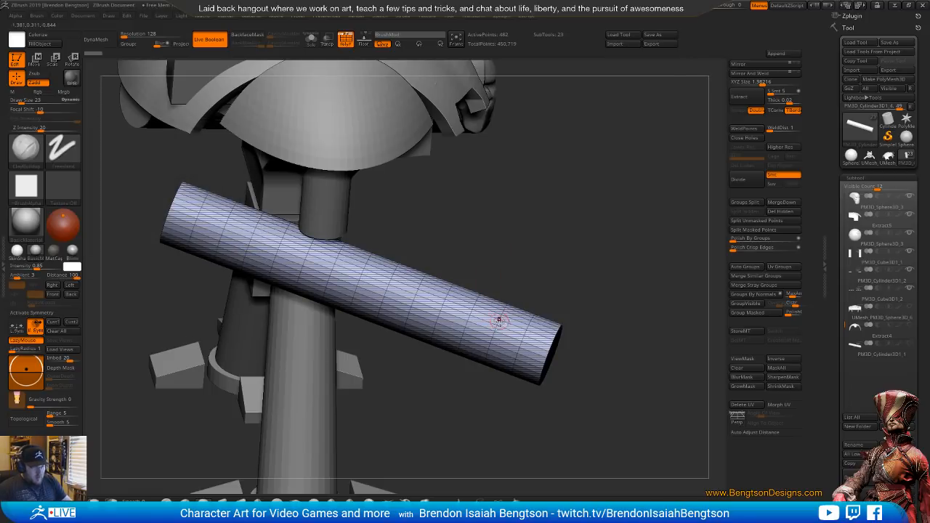
Isolate the split-off arm cylinder, delete most of its crosswise edge loops from the front end backward with ZModeler, and show all subtools again
{"action": "key", "text": "b"}
{"action": "key", "text": "z"}
{"action": "key", "text": "m"}
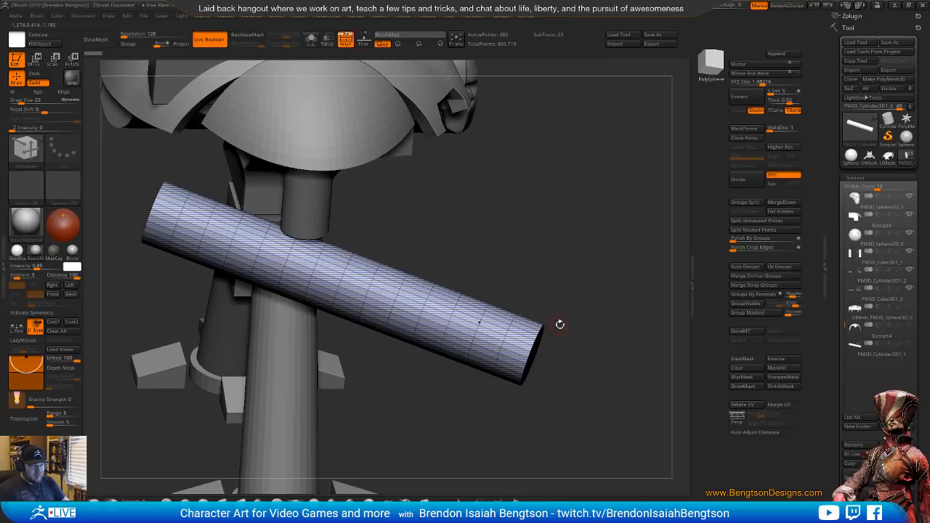
{"action": "left_click_drag", "start_coordinate": [571, 335], "coordinate": [578, 406], "text": "alt"}
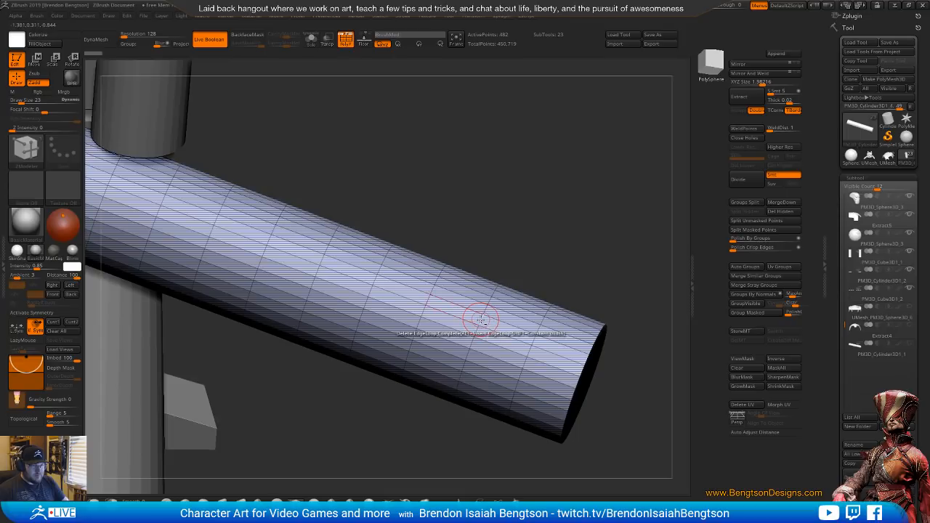
{"action": "key", "text": "ctrl+shift+s"}
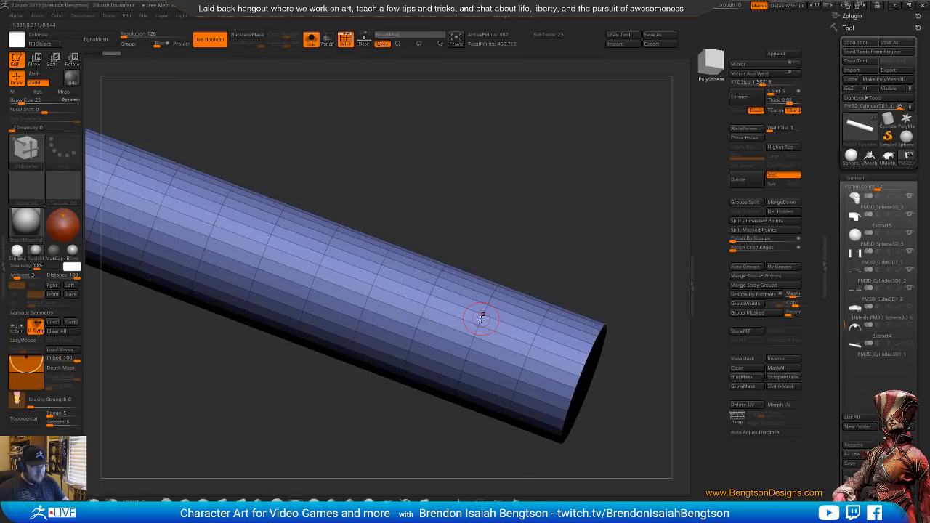
{"action": "key", "text": "ctrl"}
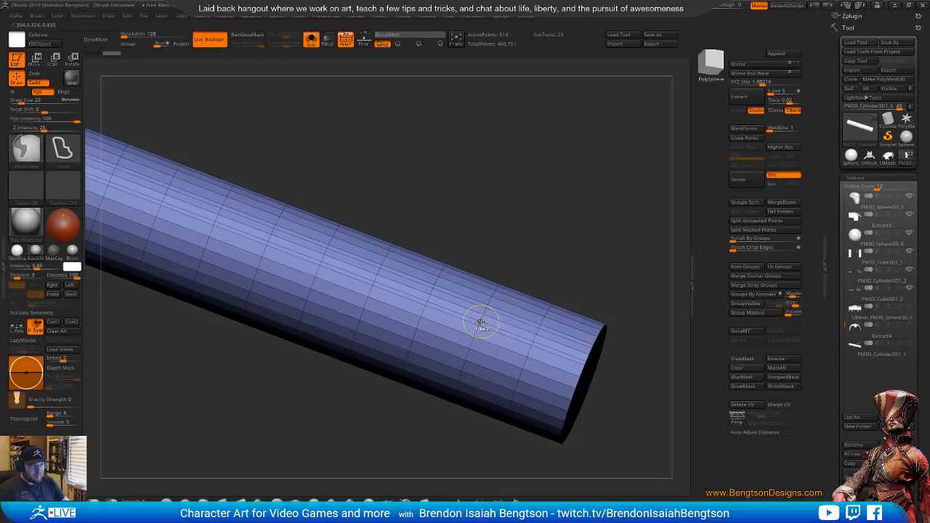
{"action": "left_click", "coordinate": [534, 337]}
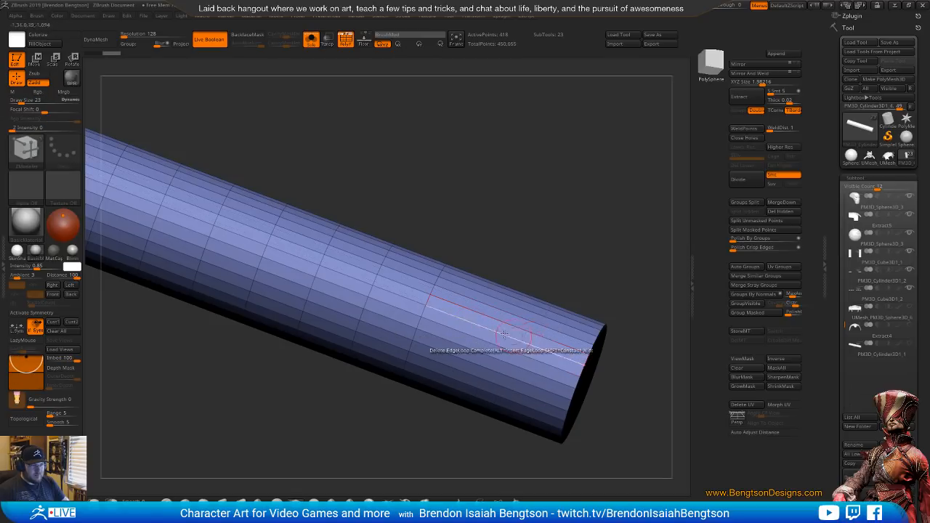
{"action": "left_click", "coordinate": [429, 300]}
{"action": "left_click", "coordinate": [375, 281]}
{"action": "left_click", "coordinate": [322, 261]}
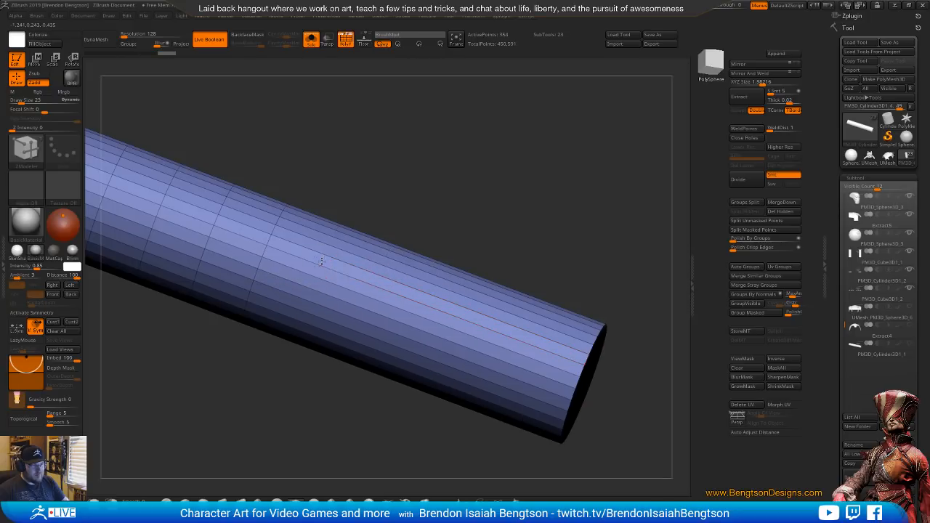
{"action": "left_click", "coordinate": [270, 242]}
{"action": "left_click", "coordinate": [217, 223]}
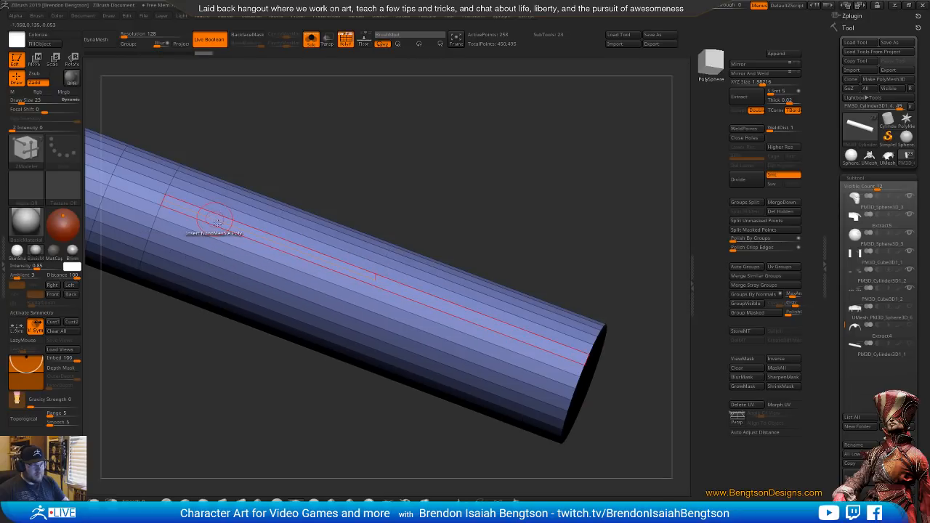
{"action": "right_click_drag", "start_coordinate": [217, 222], "coordinate": [385, 308], "text": "ctrl"}
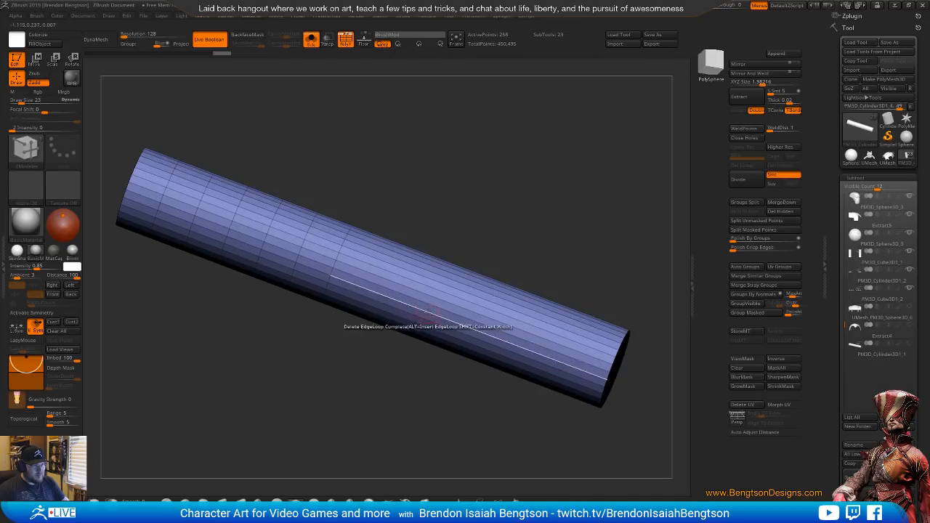
{"action": "left_click", "coordinate": [338, 249]}
{"action": "key", "text": "alt+shift+s"}
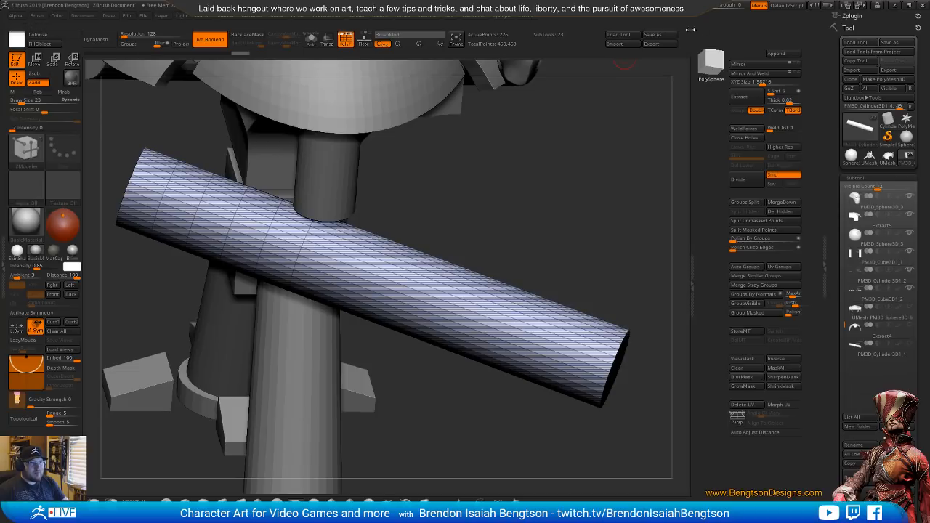
Compare the arm cylinder with the knight's side reference photo through the faded window and undo the last two edge loop deletions
{"action": "left_click_drag", "start_coordinate": [714, 5], "coordinate": [734, 10]}
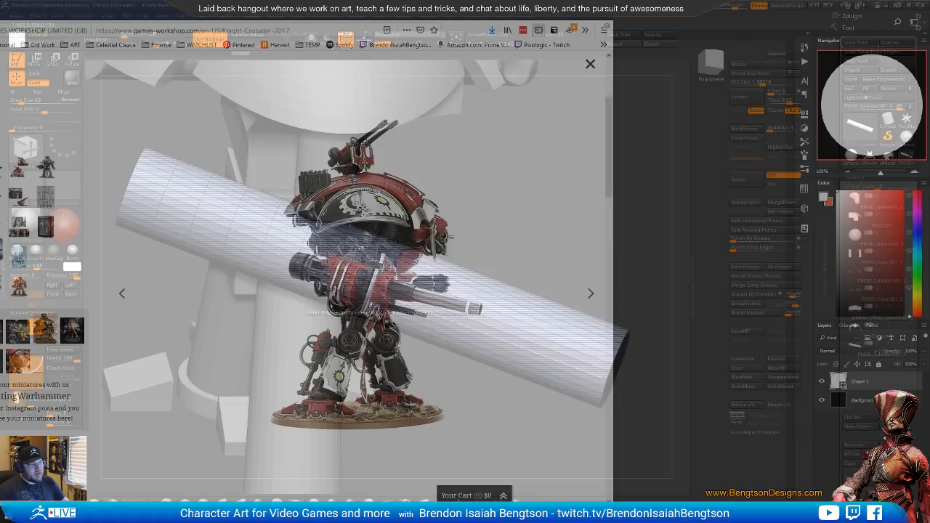
{"action": "left_click_drag", "start_coordinate": [734, 5], "coordinate": [709, 6]}
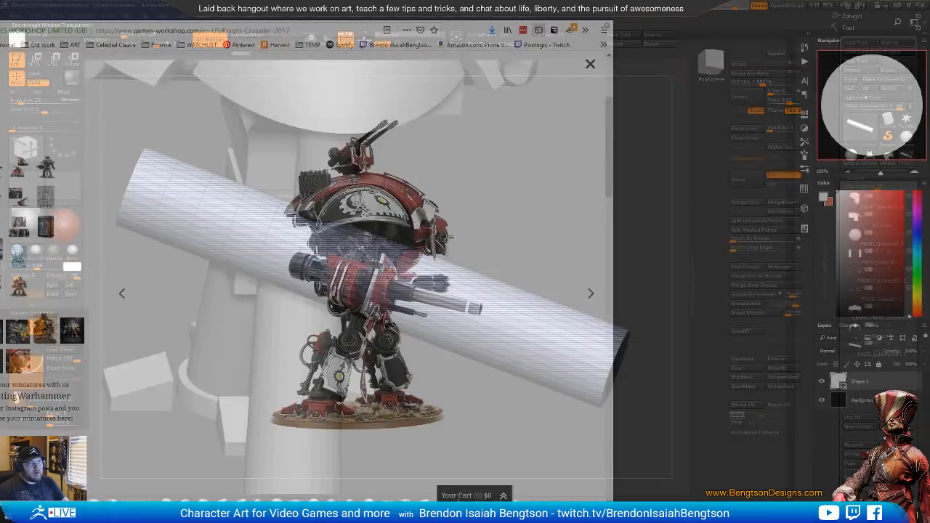
{"action": "left_click_drag", "start_coordinate": [734, 6], "coordinate": [710, 7]}
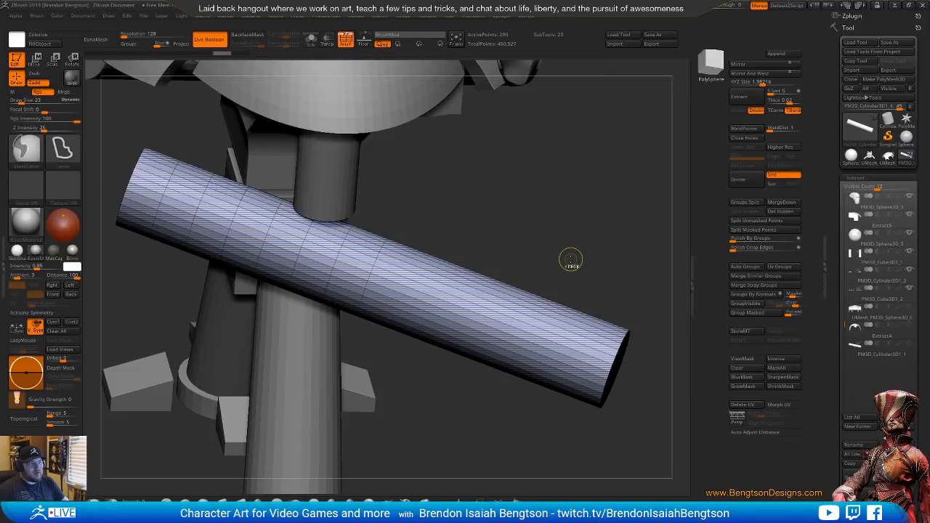
{"action": "key", "text": "ctrl"}
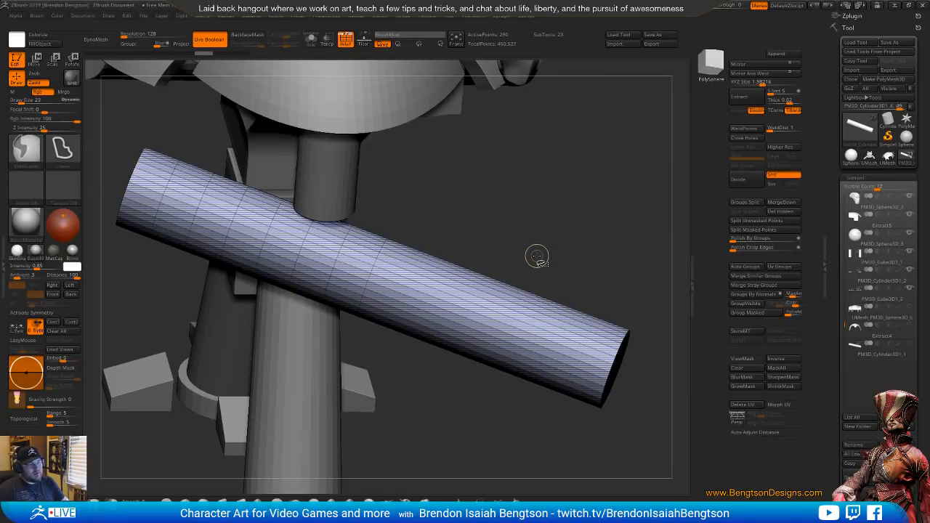
{"action": "key", "text": "ctrl+shift+z"}
{"action": "left_click_drag", "start_coordinate": [537, 255], "coordinate": [653, 89]}
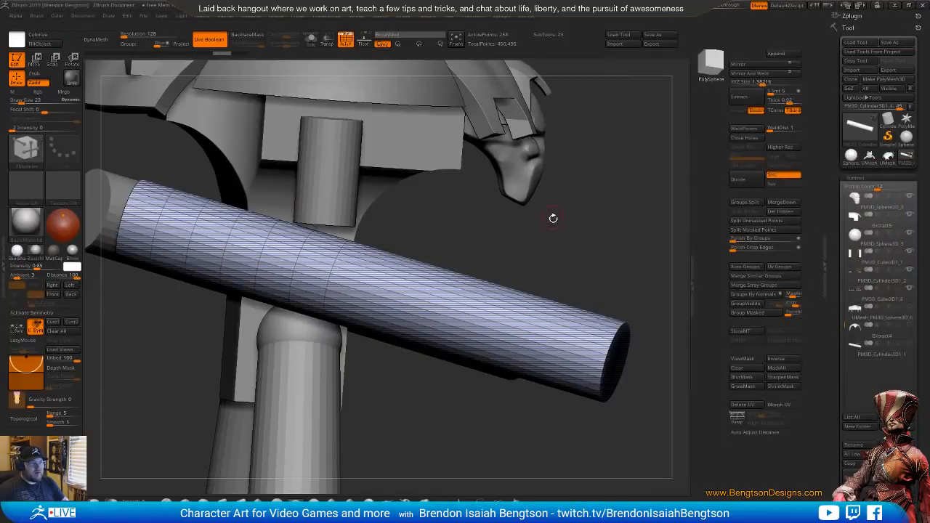
{"action": "key", "text": "ctrl"}
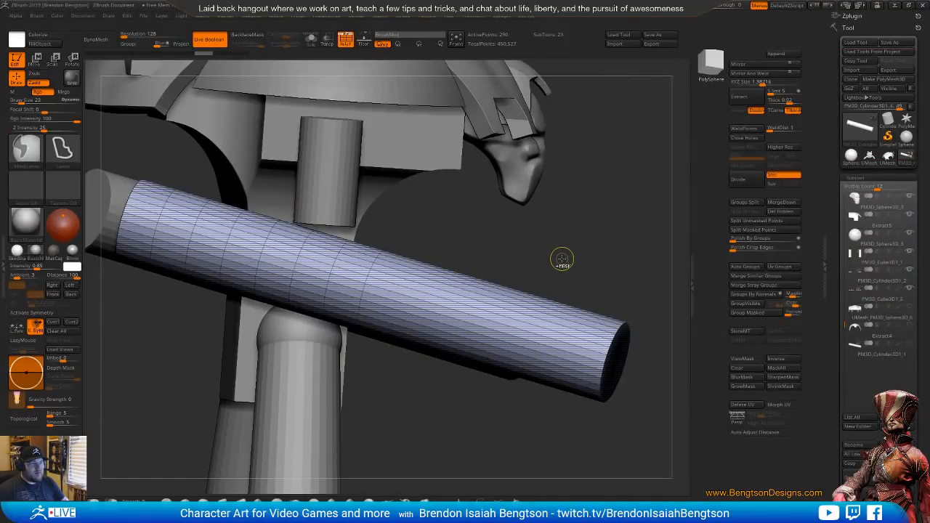
Mask the rear section of the arm cylinder up to its foremost remaining edge loop, leaving the long front section unmasked
{"action": "key", "text": "f"}
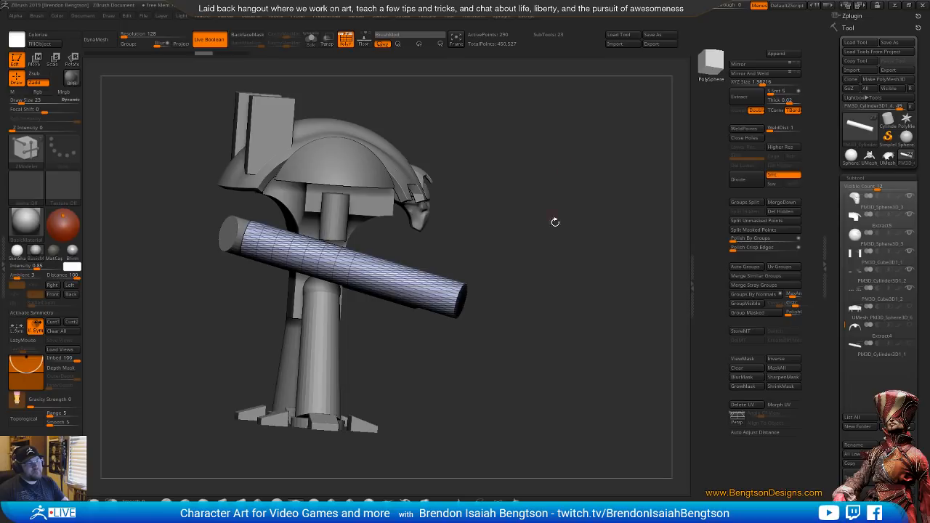
{"action": "left_click_drag", "start_coordinate": [489, 242], "coordinate": [487, 320], "text": "alt"}
{"action": "mouse_move", "coordinate": [490, 218]}
{"action": "left_mouse_down"}
{"action": "mouse_move", "coordinate": [554, 248]}
{"action": "mouse_move", "coordinate": [546, 242]}
{"action": "mouse_move", "coordinate": [615, 327]}
{"action": "mouse_move", "coordinate": [592, 290]}
{"action": "left_mouse_up"}
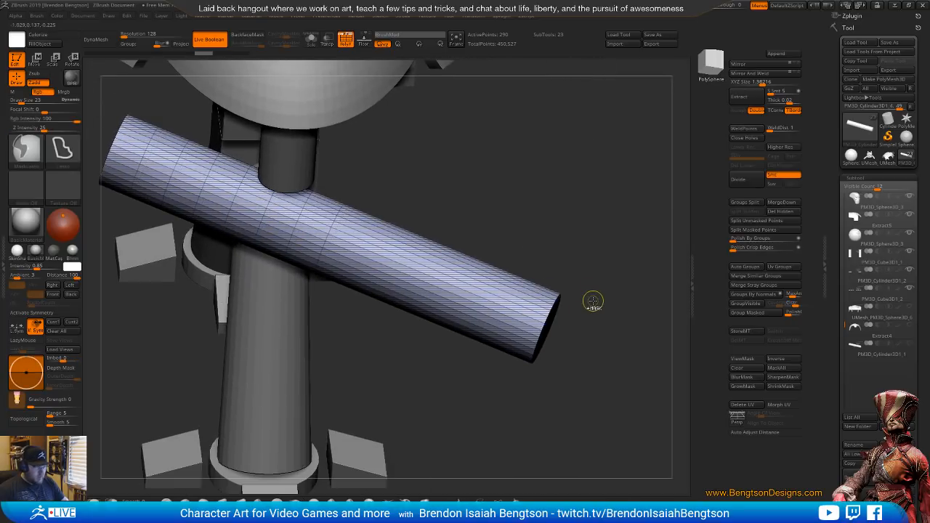
{"action": "mouse_move", "coordinate": [603, 327]}
{"action": "left_mouse_down", "text": "ctrl"}
{"action": "mouse_move", "coordinate": [494, 262]}
{"action": "mouse_move", "coordinate": [595, 400]}
{"action": "left_mouse_up", "text": "ctrl"}
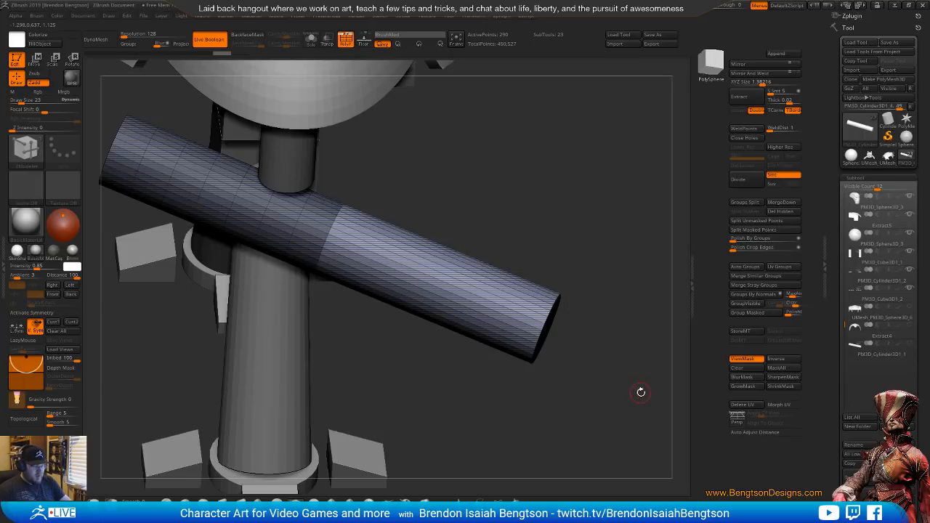
Centre the transform gizmo on the cylinder's front cap, scale that end down to roughly two thirds, and check it against the side reference photo
{"action": "key", "text": "w"}
{"action": "left_click_drag", "start_coordinate": [559, 379], "coordinate": [534, 364]}
{"action": "left_click_drag", "start_coordinate": [386, 240], "coordinate": [440, 330], "text": "alt"}
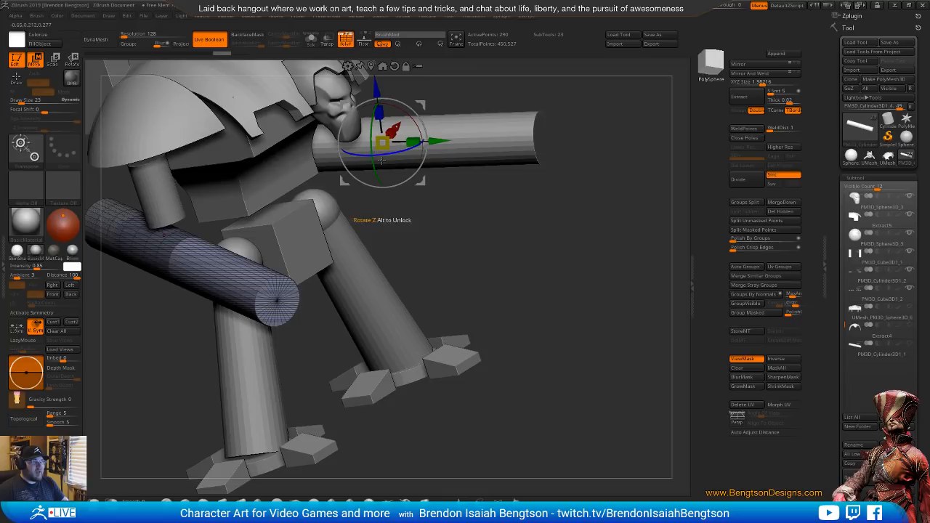
{"action": "left_click_drag", "start_coordinate": [314, 346], "coordinate": [272, 348]}
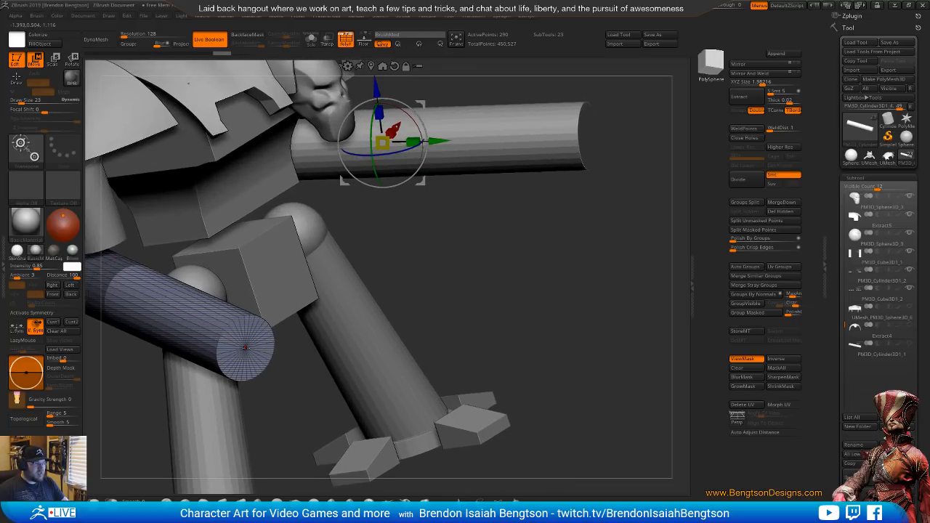
{"action": "left_click", "coordinate": [245, 347], "text": "alt"}
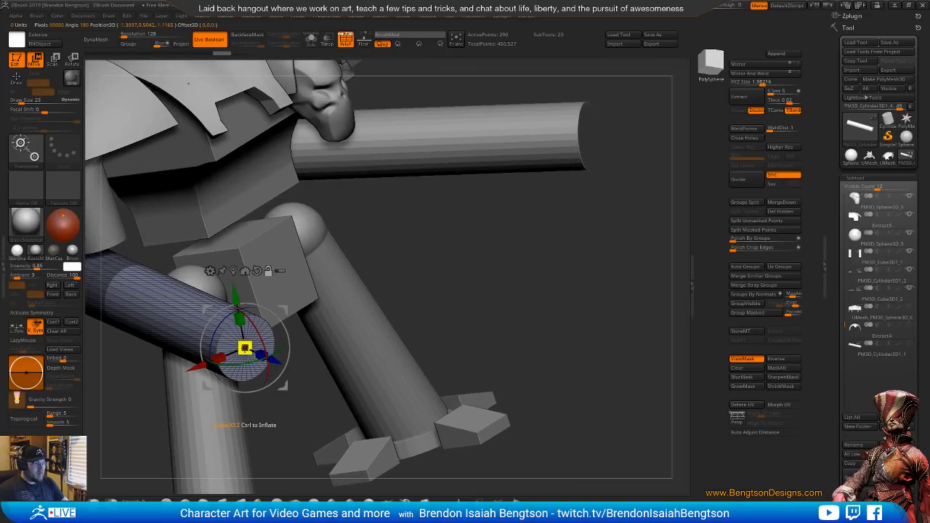
{"action": "left_click_drag", "start_coordinate": [406, 301], "coordinate": [492, 291]}
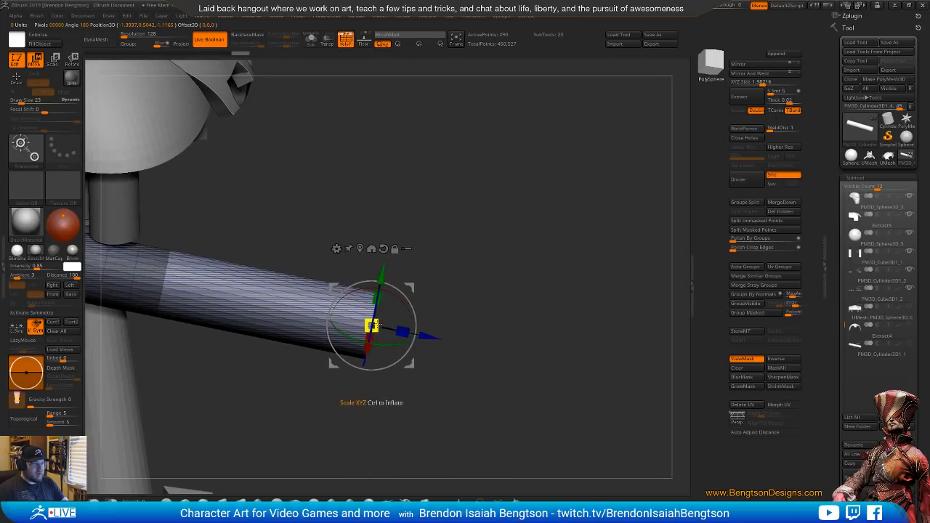
{"action": "left_click_drag", "start_coordinate": [371, 325], "coordinate": [370, 326]}
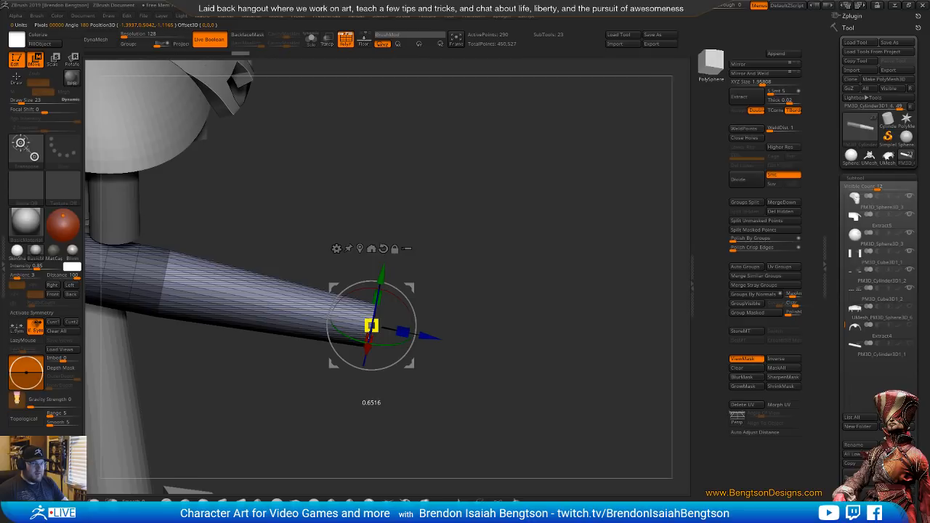
{"action": "left_click_drag", "start_coordinate": [370, 326], "coordinate": [371, 325]}
{"action": "key", "text": "alt+Tab"}
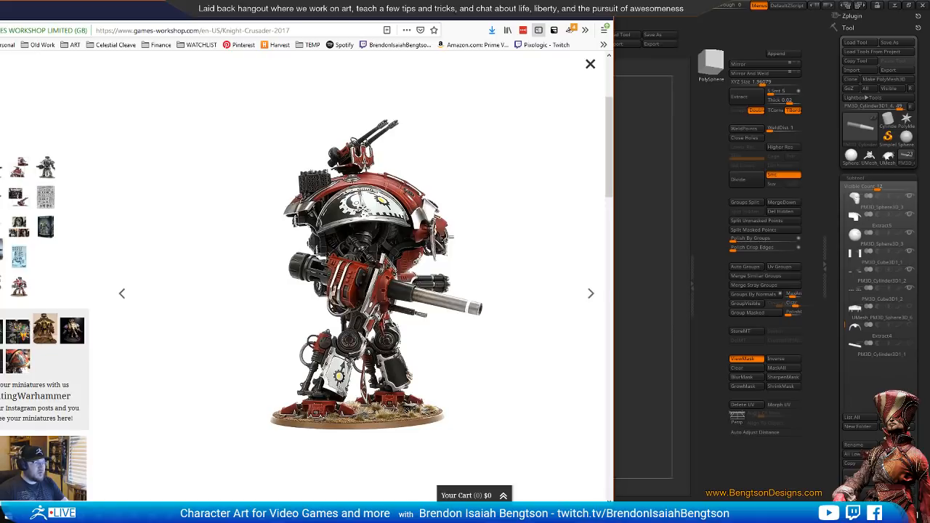
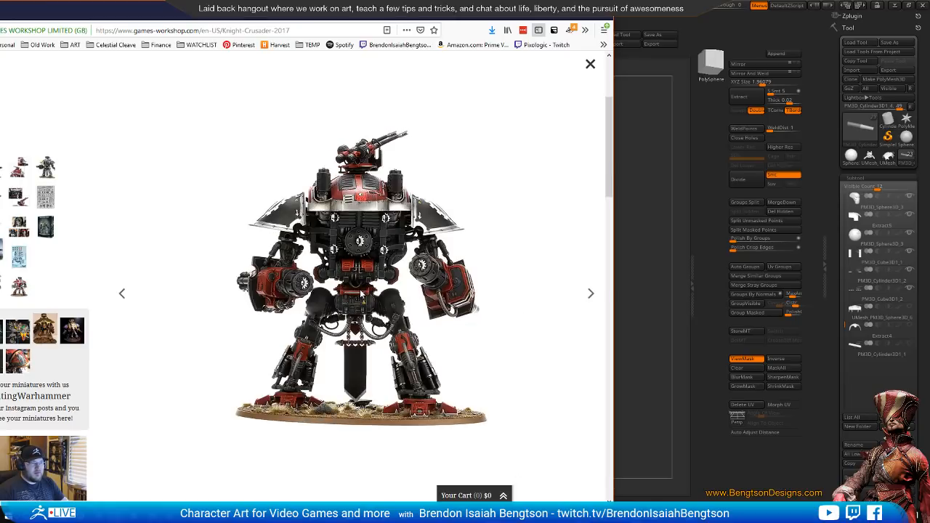
Switch from the reference image to ZBrush, undo the last taper of the masked arm cylinder's end, and go back to Draw mode
{"action": "left_click", "coordinate": [718, 37]}
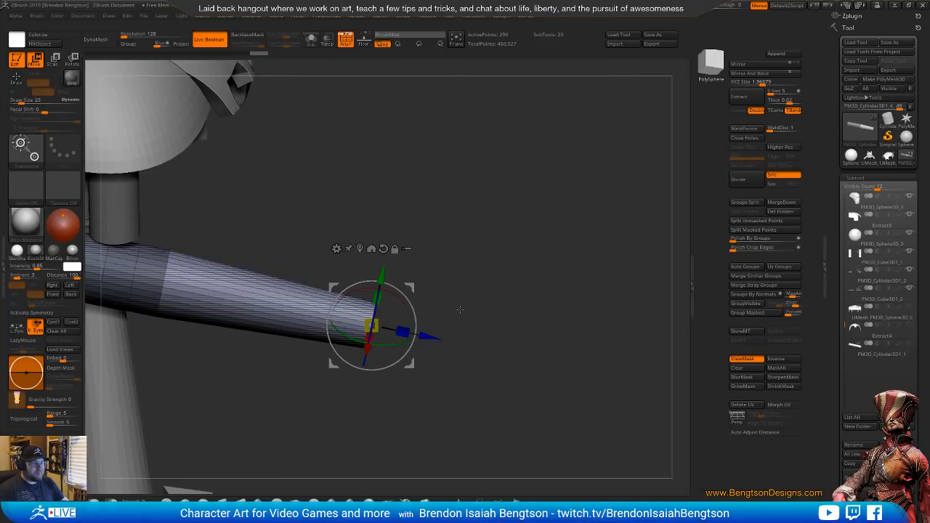
{"action": "left_click_drag", "start_coordinate": [492, 305], "coordinate": [561, 245], "text": "alt"}
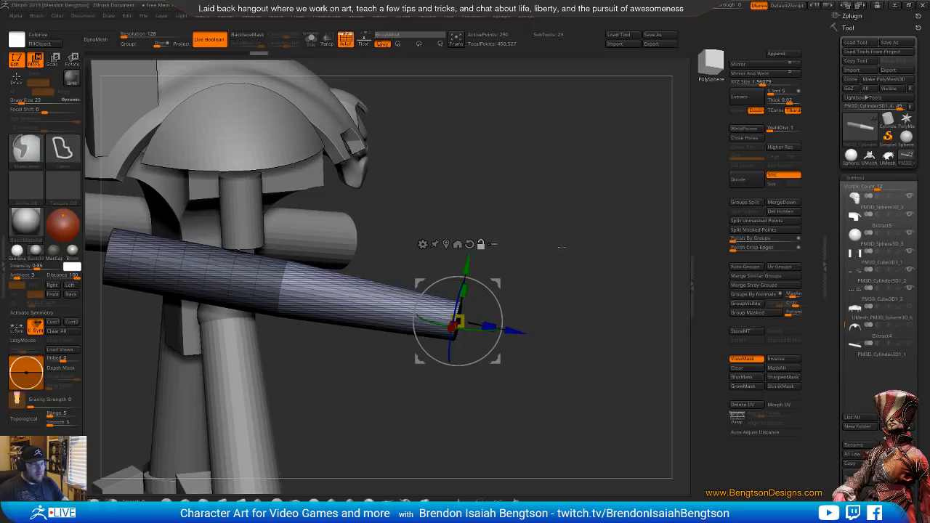
{"action": "key", "text": "ctrl+z"}
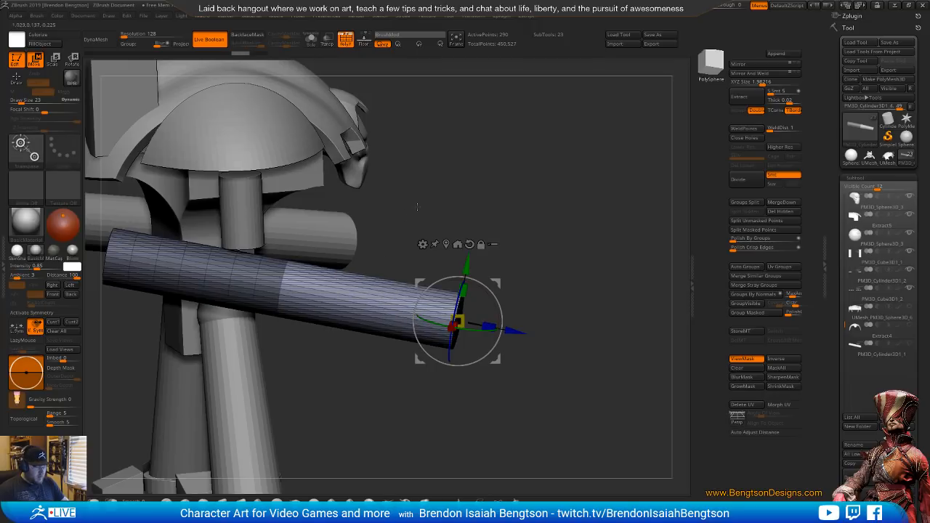
{"action": "key", "text": "q"}
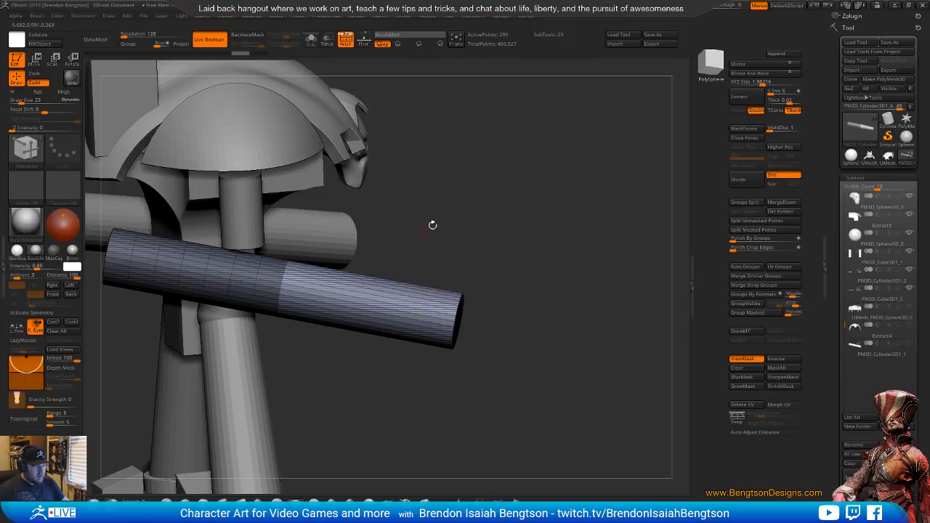
Check the Knight Crusader reference photo behind the model using see-through transparency, and restore full opacity
{"action": "left_click_drag", "start_coordinate": [717, 9], "coordinate": [747, 10]}
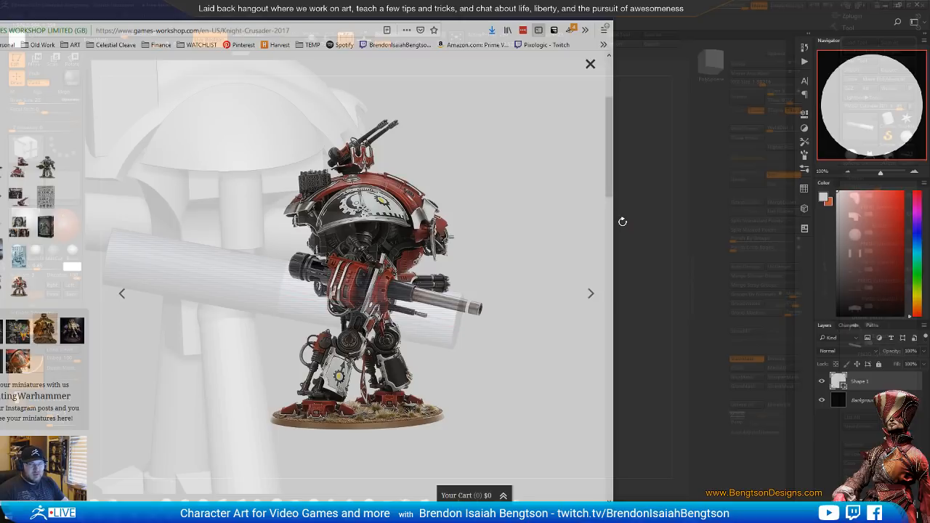
{"action": "left_click_drag", "start_coordinate": [735, 8], "coordinate": [713, 9]}
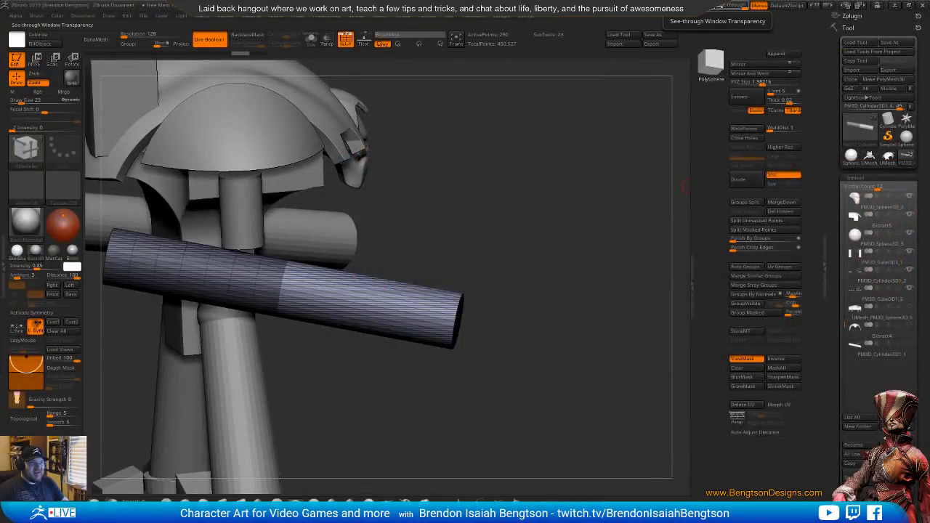
{"action": "left_click_drag", "start_coordinate": [494, 252], "coordinate": [502, 281], "text": "alt"}
Clear the mask and insert two closely spaced loops around the middle of the arm cylinder with ZModeler's Insert Single EdgeLoop action
{"action": "left_click_drag", "start_coordinate": [428, 201], "coordinate": [494, 239], "text": "alt"}
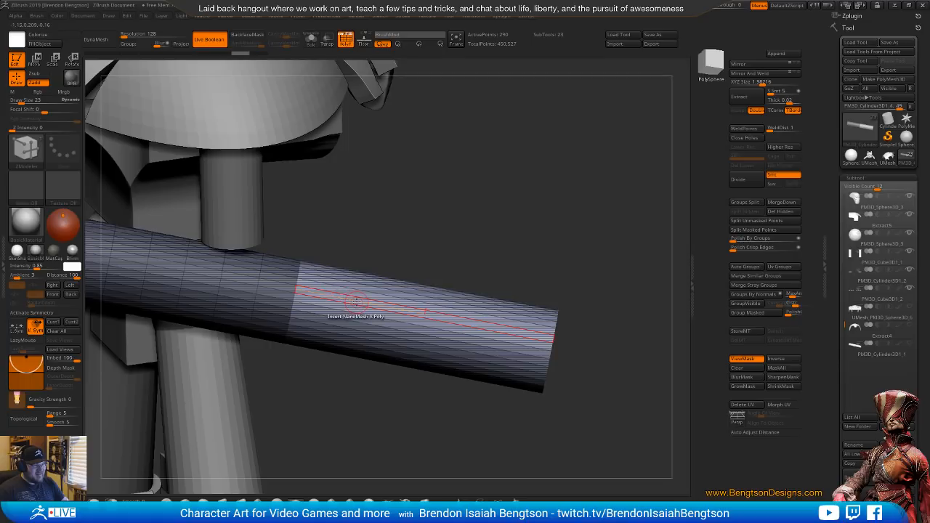
{"action": "left_click", "coordinate": [520, 237], "text": "ctrl"}
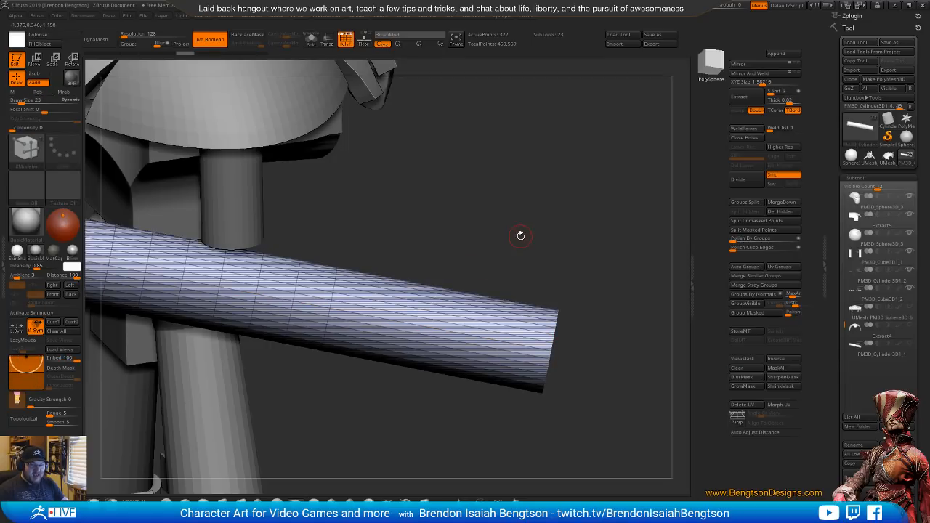
{"action": "mouse_move", "coordinate": [520, 237]}
{"action": "left_mouse_down"}
{"action": "mouse_move", "coordinate": [468, 223]}
{"action": "mouse_move", "coordinate": [337, 312]}
{"action": "left_mouse_up"}
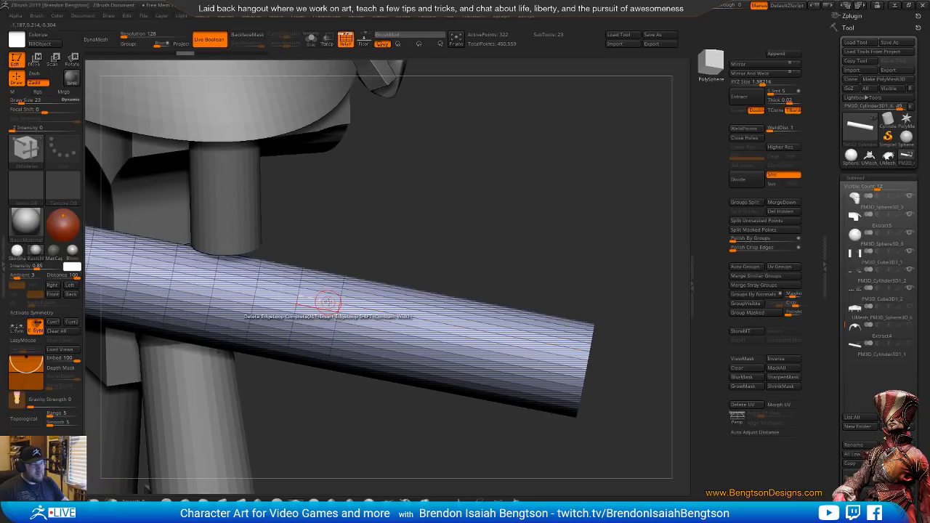
{"action": "key", "text": "space"}
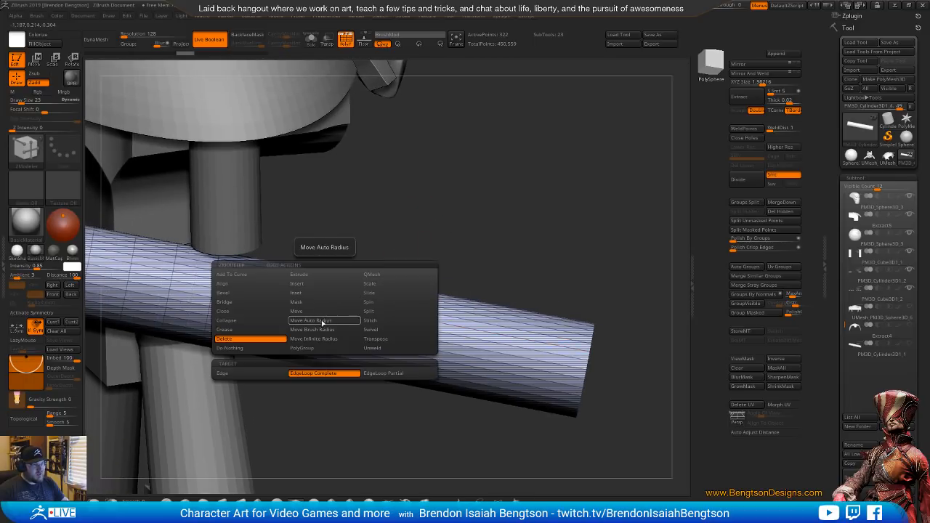
{"action": "left_click", "coordinate": [298, 284]}
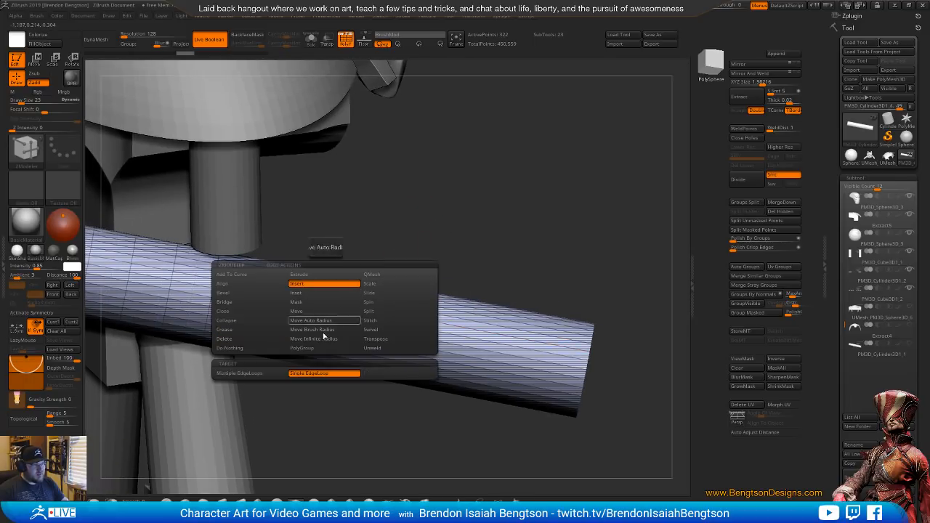
{"action": "left_click", "coordinate": [312, 372]}
{"action": "left_click", "coordinate": [316, 290]}
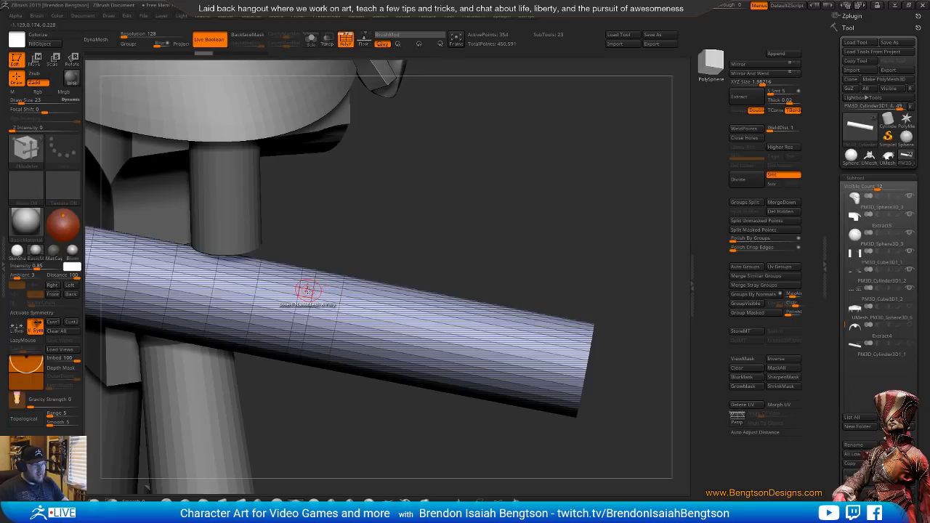
Set the ZModeler polygon action to QMesh with the Polyloop target and pull the narrow band out into a raised ring
{"action": "key", "text": "space"}
{"action": "left_click", "coordinate": [378, 193]}
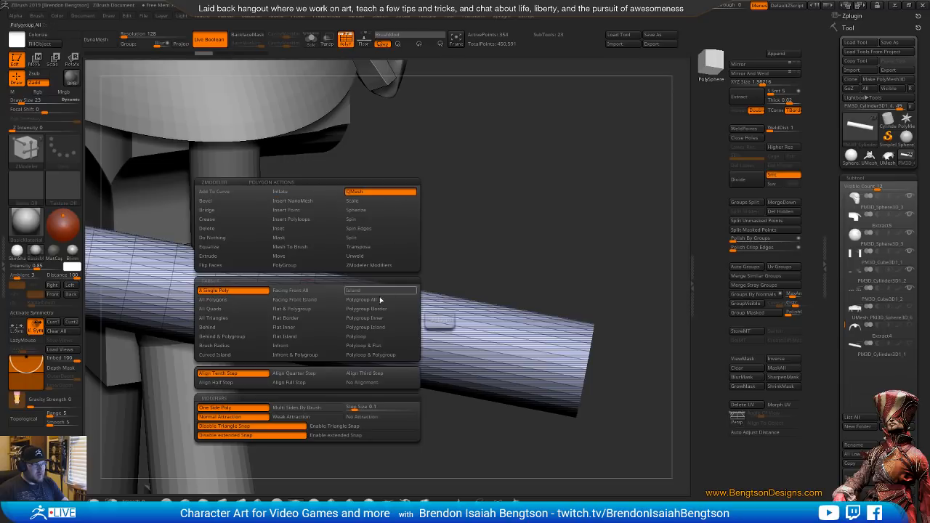
{"action": "left_click", "coordinate": [369, 338]}
{"action": "left_click_drag", "start_coordinate": [479, 224], "coordinate": [436, 290], "text": "alt"}
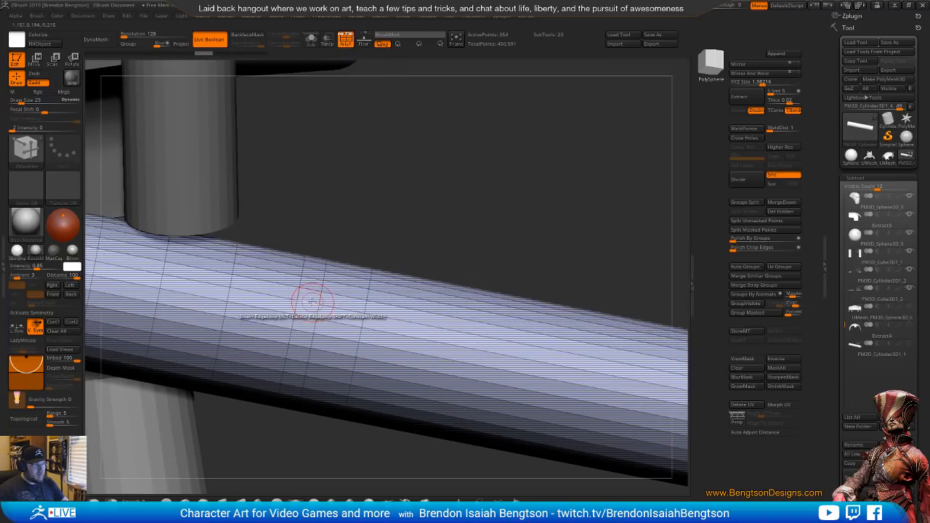
{"action": "right_click_drag", "start_coordinate": [307, 301], "coordinate": [369, 264]}
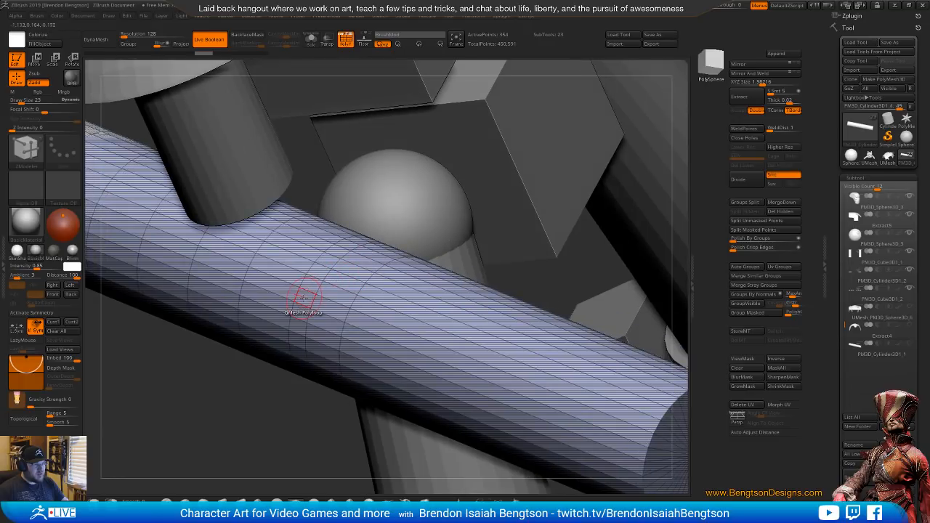
{"action": "left_click_drag", "start_coordinate": [304, 298], "coordinate": [136, 343]}
{"action": "right_click_drag", "start_coordinate": [237, 348], "coordinate": [289, 237], "text": "ctrl"}
{"action": "key", "text": "ctrl+z"}
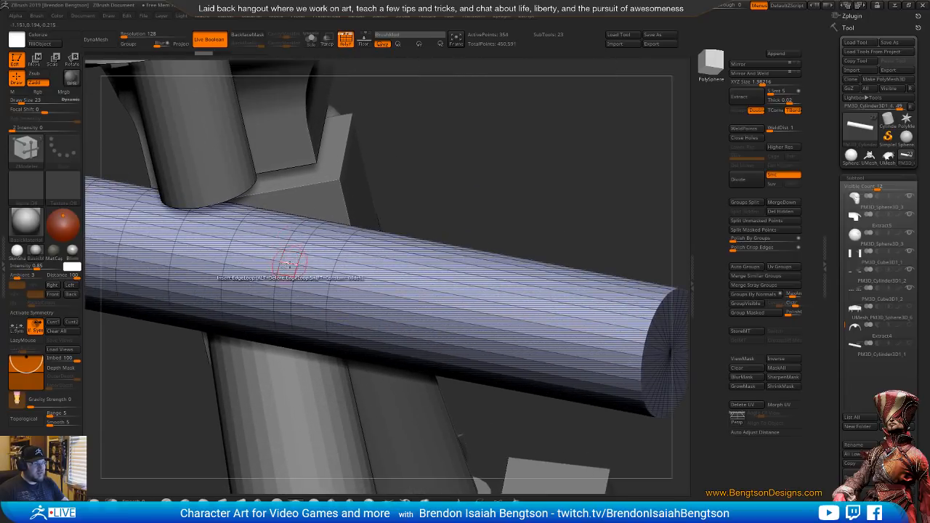
{"action": "left_click_drag", "start_coordinate": [290, 259], "coordinate": [292, 237]}
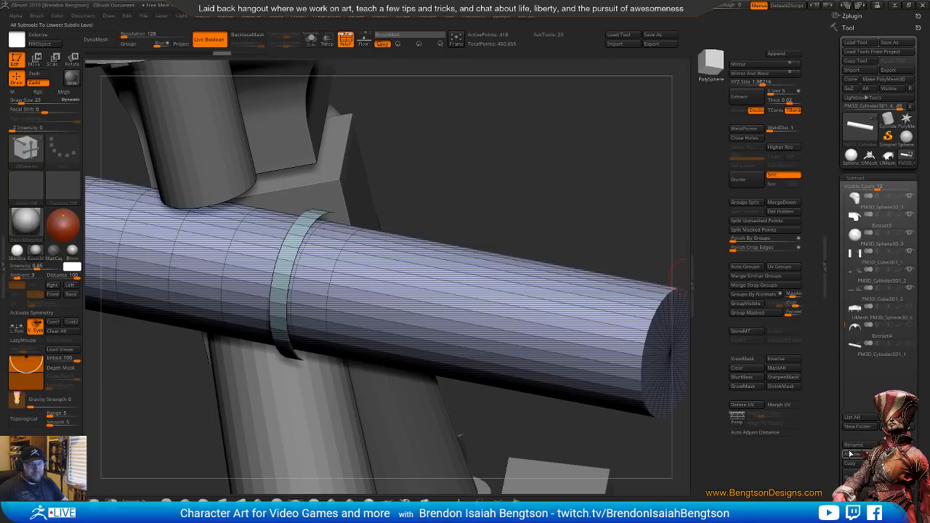
Turn on Double-sided display for the arm cylinder subtool in its display properties
{"action": "scroll", "coordinate": [850, 378], "scroll_direction": "down", "scroll_amount": 5}
{"action": "scroll", "coordinate": [857, 405], "scroll_direction": "down", "scroll_amount": 5}
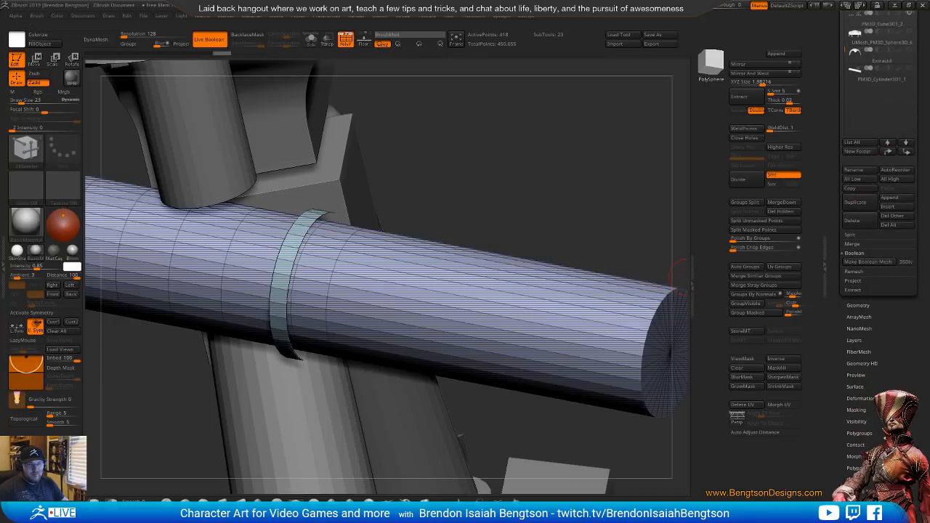
{"action": "scroll", "coordinate": [870, 402], "scroll_direction": "down", "scroll_amount": 5}
{"action": "left_click", "coordinate": [867, 169]}
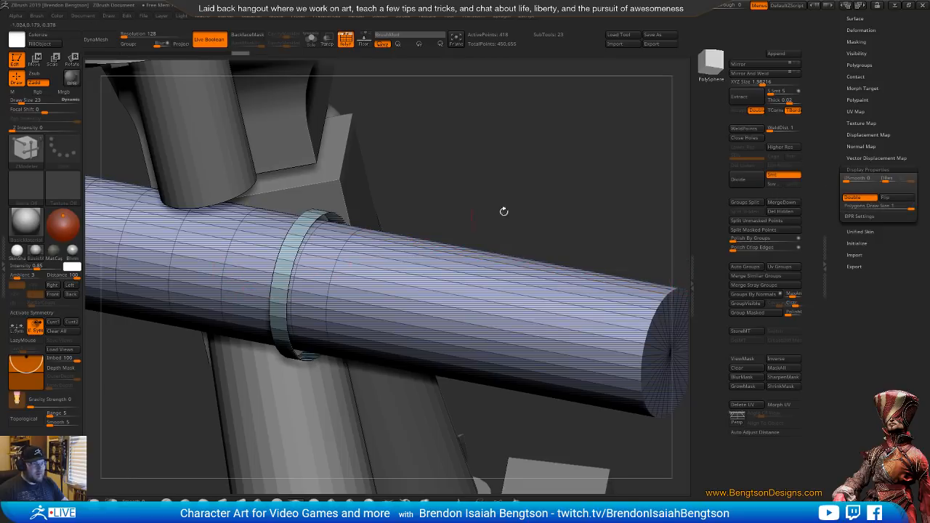
Hide the ring's polygons on the arm cylinder and split the hidden part into its own subtool
{"action": "key", "text": "ctrl+shift"}
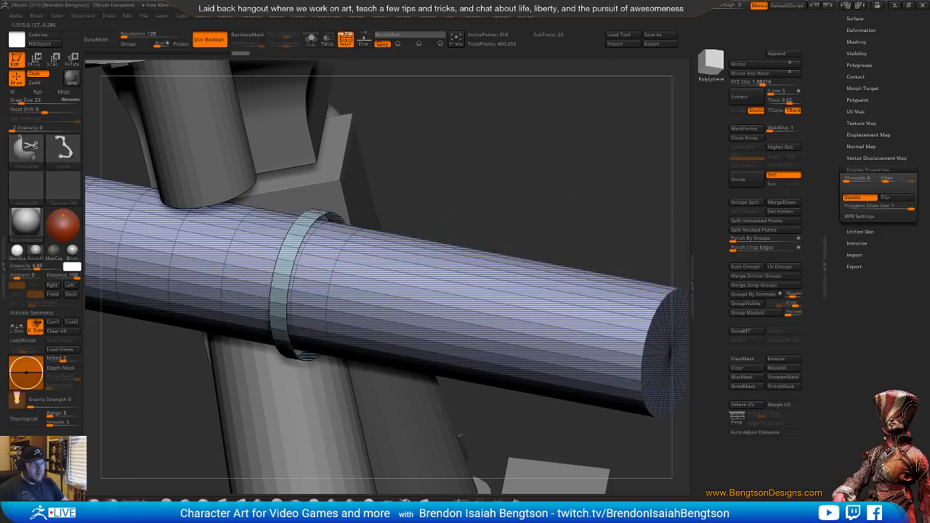
{"action": "left_click", "coordinate": [320, 218], "text": "ctrl+shift"}
{"action": "left_click", "coordinate": [317, 212], "text": "ctrl+shift"}
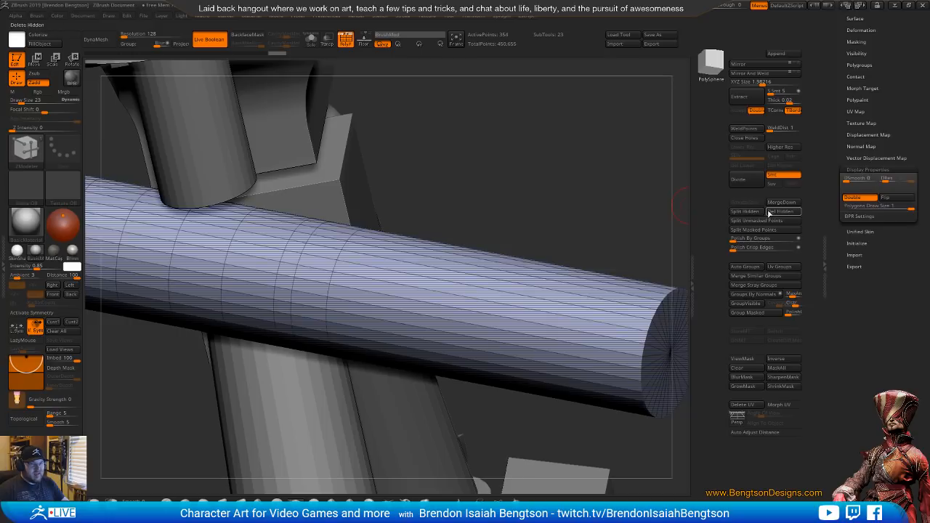
{"action": "left_click", "coordinate": [745, 210]}
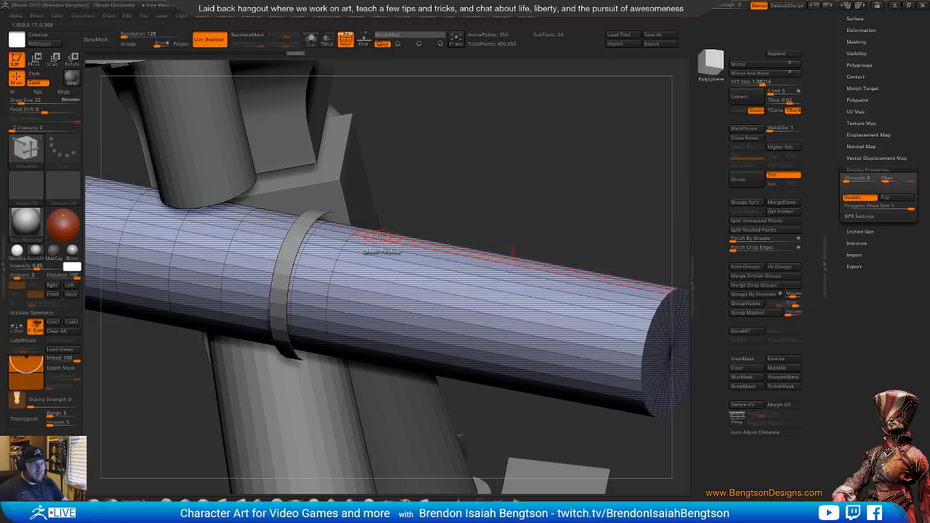
Select the split ring subtool, give it thickness with QMesh Polyloop, and pull its outer face outward into a wide disc
{"action": "left_click_drag", "start_coordinate": [517, 204], "coordinate": [322, 201]}
{"action": "left_click", "coordinate": [340, 207], "text": "alt"}
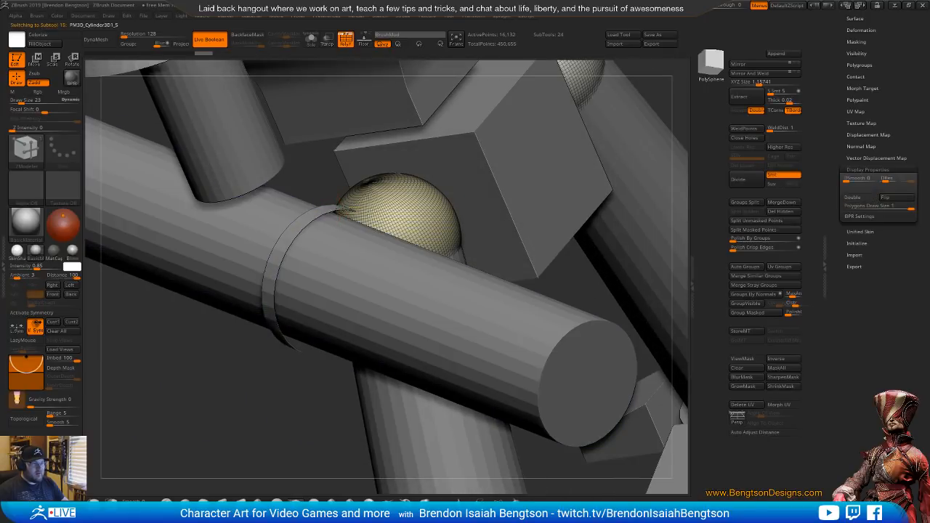
{"action": "right_click_drag", "start_coordinate": [341, 233], "coordinate": [304, 254]}
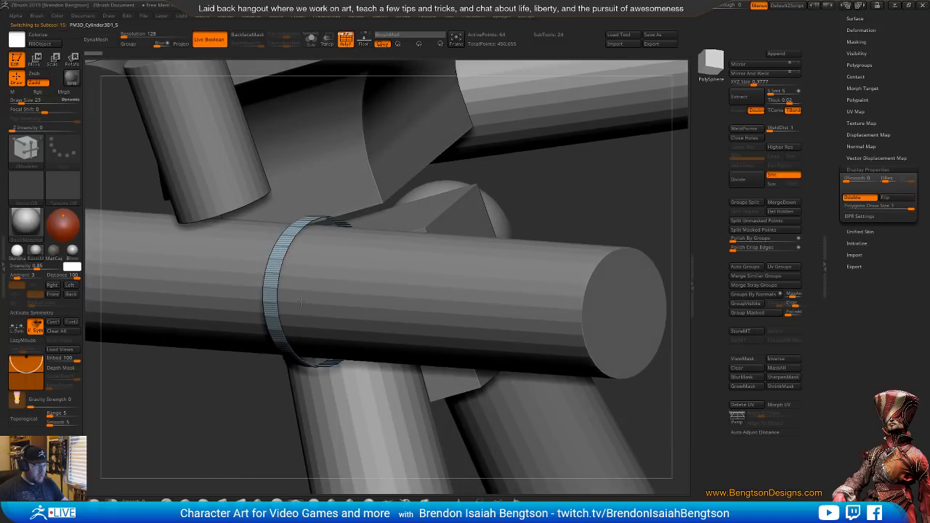
{"action": "right_click_drag", "start_coordinate": [301, 301], "coordinate": [257, 271], "text": "ctrl"}
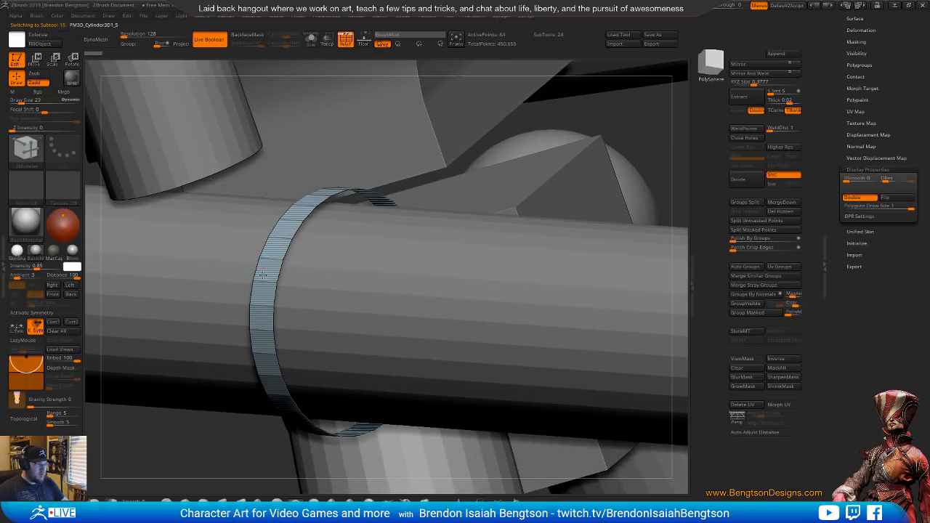
{"action": "left_click_drag", "start_coordinate": [263, 275], "coordinate": [277, 305]}
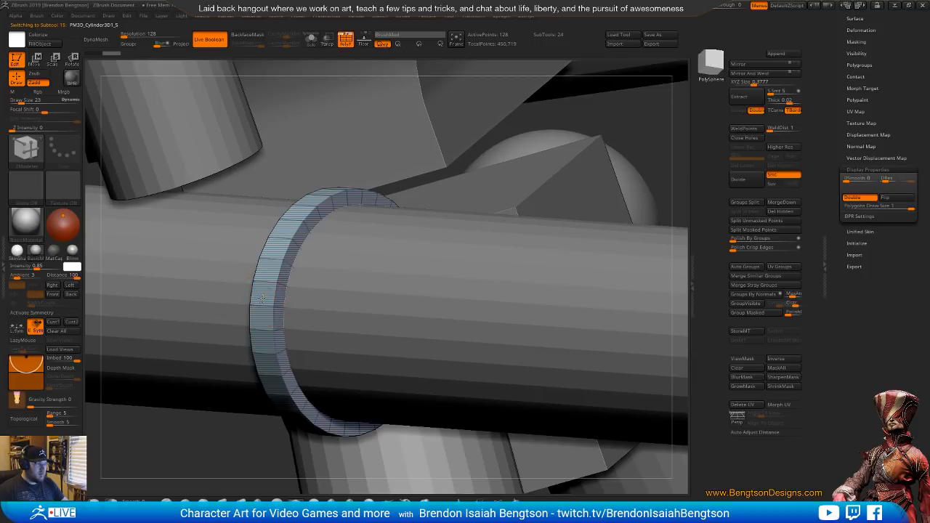
{"action": "left_click_drag", "start_coordinate": [263, 298], "coordinate": [11, 20]}
{"action": "right_click_drag", "start_coordinate": [480, 256], "coordinate": [498, 276], "text": "ctrl"}
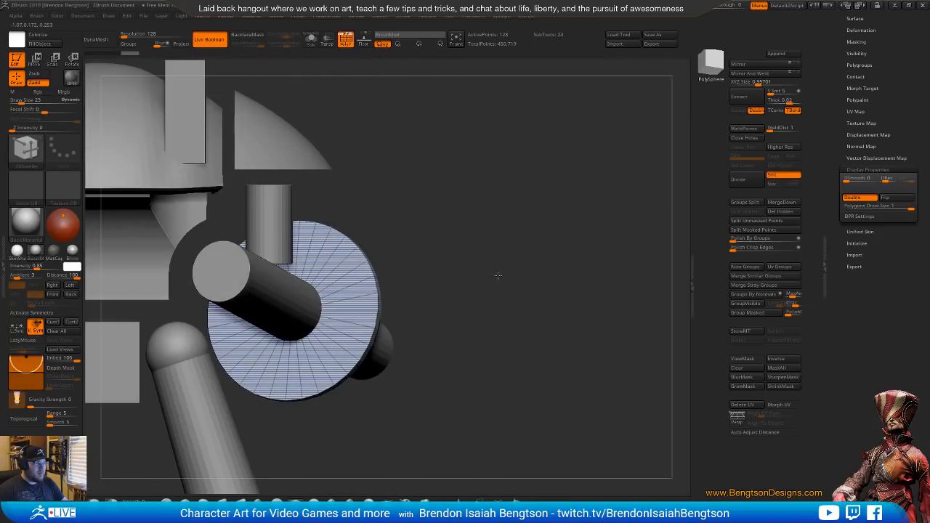
{"action": "right_click_drag", "start_coordinate": [503, 376], "coordinate": [462, 380]}
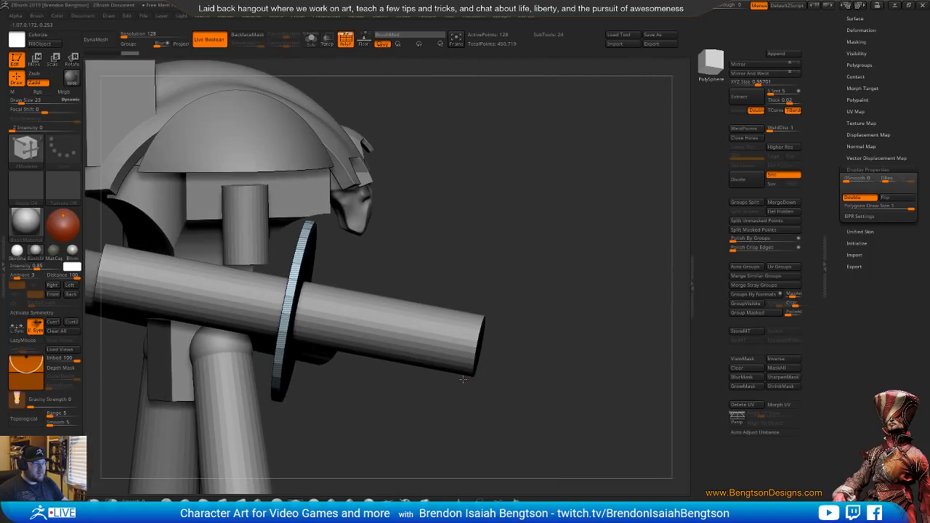
Select the arm cylinder and delete the extra edge loop just in front of the disc
{"action": "left_click", "coordinate": [445, 324], "text": "alt"}
{"action": "mouse_move", "coordinate": [465, 300]}
{"action": "right_mouse_down"}
{"action": "mouse_move", "coordinate": [486, 298]}
{"action": "mouse_move", "coordinate": [476, 306]}
{"action": "right_mouse_up"}
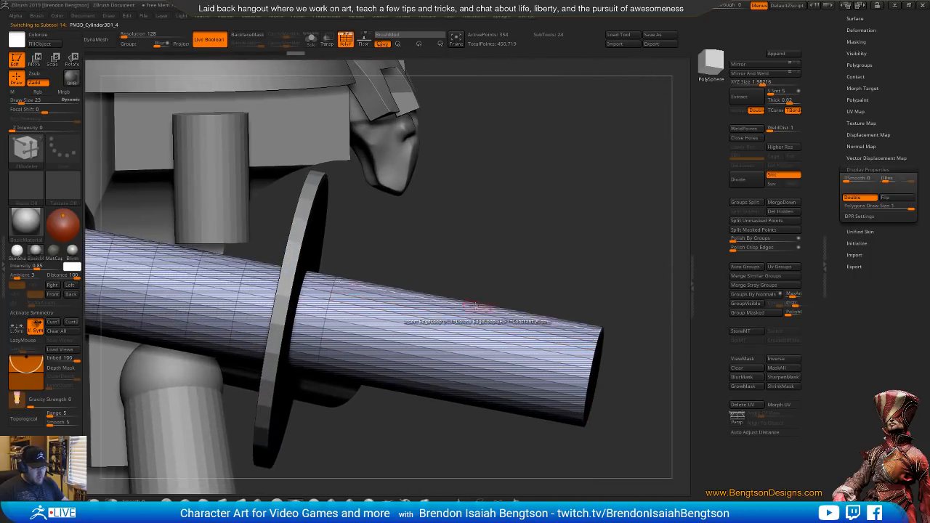
{"action": "left_click", "coordinate": [328, 312]}
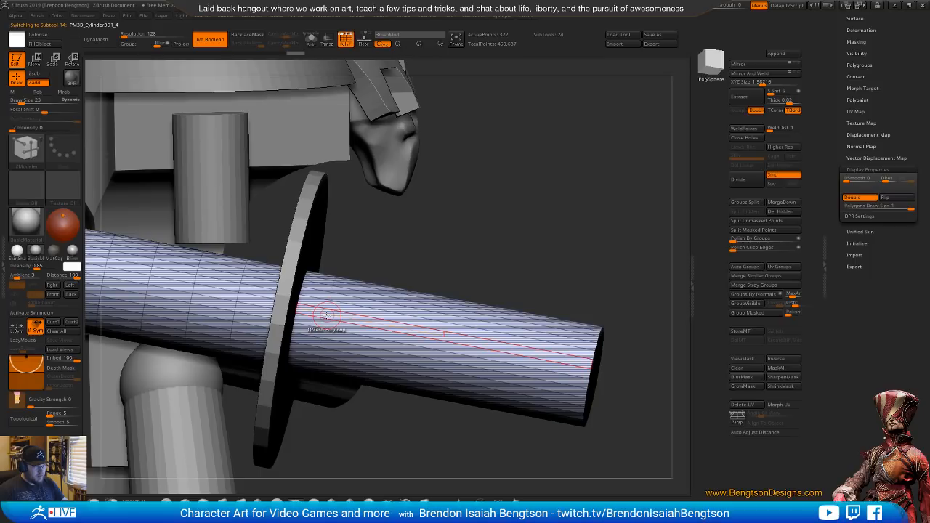
{"action": "left_click", "coordinate": [326, 315], "text": "alt"}
{"action": "left_click_drag", "start_coordinate": [617, 307], "coordinate": [602, 238], "text": "alt"}
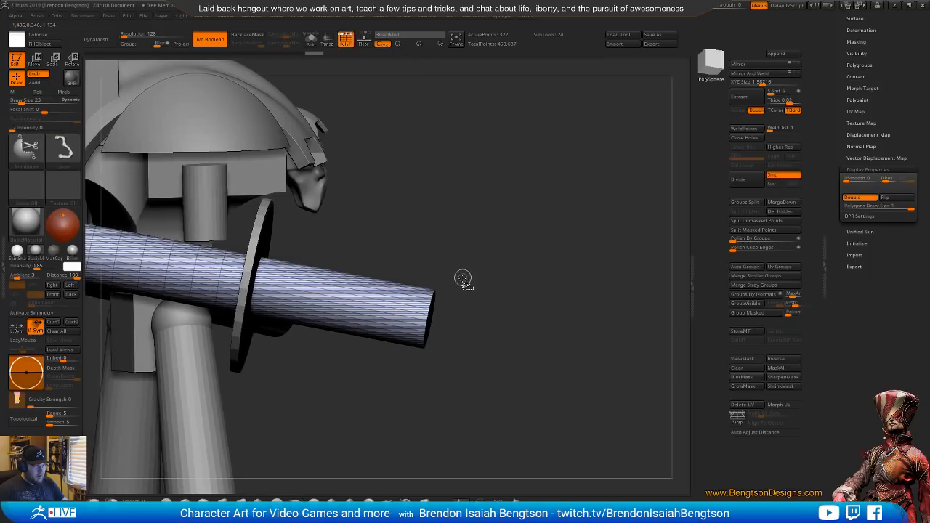
Mask all of the arm cylinder except its front end and scale the end cap down to taper the barrel
{"action": "mouse_move", "coordinate": [485, 277]}
{"action": "left_mouse_down", "text": "ctrl"}
{"action": "mouse_move", "coordinate": [397, 272]}
{"action": "mouse_move", "coordinate": [472, 393]}
{"action": "left_mouse_up", "text": "ctrl"}
{"action": "left_click", "coordinate": [597, 400], "text": "ctrl"}
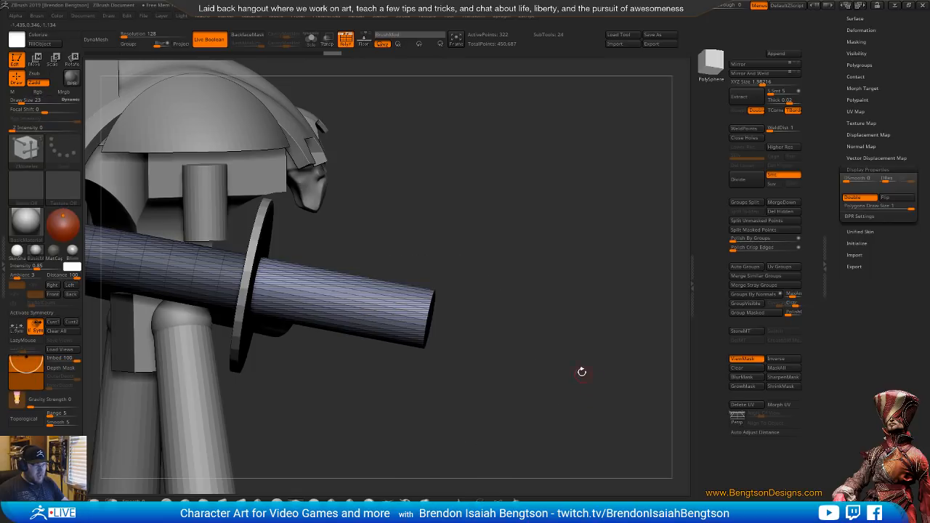
{"action": "left_click_drag", "start_coordinate": [569, 326], "coordinate": [569, 331]}
{"action": "key", "text": "w"}
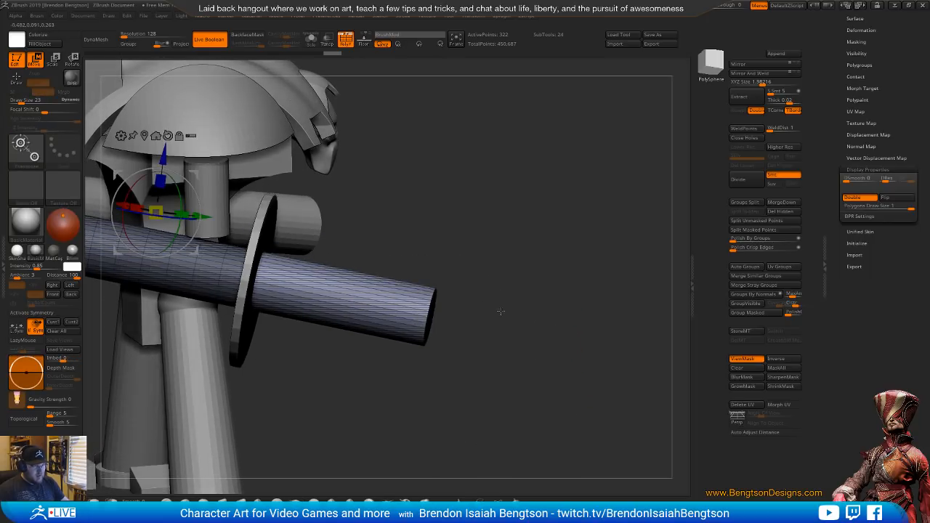
{"action": "left_click_drag", "start_coordinate": [612, 402], "coordinate": [578, 402]}
{"action": "key", "text": "f"}
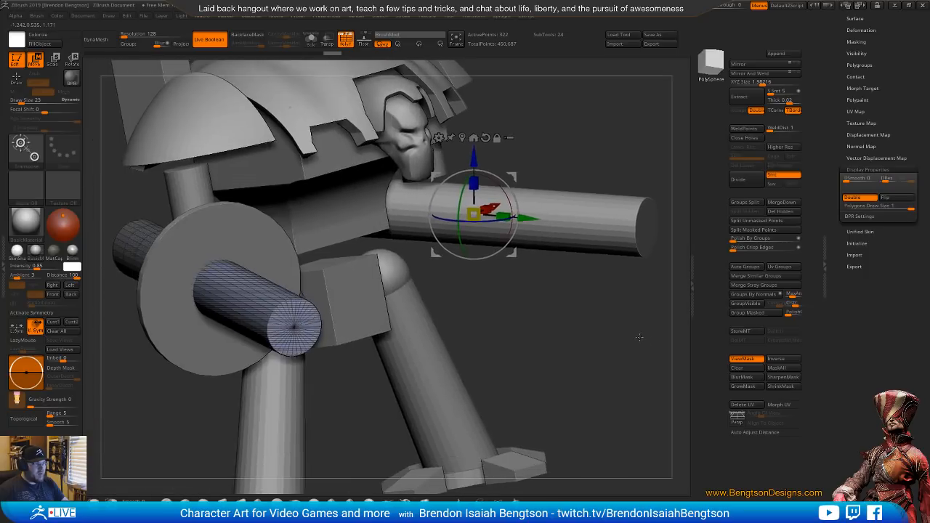
{"action": "left_click", "coordinate": [296, 327]}
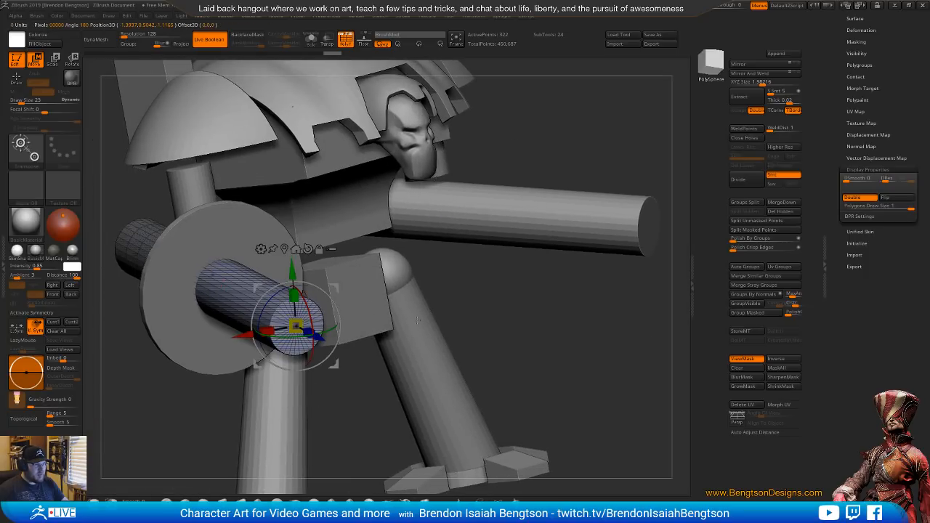
{"action": "left_click_drag", "start_coordinate": [418, 320], "coordinate": [288, 328]}
{"action": "left_click_drag", "start_coordinate": [407, 316], "coordinate": [567, 371]}
{"action": "left_click_drag", "start_coordinate": [541, 255], "coordinate": [576, 274], "text": "alt"}
Insert an edge loop around the barrel just in front of the disc and clear the mask
{"action": "key", "text": "q"}
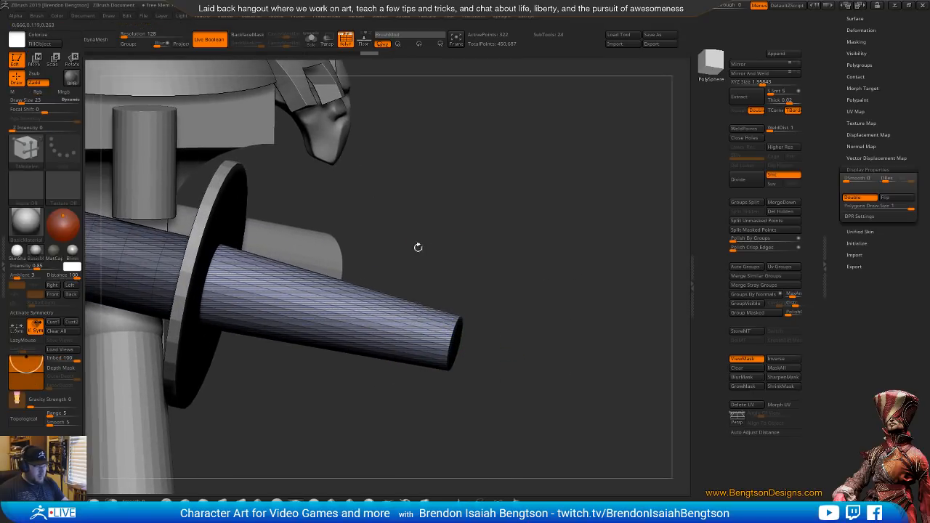
{"action": "left_click", "coordinate": [247, 271]}
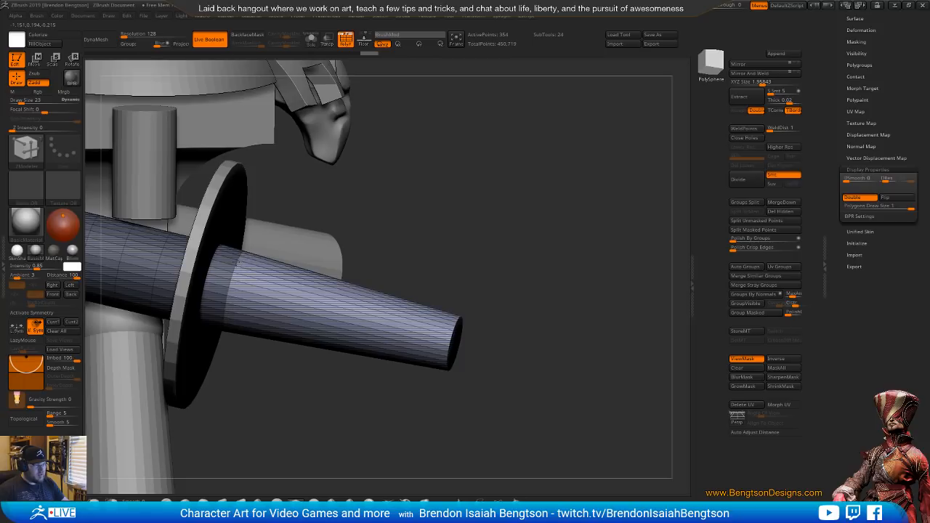
{"action": "key", "text": "ctrl+z"}
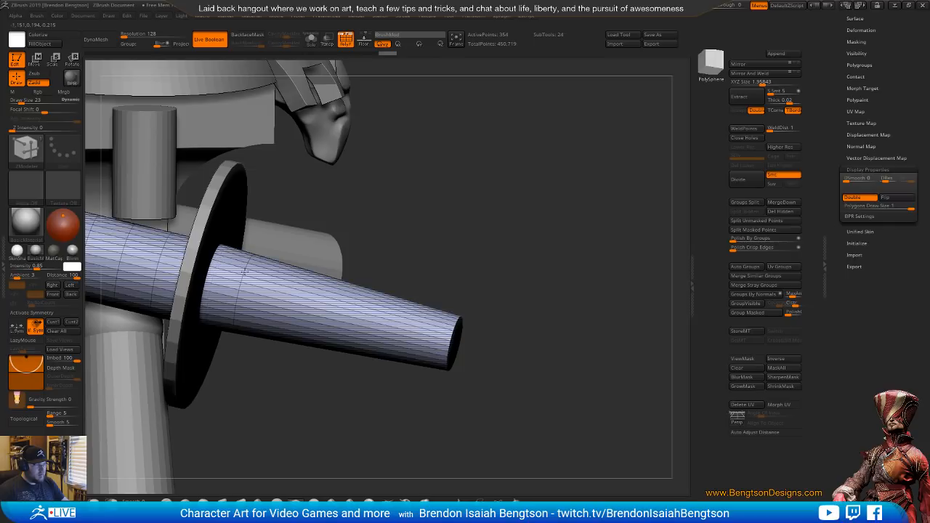
Turn on transparency and slide the new edge loop forward along the barrel using ZModeler's Slide with the EdgeLoop Complete target
{"action": "key", "text": "shift+t"}
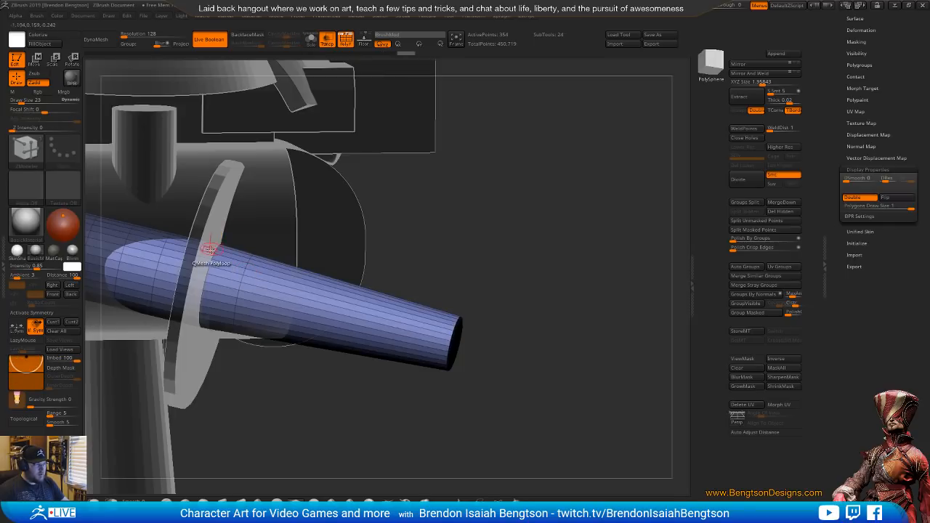
{"action": "key", "text": "space"}
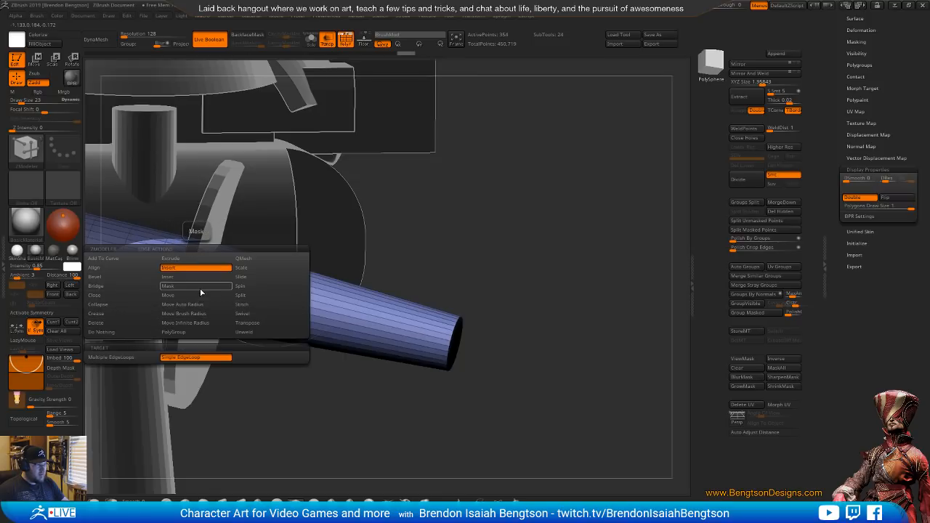
{"action": "left_click", "coordinate": [257, 278]}
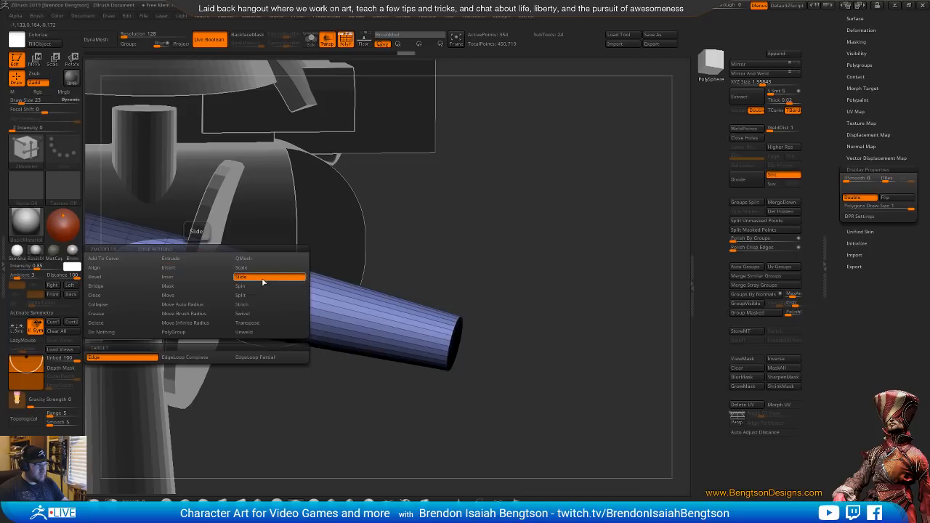
{"action": "left_click", "coordinate": [195, 356]}
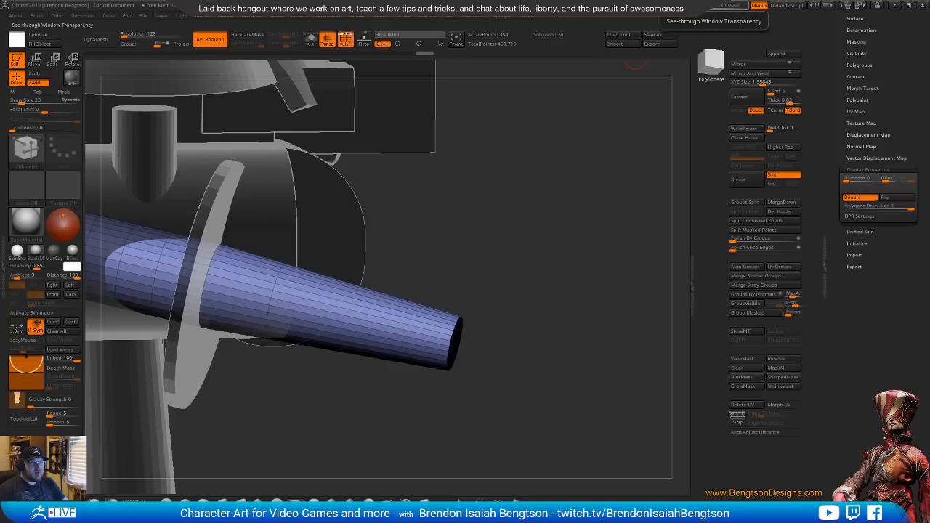
Fade in the Knight Crusader reference photo with see-through at 55 and align the model's side view with it
{"action": "mouse_move", "coordinate": [716, 5]}
{"action": "left_mouse_down"}
{"action": "mouse_move", "coordinate": [735, 5]}
{"action": "mouse_move", "coordinate": [727, 8]}
{"action": "left_mouse_up"}
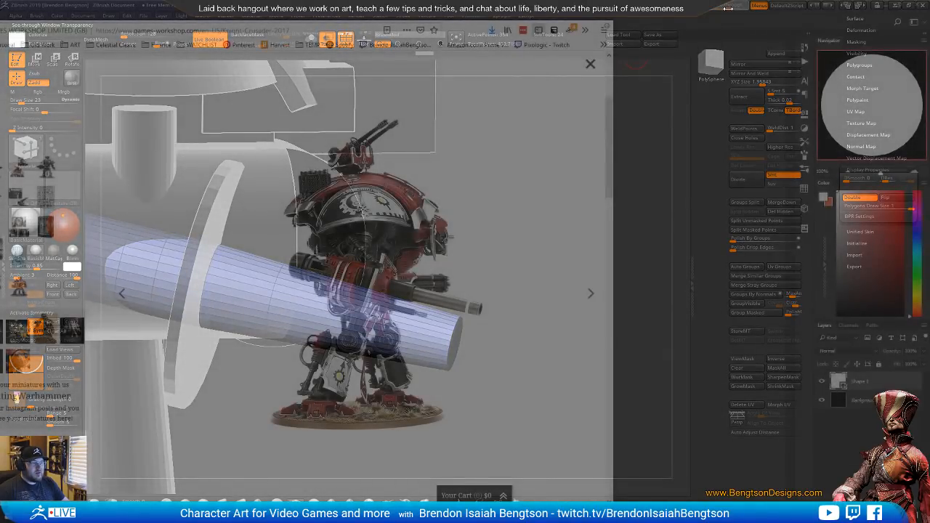
{"action": "left_click_drag", "start_coordinate": [550, 189], "coordinate": [509, 81], "text": "alt"}
{"action": "left_click_drag", "start_coordinate": [444, 207], "coordinate": [533, 240], "text": "alt"}
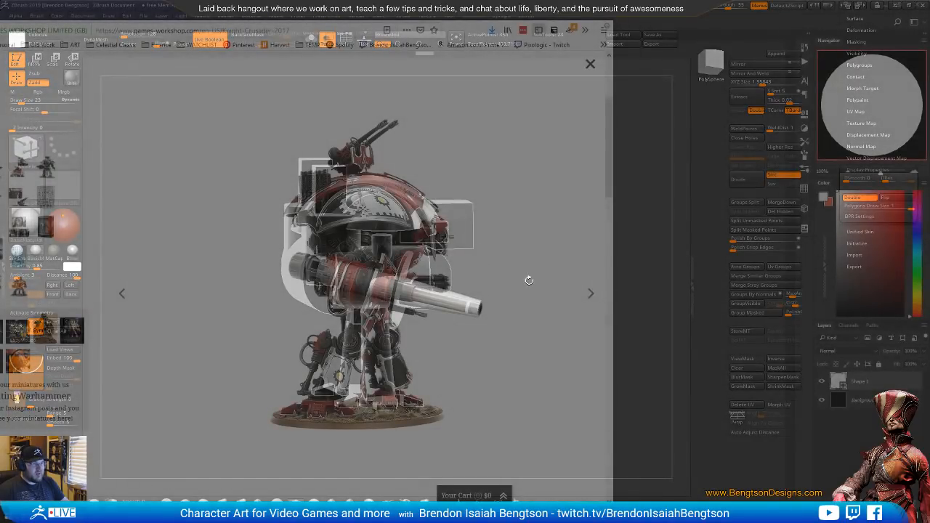
{"action": "left_click_drag", "start_coordinate": [529, 280], "coordinate": [508, 283]}
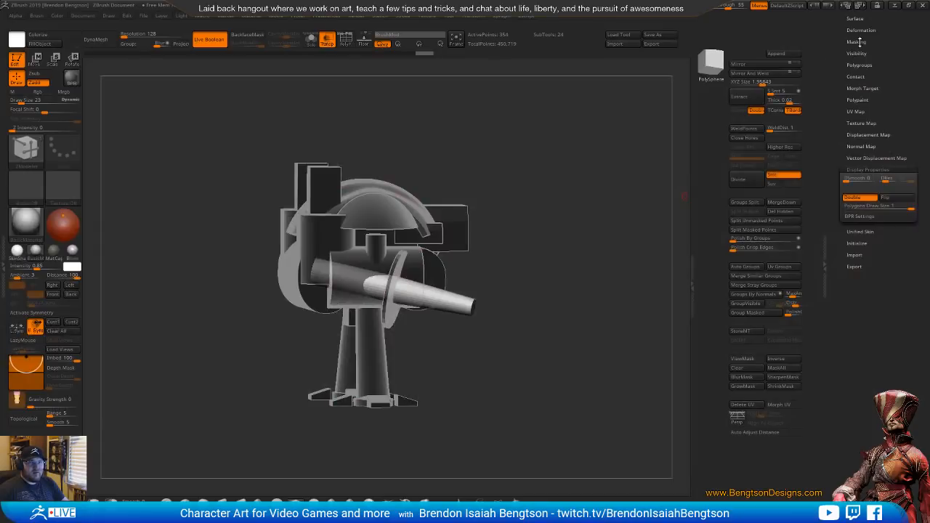
Open the subtool list and look through the model's subtools
{"action": "left_click_drag", "start_coordinate": [861, 43], "coordinate": [869, 177]}
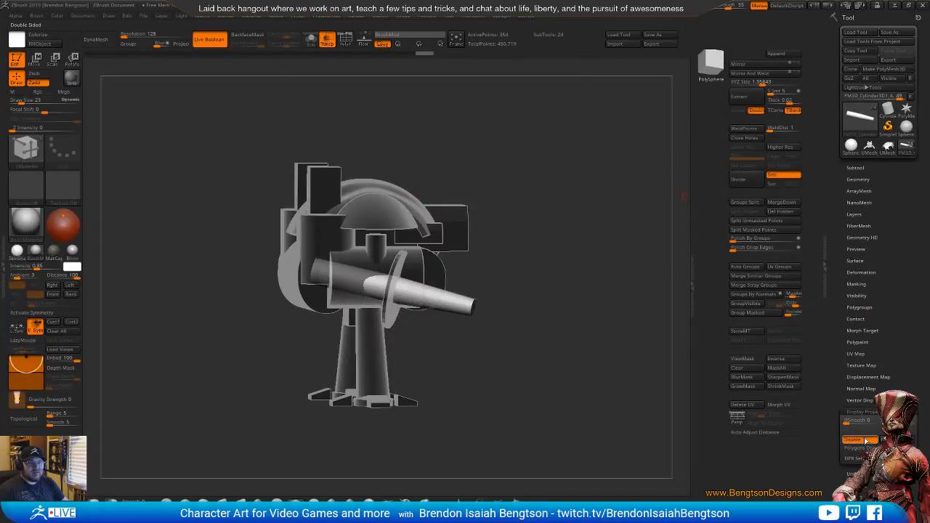
{"action": "left_click", "coordinate": [854, 168]}
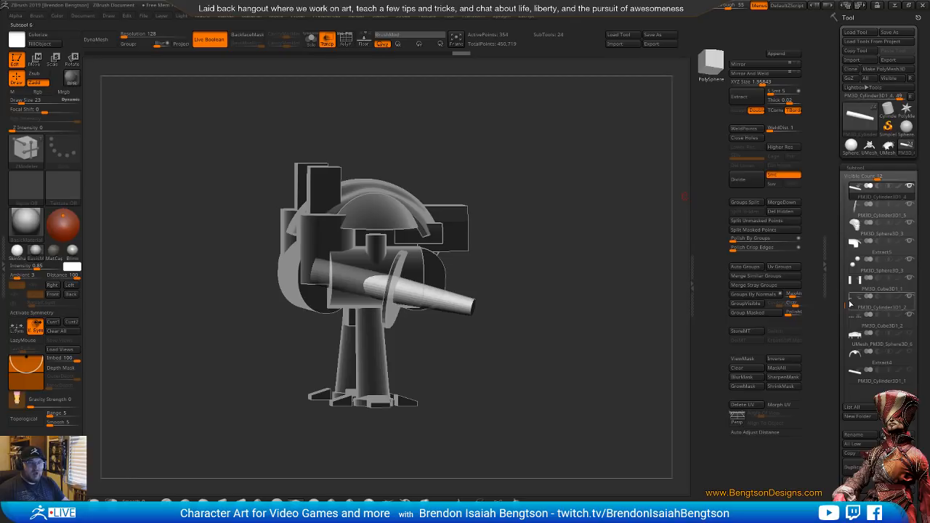
{"action": "left_click_drag", "start_coordinate": [851, 305], "coordinate": [848, 195]}
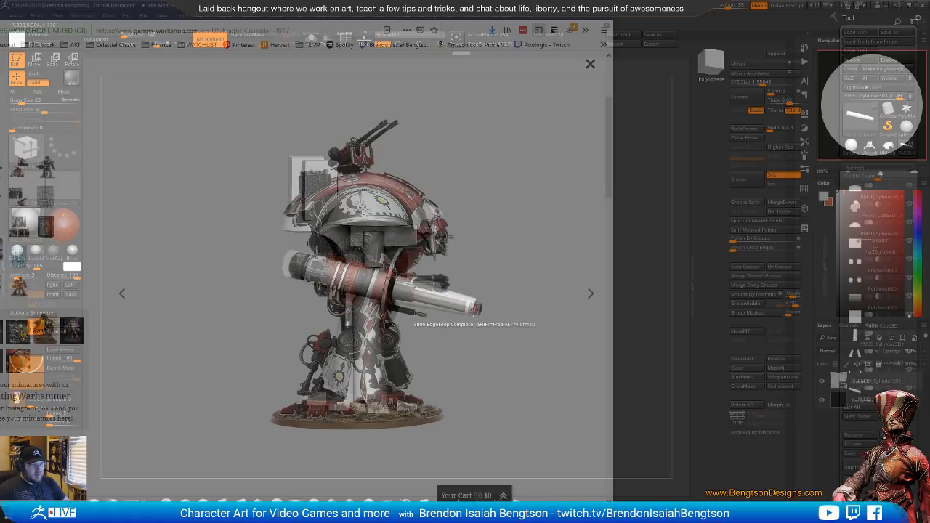
Try to move the arm cylinder forward along its axis against the reference photo, undo it, and remove the overlay
{"action": "left_click_drag", "start_coordinate": [550, 262], "coordinate": [550, 262]}
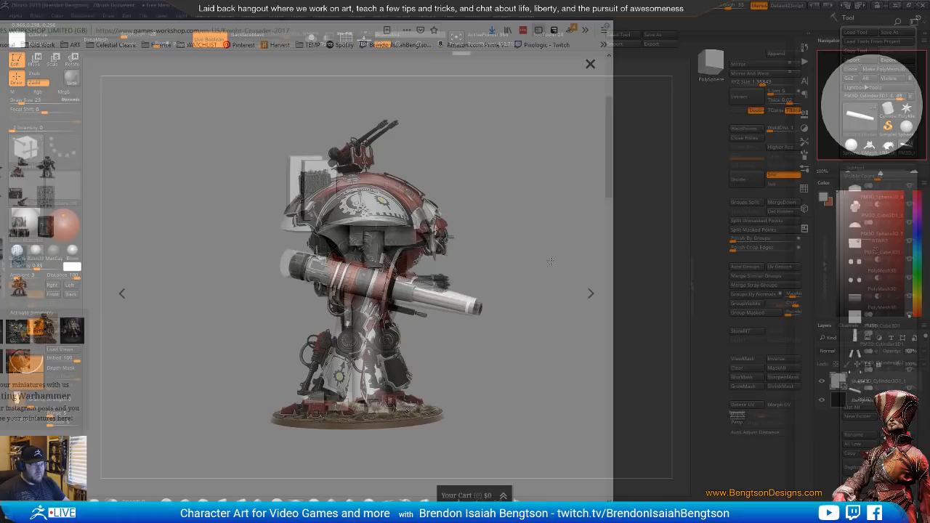
{"action": "key", "text": "w"}
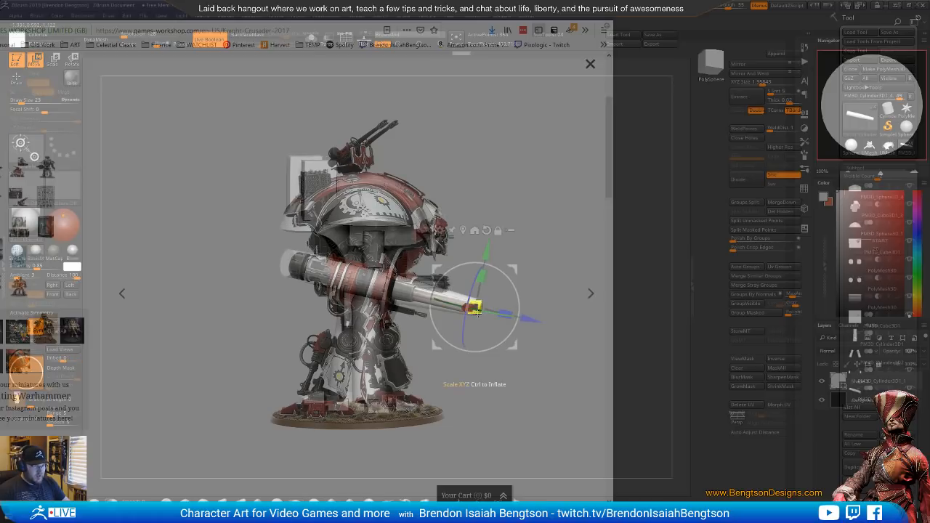
{"action": "left_click_drag", "start_coordinate": [530, 319], "coordinate": [538, 322]}
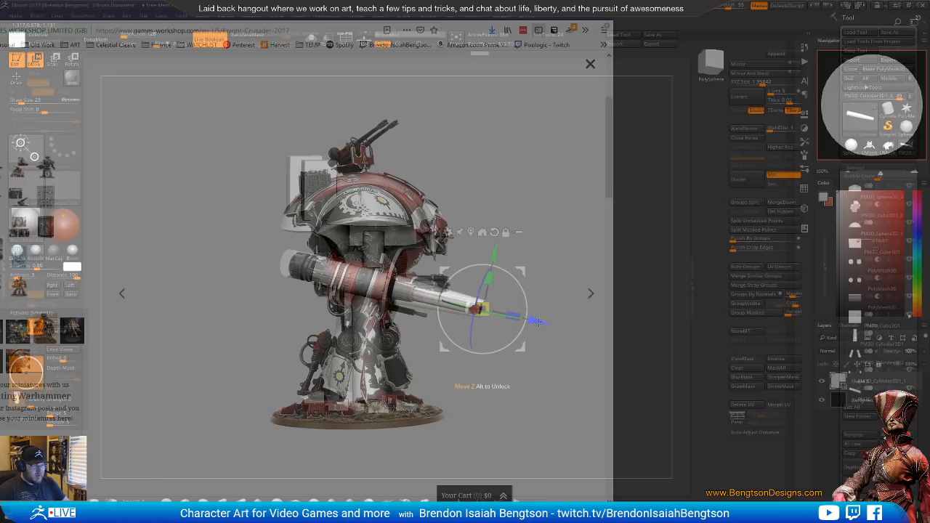
{"action": "key", "text": "ctrl+z"}
{"action": "left_click_drag", "start_coordinate": [718, 5], "coordinate": [681, 5]}
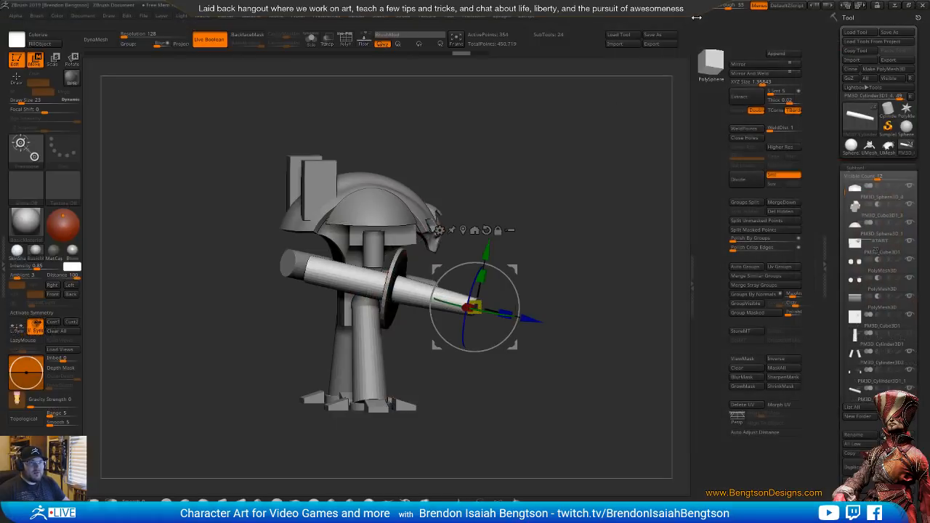
Mask the arm cylinder's rear part, leaving the barrel section in front of the inserted edge loop unmasked
{"action": "left_click_drag", "start_coordinate": [565, 254], "coordinate": [573, 274]}
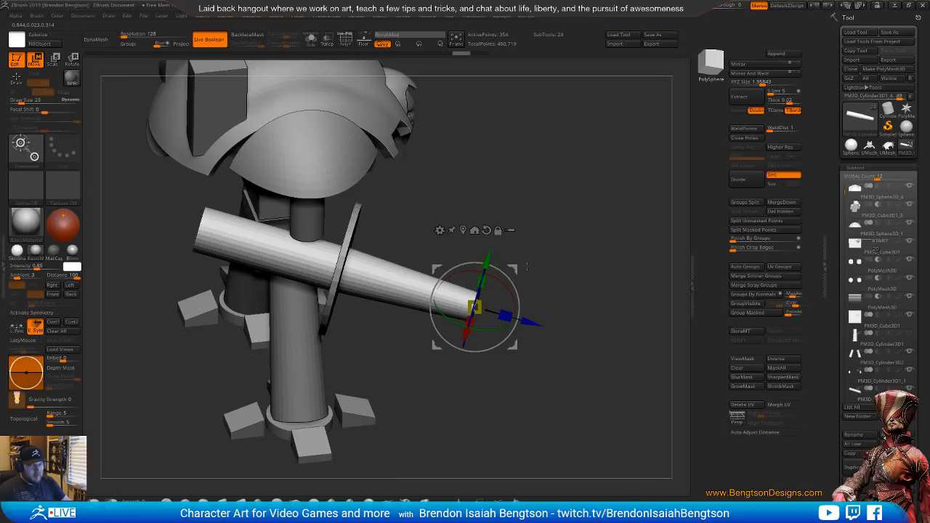
{"action": "key", "text": "q"}
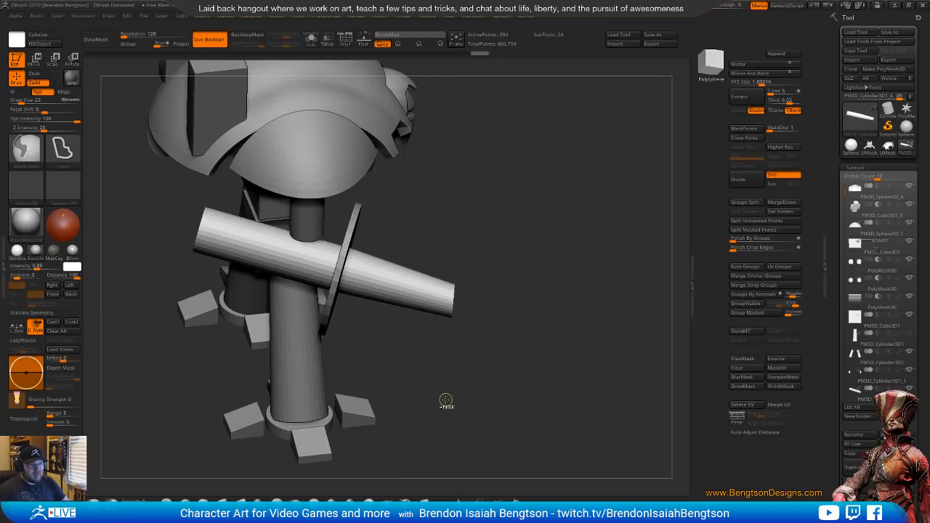
{"action": "key", "text": "ctrl+z"}
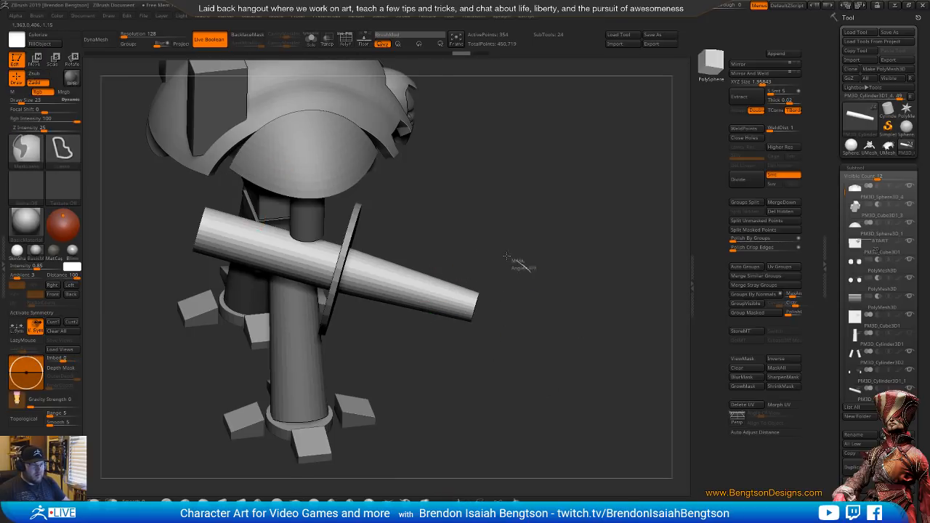
{"action": "mouse_move", "coordinate": [506, 257]}
{"action": "left_mouse_down", "text": "ctrl"}
{"action": "mouse_move", "coordinate": [465, 378]}
{"action": "mouse_move", "coordinate": [525, 279]}
{"action": "left_mouse_up", "text": "ctrl"}
{"action": "key", "text": "w"}
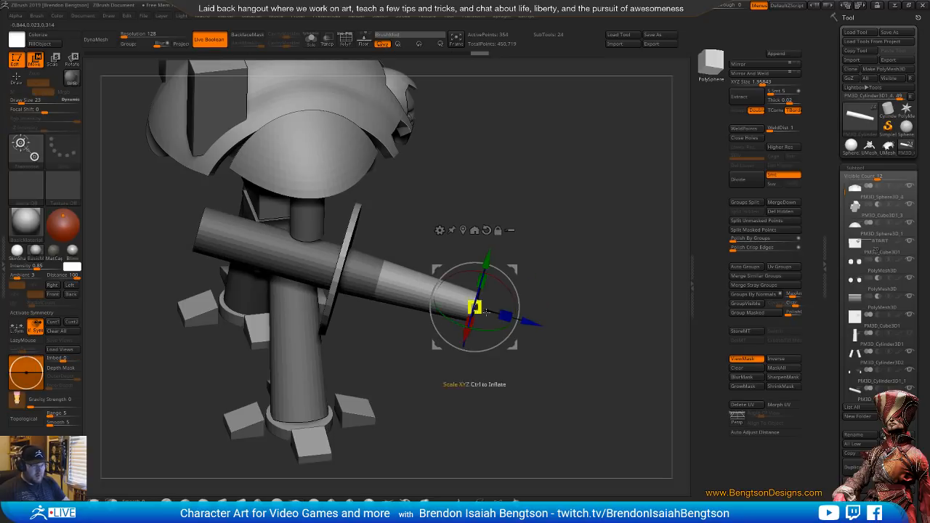
Lengthen the barrel by moving its unmasked front section forward to match the overlaid reference photo, then hide the overlay
{"action": "left_click", "coordinate": [728, 6]}
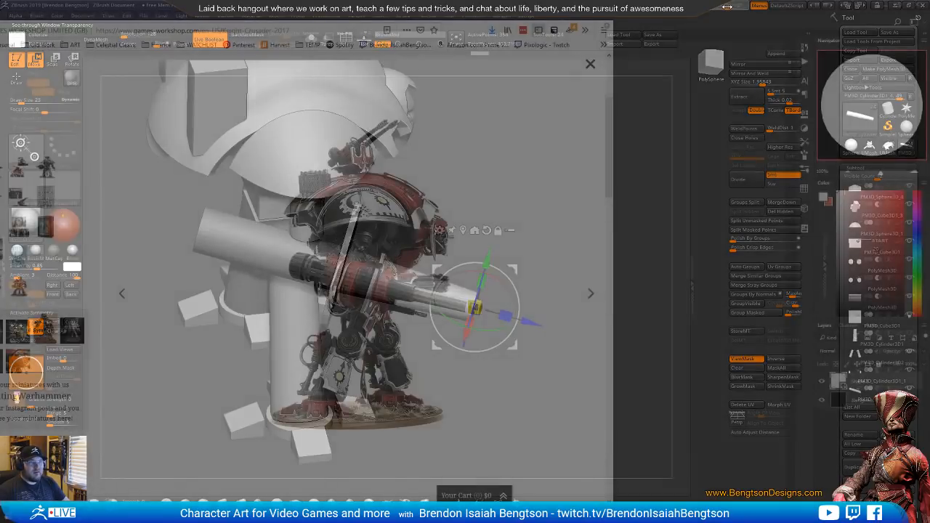
{"action": "left_click_drag", "start_coordinate": [592, 231], "coordinate": [533, 175], "text": "shift"}
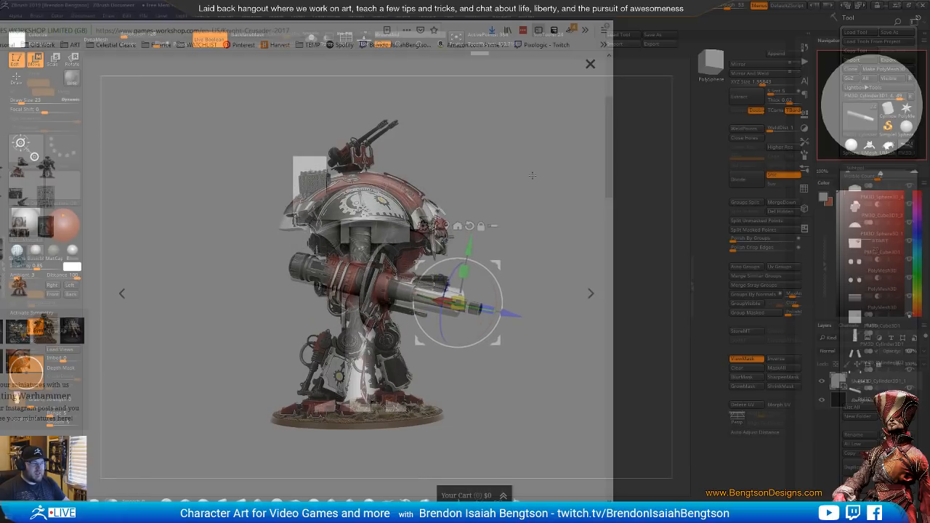
{"action": "left_click_drag", "start_coordinate": [514, 314], "coordinate": [534, 320]}
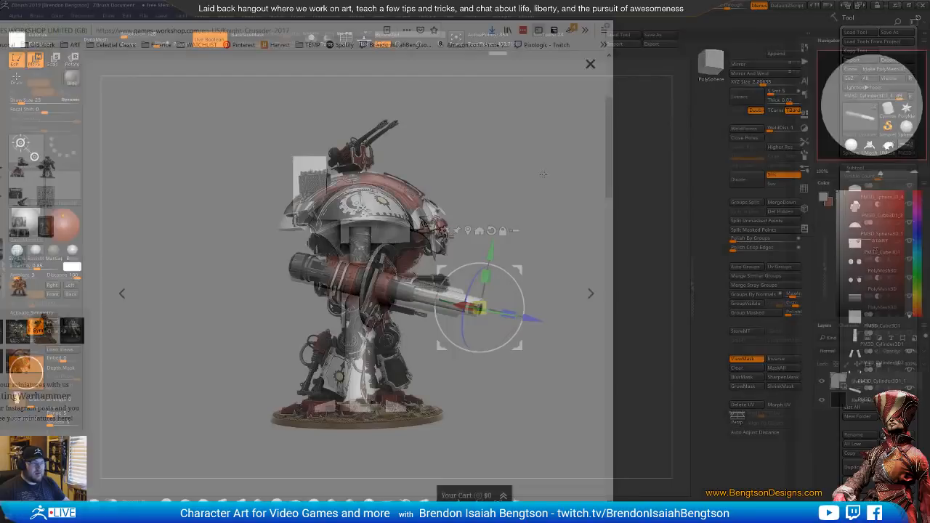
{"action": "left_click_drag", "start_coordinate": [727, 6], "coordinate": [705, 6]}
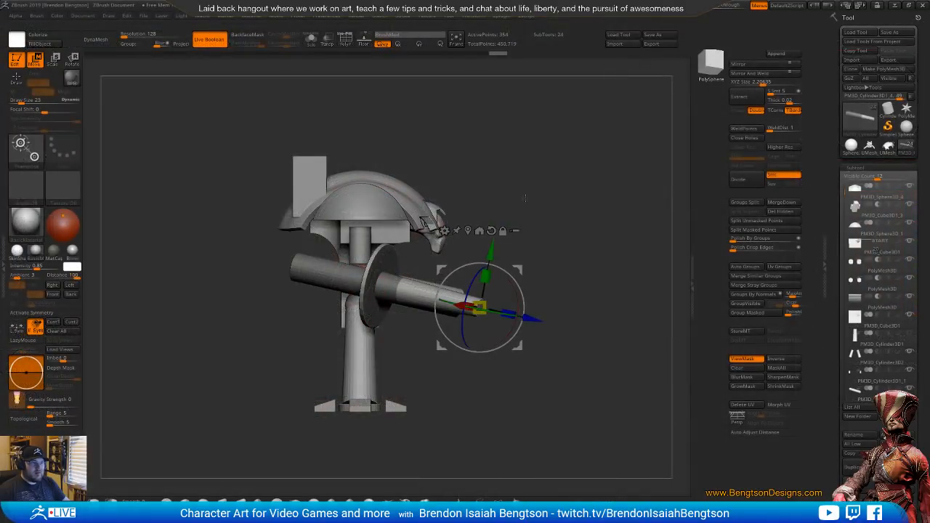
Clear the mask on the arm cylinder and turn on its polyframe wireframe
{"action": "left_click_drag", "start_coordinate": [557, 170], "coordinate": [558, 179], "text": "ctrl"}
{"action": "left_click_drag", "start_coordinate": [559, 179], "coordinate": [553, 250]}
{"action": "key", "text": "shift+f"}
{"action": "left_click_drag", "start_coordinate": [514, 191], "coordinate": [613, 236], "text": "alt"}
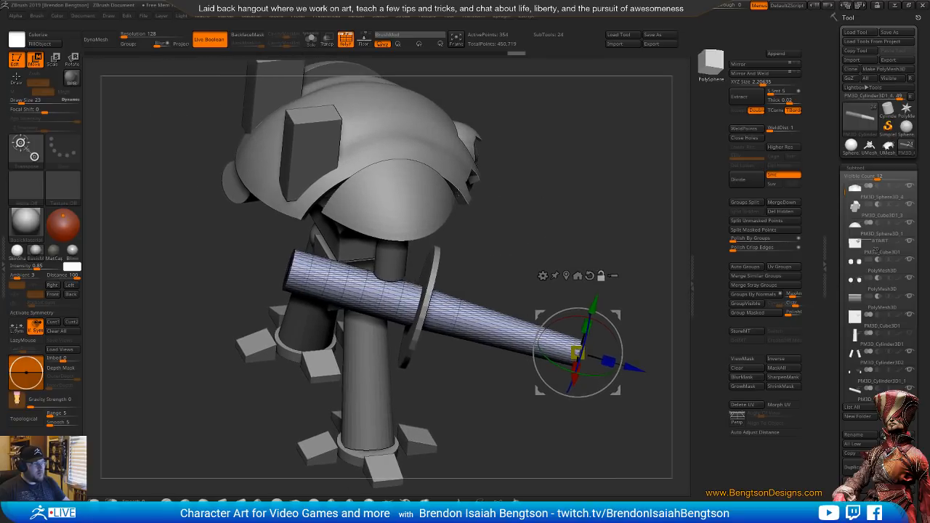
Delete an edge loop from the arm cylinder behind the disc using ZModeler's Delete with the EdgeLoop Complete target
{"action": "key", "text": "b"}
{"action": "key", "text": "z"}
{"action": "key", "text": "m"}
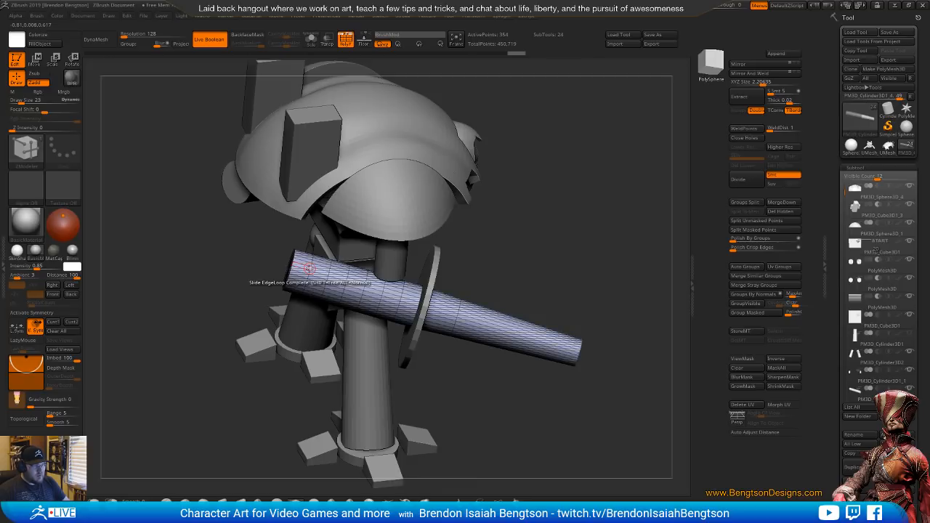
{"action": "key", "text": "space"}
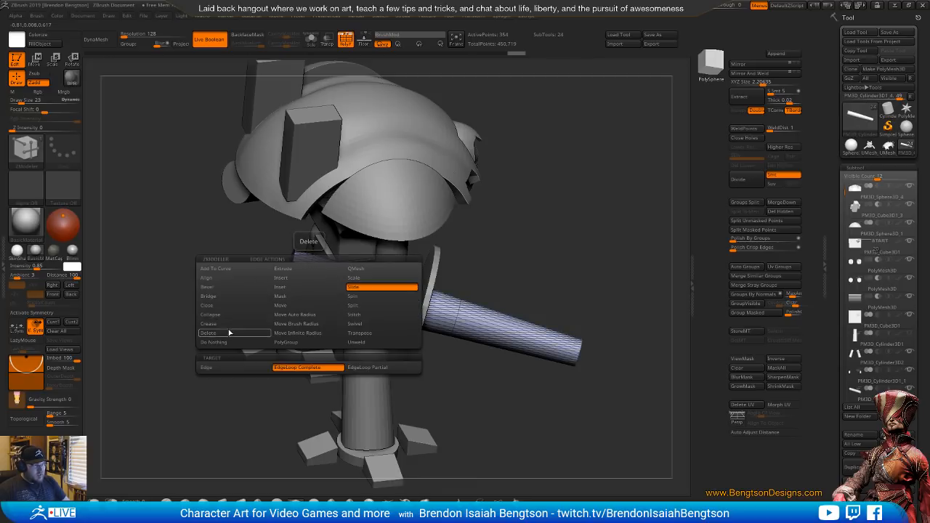
{"action": "left_click", "coordinate": [254, 332]}
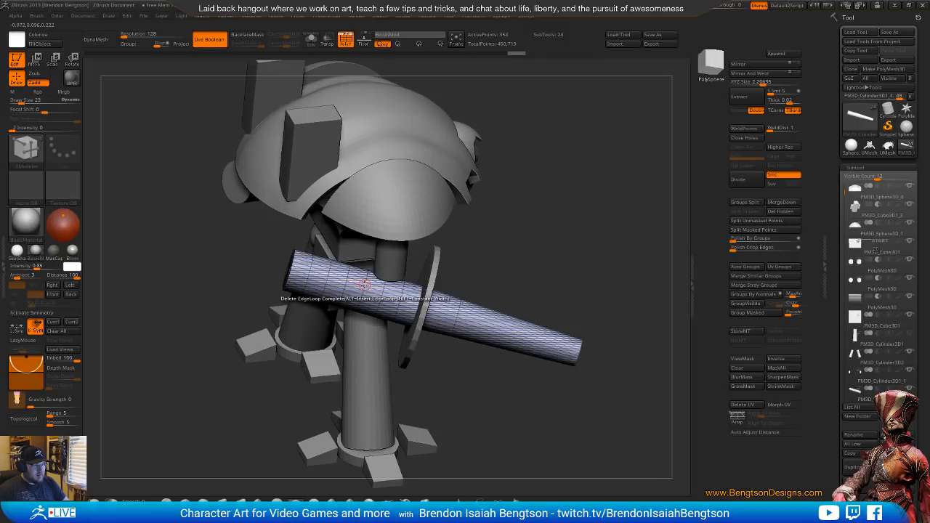
{"action": "left_click", "coordinate": [364, 284]}
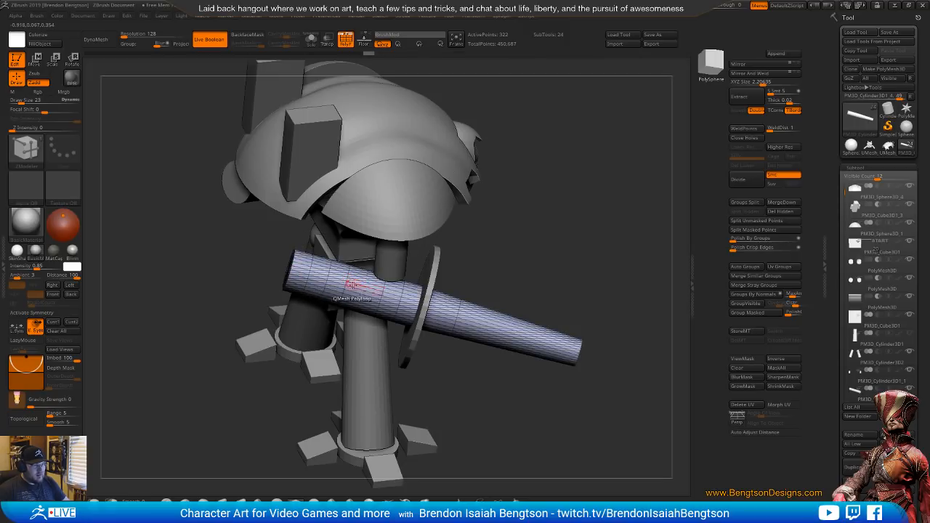
{"action": "right_click_drag", "start_coordinate": [356, 285], "coordinate": [452, 337], "text": "ctrl"}
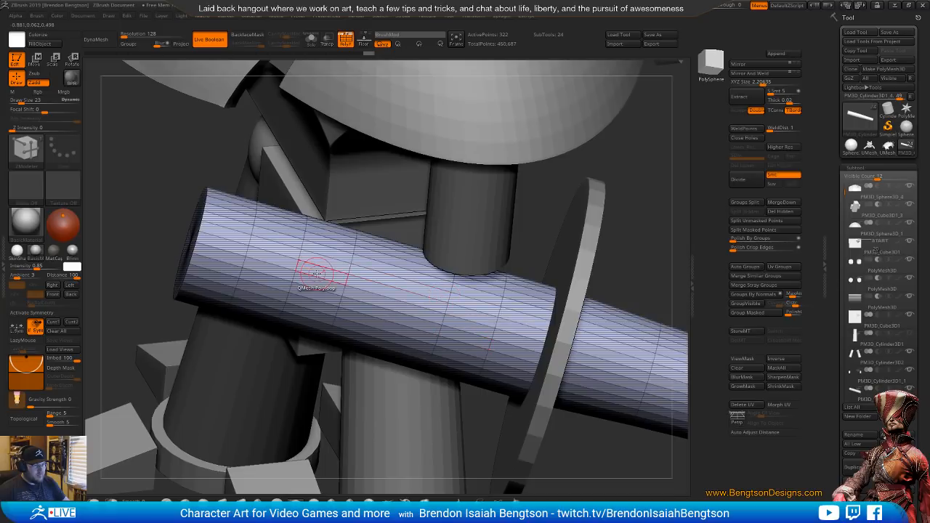
Undo the last edge loop deletion, then delete three edge loops from the arm cylinder's rear section with ZModeler
{"action": "key", "text": "ctrl+z"}
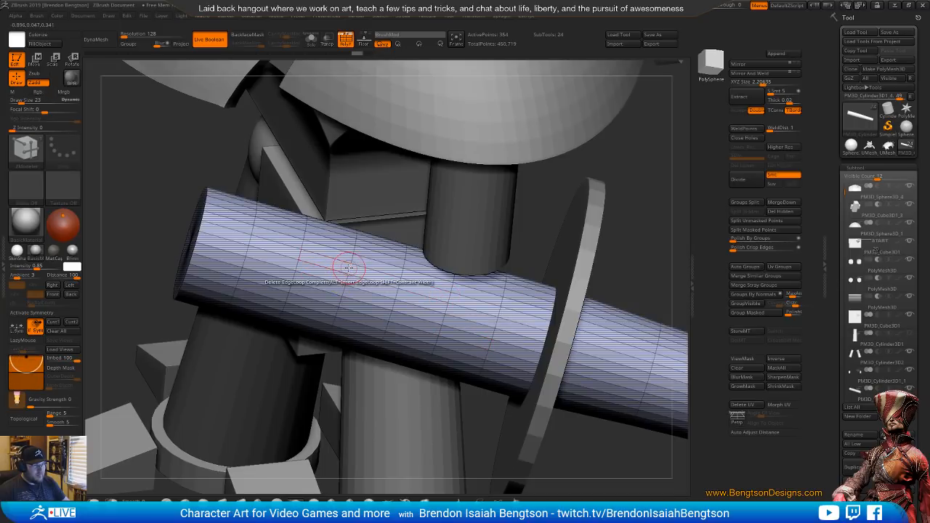
{"action": "left_click", "coordinate": [347, 270]}
{"action": "left_click", "coordinate": [302, 254]}
{"action": "left_click", "coordinate": [251, 237]}
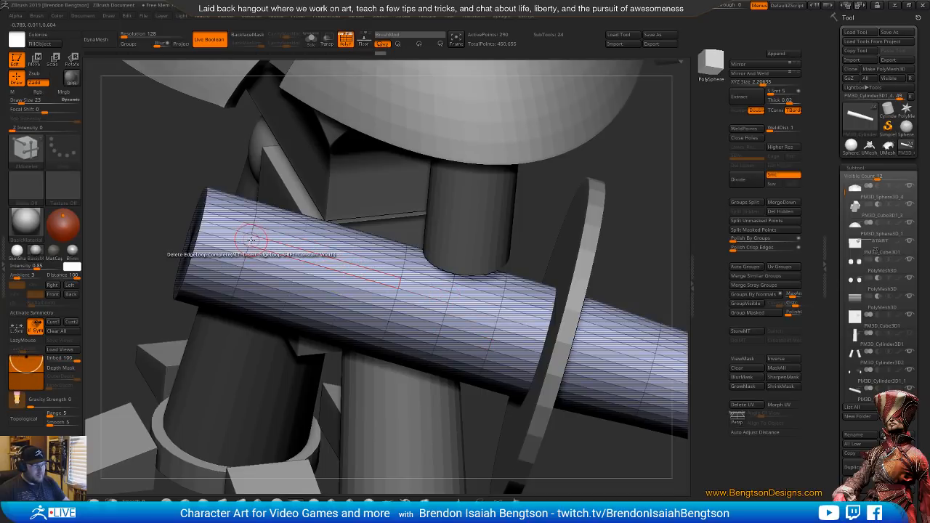
{"action": "left_click", "coordinate": [250, 243]}
Mask the arm cylinder's front part, leaving only its rear end section unmasked
{"action": "mouse_move", "coordinate": [335, 318]}
{"action": "right_mouse_down"}
{"action": "mouse_move", "coordinate": [340, 181]}
{"action": "mouse_move", "coordinate": [319, 265]}
{"action": "right_mouse_up"}
{"action": "right_click_drag", "start_coordinate": [352, 305], "coordinate": [371, 300]}
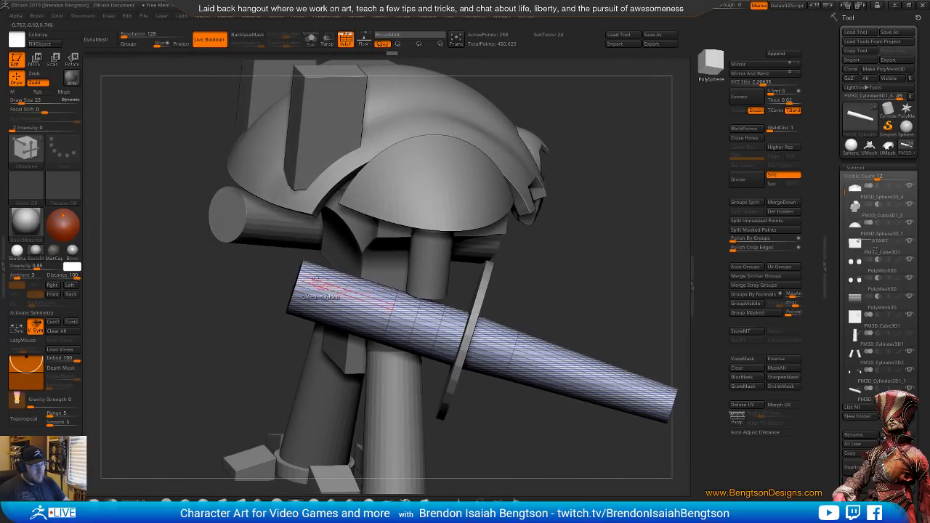
{"action": "mouse_move", "coordinate": [261, 249]}
{"action": "left_mouse_down", "text": "ctrl"}
{"action": "mouse_move", "coordinate": [304, 378]}
{"action": "mouse_move", "coordinate": [325, 248]}
{"action": "left_mouse_up", "text": "ctrl"}
{"action": "left_click", "coordinate": [314, 210], "text": "ctrl"}
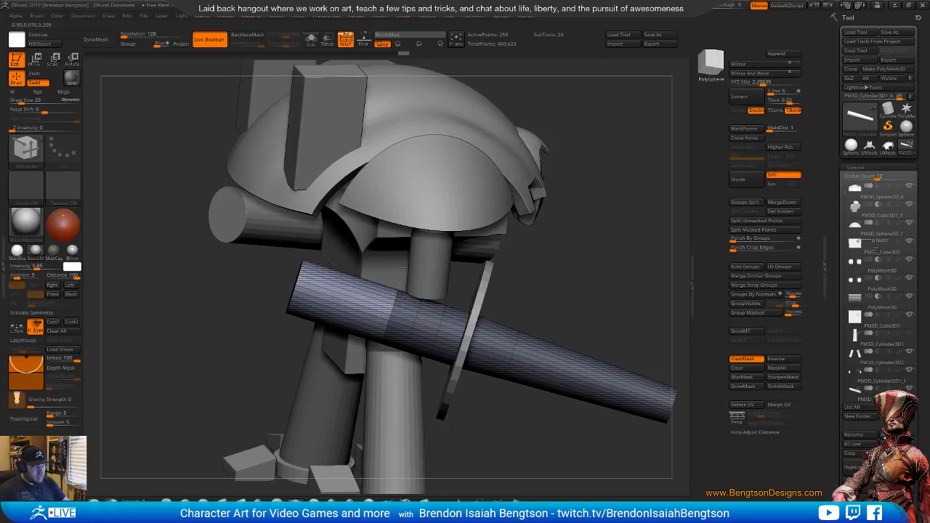
Isolate the arm cylinder and place the transform gizmo at the centre of its rear end cap
{"action": "right_click_drag", "start_coordinate": [398, 293], "coordinate": [398, 200], "text": "ctrl"}
{"action": "key", "text": "s"}
{"action": "right_click_drag", "start_coordinate": [407, 273], "coordinate": [407, 335], "text": "ctrl"}
{"action": "key", "text": "w"}
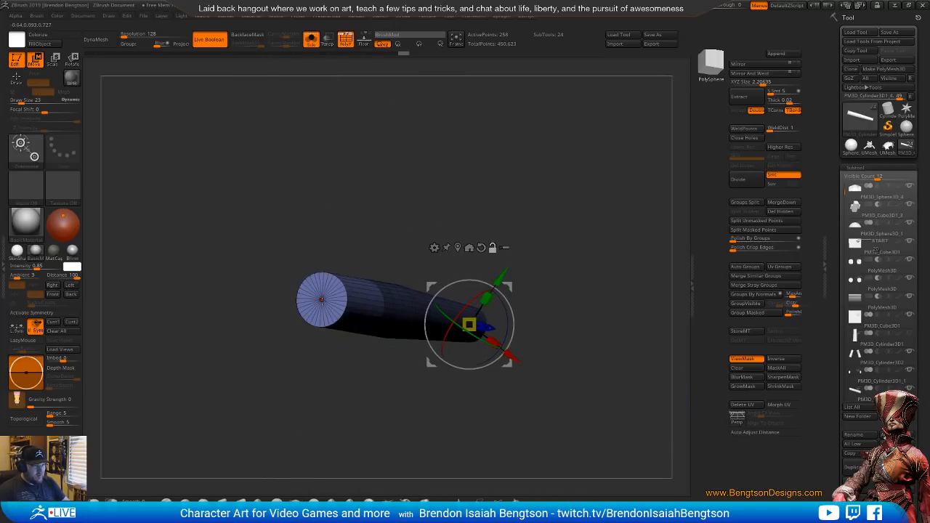
{"action": "left_click", "coordinate": [321, 298], "text": "alt"}
{"action": "right_click_drag", "start_coordinate": [548, 287], "coordinate": [506, 285]}
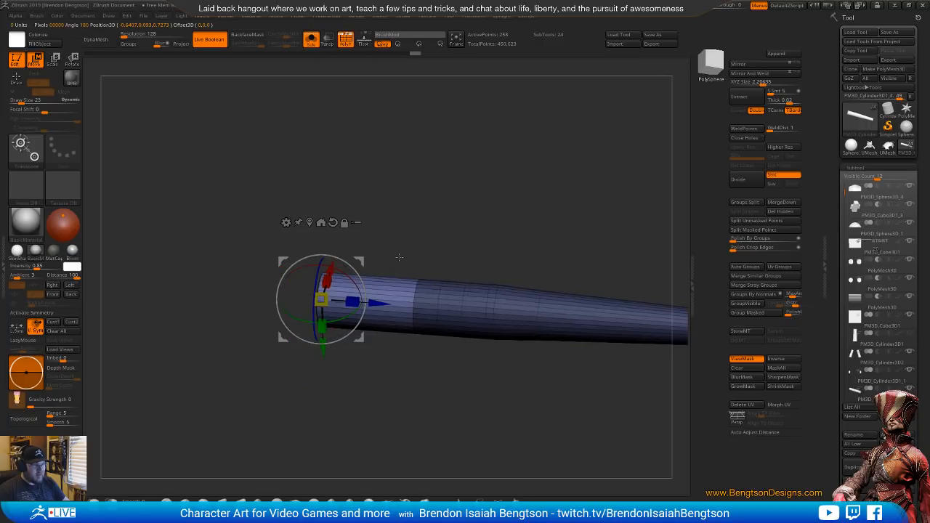
{"action": "right_click_drag", "start_coordinate": [399, 257], "coordinate": [329, 233], "text": "alt"}
{"action": "right_click_drag", "start_coordinate": [503, 243], "coordinate": [491, 227], "text": "ctrl"}
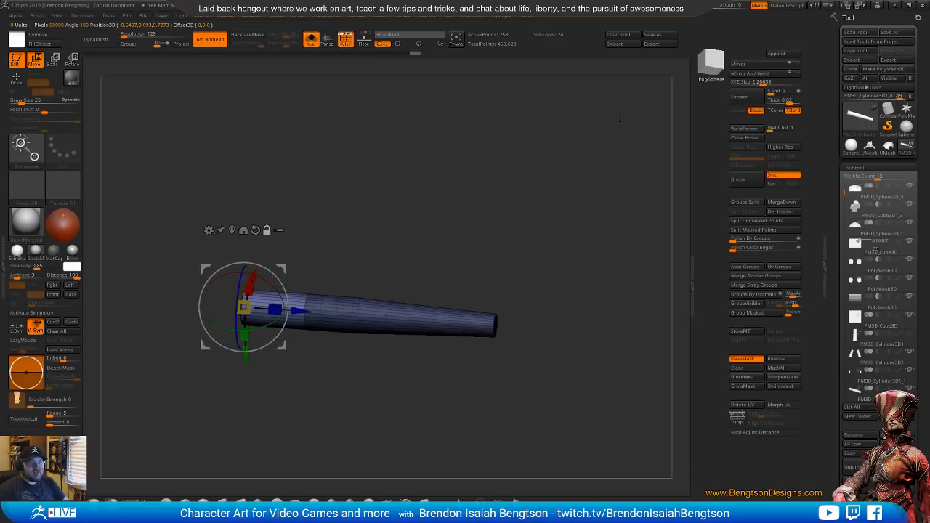
Show the reference photo overlay and move the arm cylinder's unmasked rear end slightly forward to match it
{"action": "left_click_drag", "start_coordinate": [718, 7], "coordinate": [723, 6]}
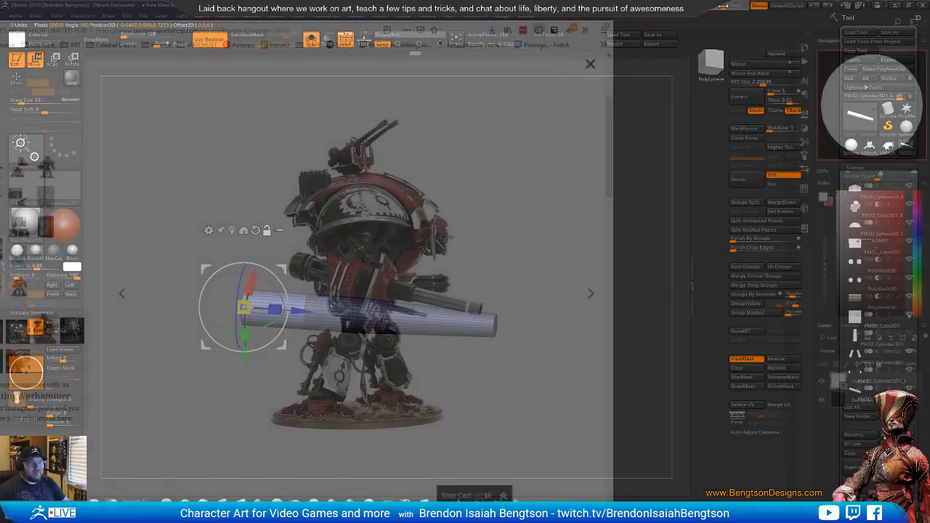
{"action": "key", "text": "ctrl+z"}
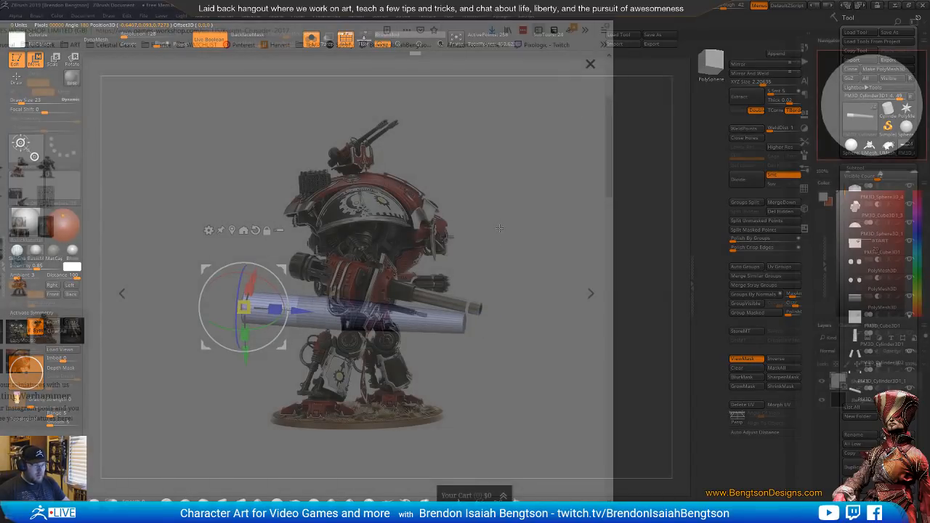
{"action": "left_click_drag", "start_coordinate": [499, 228], "coordinate": [469, 236]}
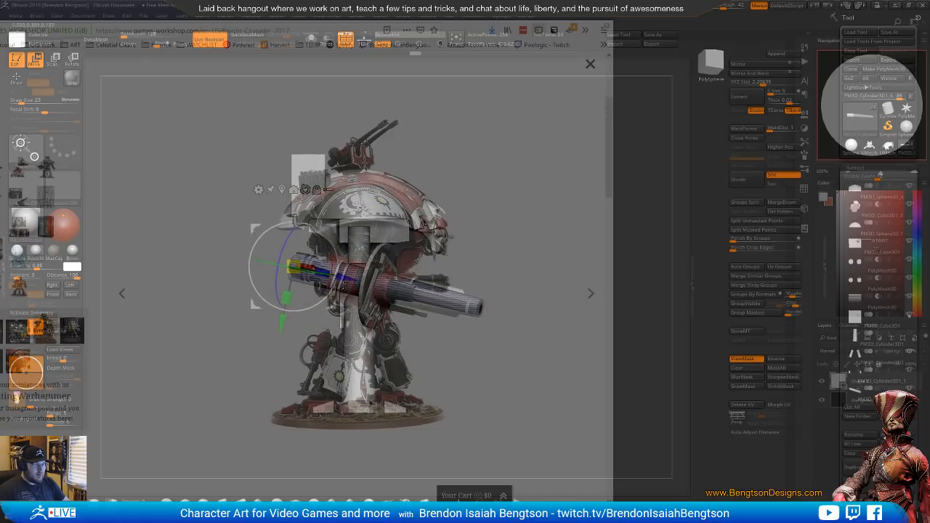
{"action": "mouse_move", "coordinate": [348, 280]}
{"action": "left_mouse_down"}
{"action": "mouse_move", "coordinate": [337, 276]}
{"action": "mouse_move", "coordinate": [350, 277]}
{"action": "left_mouse_up"}
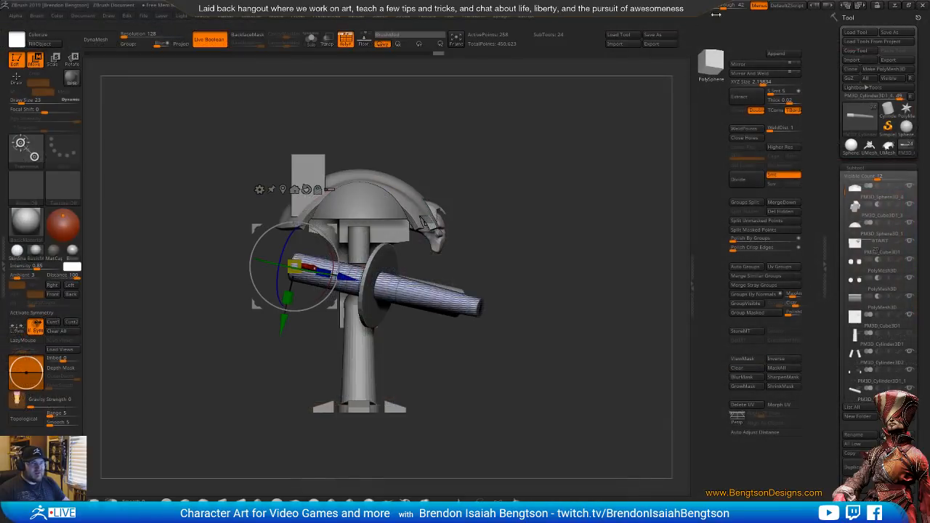
Scale the unmasked arm cylinder down from its rear end, then stretch it along its length with Scale Z
{"action": "left_click_drag", "start_coordinate": [585, 203], "coordinate": [585, 274], "text": "alt"}
{"action": "left_click_drag", "start_coordinate": [293, 266], "coordinate": [280, 263]}
{"action": "left_click_drag", "start_coordinate": [545, 255], "coordinate": [459, 264], "text": "alt"}
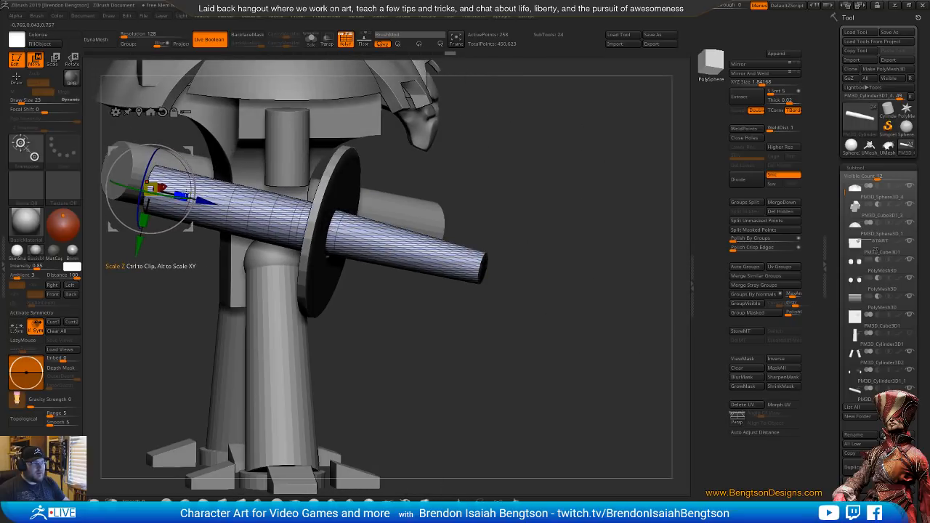
{"action": "left_click_drag", "start_coordinate": [186, 194], "coordinate": [194, 199]}
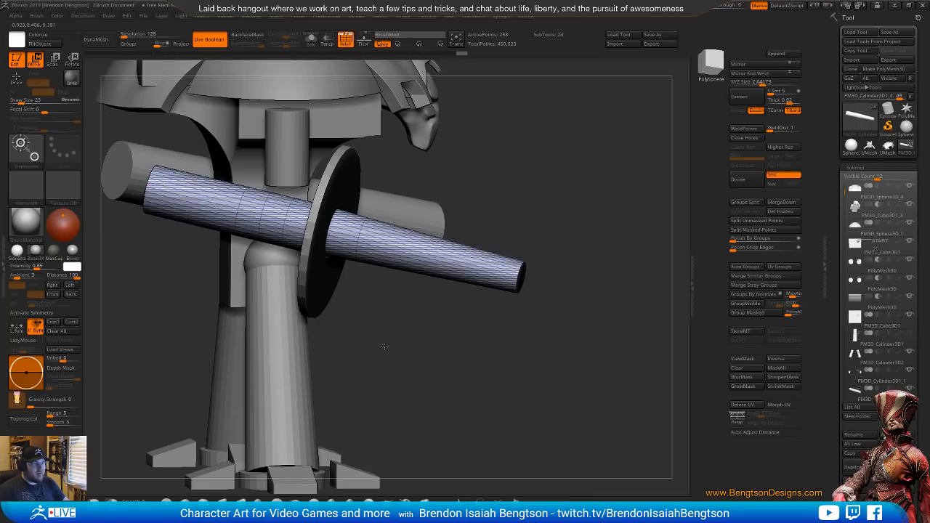
{"action": "left_click_drag", "start_coordinate": [494, 320], "coordinate": [363, 214], "text": "alt"}
{"action": "left_click_drag", "start_coordinate": [364, 214], "coordinate": [424, 291], "text": "alt"}
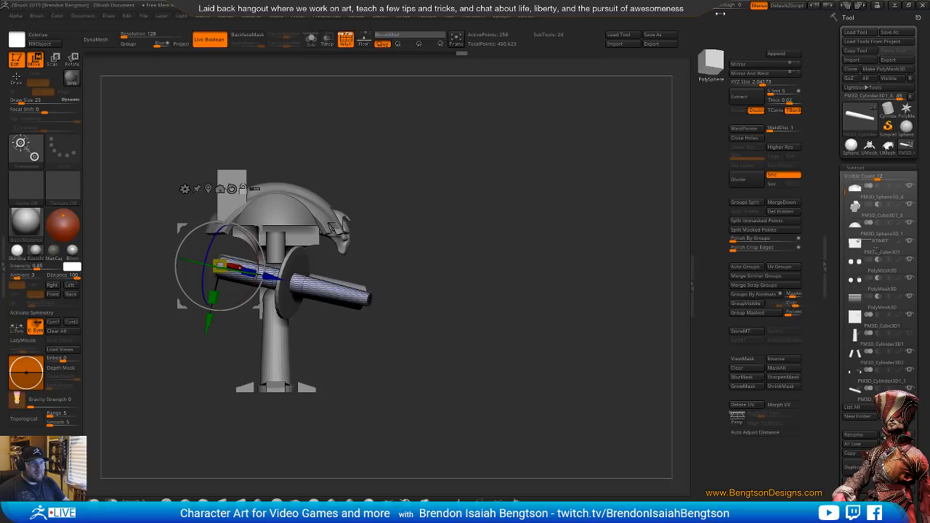
Shift and enlarge the arm cylinder slightly to match the gun in the overlaid reference photo, then hide the overlay
{"action": "left_click_drag", "start_coordinate": [715, 6], "coordinate": [731, 10]}
{"action": "left_click_drag", "start_coordinate": [443, 279], "coordinate": [494, 253], "text": "alt"}
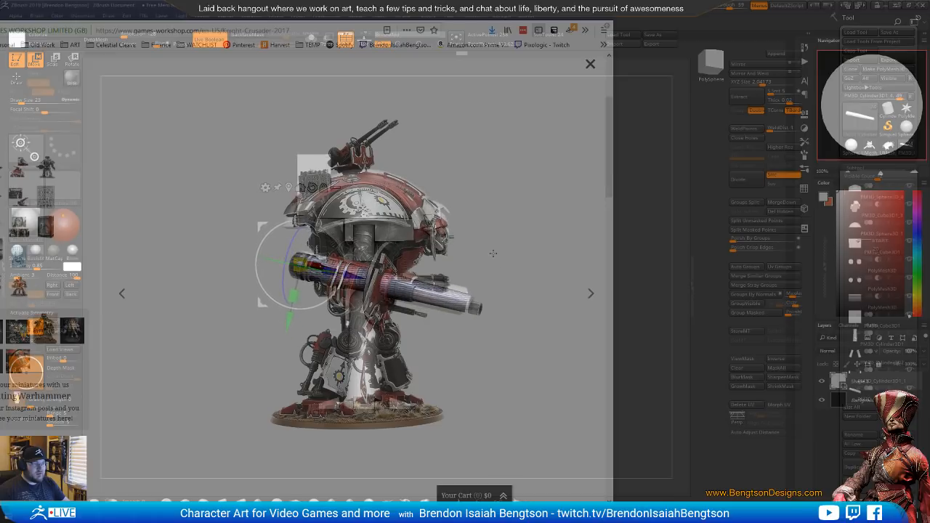
{"action": "left_click_drag", "start_coordinate": [291, 316], "coordinate": [285, 315]}
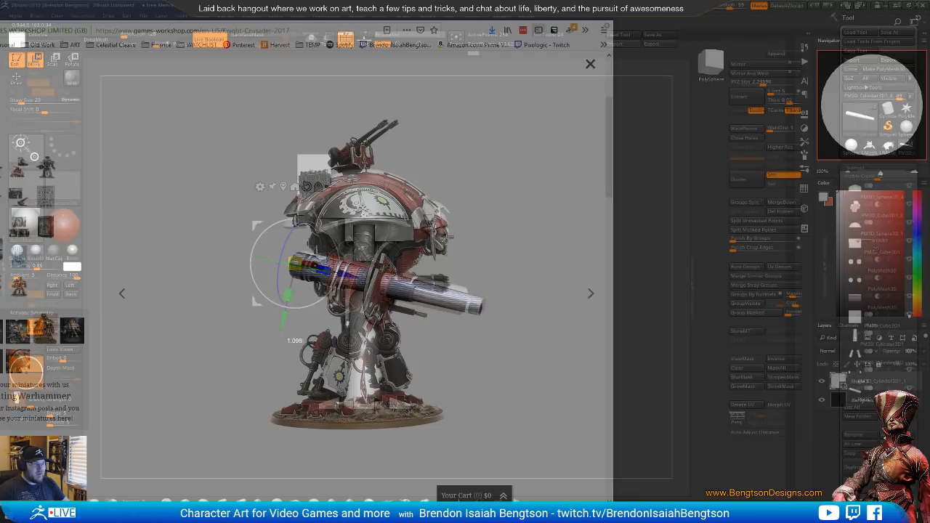
{"action": "left_click_drag", "start_coordinate": [731, 6], "coordinate": [703, 6]}
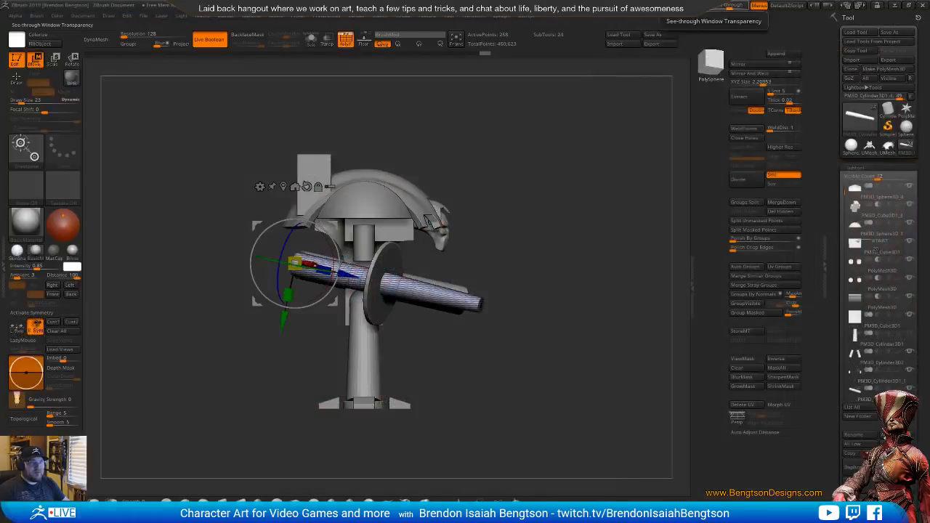
Recheck the gun against the reference, then slide the edge loop ahead of the disc toward the muzzle using ZModeler's Slide on EdgeLoop Complete
{"action": "left_click_drag", "start_coordinate": [558, 274], "coordinate": [610, 253]}
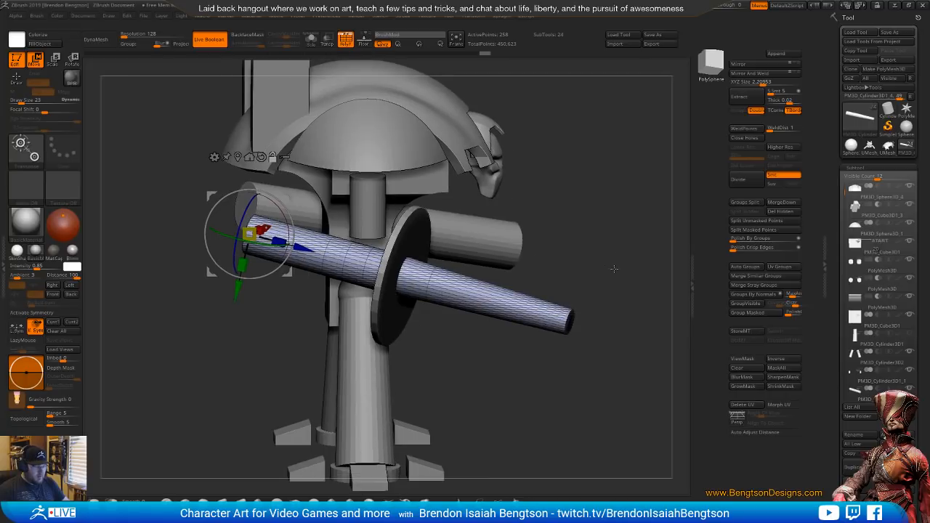
{"action": "key", "text": "q"}
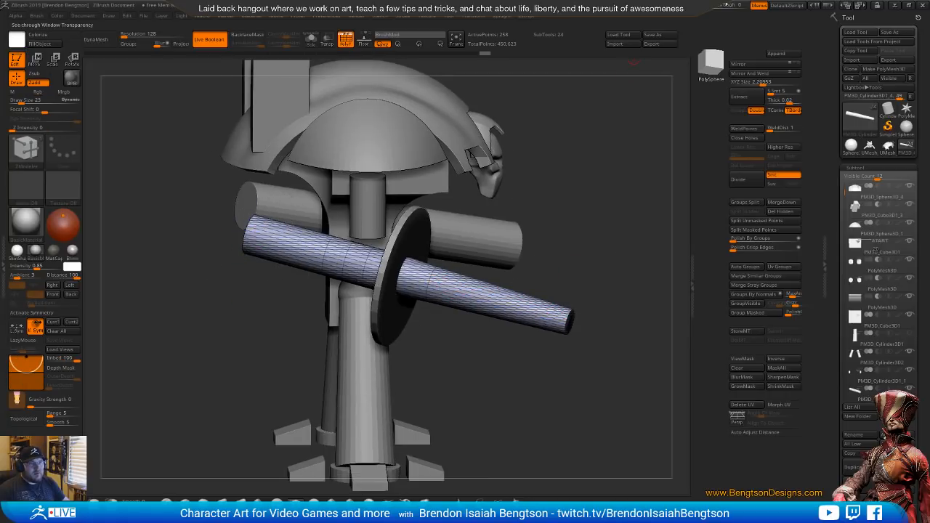
{"action": "left_click_drag", "start_coordinate": [726, 5], "coordinate": [737, 9]}
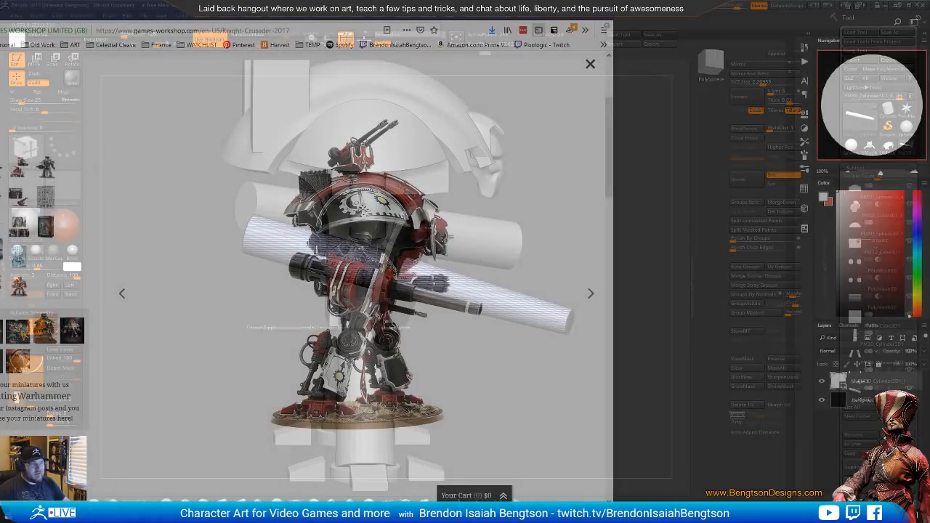
{"action": "left_click_drag", "start_coordinate": [737, 7], "coordinate": [713, 7]}
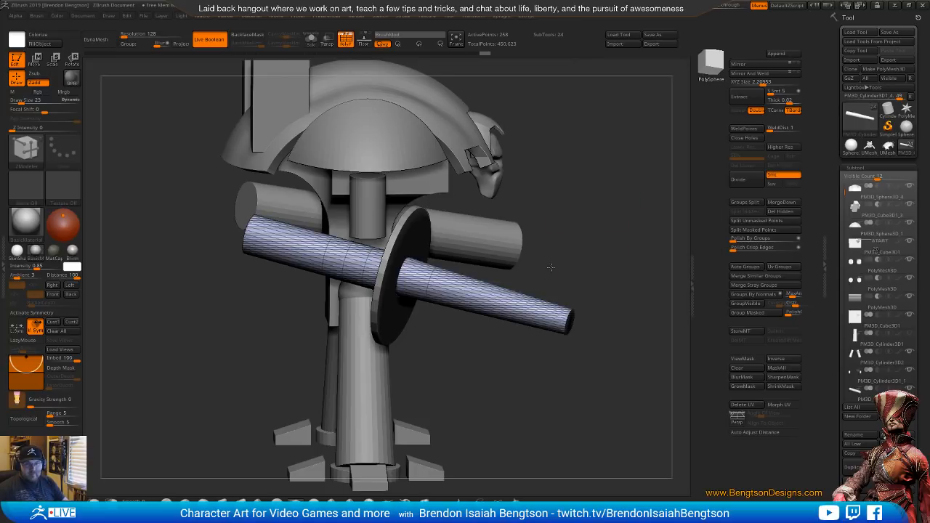
{"action": "left_click_drag", "start_coordinate": [550, 268], "coordinate": [550, 284]}
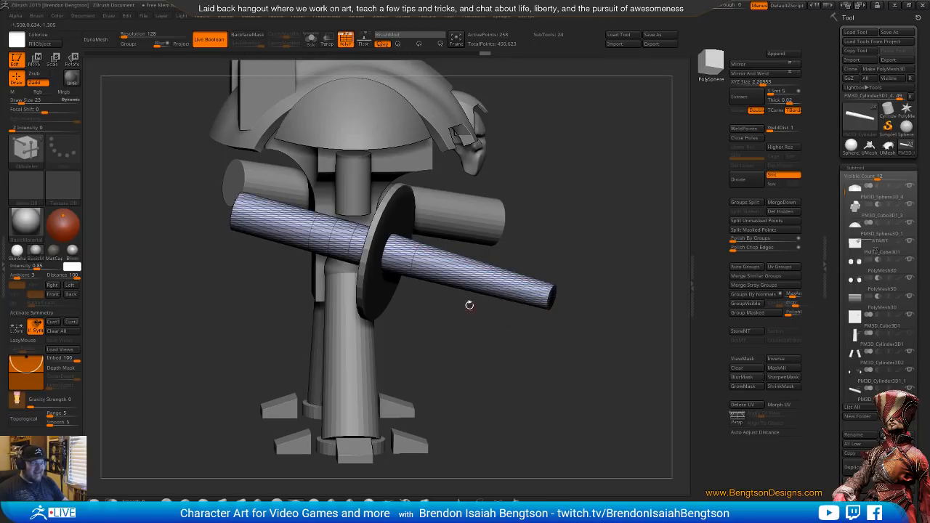
{"action": "left_click_drag", "start_coordinate": [470, 305], "coordinate": [462, 326]}
{"action": "left_click_drag", "start_coordinate": [483, 286], "coordinate": [411, 294], "text": "alt"}
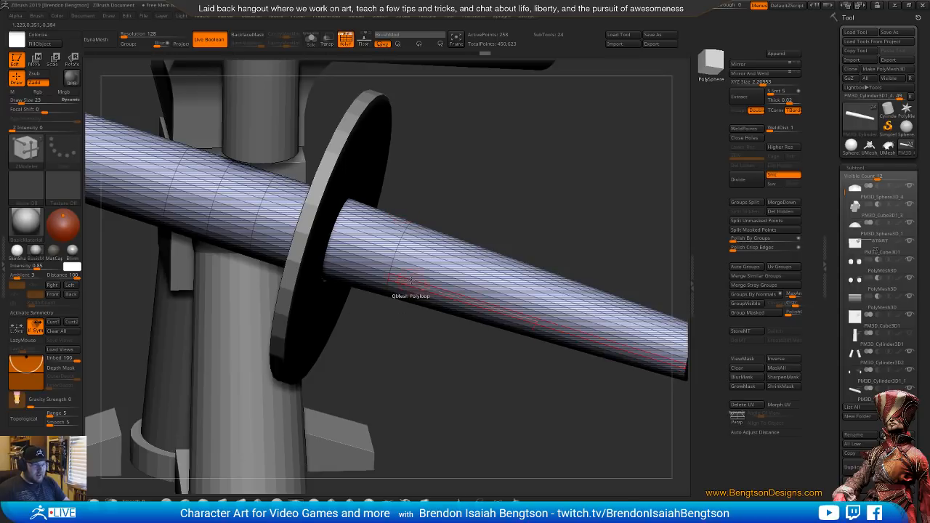
{"action": "key", "text": "space"}
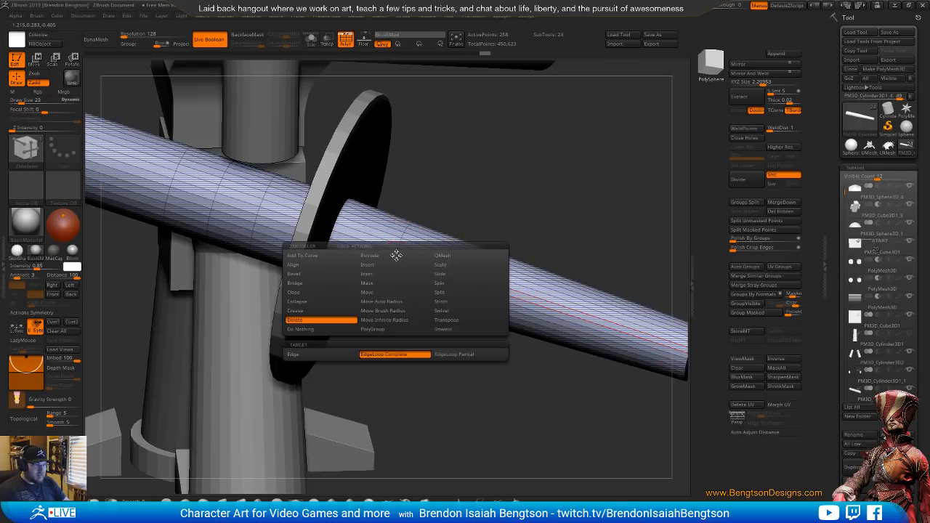
{"action": "left_click", "coordinate": [440, 273]}
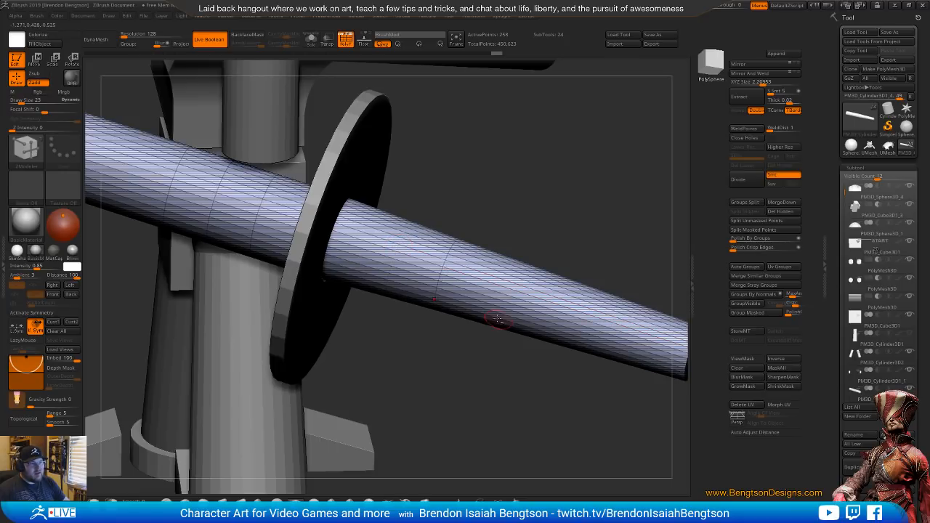
{"action": "right_click_drag", "start_coordinate": [497, 320], "coordinate": [494, 298], "text": "ctrl"}
Set ZModeler's polygon action to QMesh with the Polyloop target
{"action": "right_click_drag", "start_coordinate": [420, 265], "coordinate": [396, 320], "text": "alt"}
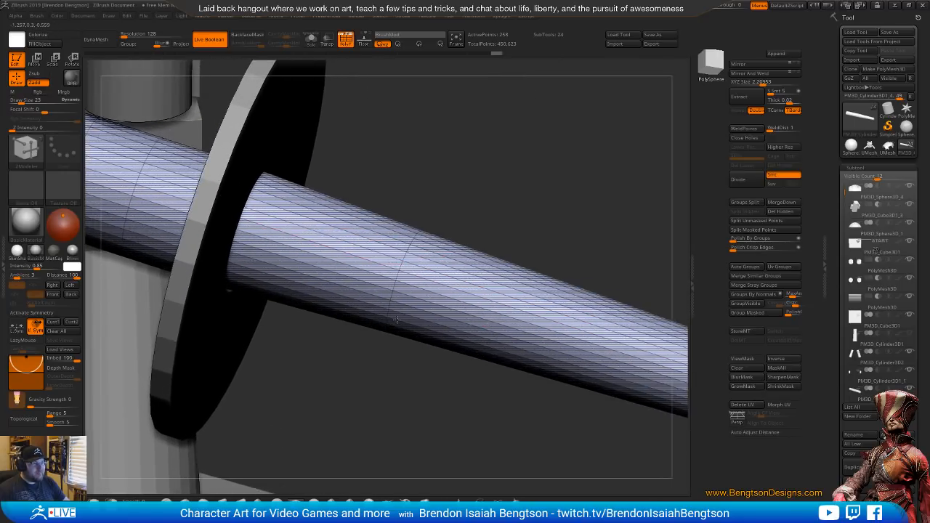
{"action": "key", "text": "space"}
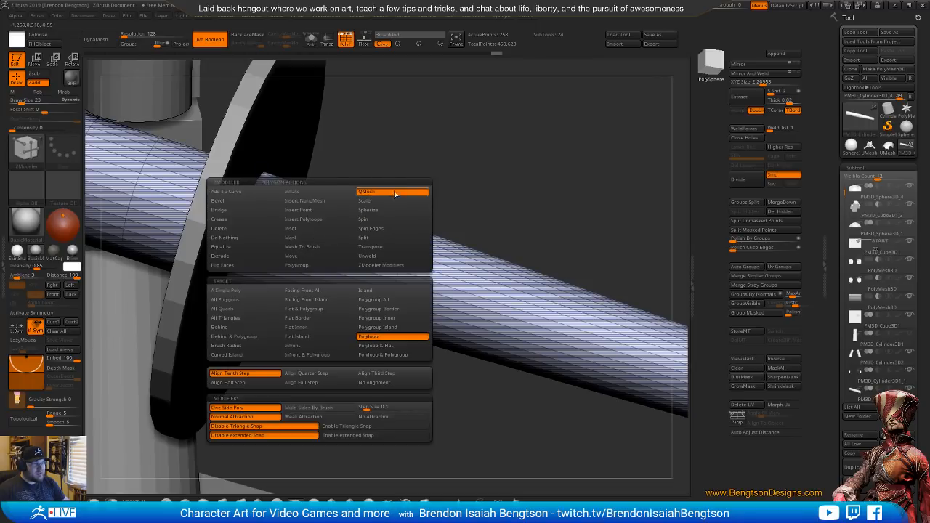
{"action": "left_click", "coordinate": [385, 338]}
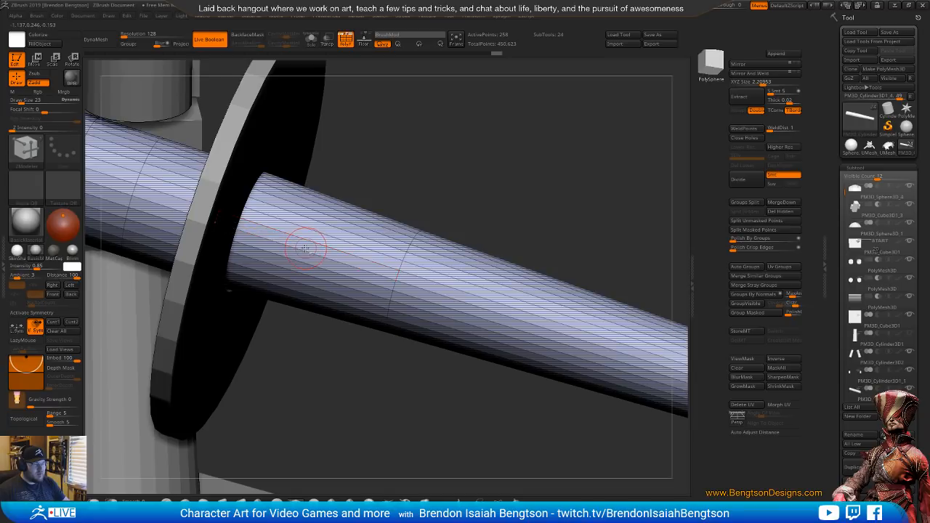
Try a shallow outward QMesh extrusion of the cylinder section directly ahead of the disc, then undo it
{"action": "right_click_drag", "start_coordinate": [306, 243], "coordinate": [353, 262], "text": "ctrl"}
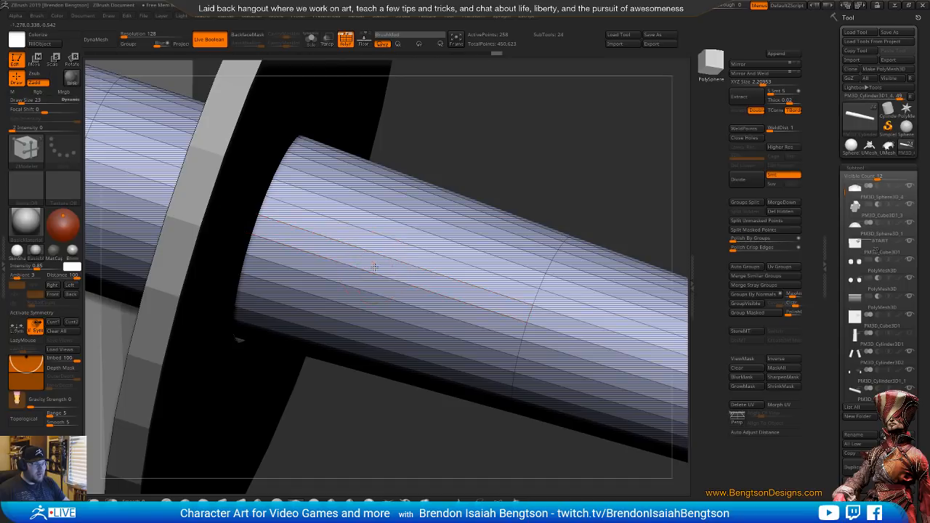
{"action": "left_click_drag", "start_coordinate": [375, 267], "coordinate": [373, 239]}
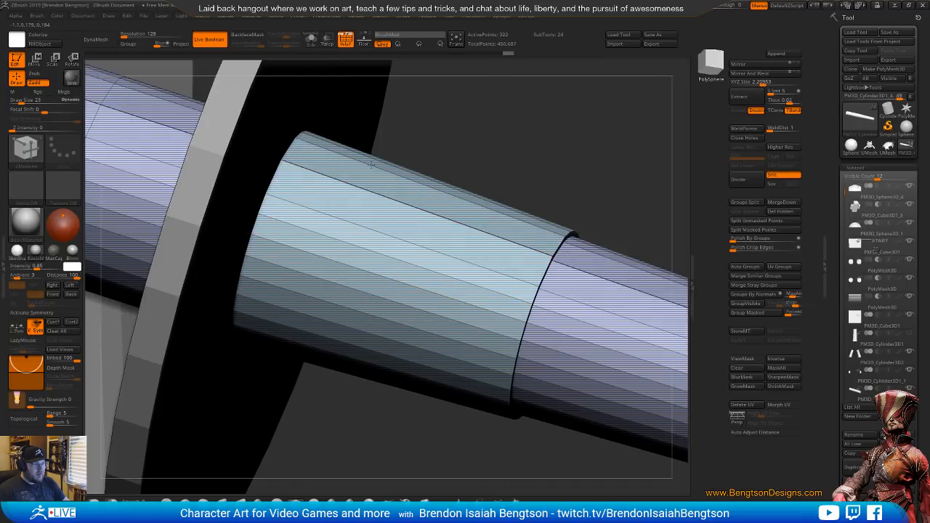
{"action": "right_click_drag", "start_coordinate": [523, 324], "coordinate": [363, 252], "text": "alt"}
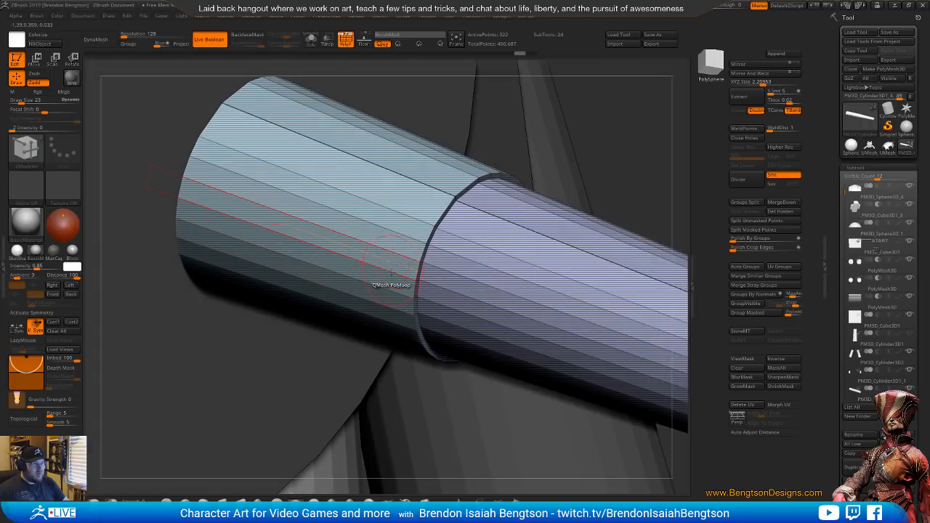
{"action": "mouse_move", "coordinate": [379, 297]}
{"action": "right_mouse_down"}
{"action": "mouse_move", "coordinate": [353, 286]}
{"action": "mouse_move", "coordinate": [370, 282]}
{"action": "right_mouse_up"}
{"action": "key", "text": "ctrl+z"}
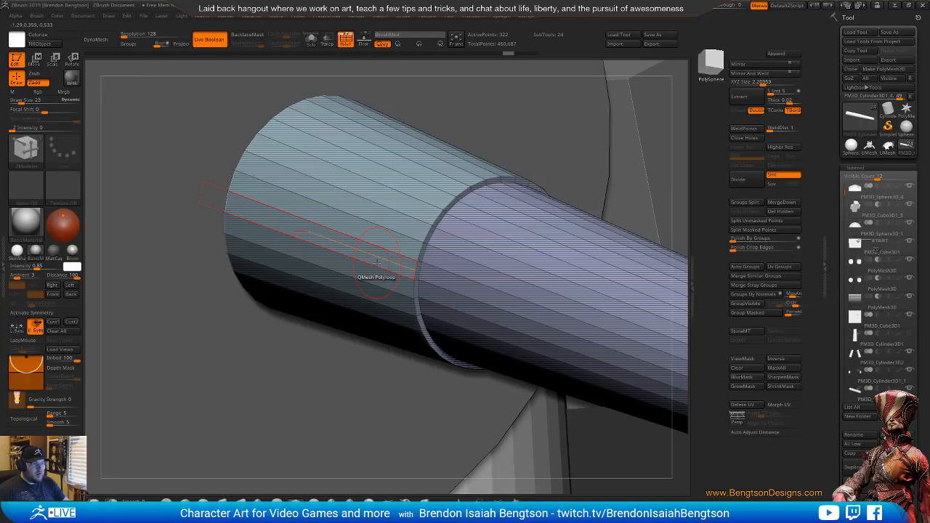
{"action": "key", "text": "ctrl+z"}
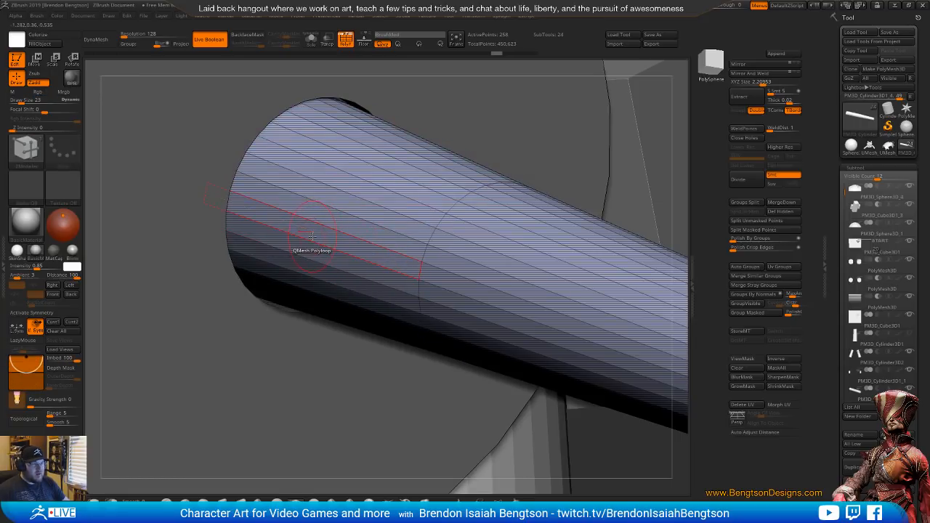
Extrude the cylinder section directly ahead of the disc outward with QMesh Polyloop to form a thick stepped sleeve
{"action": "left_click_drag", "start_coordinate": [312, 236], "coordinate": [291, 187]}
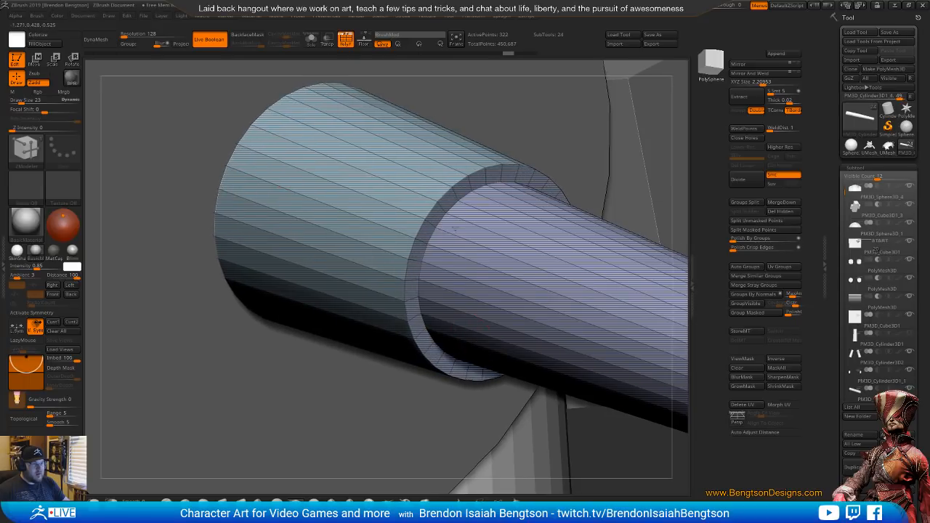
{"action": "key", "text": "f"}
{"action": "left_click_drag", "start_coordinate": [476, 276], "coordinate": [477, 245]}
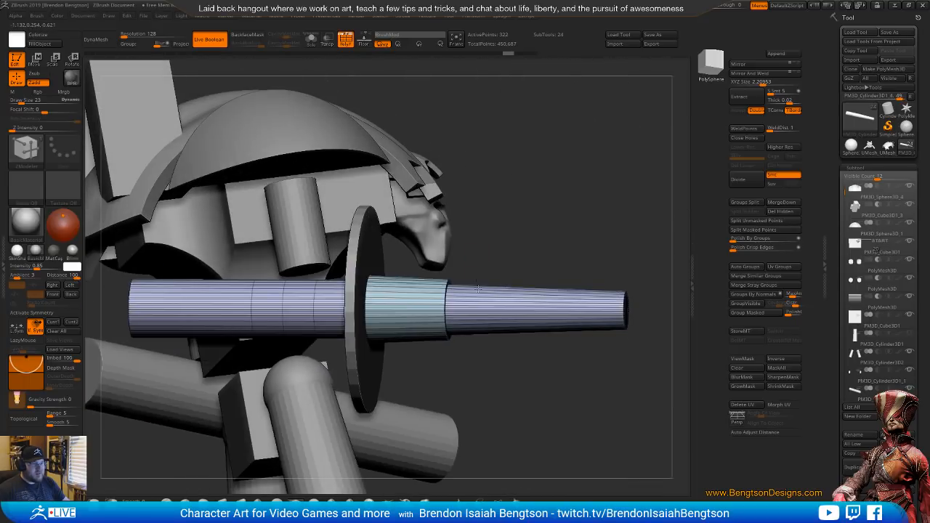
Slide the inner edge loop at the sleeve's front step slightly toward the muzzle with EdgeLoop Complete
{"action": "right_click_drag", "start_coordinate": [477, 288], "coordinate": [415, 274], "text": "ctrl"}
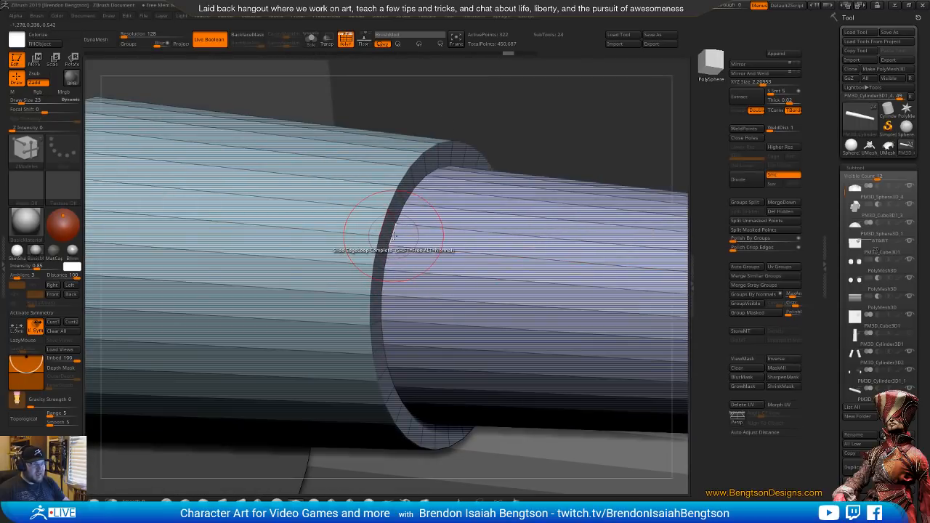
{"action": "left_click_drag", "start_coordinate": [399, 235], "coordinate": [404, 235]}
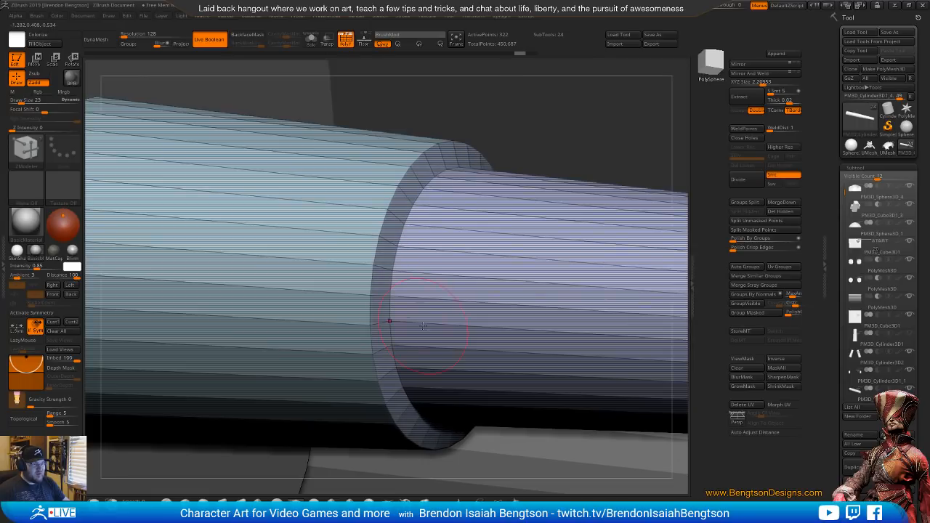
Examine the stepped barrel from several angles with the polyframe hidden, briefly toggling transparency and dynamic subdivision
{"action": "mouse_move", "coordinate": [423, 327]}
{"action": "right_mouse_down", "text": "ctrl"}
{"action": "mouse_move", "coordinate": [452, 311]}
{"action": "mouse_move", "coordinate": [473, 316]}
{"action": "mouse_move", "coordinate": [450, 327]}
{"action": "mouse_move", "coordinate": [431, 307]}
{"action": "mouse_move", "coordinate": [501, 312]}
{"action": "mouse_move", "coordinate": [451, 352]}
{"action": "right_mouse_up", "text": "ctrl"}
{"action": "key", "text": "shift+t"}
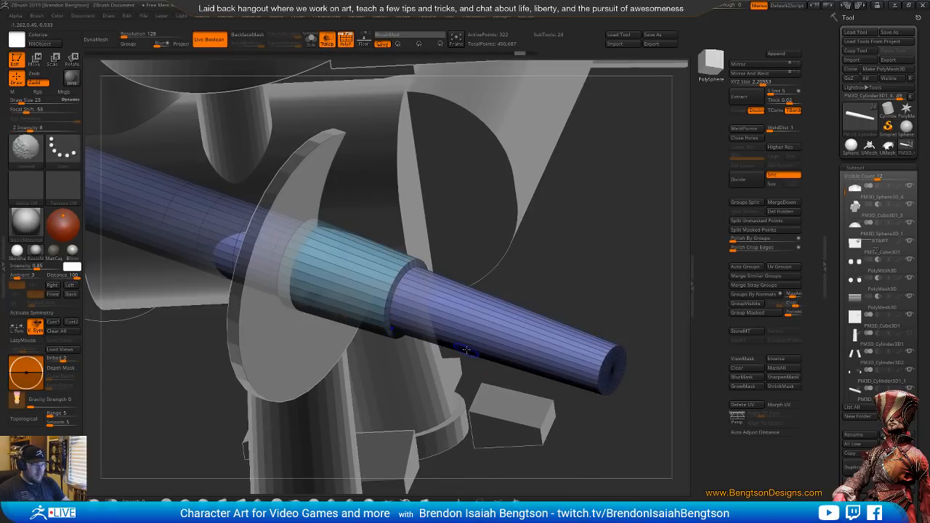
{"action": "key", "text": "shift+t"}
{"action": "key", "text": "shift+f"}
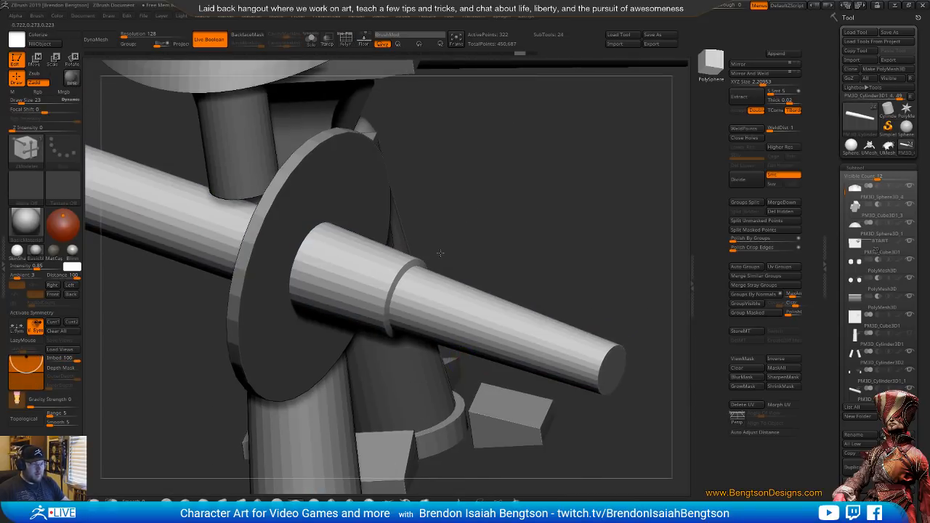
{"action": "right_click_drag", "start_coordinate": [441, 253], "coordinate": [349, 291], "text": "ctrl"}
{"action": "key", "text": "d"}
{"action": "mouse_move", "coordinate": [370, 324]}
{"action": "right_mouse_down"}
{"action": "mouse_move", "coordinate": [327, 320]}
{"action": "mouse_move", "coordinate": [392, 356]}
{"action": "mouse_move", "coordinate": [429, 327]}
{"action": "mouse_move", "coordinate": [417, 335]}
{"action": "right_mouse_up"}
{"action": "key", "text": "shift+d"}
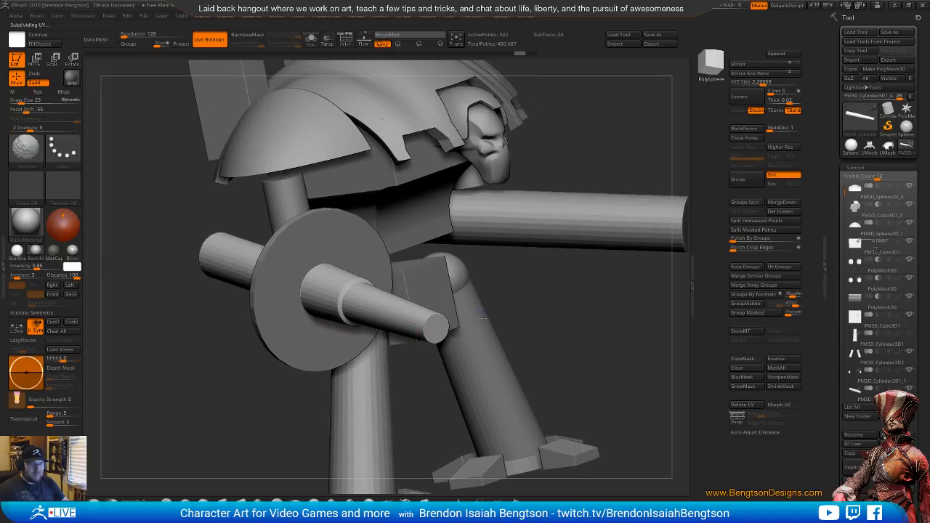
{"action": "mouse_move", "coordinate": [482, 314]}
{"action": "right_mouse_down"}
{"action": "mouse_move", "coordinate": [430, 318]}
{"action": "mouse_move", "coordinate": [433, 338]}
{"action": "mouse_move", "coordinate": [420, 318]}
{"action": "mouse_move", "coordinate": [396, 323]}
{"action": "mouse_move", "coordinate": [420, 332]}
{"action": "mouse_move", "coordinate": [398, 344]}
{"action": "mouse_move", "coordinate": [435, 285]}
{"action": "mouse_move", "coordinate": [471, 268]}
{"action": "right_mouse_up"}
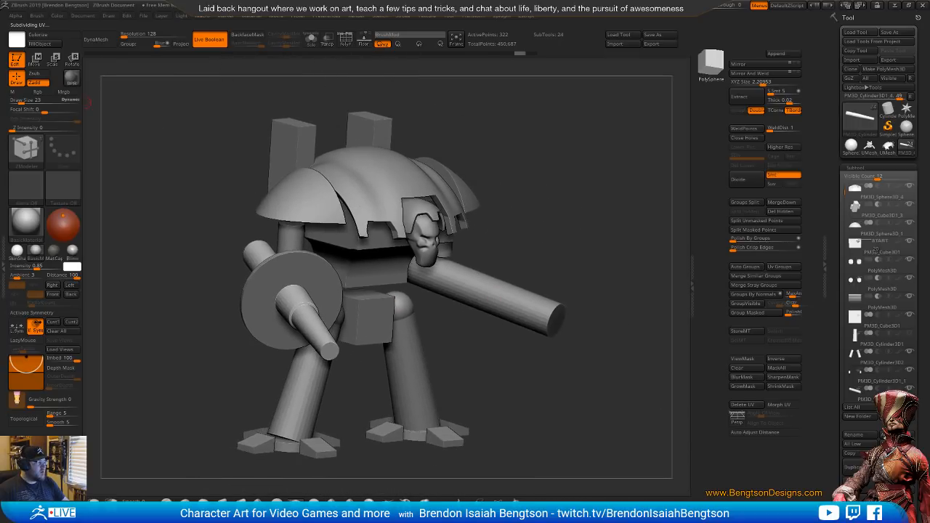
Switch to the browser and study the Knight Crusader's side and front photos, then return to ZBrush
{"action": "key", "text": "alt+Tab"}
{"action": "scroll", "coordinate": [63, 286], "scroll_direction": "up", "scroll_amount": 3}
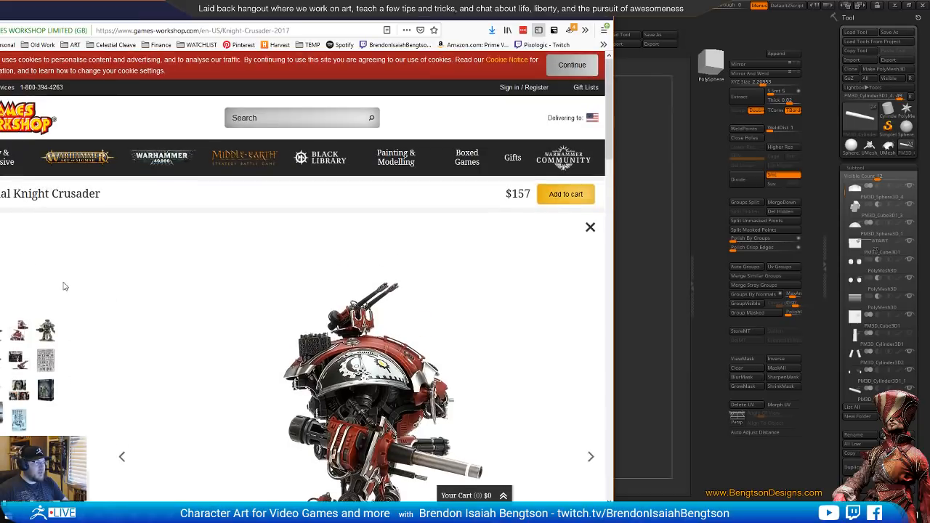
{"action": "scroll", "coordinate": [63, 286], "scroll_direction": "down", "scroll_amount": 3}
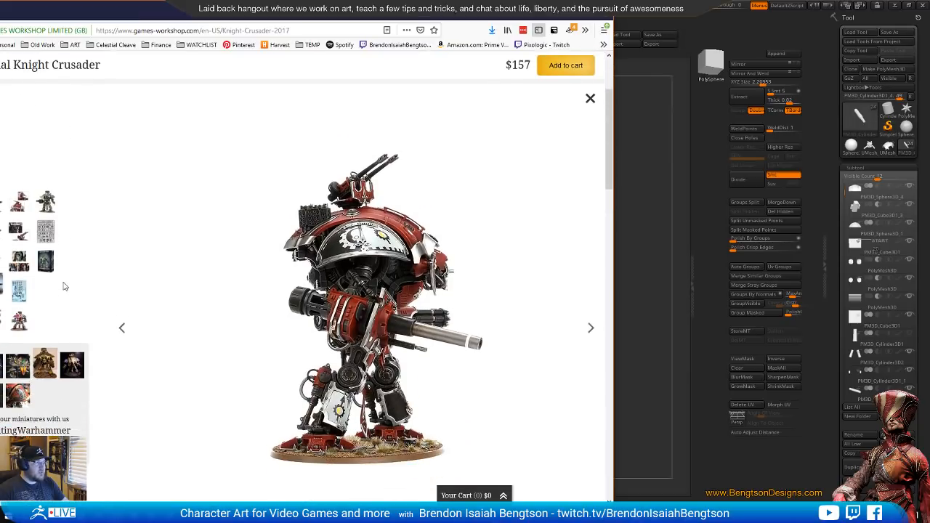
{"action": "left_click", "coordinate": [362, 302]}
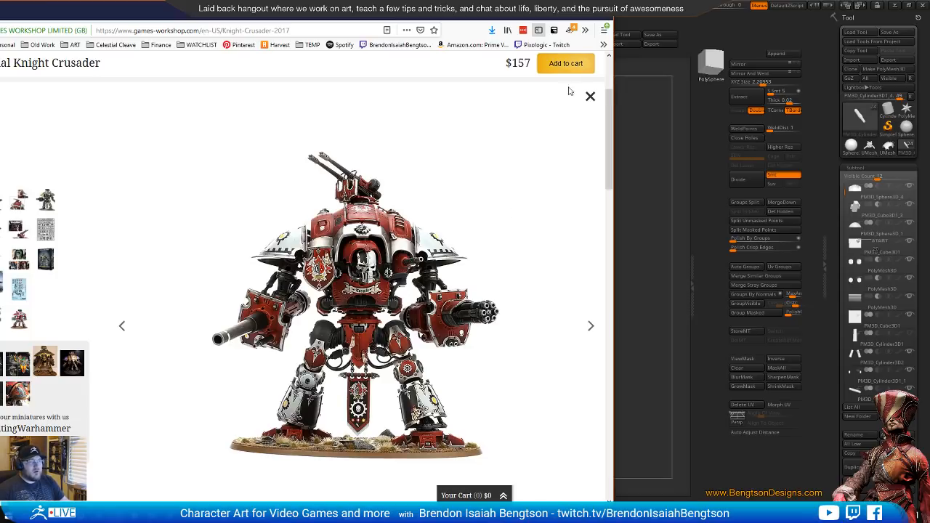
{"action": "left_click", "coordinate": [724, 37]}
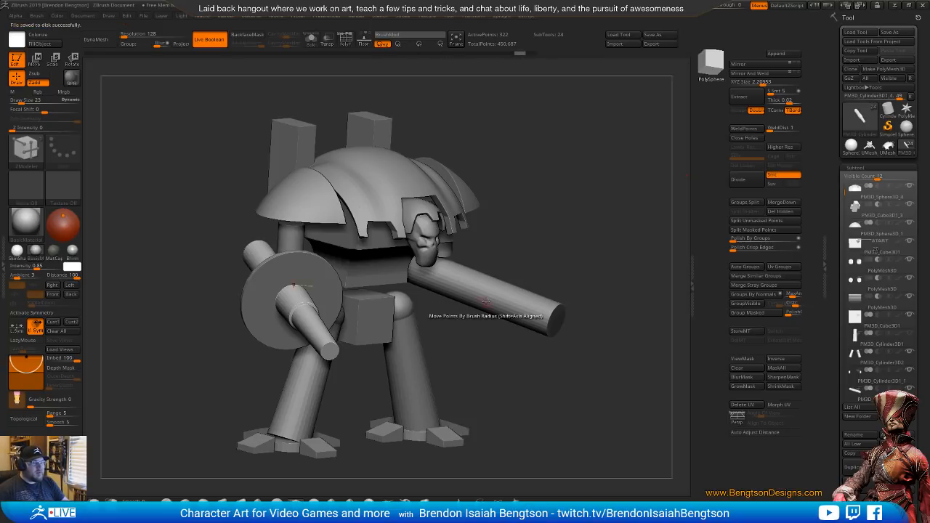
View the blockout's gun arm from the side and compare it with the Knight Crusader front photo in the browser
{"action": "left_click_drag", "start_coordinate": [448, 324], "coordinate": [506, 340], "text": "shift"}
{"action": "left_click_drag", "start_coordinate": [503, 346], "coordinate": [506, 300]}
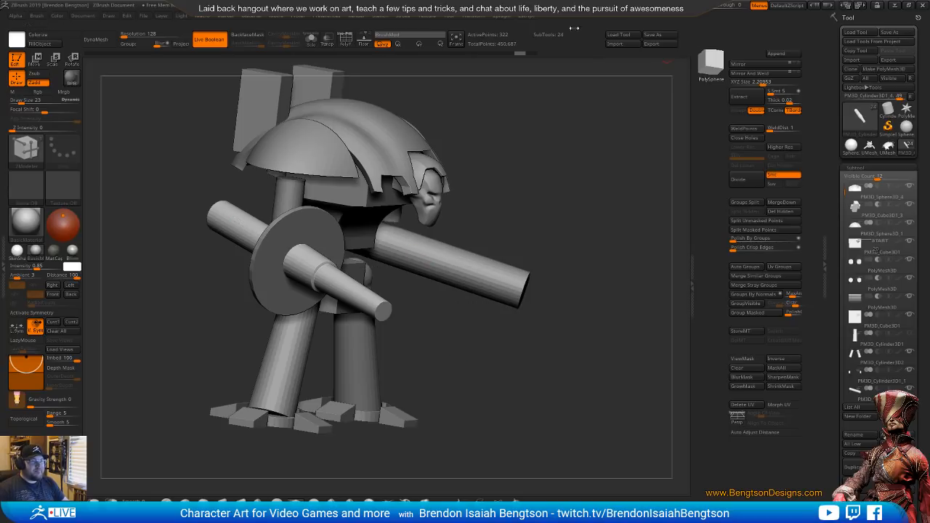
{"action": "left_click", "coordinate": [425, 16]}
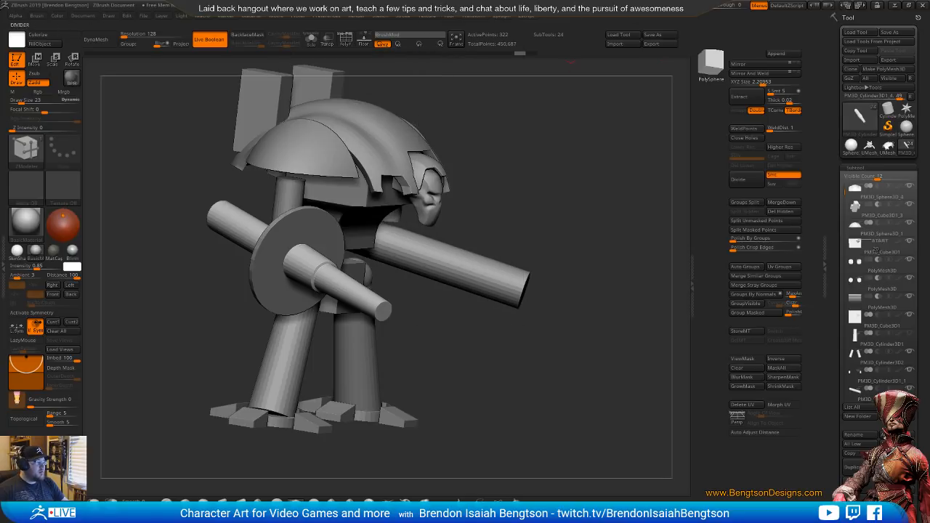
{"action": "key", "text": "alt+Tab"}
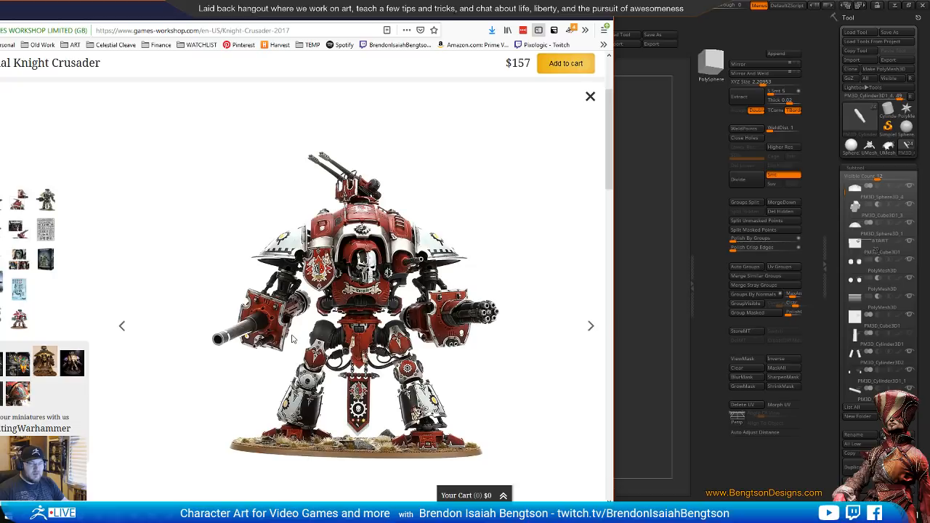
{"action": "key", "text": "Right"}
{"action": "key", "text": "Left"}
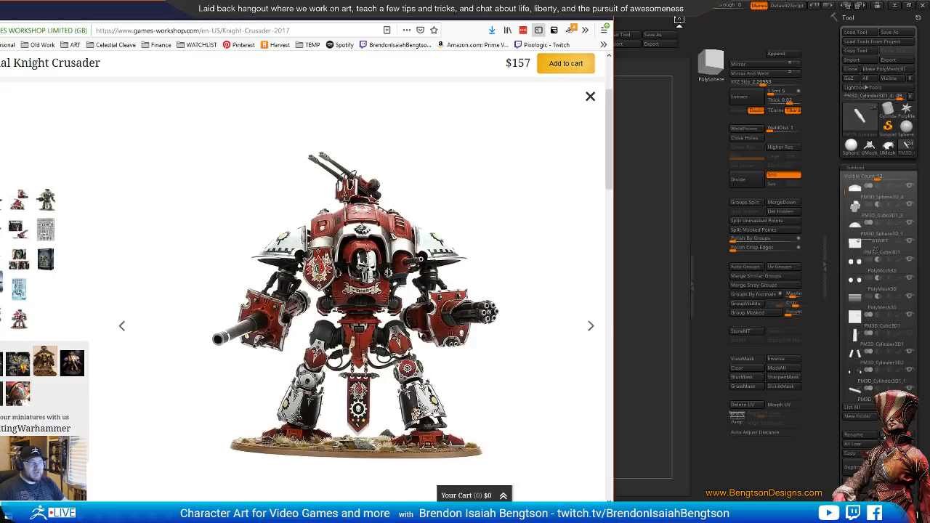
{"action": "left_click", "coordinate": [712, 24]}
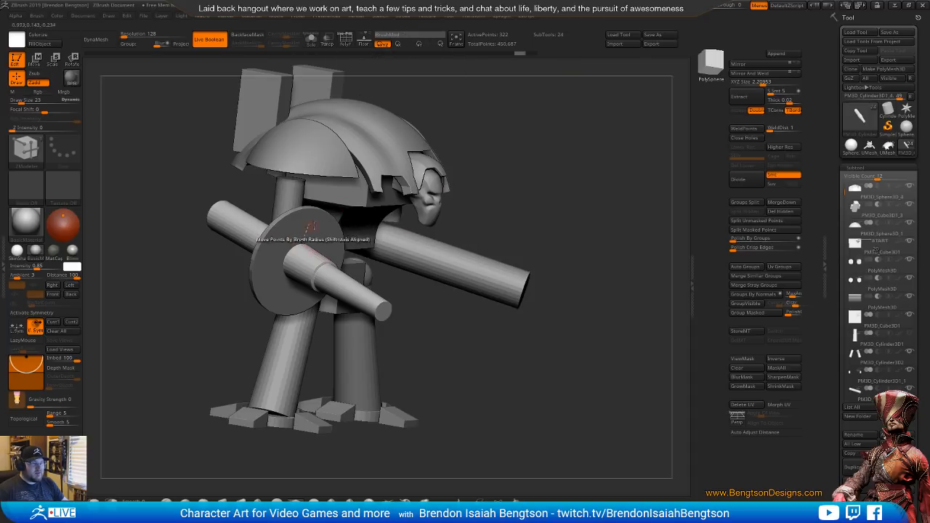
Switch to the ClayBuildup brush, make the gun's disc the active subtool and show its polyframe
{"action": "key", "text": "b"}
{"action": "key", "text": "c"}
{"action": "key", "text": "b"}
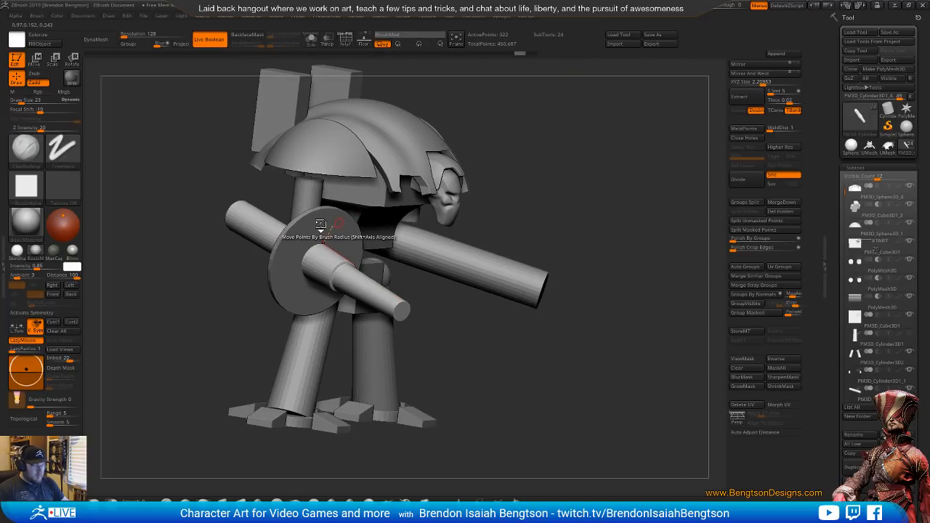
{"action": "left_click", "coordinate": [326, 225], "text": "alt"}
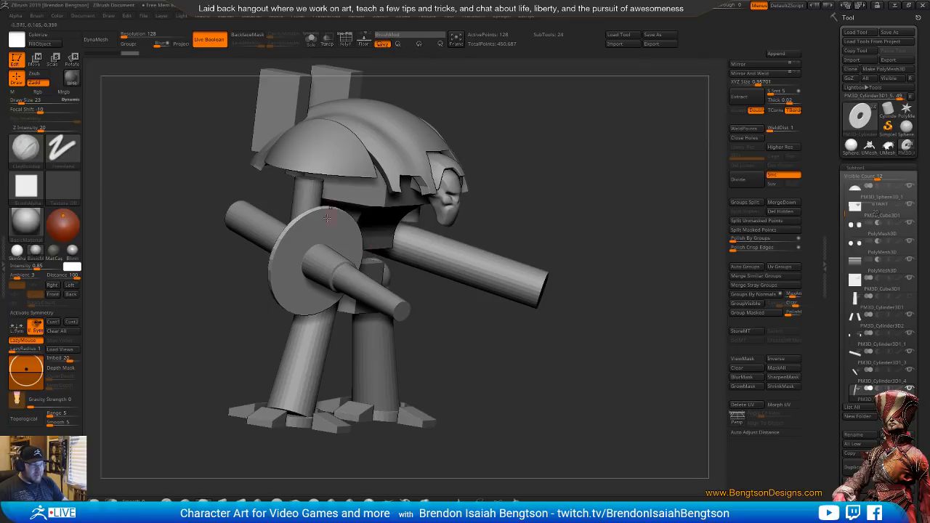
{"action": "right_click_drag", "start_coordinate": [494, 273], "coordinate": [330, 227]}
{"action": "key", "text": "shift+f"}
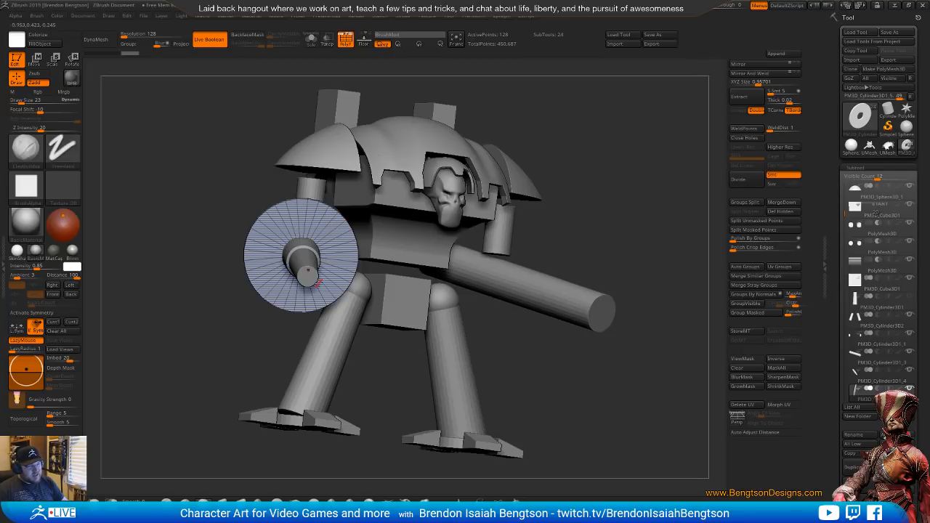
{"action": "right_click_drag", "start_coordinate": [378, 260], "coordinate": [435, 254]}
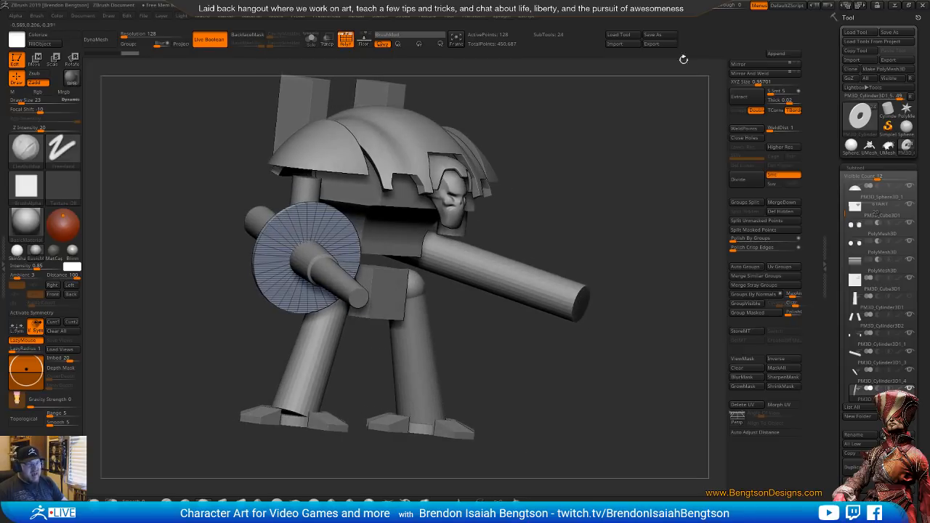
Append a cube as a new subtool and make it the active one
{"action": "left_click", "coordinate": [778, 55]}
{"action": "left_click", "coordinate": [489, 109]}
{"action": "left_click", "coordinate": [408, 200], "text": "alt"}
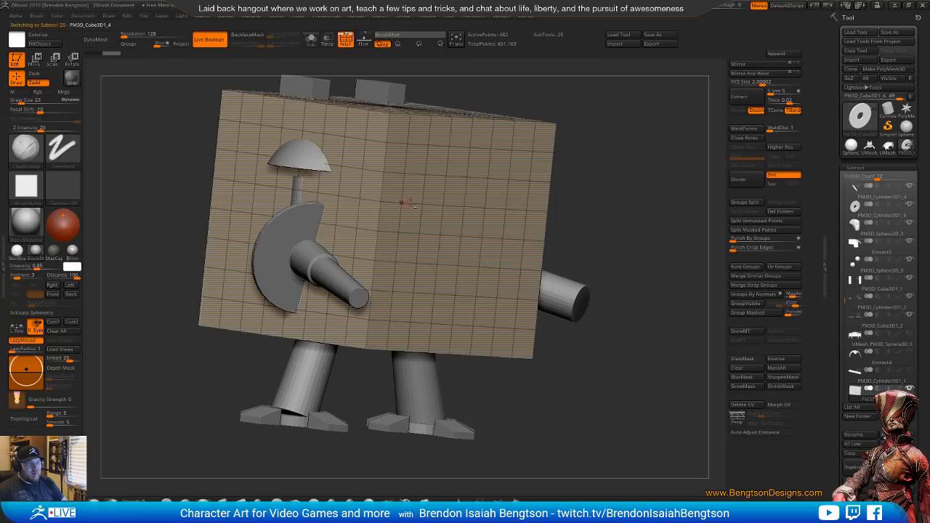
{"action": "right_click_drag", "start_coordinate": [411, 202], "coordinate": [457, 202], "text": "shift"}
{"action": "right_click_drag", "start_coordinate": [606, 280], "coordinate": [564, 283]}
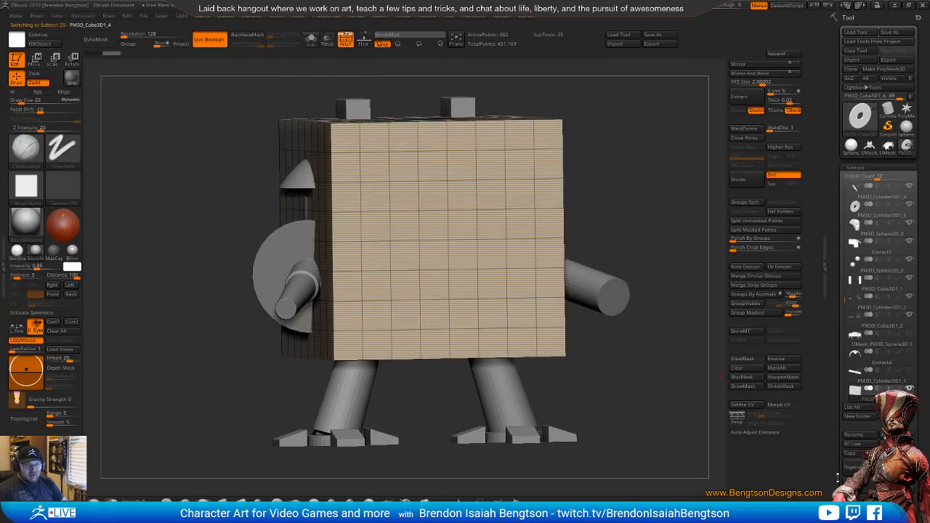
Reinitialize the appended cube as a QCube with X, Y and Z resolution of 1
{"action": "scroll", "coordinate": [836, 465], "scroll_direction": "down", "scroll_amount": 10}
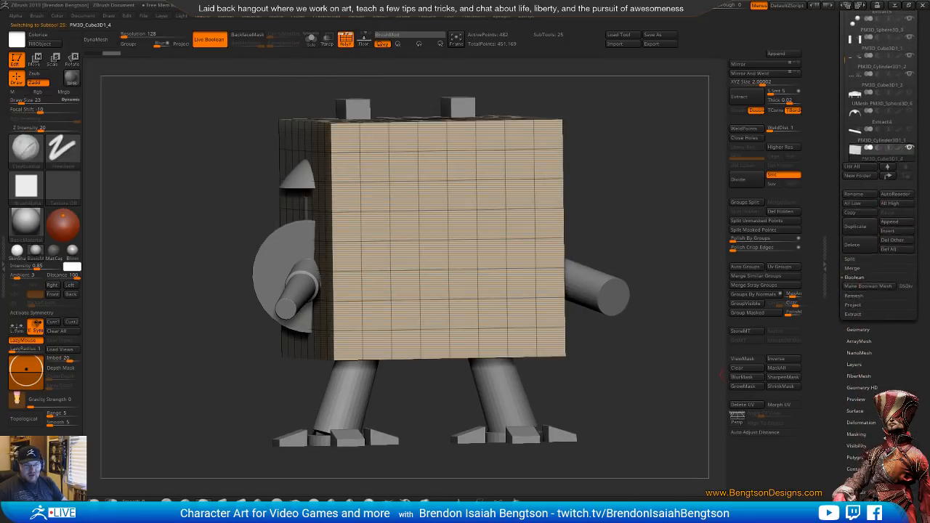
{"action": "left_click", "coordinate": [859, 401]}
{"action": "left_click_drag", "start_coordinate": [861, 425], "coordinate": [883, 386]}
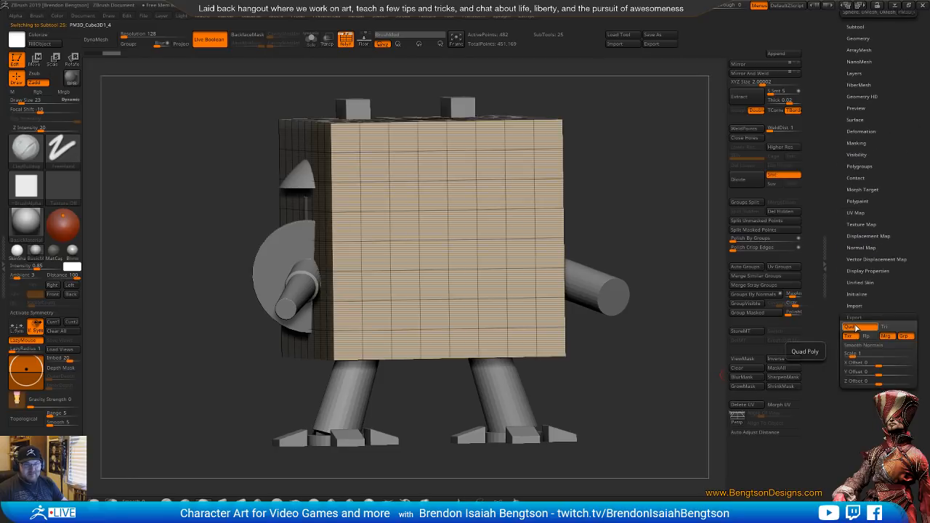
{"action": "left_click", "coordinate": [858, 294]}
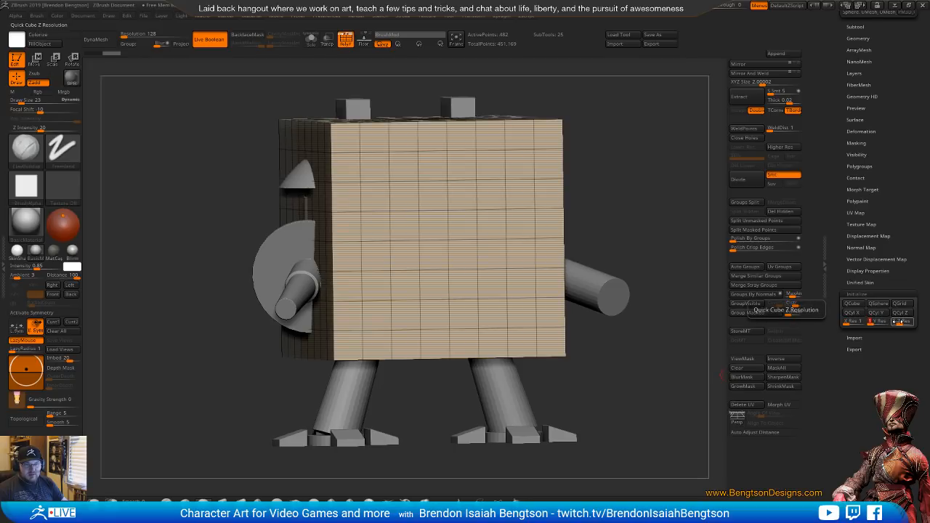
{"action": "left_click", "coordinate": [852, 304]}
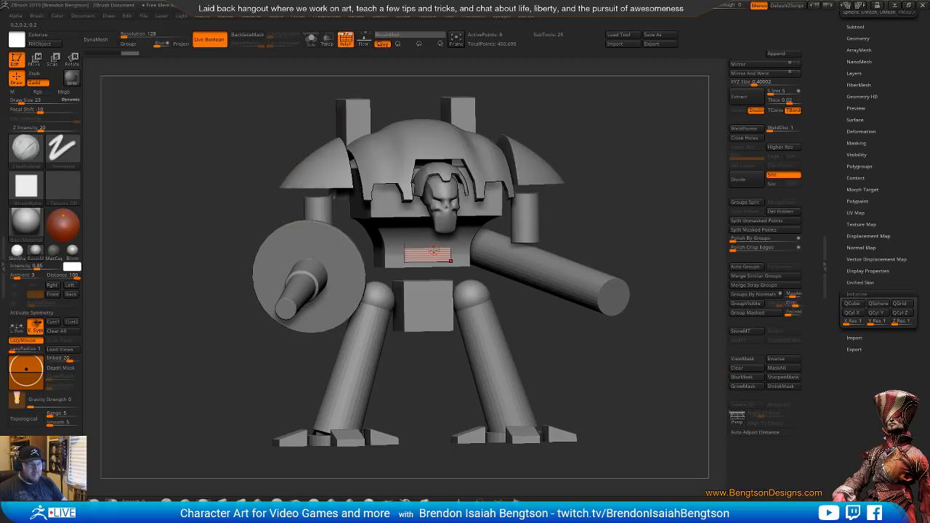
Move the small cube out to the gun arm, turn it to the gun's angle and flatten it into a thin plate
{"action": "key", "text": "w"}
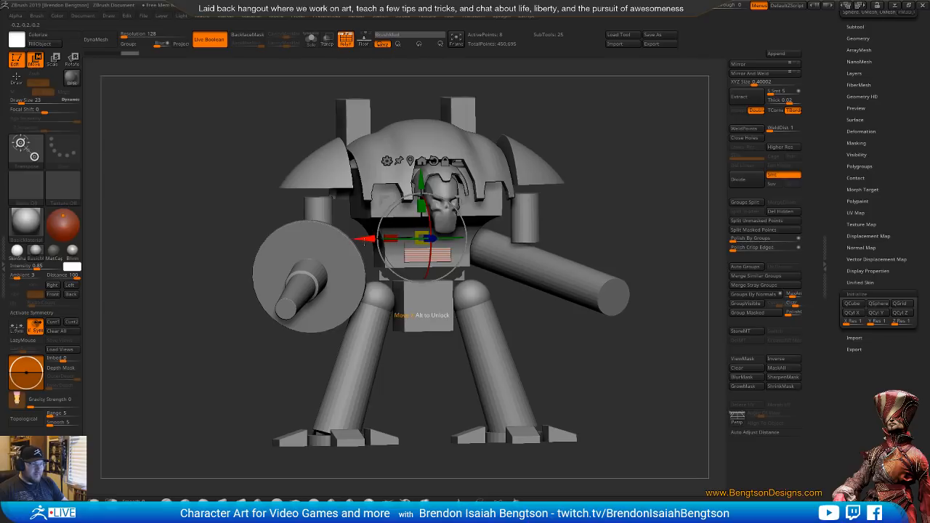
{"action": "left_click_drag", "start_coordinate": [363, 239], "coordinate": [259, 238]}
{"action": "left_click_drag", "start_coordinate": [163, 295], "coordinate": [284, 345]}
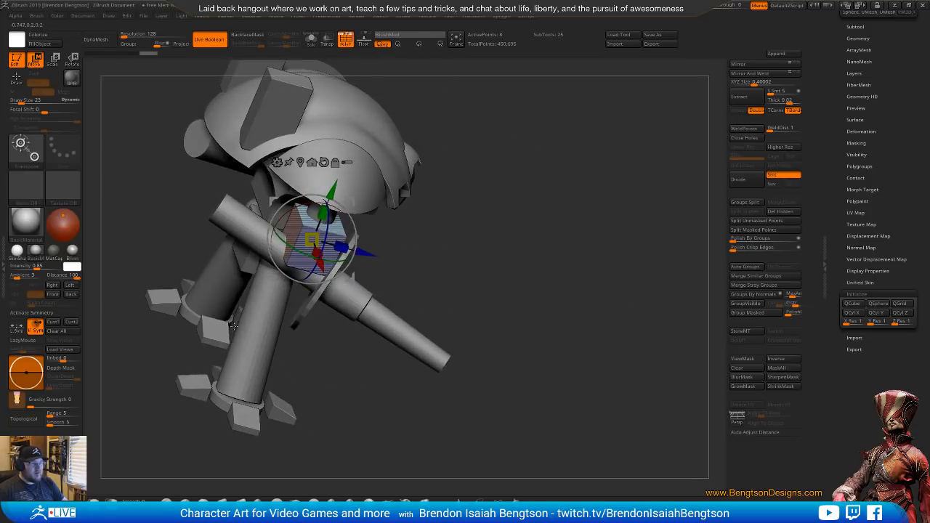
{"action": "mouse_move", "coordinate": [341, 249]}
{"action": "left_mouse_down"}
{"action": "mouse_move", "coordinate": [381, 259]}
{"action": "mouse_move", "coordinate": [344, 267]}
{"action": "left_mouse_up"}
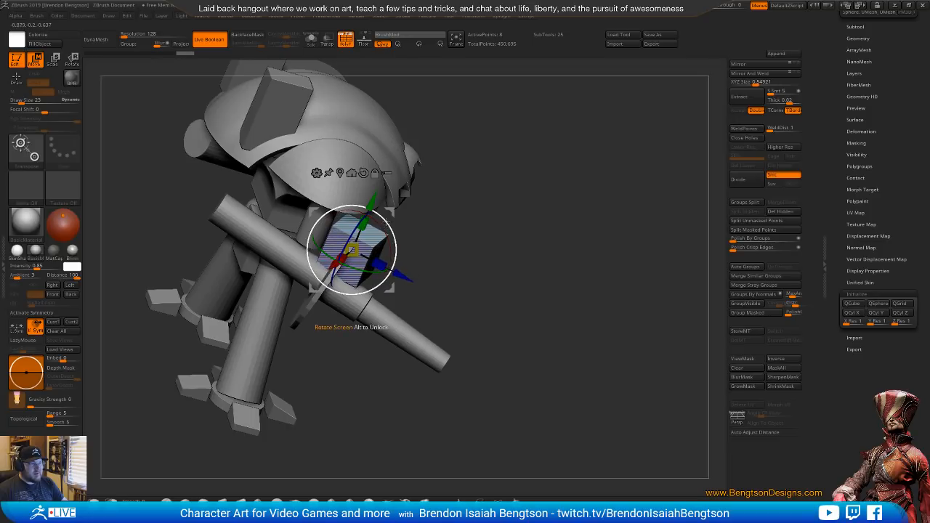
{"action": "left_click_drag", "start_coordinate": [381, 228], "coordinate": [351, 252]}
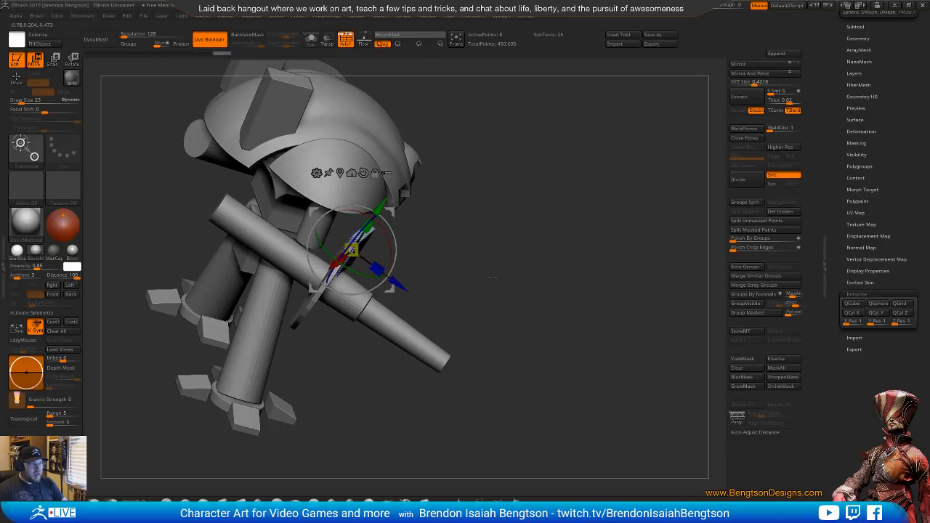
Refine the thin plate's rotation and lower it so it sits centred around the barrel, parallel to the disc
{"action": "left_click_drag", "start_coordinate": [574, 218], "coordinate": [481, 240]}
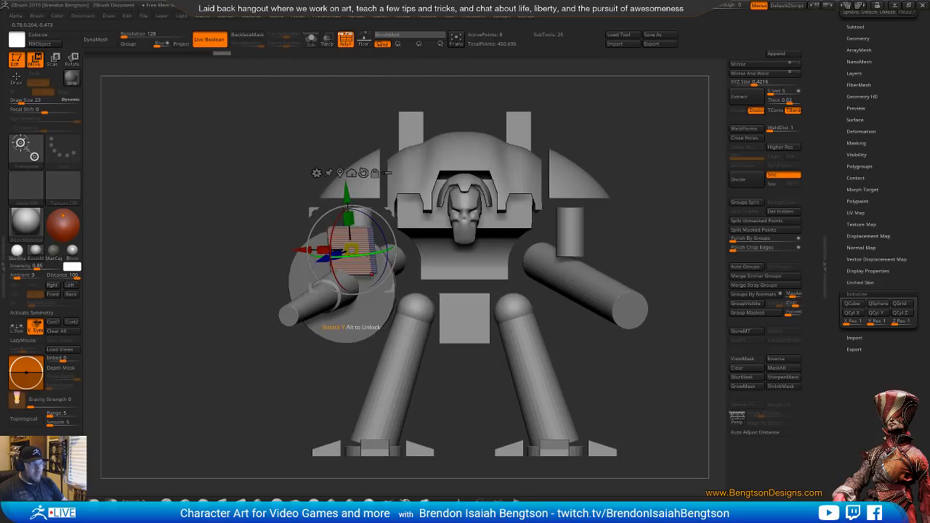
{"action": "left_click_drag", "start_coordinate": [388, 250], "coordinate": [378, 253]}
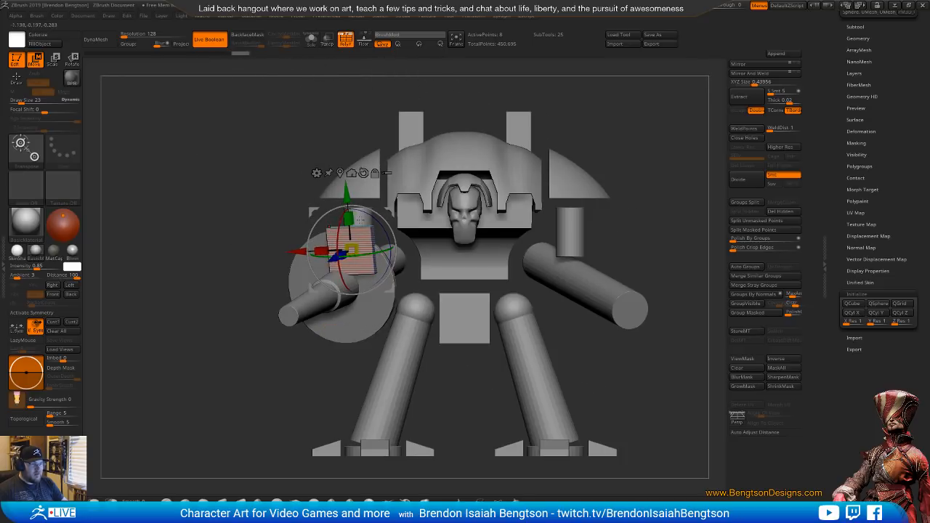
{"action": "left_click_drag", "start_coordinate": [346, 194], "coordinate": [348, 234]}
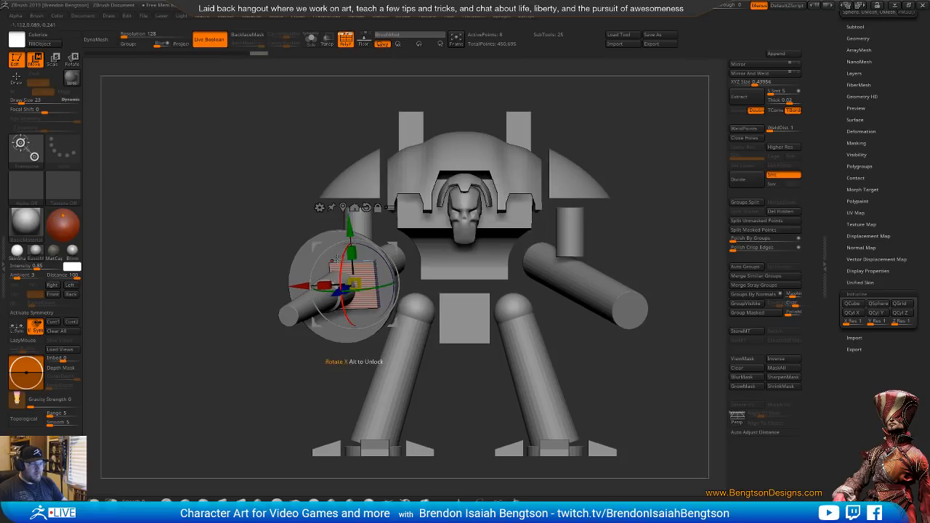
{"action": "left_click_drag", "start_coordinate": [301, 280], "coordinate": [459, 290]}
{"action": "mouse_move", "coordinate": [525, 286]}
{"action": "left_mouse_down", "text": "alt"}
{"action": "mouse_move", "coordinate": [531, 320]}
{"action": "mouse_move", "coordinate": [538, 276]}
{"action": "left_mouse_up", "text": "alt"}
Delete the thin plate subtool around the gun barrel and confirm the deletion
{"action": "left_click_drag", "start_coordinate": [858, 31], "coordinate": [857, 129]}
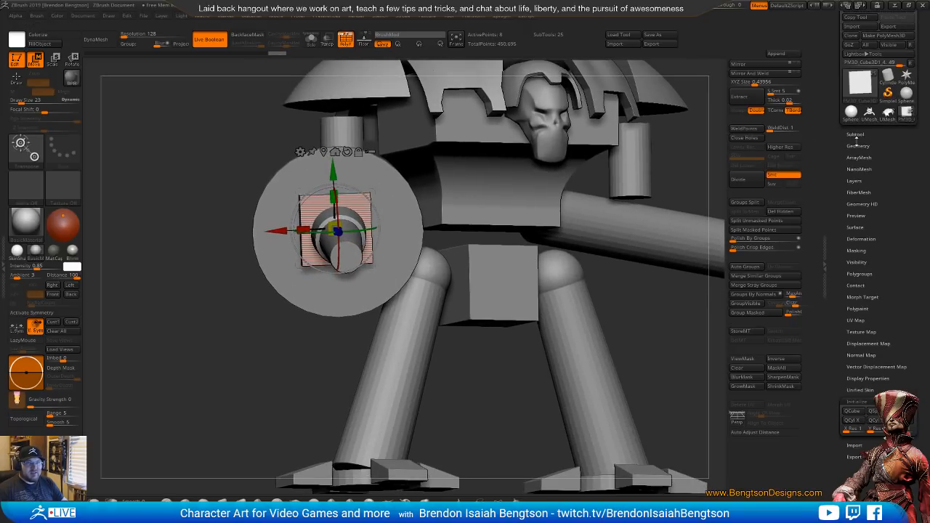
{"action": "left_click", "coordinate": [858, 128]}
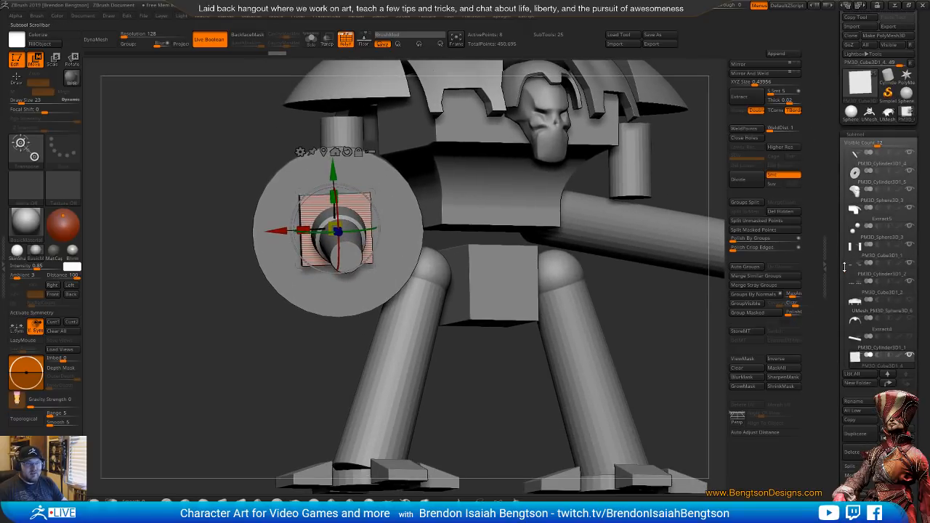
{"action": "scroll", "coordinate": [847, 263], "scroll_direction": "down", "scroll_amount": 2}
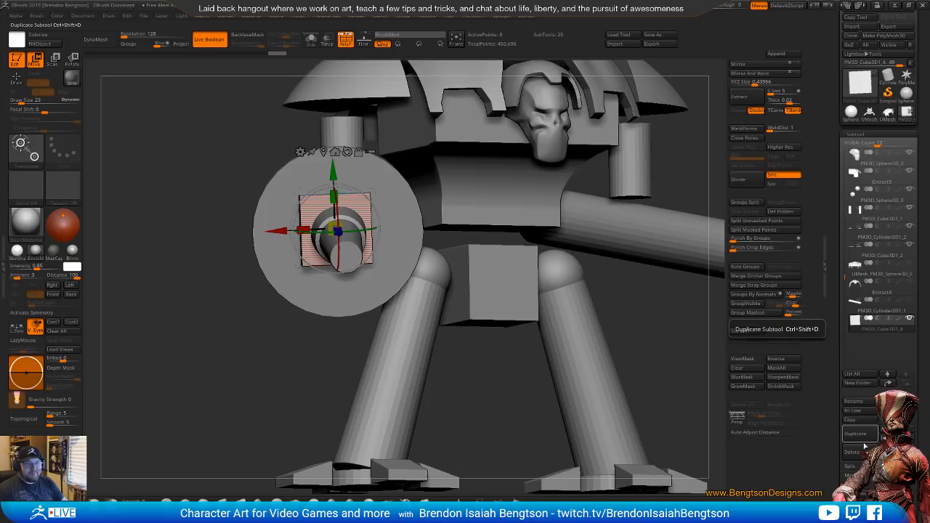
{"action": "left_click", "coordinate": [853, 452]}
{"action": "left_click", "coordinate": [800, 474]}
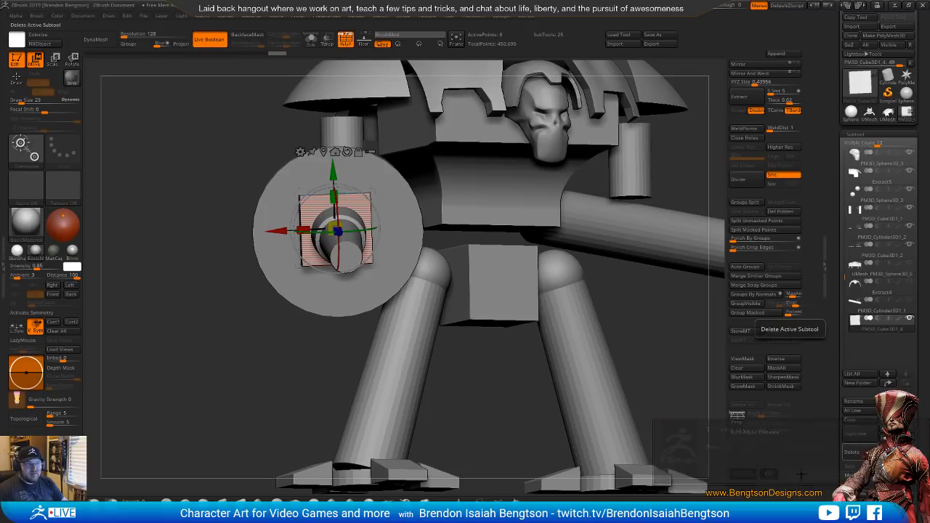
Make the gun's disc the active subtool and insert a QCube from IMM Primitives on its face just above the barrel
{"action": "left_click", "coordinate": [401, 236], "text": "alt"}
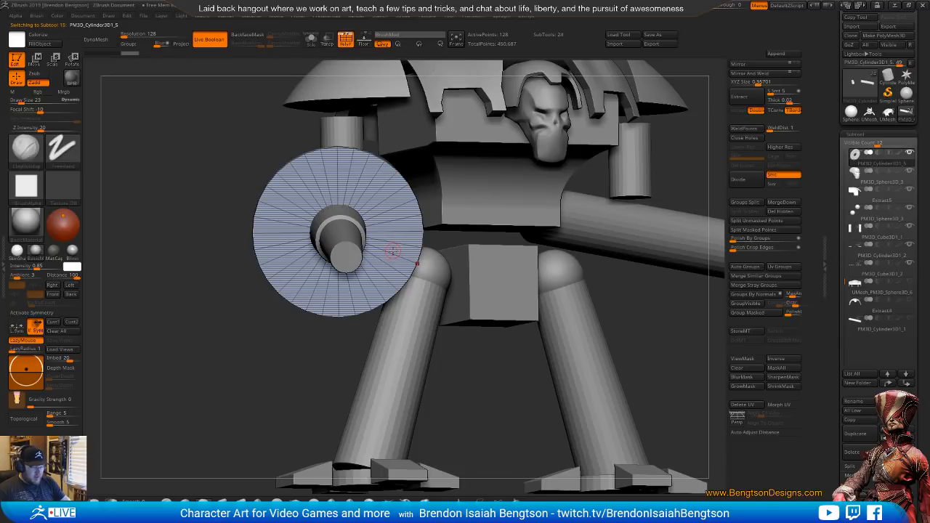
{"action": "key", "text": "b"}
{"action": "key", "text": "Escape"}
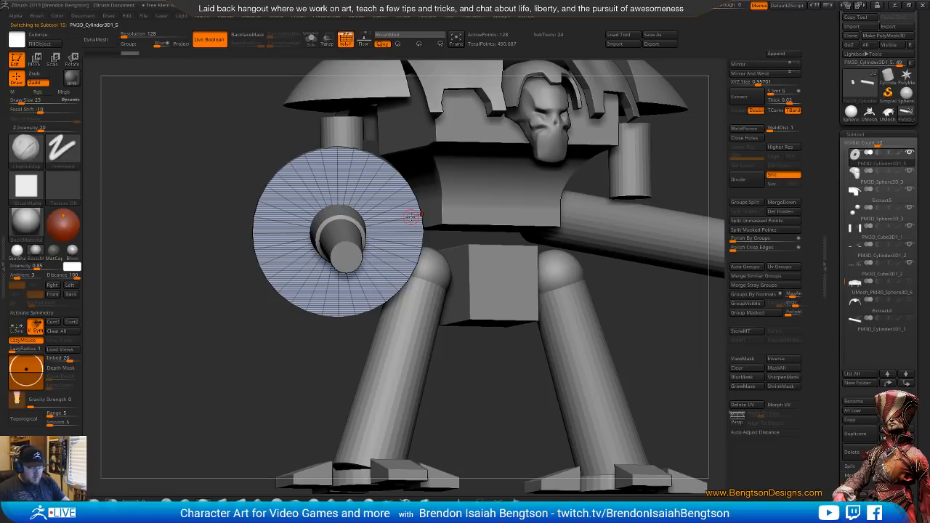
{"action": "key", "text": "b"}
{"action": "key", "text": "i"}
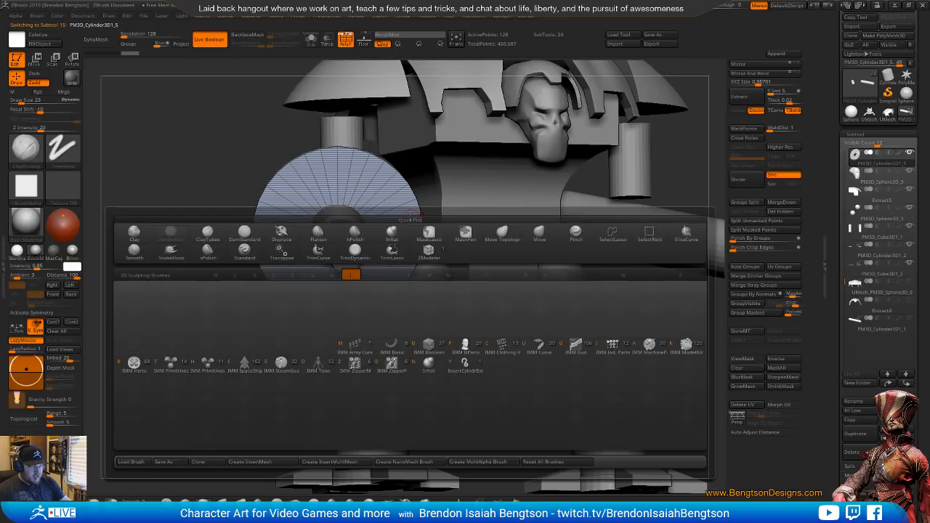
{"action": "left_click", "coordinate": [172, 364]}
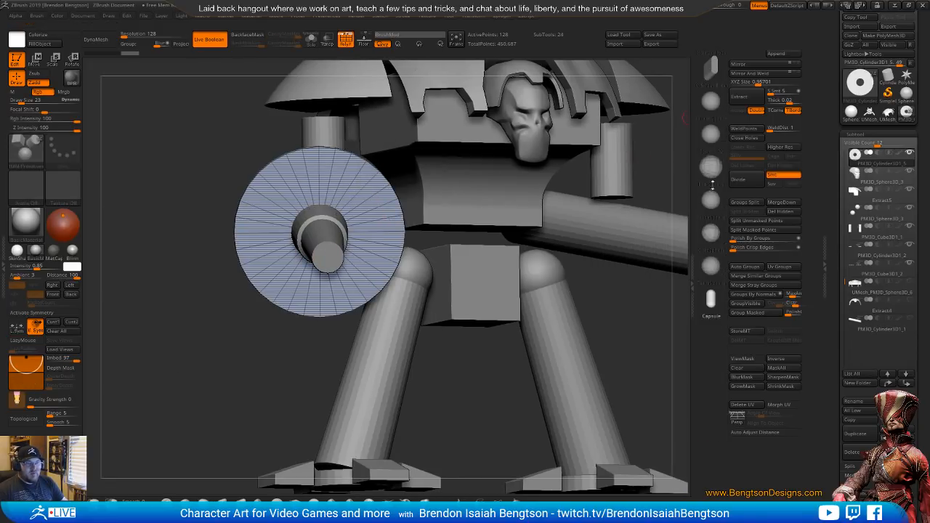
{"action": "left_click_drag", "start_coordinate": [713, 229], "coordinate": [717, 123]}
{"action": "left_click", "coordinate": [716, 157]}
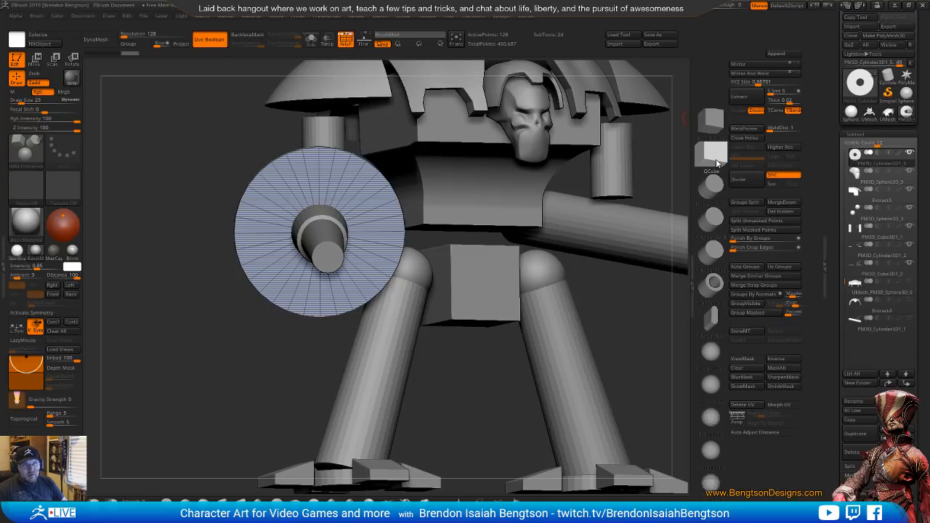
{"action": "left_click_drag", "start_coordinate": [329, 187], "coordinate": [327, 206]}
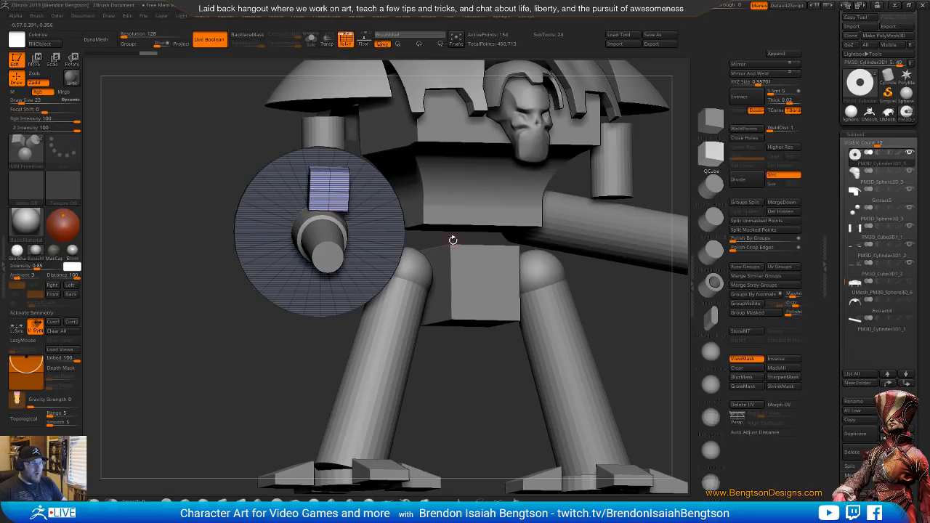
Split the inserted cube off the disc into its own subtool and make it active
{"action": "left_click_drag", "start_coordinate": [453, 241], "coordinate": [490, 264]}
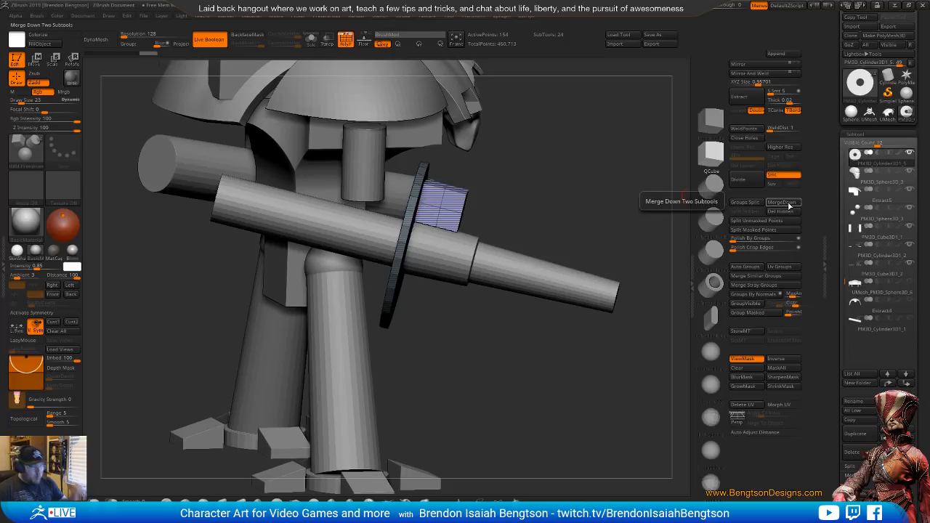
{"action": "left_click", "coordinate": [755, 220]}
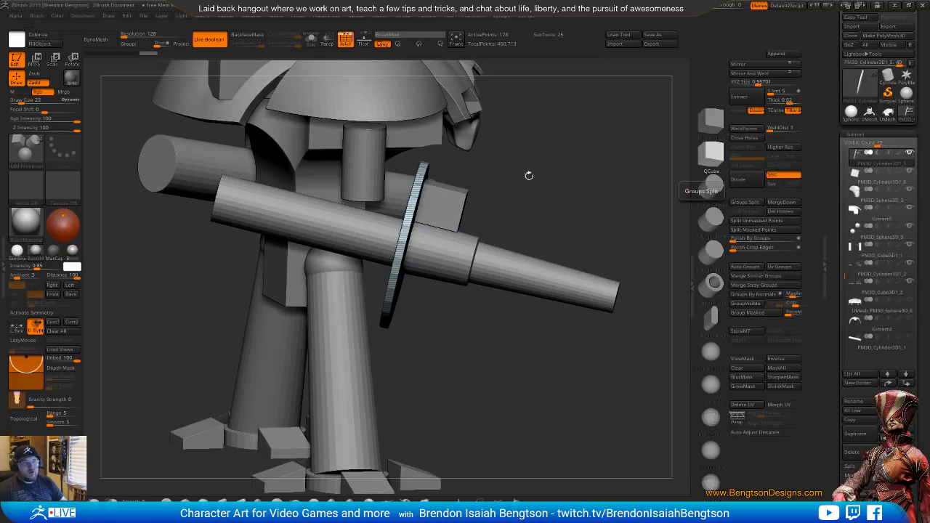
{"action": "left_click", "coordinate": [452, 208], "text": "alt"}
{"action": "mouse_move", "coordinate": [614, 234]}
{"action": "left_mouse_down"}
{"action": "mouse_move", "coordinate": [577, 233]}
{"action": "mouse_move", "coordinate": [608, 234]}
{"action": "left_mouse_up"}
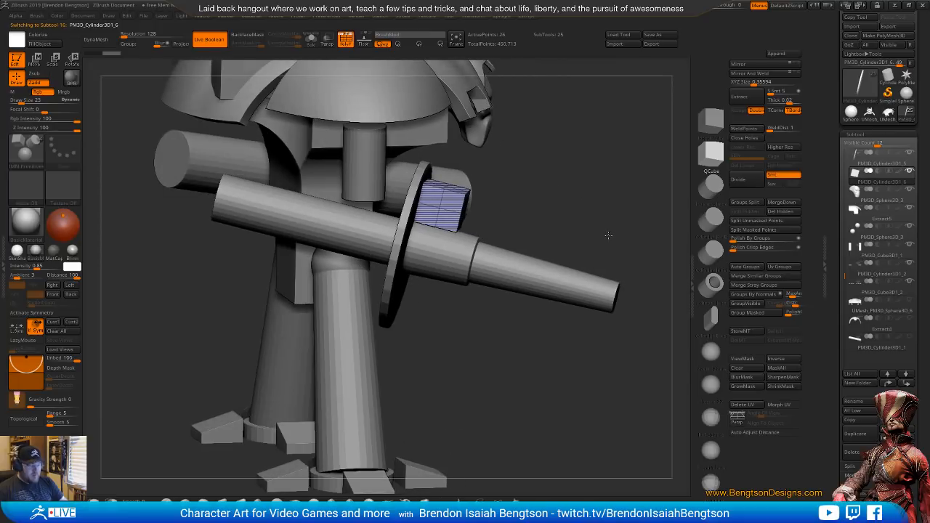
Delete the cube's complete edge loops with ZModeler to reduce it to a plain box without subdivisions
{"action": "key", "text": "w"}
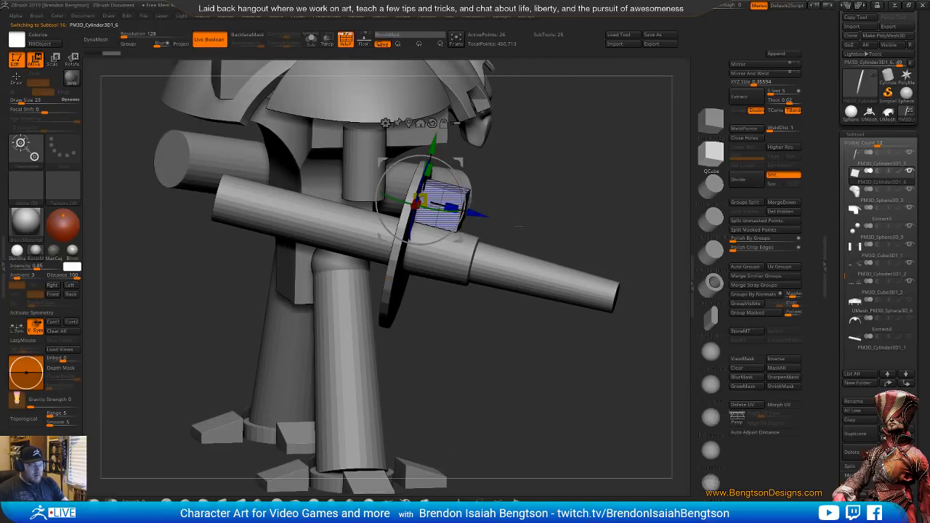
{"action": "key", "text": "q"}
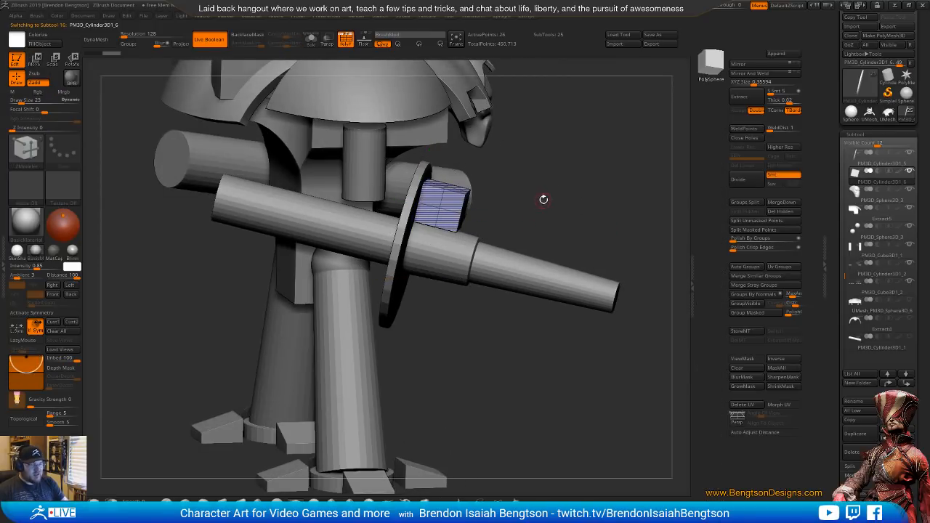
{"action": "key", "text": "space"}
{"action": "left_click_drag", "start_coordinate": [519, 186], "coordinate": [510, 253], "text": "alt"}
{"action": "key", "text": "space"}
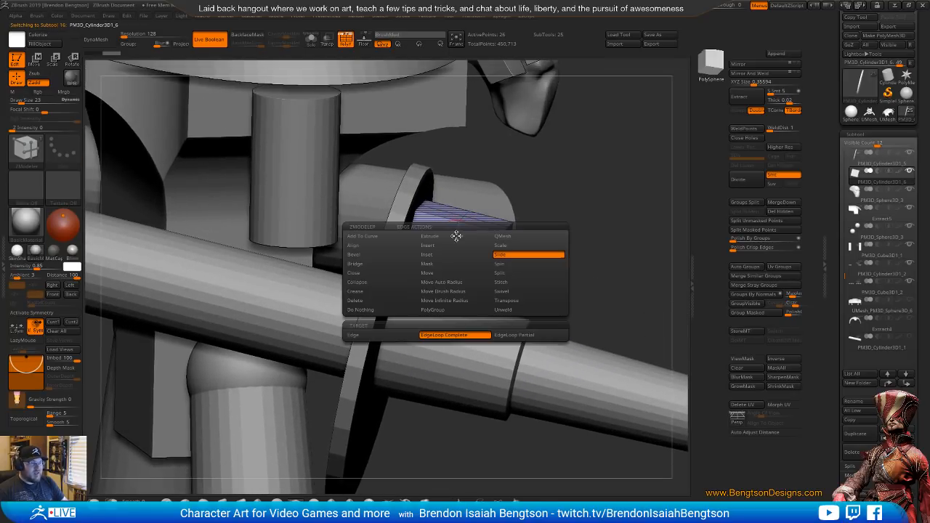
{"action": "left_click", "coordinate": [501, 236]}
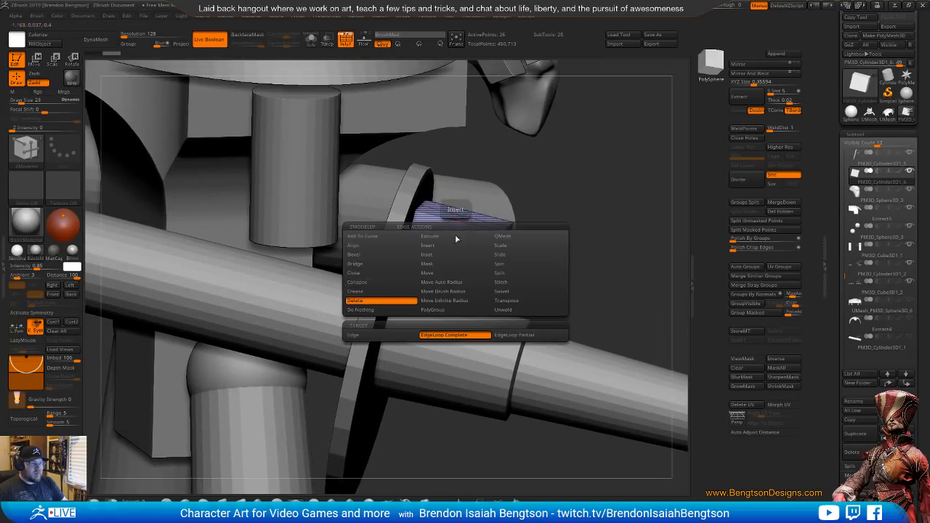
{"action": "left_click_drag", "start_coordinate": [456, 252], "coordinate": [465, 269]}
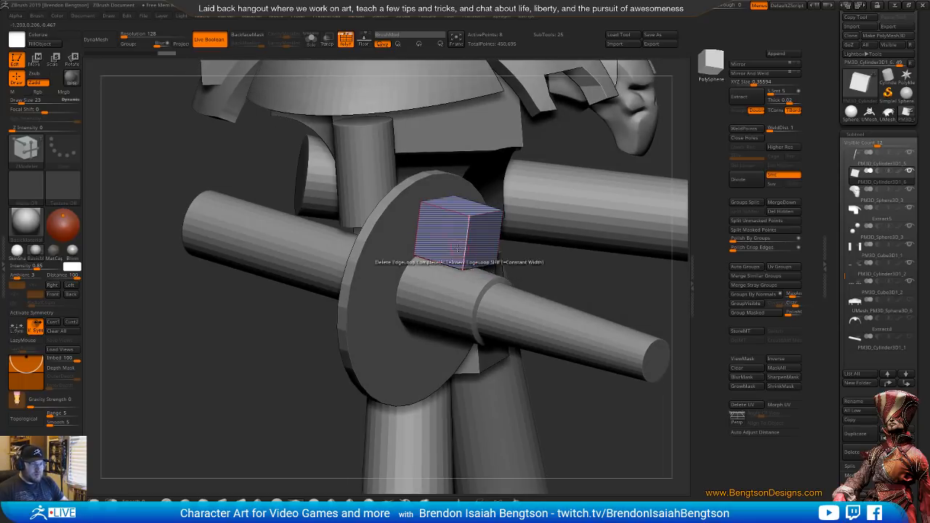
Shorten the box along its Z axis and shift it back against the gun's disc
{"action": "key", "text": "w"}
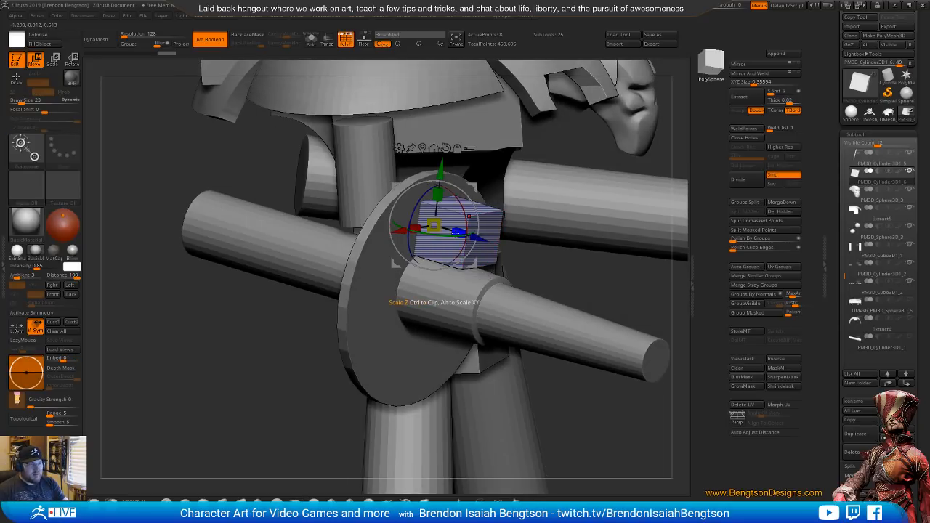
{"action": "left_click_drag", "start_coordinate": [459, 232], "coordinate": [421, 220]}
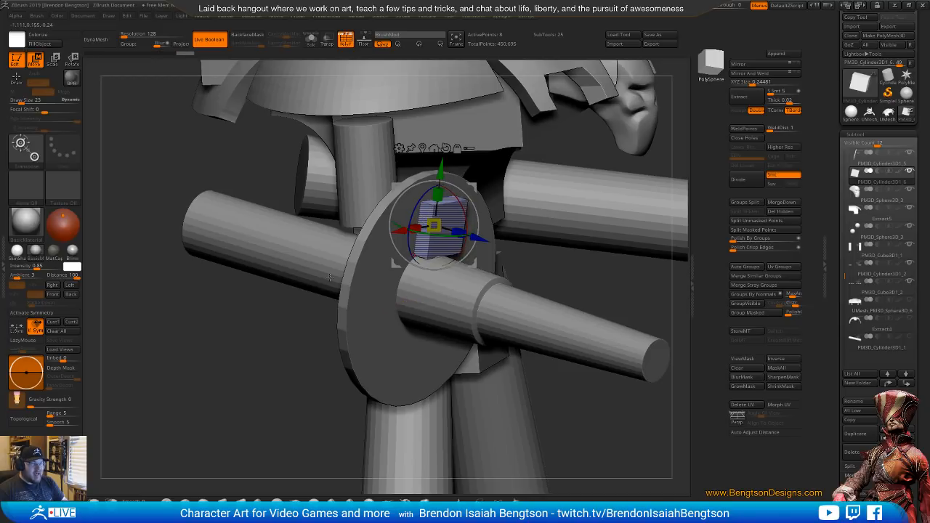
{"action": "left_click_drag", "start_coordinate": [283, 334], "coordinate": [365, 329]}
{"action": "left_click_drag", "start_coordinate": [482, 238], "coordinate": [466, 233]}
{"action": "left_click_drag", "start_coordinate": [517, 357], "coordinate": [507, 407], "text": "shift"}
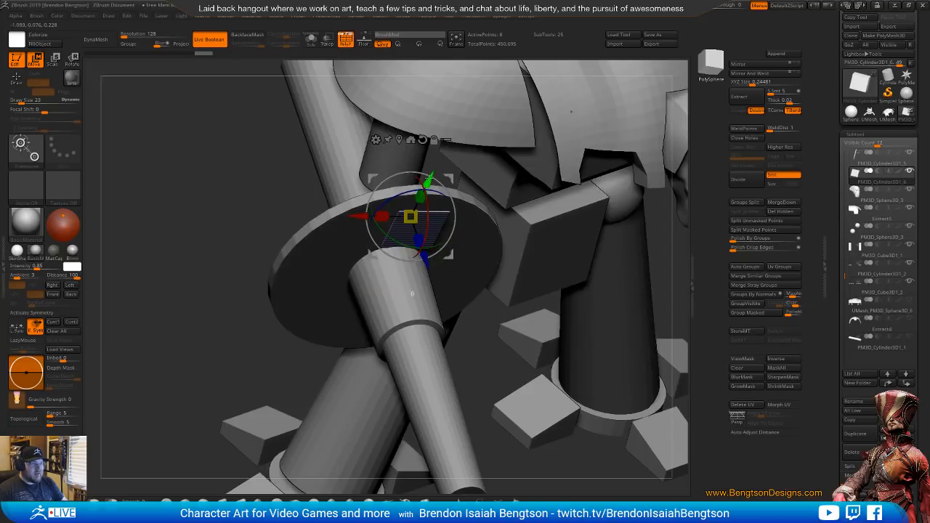
Move the box onto the barrel's axis, enlarge it uniformly about 3.3 times and flatten it along Z into a square plate
{"action": "left_click_drag", "start_coordinate": [429, 178], "coordinate": [409, 217]}
{"action": "left_click_drag", "start_coordinate": [333, 254], "coordinate": [320, 254]}
{"action": "left_click_drag", "start_coordinate": [377, 256], "coordinate": [260, 154]}
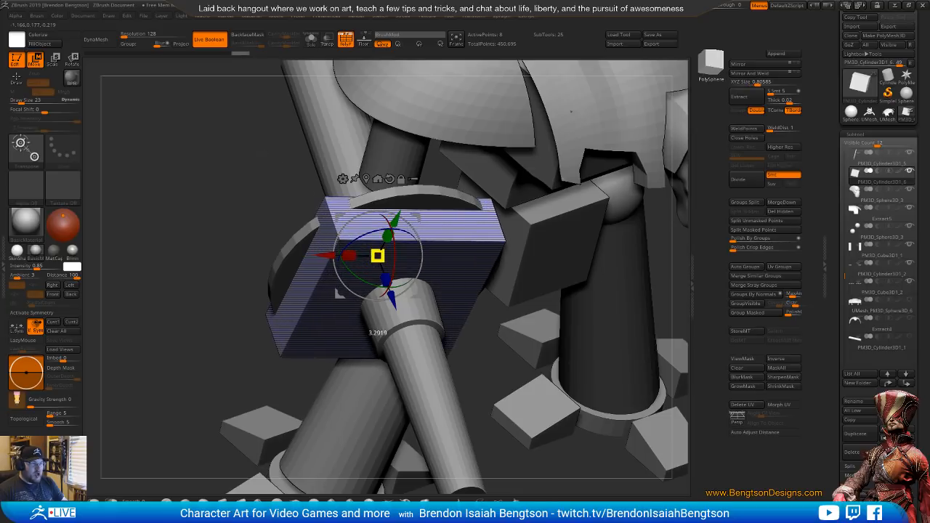
{"action": "left_click_drag", "start_coordinate": [386, 279], "coordinate": [351, 193]}
Nudge the square plate sideways and down so it sits centred around the barrel
{"action": "left_click_drag", "start_coordinate": [507, 325], "coordinate": [488, 235]}
{"action": "right_click_drag", "start_coordinate": [509, 244], "coordinate": [513, 249]}
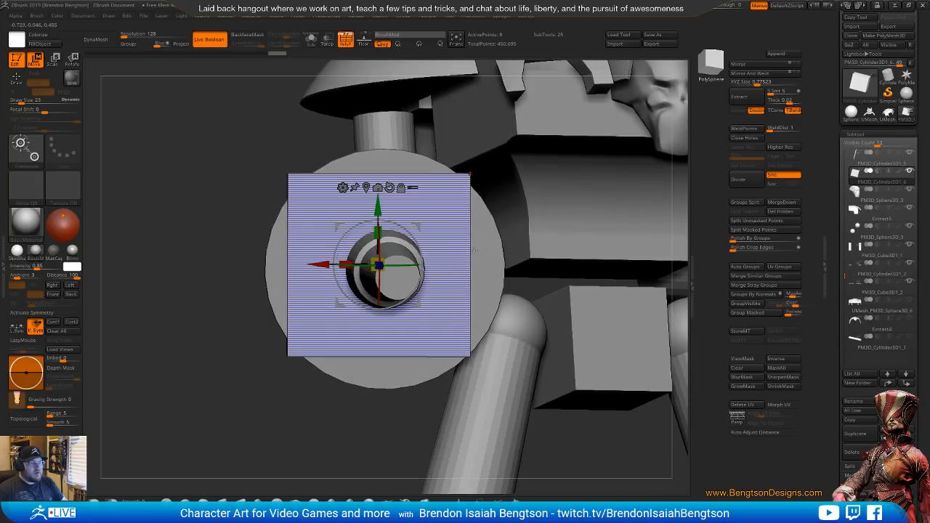
{"action": "left_click_drag", "start_coordinate": [320, 265], "coordinate": [329, 265]}
{"action": "left_click_drag", "start_coordinate": [386, 207], "coordinate": [386, 212]}
{"action": "right_click_drag", "start_coordinate": [503, 313], "coordinate": [585, 347]}
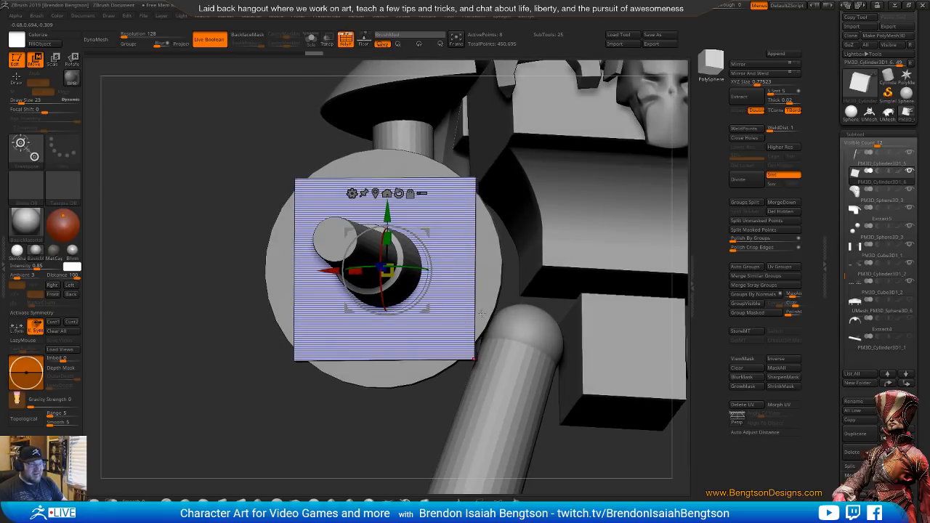
Adjust the square plate's thickness along the barrel's axis where it overlaps the disc
{"action": "right_click_drag", "start_coordinate": [480, 347], "coordinate": [500, 371]}
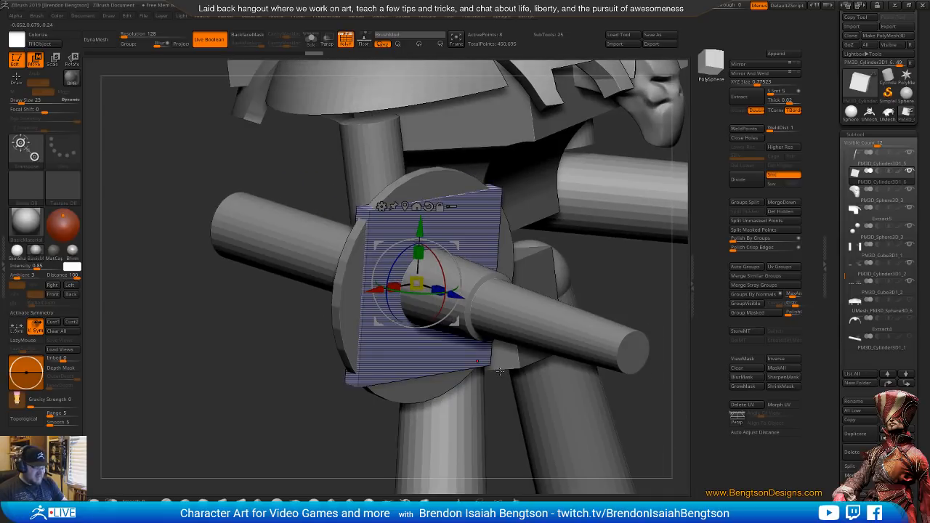
{"action": "right_click_drag", "start_coordinate": [444, 429], "coordinate": [485, 404]}
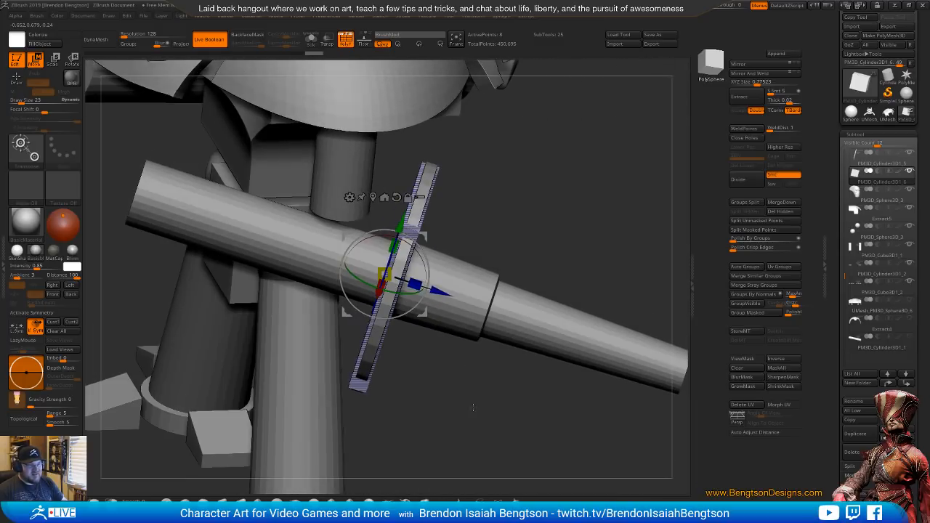
{"action": "left_click_drag", "start_coordinate": [415, 284], "coordinate": [446, 291]}
{"action": "right_click_drag", "start_coordinate": [501, 382], "coordinate": [458, 340]}
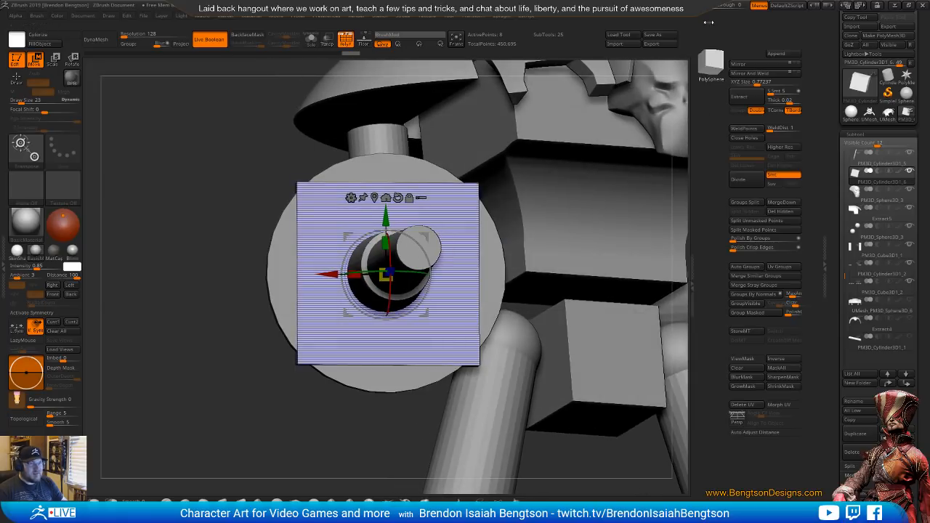
Compare the gun plate with the Knight Crusader reference photo, and isolate the square plate in Solo view, facing it straight on
{"action": "left_click_drag", "start_coordinate": [731, 6], "coordinate": [739, 14]}
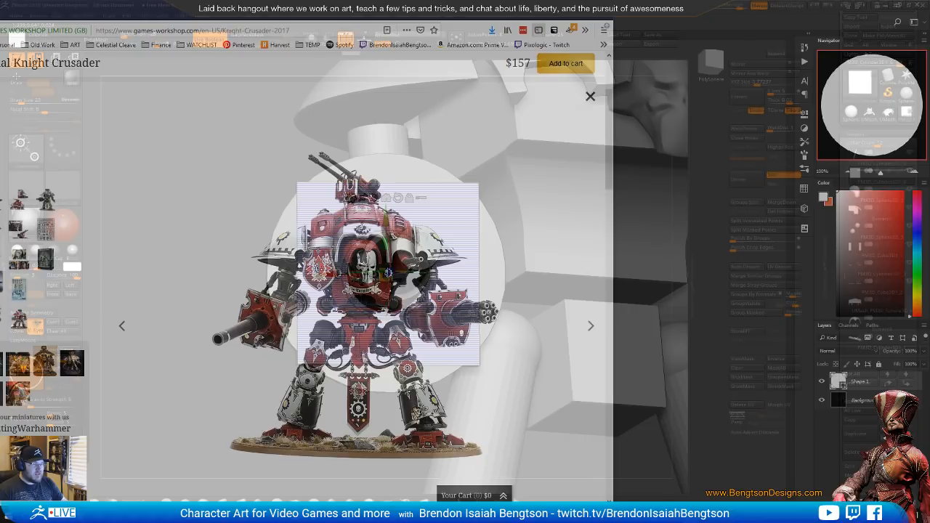
{"action": "left_click_drag", "start_coordinate": [739, 5], "coordinate": [608, 45]}
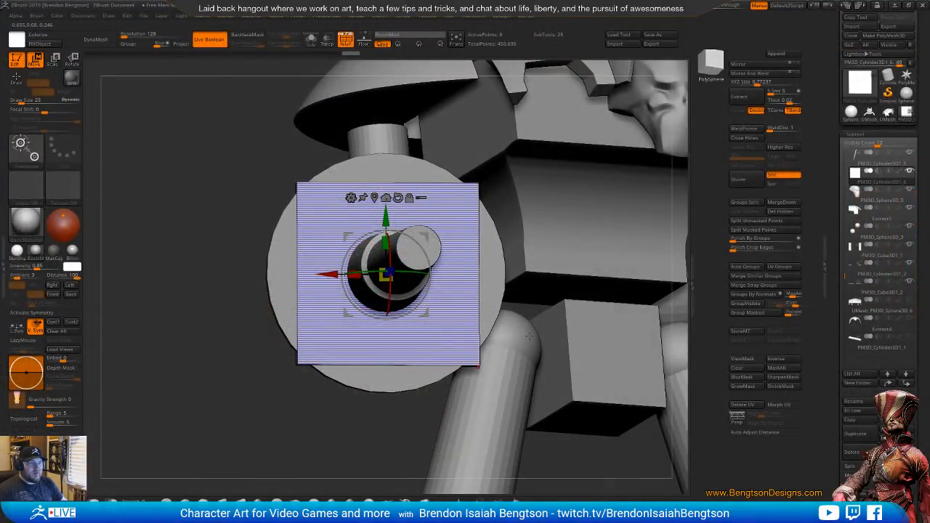
{"action": "mouse_move", "coordinate": [541, 340]}
{"action": "right_mouse_down", "text": "ctrl"}
{"action": "mouse_move", "coordinate": [565, 287]}
{"action": "mouse_move", "coordinate": [523, 281]}
{"action": "mouse_move", "coordinate": [532, 360]}
{"action": "right_mouse_up", "text": "ctrl"}
{"action": "key", "text": "alt+s"}
{"action": "right_click_drag", "start_coordinate": [547, 321], "coordinate": [543, 312], "text": "alt"}
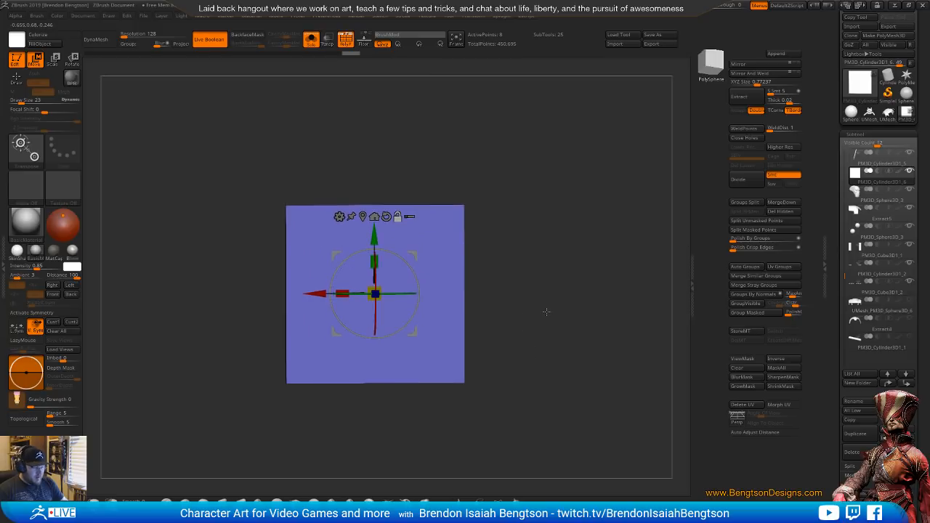
{"action": "key", "text": "q"}
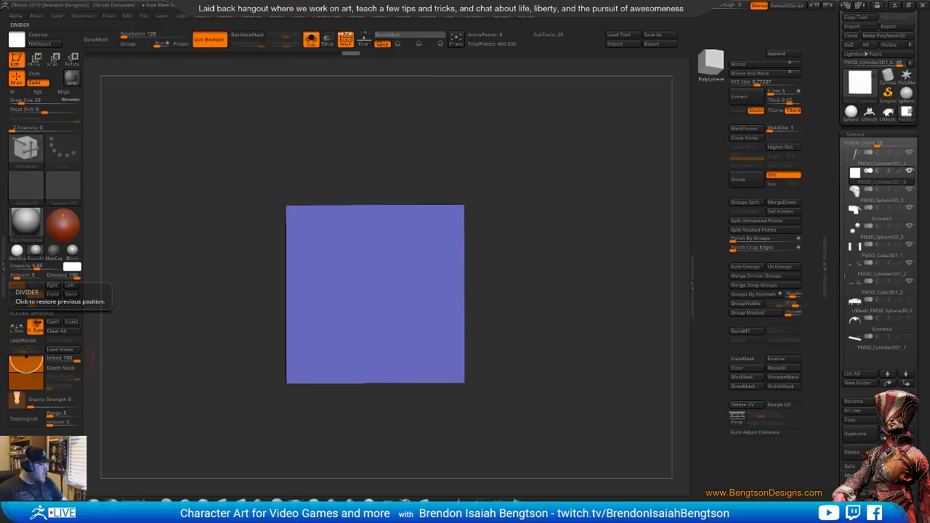
Switch to Photoshop, hide the circle layer in circle.psd and draw a white square about 391 px wide on the black background
{"action": "key", "text": "alt+Tab"}
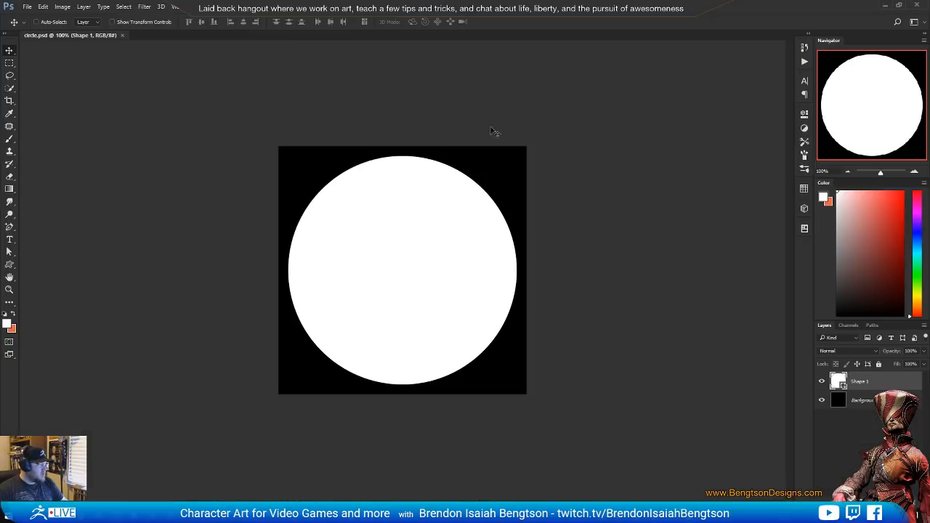
{"action": "left_click", "coordinate": [823, 381]}
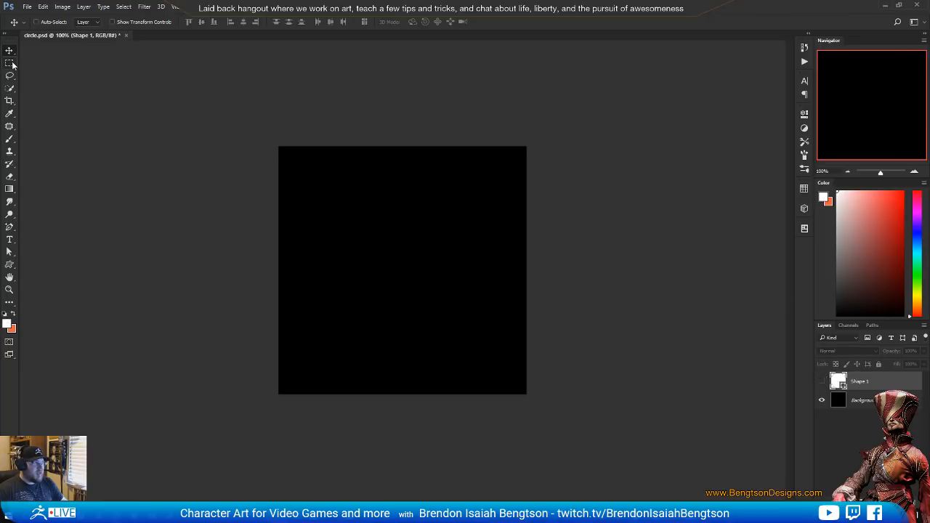
{"action": "left_click", "coordinate": [11, 267]}
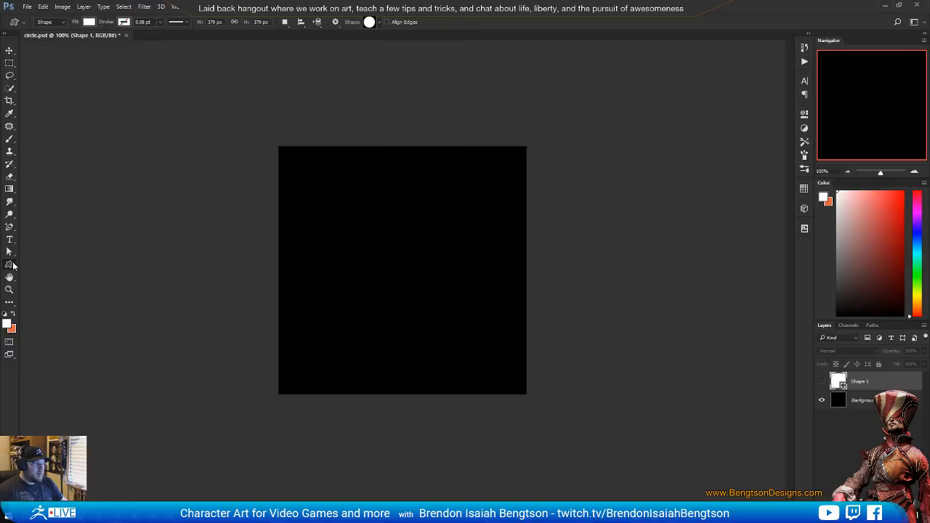
{"action": "right_click", "coordinate": [9, 265]}
{"action": "left_click", "coordinate": [43, 269]}
{"action": "left_click_drag", "start_coordinate": [313, 183], "coordinate": [496, 396]}
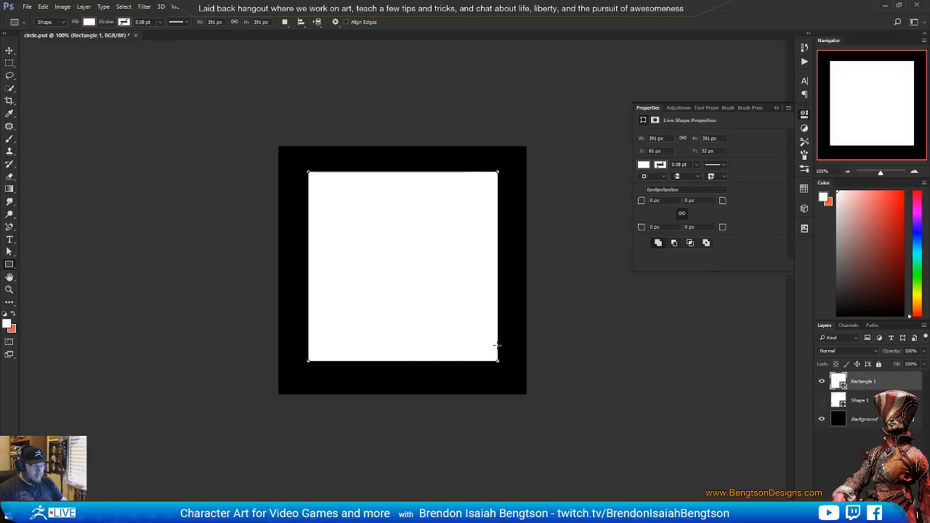
Move the white square down to Y 61 px so it is centred on the canvas, and save the document as square.psd
{"action": "key", "text": "v"}
{"action": "left_click_drag", "start_coordinate": [429, 280], "coordinate": [428, 286]}
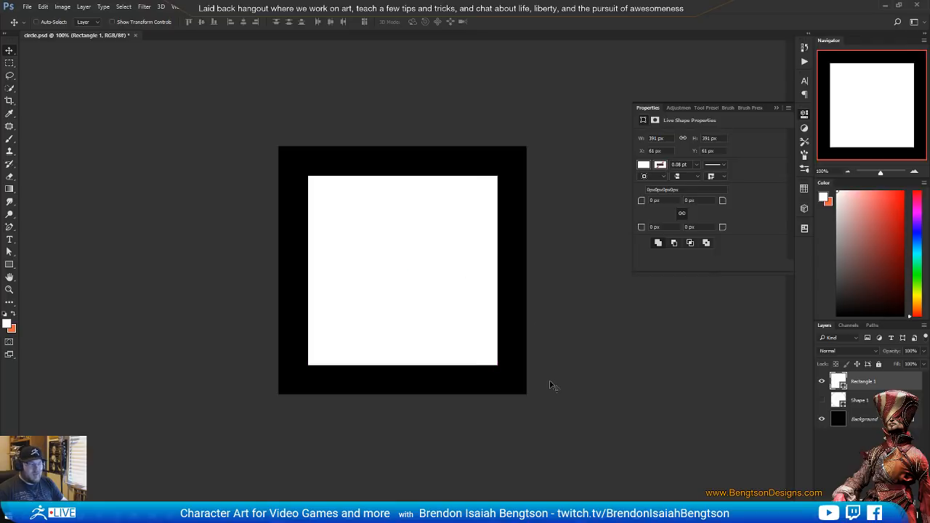
{"action": "key", "text": "ctrl"}
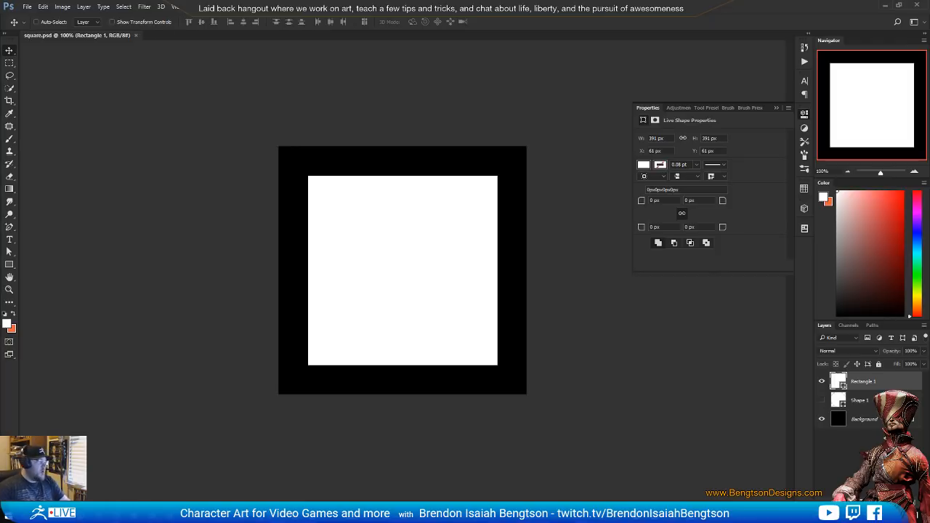
Switch to ZBrush, import the square image as a texture and load it into Spotlight
{"action": "left_click", "coordinate": [884, 5]}
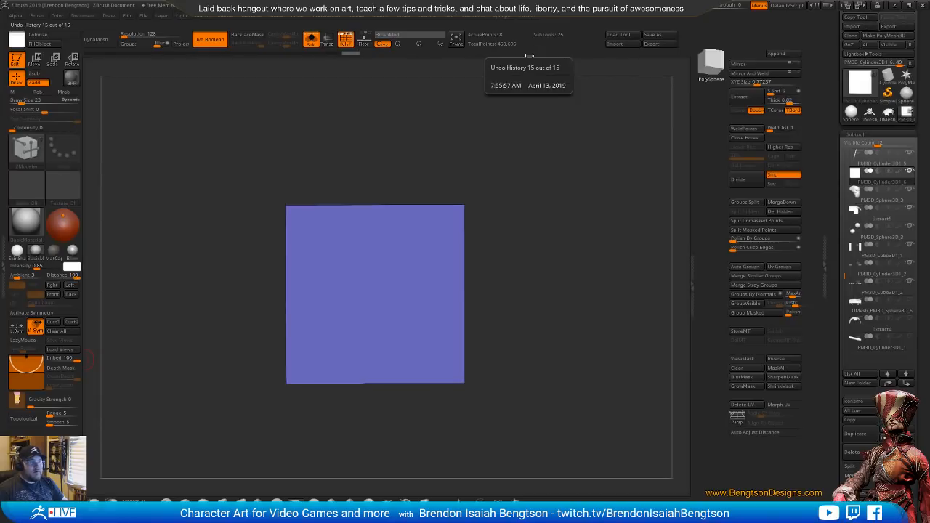
{"action": "left_click", "coordinate": [426, 16]}
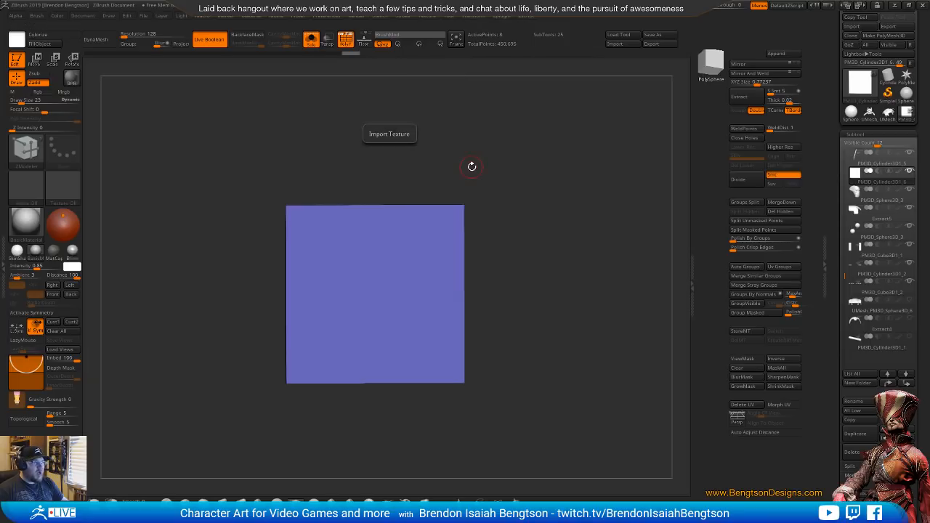
{"action": "left_click", "coordinate": [427, 17]}
{"action": "left_click", "coordinate": [460, 136]}
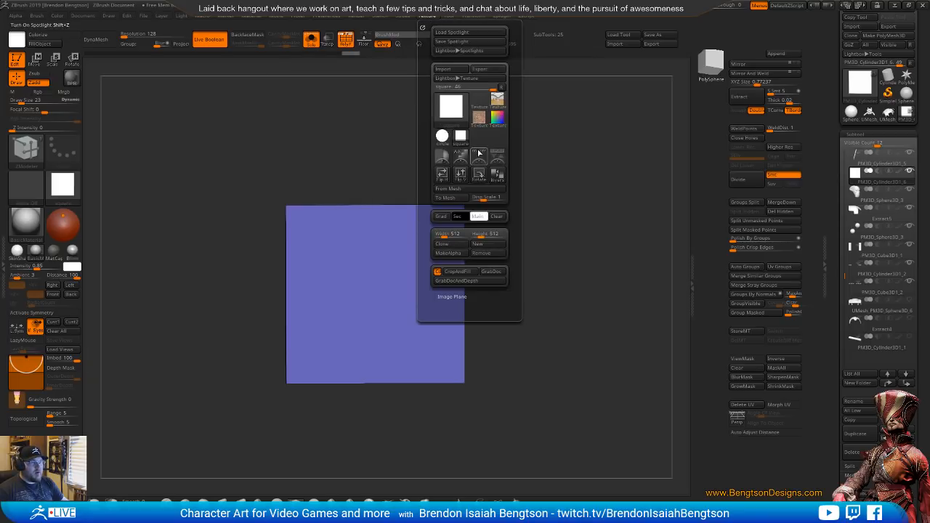
{"action": "left_click", "coordinate": [497, 157]}
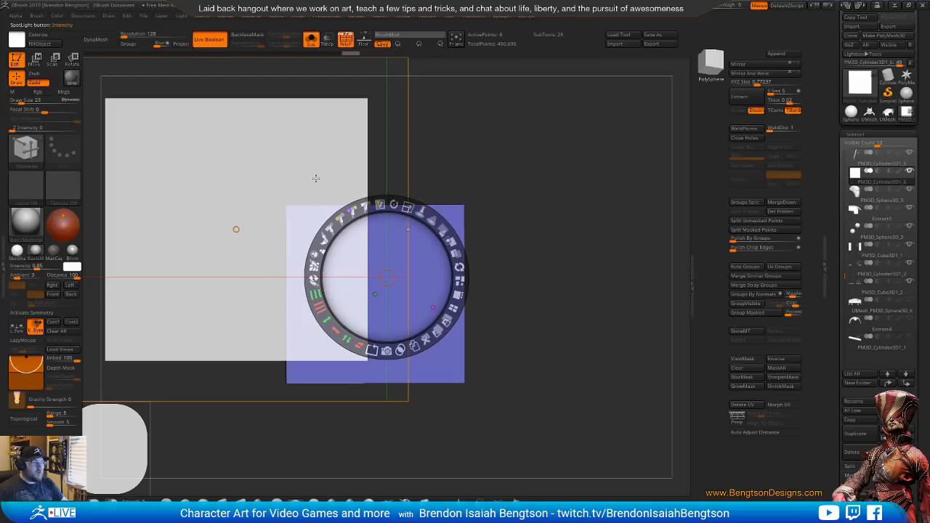
Check the gun plate on the Knight Crusader reference and shrink the Spotlight square to roughly two-thirds of the plate's width
{"action": "key", "text": "alt+Tab"}
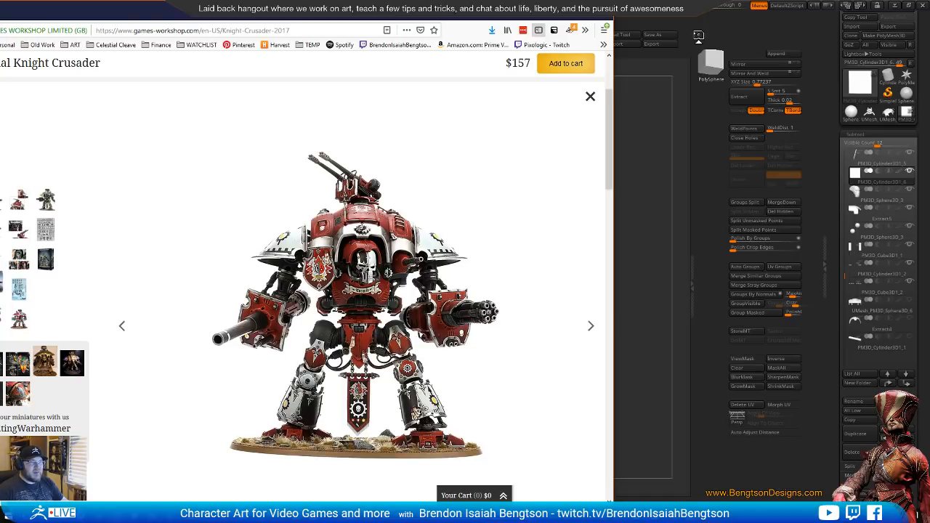
{"action": "left_click", "coordinate": [697, 35]}
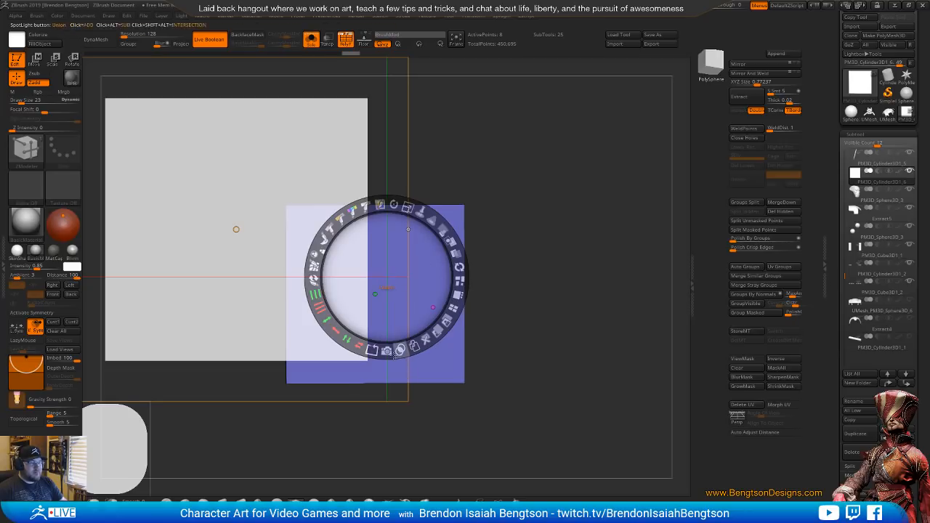
{"action": "left_click_drag", "start_coordinate": [391, 276], "coordinate": [451, 302]}
{"action": "left_click_drag", "start_coordinate": [446, 204], "coordinate": [392, 221]}
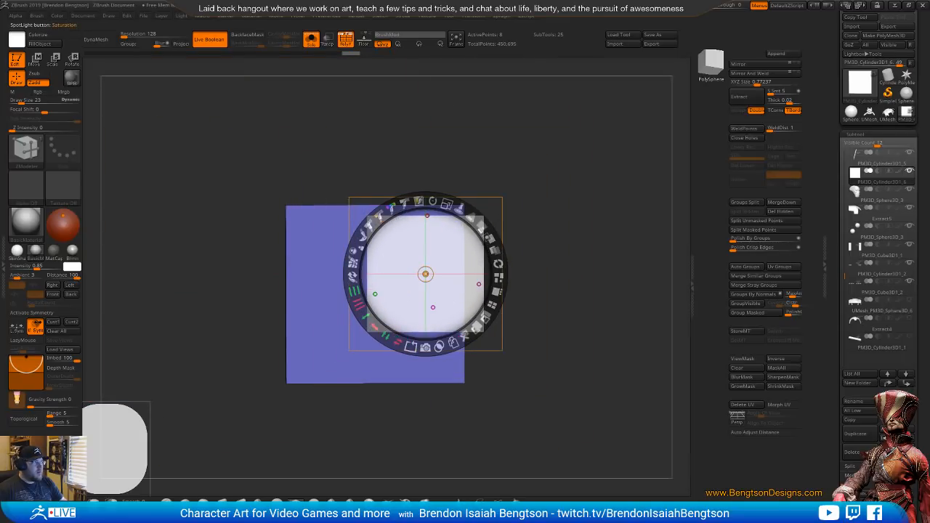
{"action": "key", "text": "alt+Tab"}
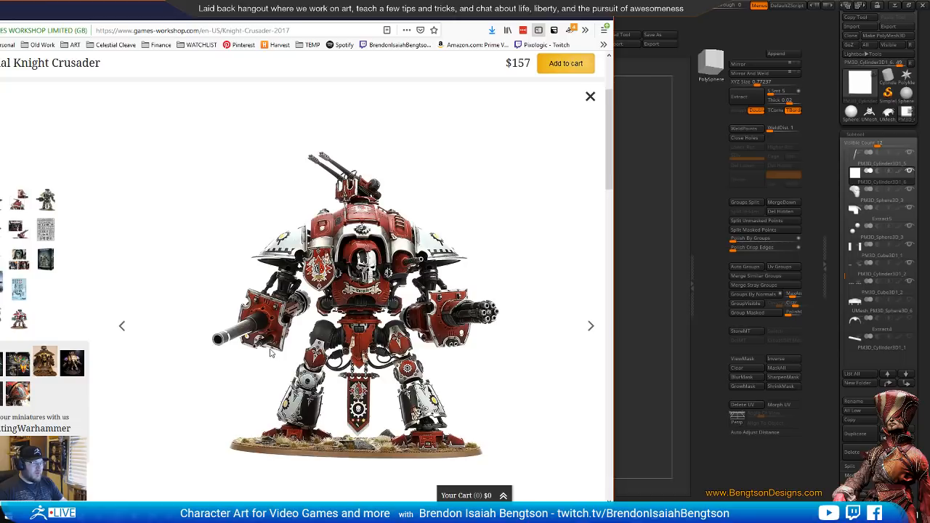
{"action": "key", "text": "alt+Tab"}
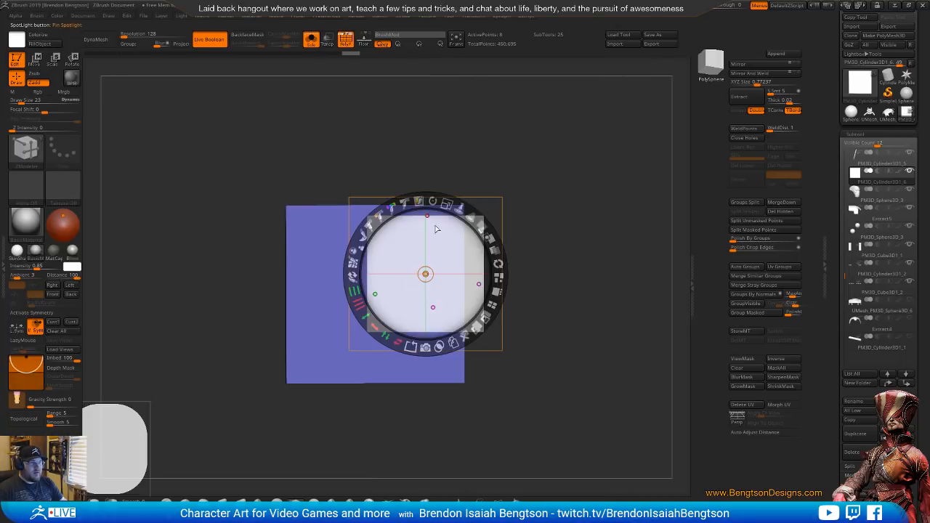
Place the Spotlight square over the plate's upper-right corner, Snapshot3D it as a subtractive subtool and leave Solo view
{"action": "left_click_drag", "start_coordinate": [436, 272], "coordinate": [511, 206]}
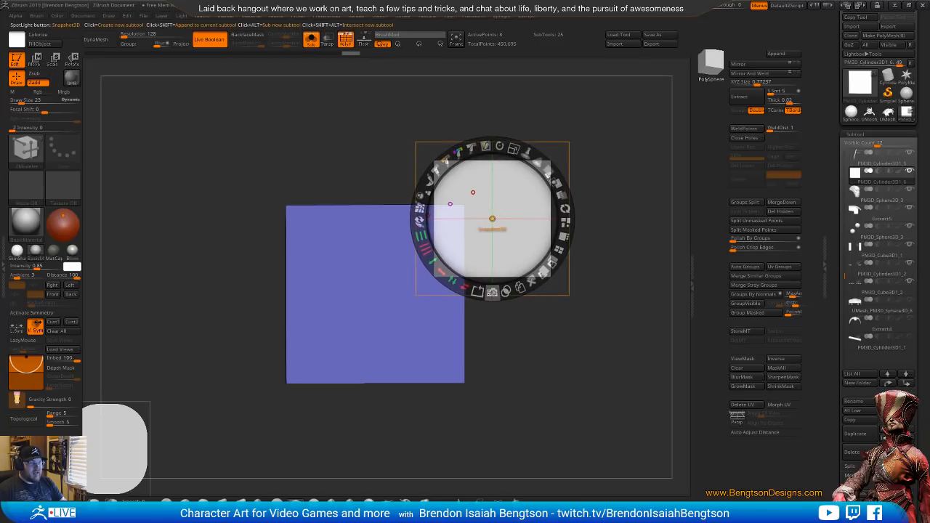
{"action": "left_click", "coordinate": [493, 293]}
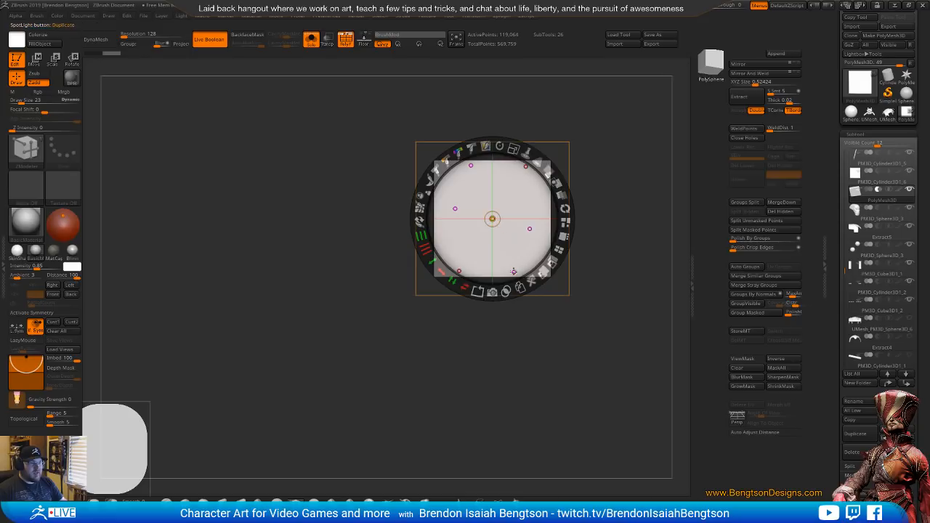
{"action": "key", "text": "alt+s"}
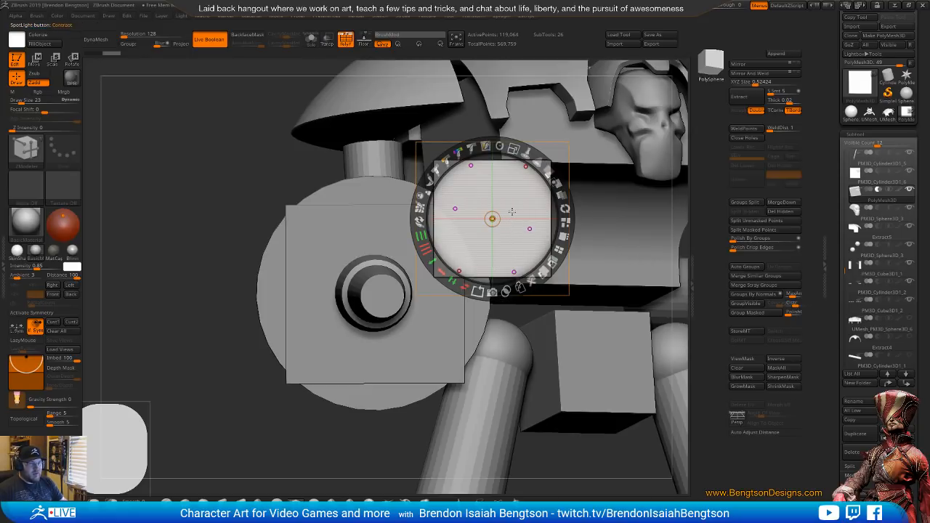
Create two more subtractive Snapshot3D squares over the plate's lower-right and upper-left corners
{"action": "left_click_drag", "start_coordinate": [518, 200], "coordinate": [469, 401]}
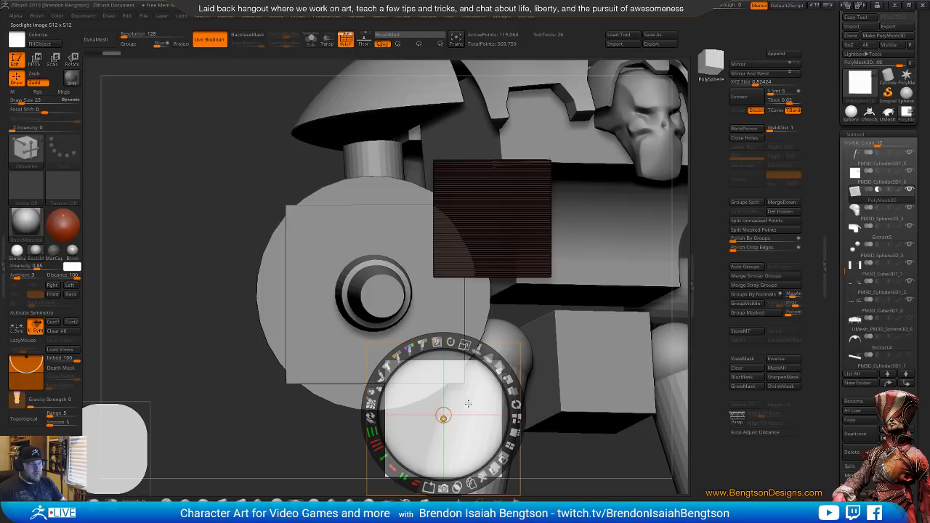
{"action": "left_click", "coordinate": [445, 488]}
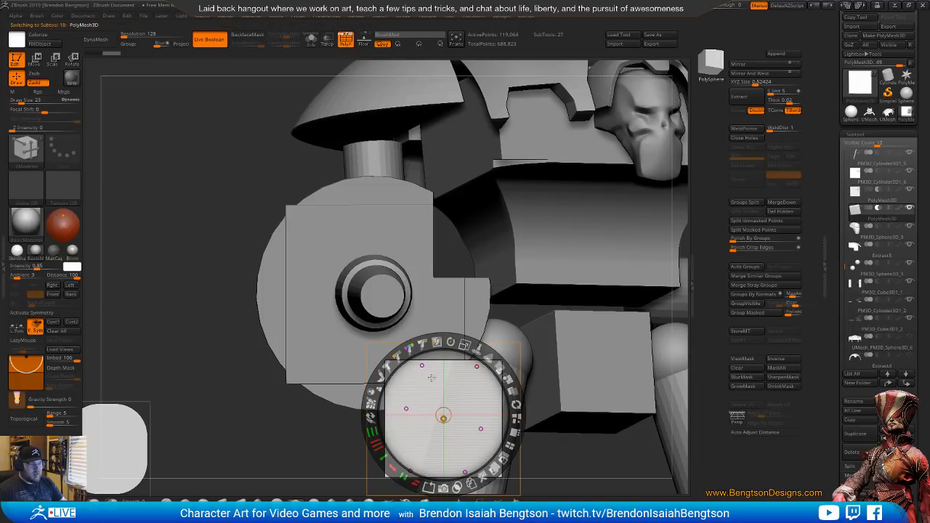
{"action": "left_click_drag", "start_coordinate": [469, 412], "coordinate": [278, 211]}
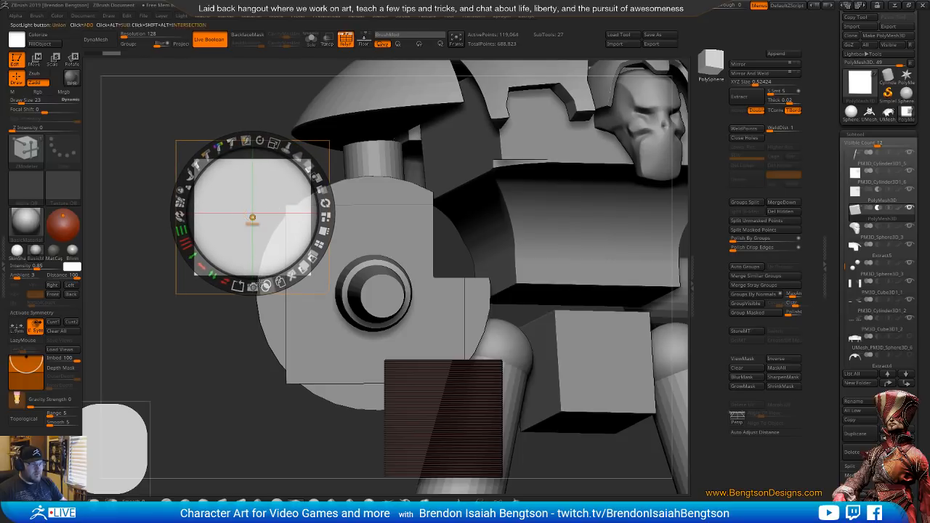
{"action": "left_click", "coordinate": [253, 287]}
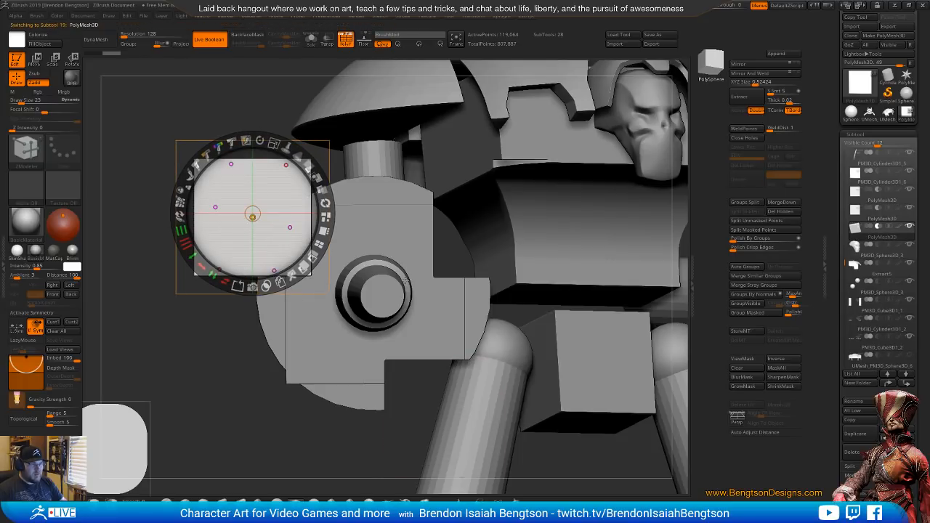
Close Spotlight, turn off the polyframe display and hide the round disc behind the notched plate
{"action": "key", "text": "z"}
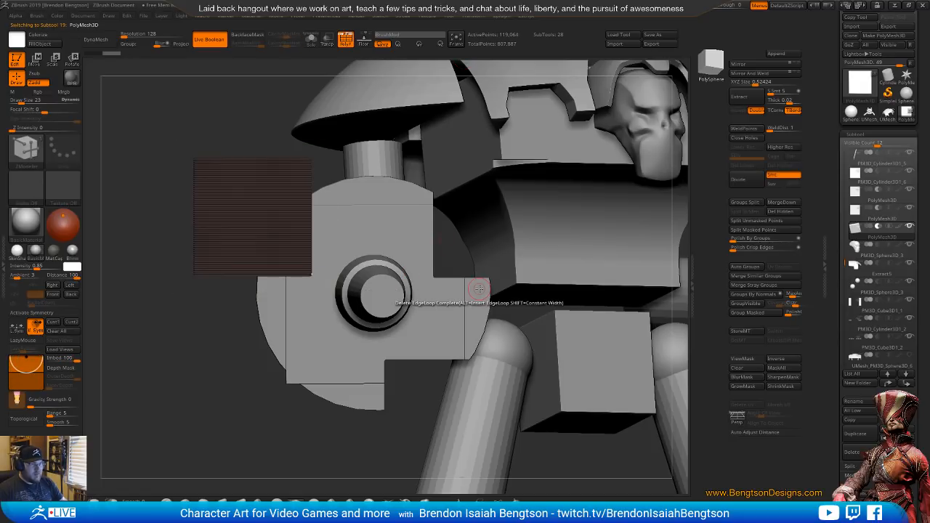
{"action": "key", "text": "shift+z"}
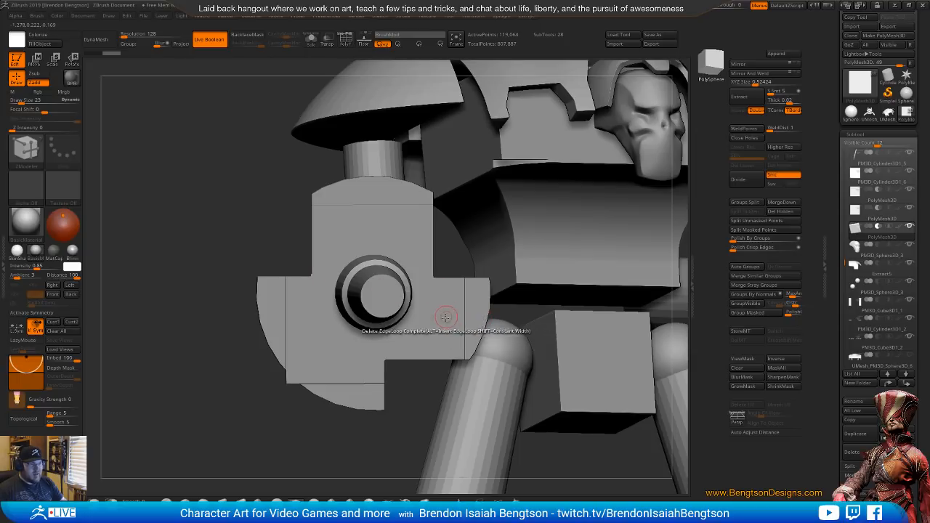
{"action": "right_click_drag", "start_coordinate": [433, 325], "coordinate": [504, 322]}
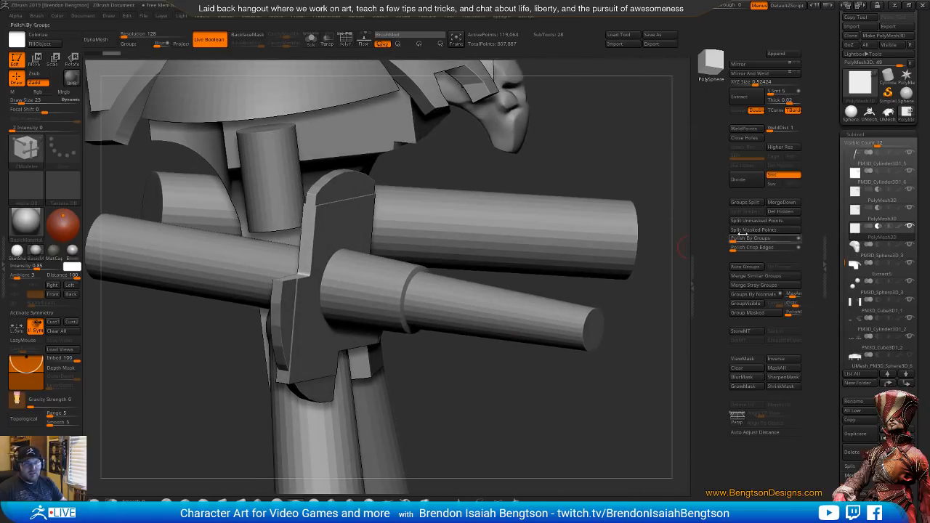
{"action": "left_click", "coordinate": [323, 188], "text": "alt"}
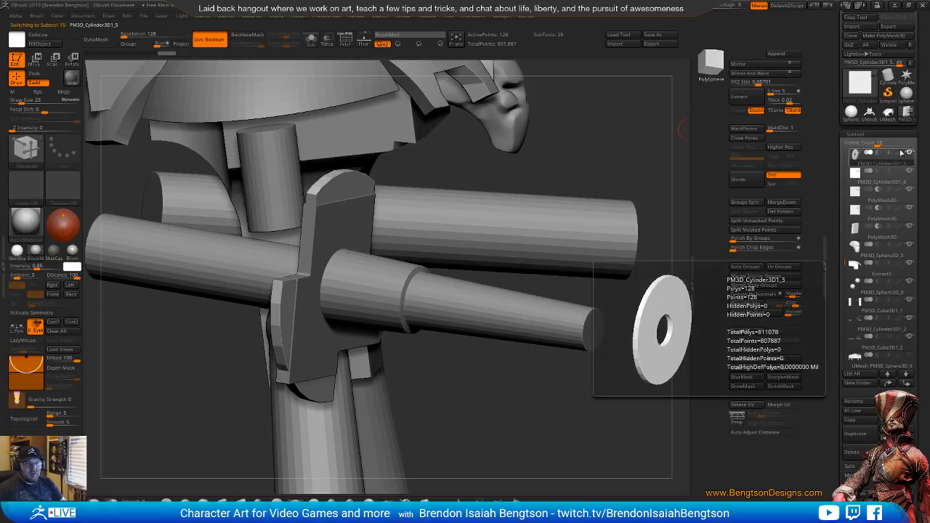
{"action": "left_click", "coordinate": [861, 180]}
{"action": "right_click_drag", "start_coordinate": [404, 315], "coordinate": [354, 290]}
Select the upper-right cutter, show its polyframe and move it about 0.028 outward to narrow that corner notch
{"action": "left_click", "coordinate": [861, 192]}
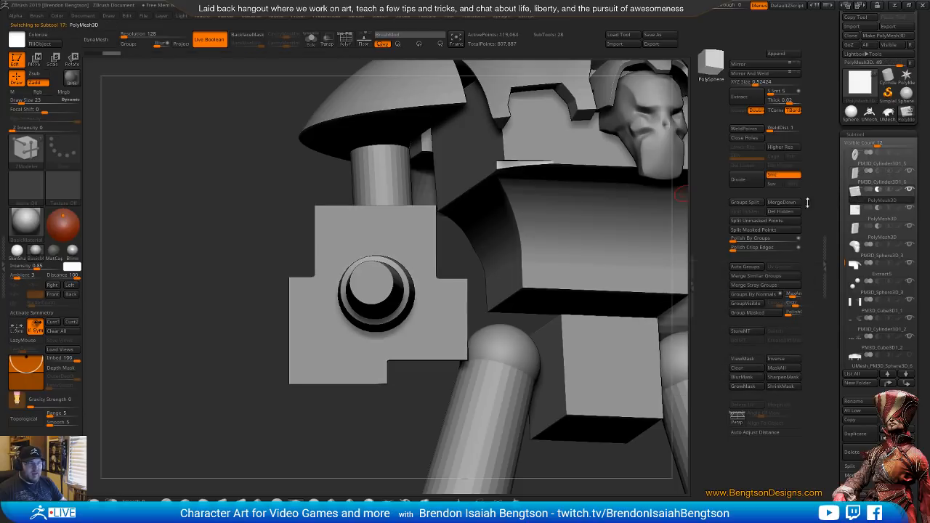
{"action": "key", "text": "space"}
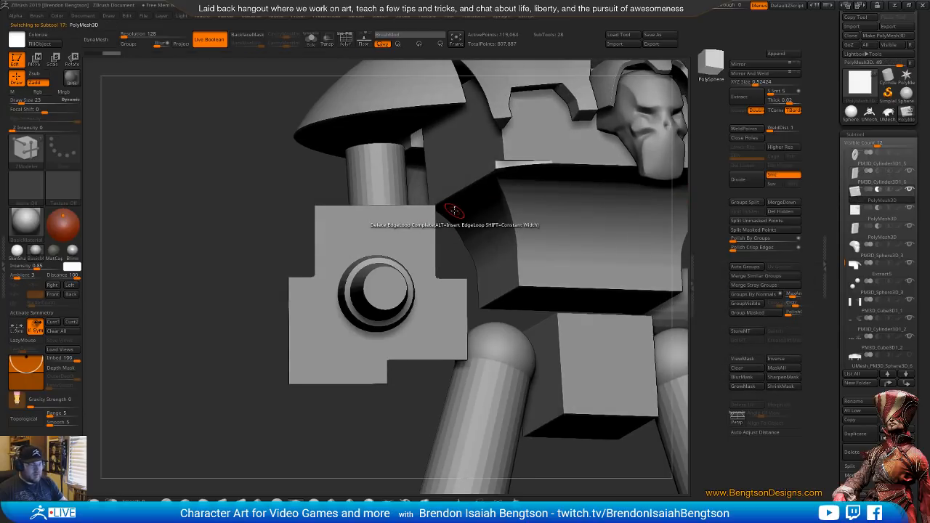
{"action": "key", "text": "shift"}
{"action": "key", "text": "shift"}
{"action": "key", "text": "shift+f"}
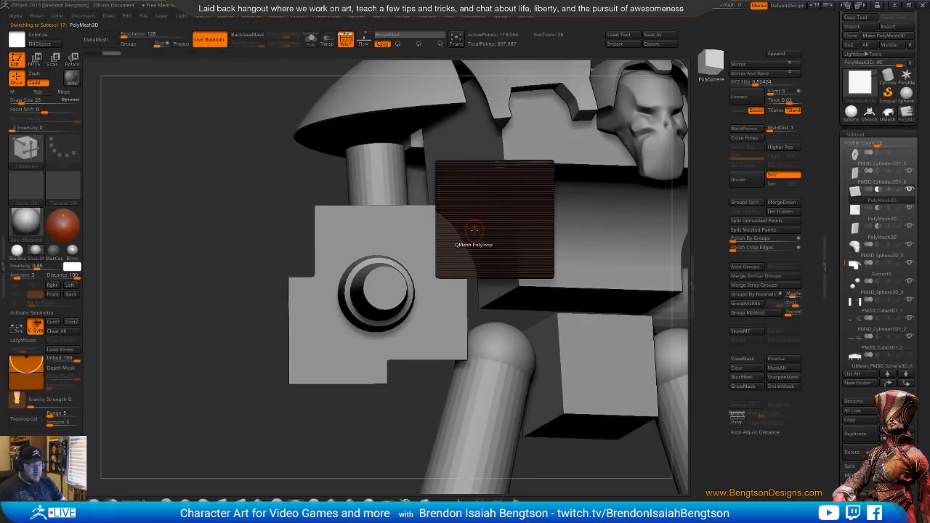
{"action": "key", "text": "w"}
{"action": "left_click_drag", "start_coordinate": [438, 223], "coordinate": [445, 223]}
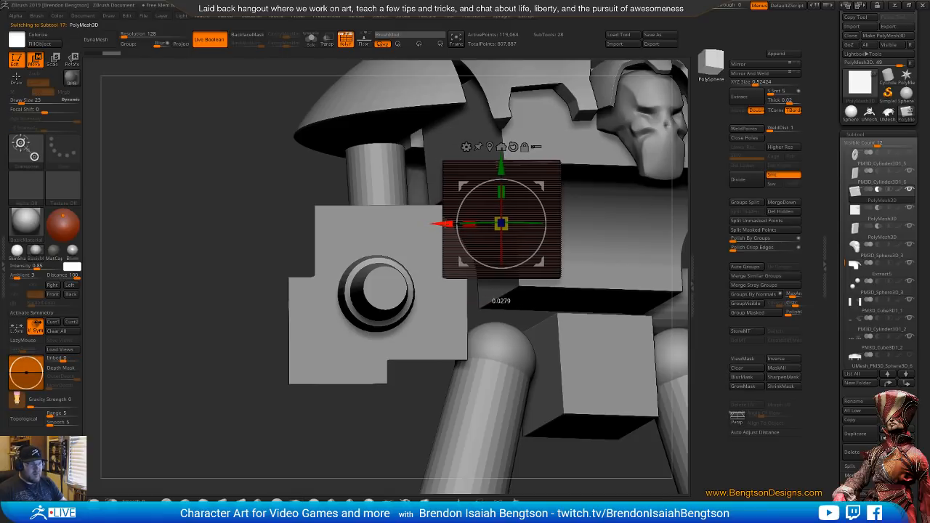
Move the lower-right cutter slightly down and raise the upper-left cutter to adjust the depth of their notches
{"action": "left_click", "coordinate": [847, 216]}
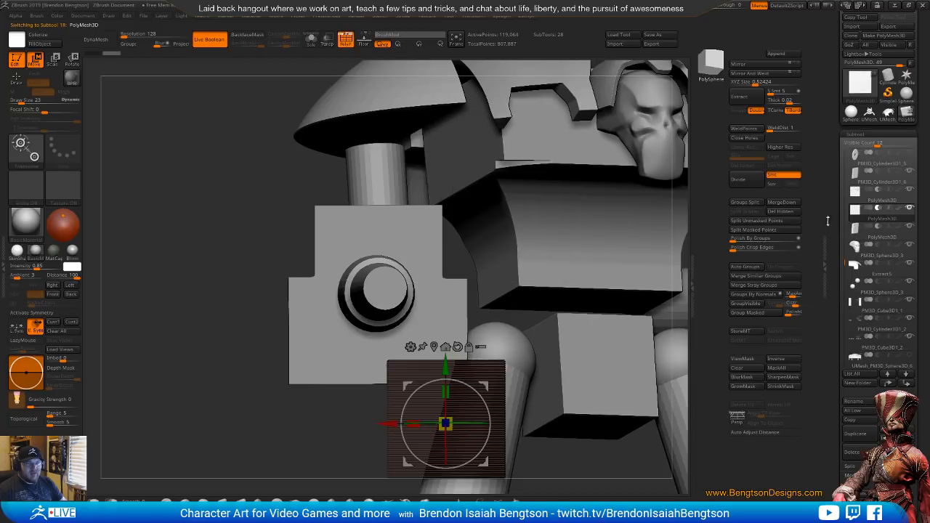
{"action": "left_click_drag", "start_coordinate": [445, 367], "coordinate": [445, 372]}
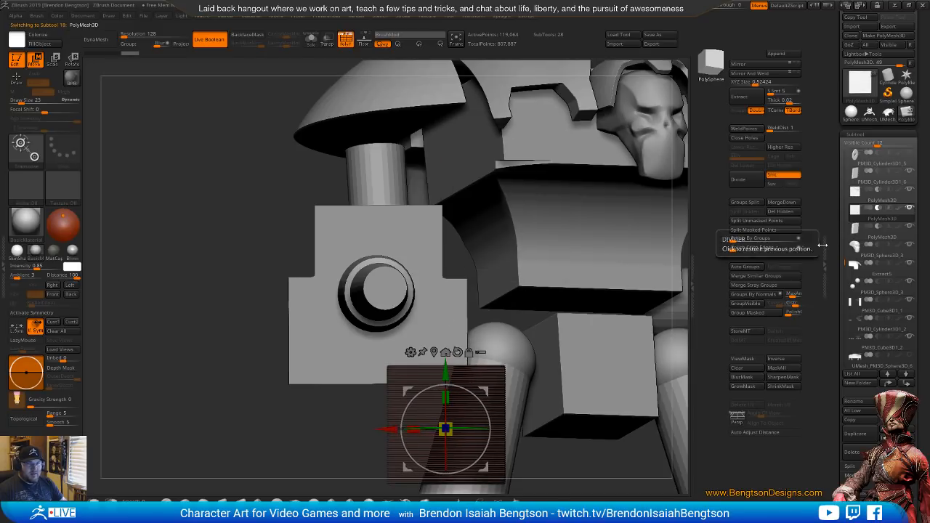
{"action": "left_click", "coordinate": [849, 233]}
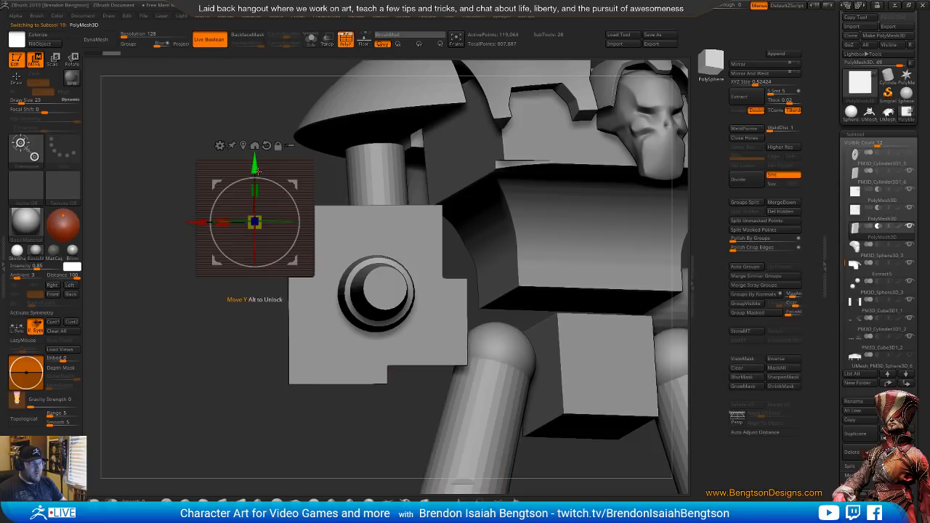
{"action": "left_click_drag", "start_coordinate": [255, 165], "coordinate": [260, 147]}
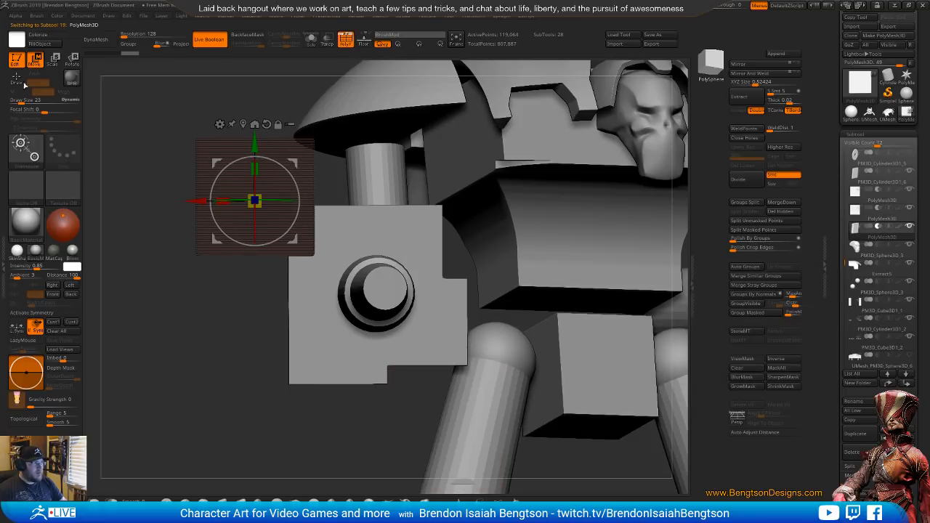
Compare the plate with the Knight Crusader reference and shift the lower-right cutter slightly inward to widen its notch
{"action": "key", "text": "alt+Tab"}
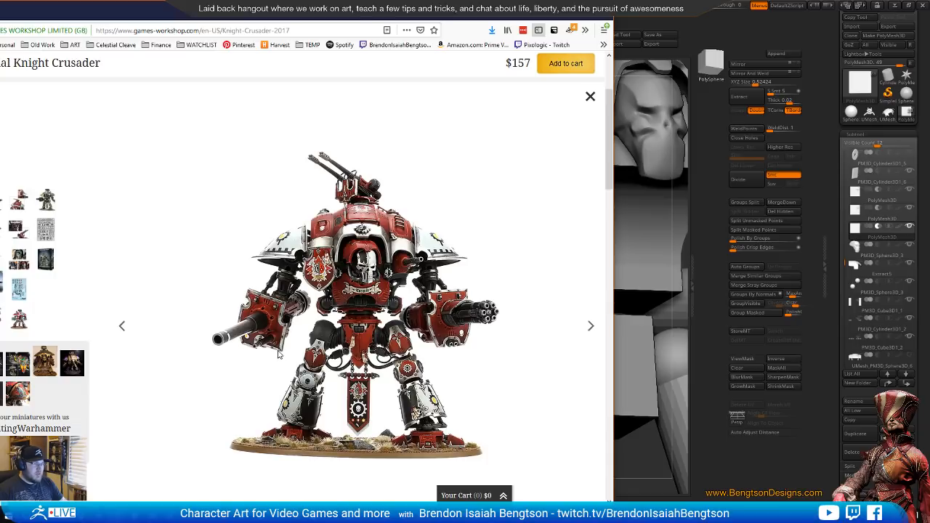
{"action": "left_click", "coordinate": [706, 241]}
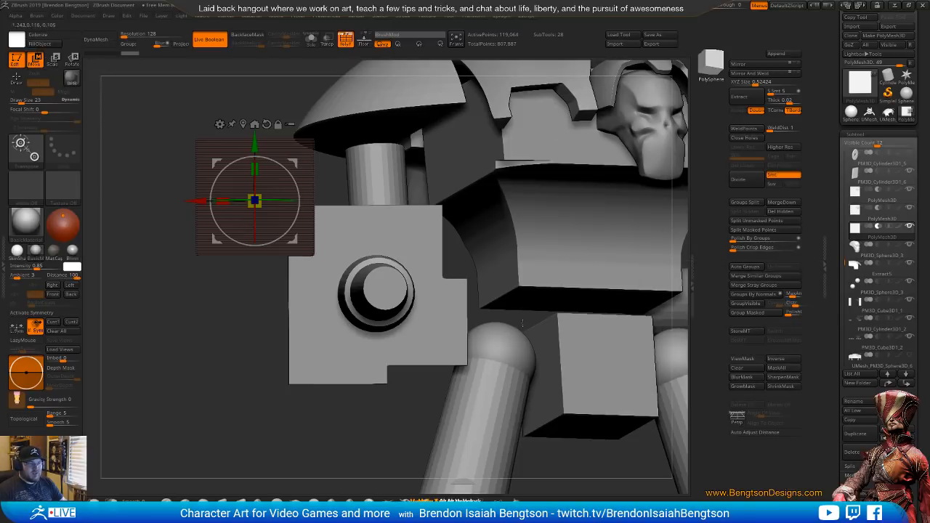
{"action": "left_click", "coordinate": [854, 218]}
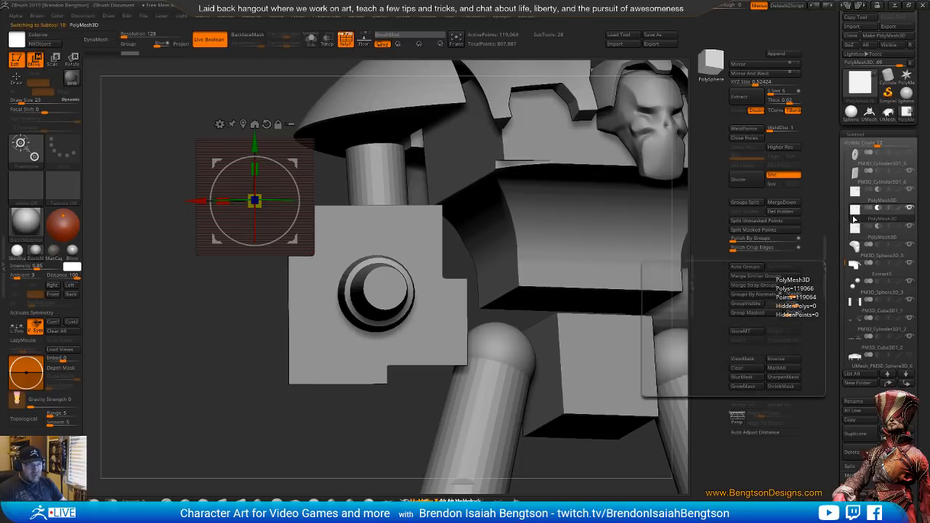
{"action": "left_click_drag", "start_coordinate": [394, 428], "coordinate": [387, 427]}
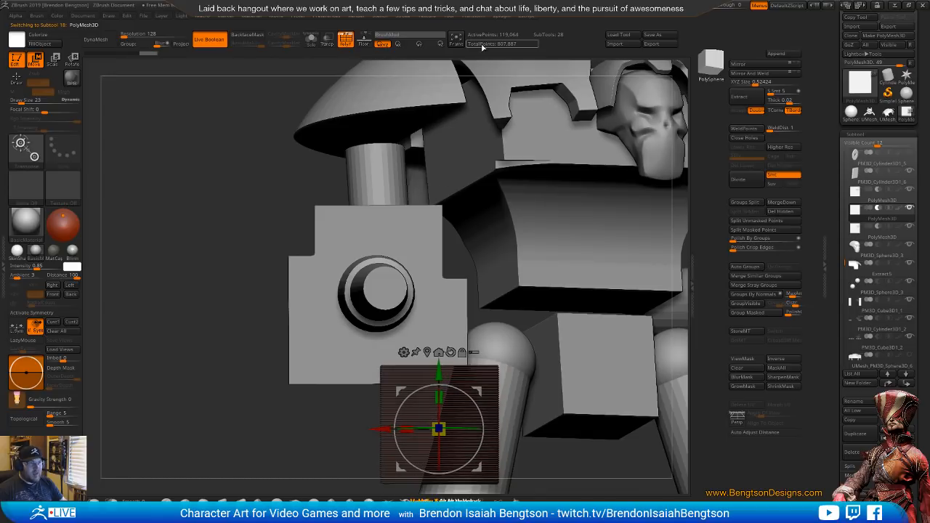
{"action": "right_click_drag", "start_coordinate": [491, 234], "coordinate": [523, 197]}
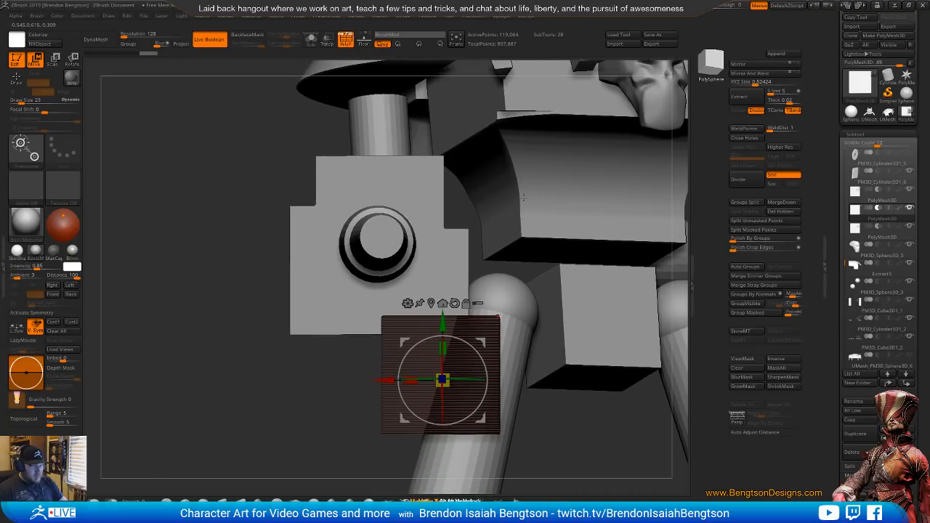
Open Spotlight, add a circle shape and scale it down to a small disc
{"action": "key", "text": "shift+z"}
{"action": "left_click", "coordinate": [118, 448]}
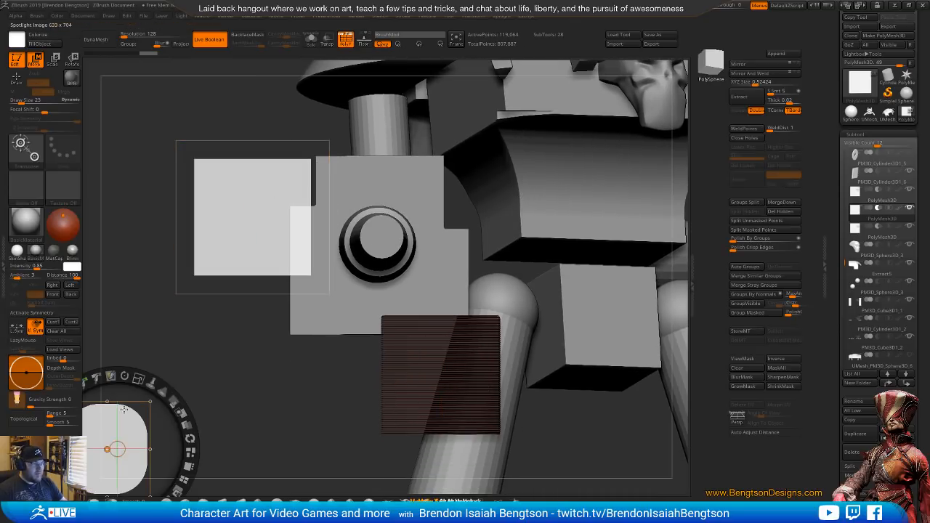
{"action": "left_click", "coordinate": [427, 16]}
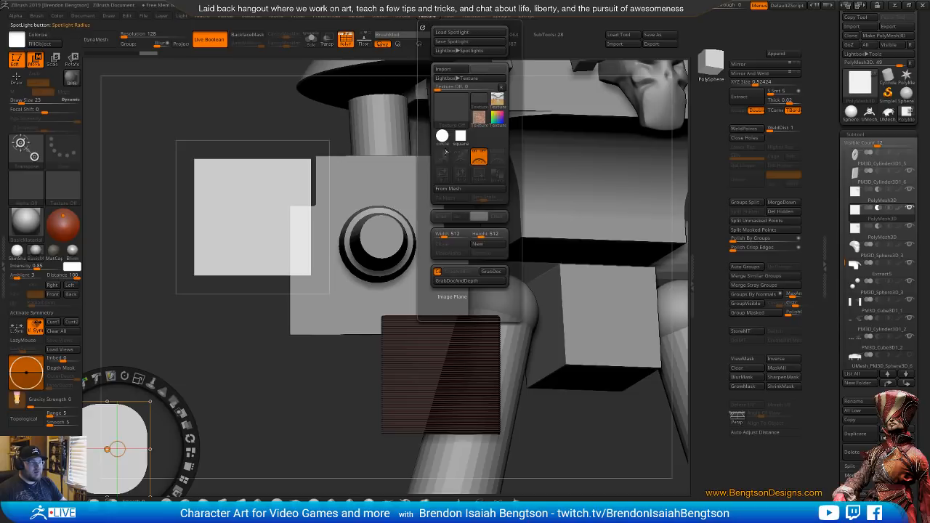
{"action": "left_click", "coordinate": [441, 136]}
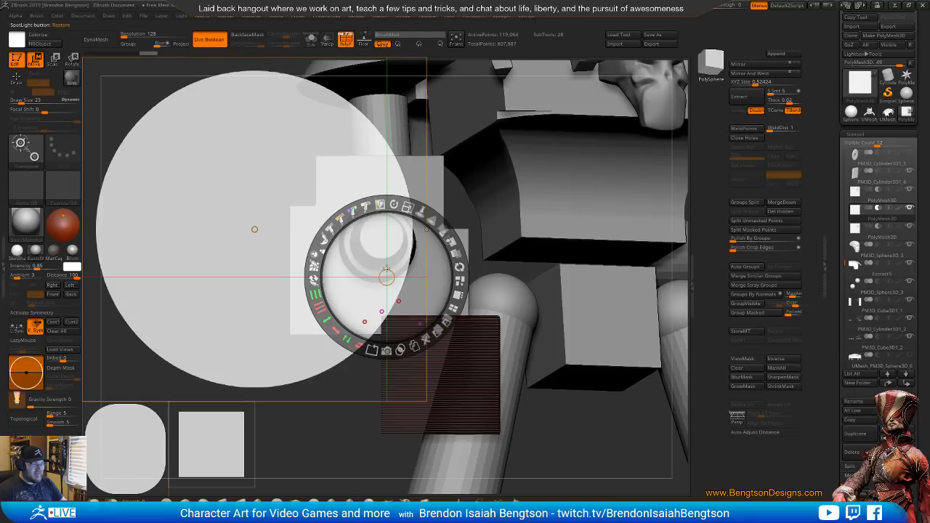
{"action": "left_click", "coordinate": [264, 222]}
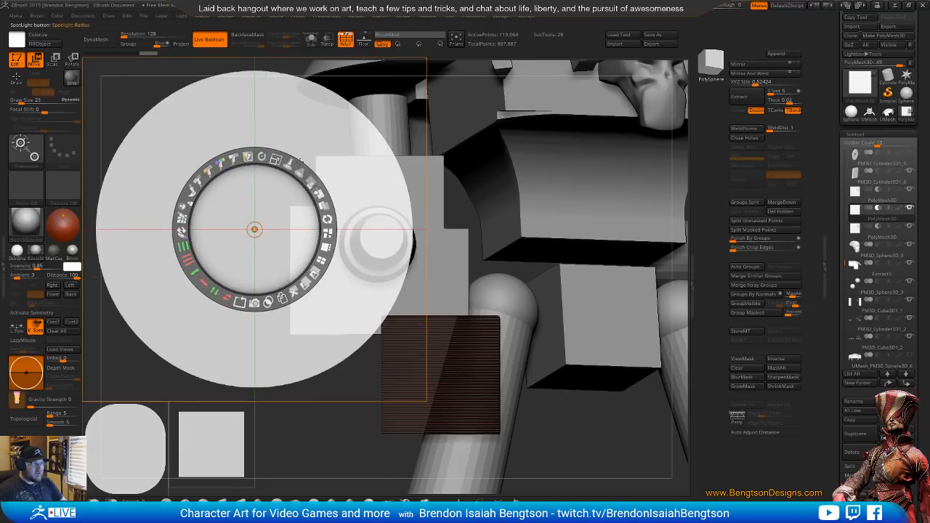
{"action": "left_click_drag", "start_coordinate": [277, 158], "coordinate": [189, 173]}
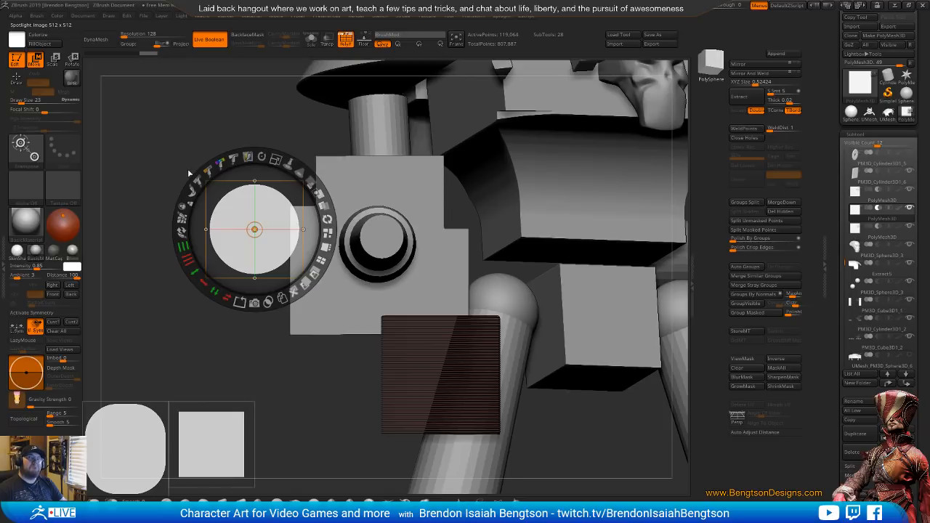
Place the circle over the inner corner of the plate's lower-right notch and shrink it to fit that corner
{"action": "left_click_drag", "start_coordinate": [260, 215], "coordinate": [409, 326]}
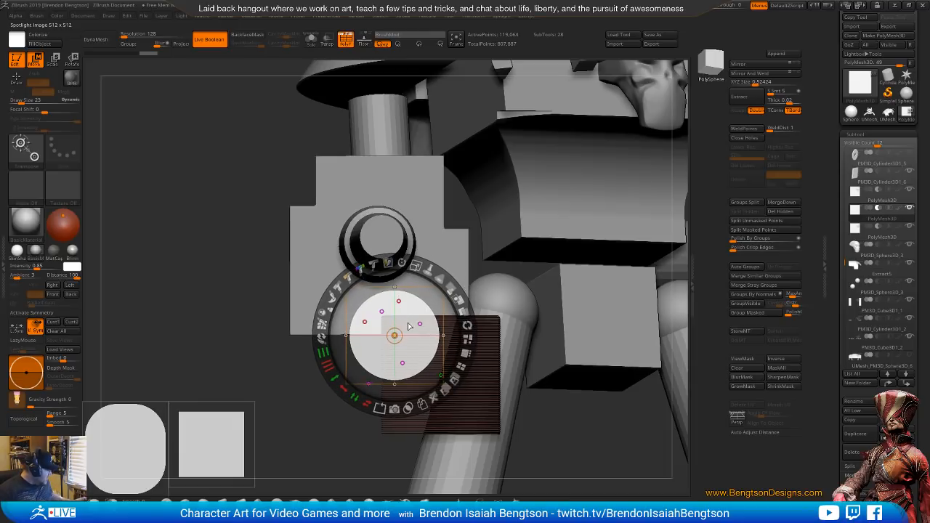
{"action": "left_click_drag", "start_coordinate": [417, 265], "coordinate": [349, 282]}
{"action": "left_click_drag", "start_coordinate": [405, 322], "coordinate": [398, 311]}
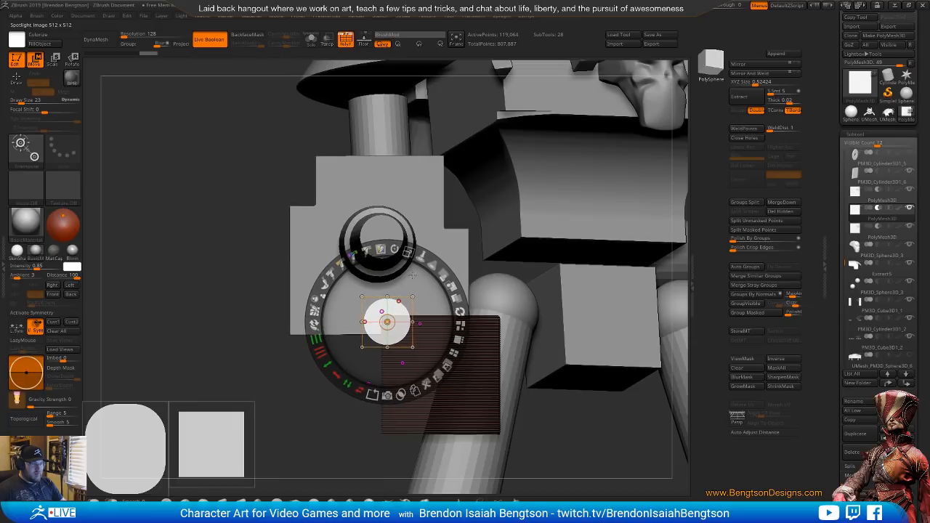
{"action": "left_click_drag", "start_coordinate": [408, 253], "coordinate": [378, 251]}
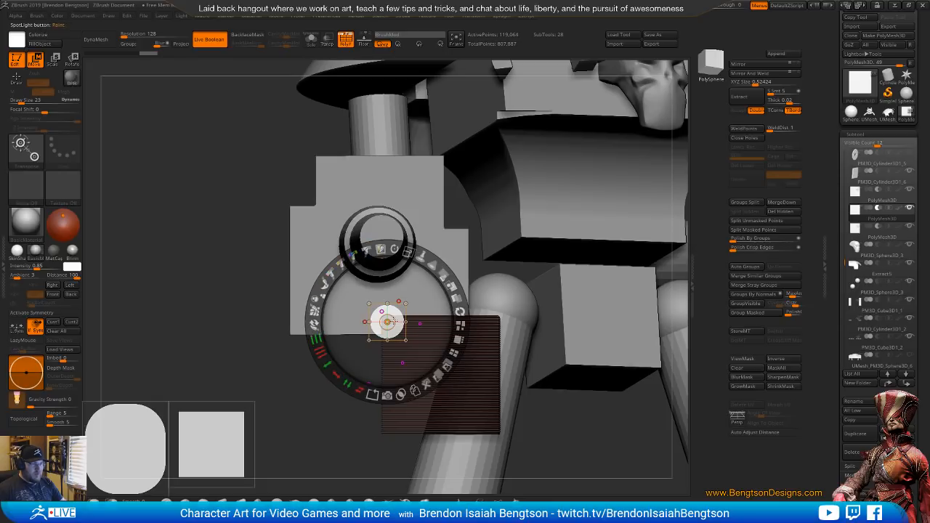
{"action": "left_click_drag", "start_coordinate": [394, 312], "coordinate": [393, 314]}
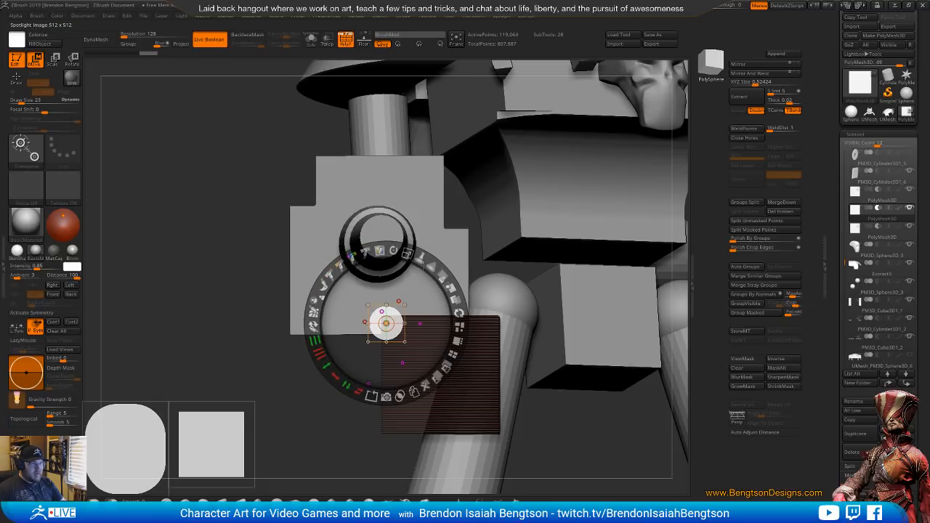
Make the notched barrel plate the active subtool, recentre the Spotlight dial on the circle and turn off the polyframe display
{"action": "left_click", "coordinate": [423, 195]}
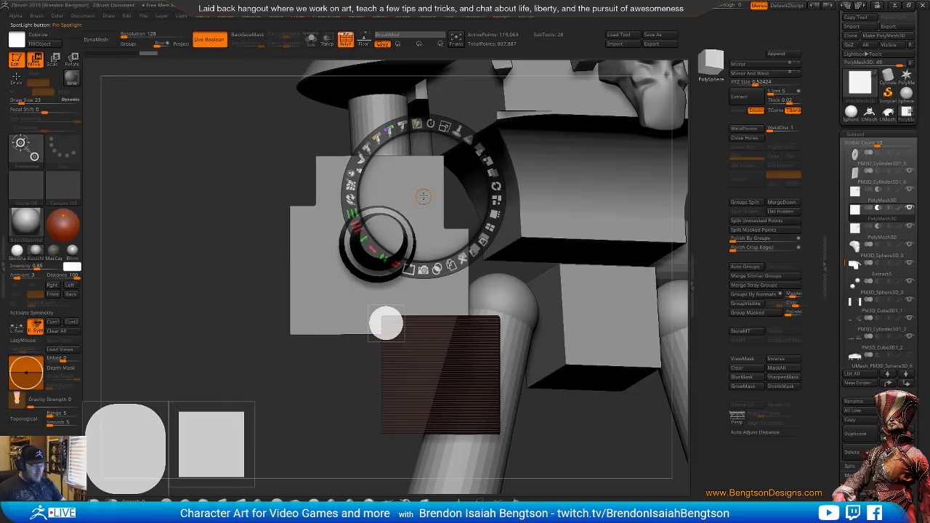
{"action": "key", "text": "z"}
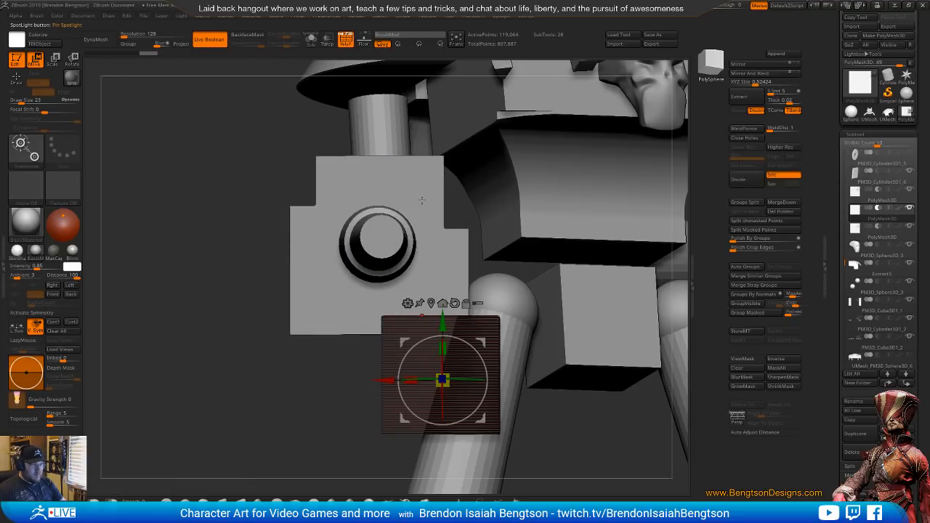
{"action": "left_click", "coordinate": [412, 192], "text": "alt"}
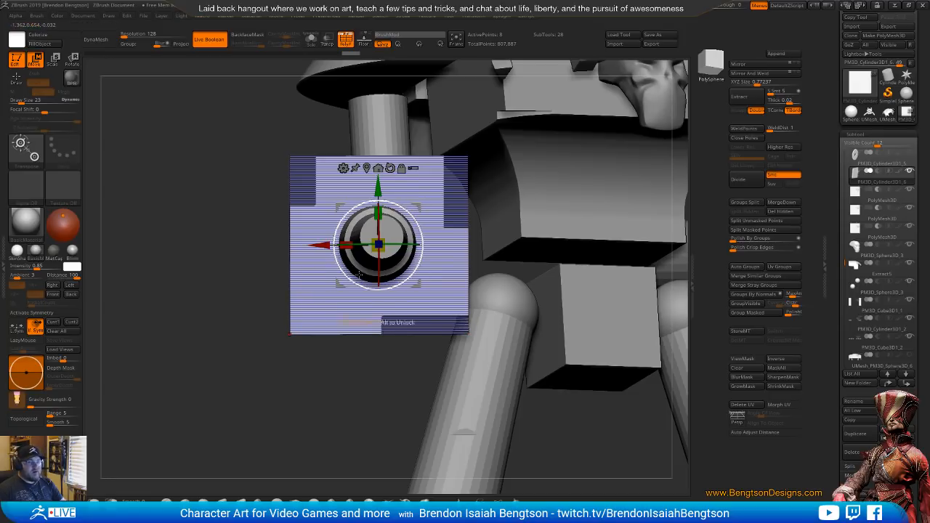
{"action": "mouse_move", "coordinate": [853, 181]}
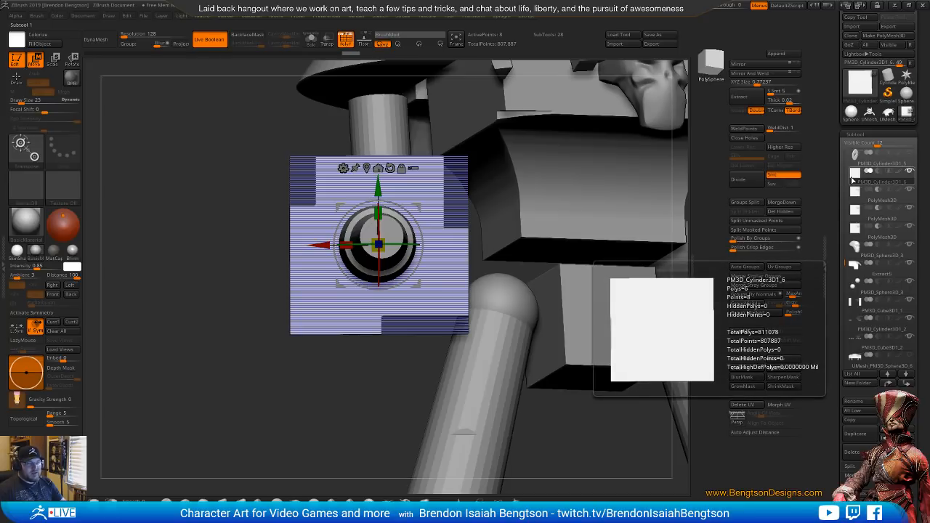
{"action": "key", "text": "shift+z"}
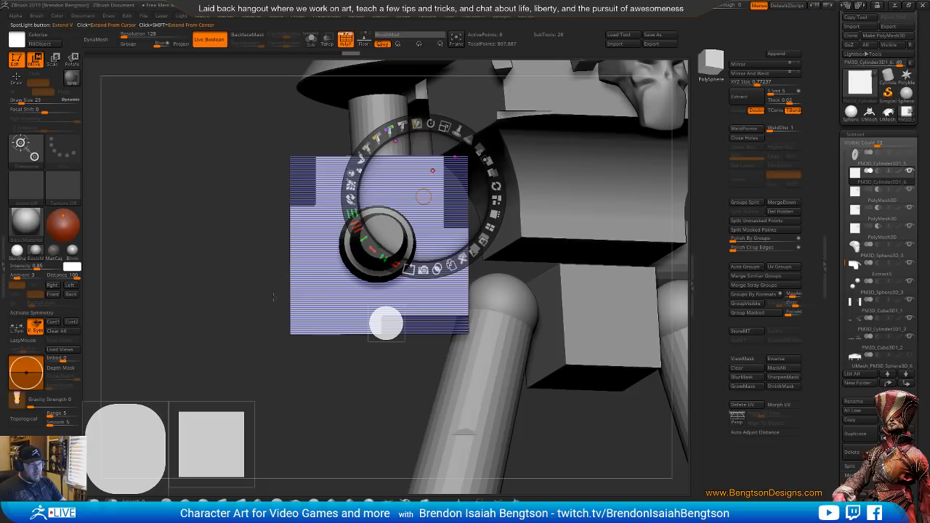
{"action": "left_click_drag", "start_coordinate": [425, 196], "coordinate": [386, 323]}
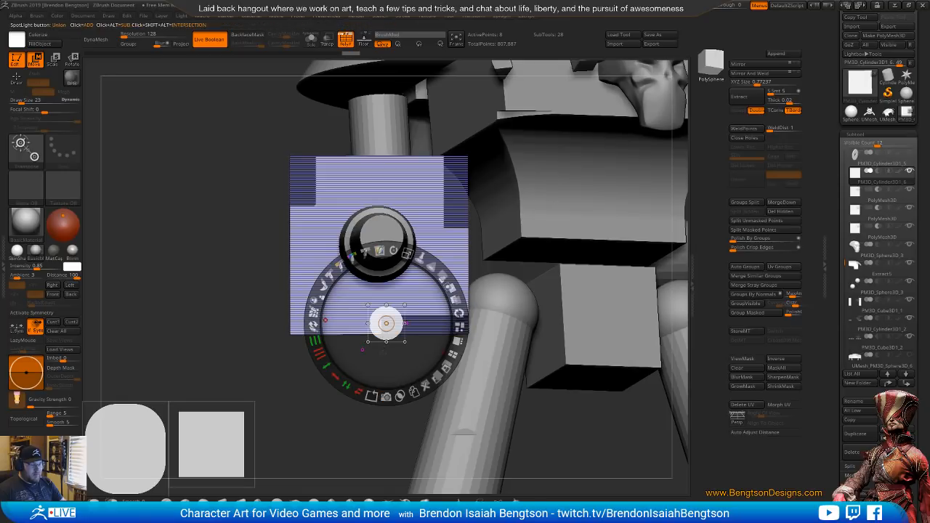
{"action": "key", "text": "shift+f"}
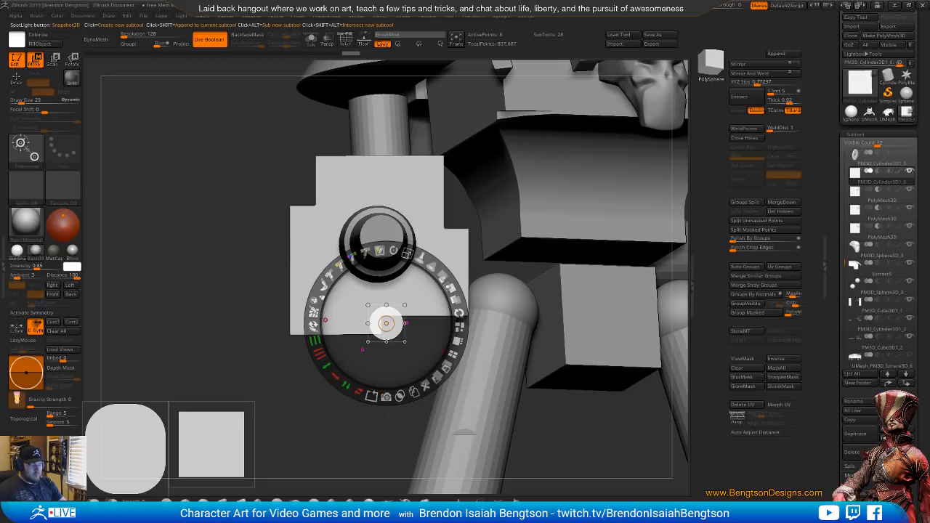
{"action": "key", "text": "shift+t"}
{"action": "key", "text": "shift+t"}
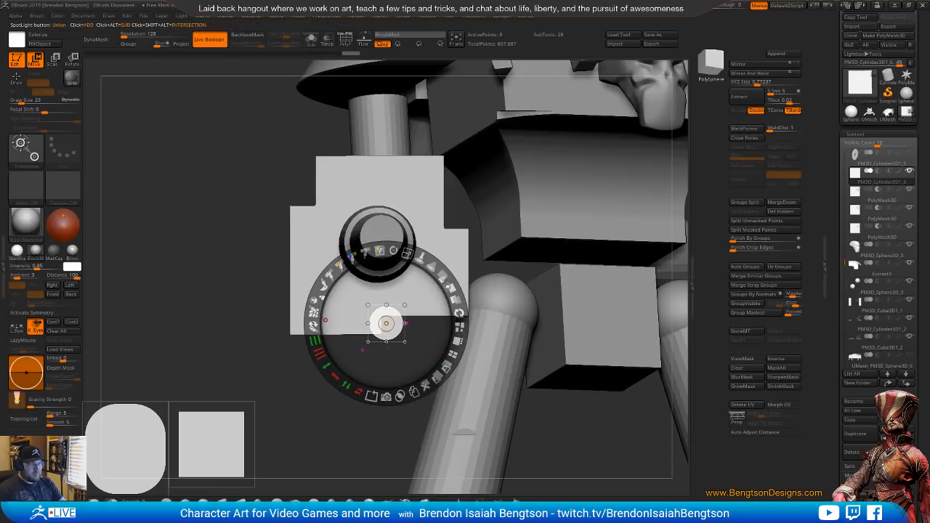
{"action": "mouse_move", "coordinate": [392, 324]}
{"action": "left_mouse_down"}
{"action": "mouse_move", "coordinate": [390, 312]}
{"action": "mouse_move", "coordinate": [371, 309]}
{"action": "mouse_move", "coordinate": [418, 298]}
{"action": "mouse_move", "coordinate": [374, 328]}
{"action": "mouse_move", "coordinate": [387, 327]}
{"action": "left_mouse_up"}
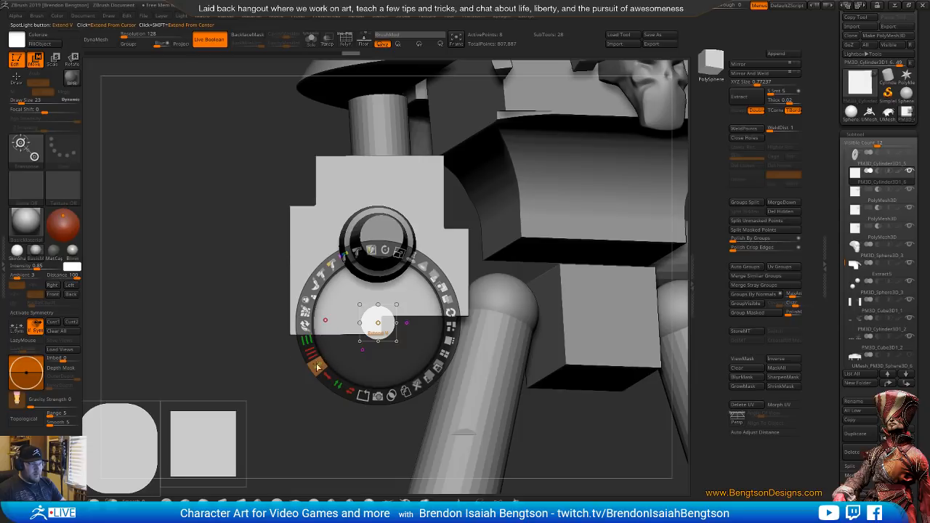
{"action": "key", "text": "shift+z"}
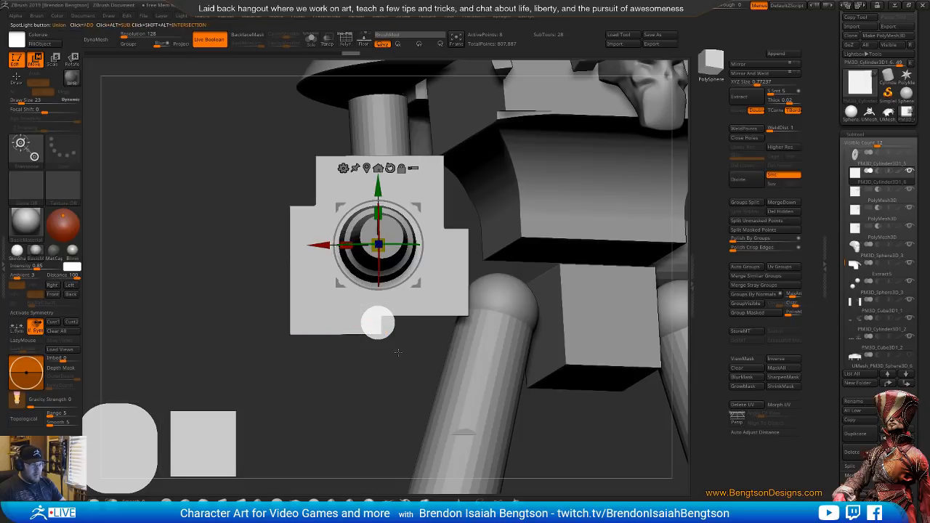
{"action": "key", "text": "shift+z"}
{"action": "key", "text": "shift+z"}
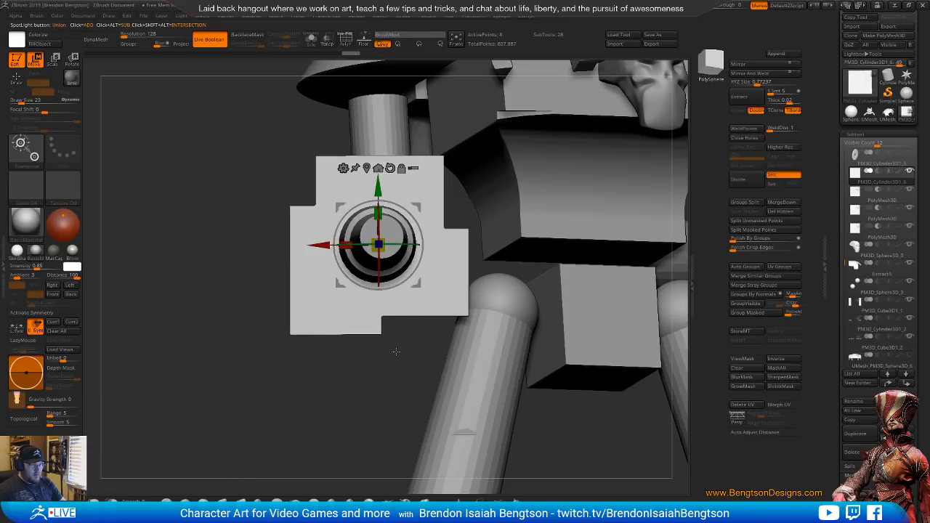
{"action": "key", "text": "shift+z"}
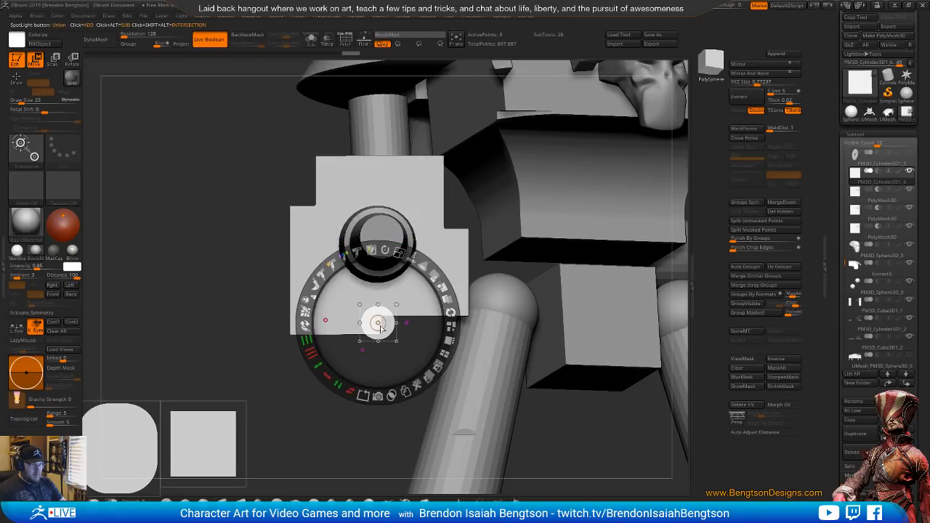
{"action": "left_click_drag", "start_coordinate": [389, 331], "coordinate": [394, 327]}
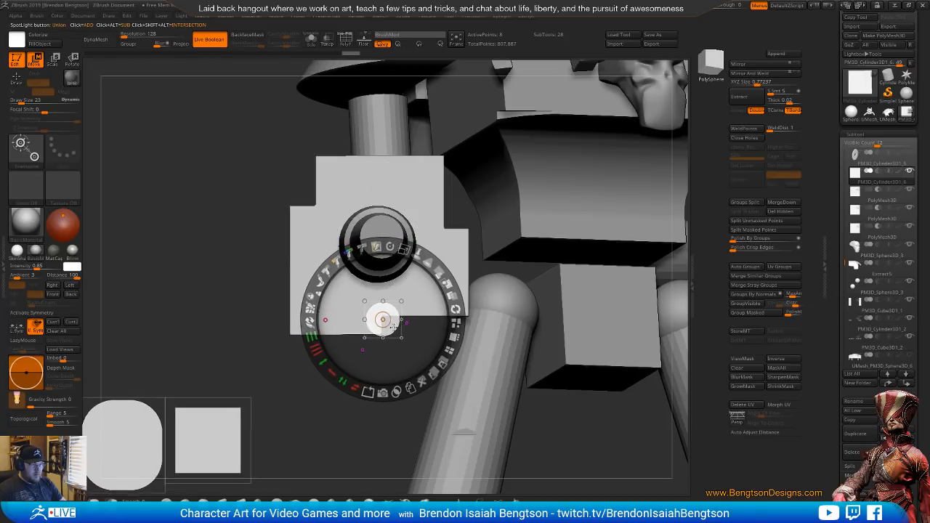
Tile the Spotlight shapes along the canvas edge and select the circle
{"action": "left_click", "coordinate": [453, 335]}
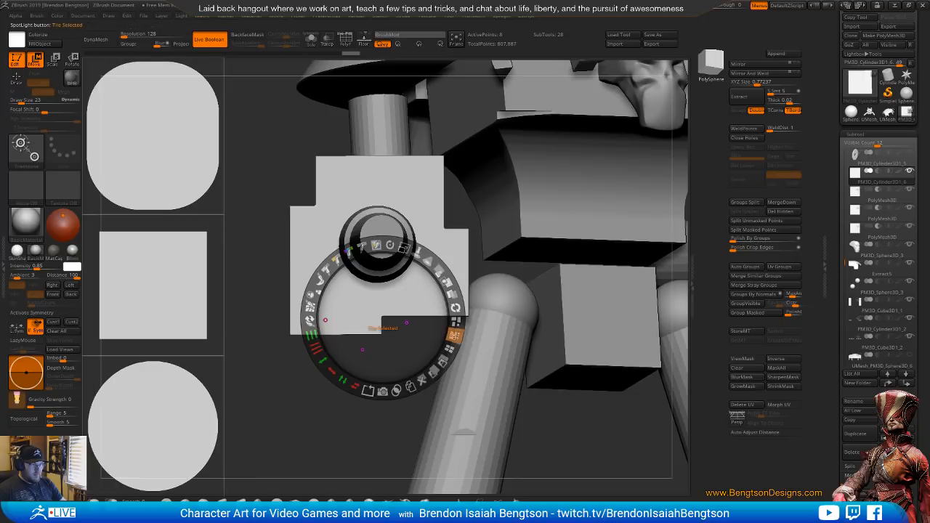
{"action": "left_click", "coordinate": [179, 141]}
{"action": "left_click", "coordinate": [154, 285]}
{"action": "left_click", "coordinate": [159, 426]}
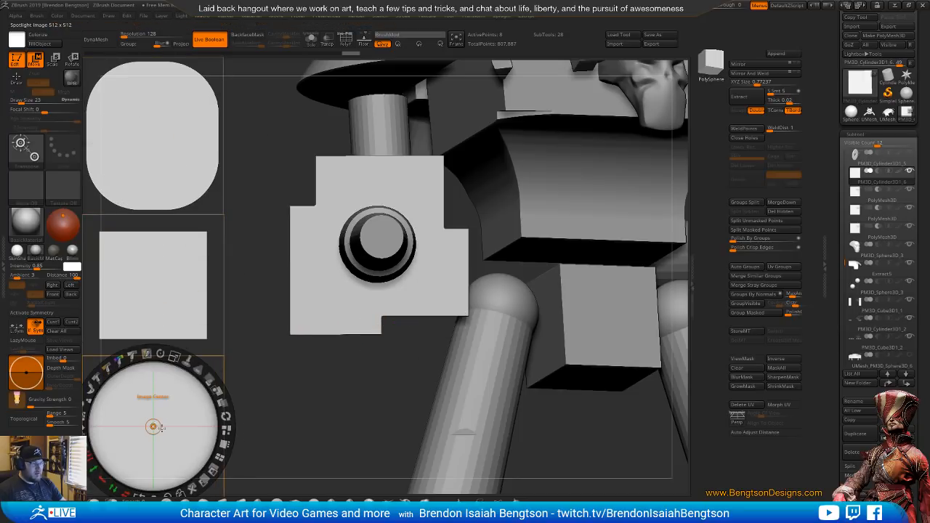
Shrink the circle over the lower-right notch's inner corner and snapshot it as a subtractive subtool to cut the plate
{"action": "left_click_drag", "start_coordinate": [155, 429], "coordinate": [386, 320]}
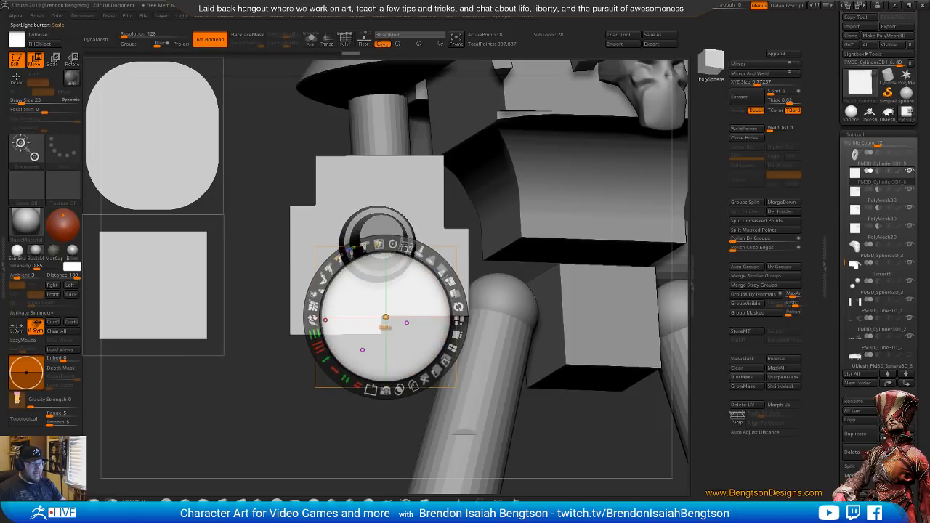
{"action": "left_click_drag", "start_coordinate": [407, 248], "coordinate": [333, 268]}
{"action": "left_click_drag", "start_coordinate": [391, 326], "coordinate": [388, 330]}
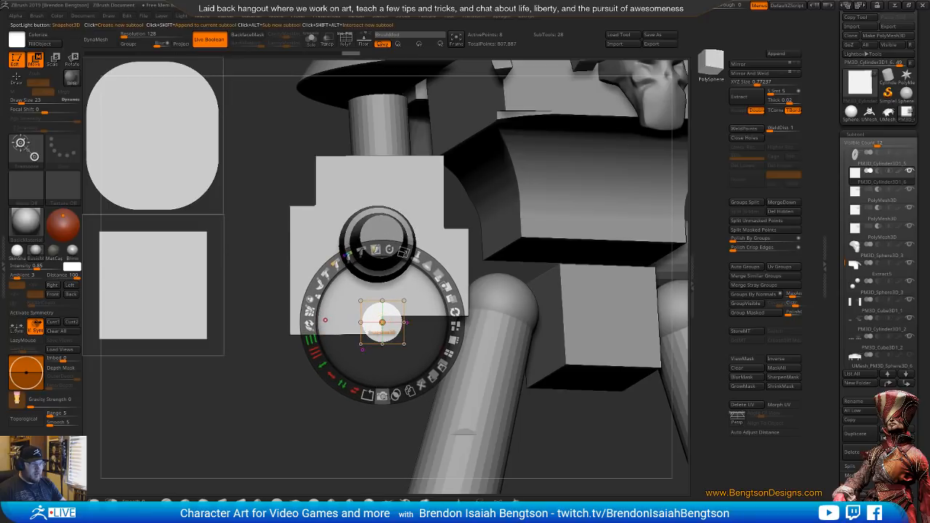
{"action": "left_click", "coordinate": [383, 396]}
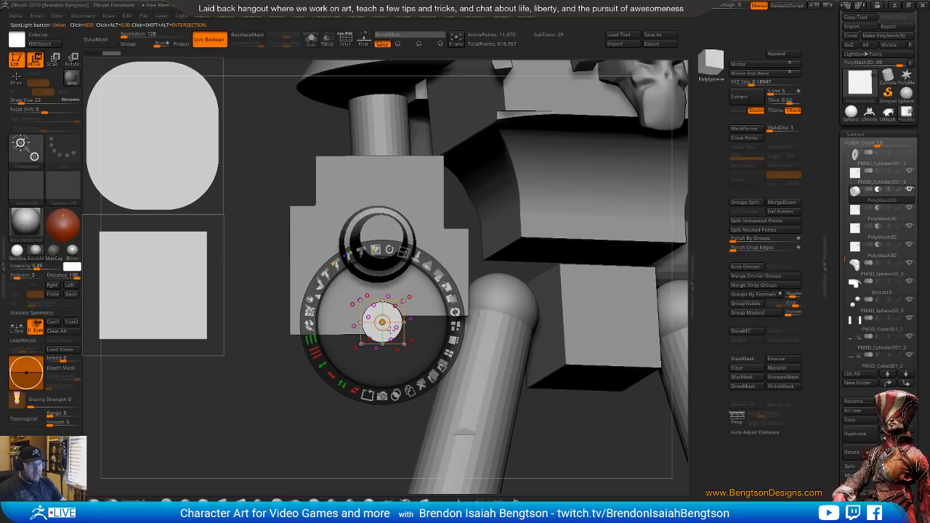
Move the circle to the upper-left notch's inner corner, check the Knight Crusader reference and enlarge the circle slightly
{"action": "left_click_drag", "start_coordinate": [392, 330], "coordinate": [330, 211]}
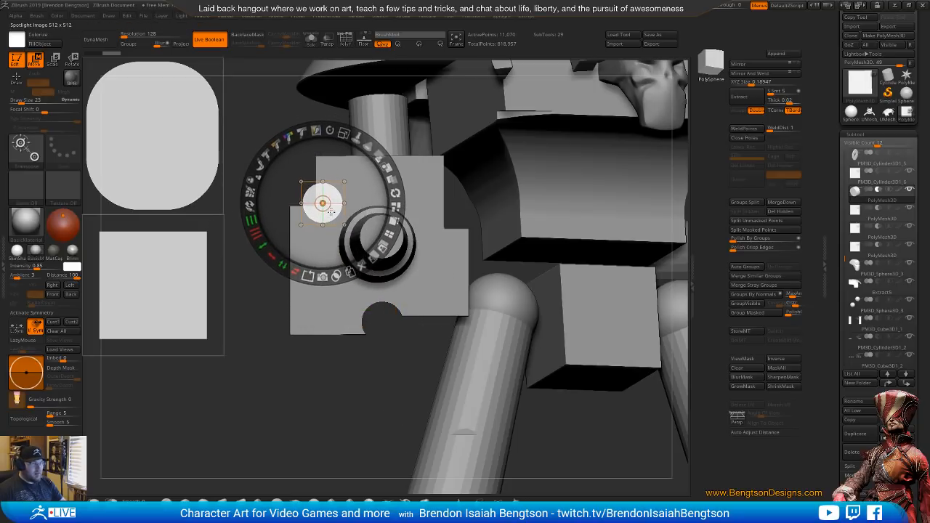
{"action": "key", "text": "alt+Tab"}
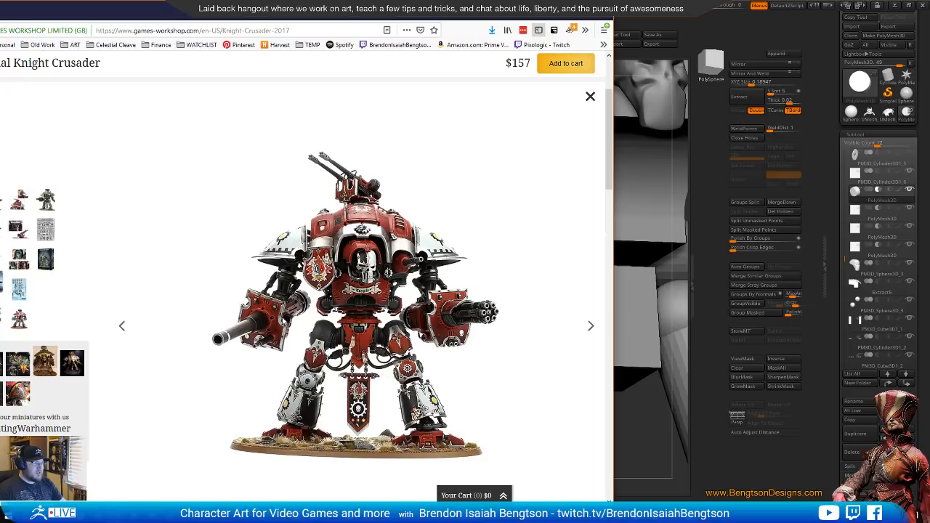
{"action": "left_click", "coordinate": [686, 35]}
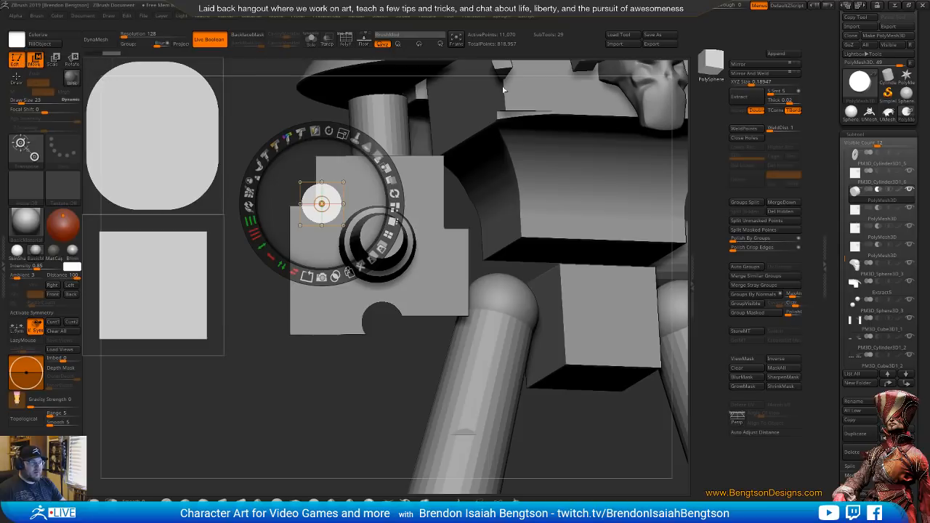
{"action": "left_click_drag", "start_coordinate": [331, 200], "coordinate": [318, 203]}
{"action": "left_click_drag", "start_coordinate": [335, 136], "coordinate": [325, 152]}
Subtract the circle from the inner corners of the plate's upper-left and upper-right notches and close Spotlight
{"action": "left_click_drag", "start_coordinate": [321, 196], "coordinate": [471, 212]}
{"action": "left_click", "coordinate": [309, 275]}
{"action": "left_click", "coordinate": [460, 296]}
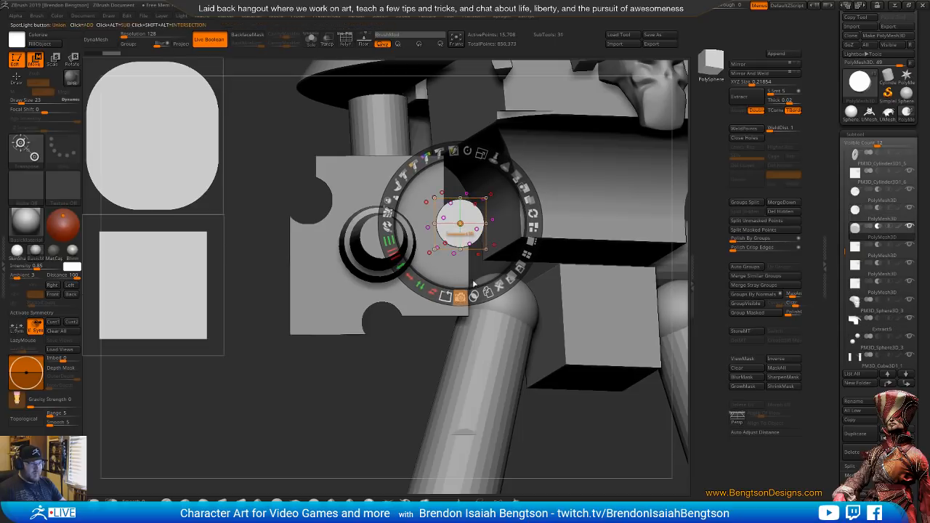
{"action": "key", "text": "z"}
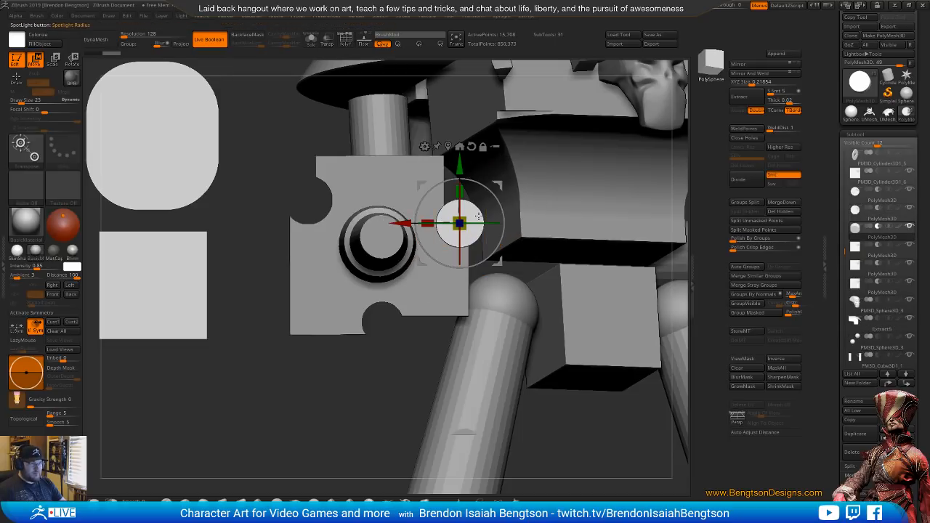
{"action": "key", "text": "shift+z"}
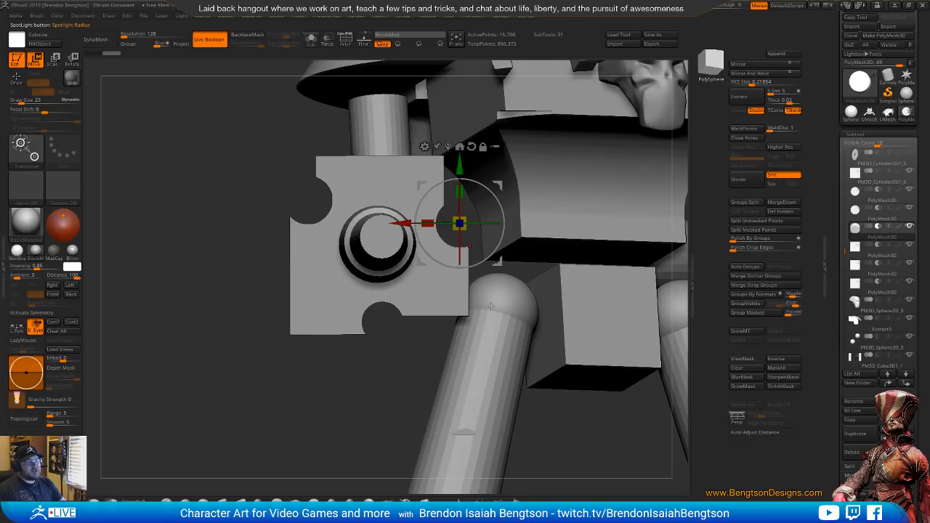
{"action": "key", "text": "q"}
{"action": "mouse_move", "coordinate": [492, 306]}
{"action": "left_mouse_down"}
{"action": "mouse_move", "coordinate": [516, 320]}
{"action": "mouse_move", "coordinate": [496, 312]}
{"action": "left_mouse_up"}
{"action": "mouse_move", "coordinate": [494, 304]}
{"action": "right_mouse_down"}
{"action": "mouse_move", "coordinate": [489, 314]}
{"action": "mouse_move", "coordinate": [456, 316]}
{"action": "mouse_move", "coordinate": [522, 306]}
{"action": "mouse_move", "coordinate": [492, 320]}
{"action": "right_mouse_up"}
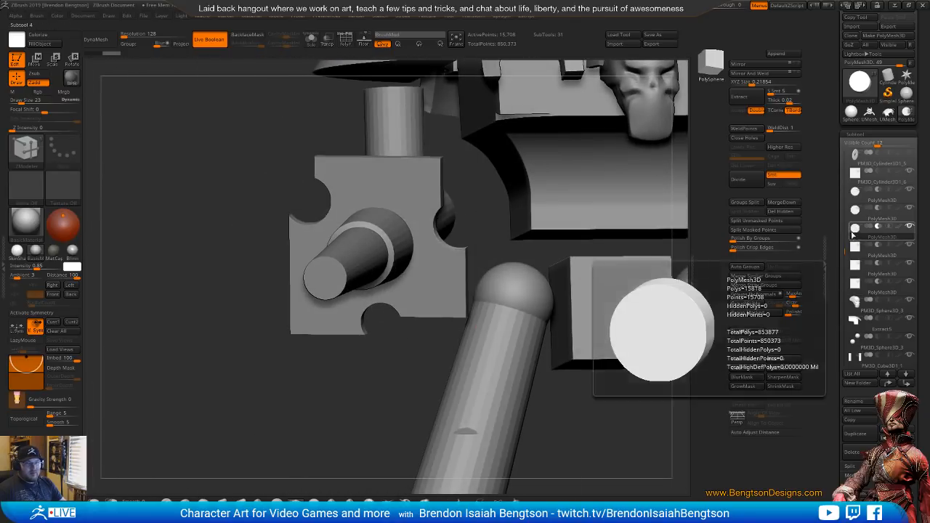
{"action": "key", "text": "w"}
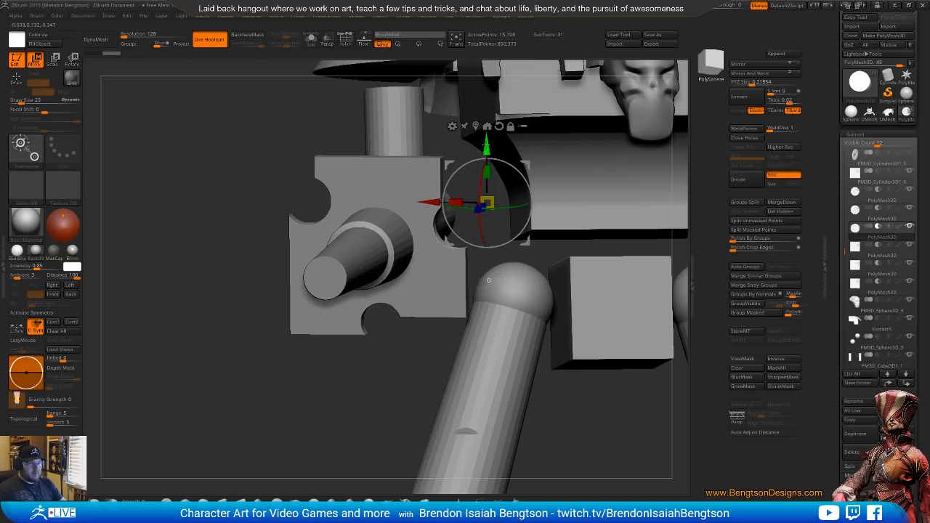
{"action": "left_click_drag", "start_coordinate": [487, 145], "coordinate": [491, 136]}
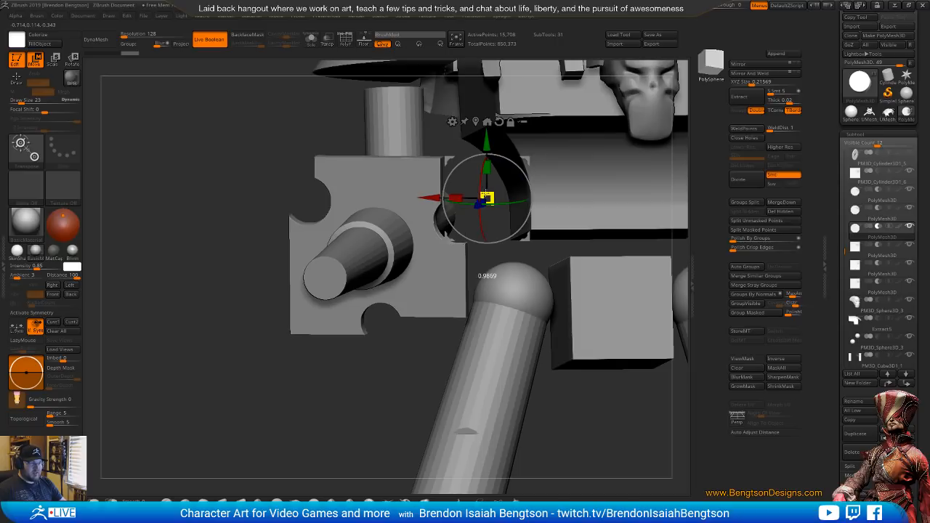
{"action": "key", "text": "ctrl+z"}
Show the polyframe and centre the transform gizmo on the circular cutter in the plate's upper-right notch
{"action": "mouse_move", "coordinate": [565, 255]}
{"action": "left_mouse_down"}
{"action": "mouse_move", "coordinate": [501, 280]}
{"action": "mouse_move", "coordinate": [545, 283]}
{"action": "left_mouse_up"}
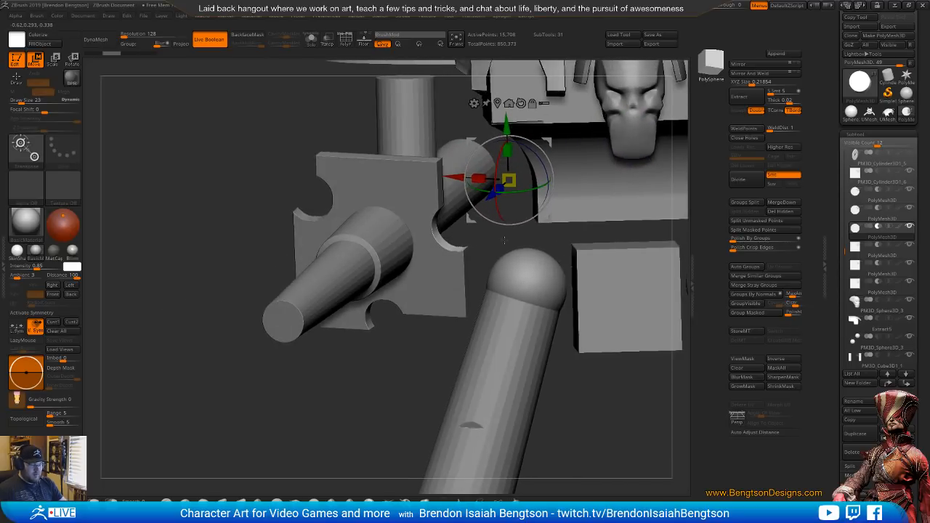
{"action": "key", "text": "shift+t"}
{"action": "key", "text": "shift+t"}
{"action": "key", "text": "shift+f"}
{"action": "right_click_drag", "start_coordinate": [473, 242], "coordinate": [498, 262]}
{"action": "left_click", "coordinate": [335, 83]}
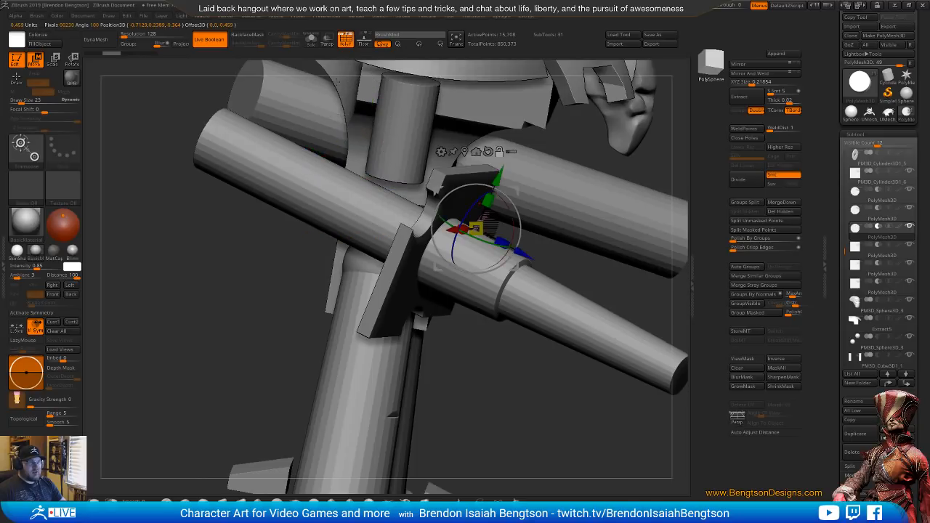
{"action": "right_click_drag", "start_coordinate": [563, 249], "coordinate": [479, 244]}
{"action": "left_click_drag", "start_coordinate": [479, 244], "coordinate": [459, 251]}
Stretch the circular cutters at the plate's upper-left and lower-right notches along their depth
{"action": "left_click", "coordinate": [868, 211]}
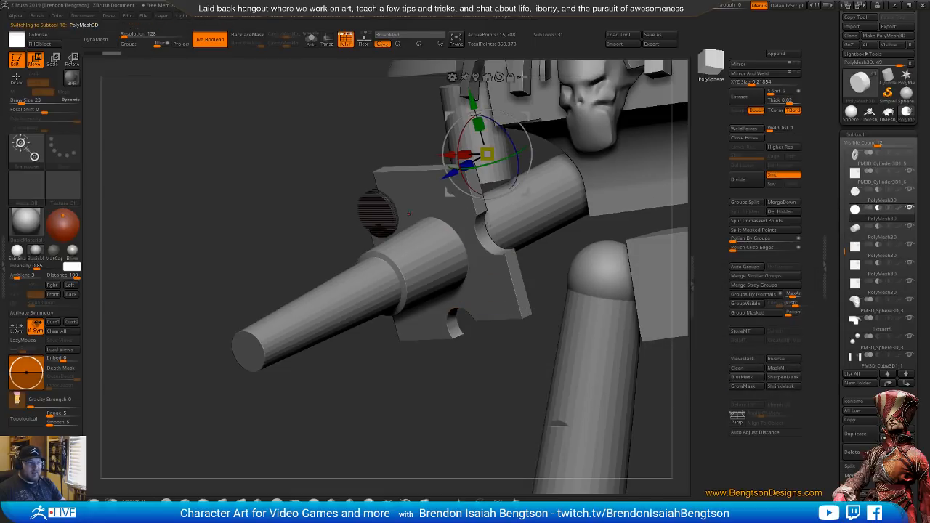
{"action": "left_click", "coordinate": [476, 77]}
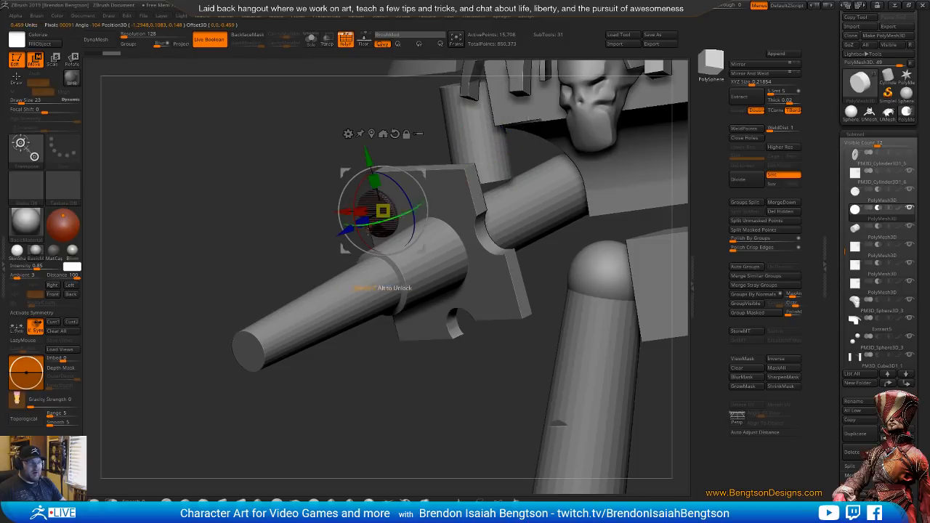
{"action": "left_click_drag", "start_coordinate": [364, 220], "coordinate": [346, 233]}
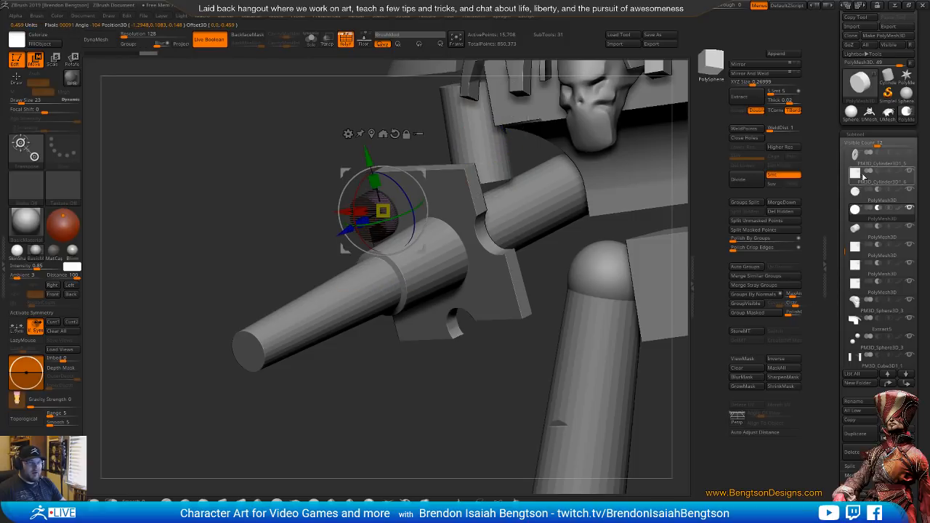
{"action": "left_click", "coordinate": [856, 194]}
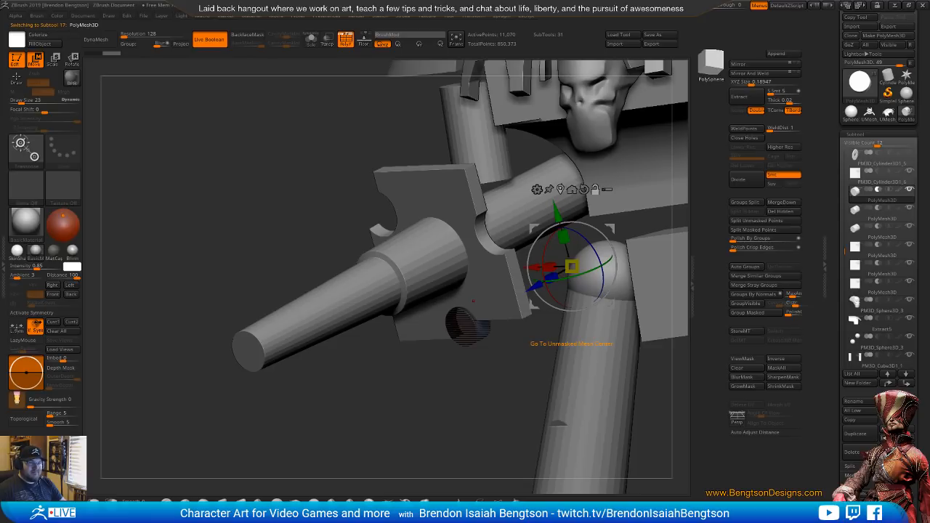
{"action": "left_click", "coordinate": [561, 189]}
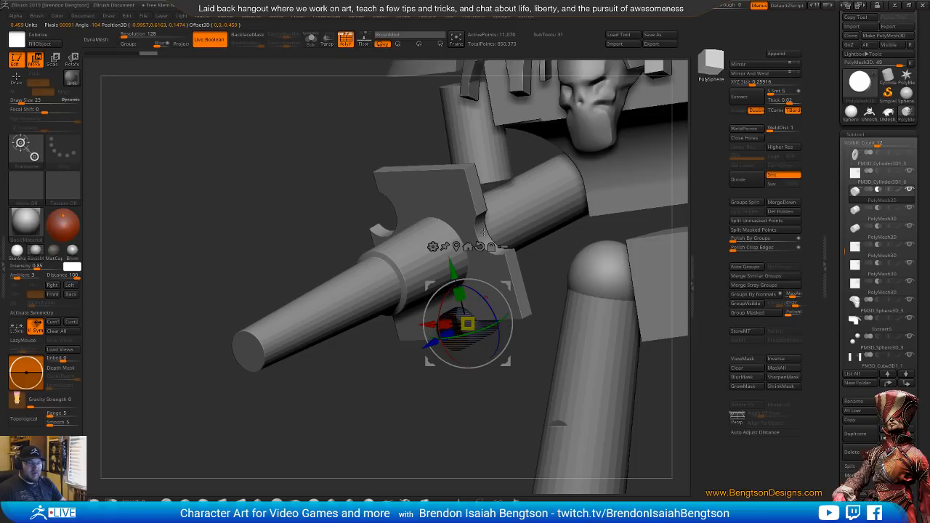
{"action": "left_click_drag", "start_coordinate": [532, 251], "coordinate": [603, 249]}
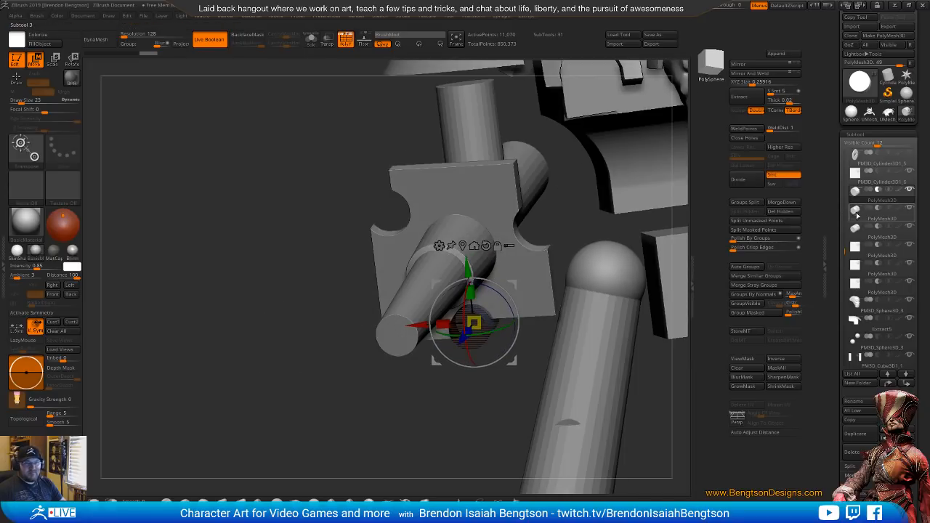
Centre the gizmo on the upper-right notch's block cutter and stretch the block along its depth
{"action": "left_click", "coordinate": [856, 254]}
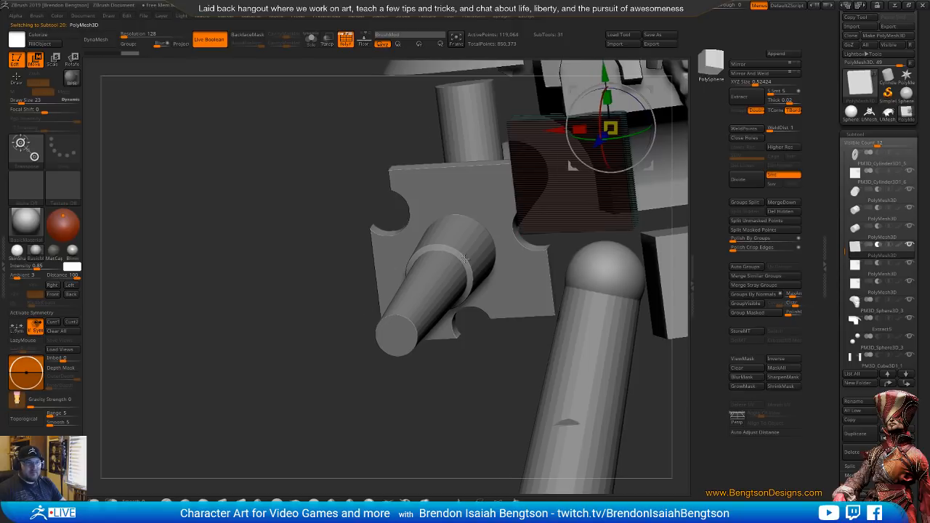
{"action": "left_click_drag", "start_coordinate": [521, 248], "coordinate": [440, 314]}
{"action": "right_click_drag", "start_coordinate": [485, 227], "coordinate": [426, 282], "text": "alt"}
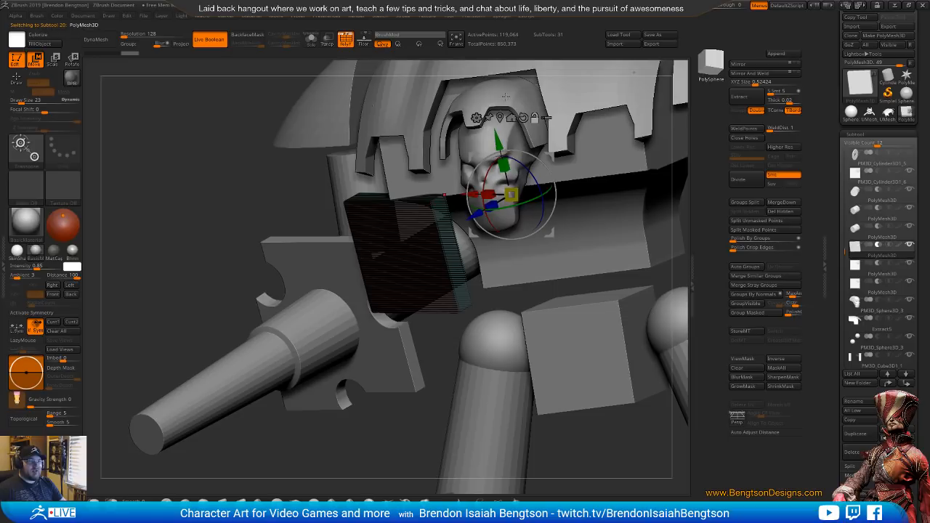
{"action": "left_click", "coordinate": [499, 119]}
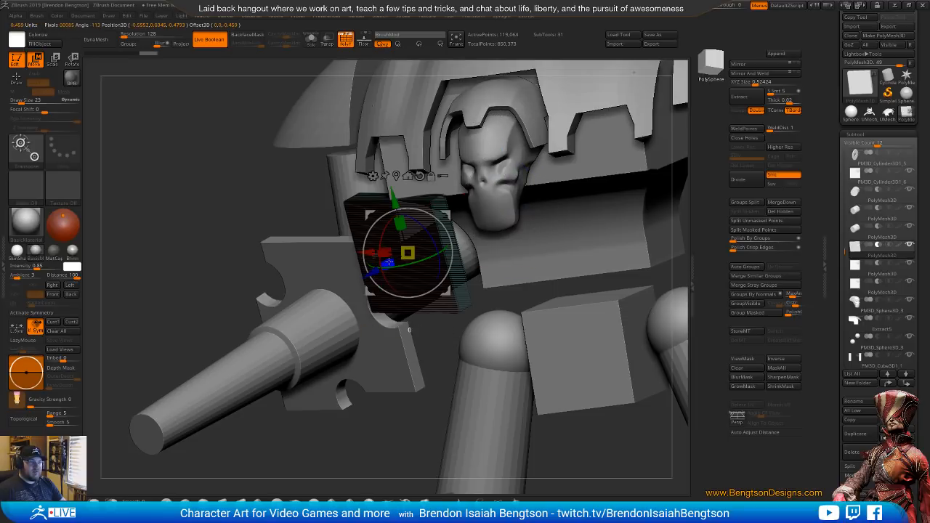
{"action": "left_click_drag", "start_coordinate": [388, 263], "coordinate": [366, 280]}
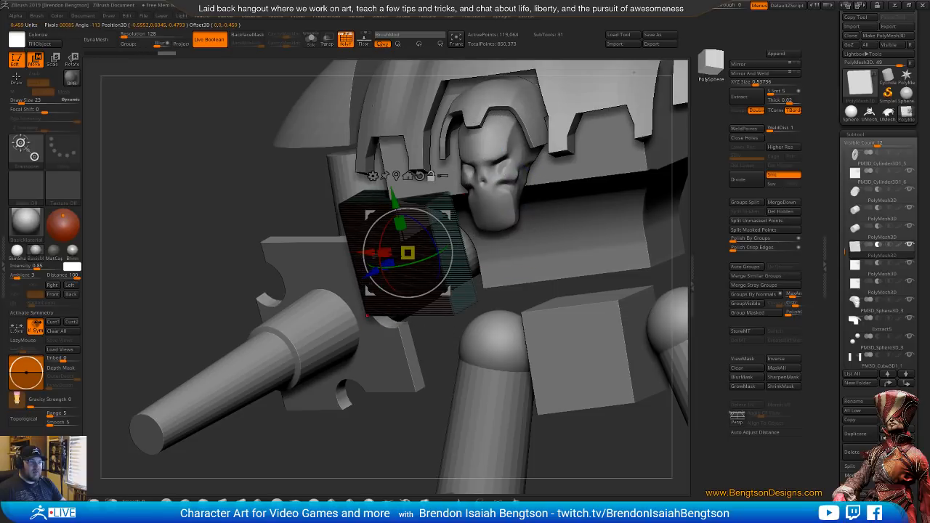
Centre the gizmo on the lower-right notch's block cutter and deepen that block through the plate
{"action": "right_click_drag", "start_coordinate": [367, 315], "coordinate": [420, 232], "text": "alt"}
{"action": "left_click", "coordinate": [847, 271]}
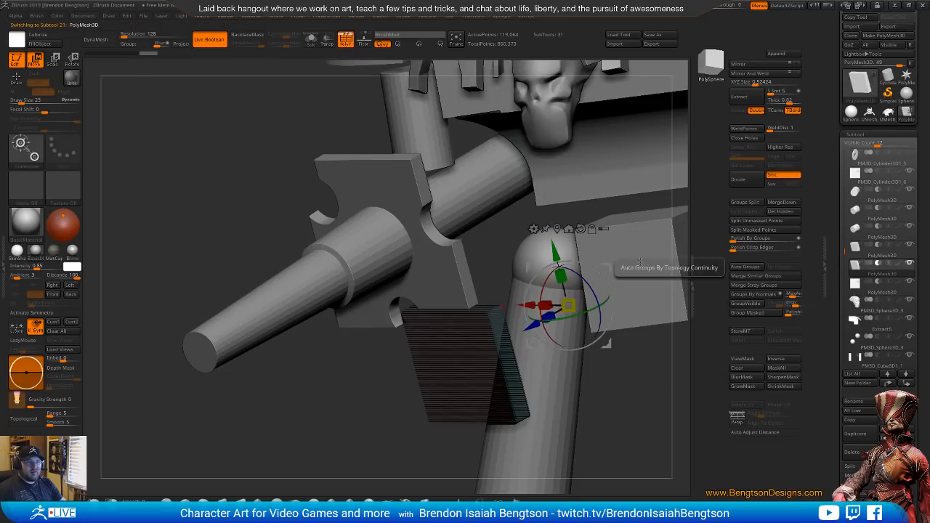
{"action": "left_click", "coordinate": [568, 229]}
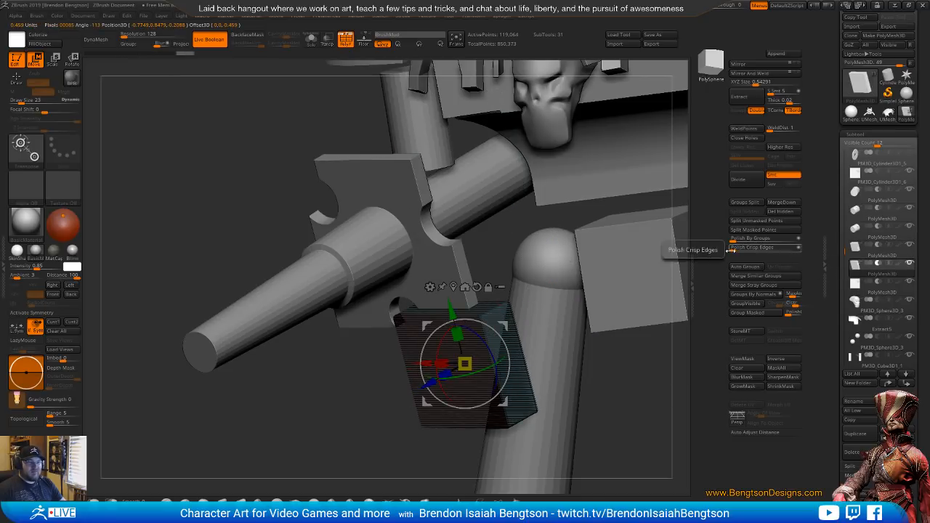
Stretch the upper-left notch's block cutter along its depth, hide the polyframe and check the whole Knight
{"action": "left_click", "coordinate": [849, 286]}
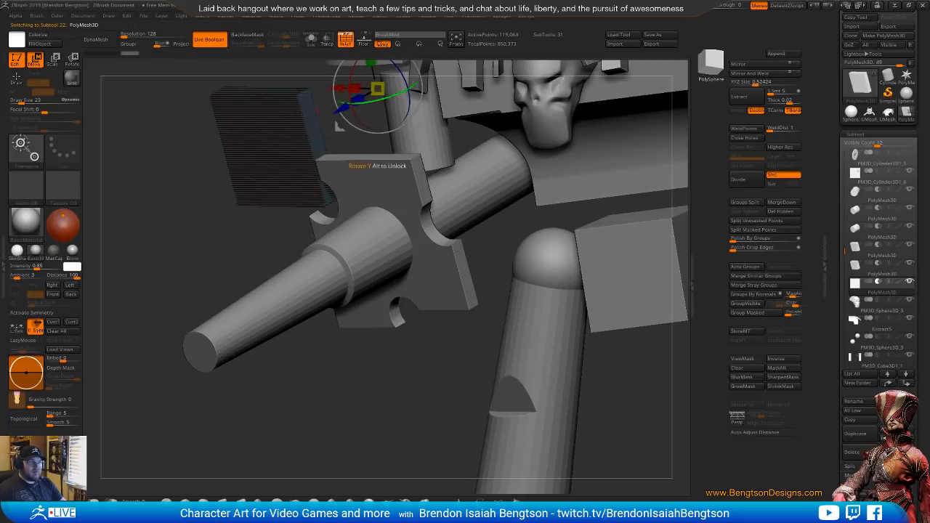
{"action": "left_click_drag", "start_coordinate": [311, 88], "coordinate": [326, 159], "text": "alt"}
{"action": "left_click", "coordinate": [381, 84]}
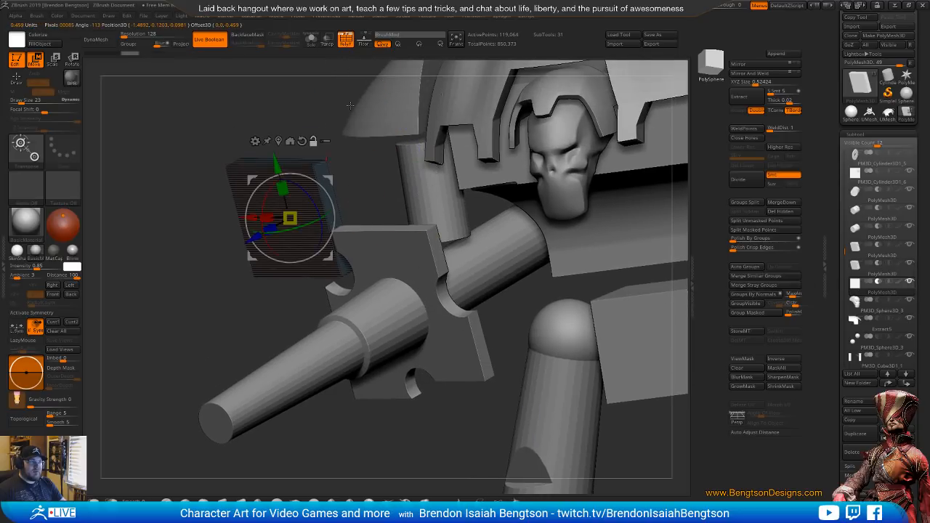
{"action": "left_click_drag", "start_coordinate": [271, 229], "coordinate": [243, 250]}
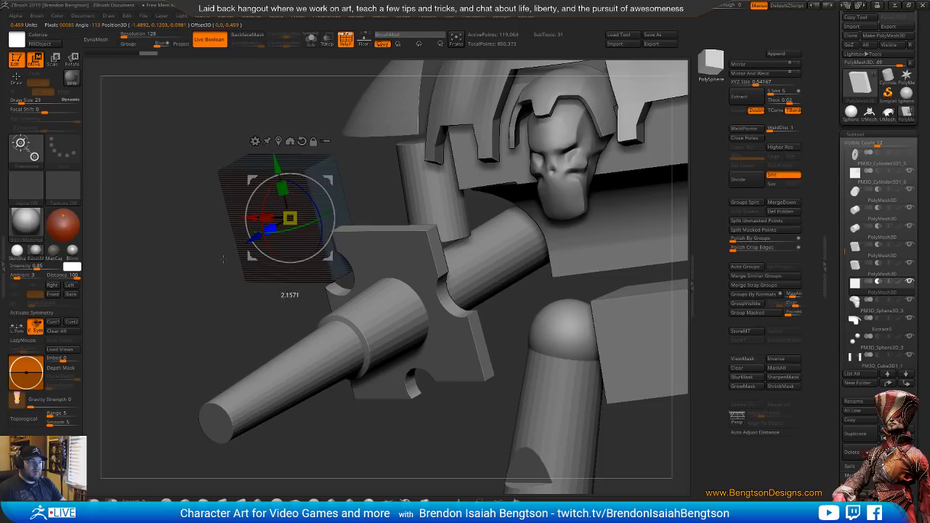
{"action": "left_click_drag", "start_coordinate": [284, 309], "coordinate": [502, 249]}
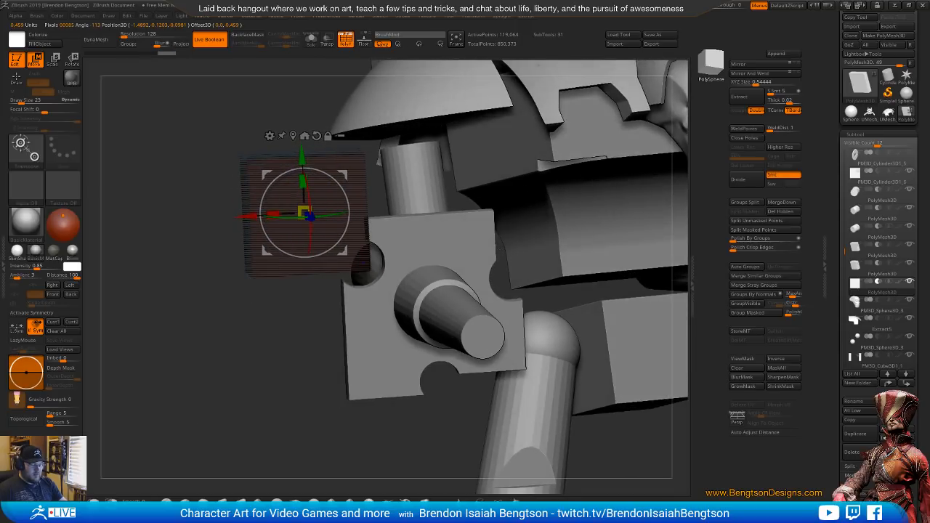
{"action": "key", "text": "shift+f"}
{"action": "mouse_move", "coordinate": [436, 428]}
{"action": "left_mouse_down", "text": "alt"}
{"action": "mouse_move", "coordinate": [447, 235]}
{"action": "mouse_move", "coordinate": [447, 256]}
{"action": "mouse_move", "coordinate": [476, 289]}
{"action": "mouse_move", "coordinate": [459, 291]}
{"action": "mouse_move", "coordinate": [479, 287]}
{"action": "mouse_move", "coordinate": [439, 281]}
{"action": "mouse_move", "coordinate": [465, 275]}
{"action": "mouse_move", "coordinate": [454, 269]}
{"action": "mouse_move", "coordinate": [444, 287]}
{"action": "mouse_move", "coordinate": [452, 335]}
{"action": "mouse_move", "coordinate": [400, 376]}
{"action": "mouse_move", "coordinate": [497, 352]}
{"action": "mouse_move", "coordinate": [381, 357]}
{"action": "mouse_move", "coordinate": [399, 335]}
{"action": "mouse_move", "coordinate": [391, 344]}
{"action": "mouse_move", "coordinate": [351, 308]}
{"action": "mouse_move", "coordinate": [359, 311]}
{"action": "left_mouse_up", "text": "alt"}
{"action": "key", "text": "q"}
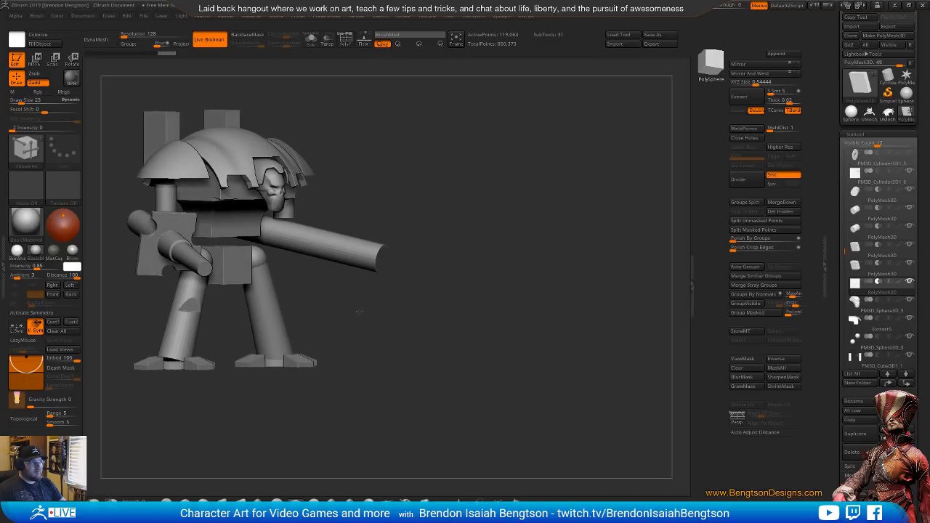
{"action": "left_click_drag", "start_coordinate": [477, 282], "coordinate": [493, 283], "text": "shift"}
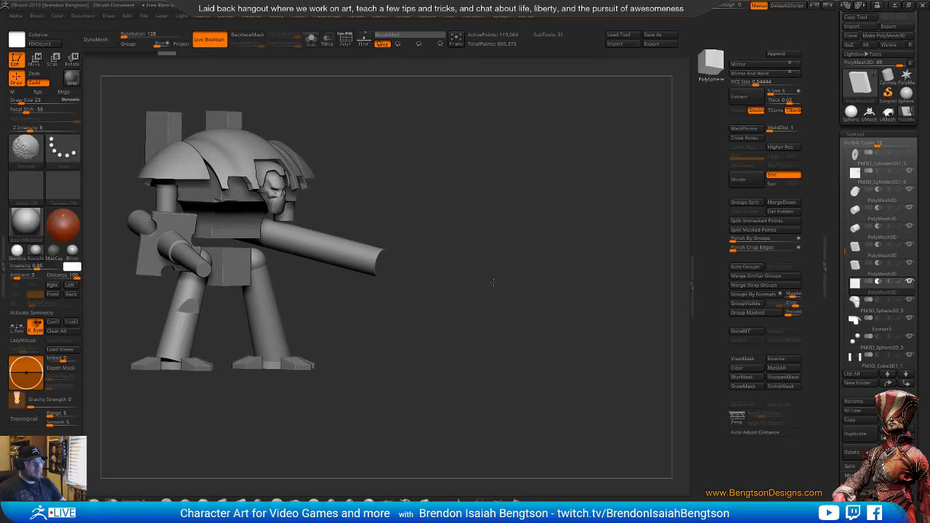
Shorten the lower-right notch's block cutter vertically and raise it so that it clears the leg
{"action": "left_click", "coordinate": [855, 283]}
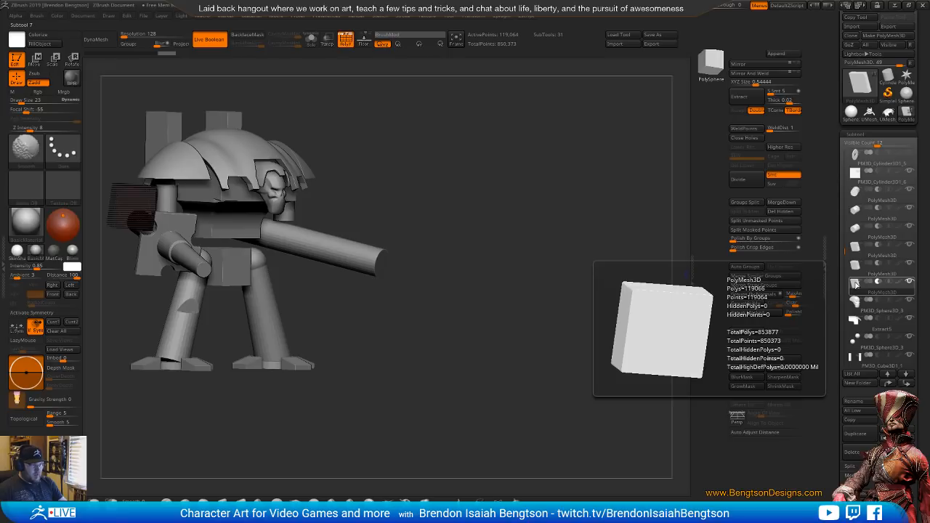
{"action": "left_click", "coordinate": [854, 265]}
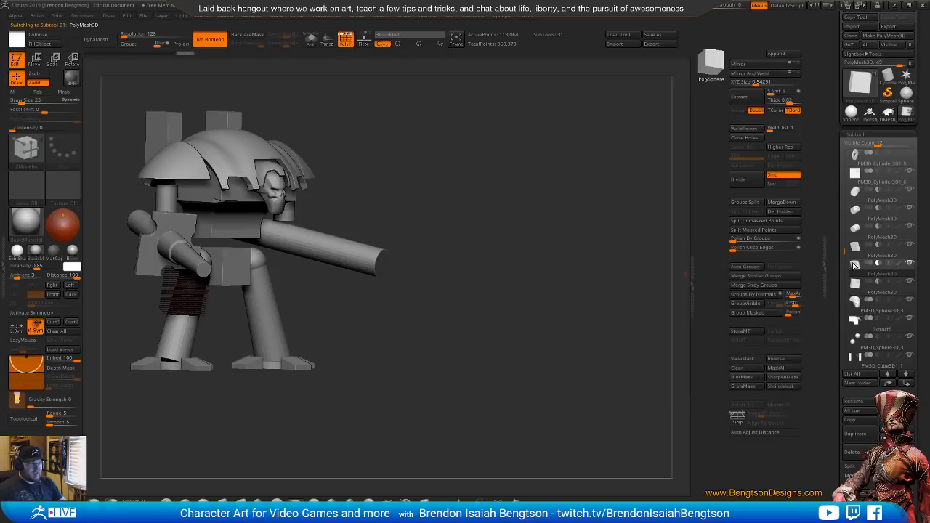
{"action": "left_click_drag", "start_coordinate": [255, 317], "coordinate": [280, 370], "text": "alt"}
{"action": "left_click_drag", "start_coordinate": [291, 327], "coordinate": [400, 292]}
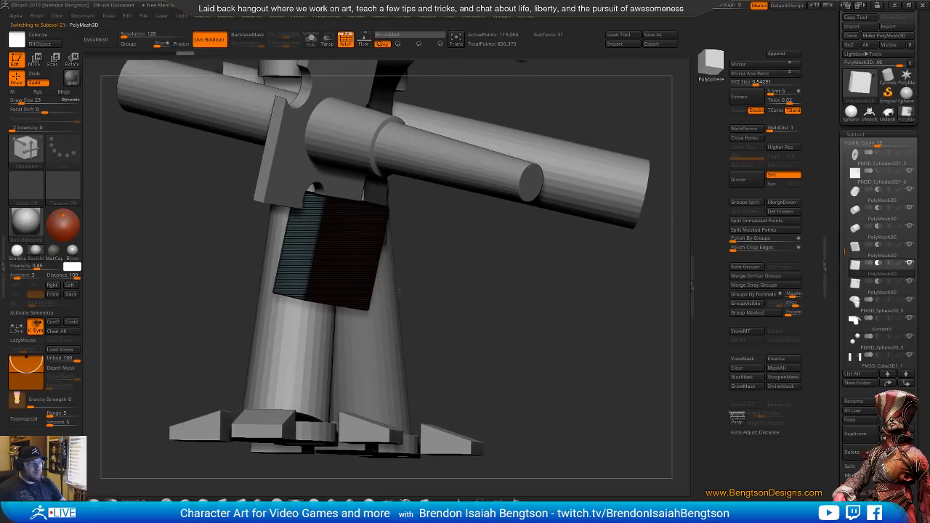
{"action": "key", "text": "w"}
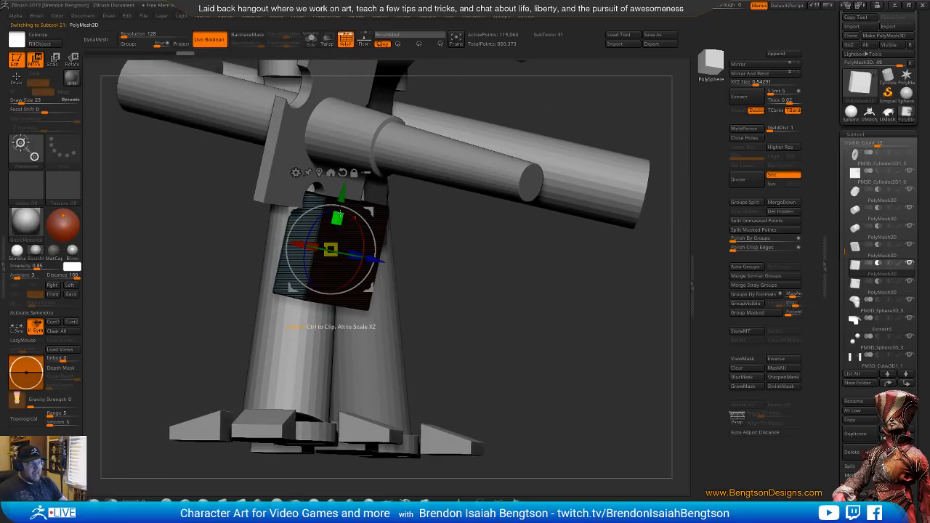
{"action": "left_click_drag", "start_coordinate": [336, 218], "coordinate": [336, 230]}
{"action": "left_click_drag", "start_coordinate": [342, 193], "coordinate": [347, 170]}
{"action": "right_click_drag", "start_coordinate": [327, 250], "coordinate": [337, 276]}
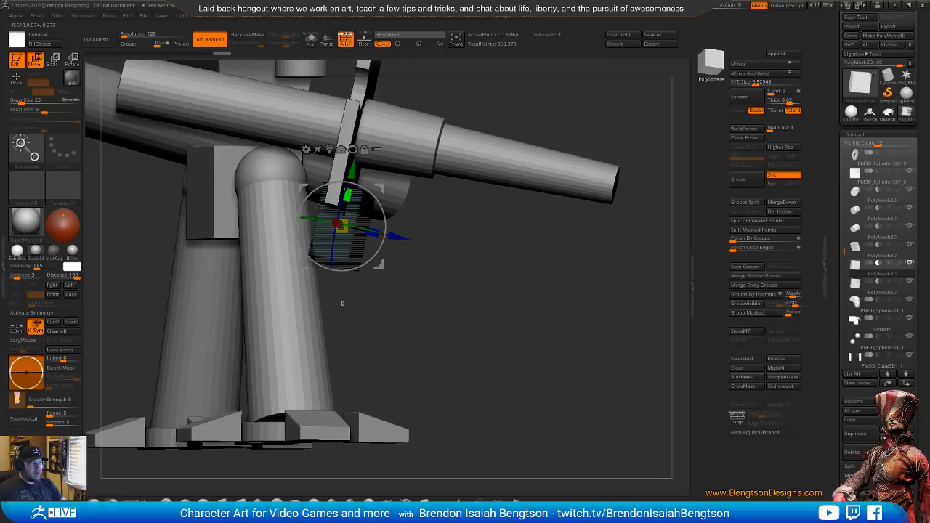
{"action": "left_click_drag", "start_coordinate": [347, 198], "coordinate": [354, 167]}
{"action": "right_click_drag", "start_coordinate": [529, 319], "coordinate": [469, 321]}
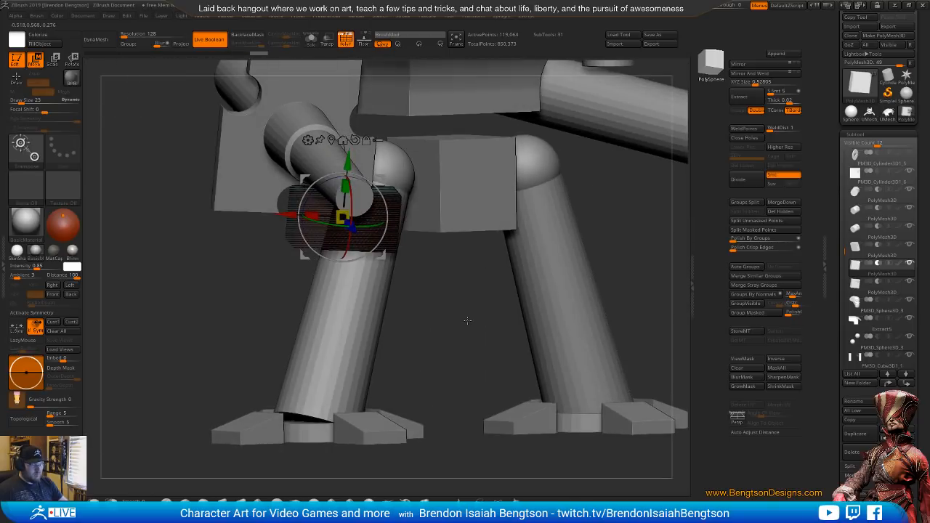
Hide the polyframe and nudge the lower-right block cutter vertically and sideways to fit the plate's notch
{"action": "key", "text": "shift+f"}
{"action": "right_click_drag", "start_coordinate": [462, 279], "coordinate": [448, 330], "text": "ctrl"}
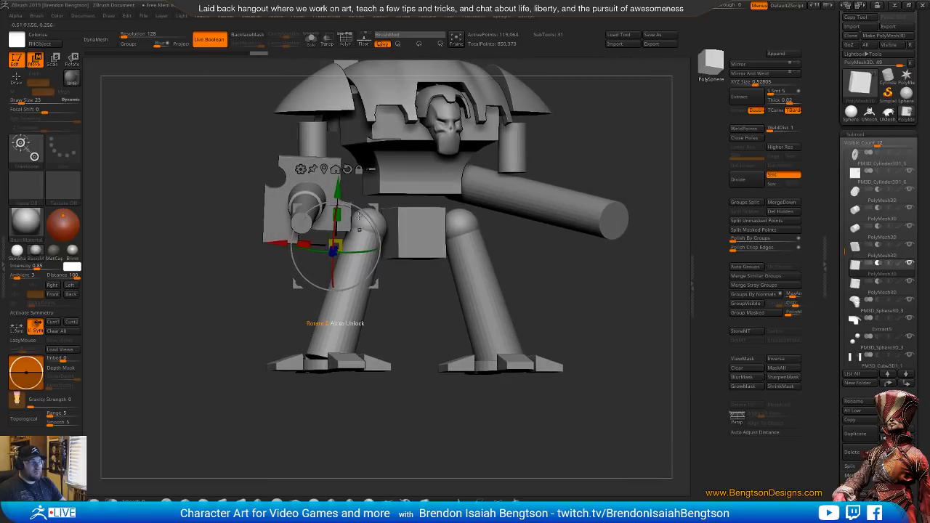
{"action": "left_click_drag", "start_coordinate": [339, 192], "coordinate": [338, 192]}
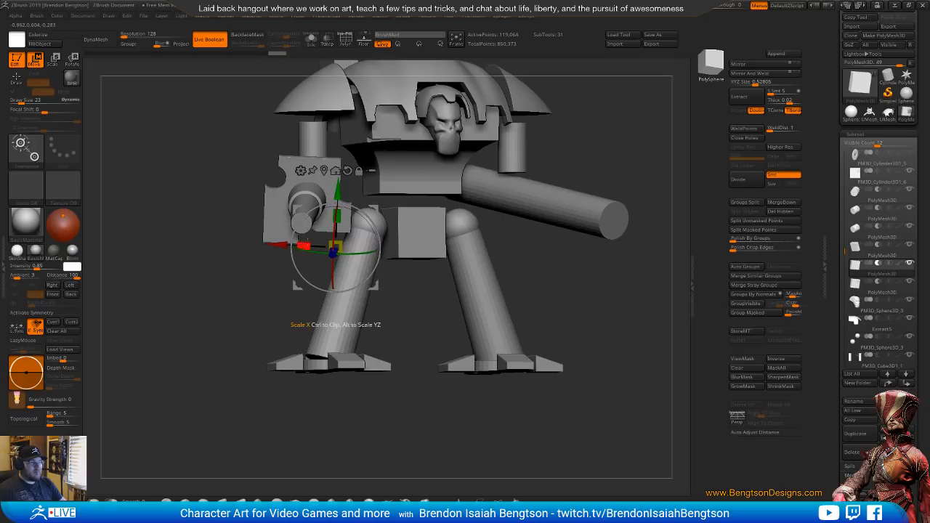
{"action": "left_click_drag", "start_coordinate": [277, 247], "coordinate": [266, 245]}
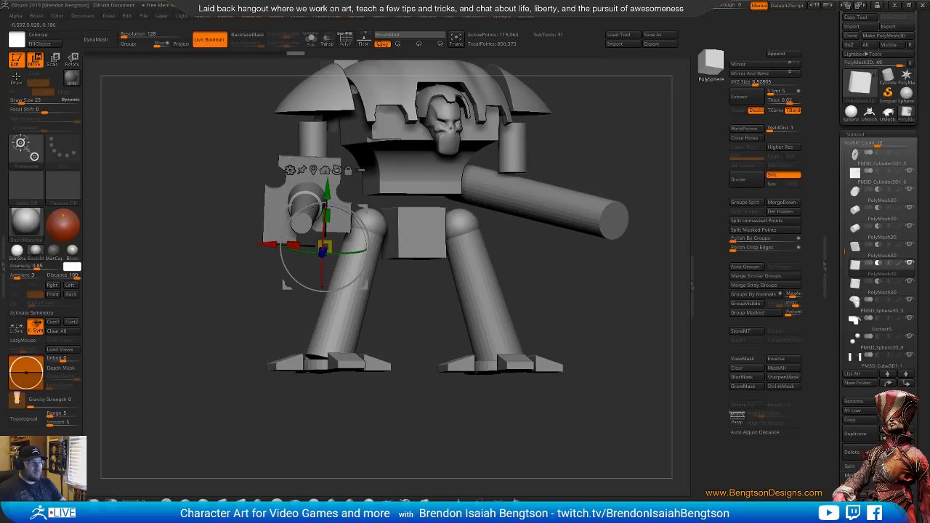
{"action": "mouse_move", "coordinate": [454, 299]}
{"action": "left_mouse_down"}
{"action": "mouse_move", "coordinate": [442, 298]}
{"action": "mouse_move", "coordinate": [451, 298]}
{"action": "left_mouse_up"}
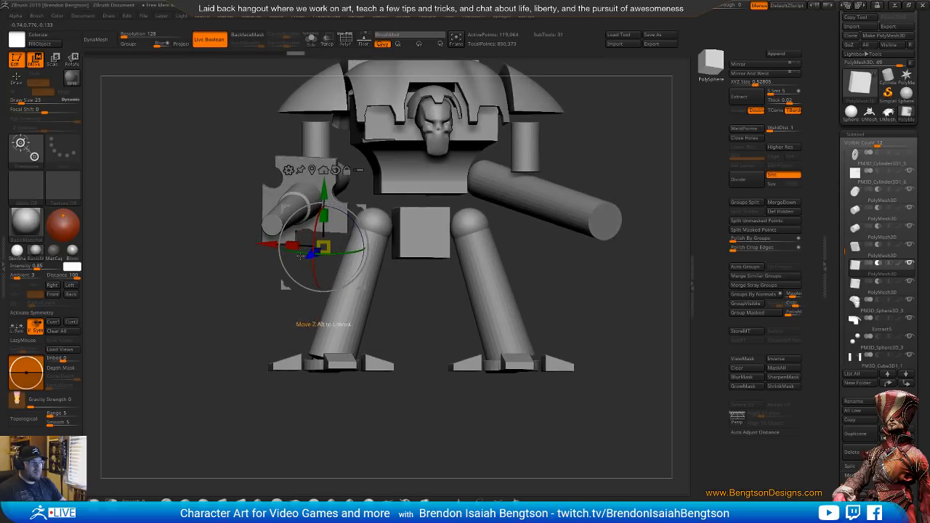
{"action": "left_click_drag", "start_coordinate": [300, 256], "coordinate": [275, 246]}
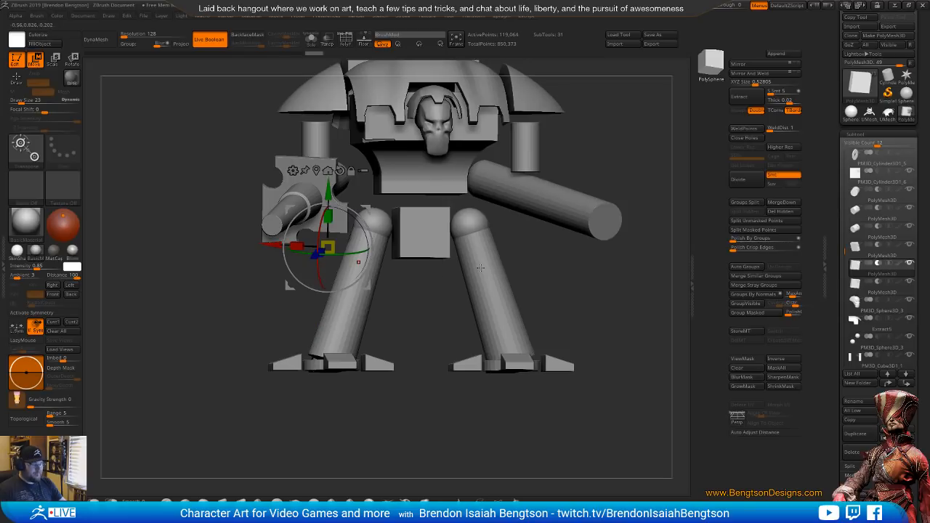
{"action": "key", "text": "q"}
{"action": "mouse_move", "coordinate": [448, 289]}
{"action": "left_mouse_down"}
{"action": "mouse_move", "coordinate": [453, 262]}
{"action": "mouse_move", "coordinate": [436, 280]}
{"action": "mouse_move", "coordinate": [383, 296]}
{"action": "left_mouse_up"}
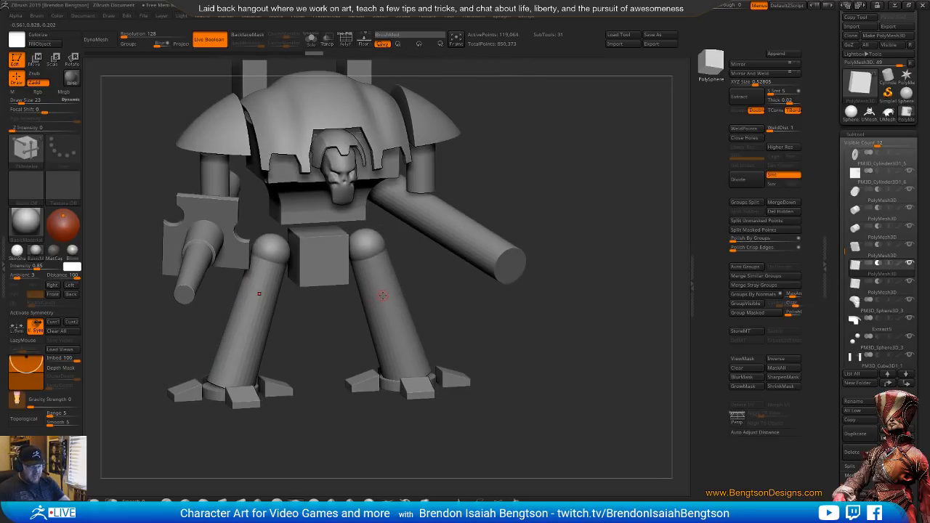
Turn on perspective for the Knight model, check the Knight product page in the browser, and bring up its reference snip in Snipping Tool
{"action": "key", "text": "p"}
{"action": "right_click_drag", "start_coordinate": [363, 266], "coordinate": [494, 236], "text": "ctrl"}
{"action": "key", "text": "alt+Tab"}
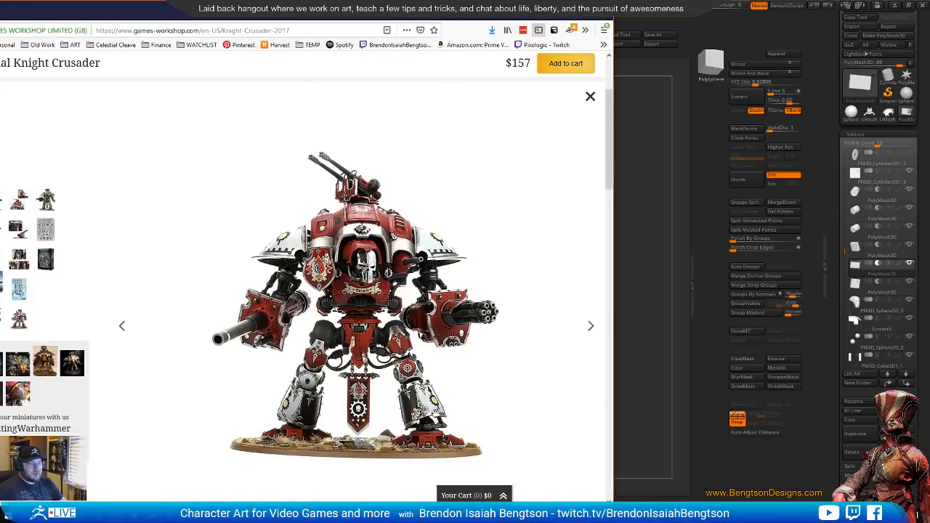
{"action": "key", "text": "alt+Tab"}
{"action": "left_click", "coordinate": [557, 14]}
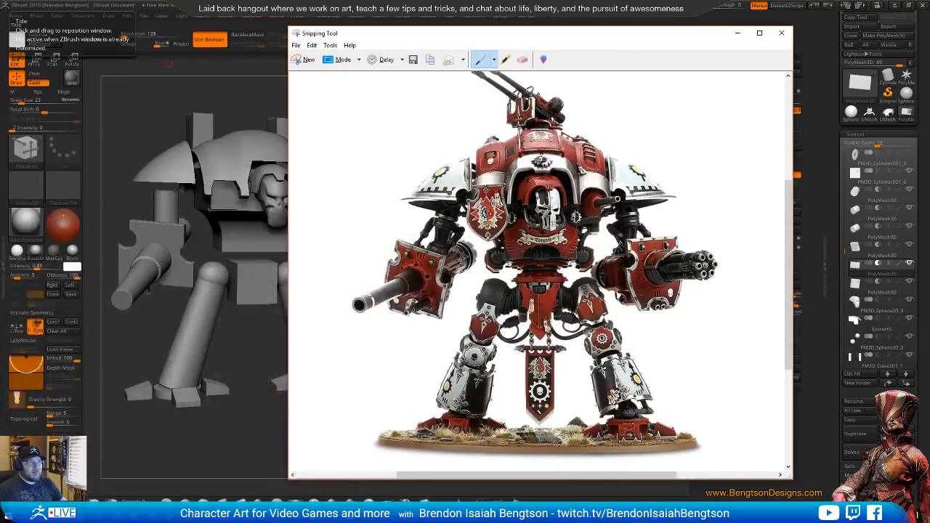
Resize and reposition the Snipping Tool window and scroll its image so that the whole reference Knight shows beside the model
{"action": "left_click_drag", "start_coordinate": [286, 25], "coordinate": [422, 68]}
{"action": "left_click_drag", "start_coordinate": [531, 85], "coordinate": [422, 50]}
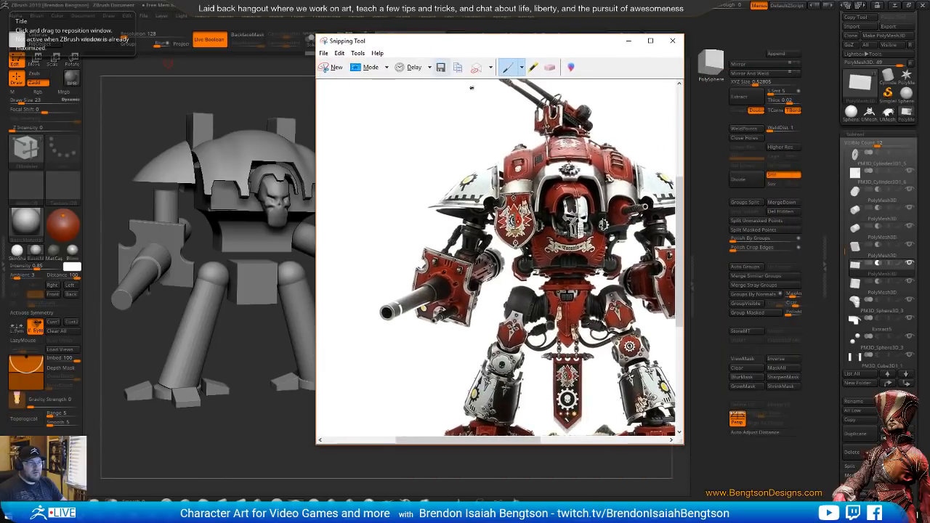
{"action": "left_click_drag", "start_coordinate": [521, 441], "coordinate": [548, 440]}
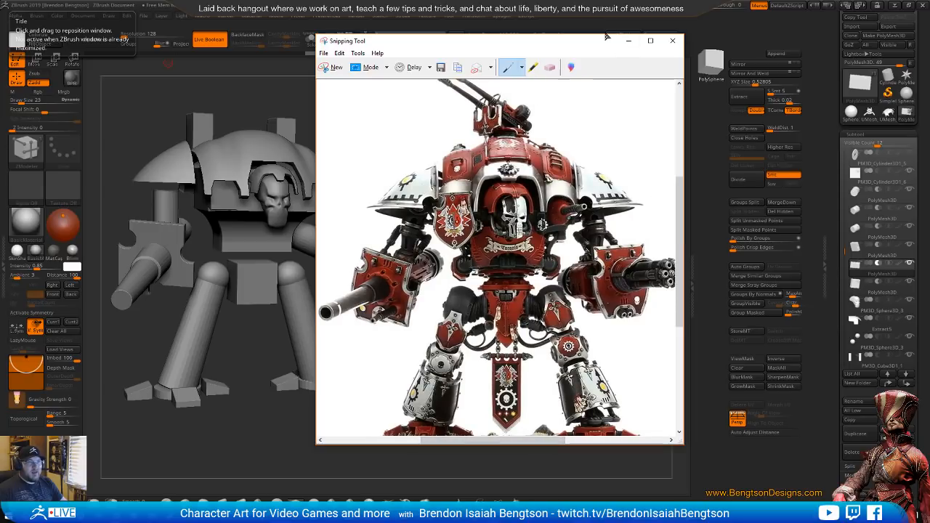
{"action": "left_click_drag", "start_coordinate": [601, 34], "coordinate": [603, 5]}
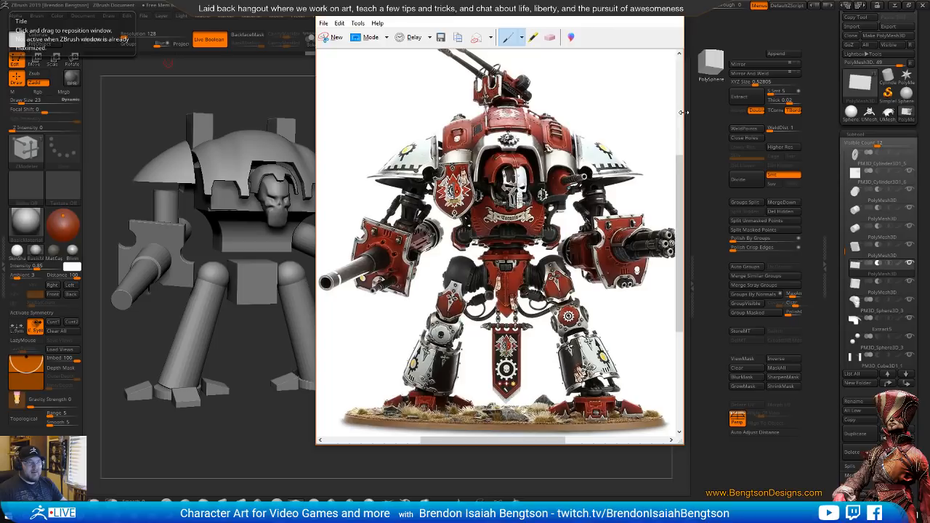
{"action": "left_click_drag", "start_coordinate": [683, 112], "coordinate": [723, 119]}
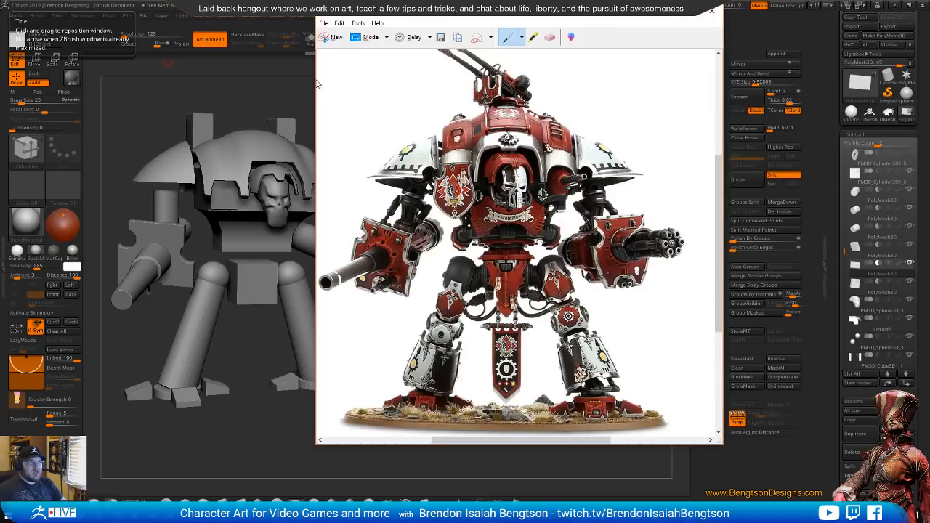
{"action": "left_click_drag", "start_coordinate": [314, 79], "coordinate": [303, 80]}
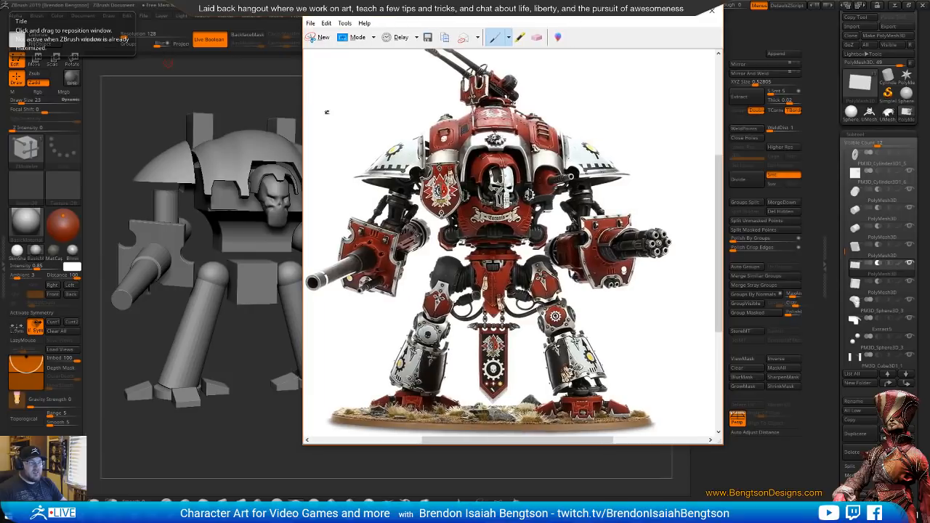
{"action": "left_click_drag", "start_coordinate": [457, 441], "coordinate": [445, 439]}
{"action": "left_click_drag", "start_coordinate": [564, 18], "coordinate": [530, 45]}
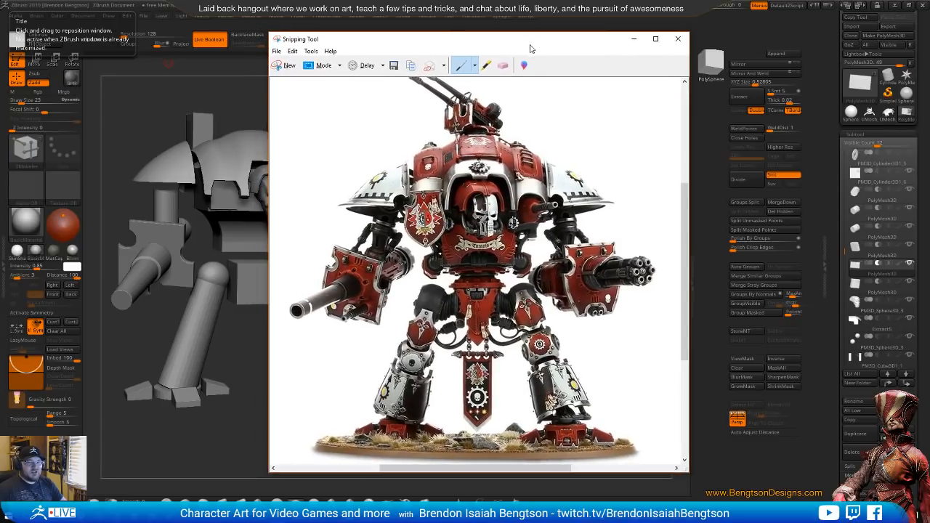
Switch to ZBrush, make its window partly see-through with only the reference snip behind it, and orient the Knight model for comparison
{"action": "left_click", "coordinate": [632, 8]}
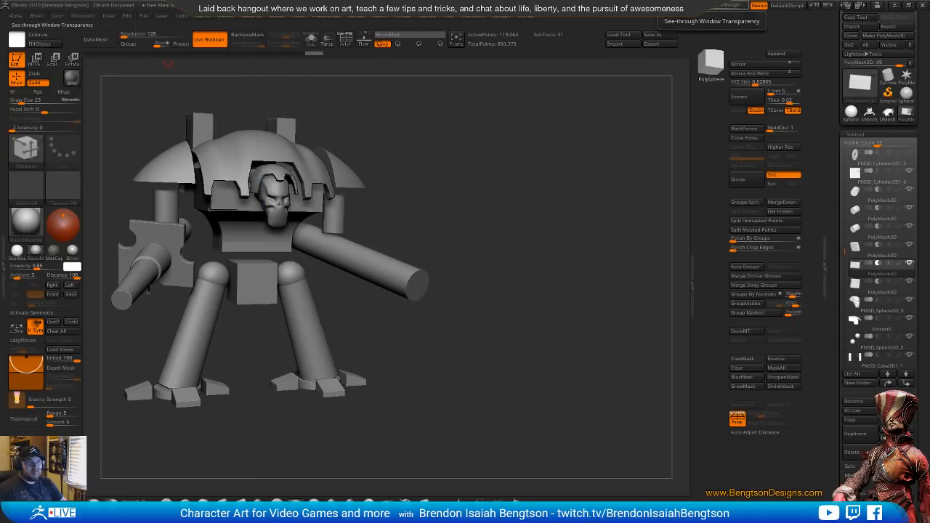
{"action": "left_click_drag", "start_coordinate": [718, 7], "coordinate": [724, 7]}
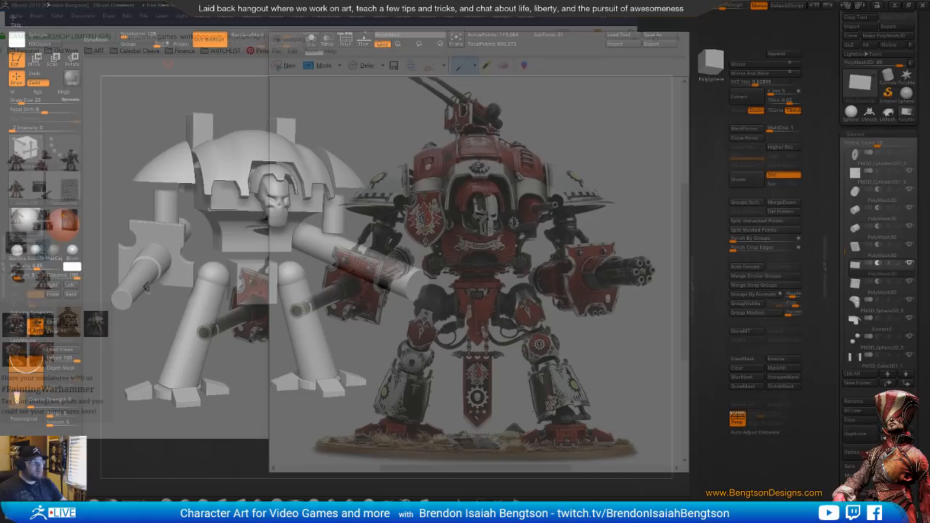
{"action": "left_click", "coordinate": [1, 40]}
{"action": "left_click", "coordinate": [581, 19]}
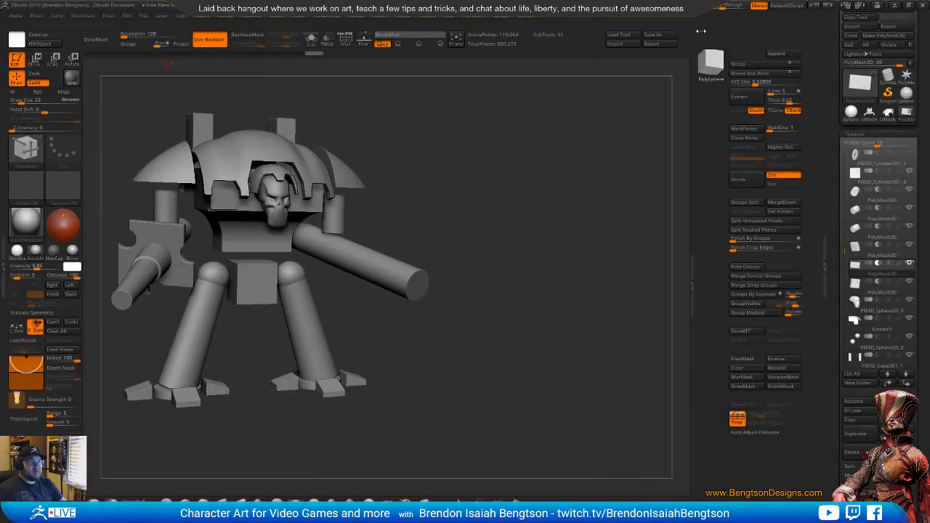
{"action": "left_click_drag", "start_coordinate": [722, 7], "coordinate": [714, 8]}
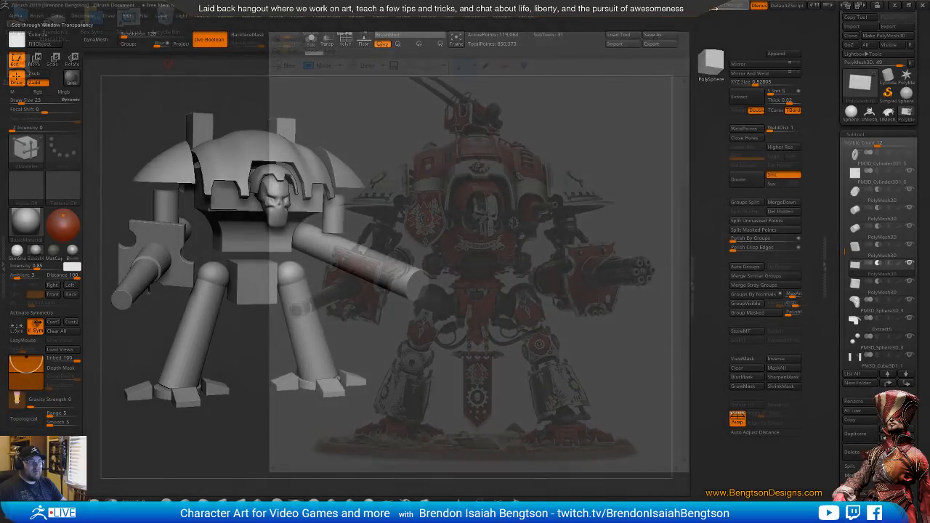
{"action": "left_click_drag", "start_coordinate": [353, 129], "coordinate": [349, 283]}
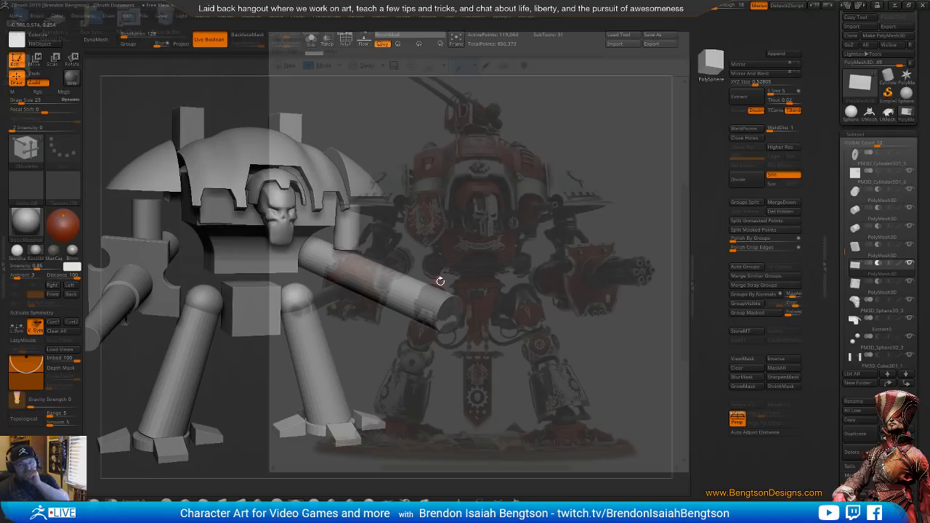
{"action": "mouse_move", "coordinate": [473, 282]}
{"action": "left_mouse_down"}
{"action": "mouse_move", "coordinate": [426, 270]}
{"action": "mouse_move", "coordinate": [534, 284]}
{"action": "mouse_move", "coordinate": [471, 296]}
{"action": "left_mouse_up"}
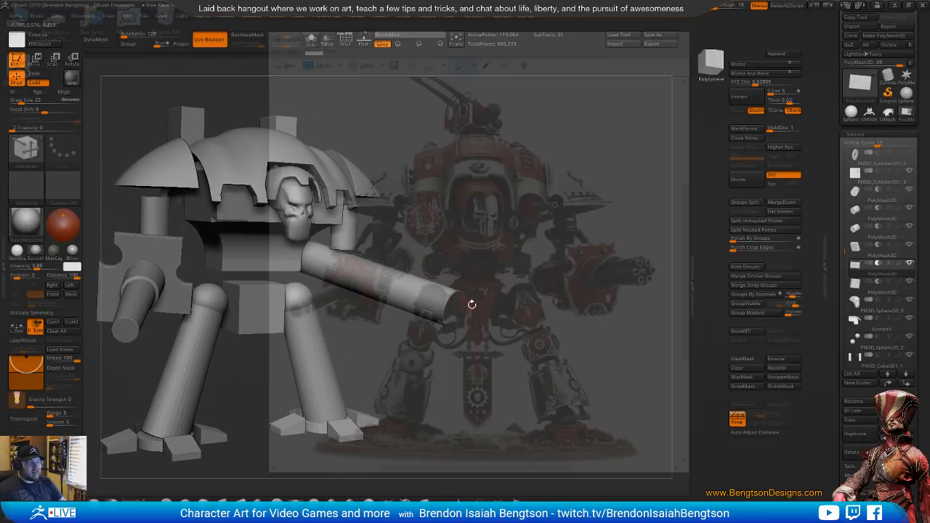